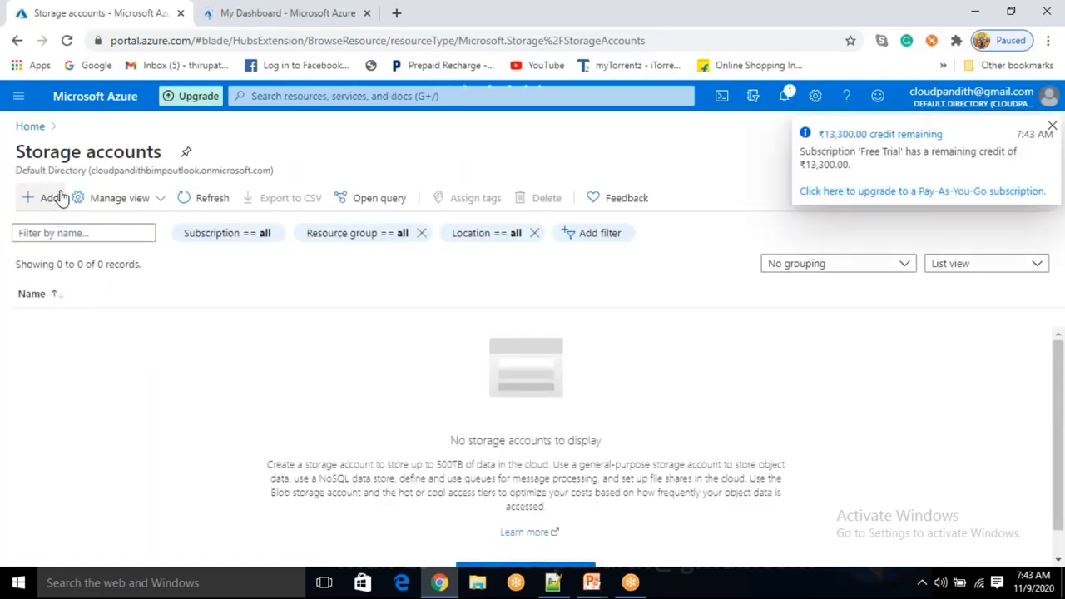
# Step: Start a new storage account and create the resource group cloudpandith-bi-master-program for it
pyautogui.click(52, 199)
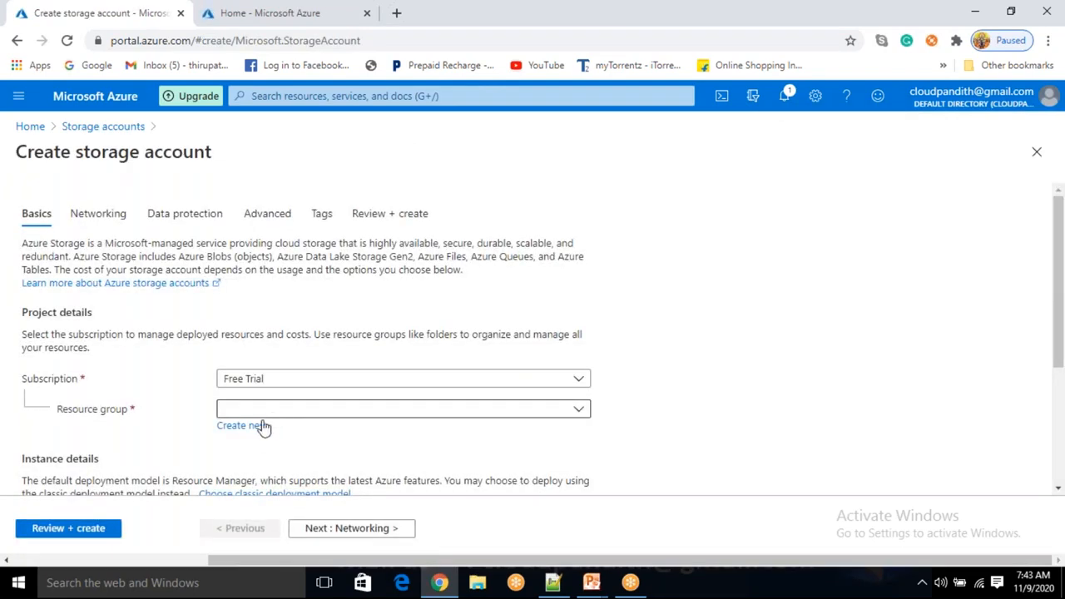
pyautogui.click(251, 412)
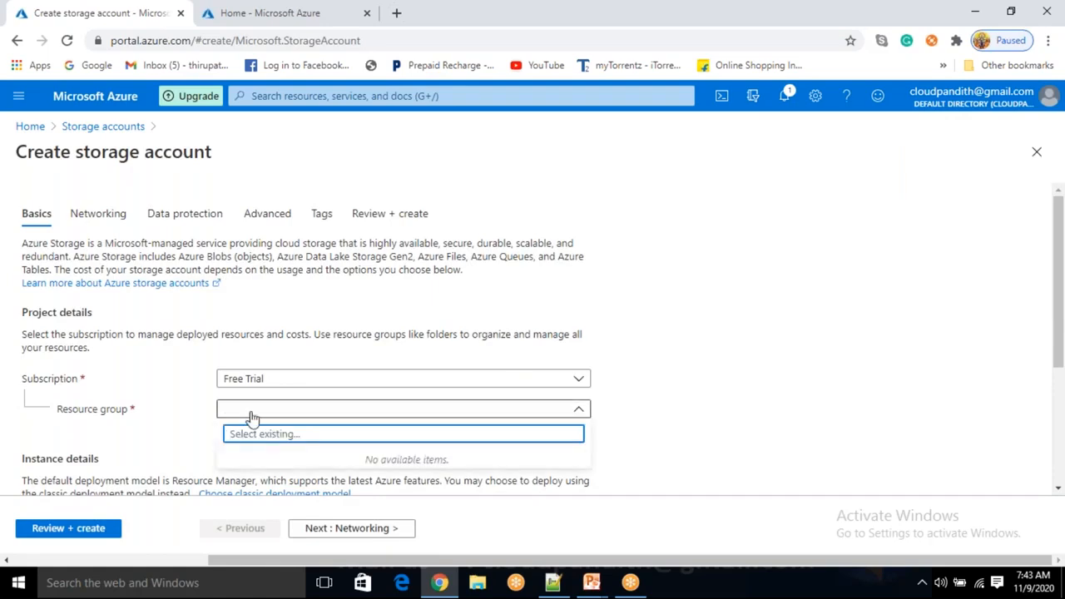
pyautogui.write('c')
pyautogui.press('BackSpace')
pyautogui.write('cloudpandith-bi-master-p[rog')
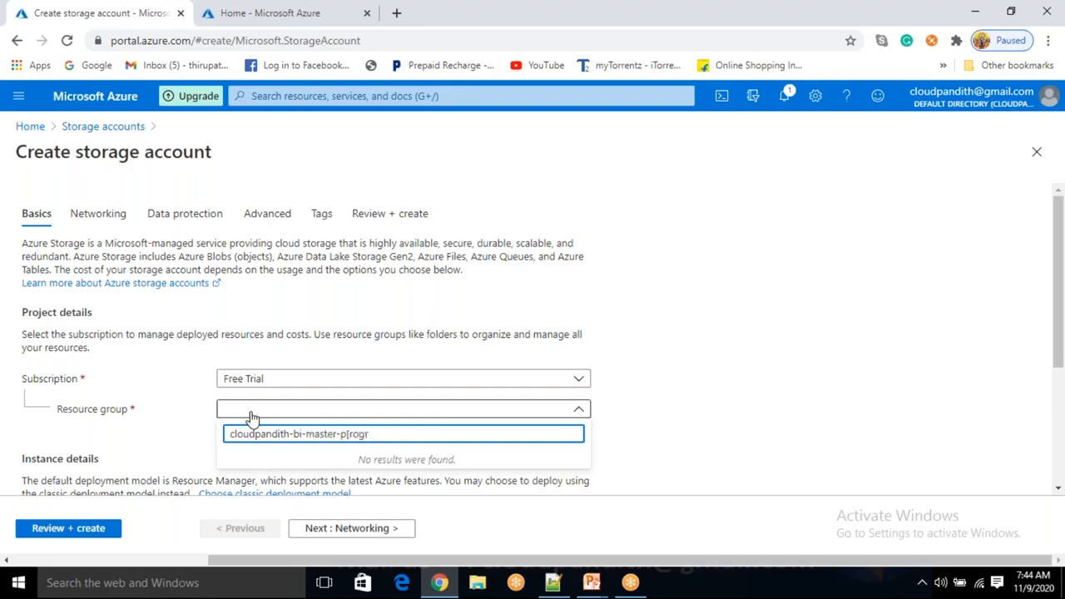
pyautogui.write('ram')
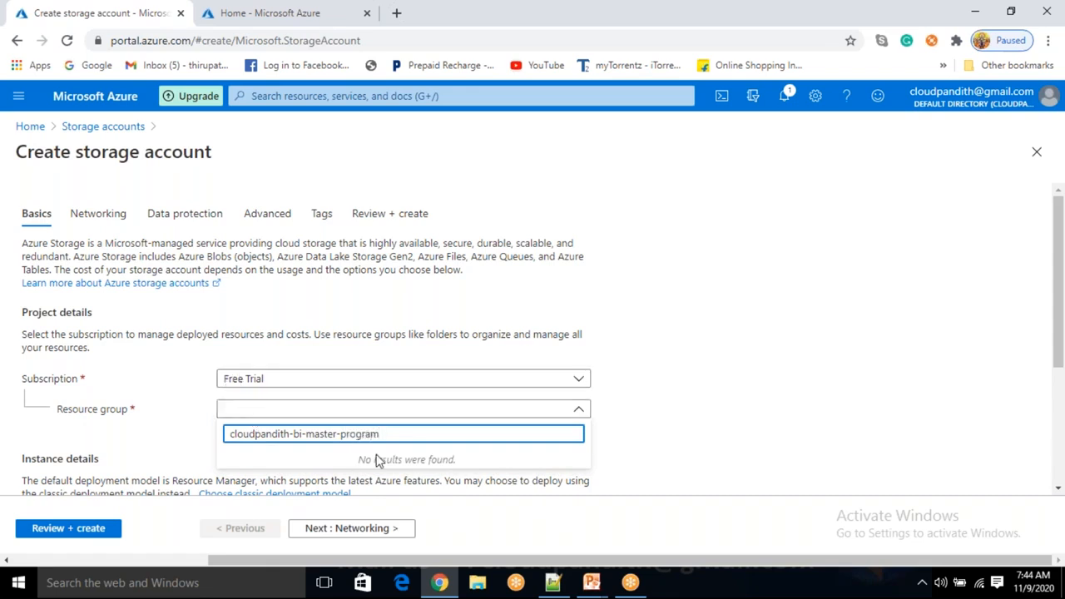
pyautogui.hotkey('ctrl', 'a')
pyautogui.hotkey('ctrl', 'c')
pyautogui.press('BackSpace')
pyautogui.click(689, 410)
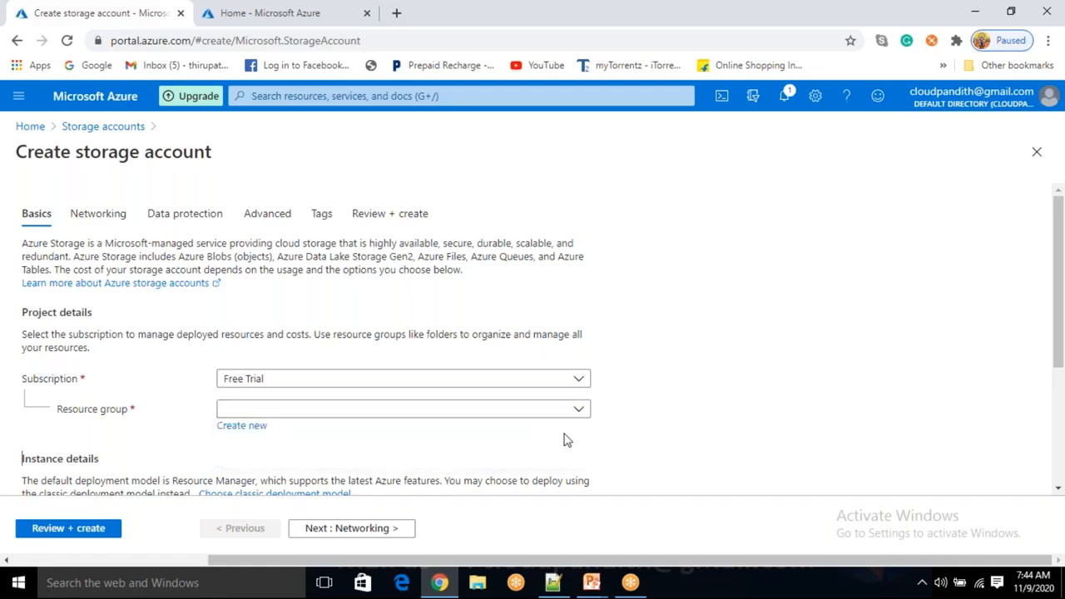
pyautogui.click(241, 425)
pyautogui.hotkey('ctrl', 'v')
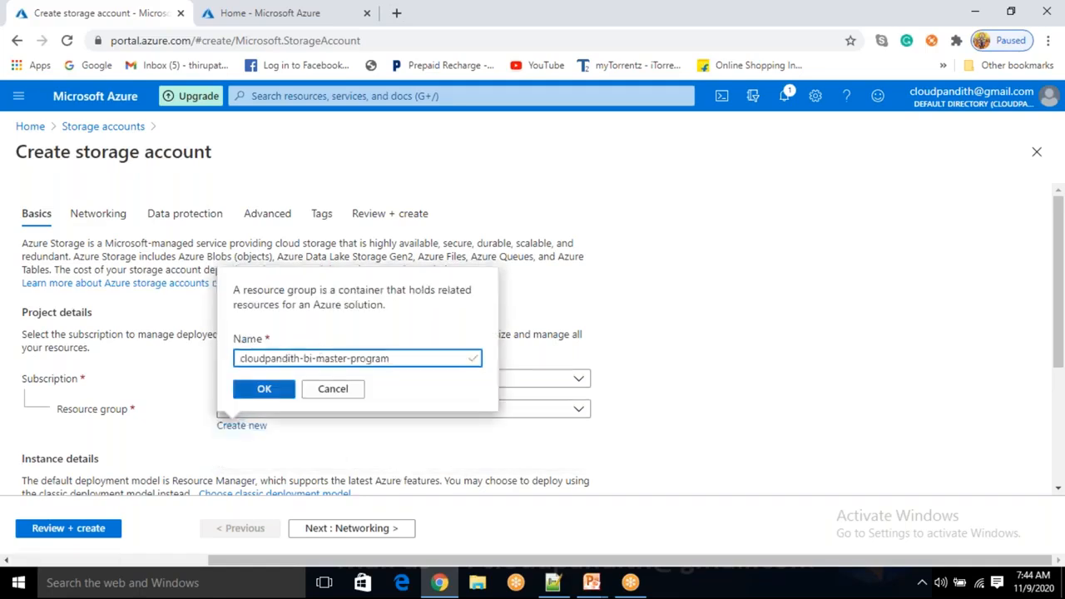
pyautogui.click(264, 389)
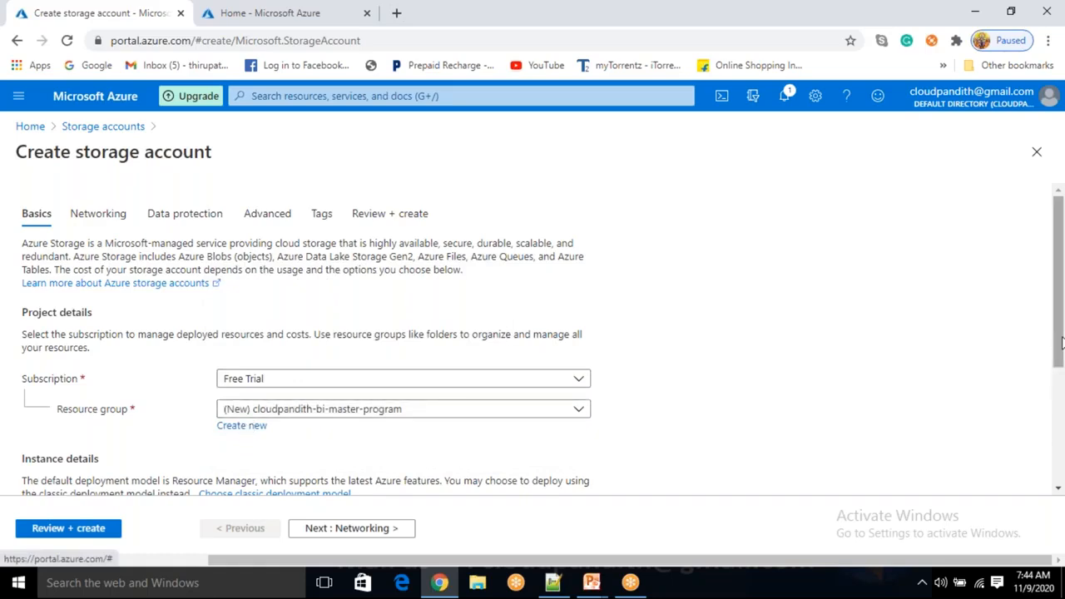
# Step: Name the storage account cloudpandithcust in the instance details
pyautogui.scroll(-2, 3, 348)
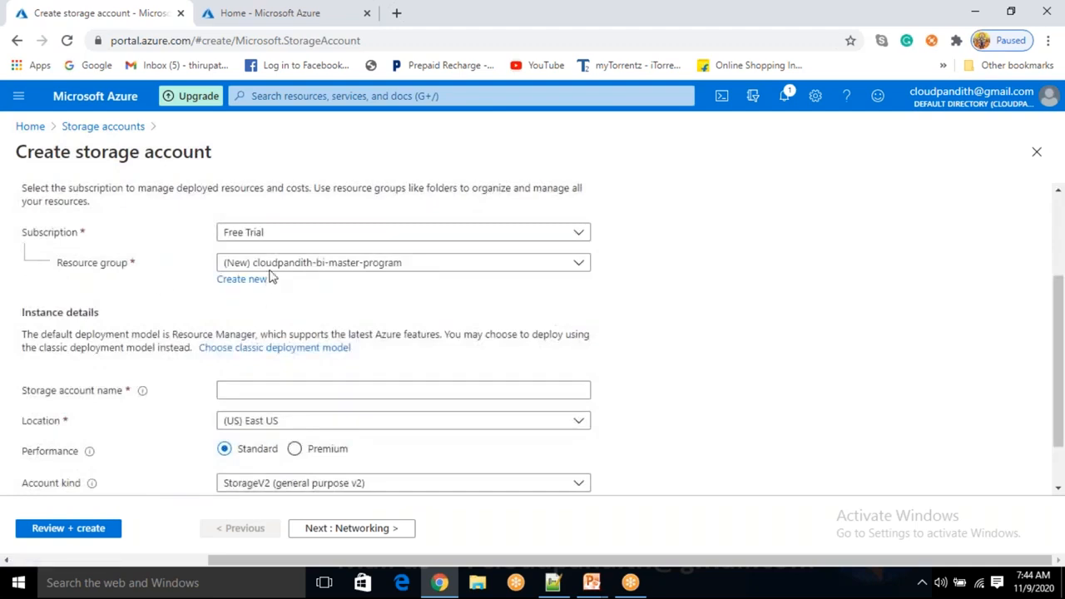
pyautogui.click(275, 392)
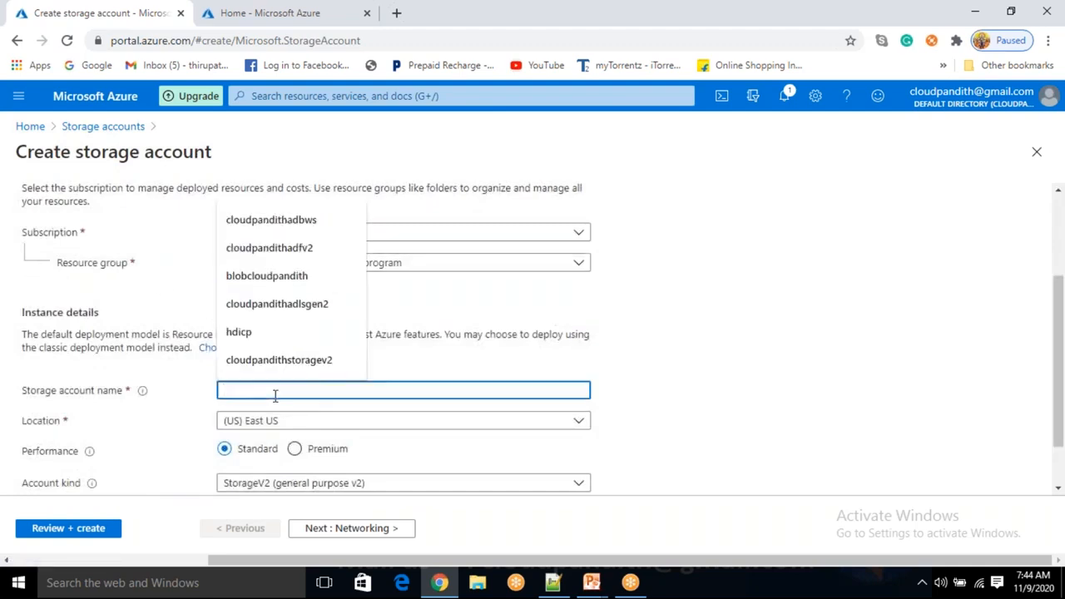
pyautogui.write('clo')
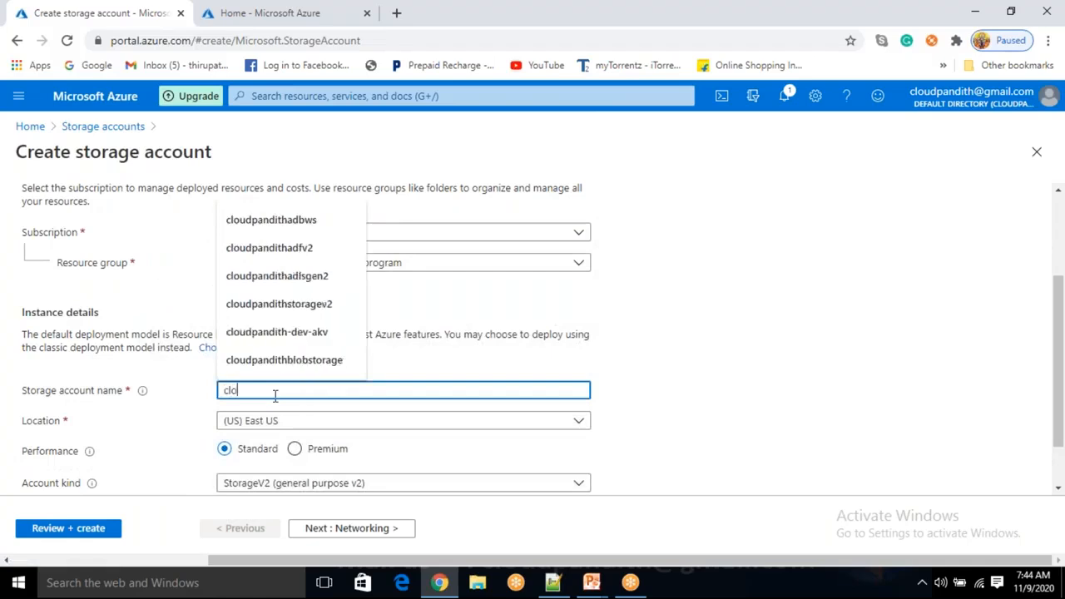
pyautogui.write('udpandithcust')
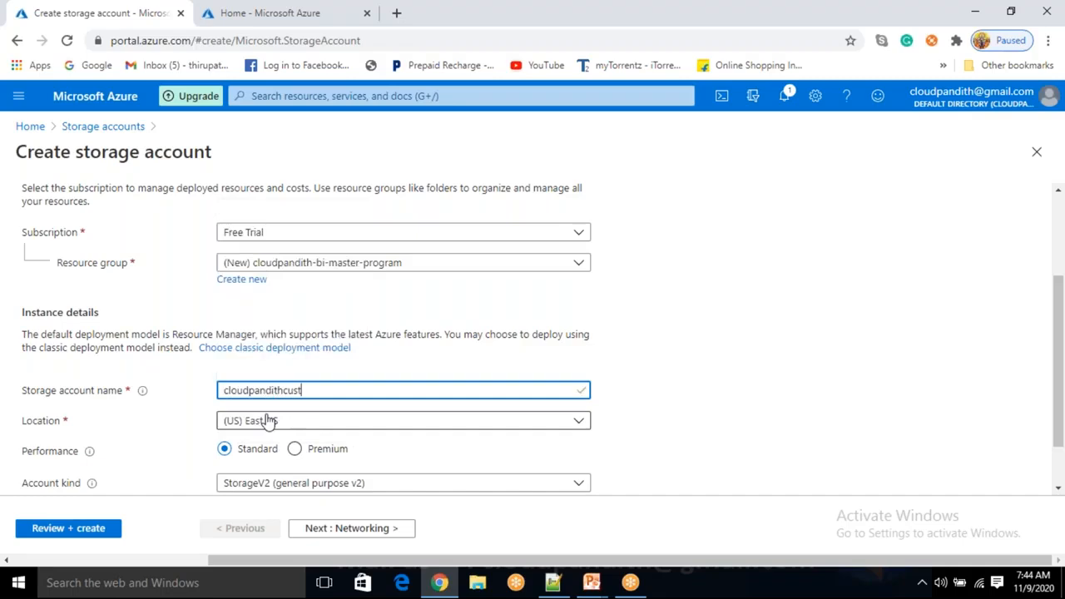
# Step: Set the storage account's account kind to BlobStorage
pyautogui.scroll(-2, 256, 446)
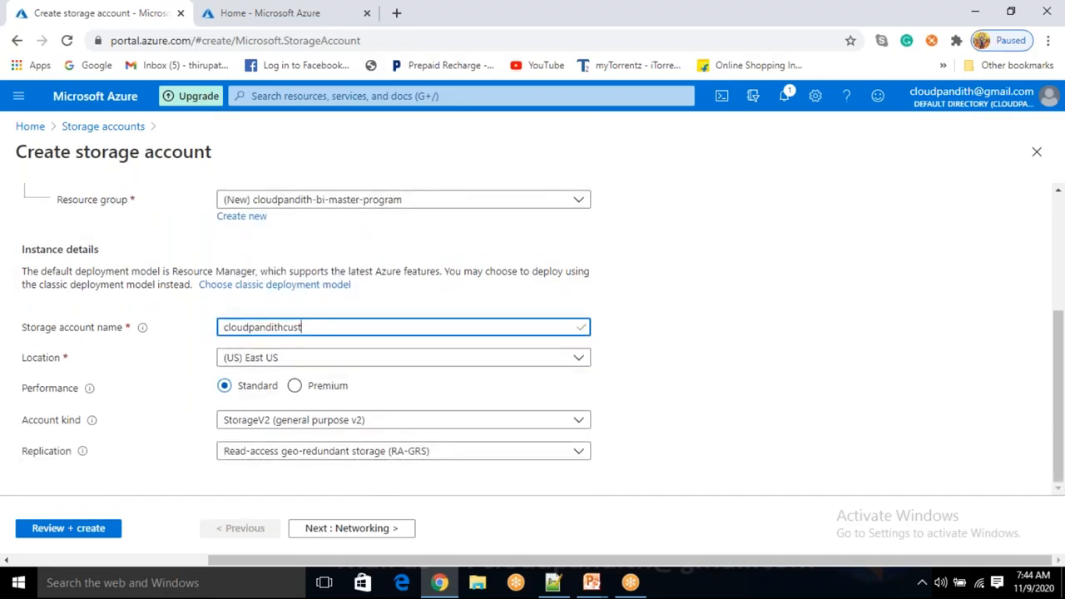
pyautogui.click(285, 425)
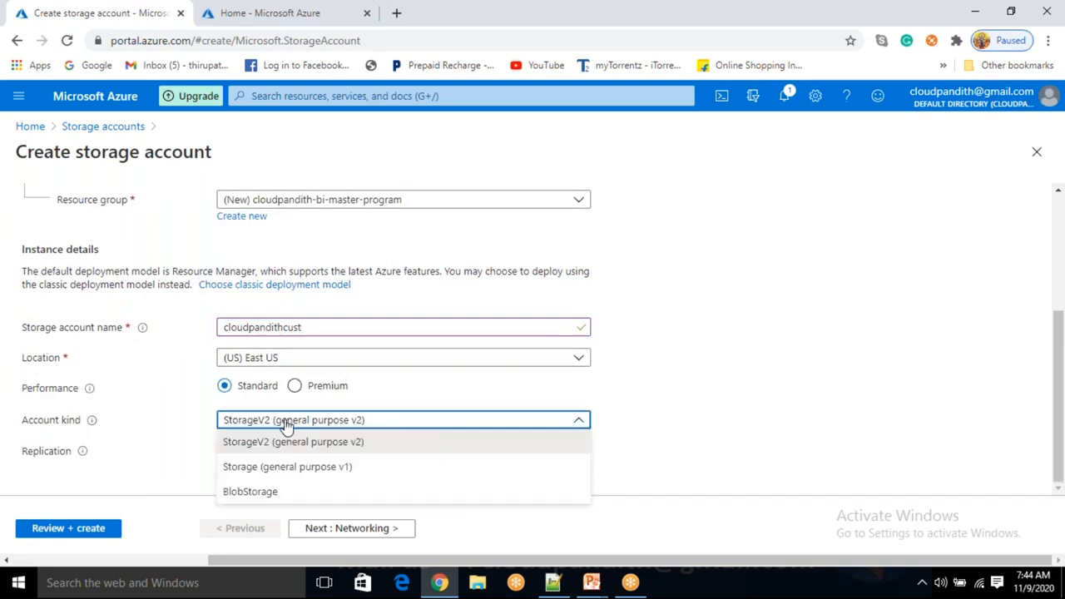
pyautogui.click(268, 497)
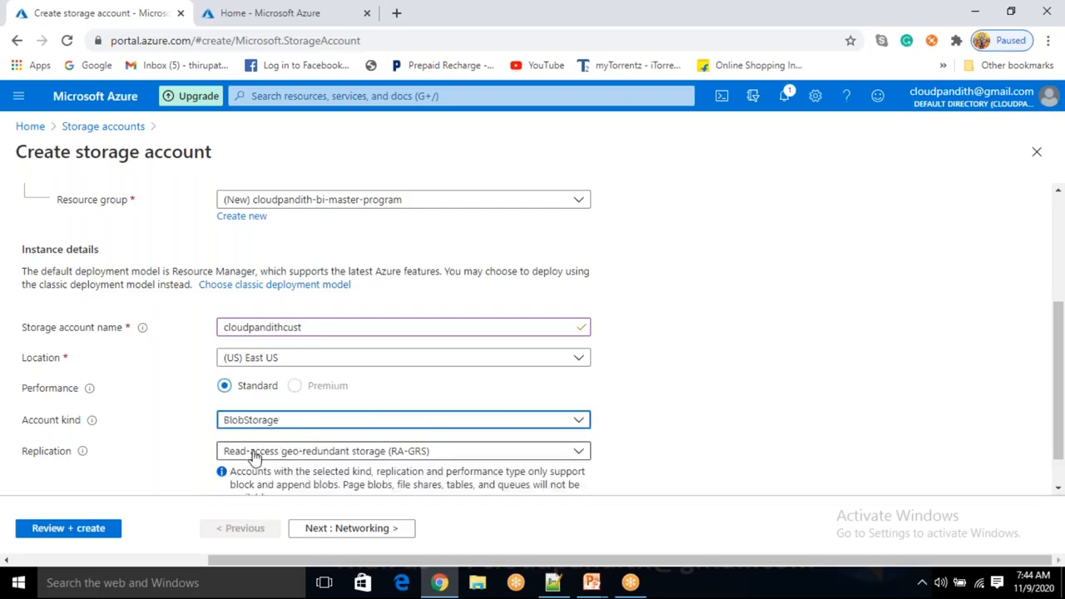
pyautogui.click(277, 429)
pyautogui.click(258, 499)
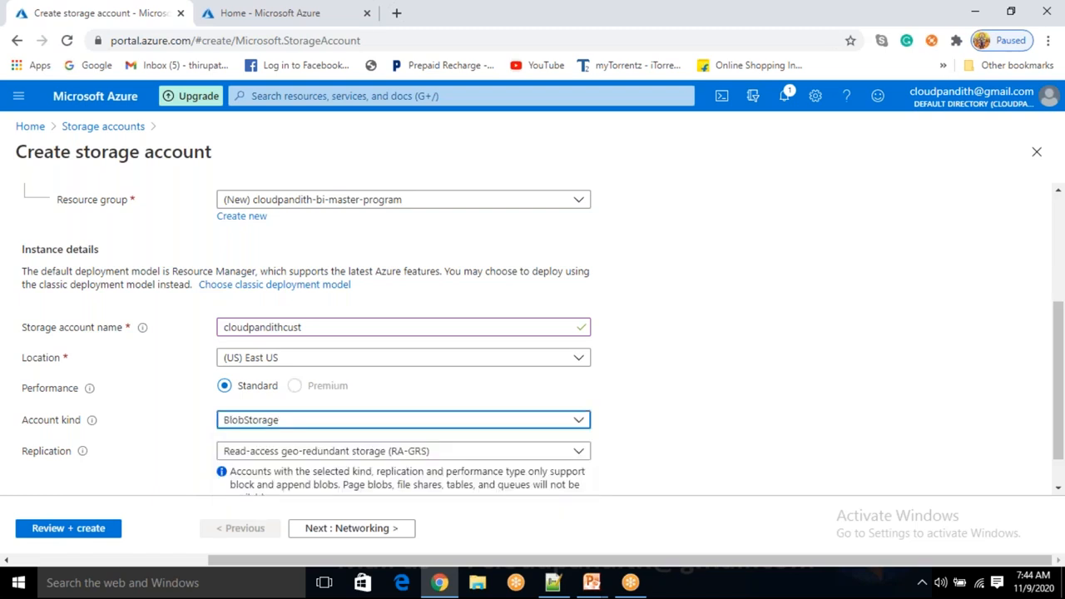
# Step: Run the final validation of the storage account settings and create the account
pyautogui.scroll(-1, 250, 437)
pyautogui.click(66, 528)
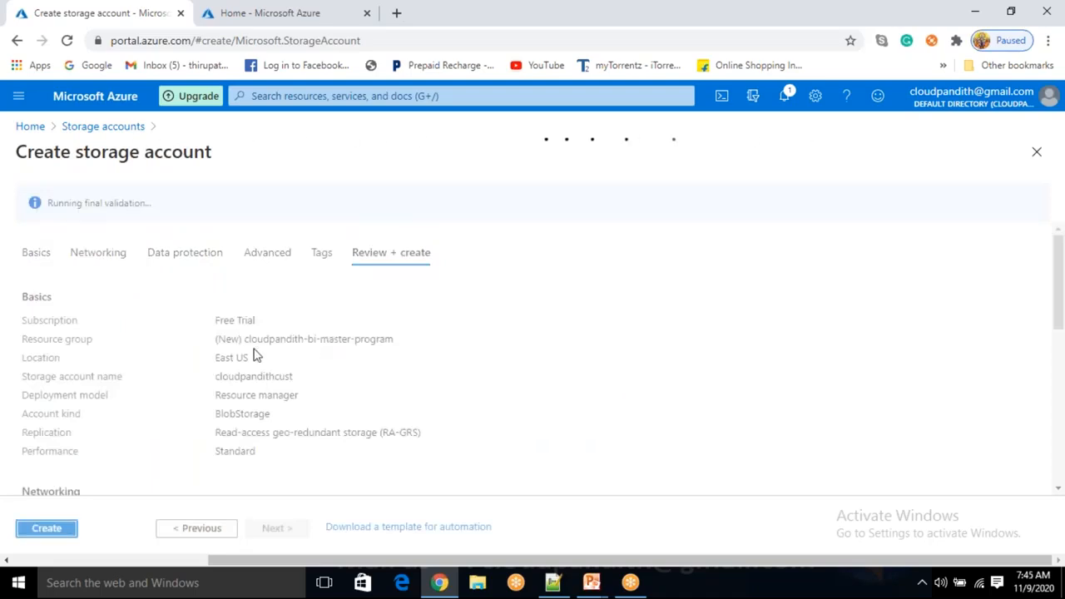
pyautogui.moveTo(76, 207); pyautogui.dragTo(131, 200)
pyautogui.click(228, 207)
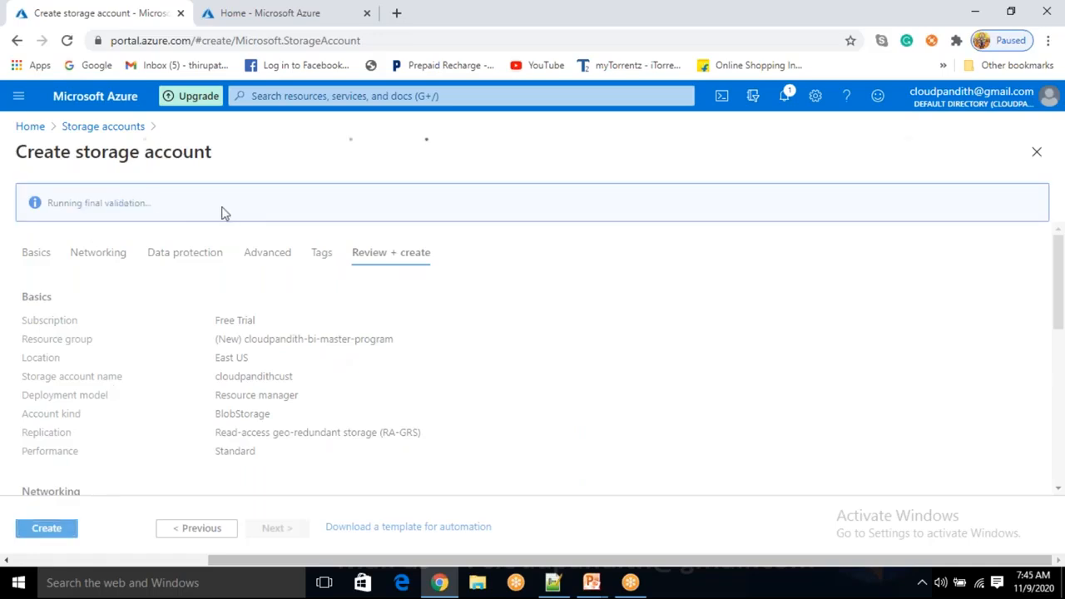
pyautogui.moveTo(221, 212); pyautogui.dragTo(41, 207)
pyautogui.click(208, 212)
pyautogui.moveTo(67, 205); pyautogui.dragTo(188, 207)
pyautogui.click(188, 207)
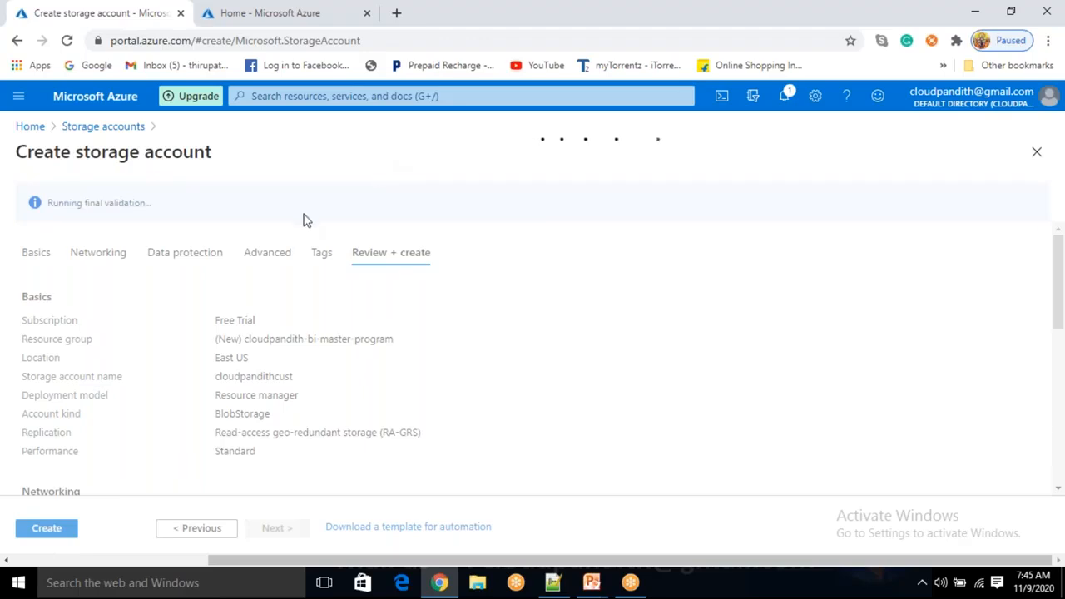
pyautogui.click(59, 537)
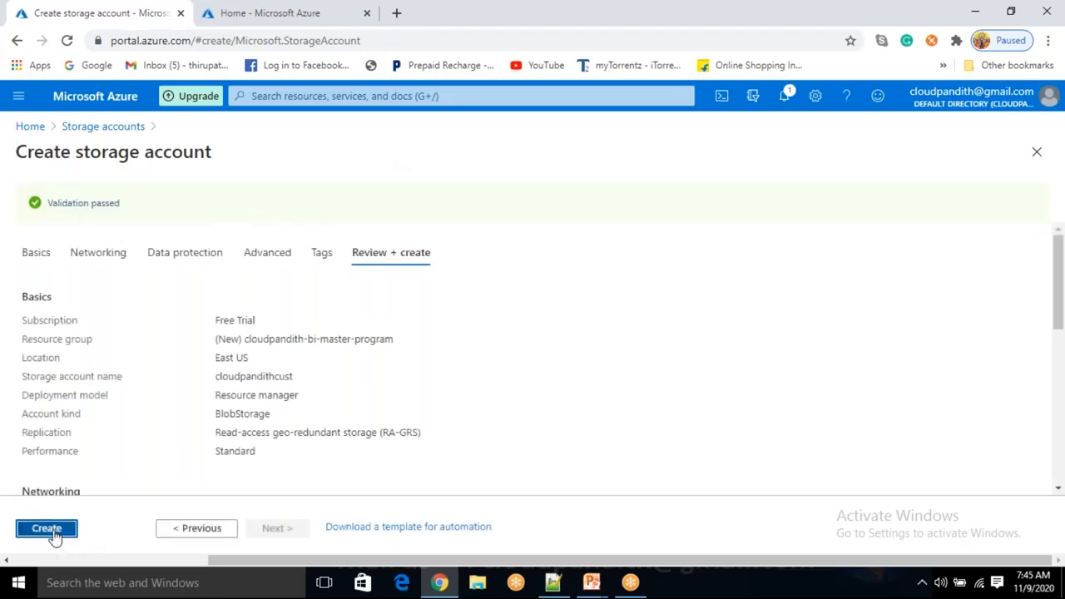
# Step: In the second Azure portal browser tab, find the Data factories service and start a new data factory
pyautogui.click(252, 13)
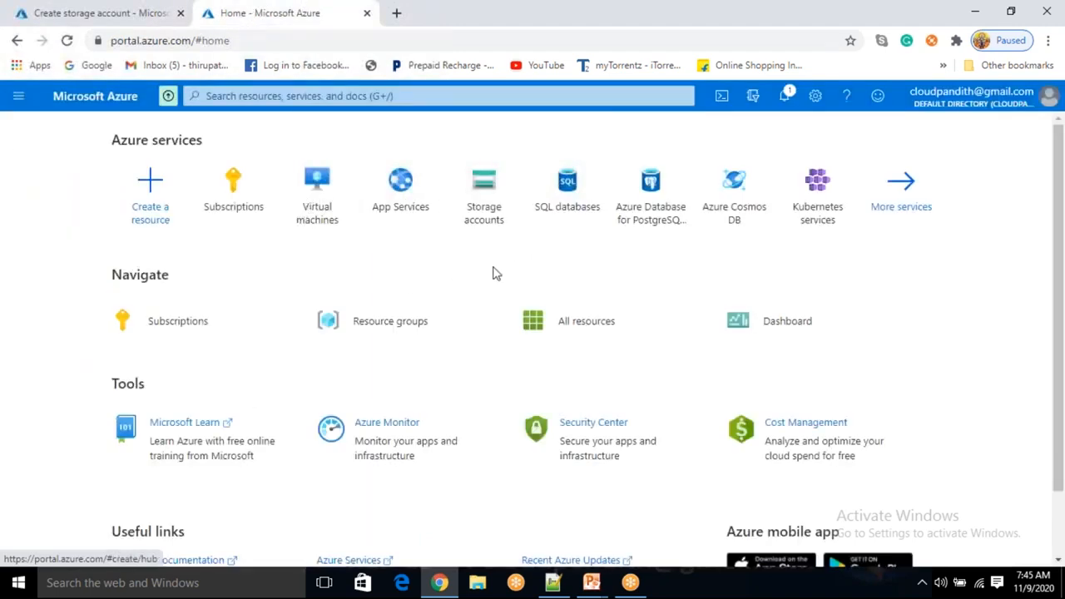
pyautogui.click(241, 96)
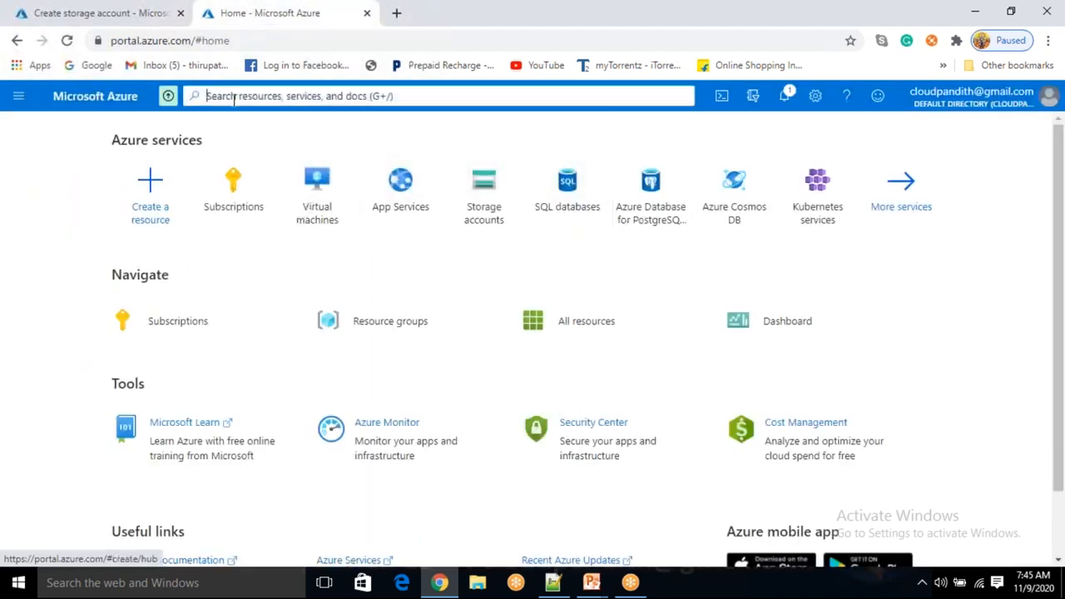
pyautogui.write('d')
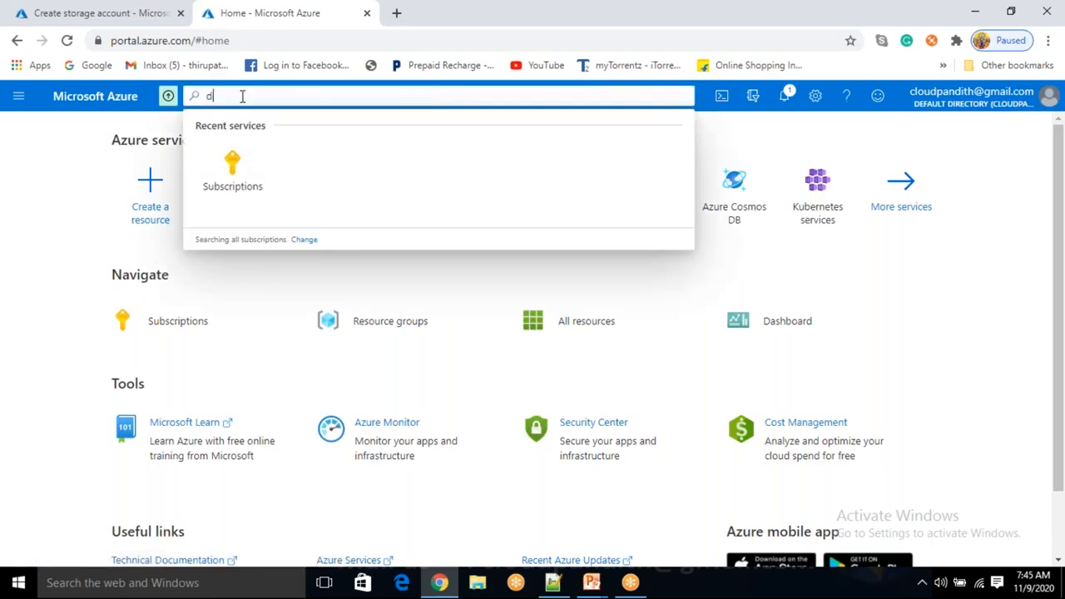
pyautogui.write('ata fact')
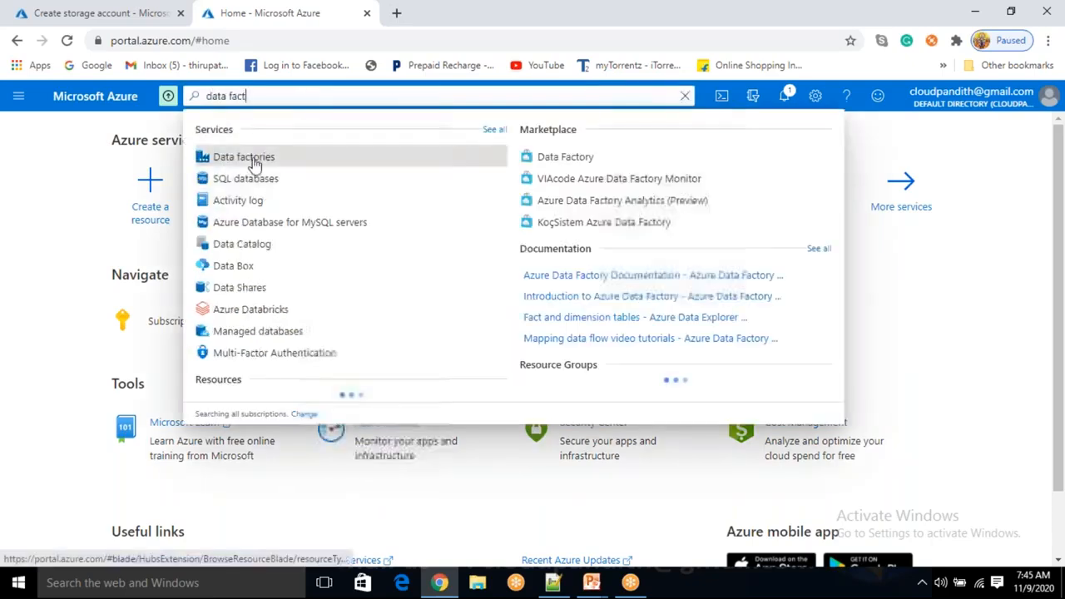
pyautogui.click(250, 158)
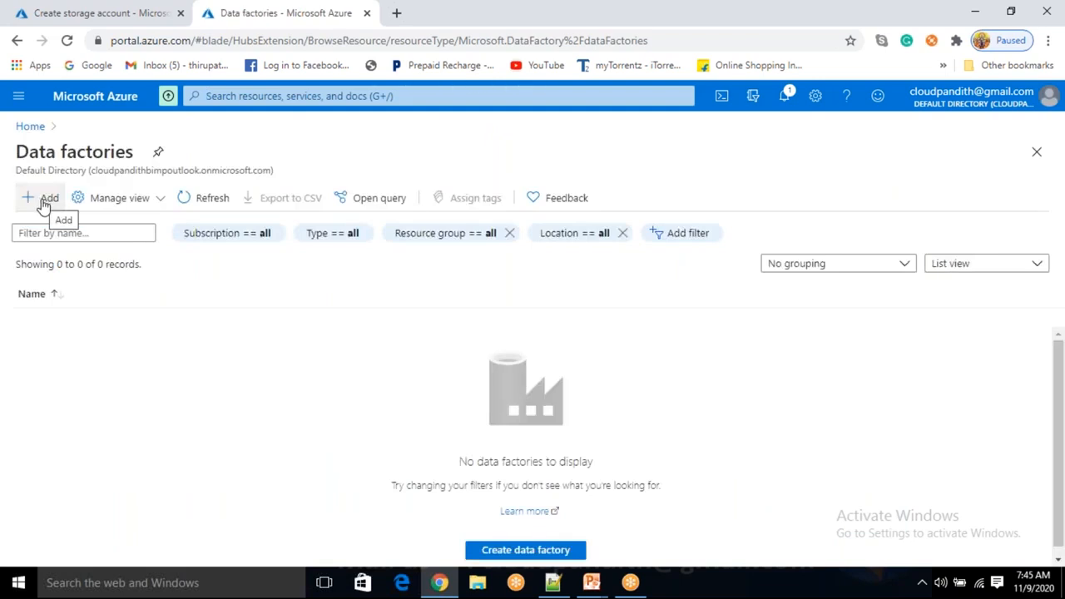
pyautogui.click(43, 204)
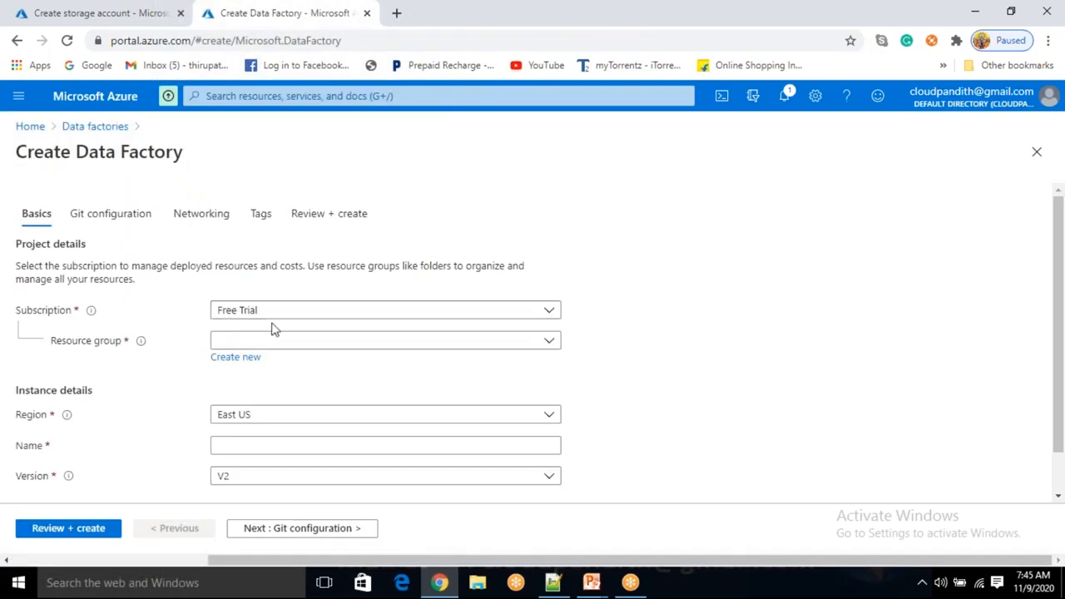
# Step: Assign the data factory to resource group cloudpandith-bi-master-program and name it cloudpandithadfv2
pyautogui.click(260, 343)
pyautogui.click(258, 392)
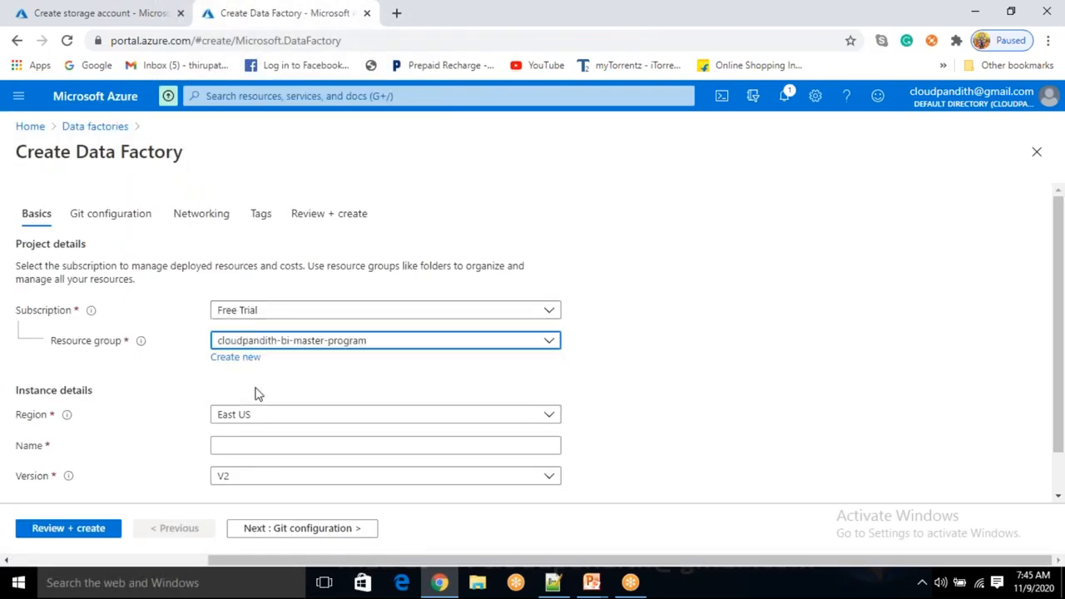
pyautogui.scroll(-1, 257, 393)
pyautogui.click(257, 399)
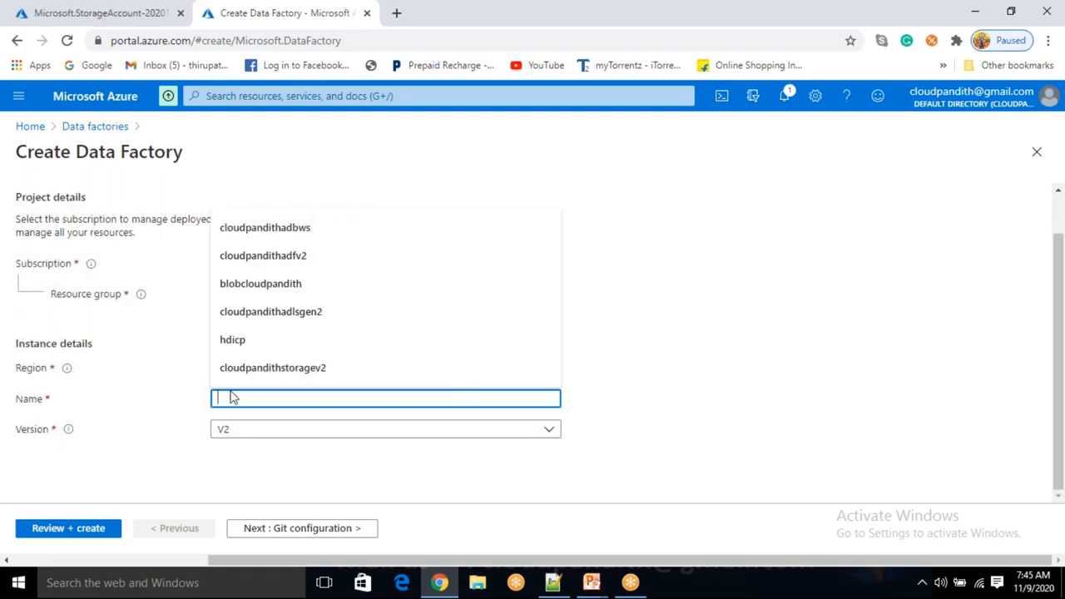
pyautogui.write('cloudpandith')
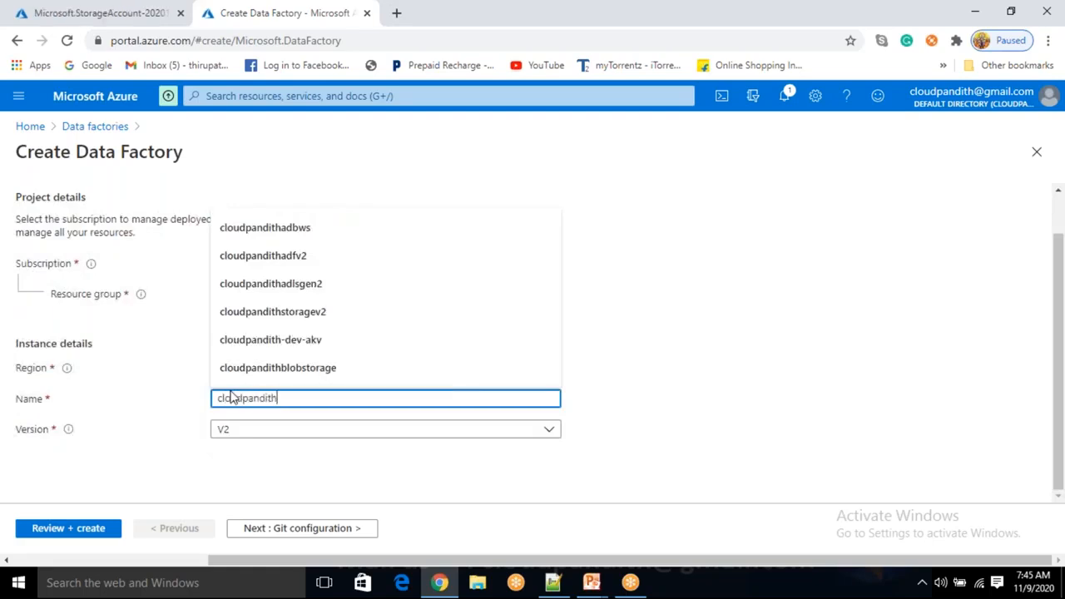
pyautogui.write('adfv2')
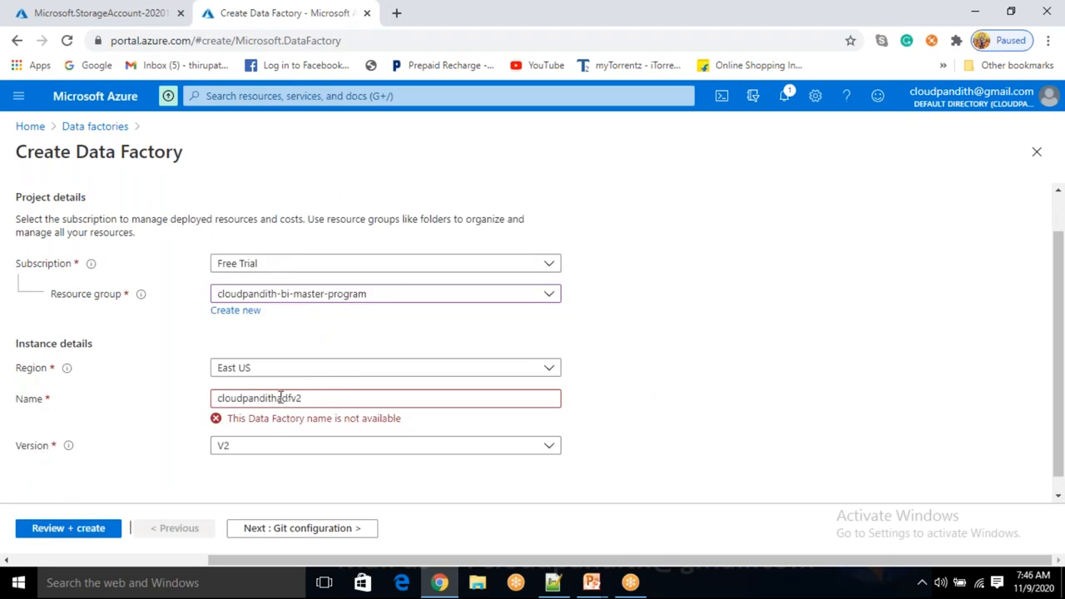
# Step: Try cloudpandithadf as the data factory name and restore the name cloudpandithadfv2
pyautogui.click(309, 399)
pyautogui.press('BackSpace')
pyautogui.press('BackSpace')
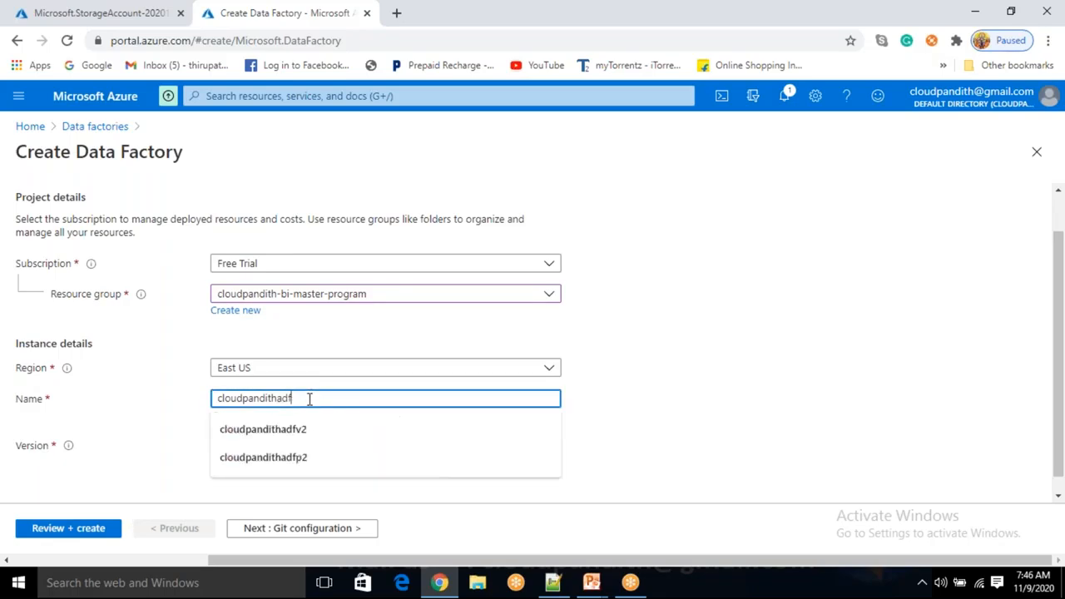
pyautogui.click(709, 356)
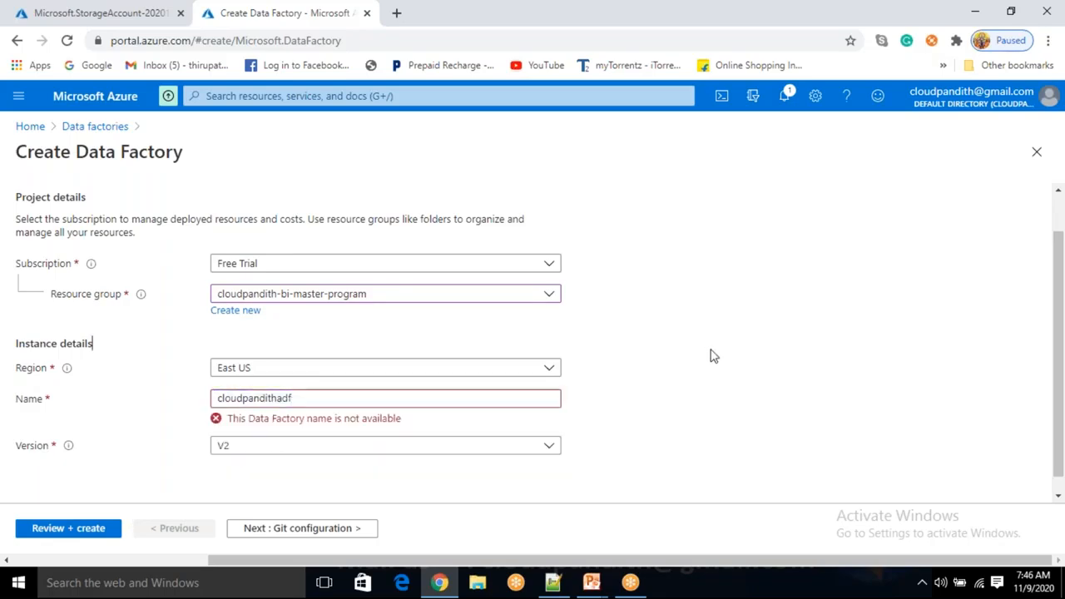
pyautogui.doubleClick(637, 369)
pyautogui.click(604, 397)
pyautogui.press('Tab')
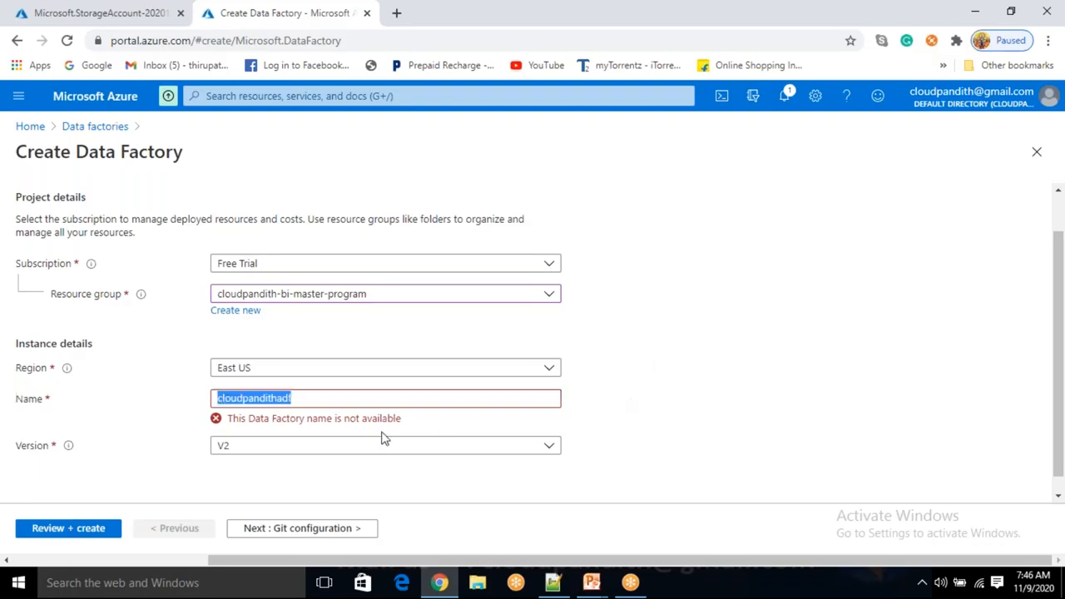
pyautogui.click(343, 401)
pyautogui.click(666, 366)
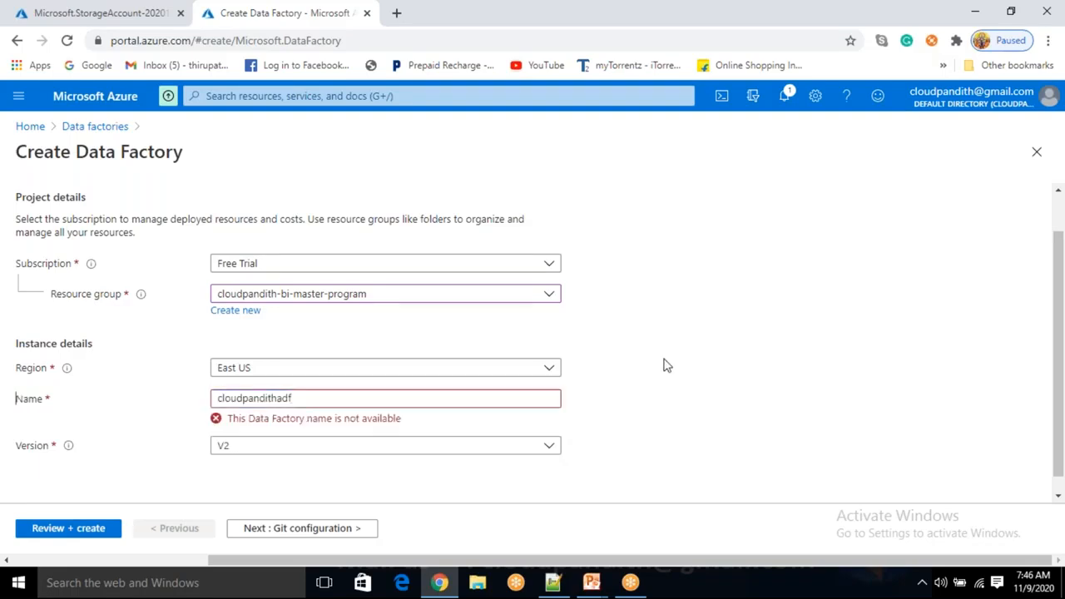
pyautogui.click(344, 398)
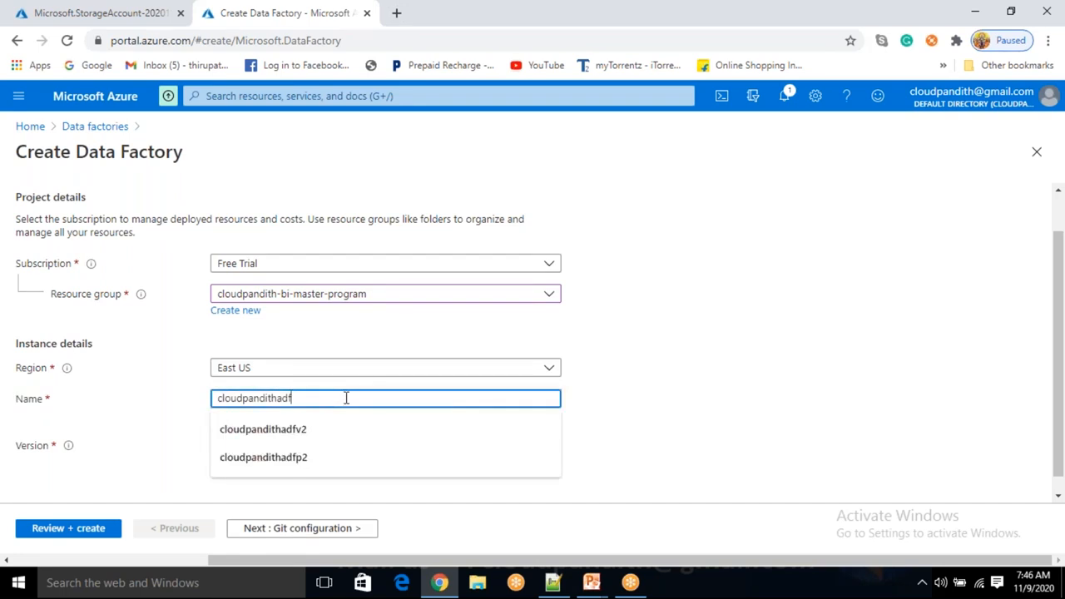
pyautogui.write('v2')
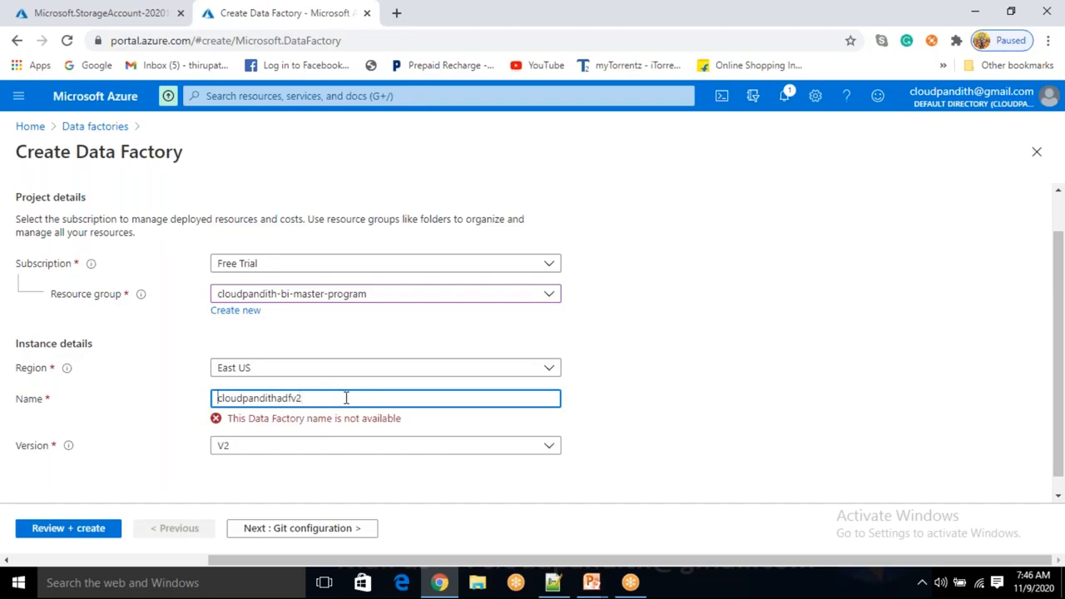
# Step: Change the data factory name to cloudpandithmadfv2
pyautogui.press('Home')
pyautogui.write('master')
pyautogui.hotkey('shift', 'Home')
pyautogui.press('BackSpace')
pyautogui.write('m')
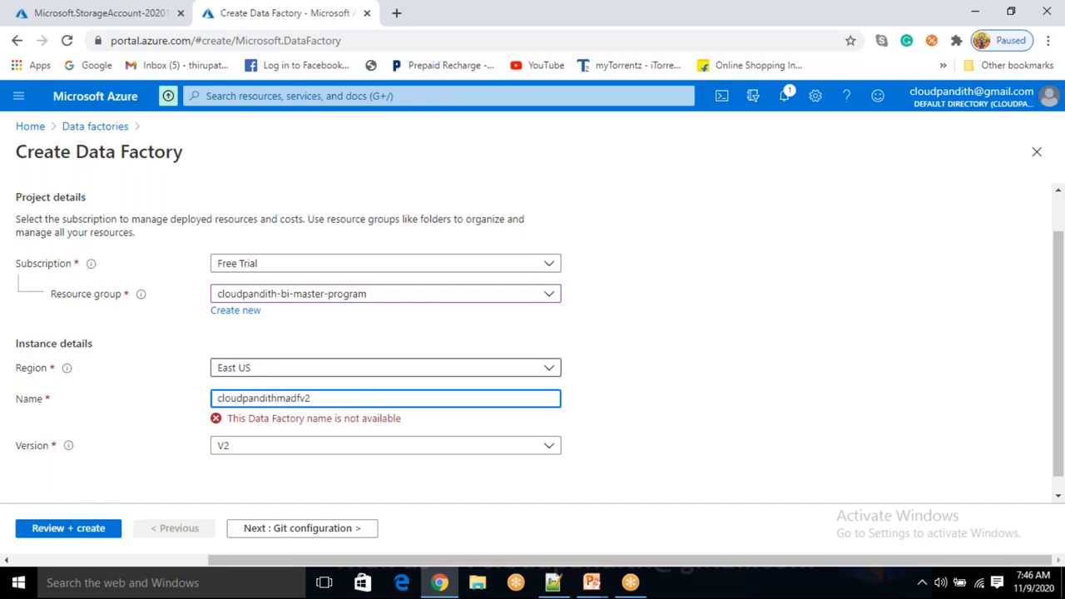
pyautogui.click(717, 405)
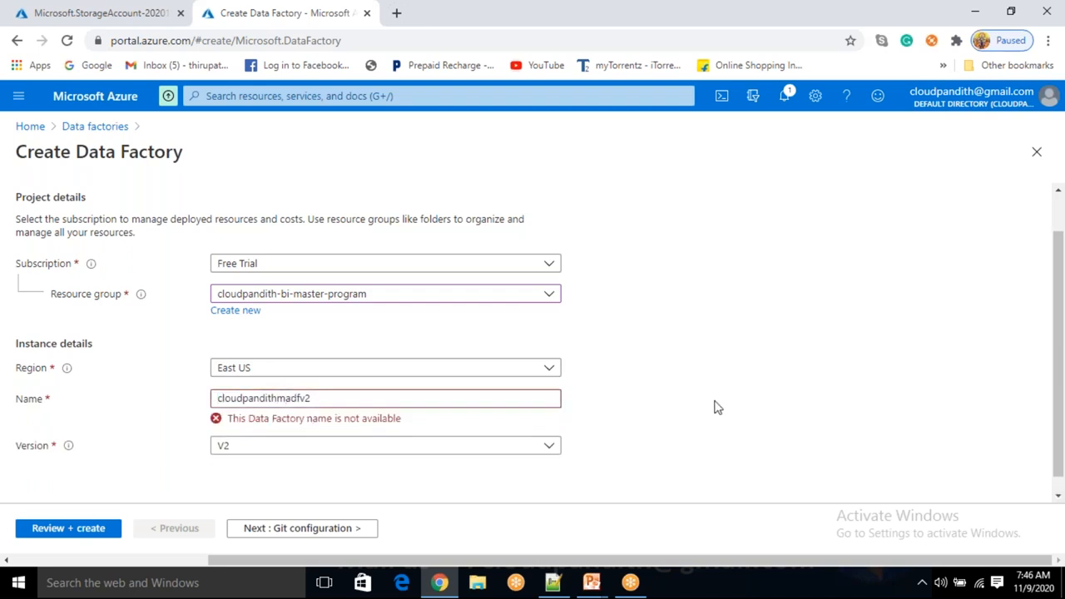
# Step: Insert a p after the m in the data factory name so it reads cloudpandithmpadfv2
pyautogui.click(286, 399)
pyautogui.write('p')
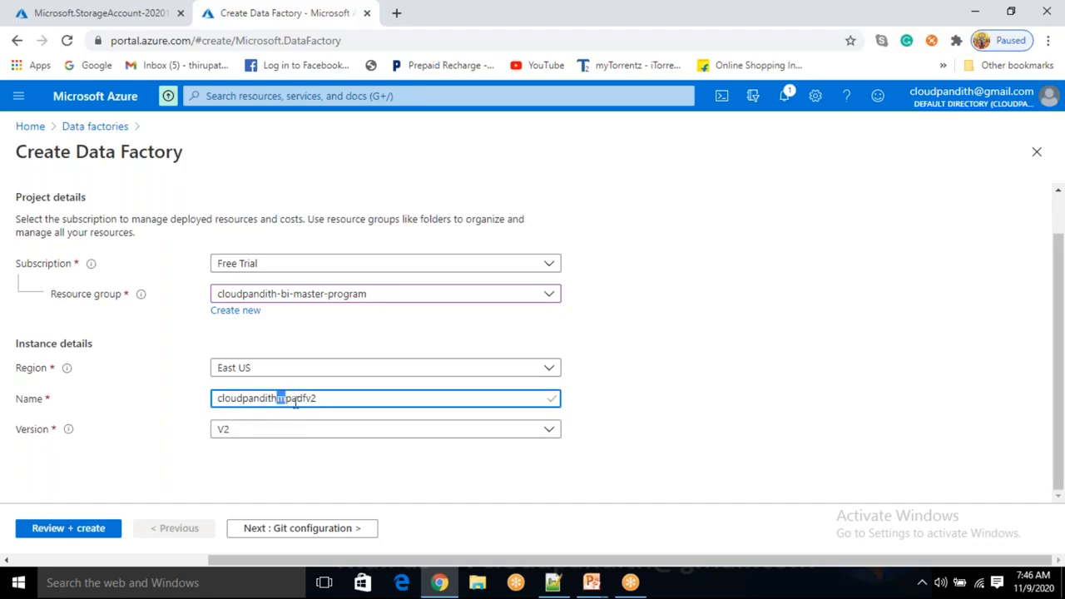
pyautogui.click(196, 456)
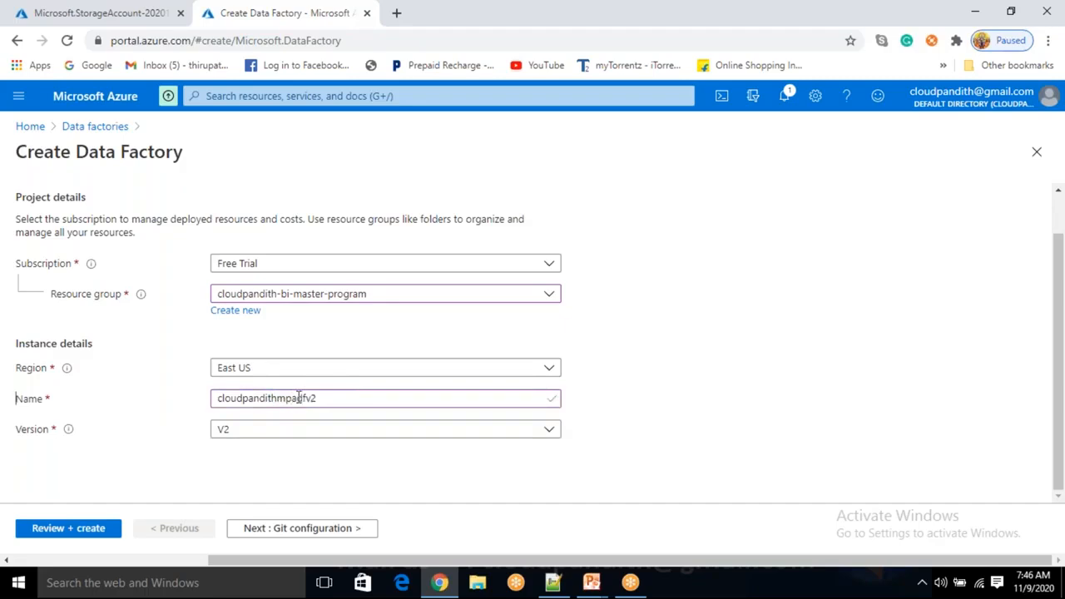
pyautogui.moveTo(325, 400); pyautogui.dragTo(209, 400)
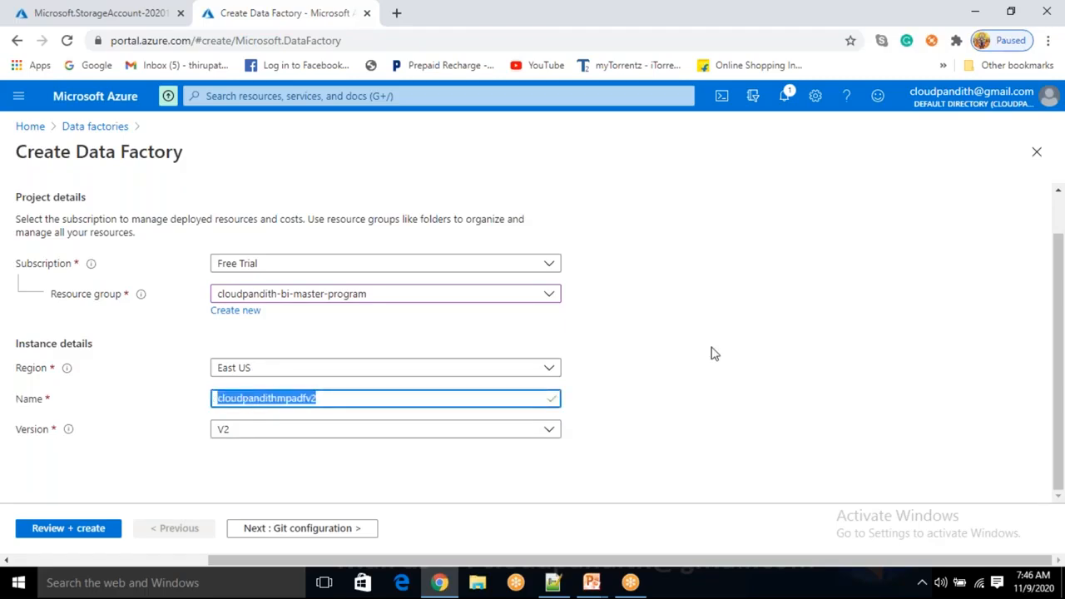
pyautogui.moveTo(357, 400); pyautogui.dragTo(212, 400)
pyautogui.click(630, 350)
# Step: With Configure Git later enabled, validate the data factory settings and create the data factory
pyautogui.click(327, 537)
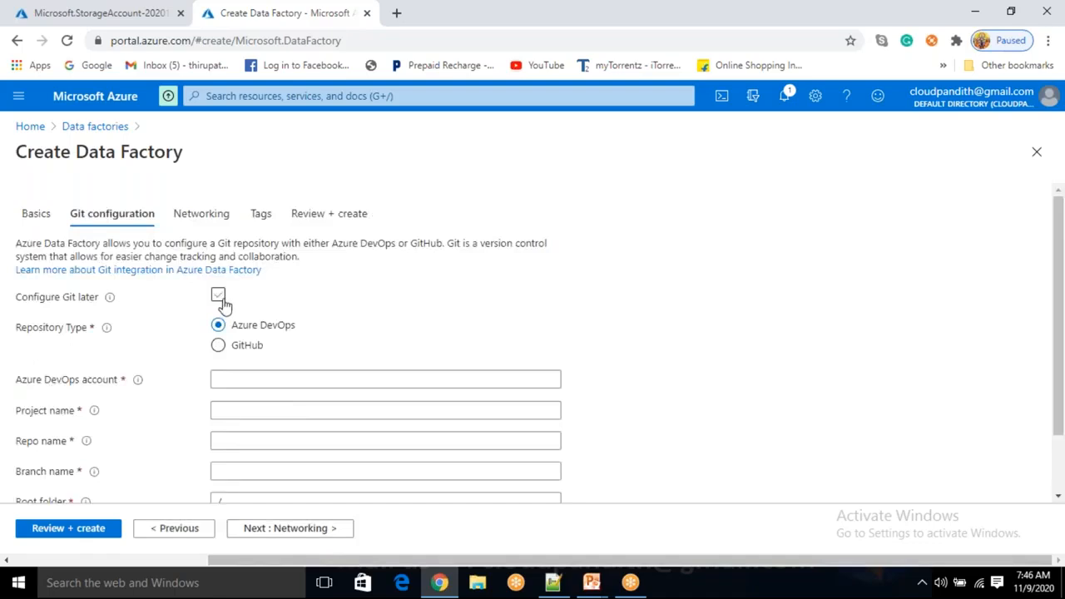
pyautogui.click(218, 297)
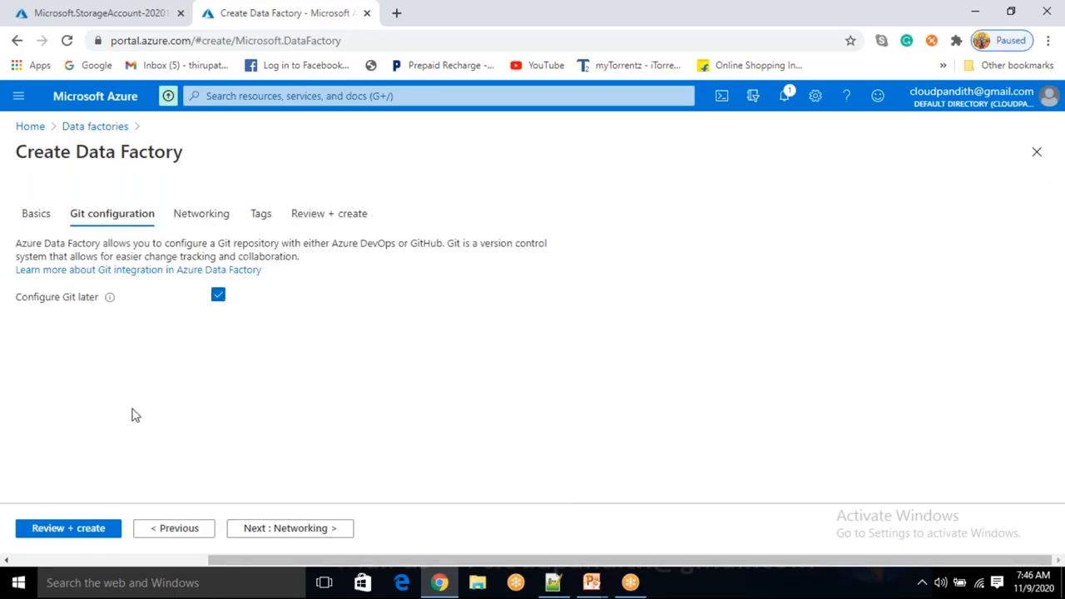
pyautogui.click(60, 531)
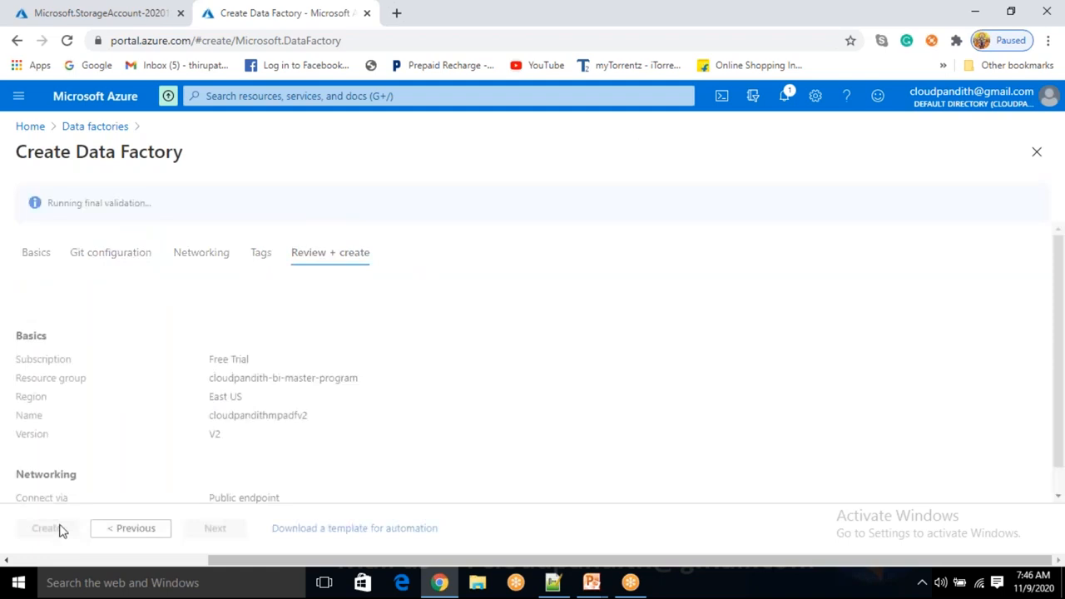
pyautogui.moveTo(58, 203); pyautogui.dragTo(114, 202)
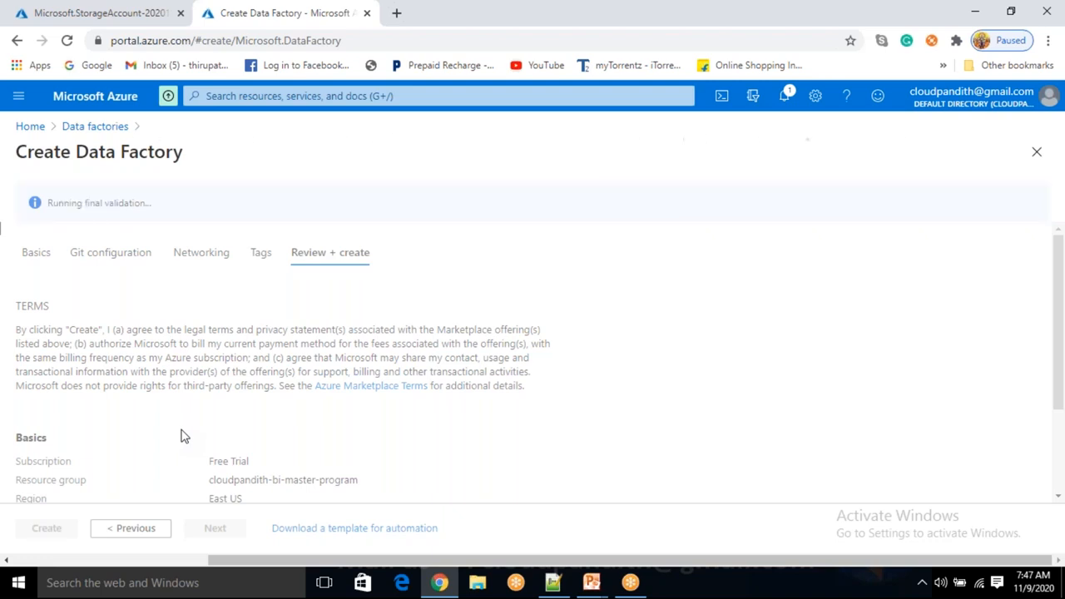
pyautogui.scroll(-3, 167, 453)
pyautogui.click(63, 536)
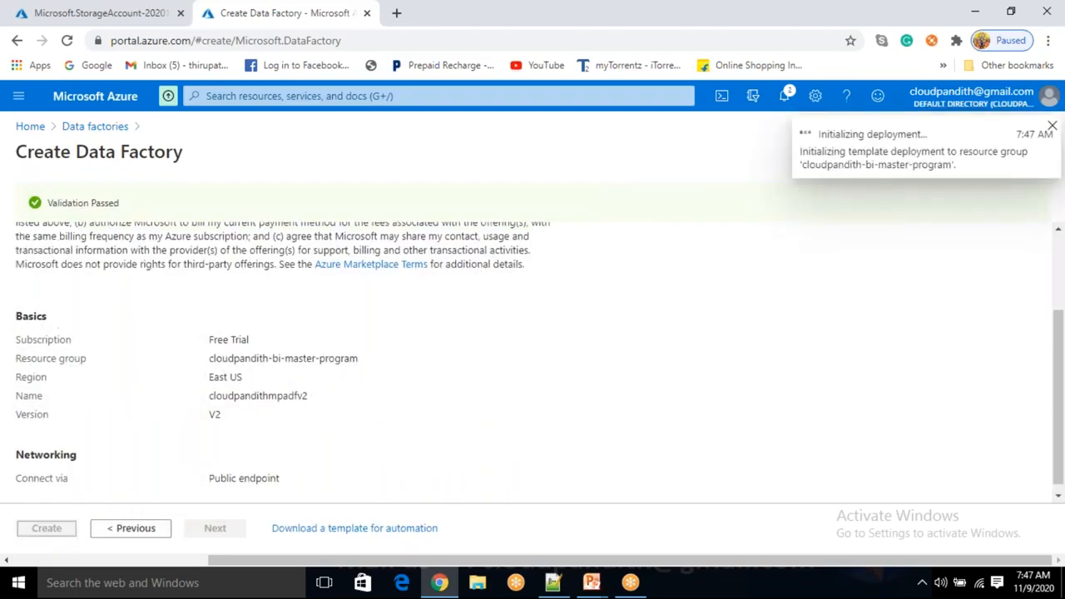
pyautogui.scroll(3, 283, 357)
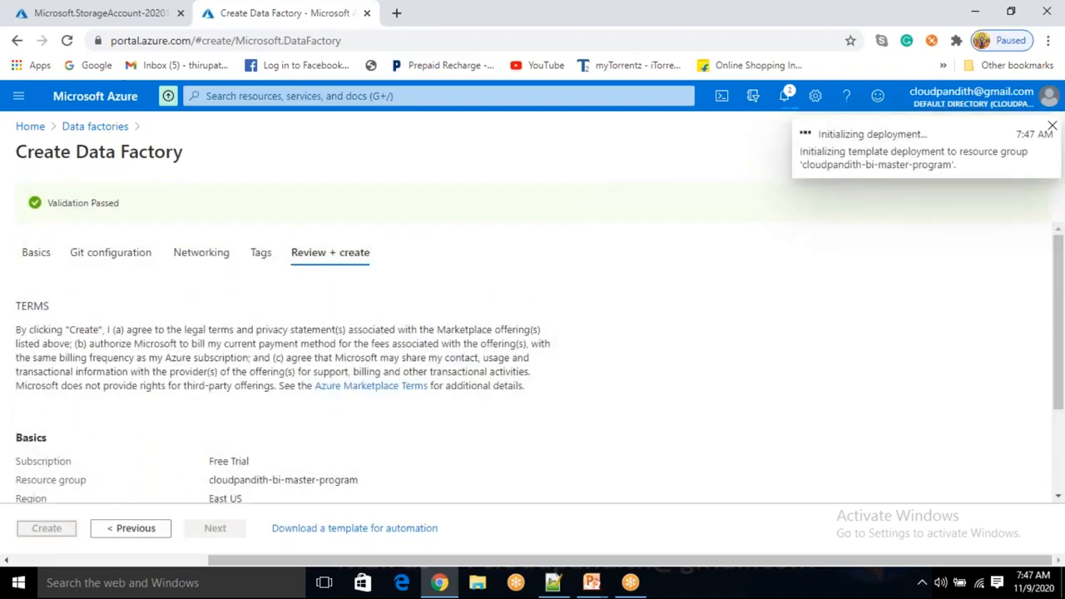
# Step: Open the containers of the newly deployed storage account and create a private container named metadata
pyautogui.click(127, 20)
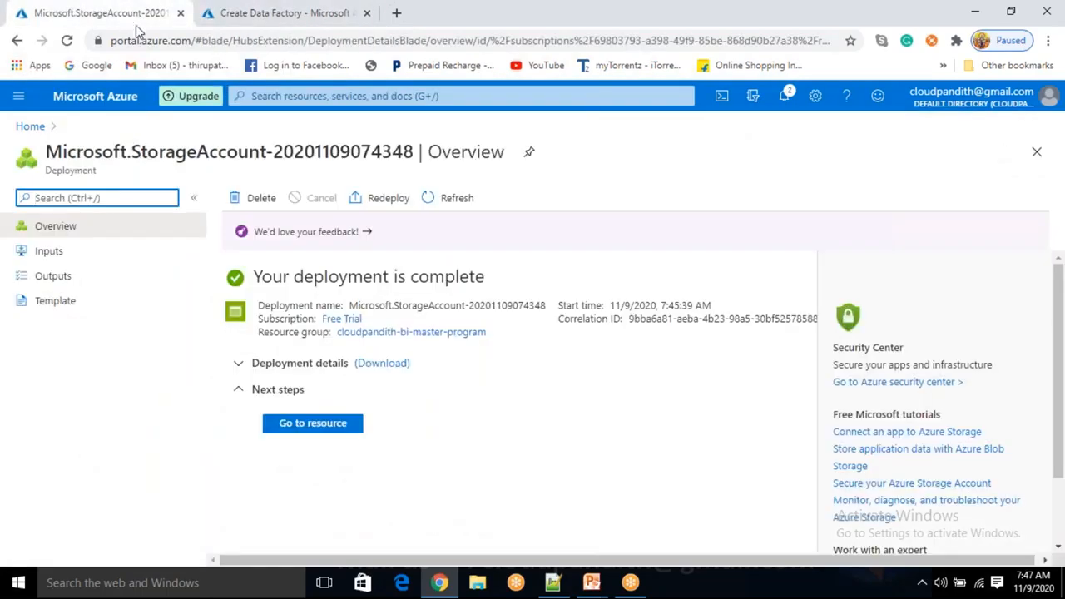
pyautogui.click(312, 425)
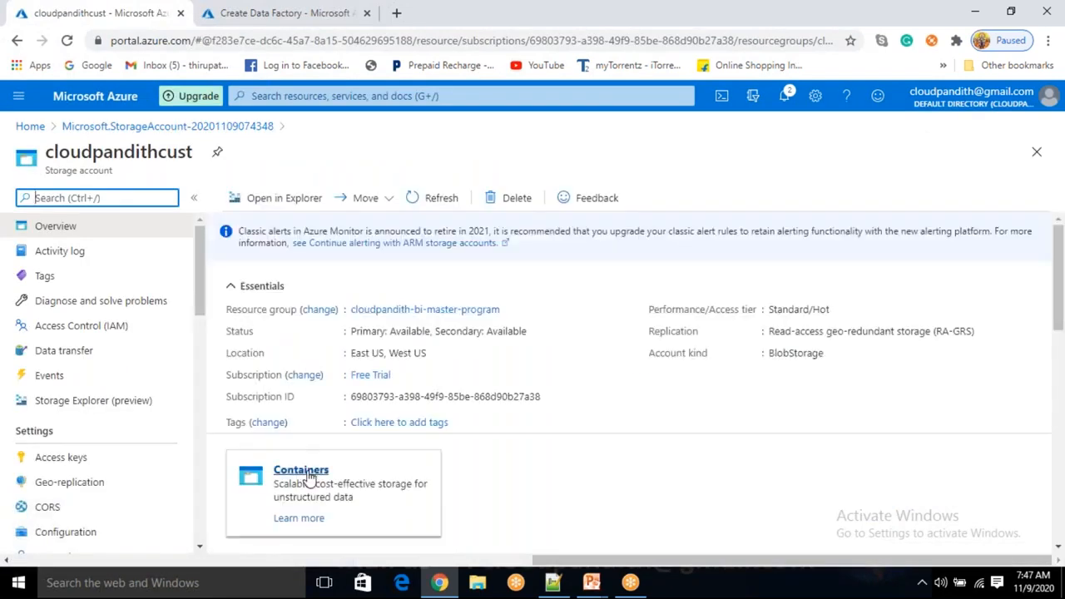
pyautogui.click(301, 470)
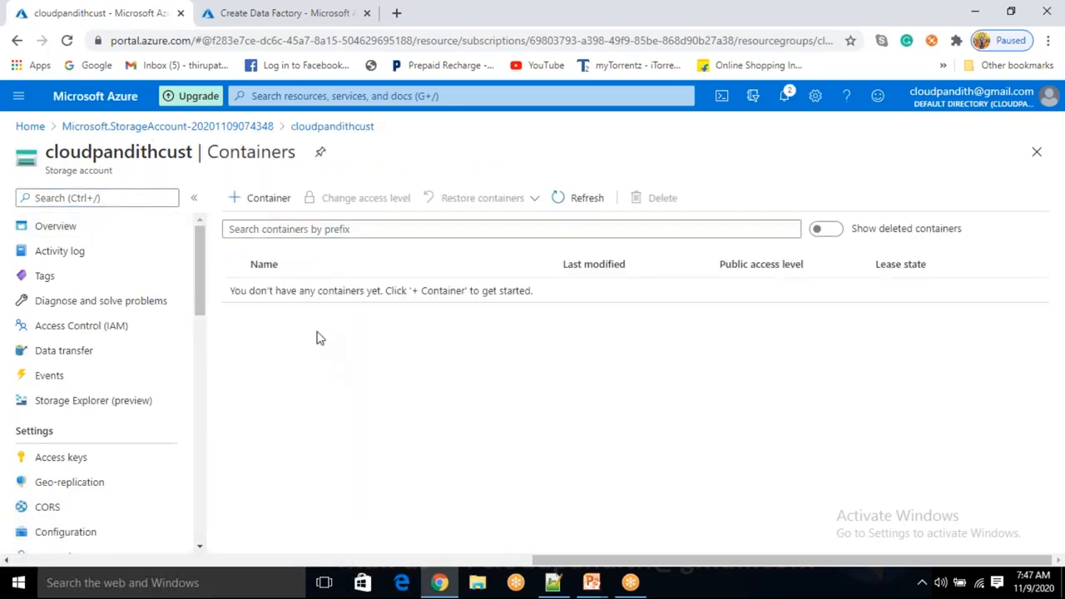
pyautogui.click(288, 196)
pyautogui.write('metadata')
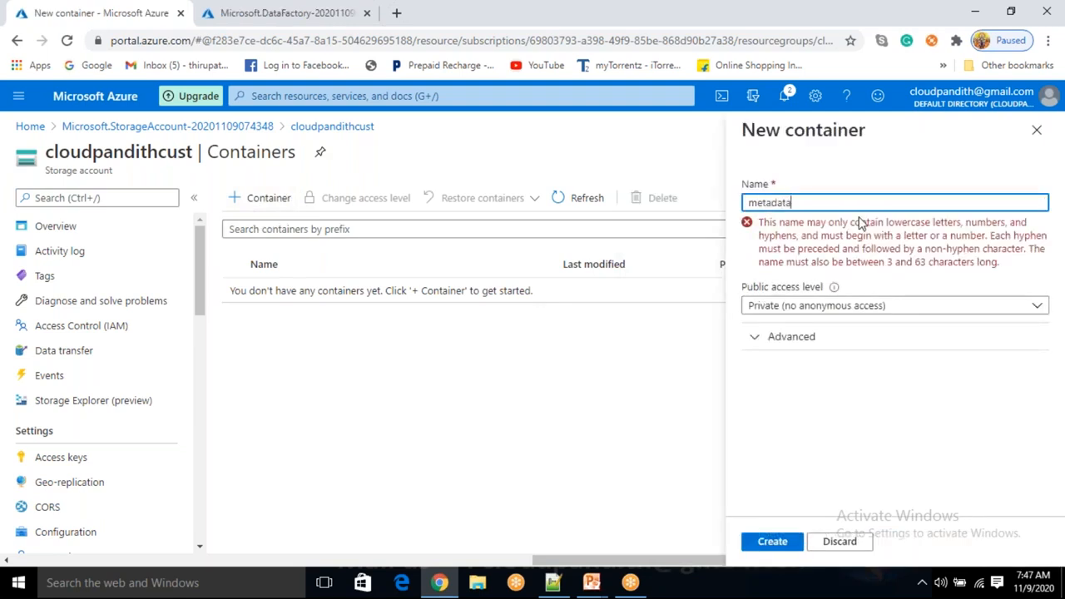
pyautogui.click(878, 541)
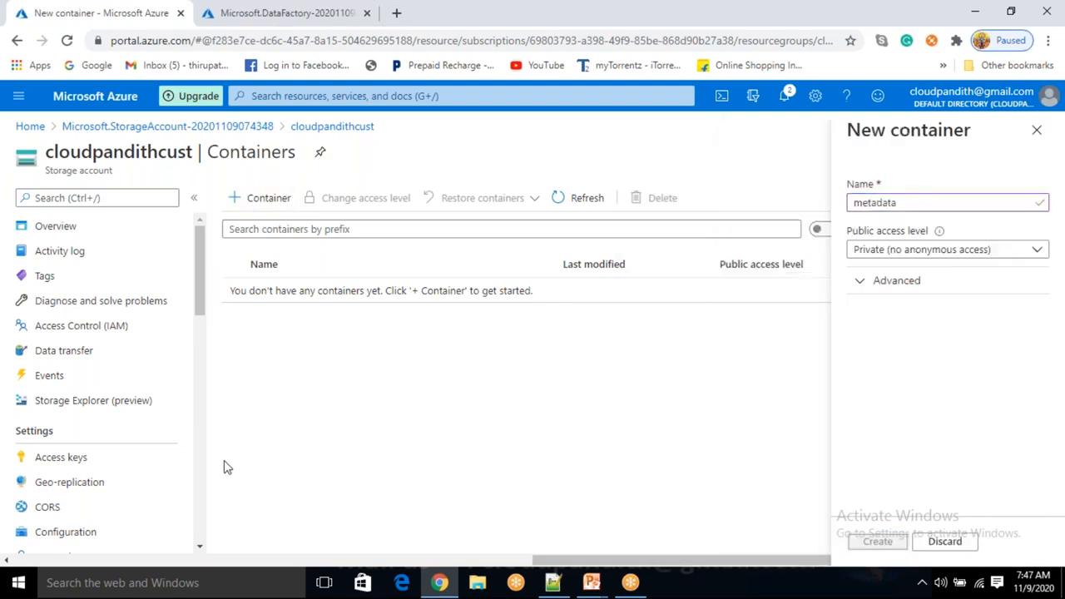
# Step: Create two more private containers named cloudpandith and training in the storage account
pyautogui.click(266, 201)
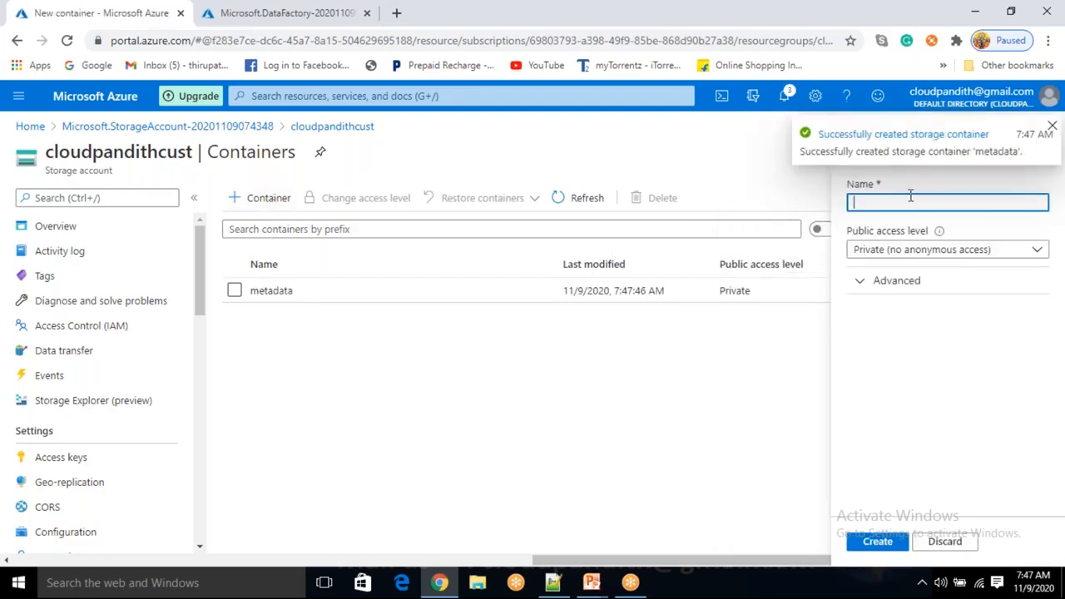
pyautogui.write('cloudpandith')
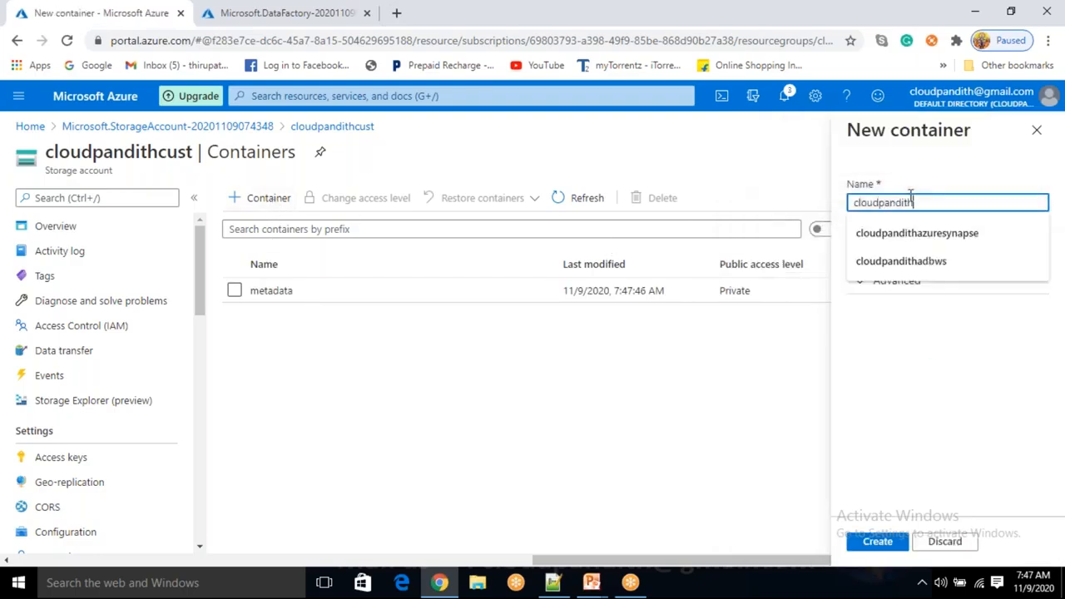
pyautogui.click(882, 545)
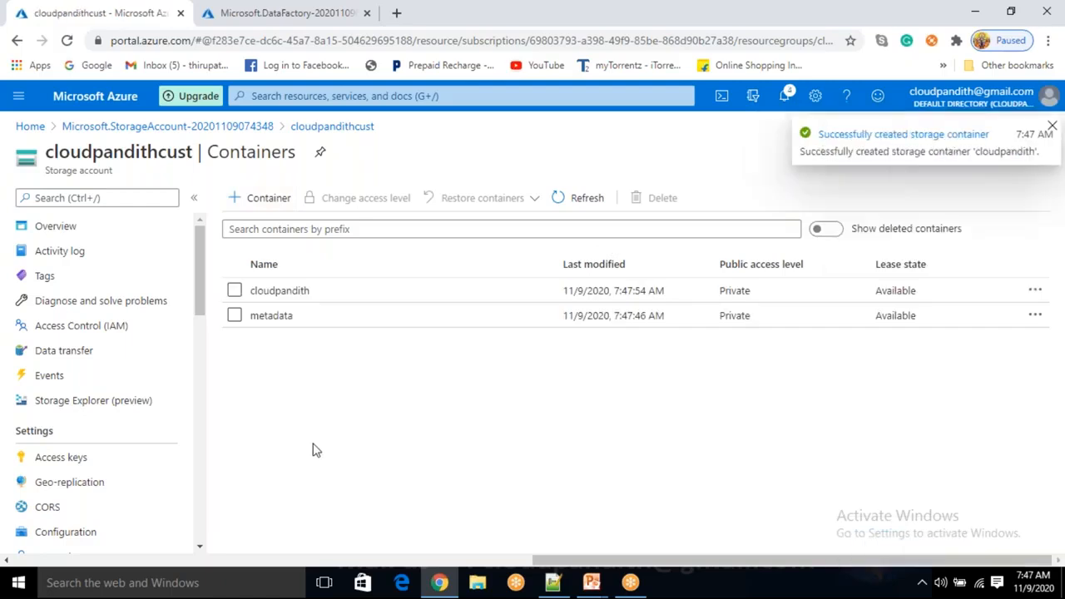
pyautogui.click(272, 203)
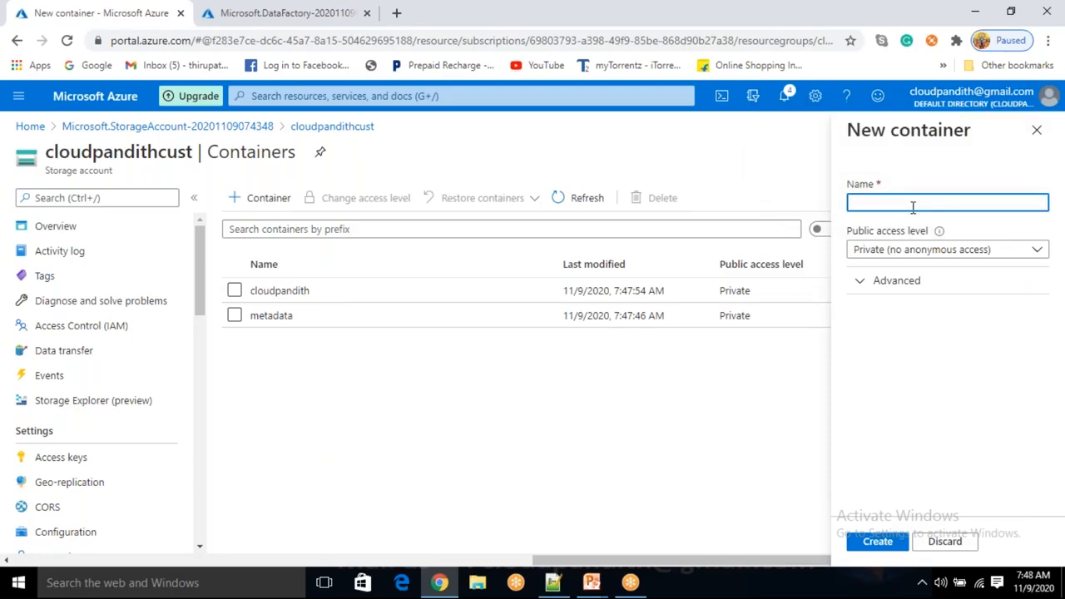
pyautogui.write('training')
pyautogui.click(878, 541)
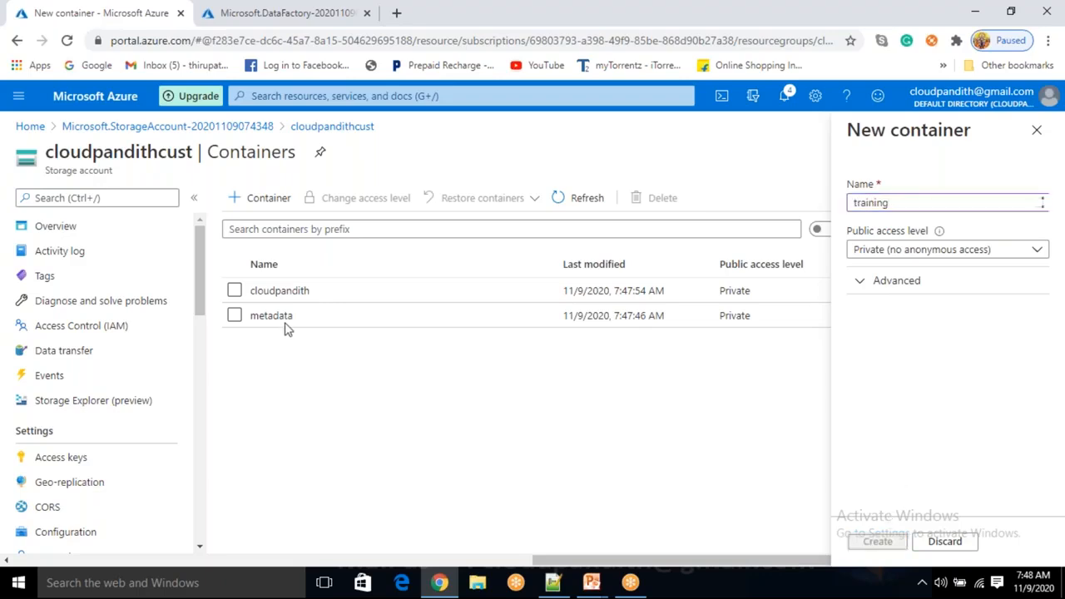
# Step: Add private containers named azure and databricks to the storage account
pyautogui.click(258, 205)
pyautogui.write('azure')
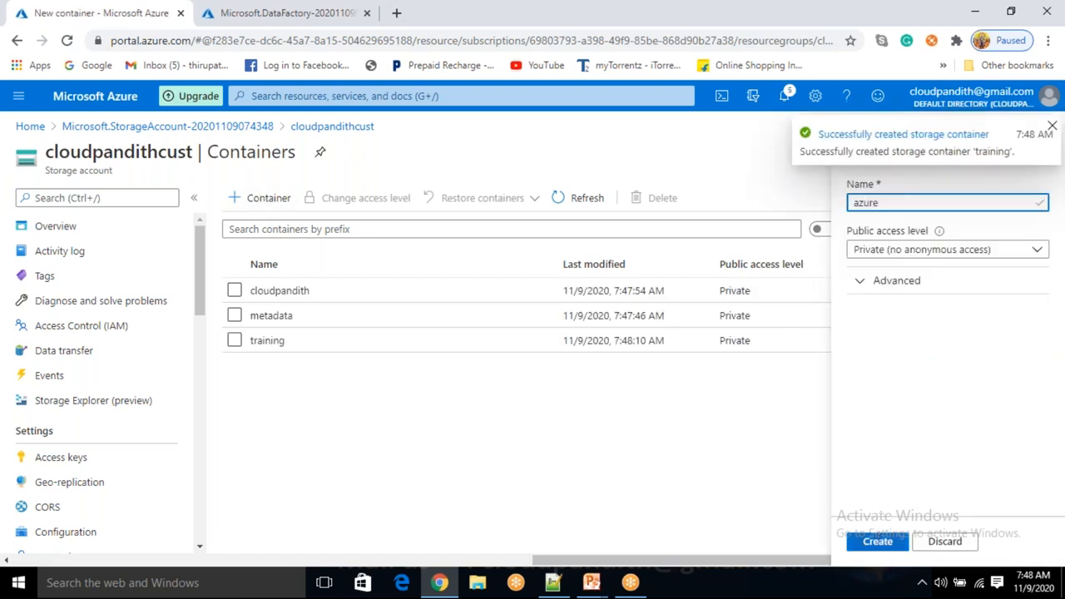
pyautogui.click(878, 540)
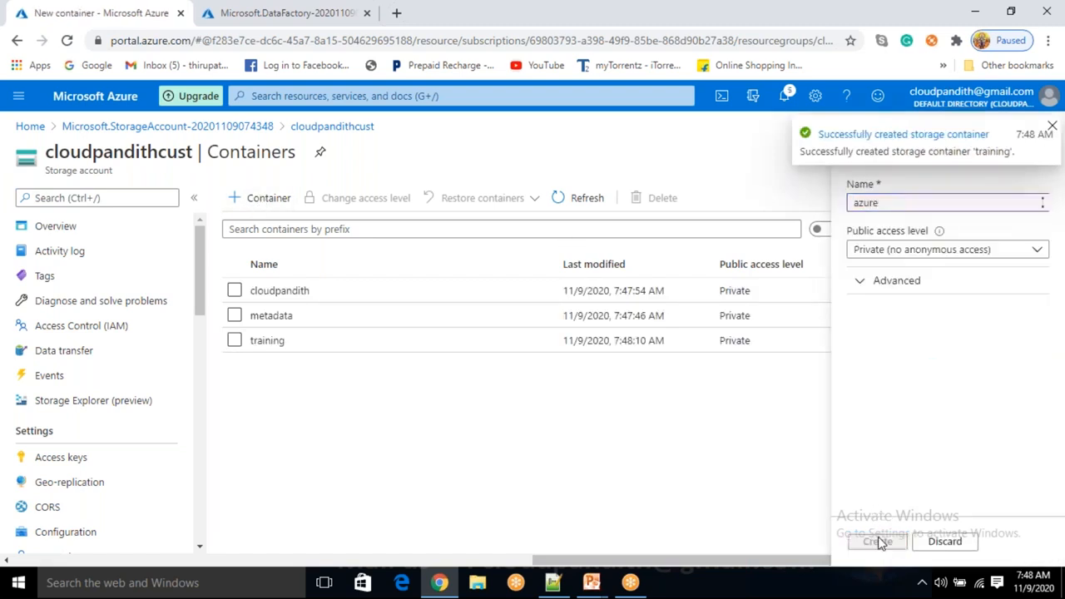
pyautogui.click(262, 200)
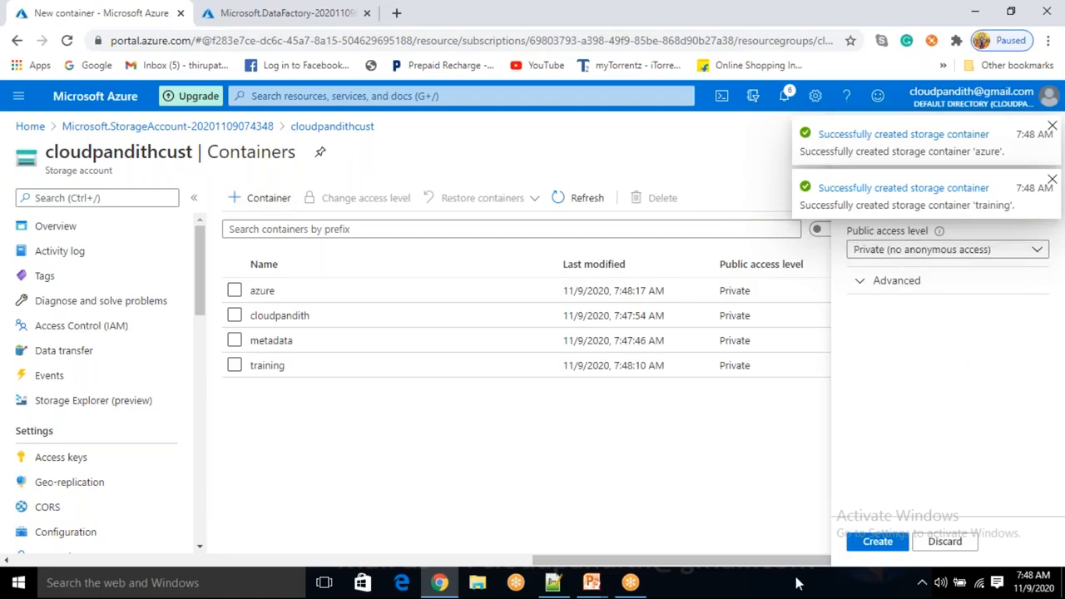
pyautogui.click(868, 543)
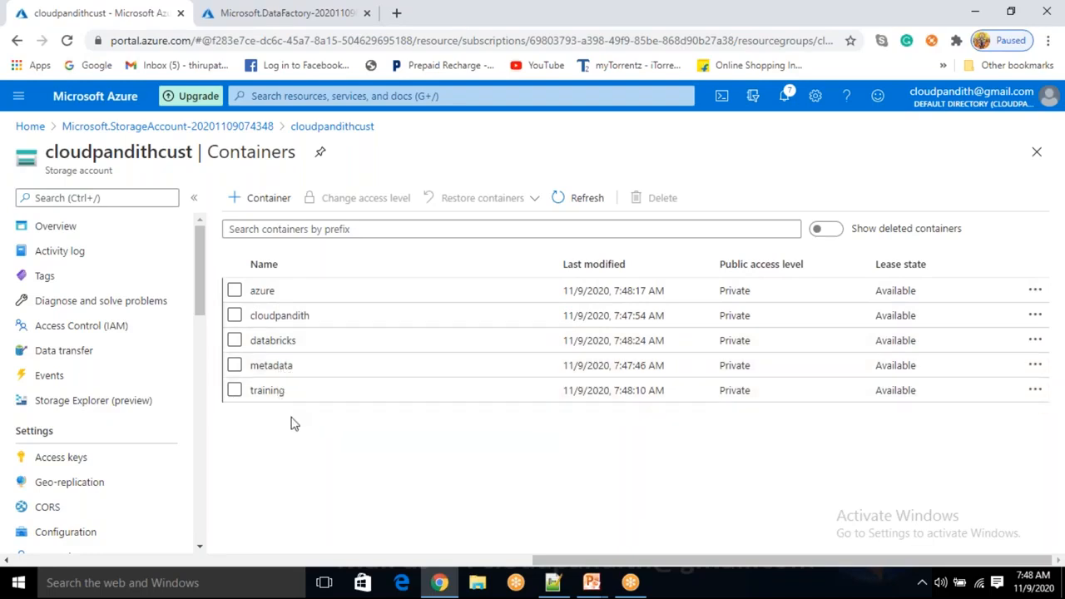
# Step: Switch to Notepad++ and write containernames as the first line of the empty file
pyautogui.click(551, 584)
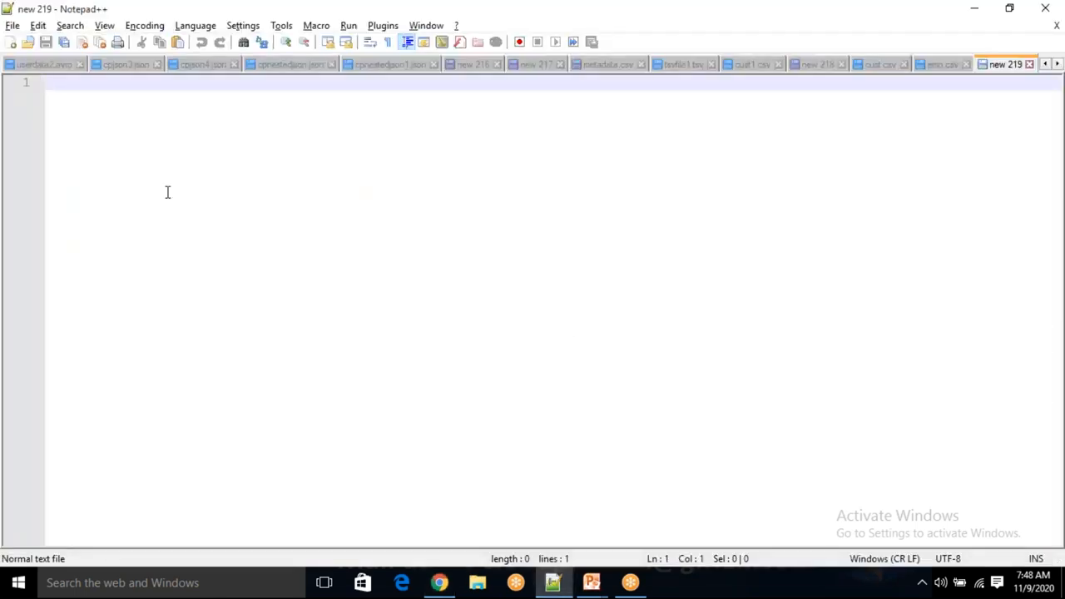
pyautogui.write('containert')
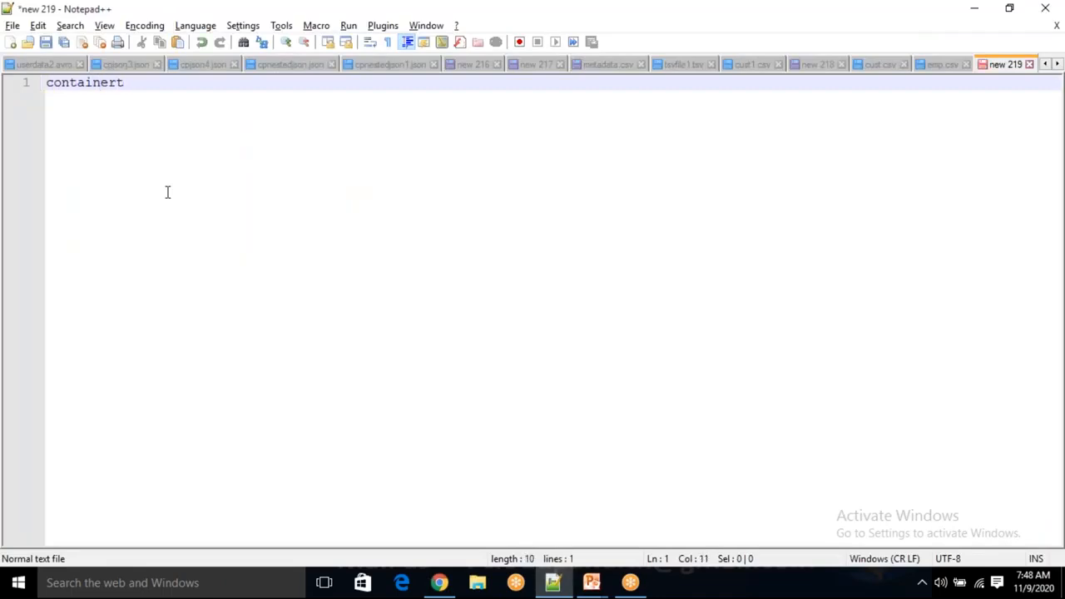
pyautogui.press('BackSpace')
pyautogui.write('names')
pyautogui.press('Return')
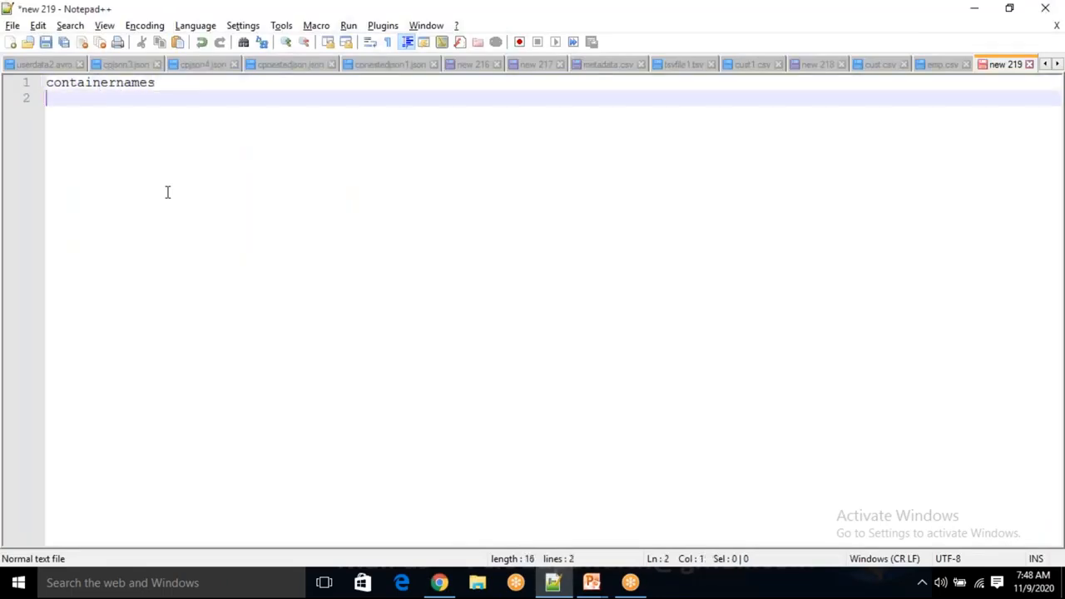
pyautogui.write('input')
pyautogui.press('BackSpace')
pyautogui.press('BackSpace')
pyautogui.press('BackSpace')
pyautogui.press('BackSpace')
pyautogui.press('BackSpace')
# Step: Extend the first line of the text file into the header sourcecontainernames,targetcontainername
pyautogui.press('Up')
pyautogui.write('source')
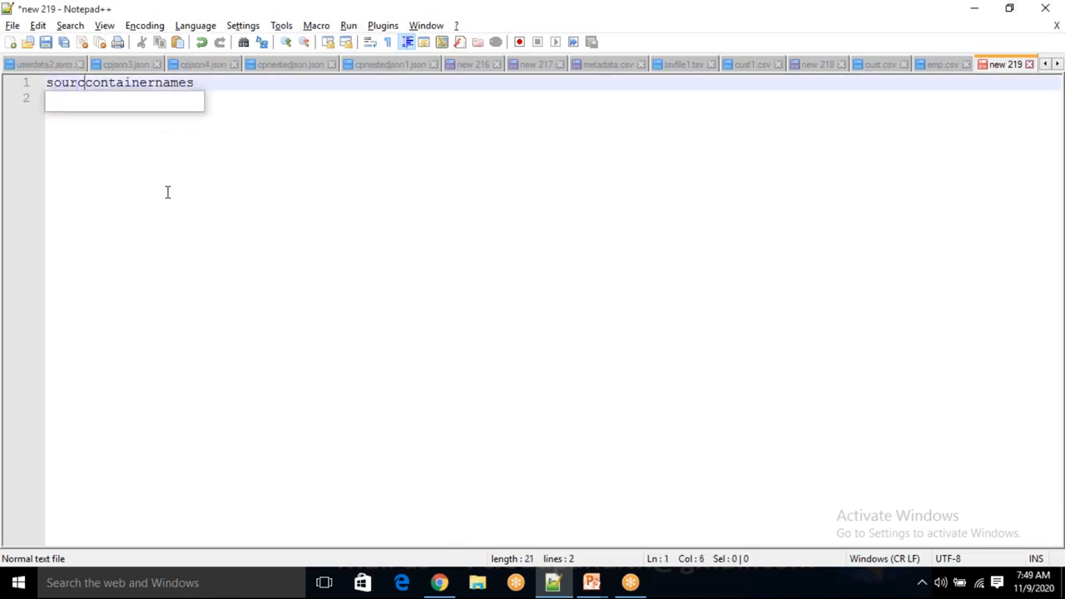
pyautogui.press('End')
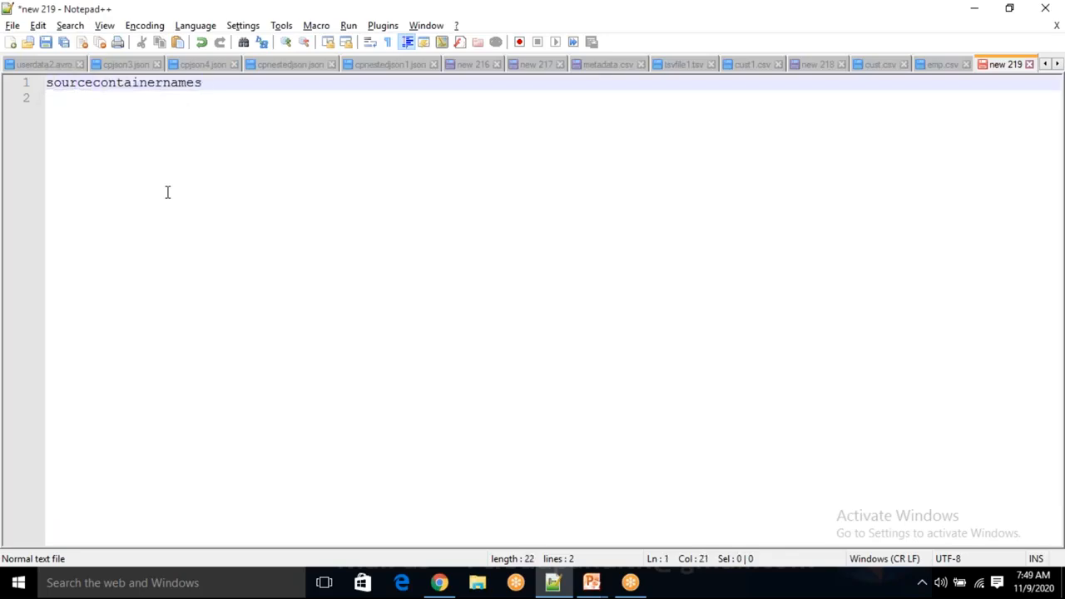
pyautogui.write(',targetcontainerma,e')
pyautogui.press('BackSpace')
pyautogui.press('BackSpace')
pyautogui.press('BackSpace')
pyautogui.press('BackSpace')
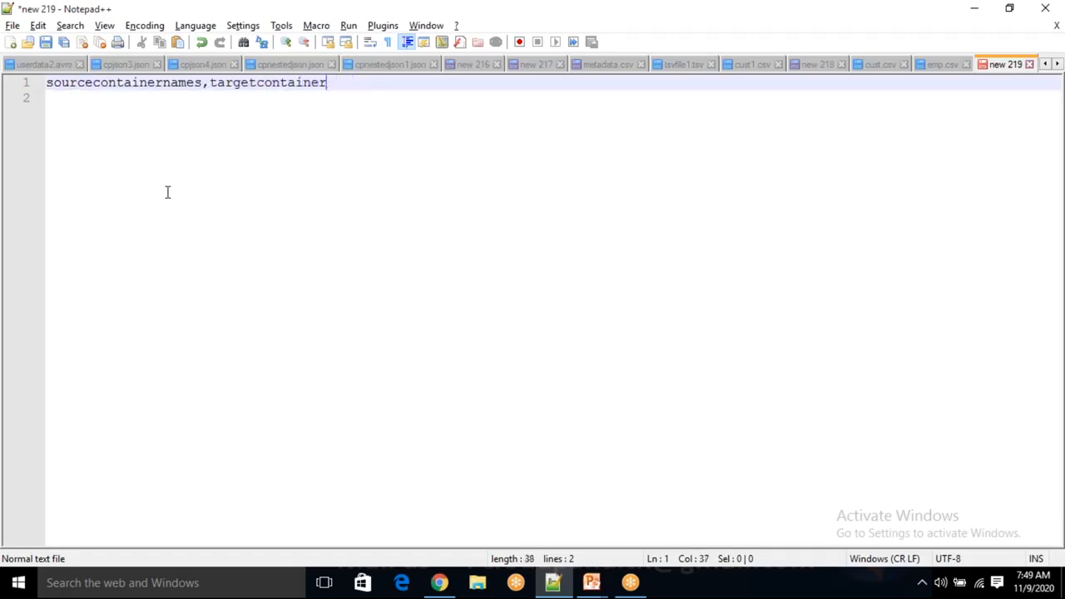
pyautogui.write('name')
pyautogui.press('Return')
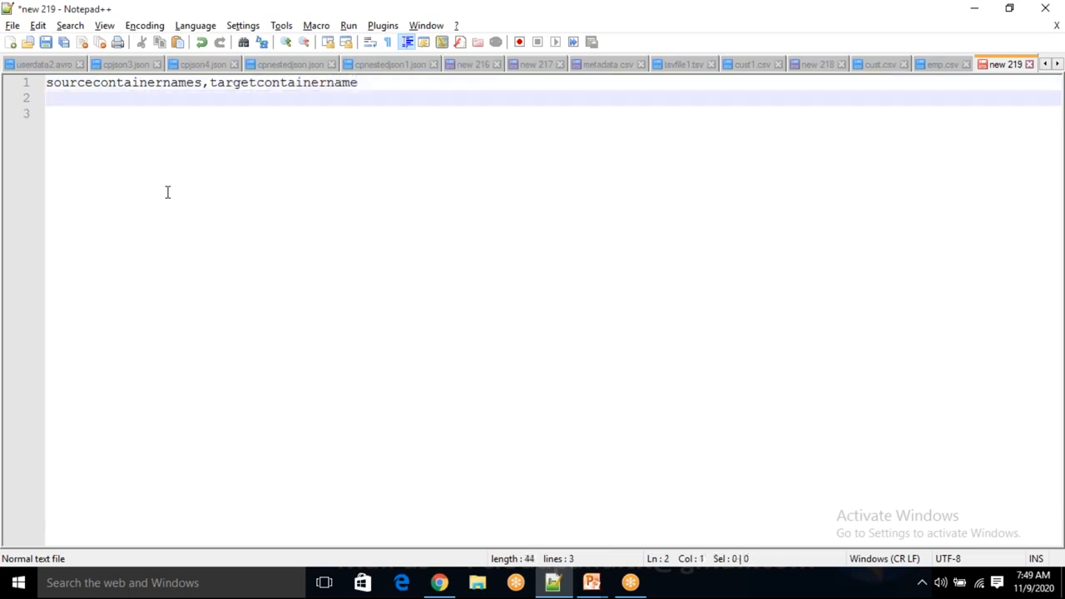
# Step: Add the row cloudpandith,cloudpandithoutput directly below the header line of the text file
pyautogui.doubleClick(104, 82)
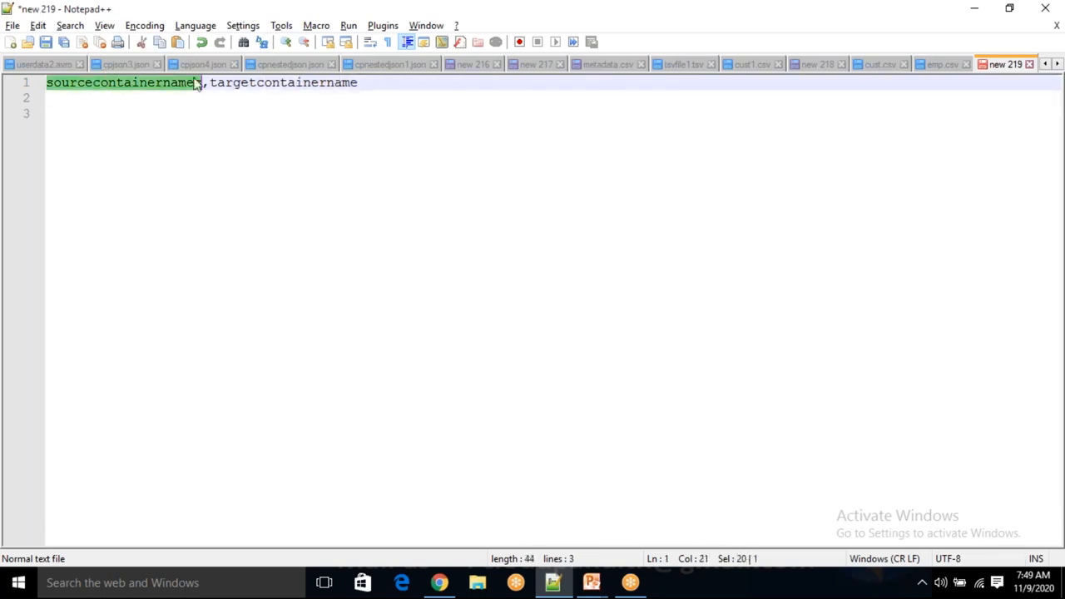
pyautogui.doubleClick(279, 82)
pyautogui.click(384, 84)
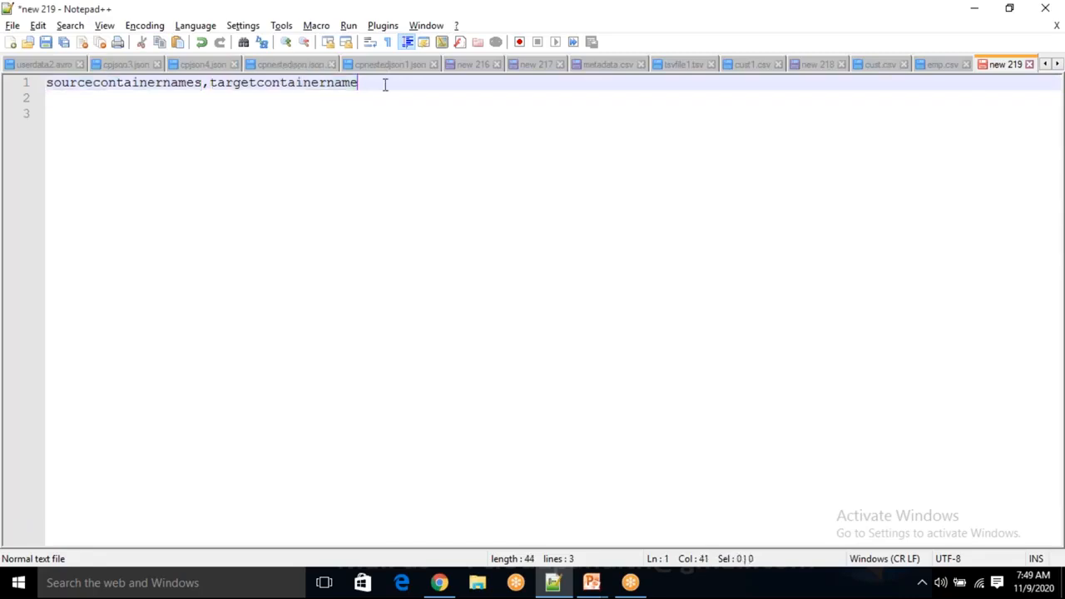
pyautogui.press('Return')
pyautogui.write('cloudpo')
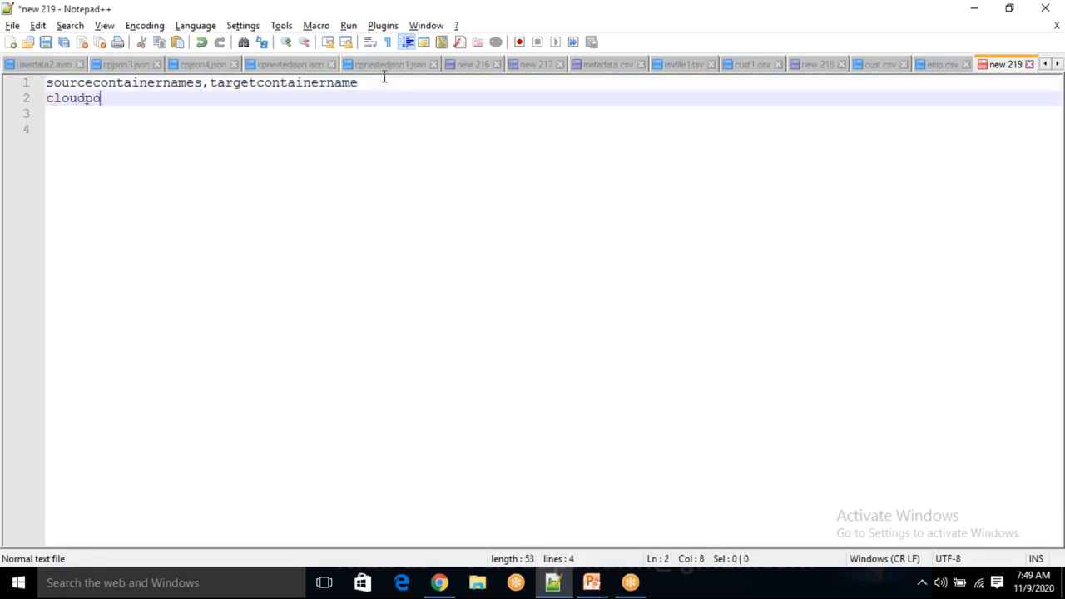
pyautogui.press('BackSpace')
pyautogui.write('andith')
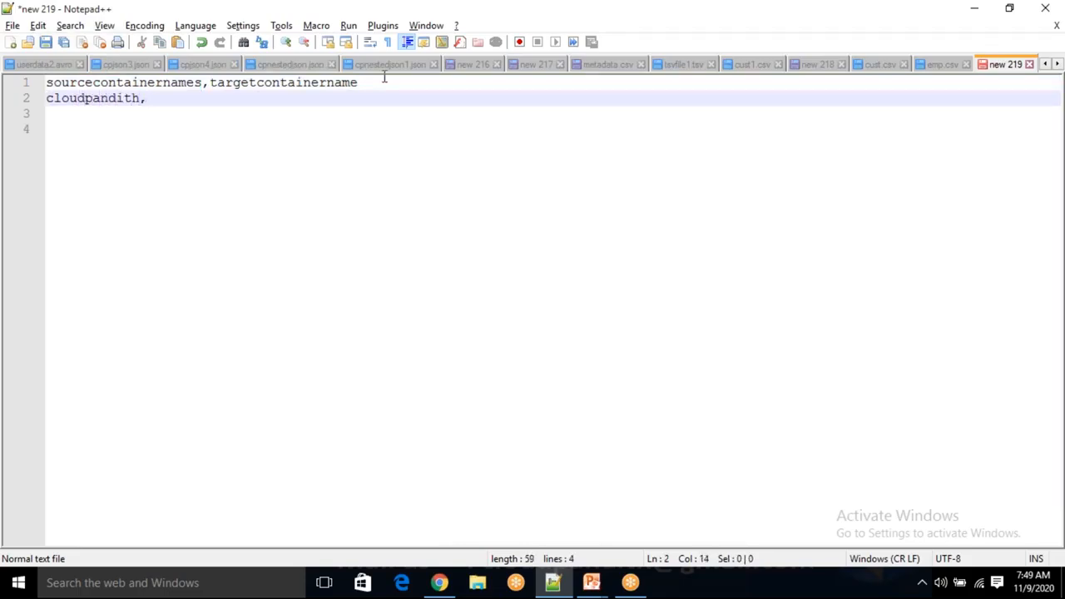
pyautogui.write(',cloudpand')
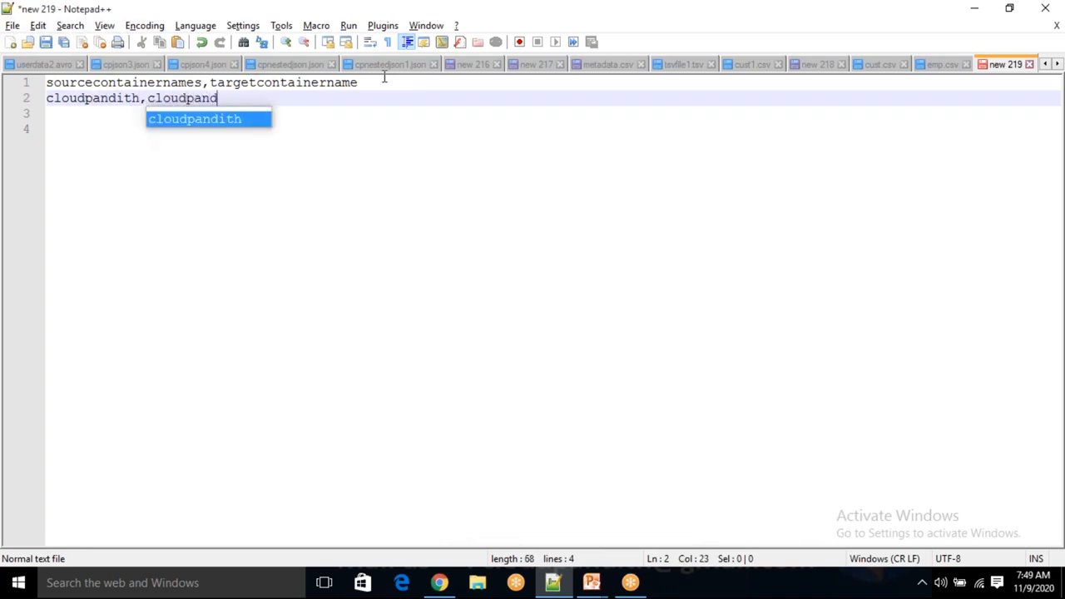
pyautogui.write('ithoutput')
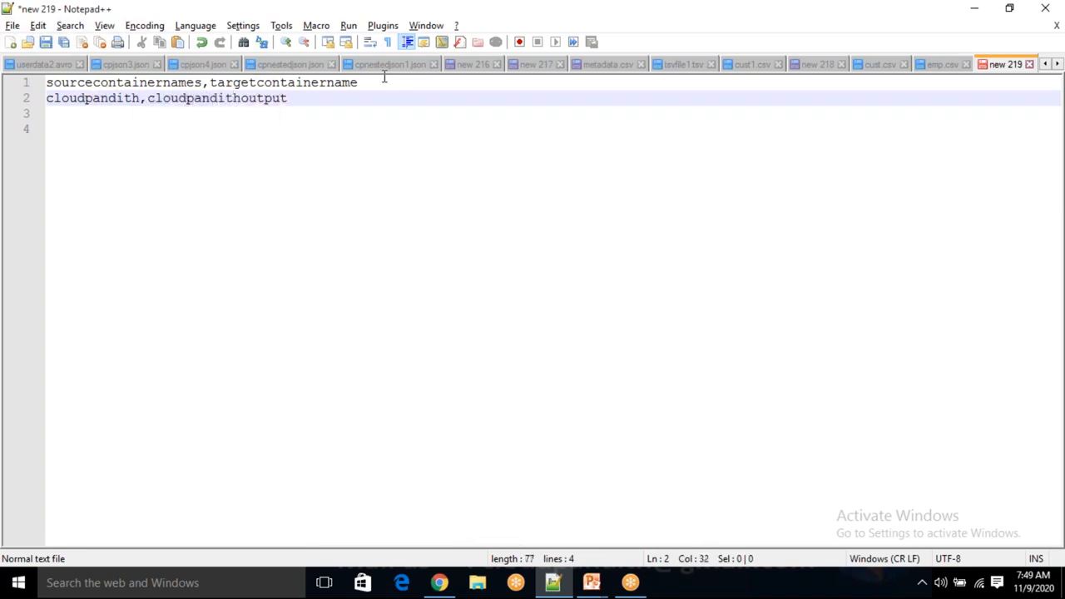
pyautogui.press('Return')
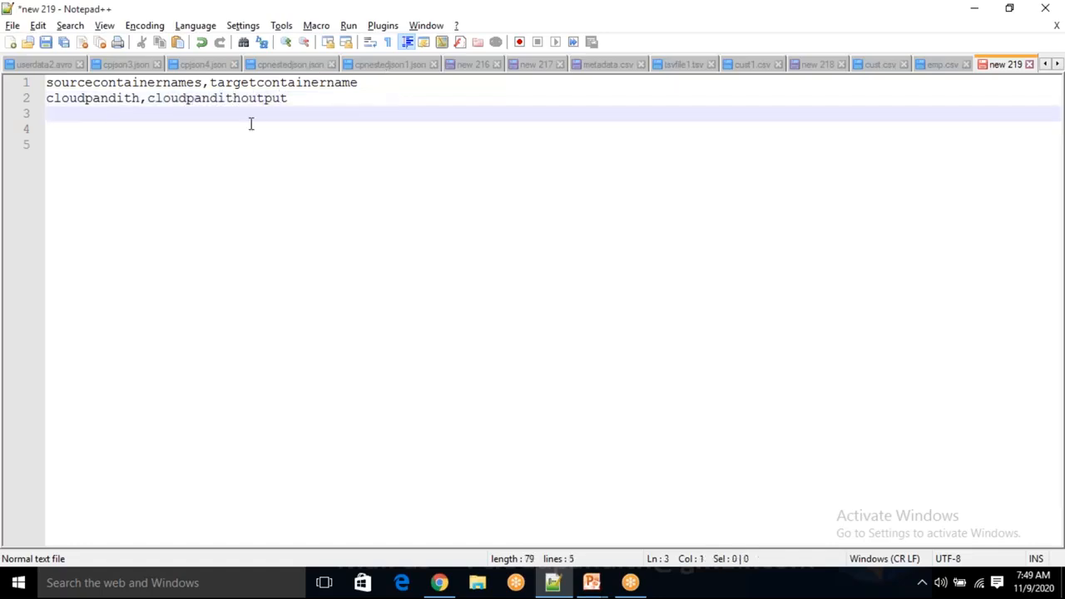
# Step: Add the row azure,azureoutput below the cloudpandith row
pyautogui.doubleClick(243, 99)
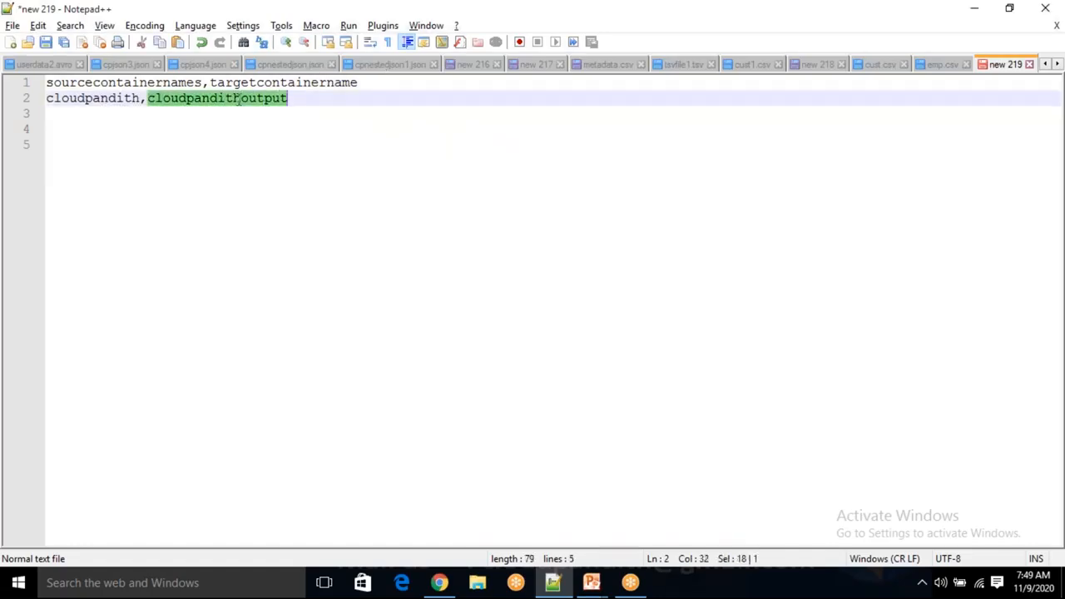
pyautogui.click(305, 99)
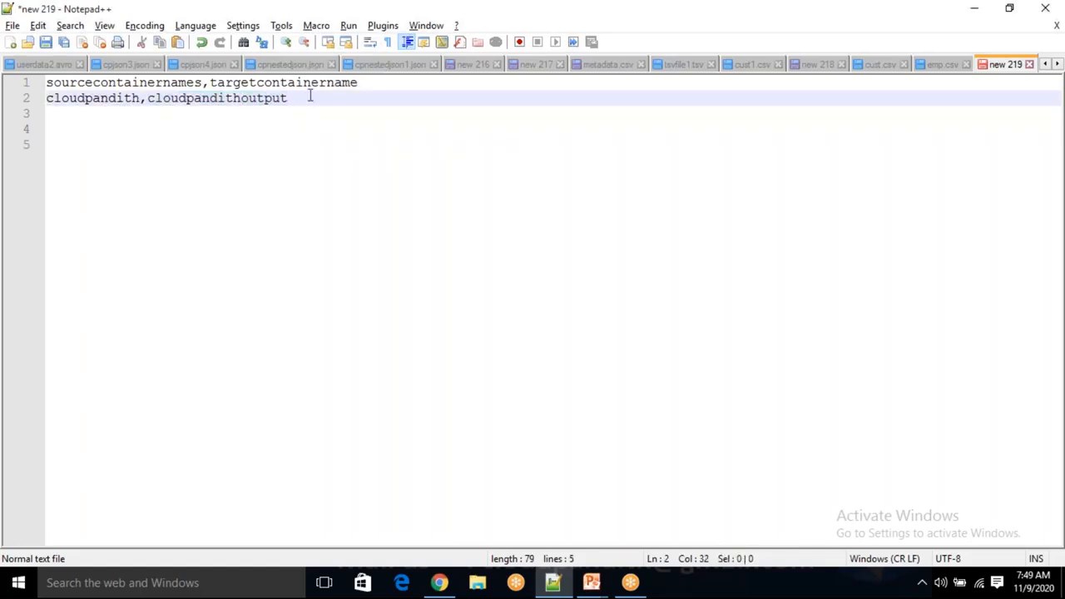
pyautogui.press('Return')
pyautogui.write('azure')
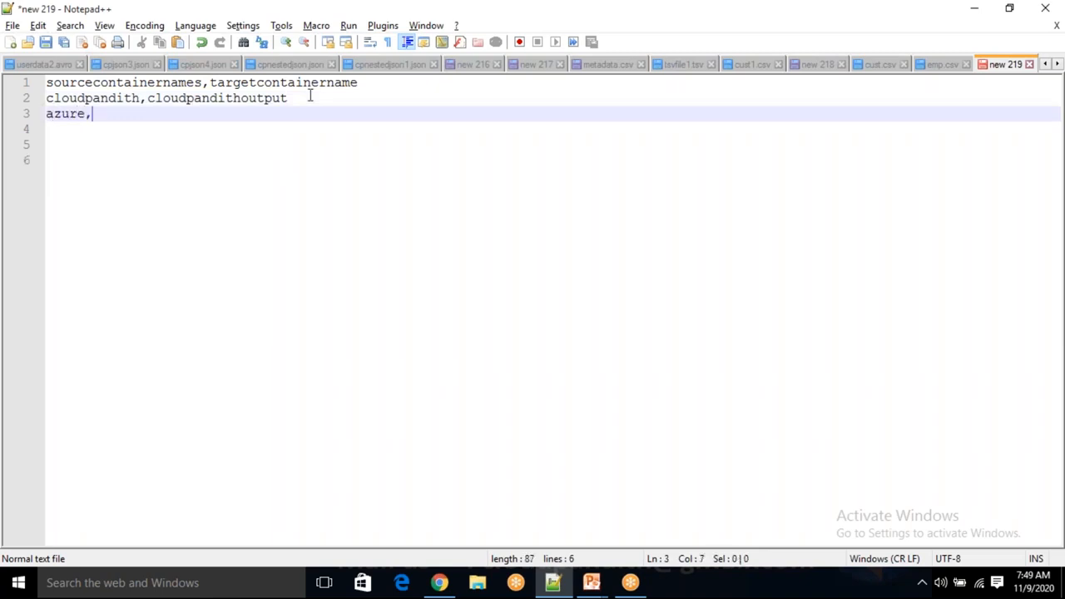
pyautogui.write(',azureoutput')
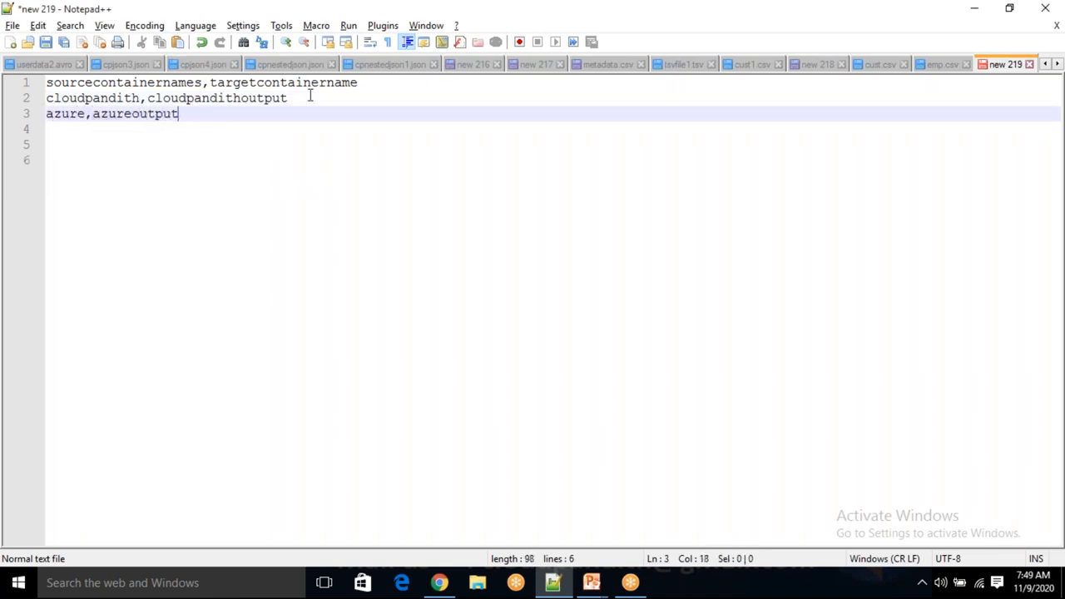
pyautogui.press('Return')
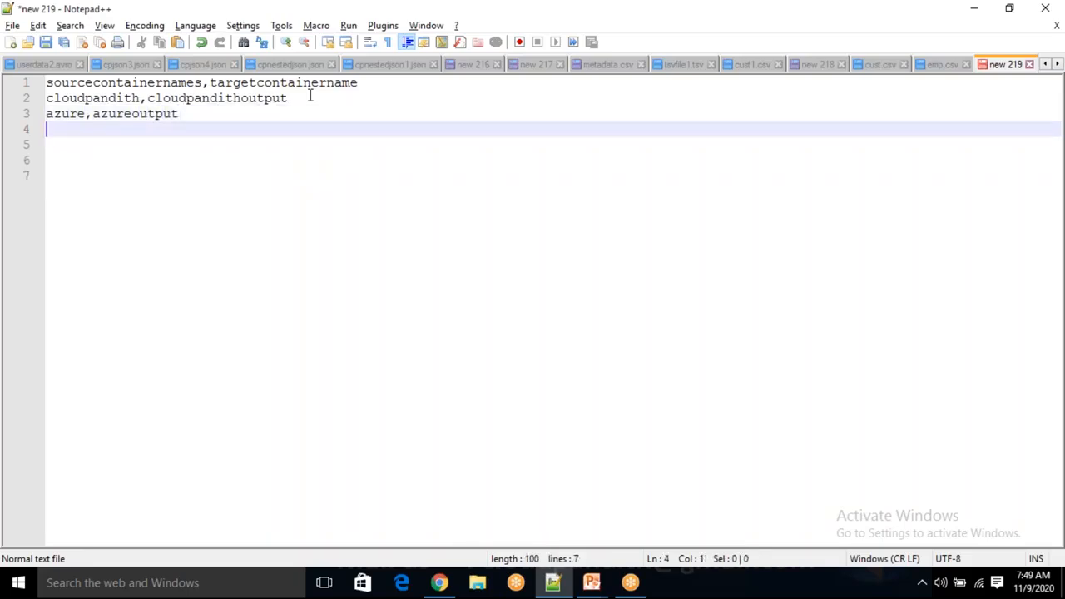
# Step: Insert the row training,trainingouput between the cloudpandith and azure rows
pyautogui.press('Up')
pyautogui.press('Return')
pyautogui.press('Up')
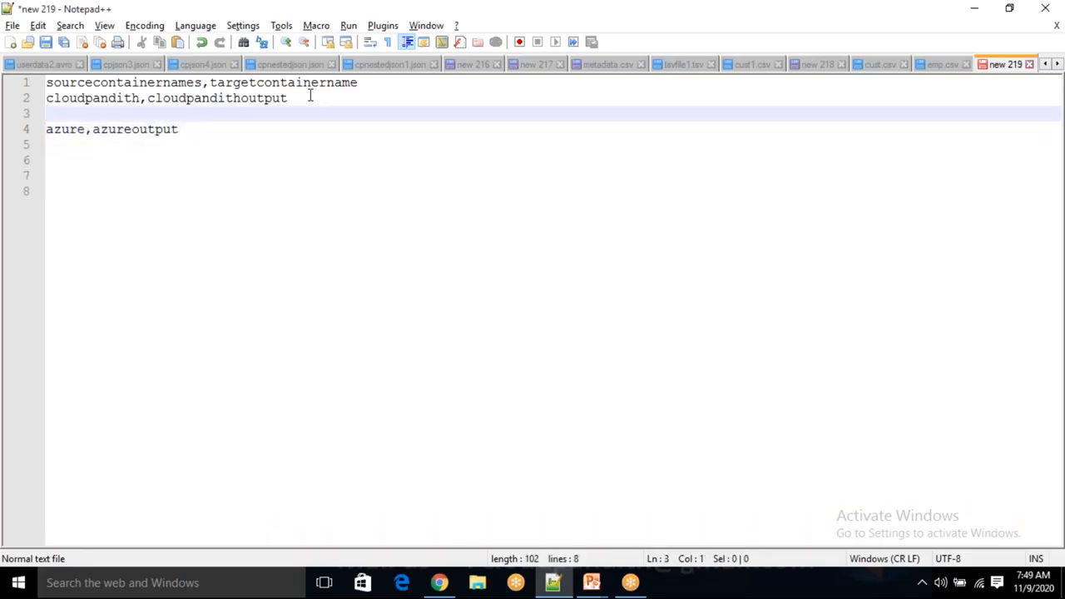
pyautogui.write('training,')
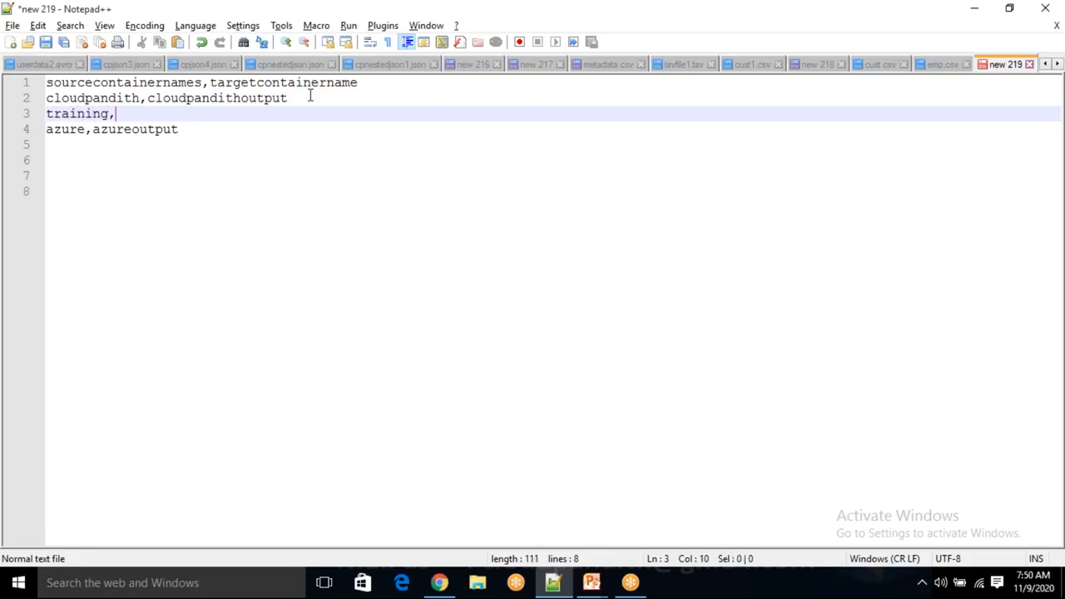
pyautogui.write('training')
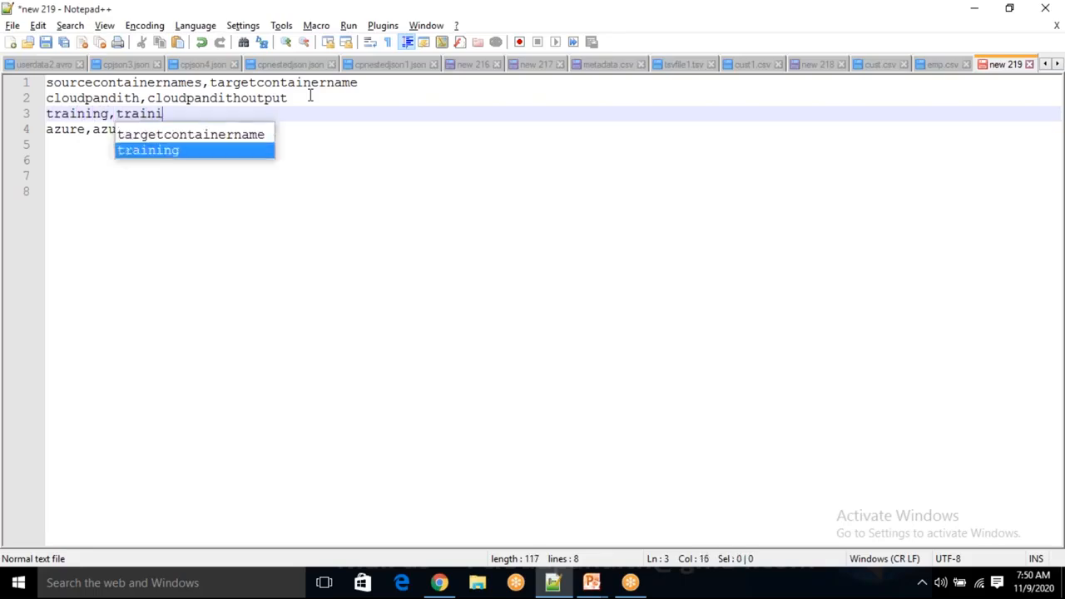
pyautogui.write('ouput')
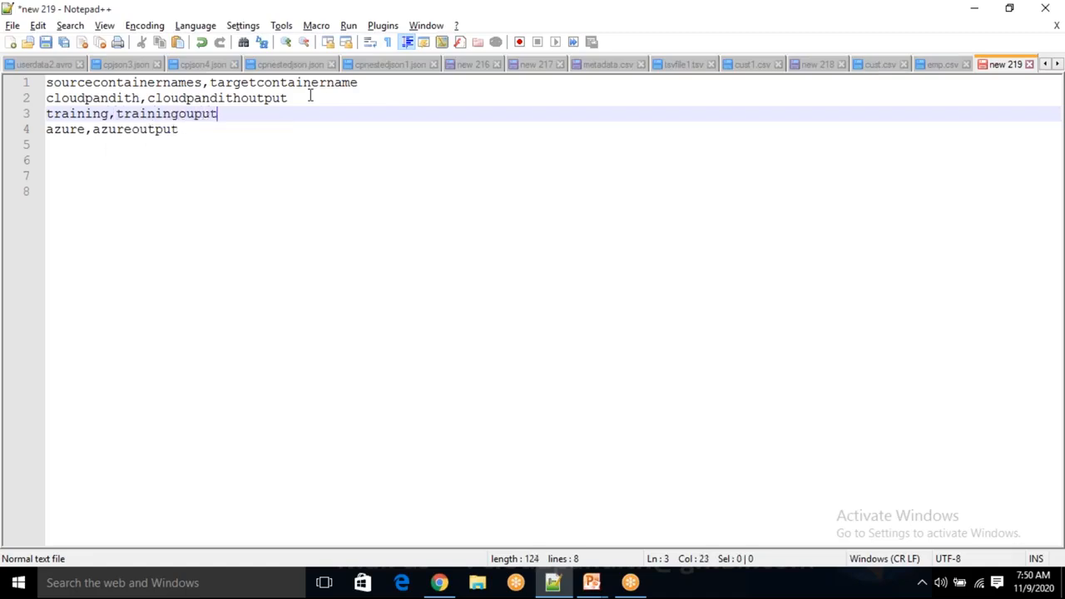
# Step: Add the row databricks,databricksoutput below the azure row
pyautogui.click(192, 129)
pyautogui.press('Return')
pyautogui.write('databricks,')
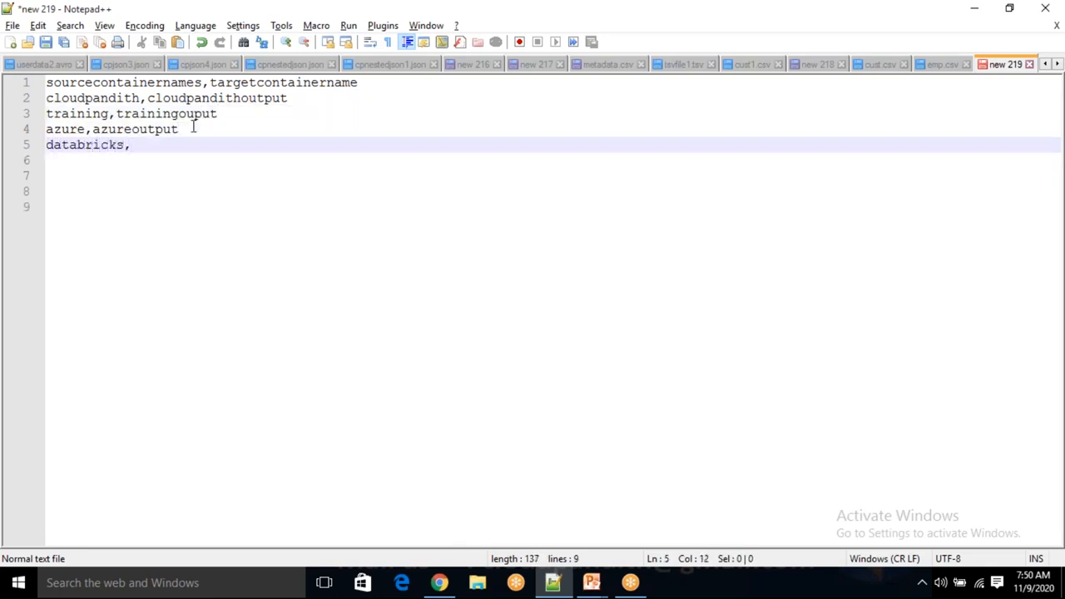
pyautogui.write('databricks')
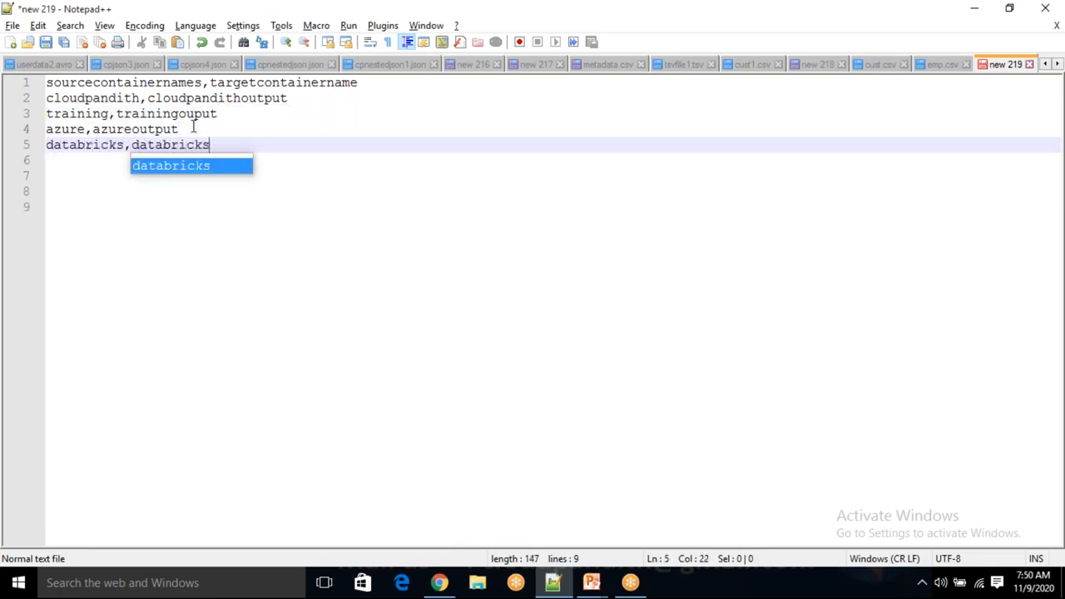
pyautogui.write('outpu')
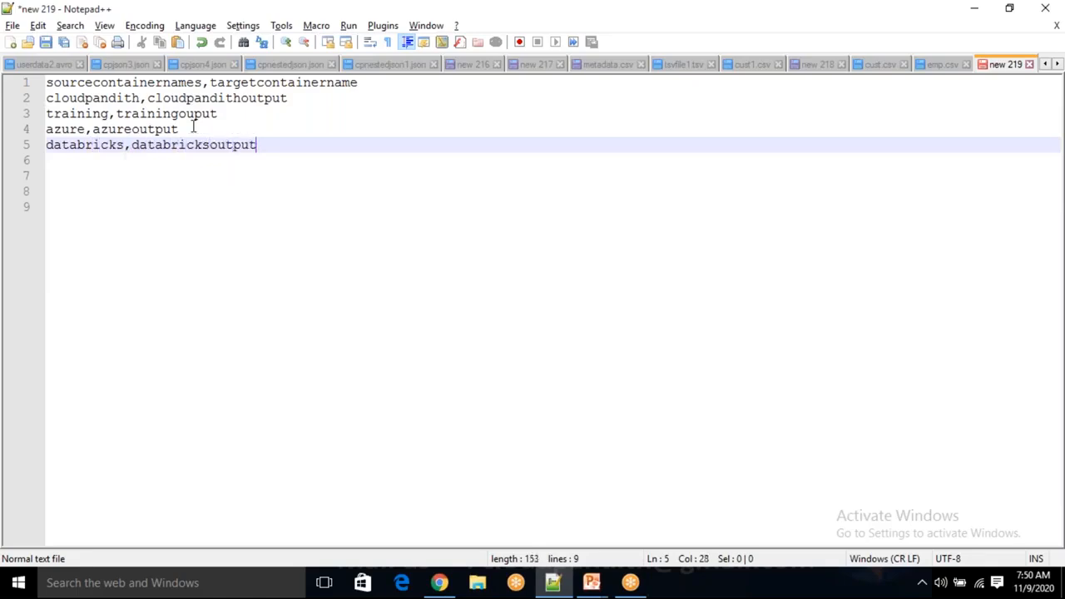
pyautogui.write('t')
pyautogui.press('Return')
# Step: Alternate between the Azure portal in Chrome and Notepad++ to compare the storage account's containers with the source names in the file
pyautogui.hotkey('alt', 'Tab')
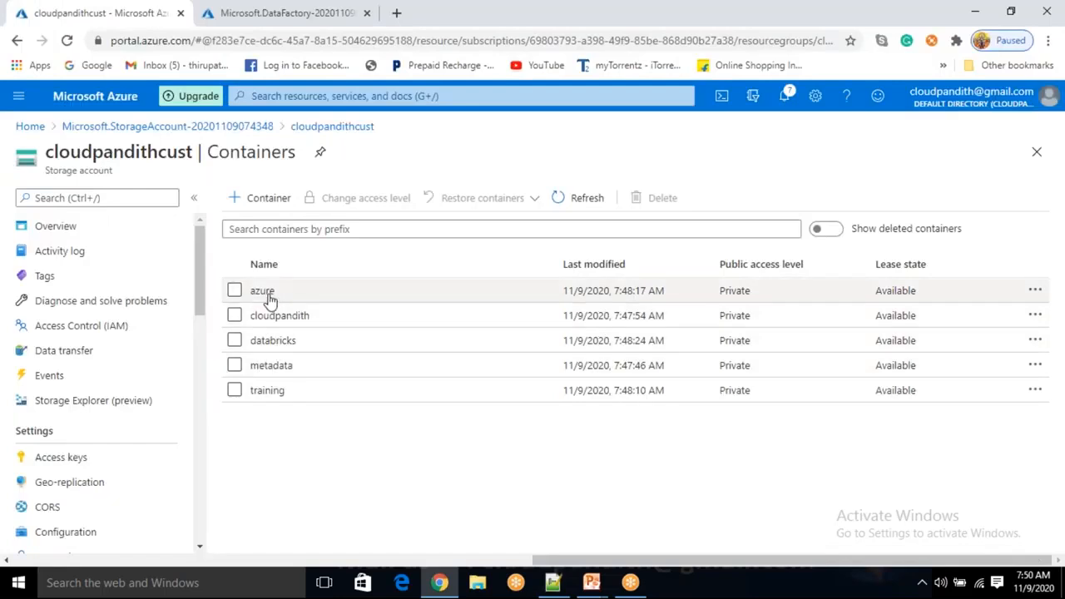
pyautogui.hotkey('alt', 'Tab')
pyautogui.doubleClick(64, 129)
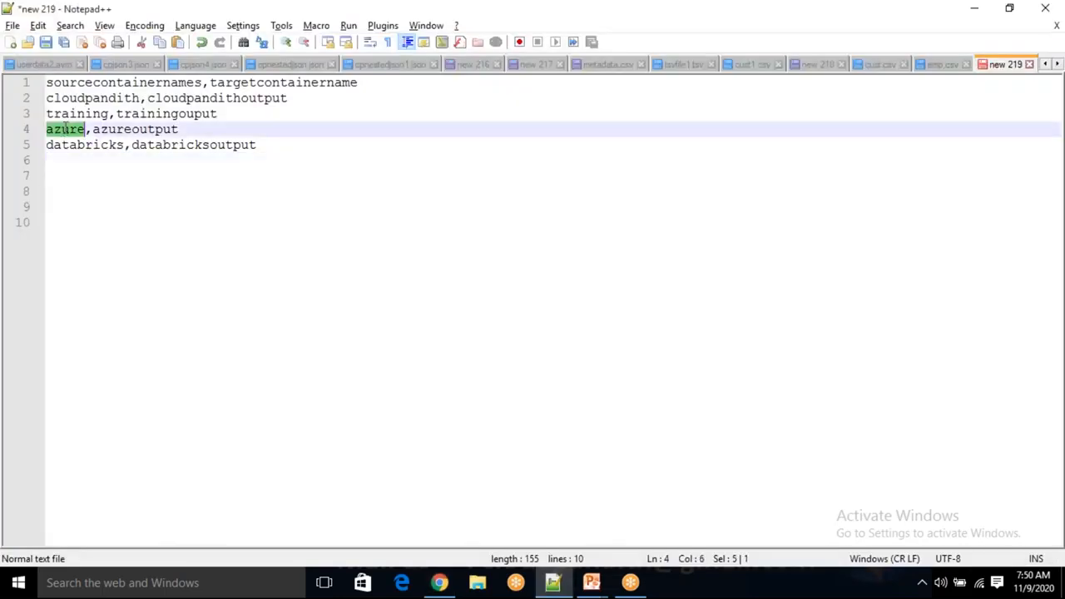
pyautogui.hotkey('alt', 'Tab')
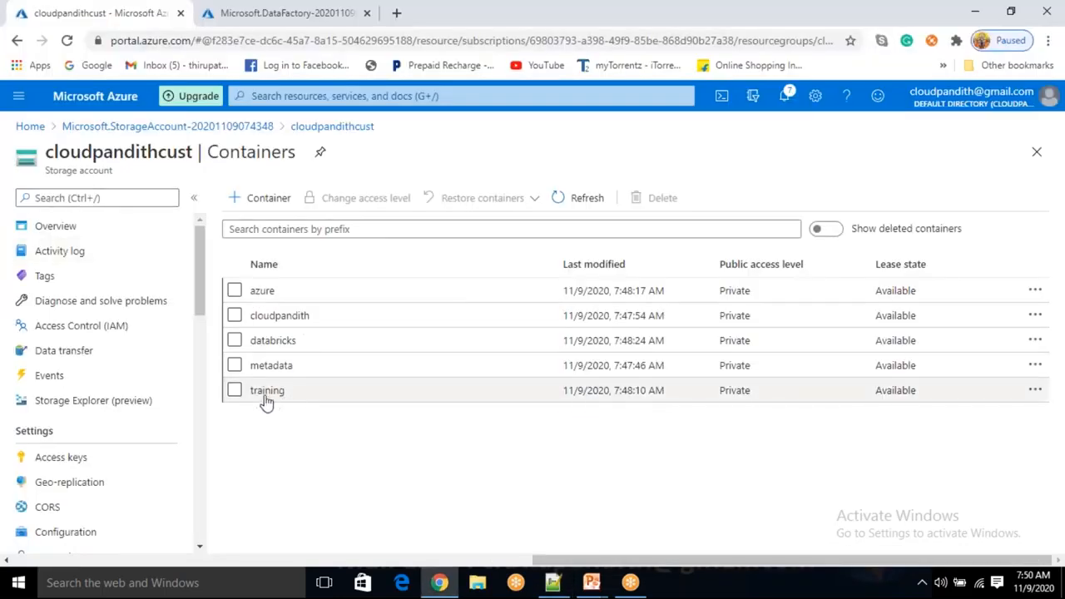
pyautogui.hotkey('alt', 'Tab')
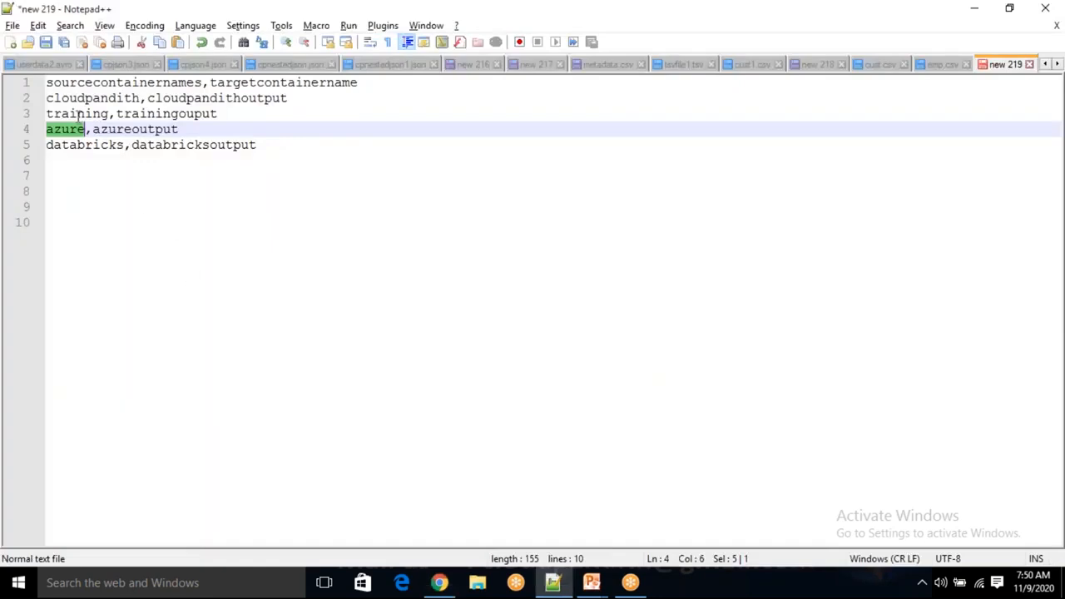
pyautogui.doubleClick(77, 114)
pyautogui.hotkey('alt', 'Tab')
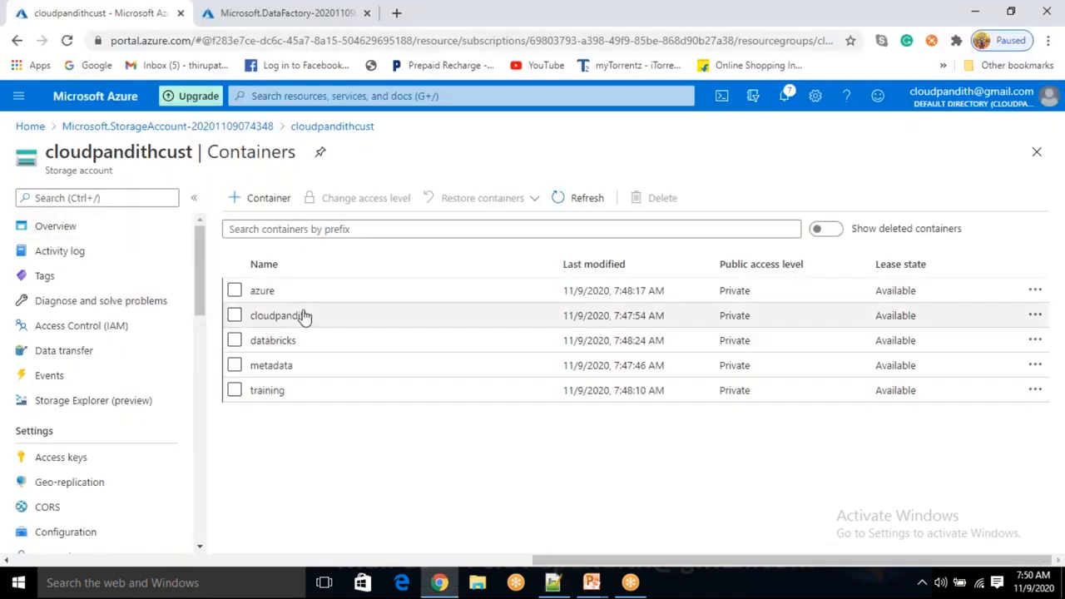
pyautogui.hotkey('alt', 'Tab')
pyautogui.doubleClick(104, 99)
pyautogui.hotkey('alt', 'Tab')
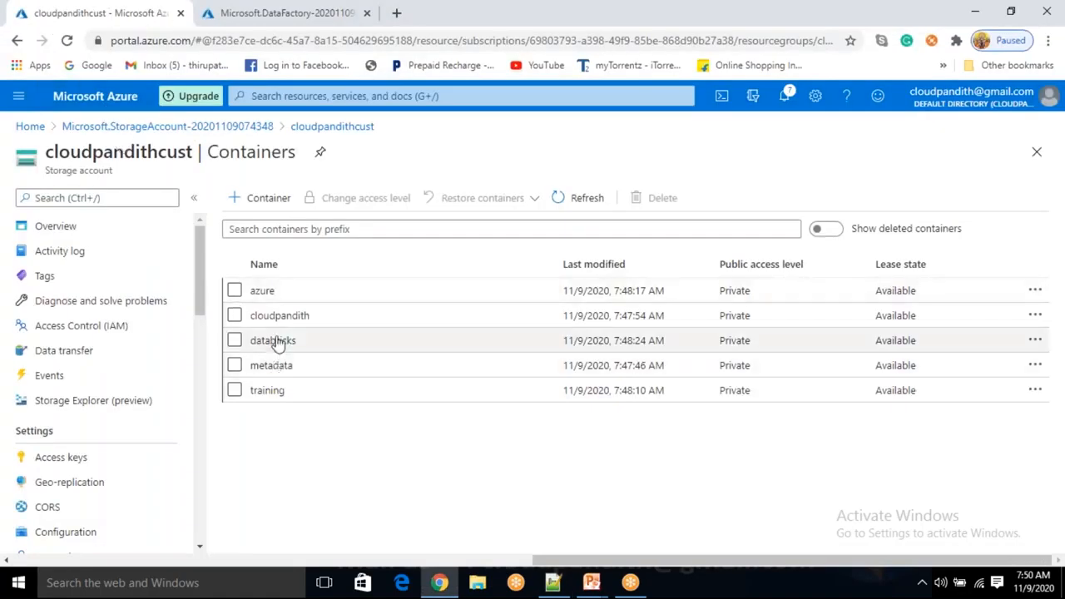
# Step: Return to Notepad++ and go through the source container name of each row in the text file
pyautogui.hotkey('alt', 'Tab')
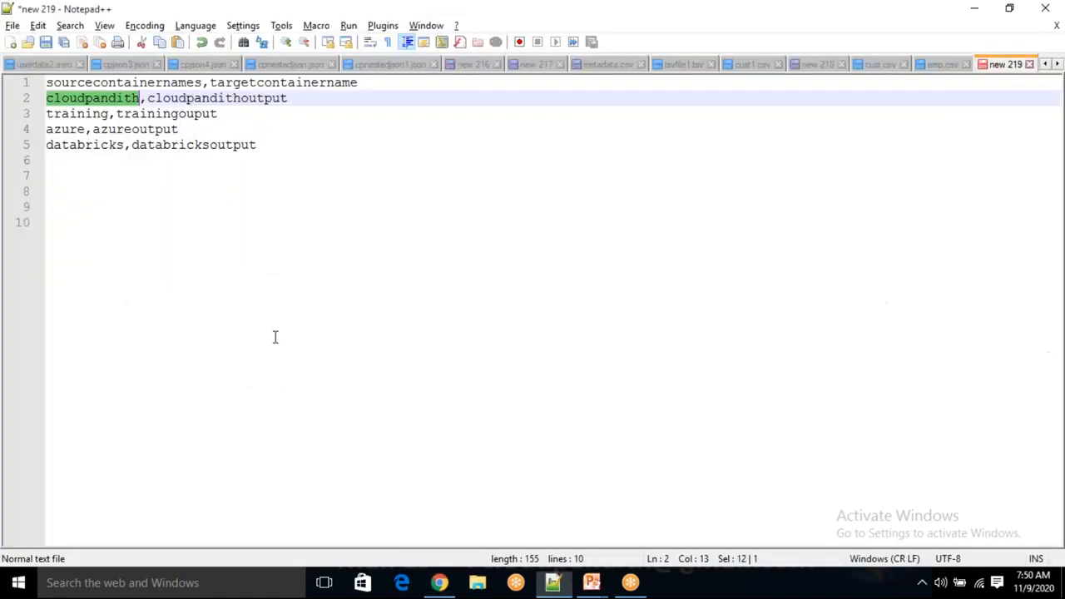
pyautogui.doubleClick(75, 145)
pyautogui.doubleClick(78, 132)
pyautogui.doubleClick(82, 114)
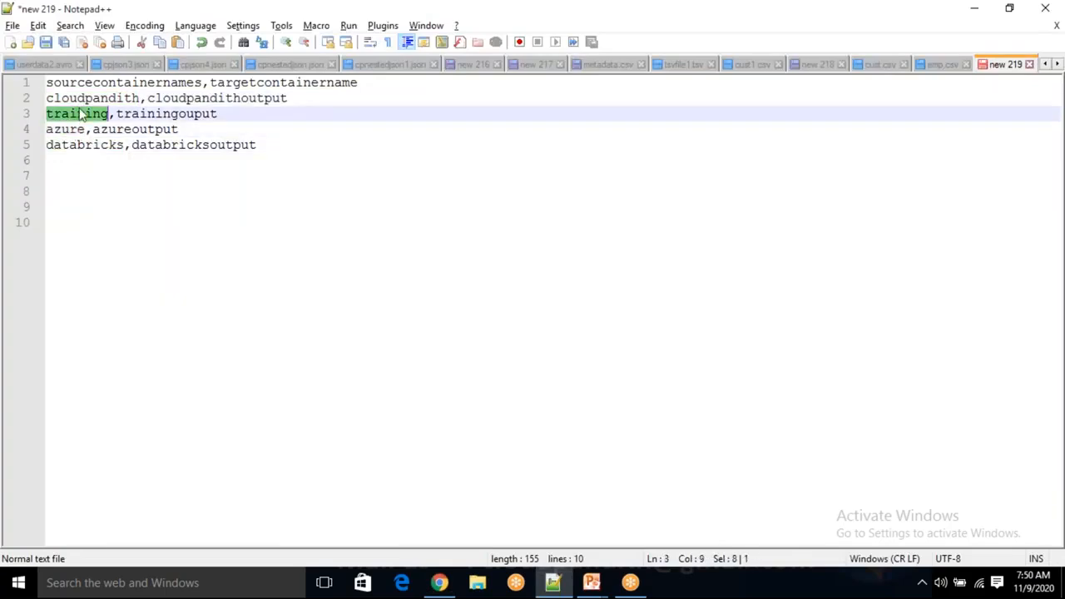
pyautogui.doubleClick(79, 98)
pyautogui.doubleClick(78, 114)
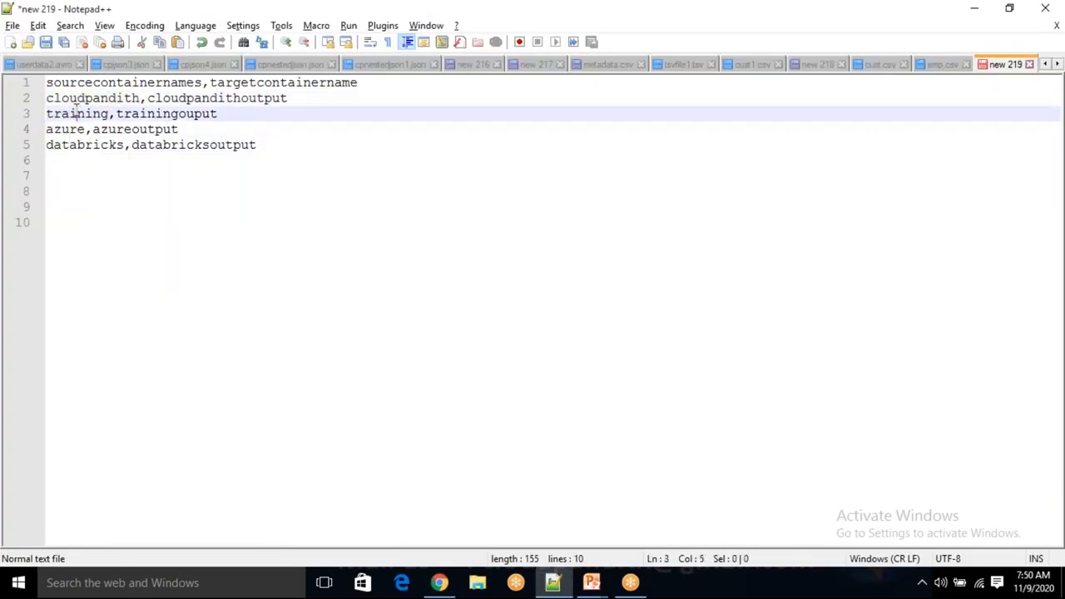
pyautogui.doubleClick(63, 129)
pyautogui.doubleClick(70, 146)
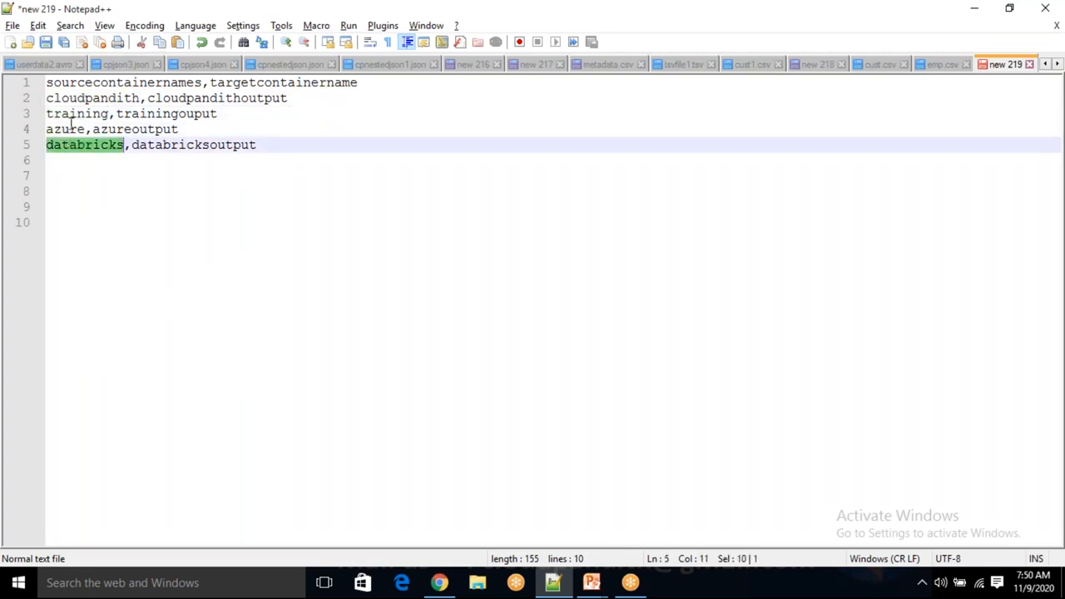
# Step: Review the target container name of each row and the two column names in the header line
pyautogui.doubleClick(198, 147)
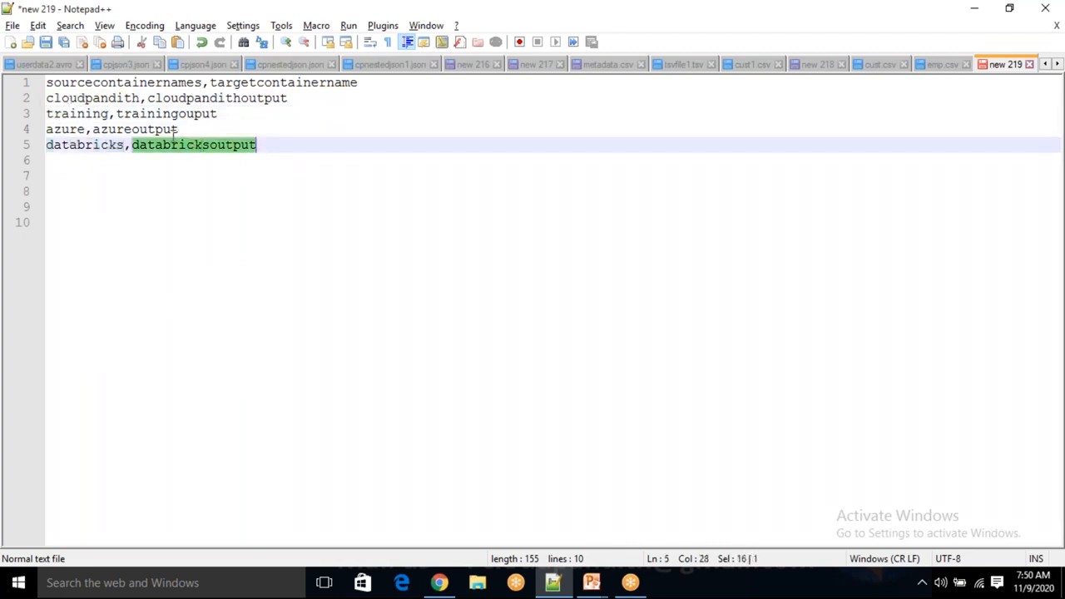
pyautogui.doubleClick(173, 131)
pyautogui.doubleClick(190, 114)
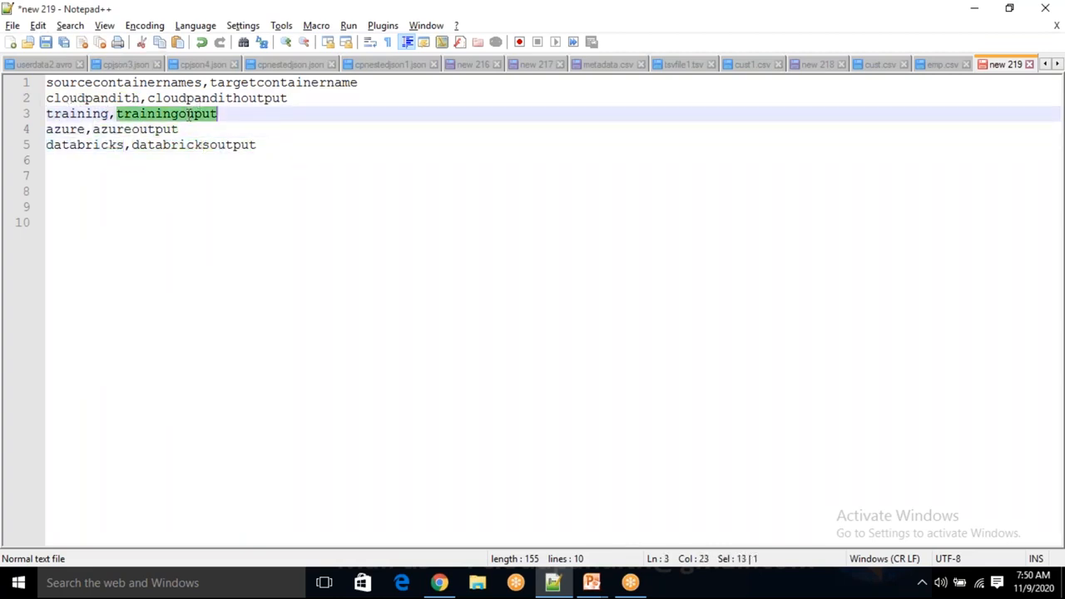
pyautogui.doubleClick(233, 99)
pyautogui.doubleClick(199, 114)
pyautogui.moveTo(200, 111); pyautogui.dragTo(157, 104)
pyautogui.doubleClick(142, 128)
pyautogui.doubleClick(187, 146)
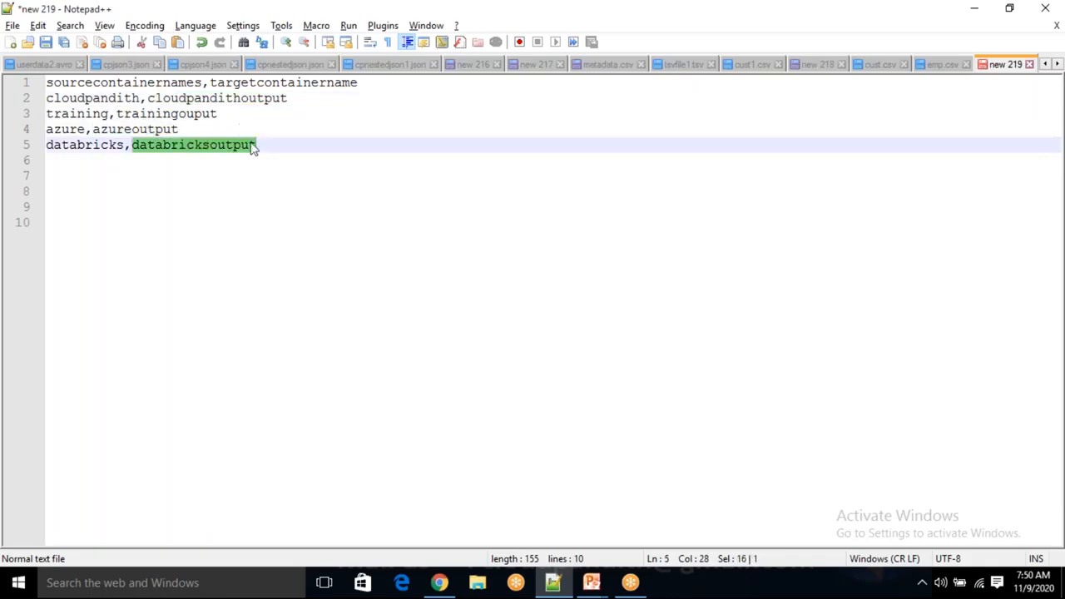
pyautogui.click(267, 149)
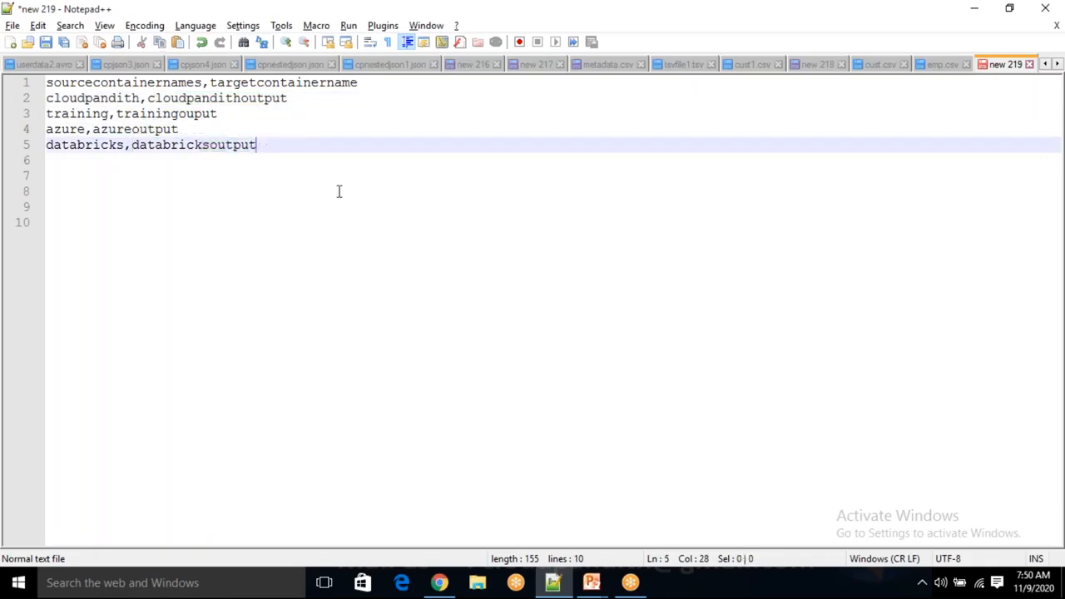
pyautogui.doubleClick(130, 83)
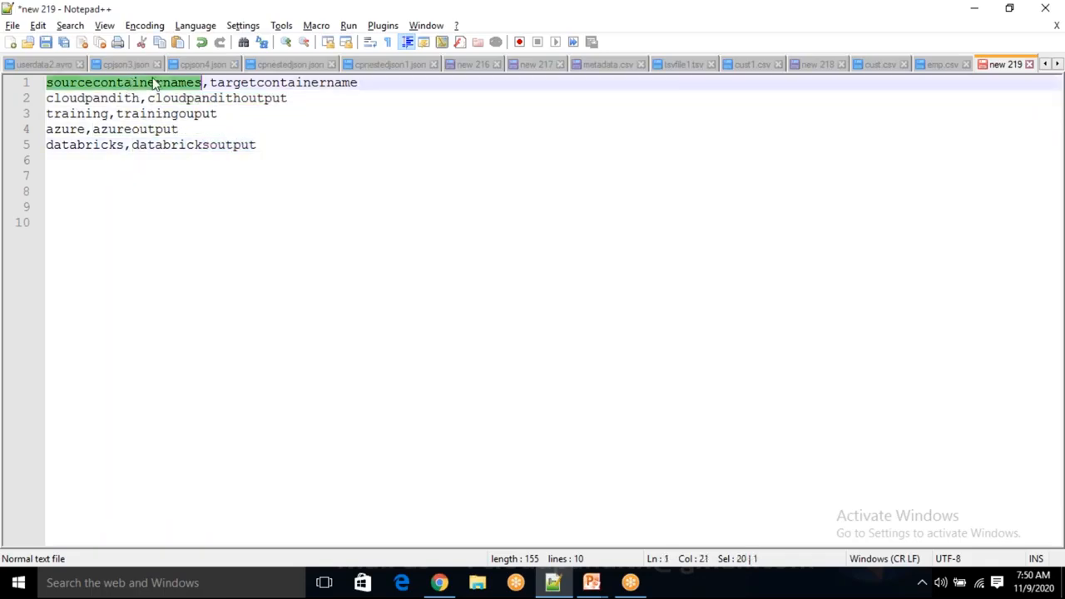
pyautogui.doubleClick(248, 83)
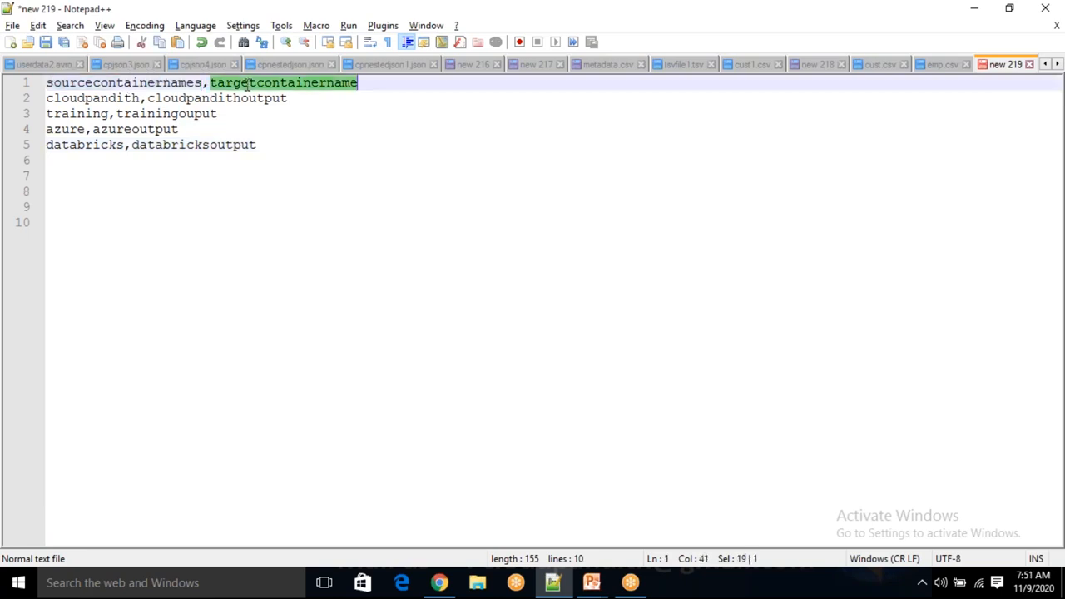
# Step: Start saving the text file and create a folder named File count inside cloudpandith-datasets on the Desktop
pyautogui.click(276, 150)
pyautogui.click(12, 25)
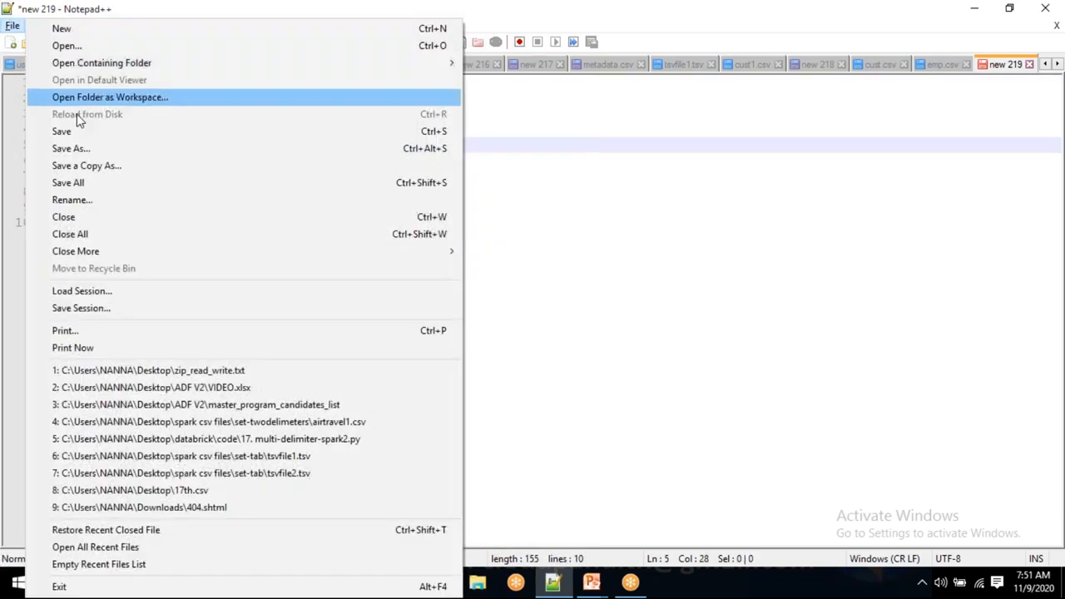
pyautogui.press('Escape')
pyautogui.hotkey('ctrl', 's')
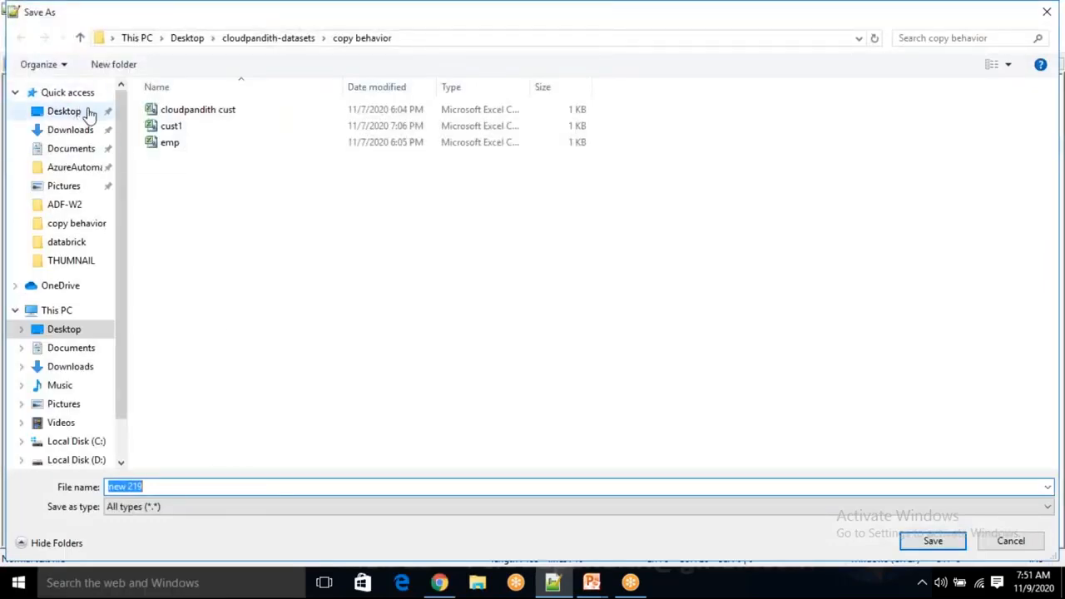
pyautogui.click(249, 43)
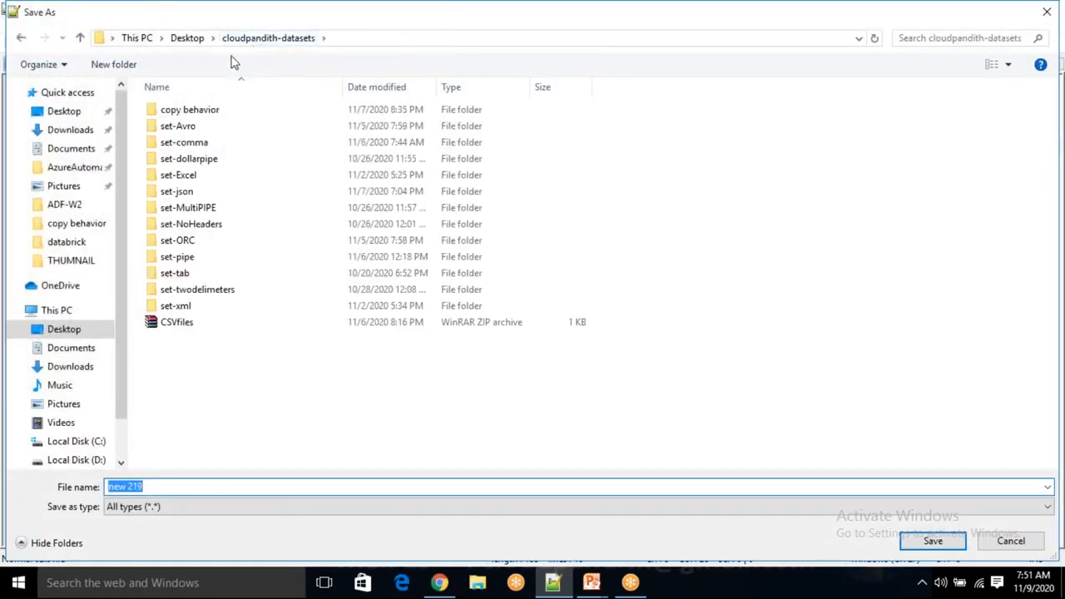
pyautogui.click(125, 67)
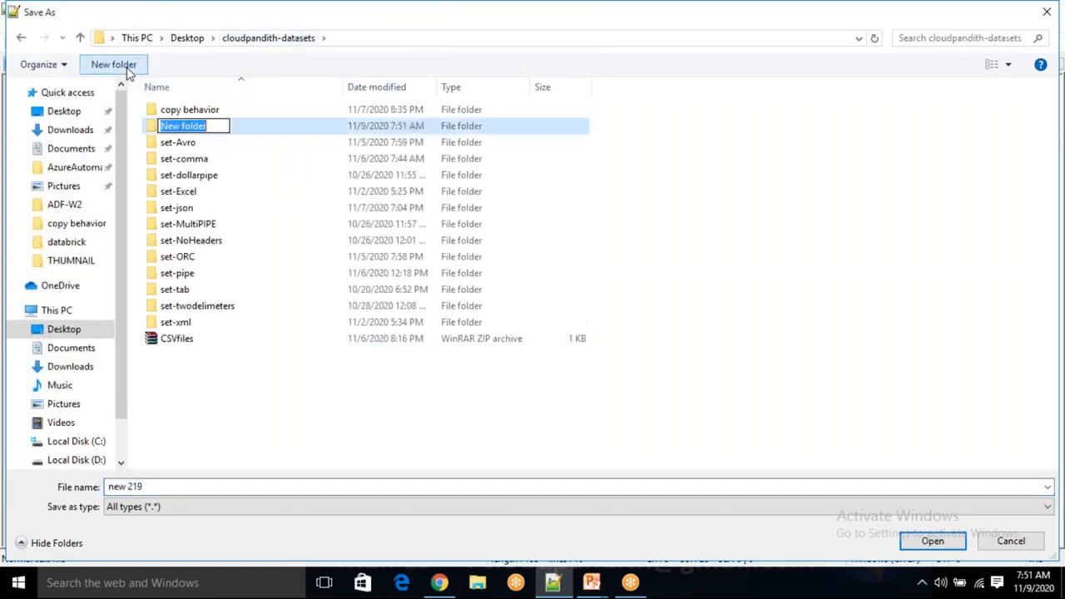
pyautogui.press('BackSpace')
pyautogui.write('count')
pyautogui.write('File')
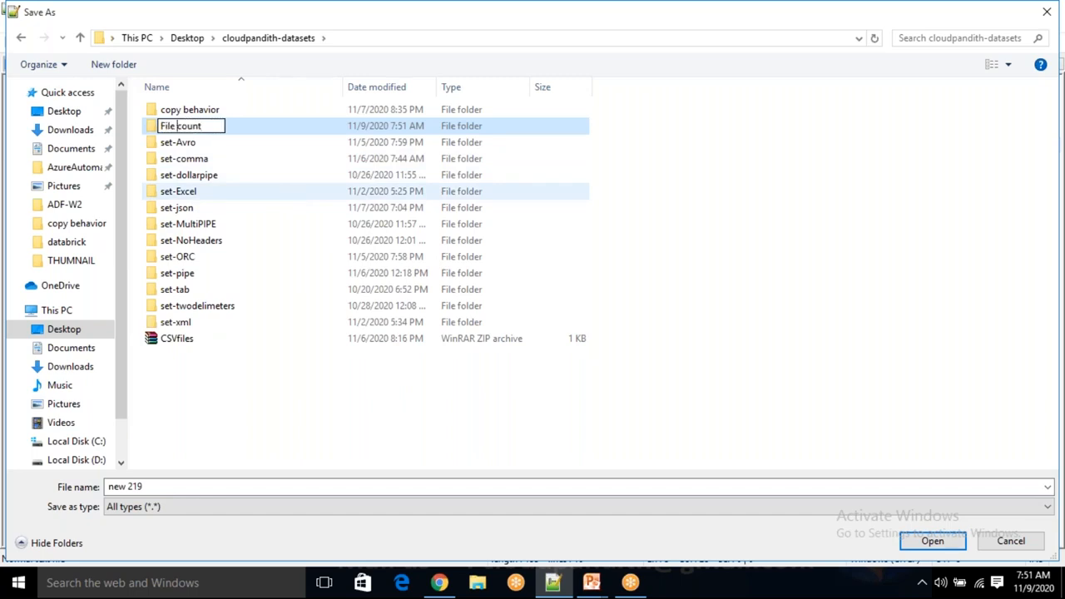
pyautogui.press('Return')
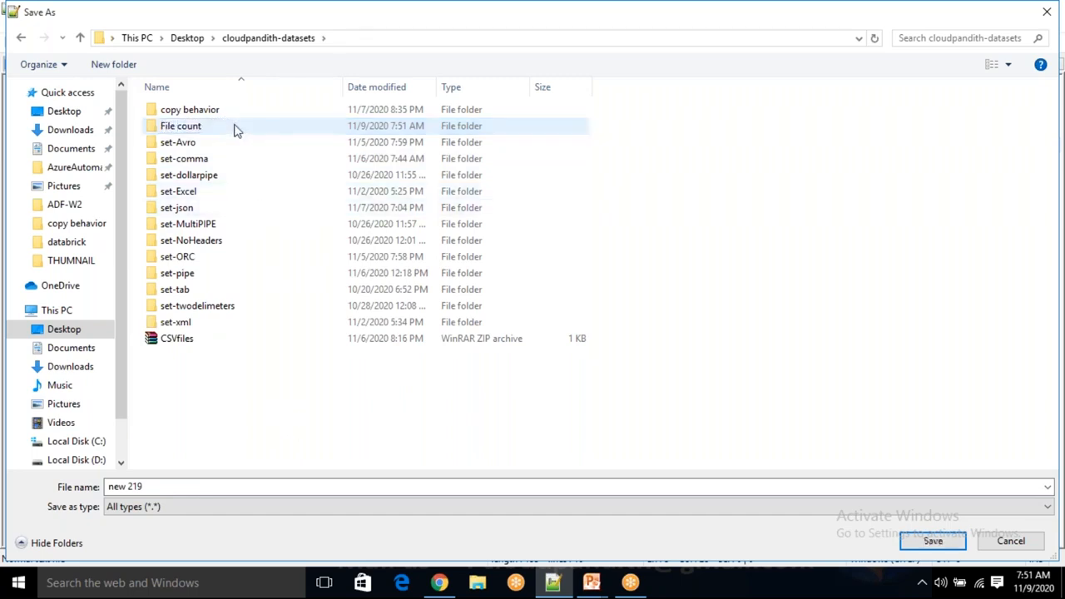
# Step: Save the text file as Containersinfo.csv in the File count folder
pyautogui.doubleClick(234, 129)
pyautogui.click(174, 486)
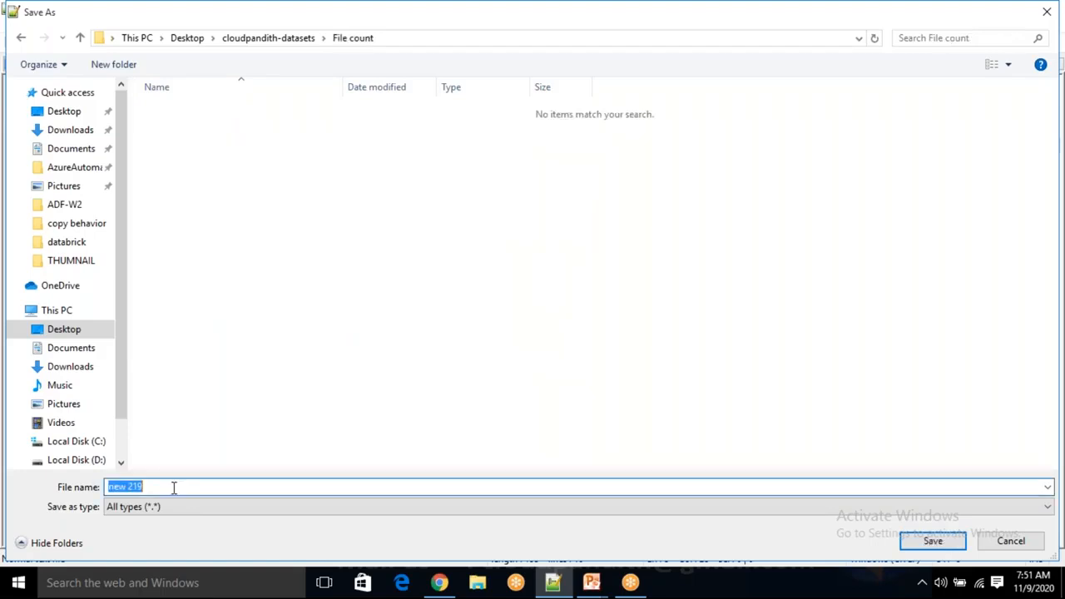
pyautogui.press('BackSpace')
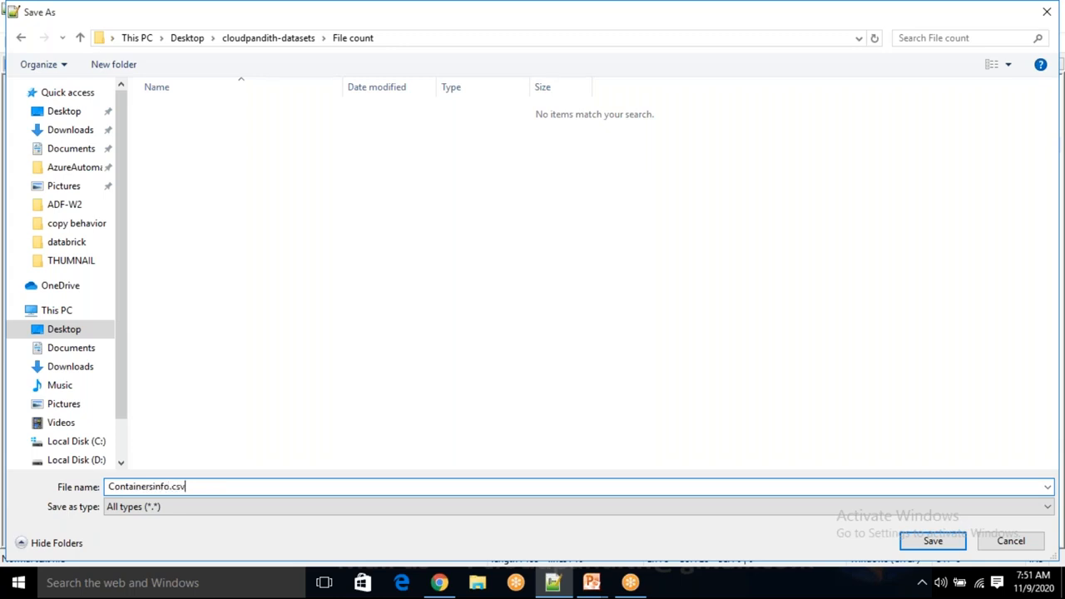
pyautogui.click(937, 541)
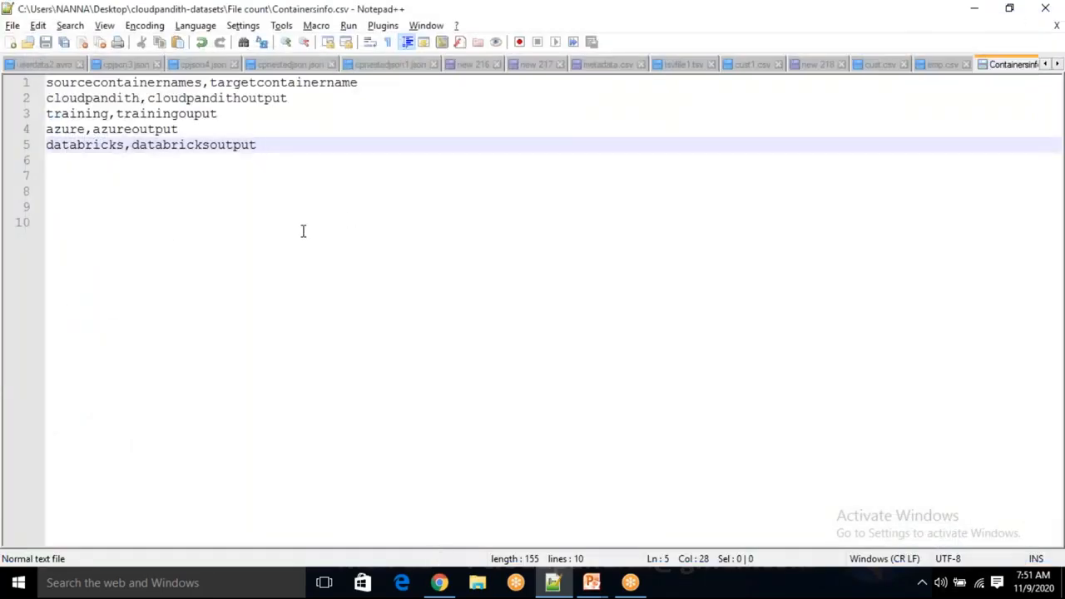
# Step: Switch to the Azure portal in Chrome and upload Containersinfo.csv from cloudpandith-datasets\File count to the metadata container
pyautogui.click(439, 582)
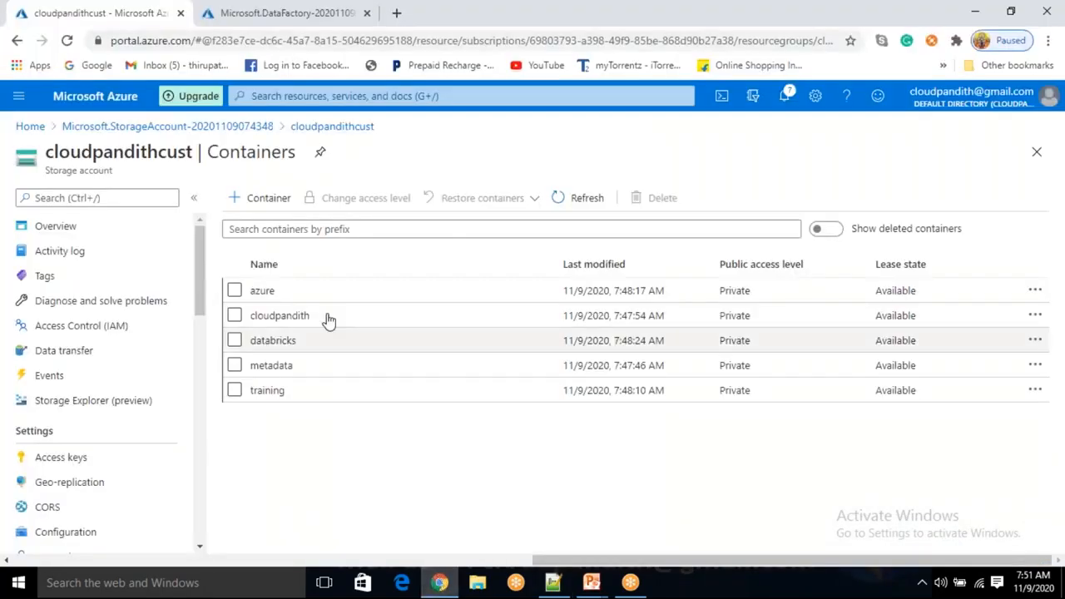
pyautogui.click(287, 373)
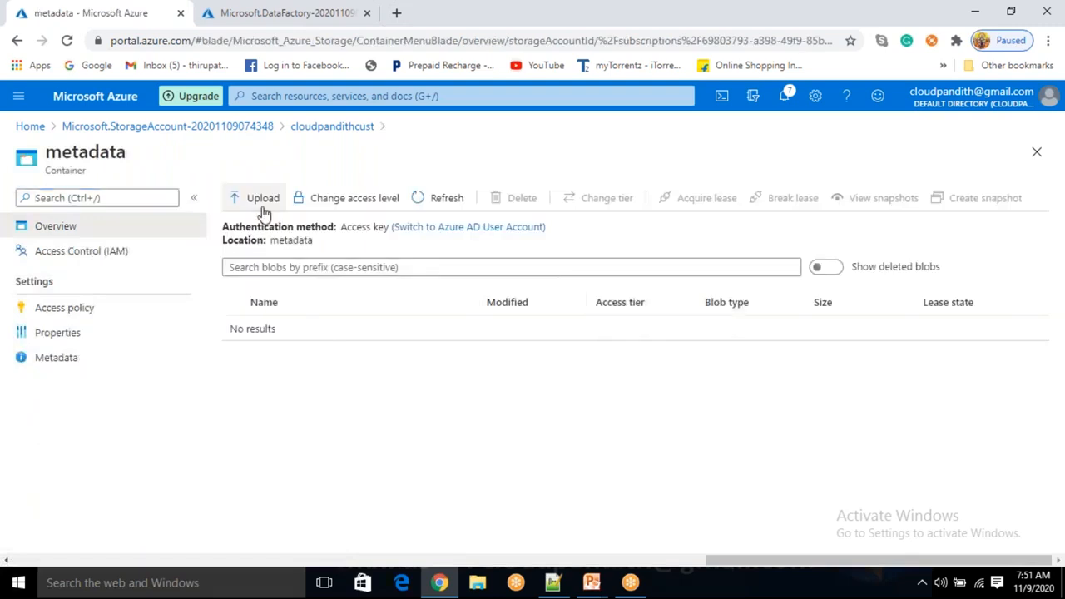
pyautogui.click(258, 204)
pyautogui.click(954, 199)
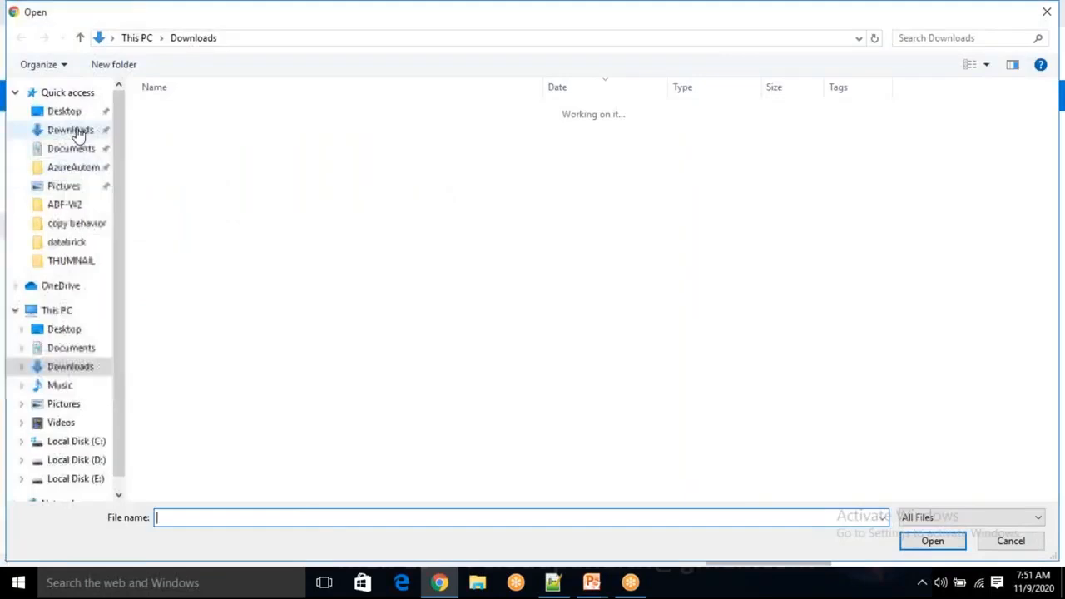
pyautogui.click(79, 116)
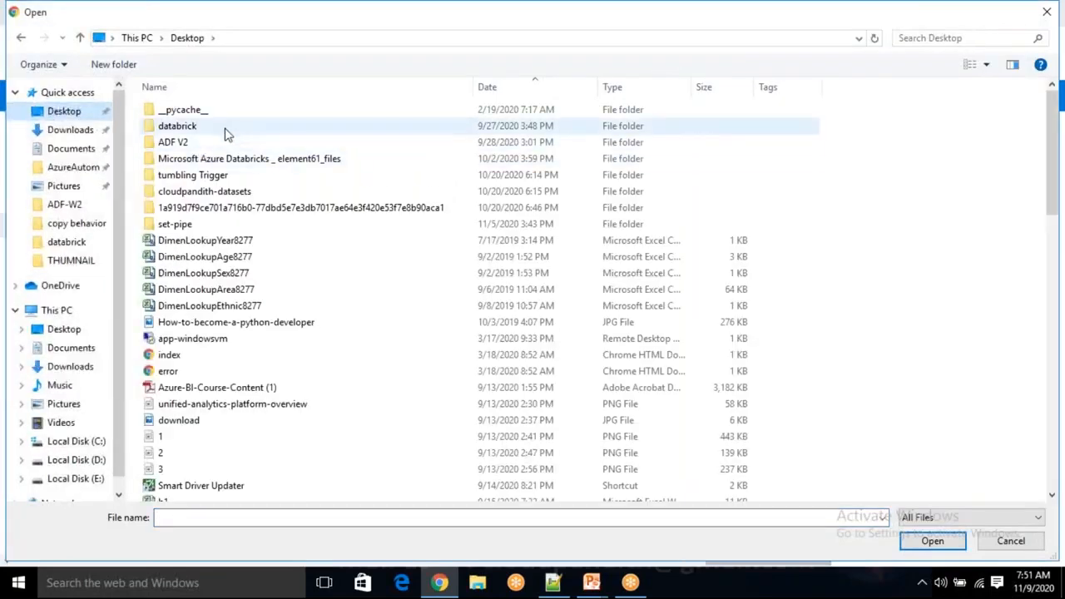
pyautogui.doubleClick(193, 192)
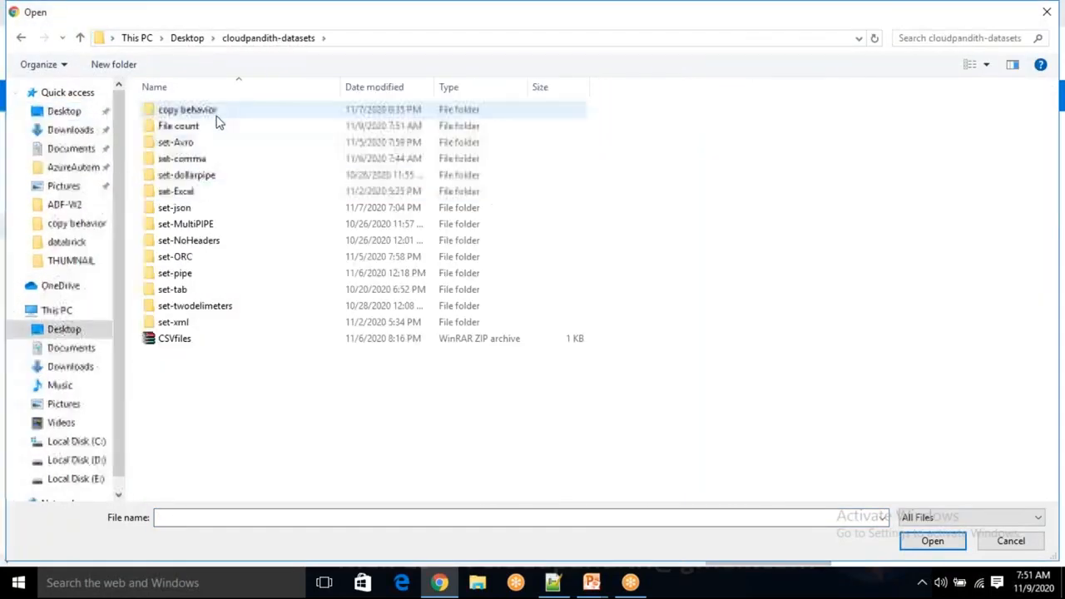
pyautogui.doubleClick(208, 195)
pyautogui.click(209, 117)
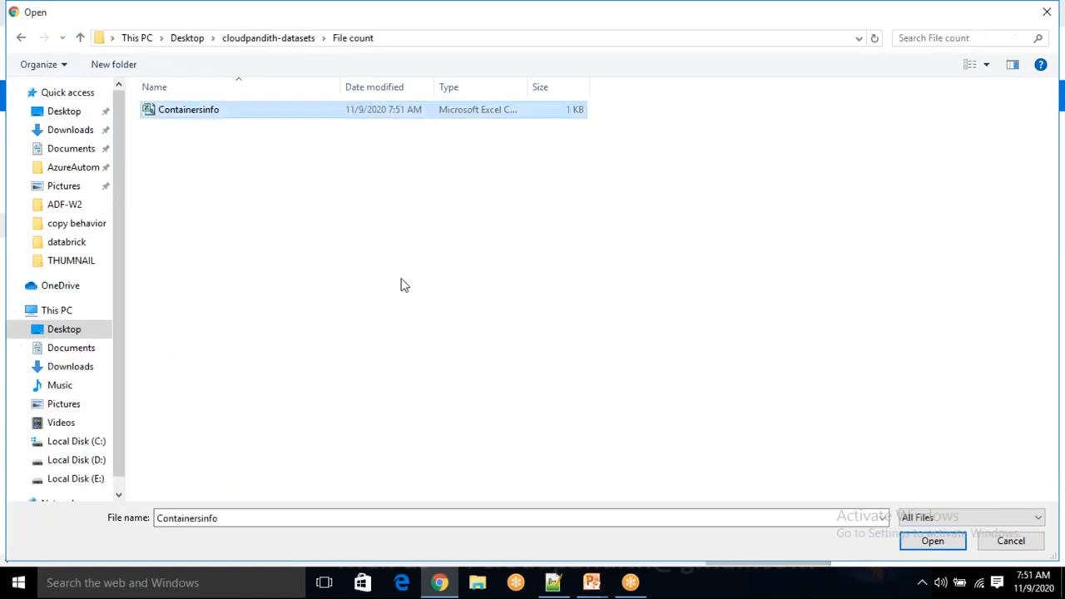
pyautogui.click(946, 542)
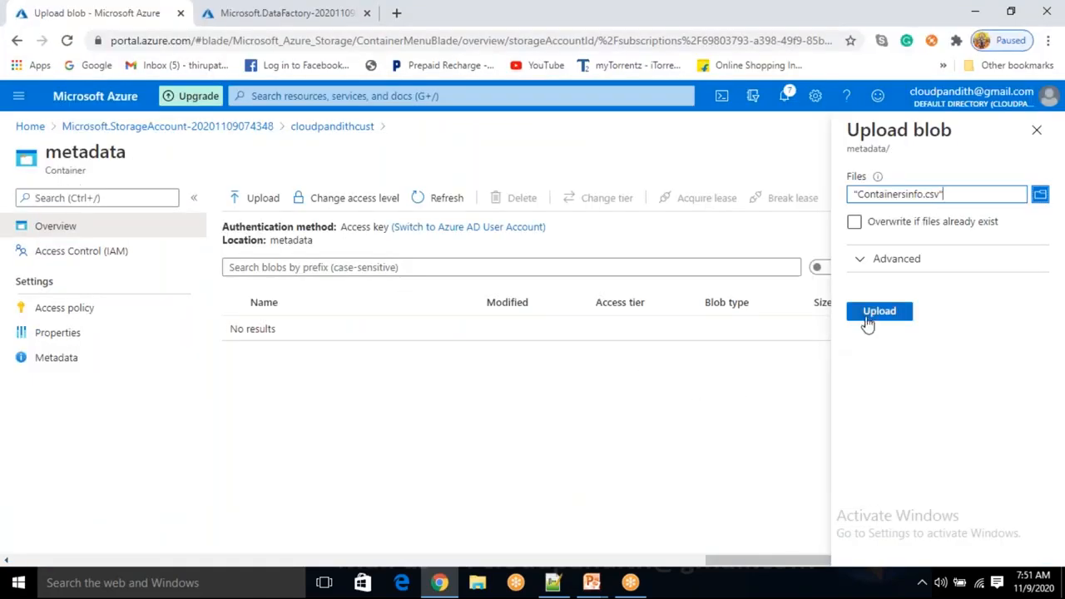
pyautogui.click(870, 323)
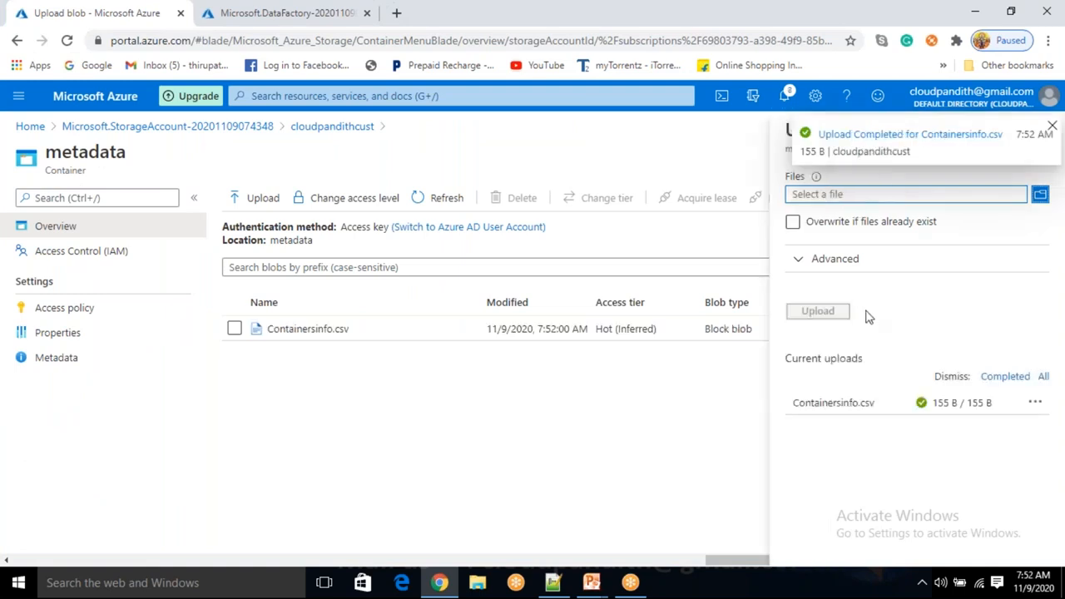
pyautogui.click(1052, 127)
pyautogui.click(1037, 131)
# Step: Open the contents of the Containersinfo.csv blob and examine its rows and the two column names in the header
pyautogui.click(349, 337)
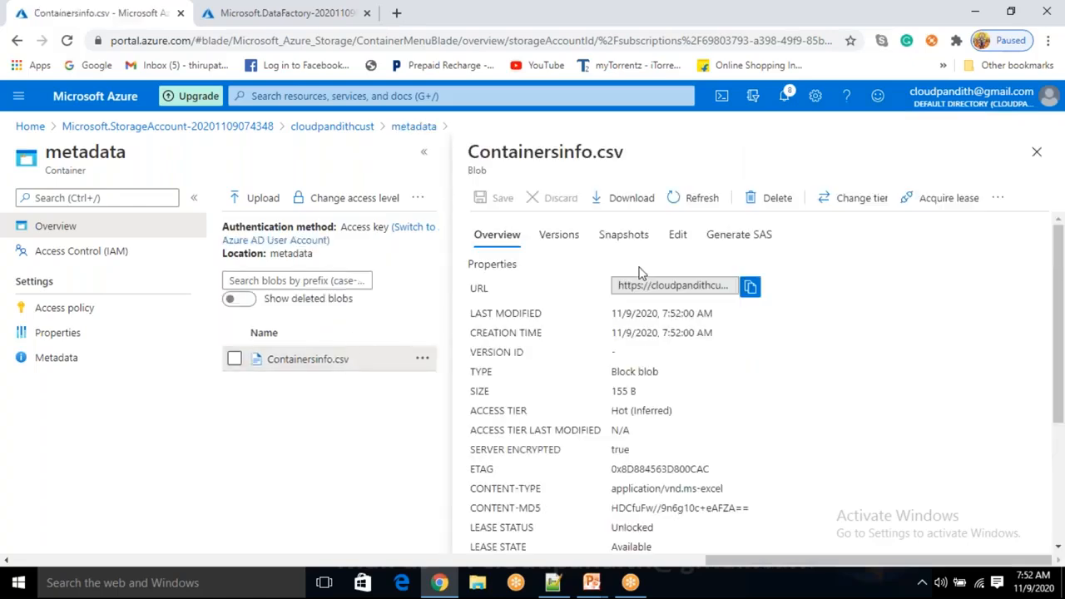
pyautogui.click(678, 233)
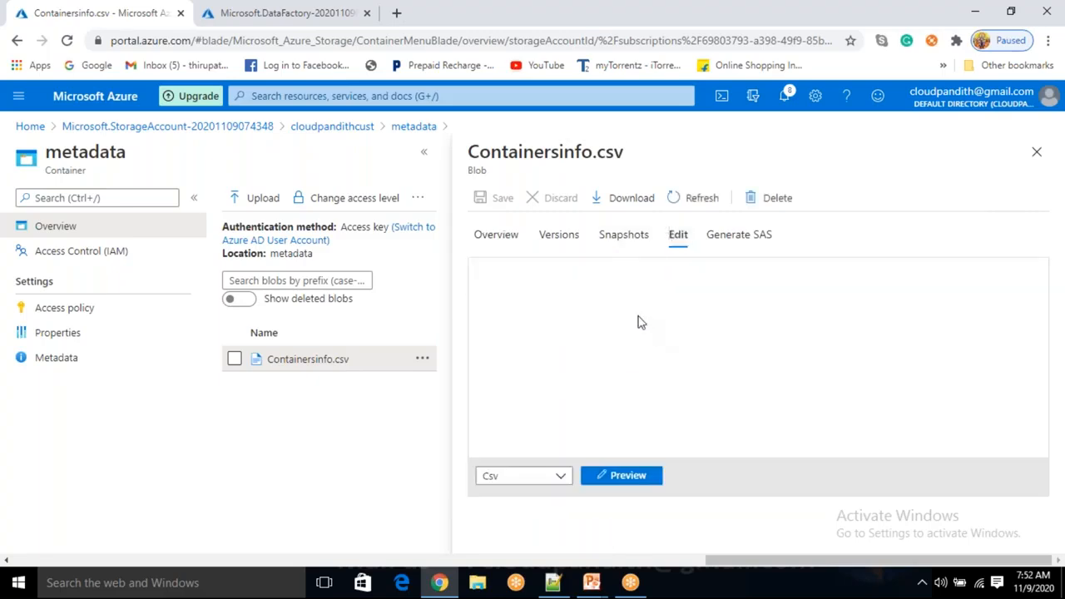
pyautogui.click(710, 312)
pyautogui.moveTo(700, 326); pyautogui.dragTo(518, 264)
pyautogui.click(661, 376)
pyautogui.moveTo(707, 329); pyautogui.dragTo(513, 281)
pyautogui.doubleClick(570, 265)
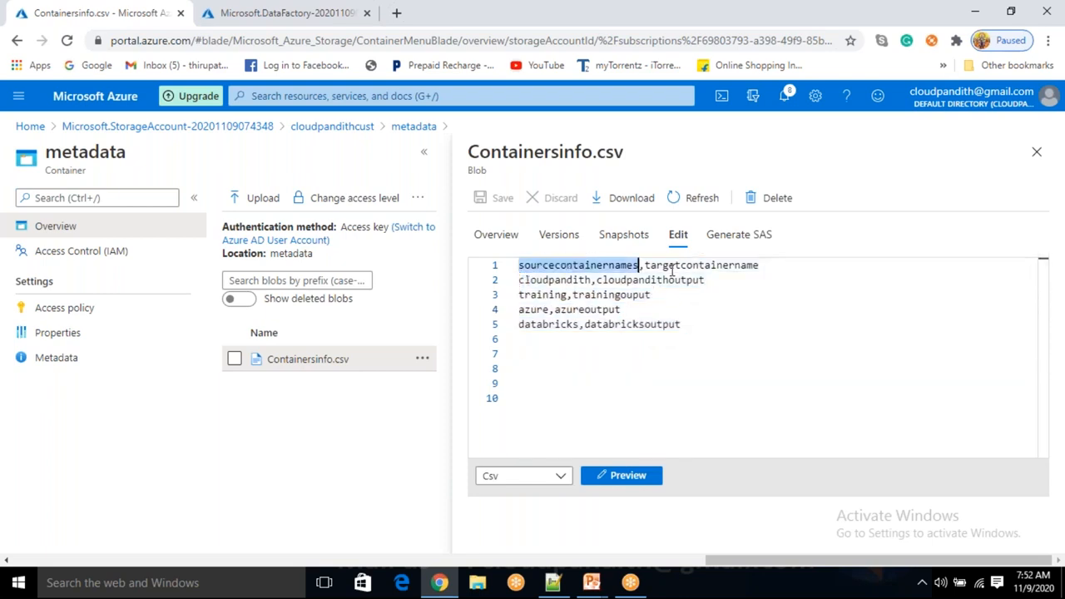
pyautogui.doubleClick(682, 265)
# Step: Check the source and target container names in each row of the blob, then close it
pyautogui.doubleClick(578, 280)
pyautogui.click(645, 267)
pyautogui.doubleClick(635, 282)
pyautogui.doubleClick(533, 294)
pyautogui.click(610, 294)
pyautogui.doubleClick(610, 294)
pyautogui.doubleClick(526, 310)
pyautogui.click(596, 310)
pyautogui.doubleClick(554, 281)
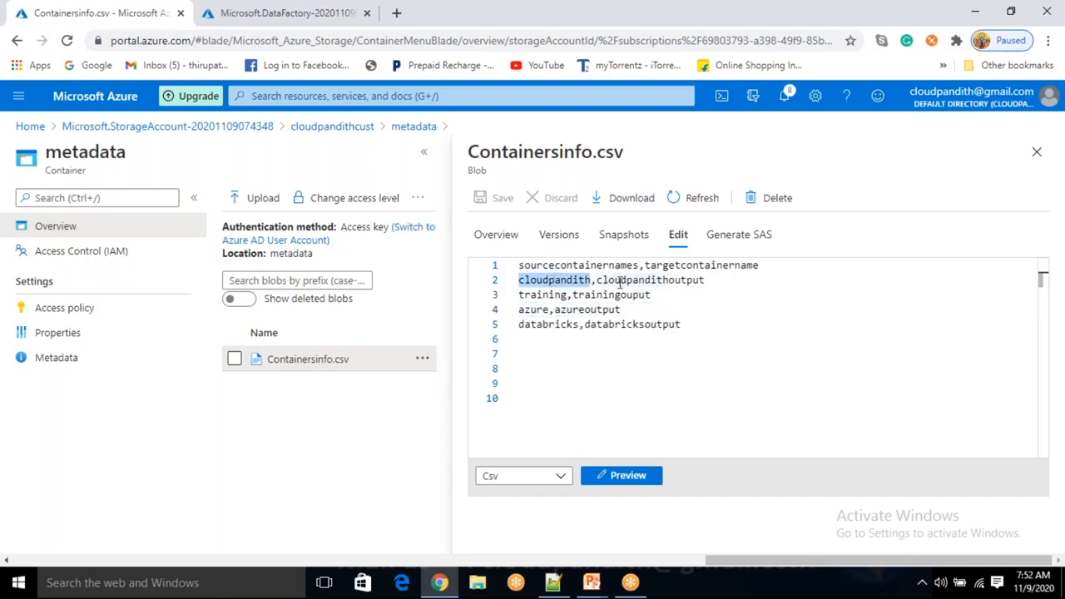
pyautogui.doubleClick(548, 324)
pyautogui.doubleClick(639, 323)
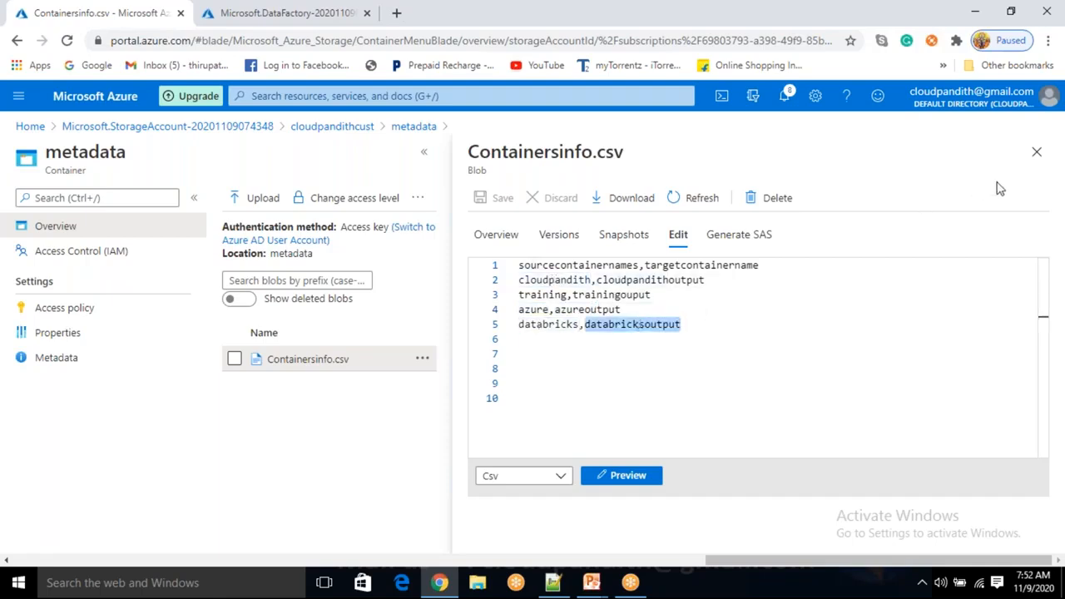
pyautogui.click(1037, 152)
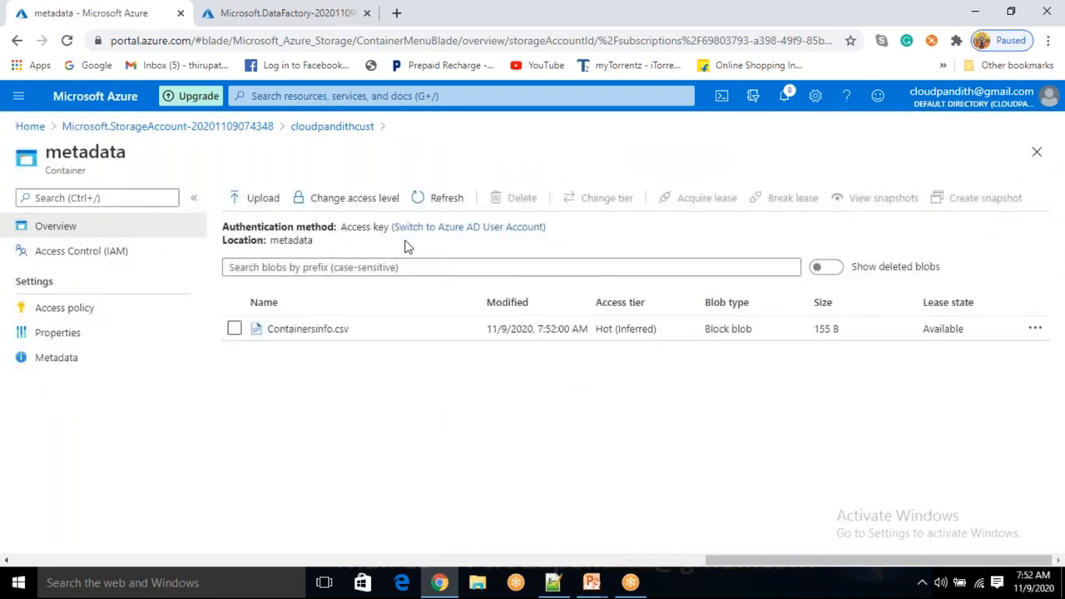
# Step: In the cloudpandith container, choose the cust and emp files from cloudpandith-datasets\set-comma for a blob upload
pyautogui.click(332, 129)
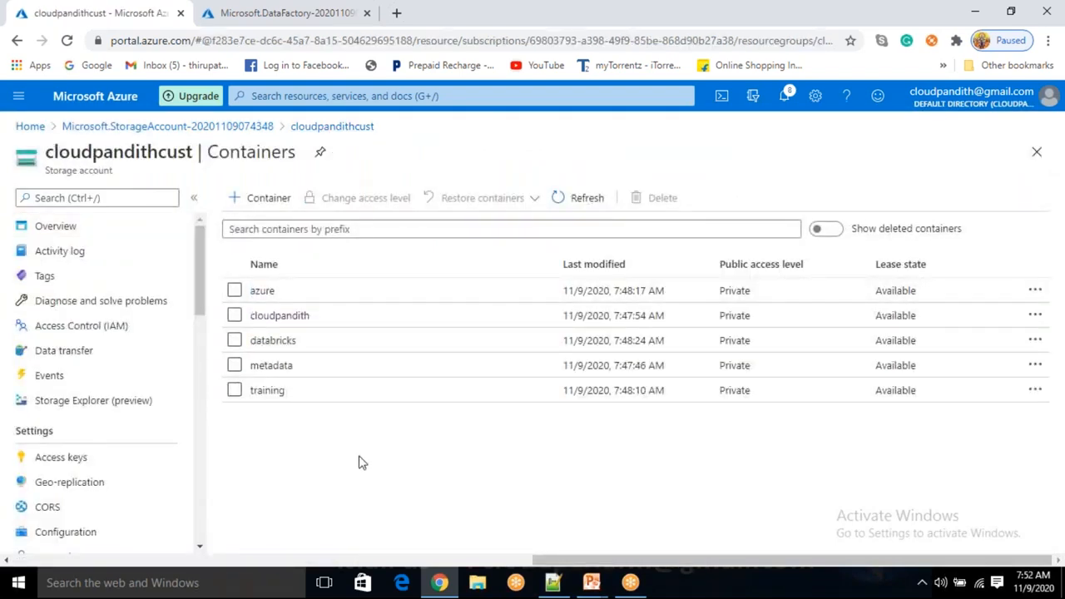
pyautogui.click(324, 323)
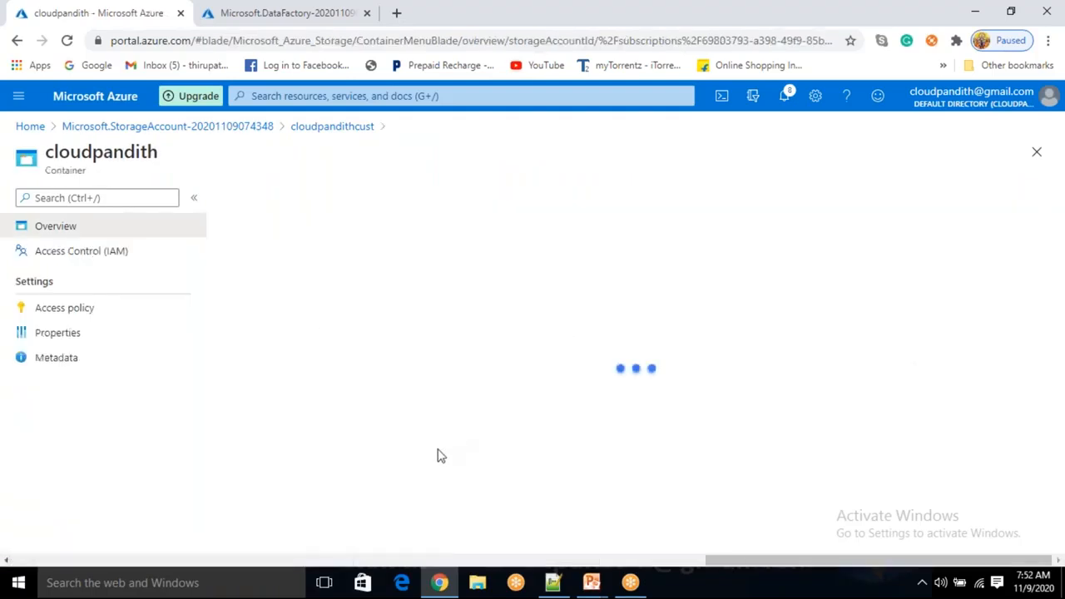
pyautogui.click(262, 205)
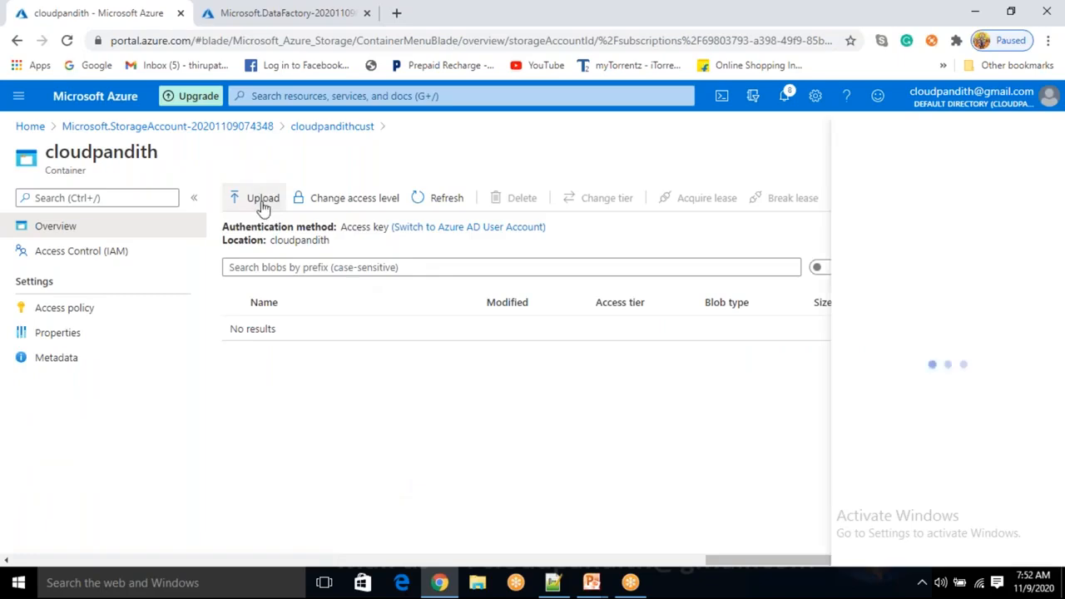
pyautogui.click(924, 199)
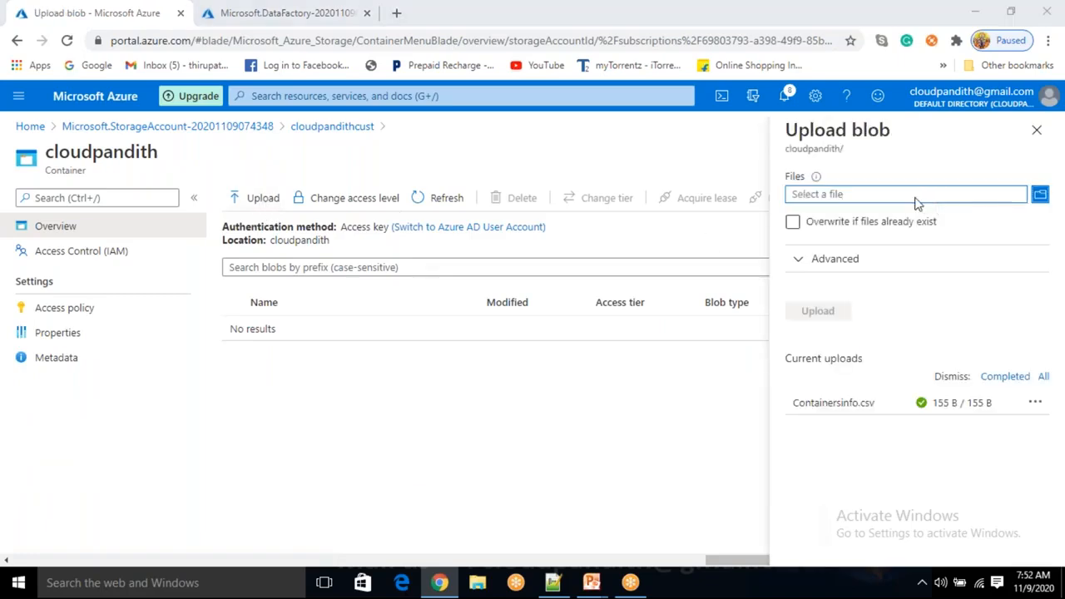
pyautogui.click(254, 38)
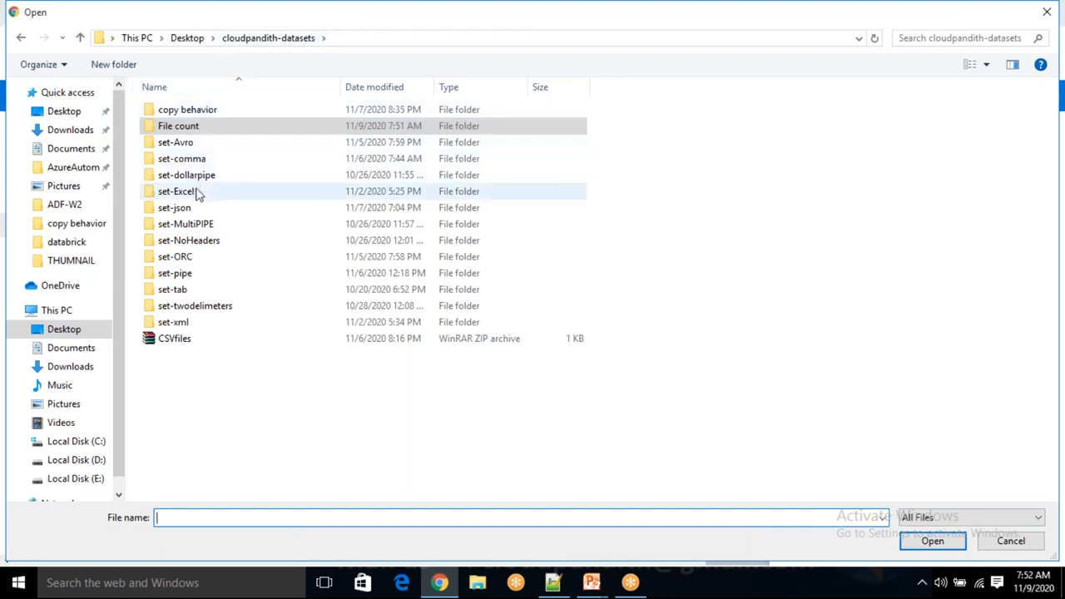
pyautogui.doubleClick(200, 160)
pyautogui.click(209, 131)
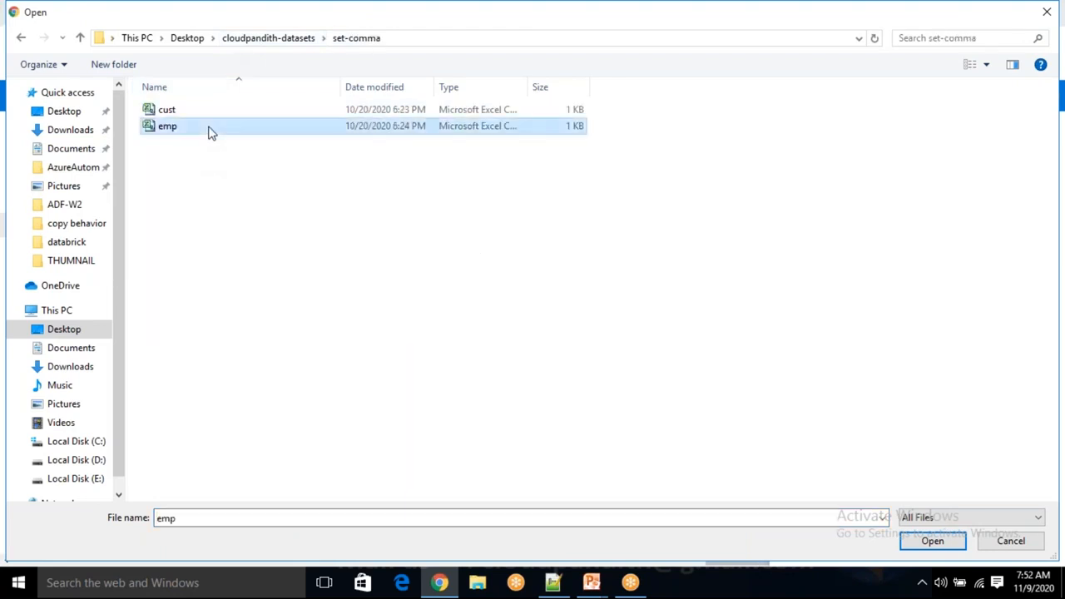
pyautogui.click(208, 115)
pyautogui.keyDown('ctrl'); pyautogui.click(202, 132); pyautogui.keyUp('ctrl')
pyautogui.click(936, 542)
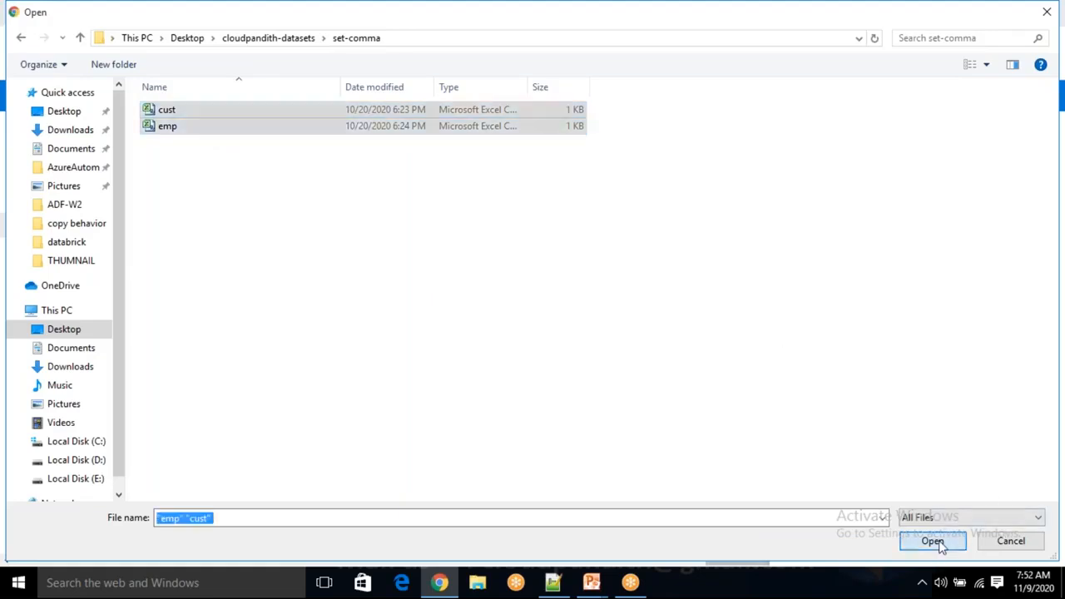
# Step: Upload the chosen cust.csv and emp.csv files, dismiss the notifications and close the upload form
pyautogui.click(817, 311)
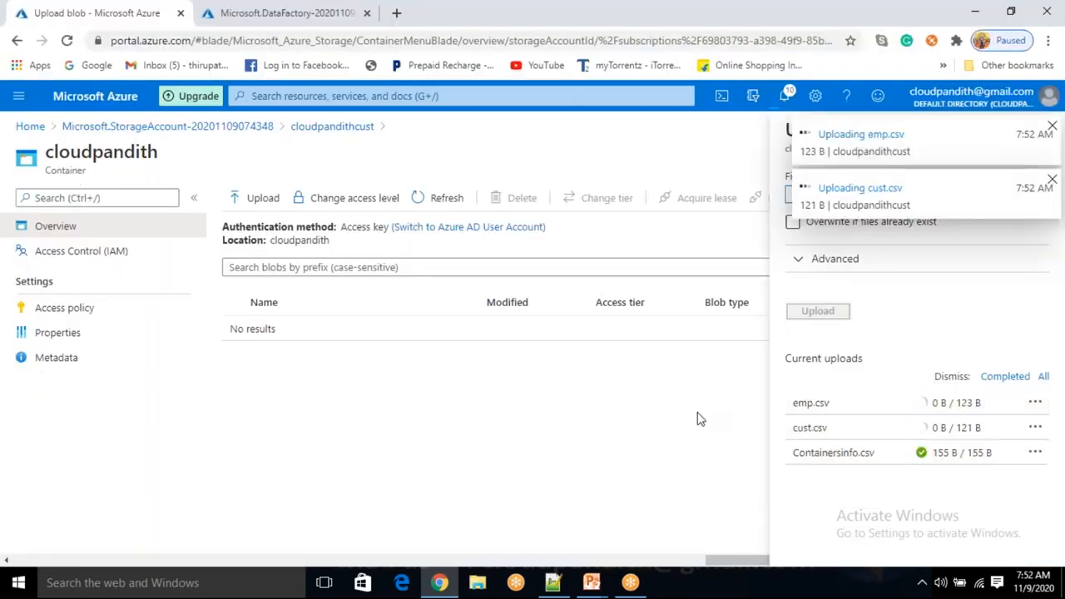
pyautogui.click(1052, 178)
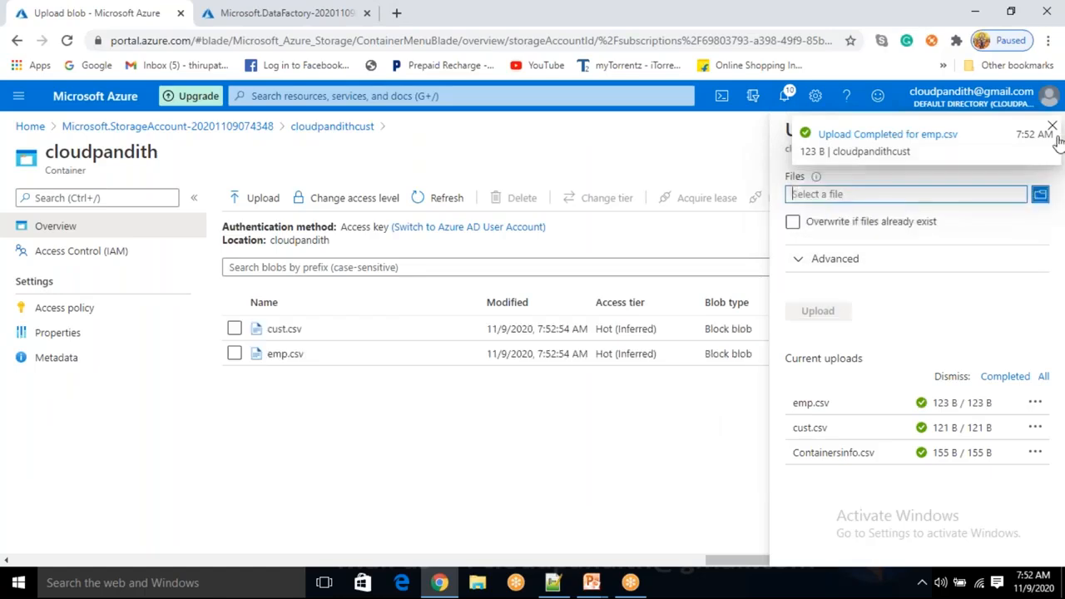
pyautogui.click(1052, 125)
pyautogui.click(1036, 129)
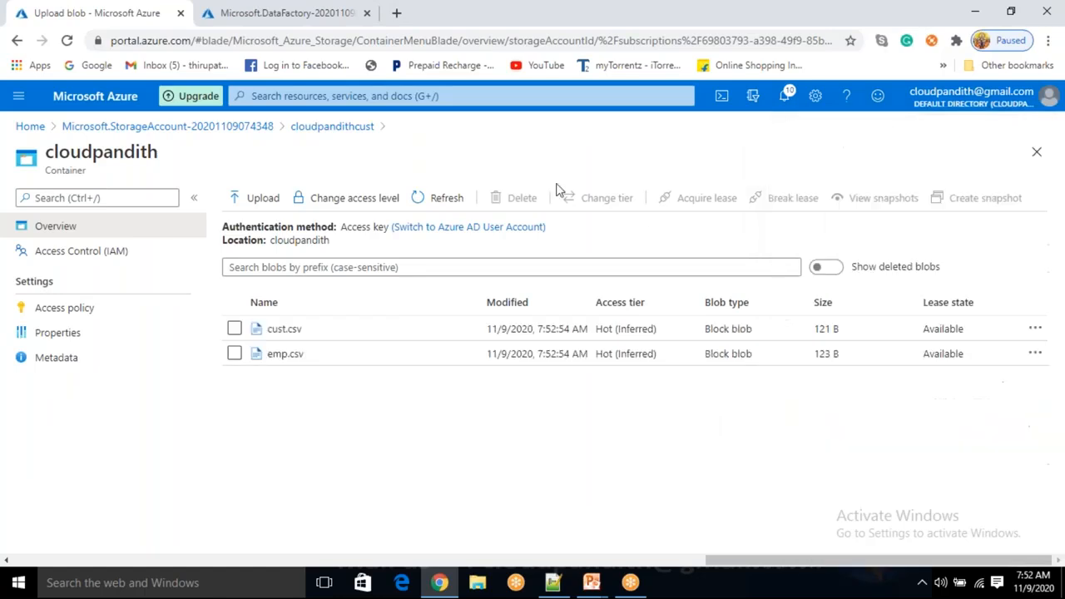
# Step: In the training container, choose pipelinefile1, pipelinefile2 and pipelinefile3 from cloudpandith-datasets\set-pipe for a blob upload
pyautogui.click(367, 128)
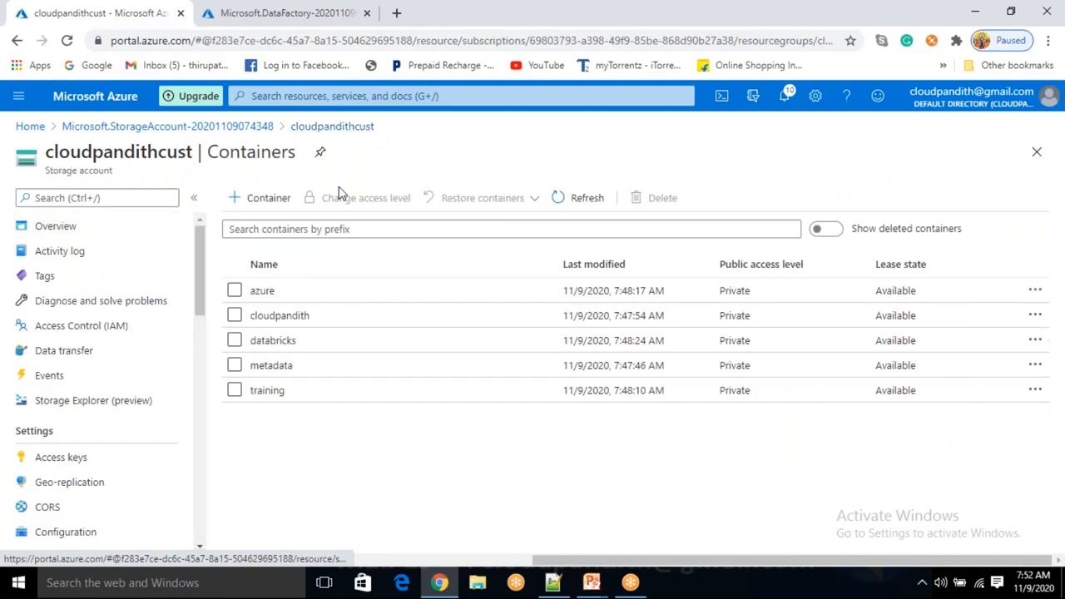
pyautogui.click(299, 393)
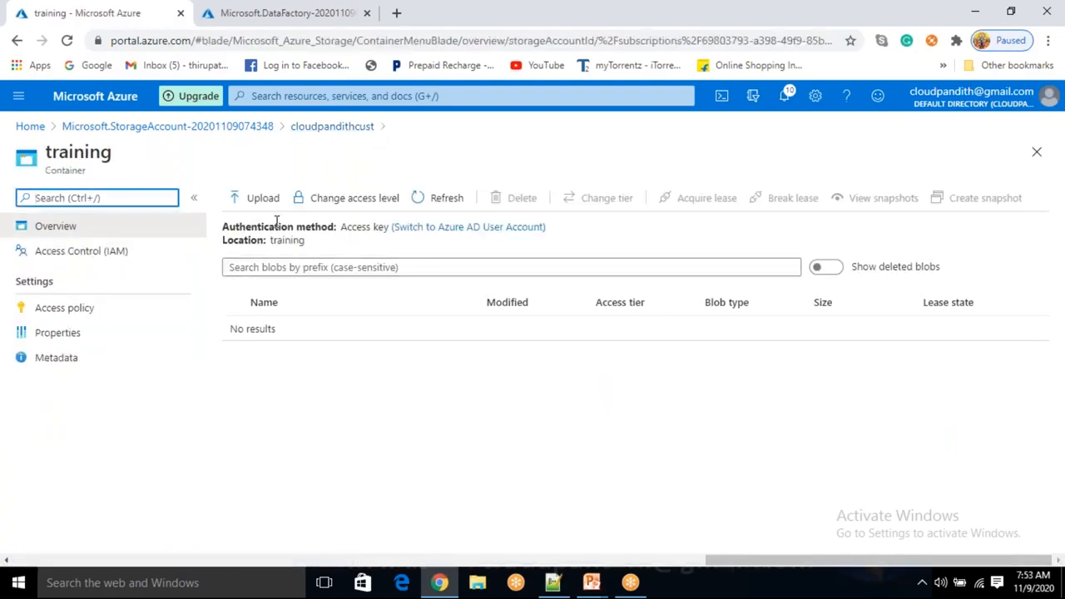
pyautogui.click(264, 204)
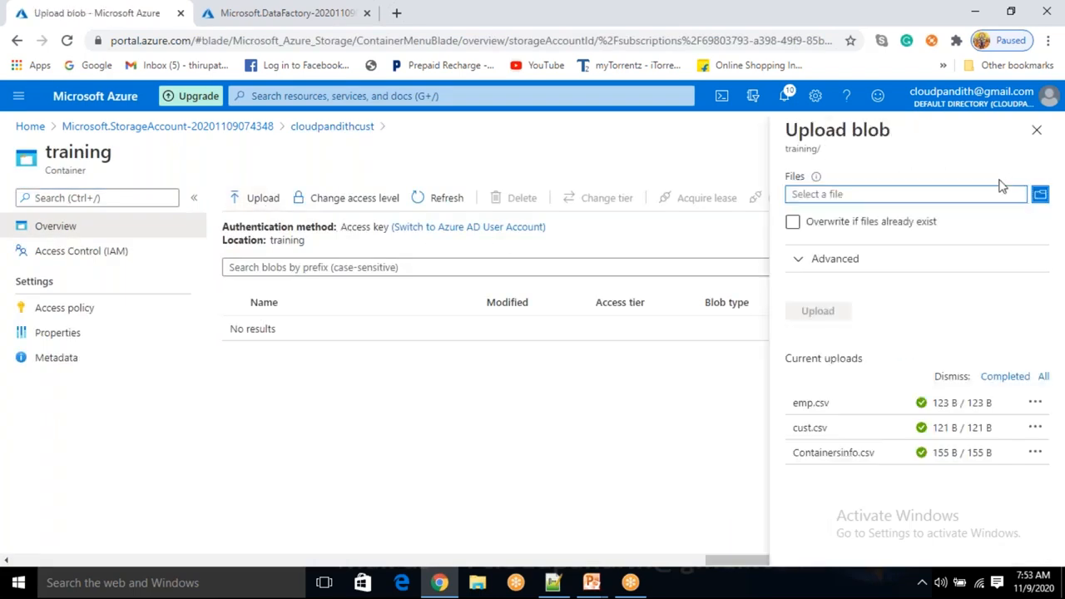
pyautogui.click(1039, 196)
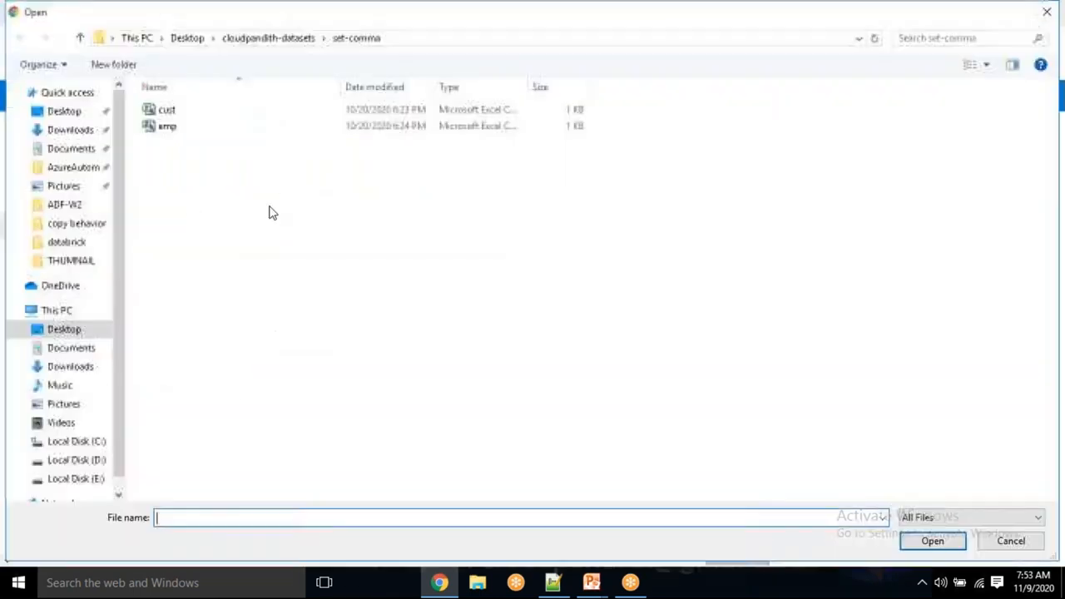
pyautogui.click(281, 38)
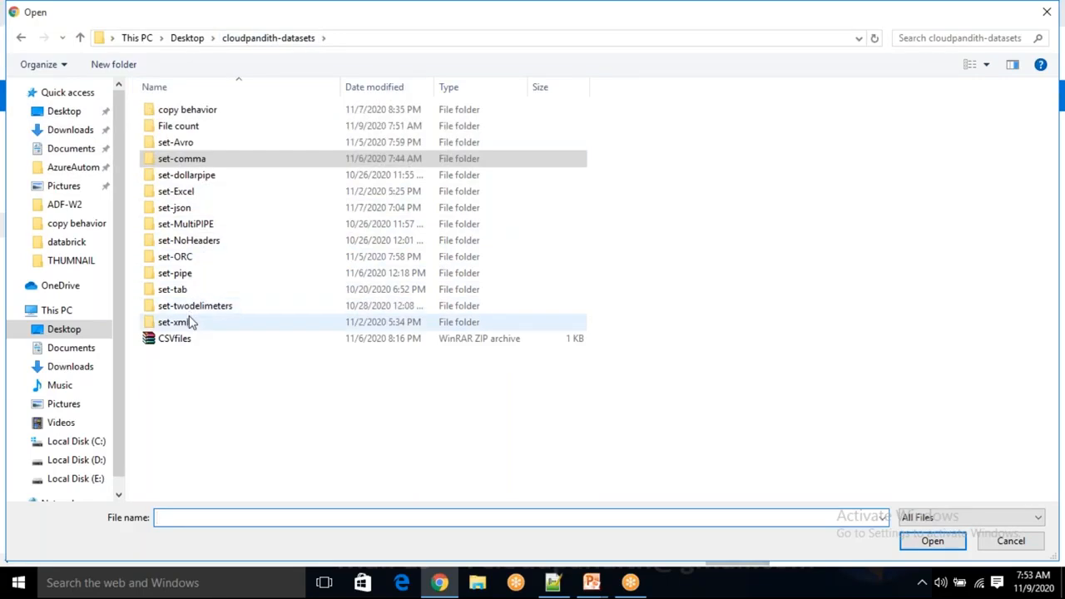
pyautogui.doubleClick(188, 275)
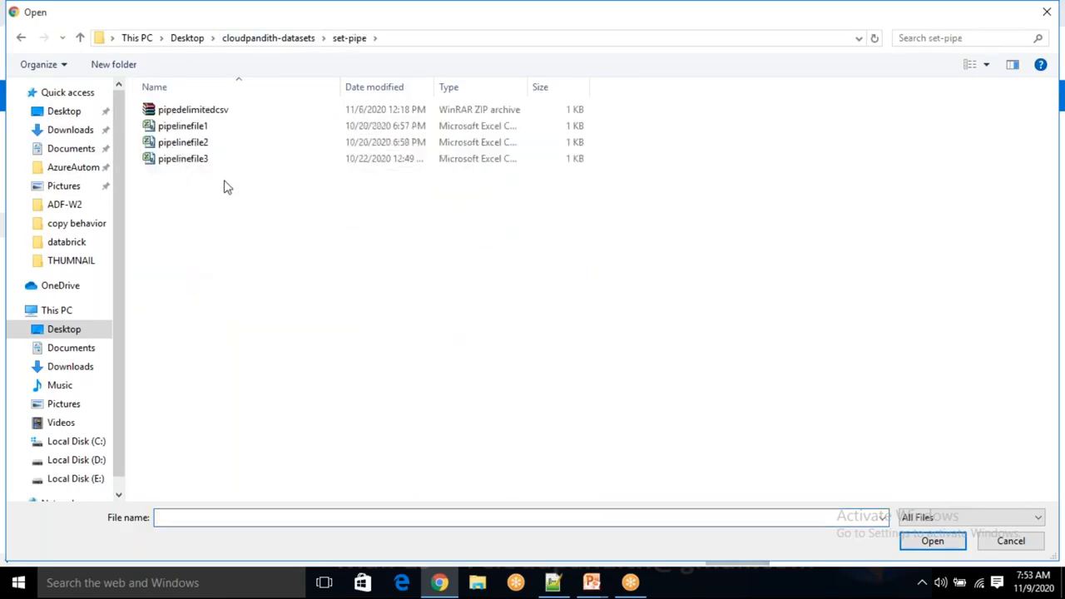
pyautogui.moveTo(221, 166); pyautogui.dragTo(212, 126)
pyautogui.click(933, 541)
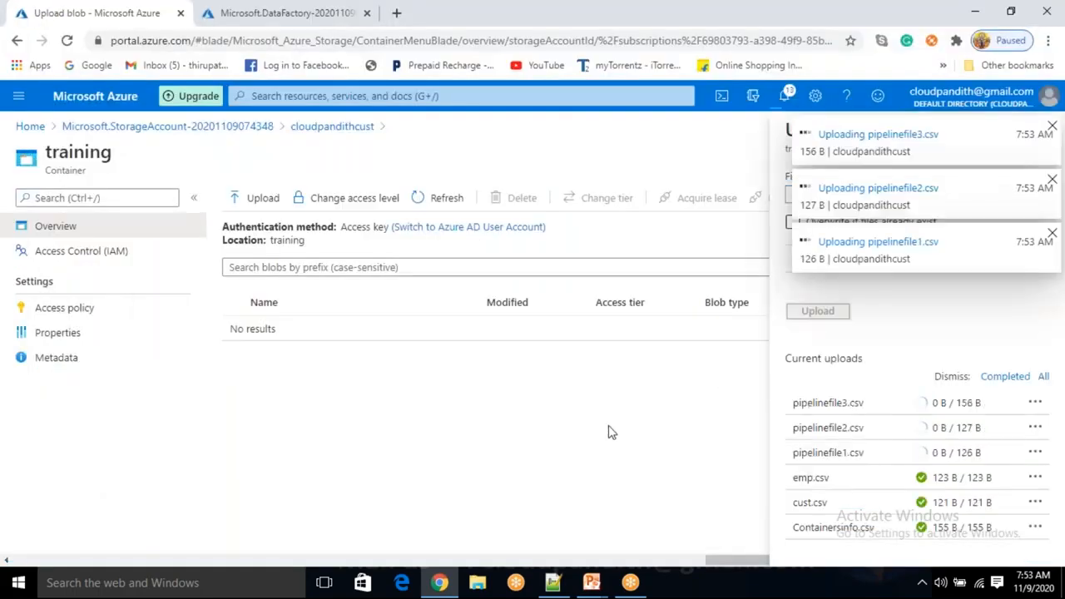
# Step: Upload the three chosen pipelinefile CSV files, dismiss the notifications and close the upload form
pyautogui.click(1052, 233)
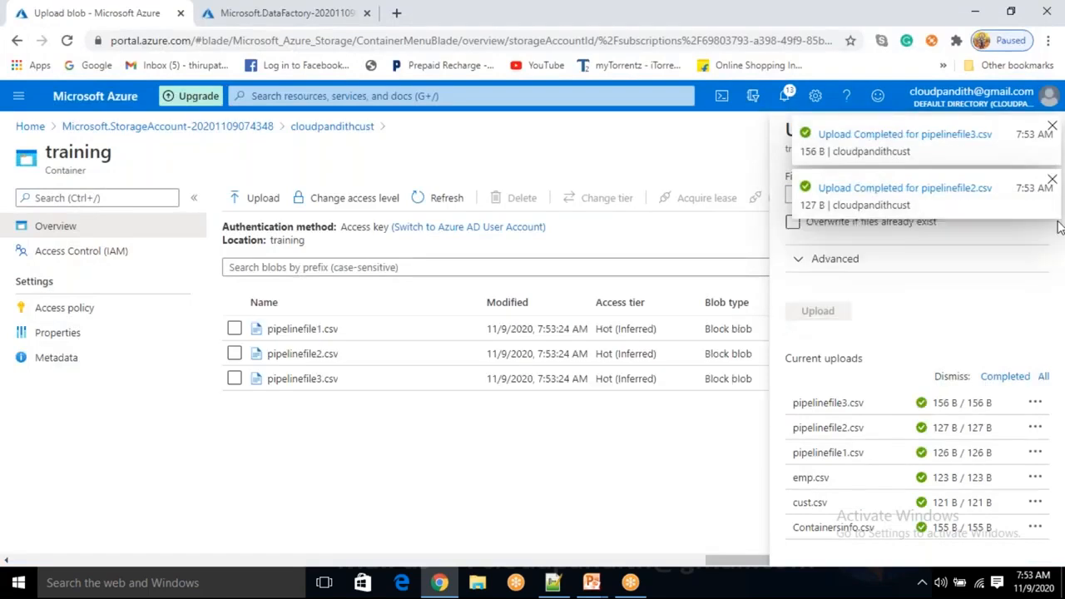
pyautogui.click(1051, 180)
pyautogui.click(1052, 129)
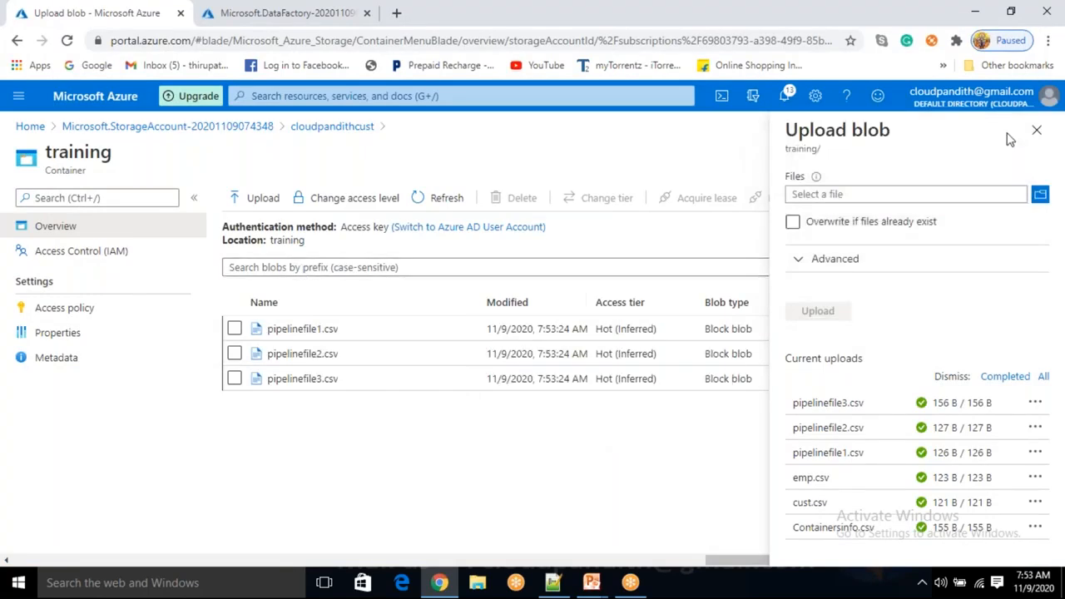
pyautogui.click(1037, 129)
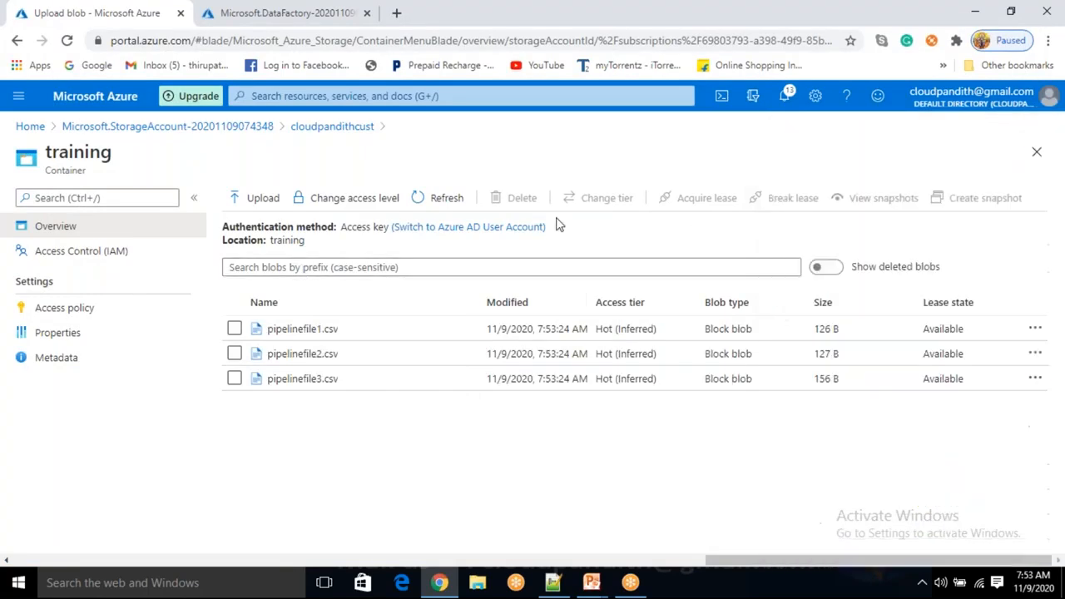
# Step: Check the contents of the training, cloudpandith, metadata, azure and databricks containers in turn, then return to the container list
pyautogui.click(360, 127)
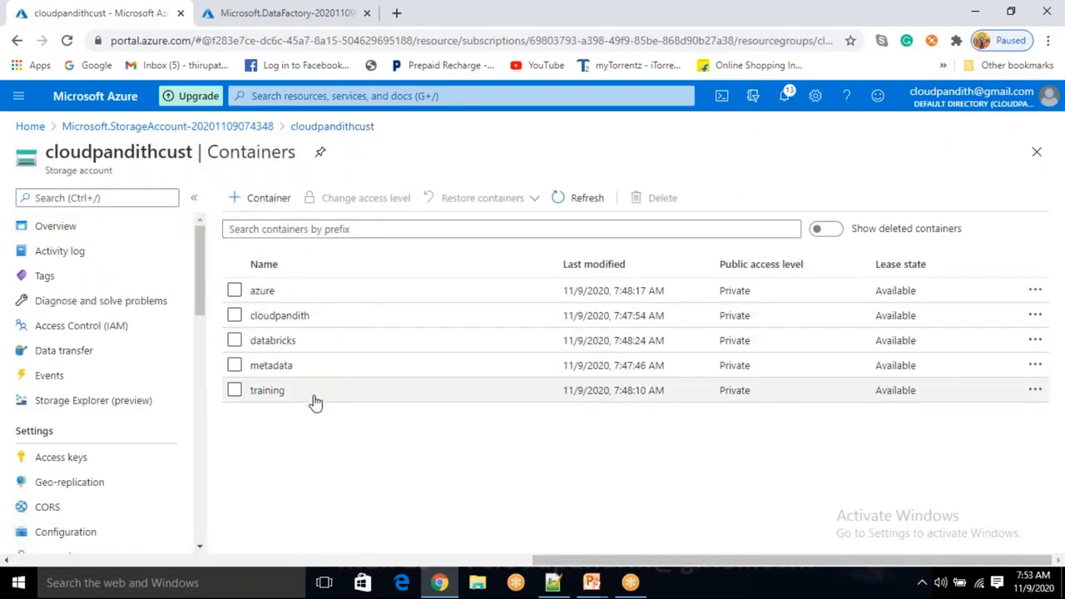
pyautogui.click(271, 390)
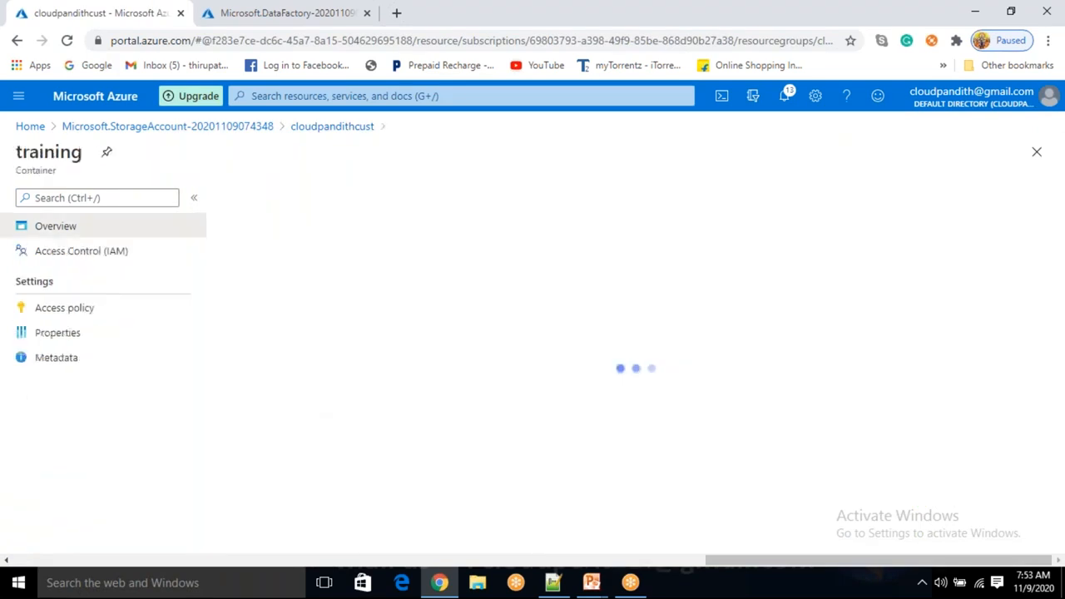
pyautogui.click(333, 127)
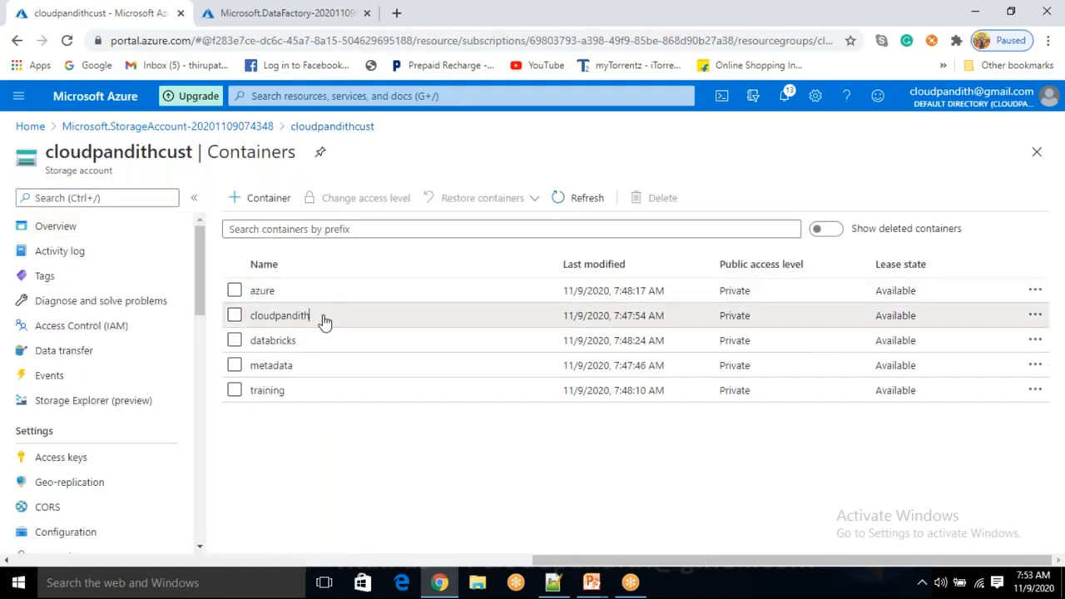
pyautogui.click(323, 316)
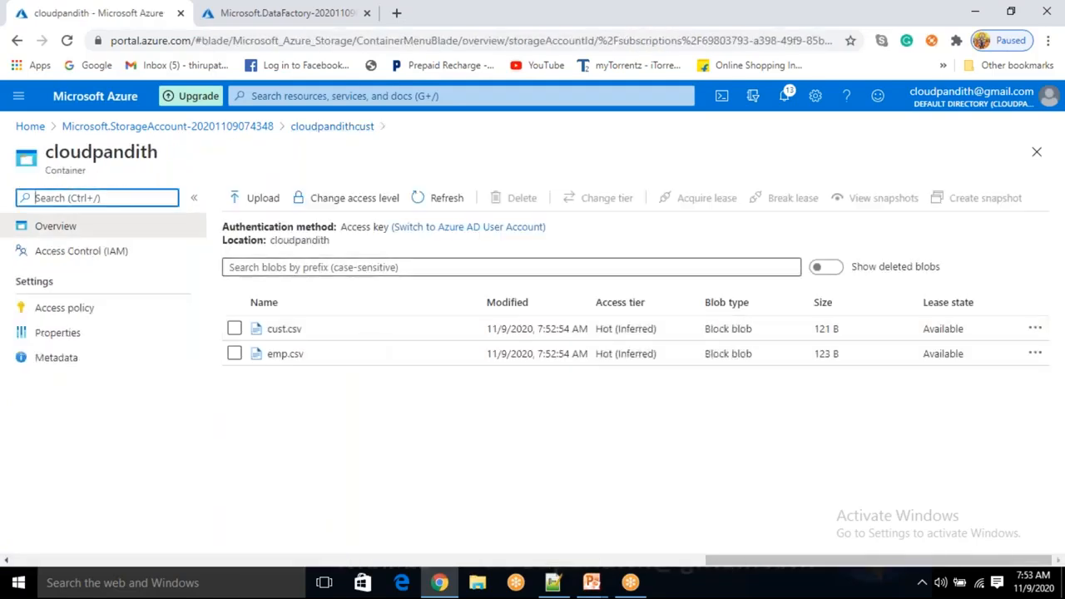
pyautogui.click(361, 129)
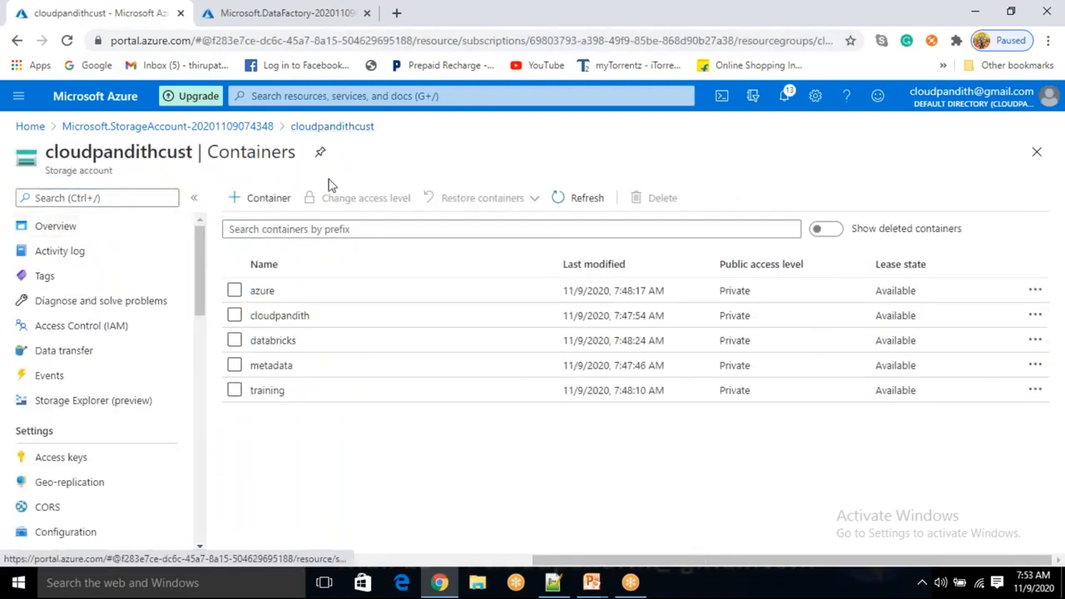
pyautogui.click(291, 377)
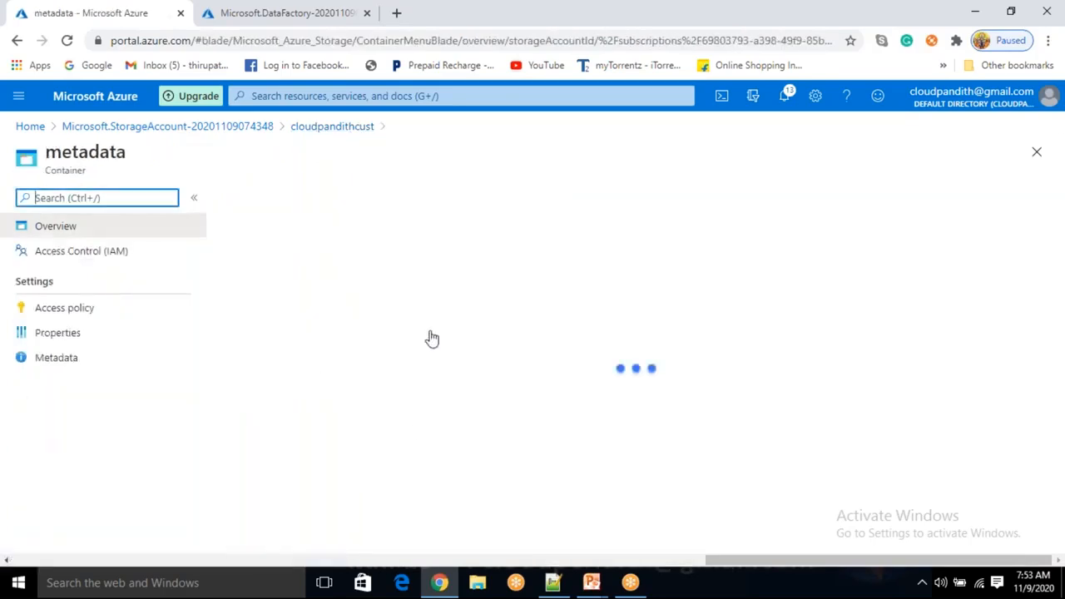
pyautogui.click(351, 126)
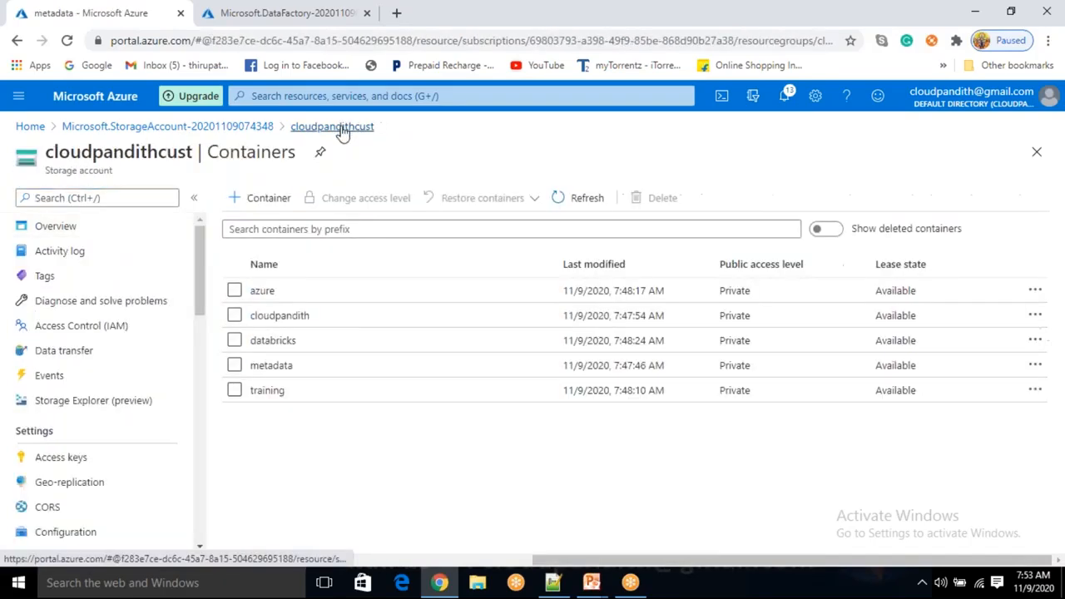
pyautogui.click(322, 300)
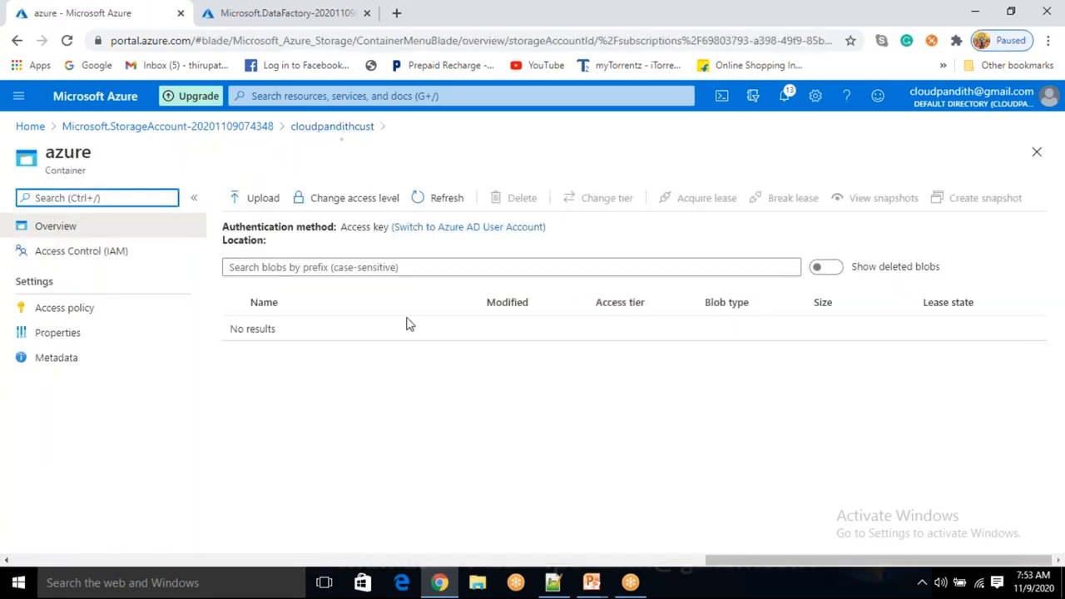
pyautogui.click(358, 131)
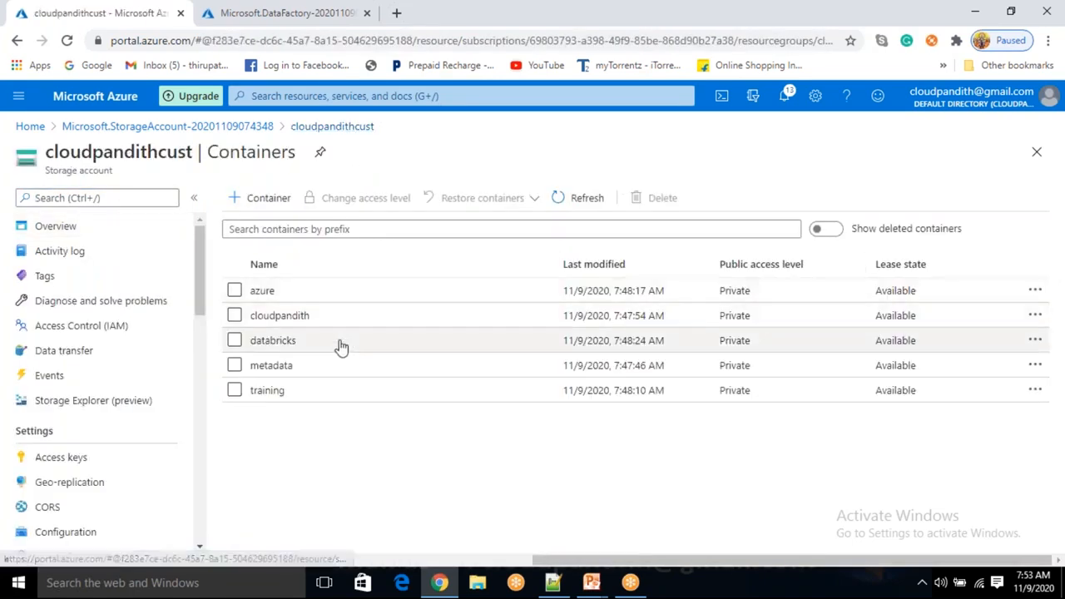
pyautogui.click(319, 341)
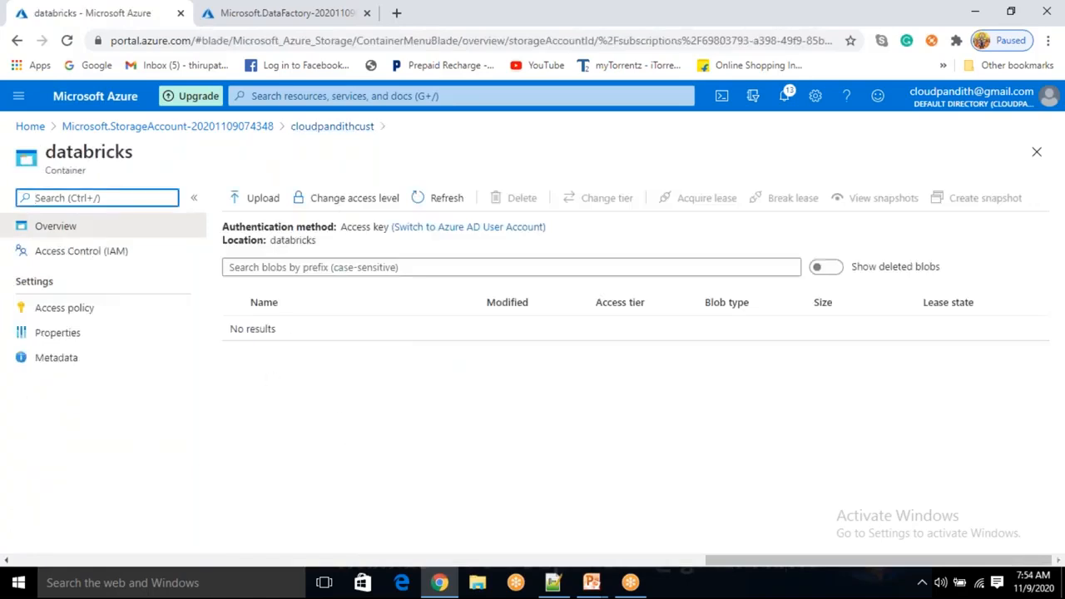
pyautogui.click(342, 126)
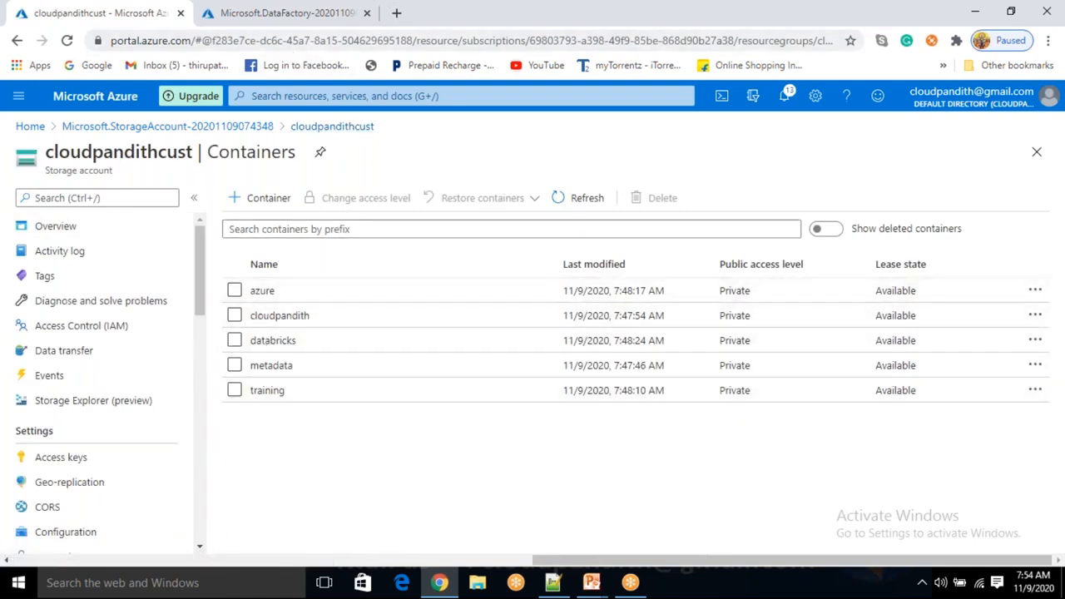
# Step: Open the deployed cloudpandithmpadfv2 data factory, launch its authoring and monitoring site and show the linked services
pyautogui.click(281, 16)
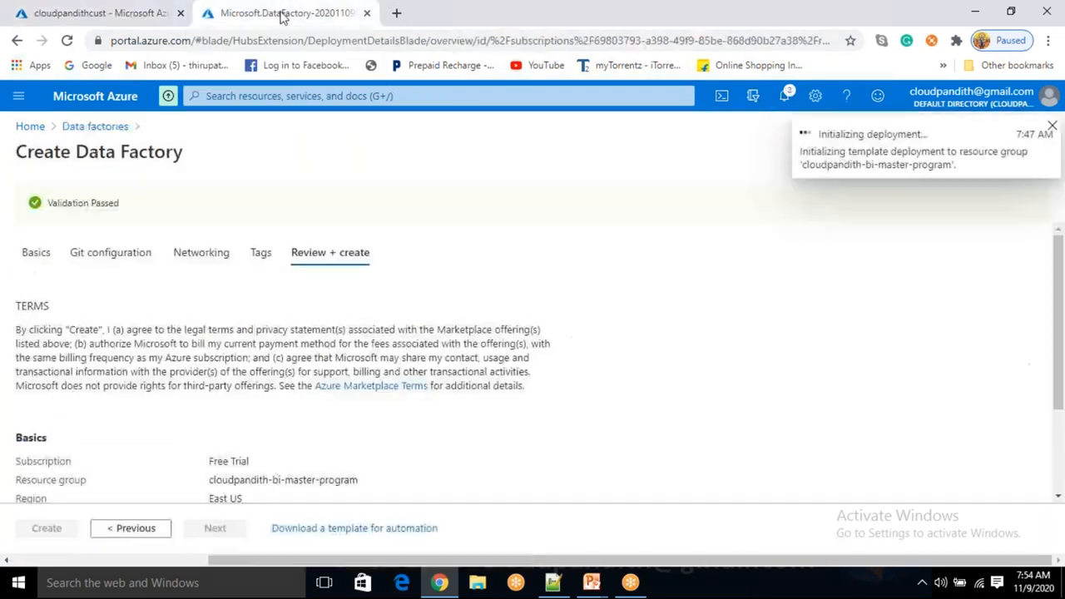
pyautogui.click(316, 428)
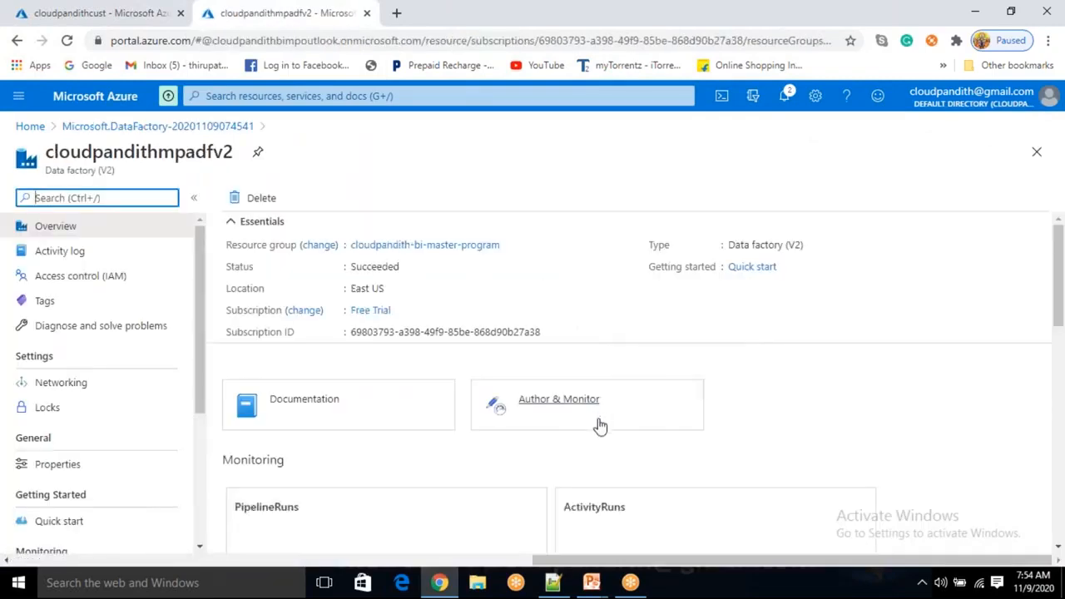
pyautogui.click(597, 424)
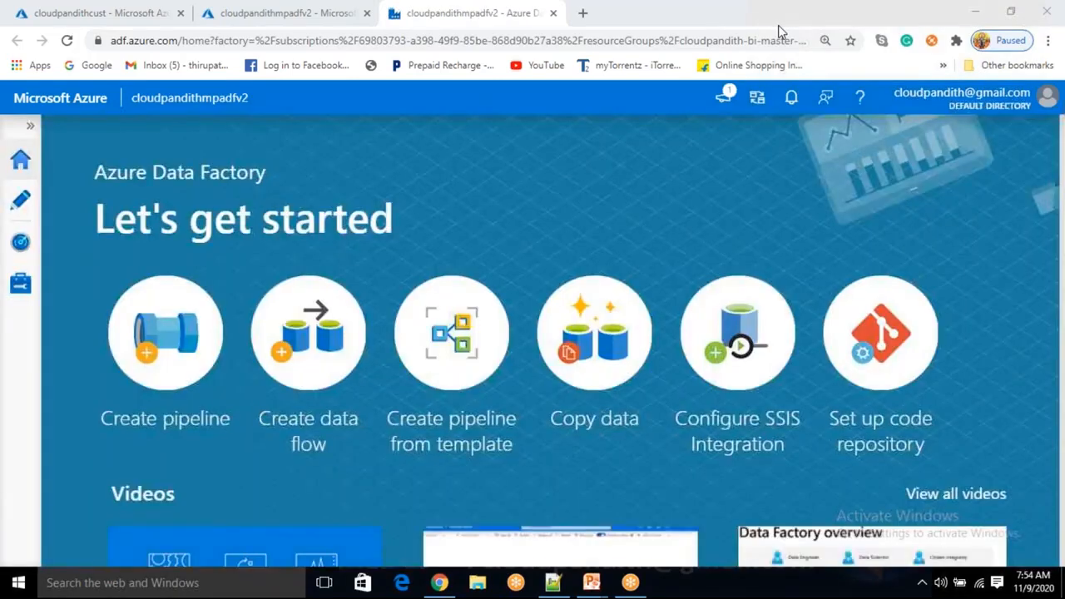
pyautogui.click(18, 285)
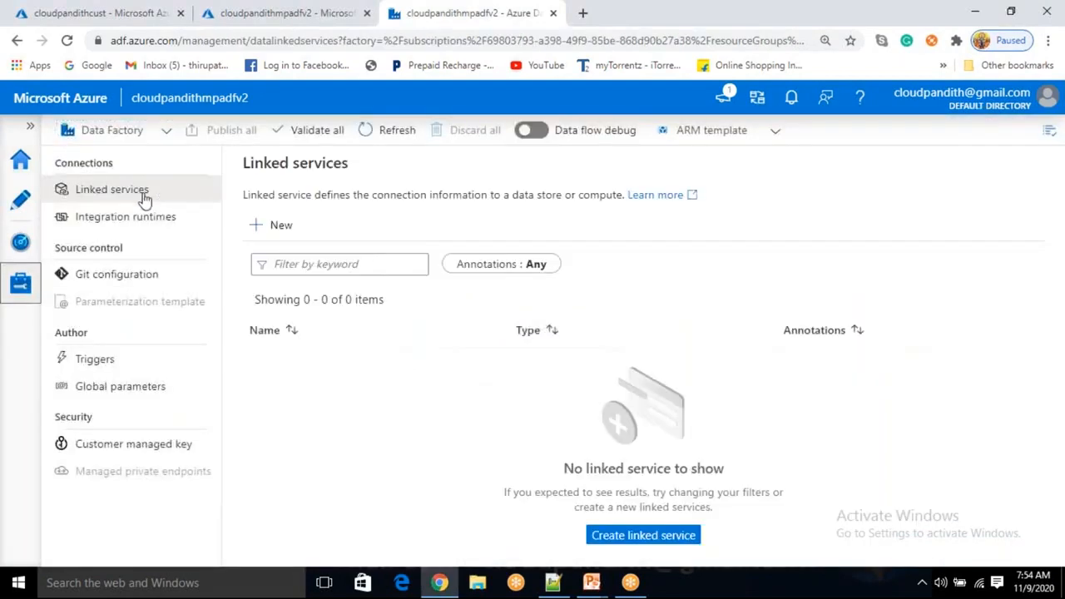
# Step: Start a new linked service for the Azure Blob Storage data store and name it LS_ABS
pyautogui.click(282, 226)
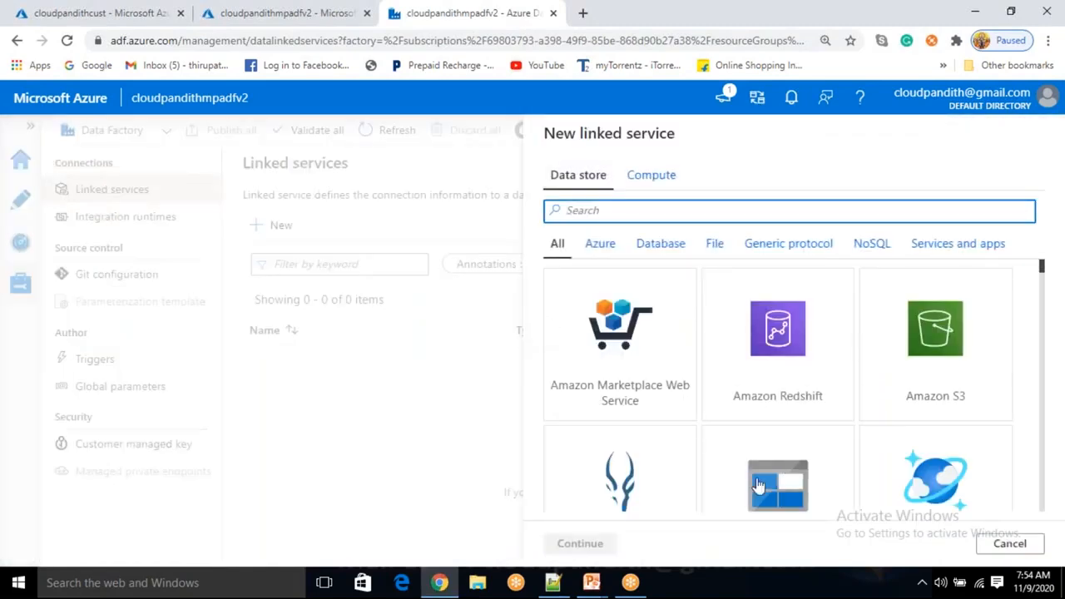
pyautogui.click(756, 488)
pyautogui.click(598, 546)
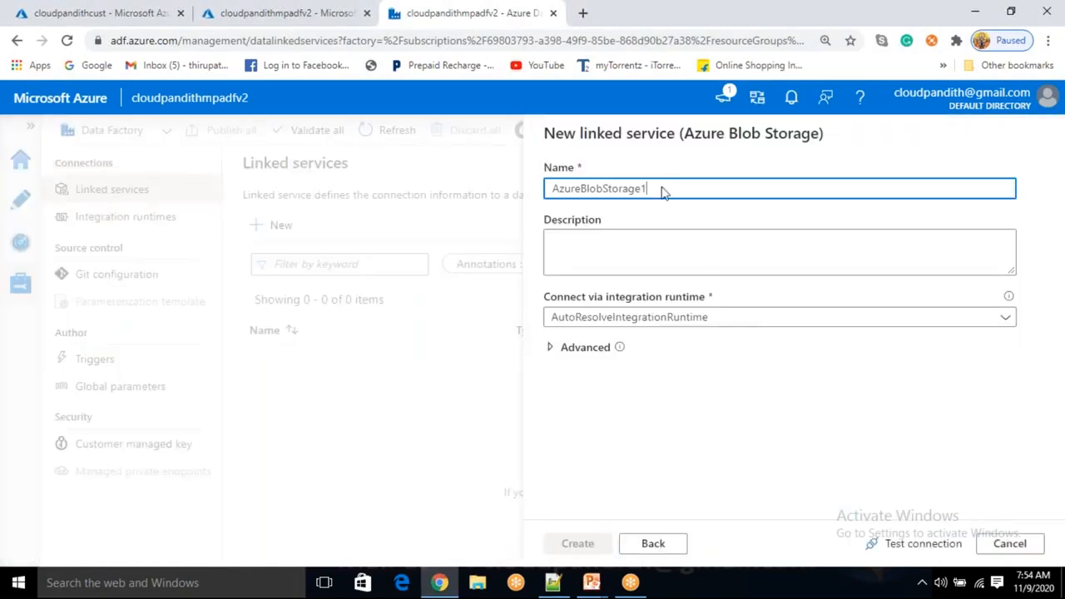
pyautogui.moveTo(662, 190); pyautogui.dragTo(521, 185)
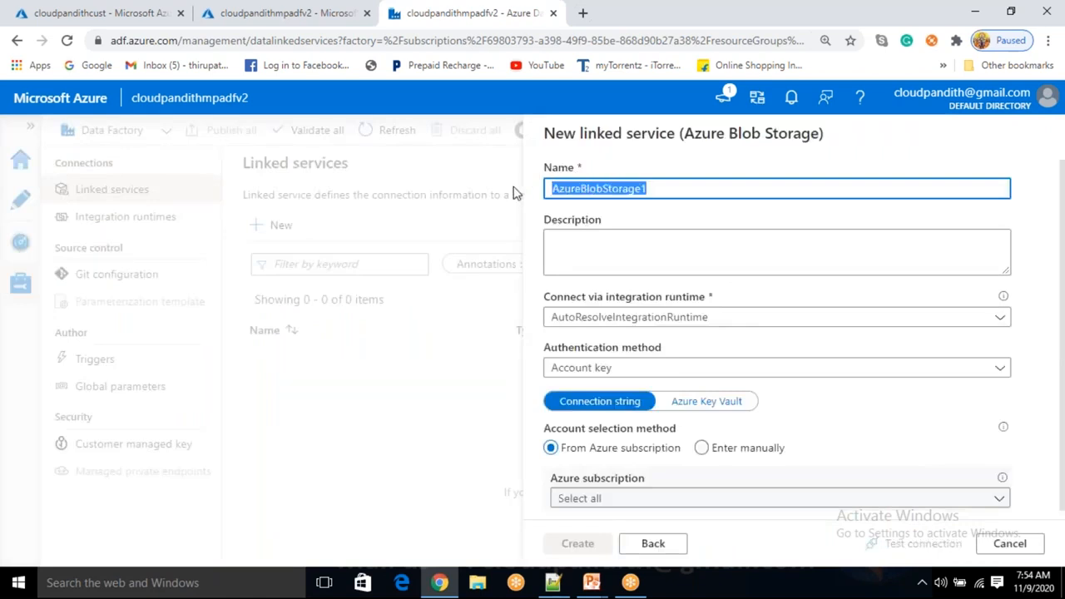
pyautogui.press('BackSpace')
pyautogui.write('b')
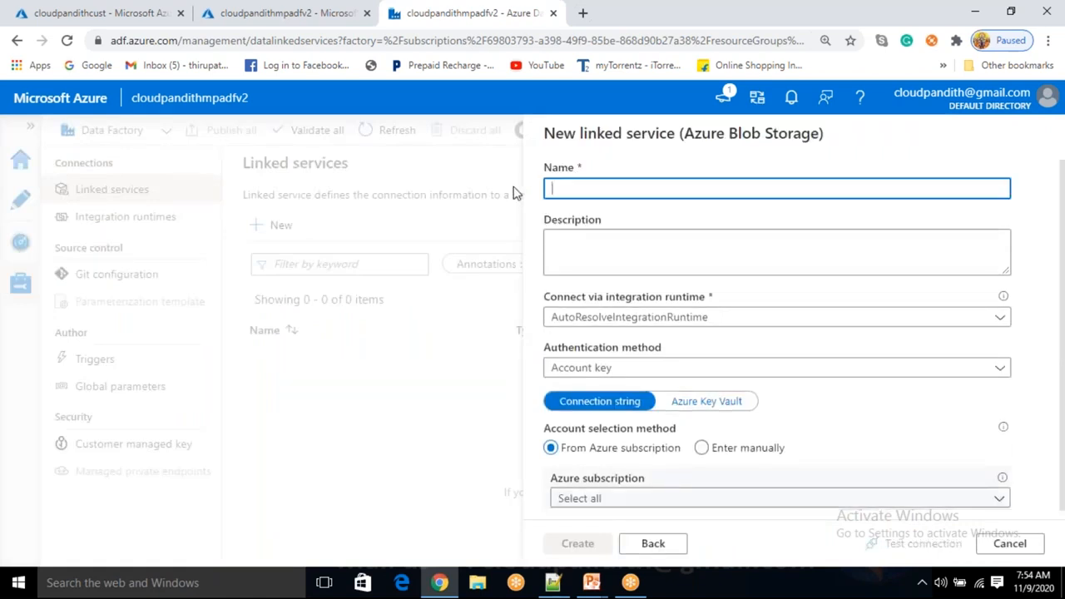
pyautogui.write('LS_ABS')
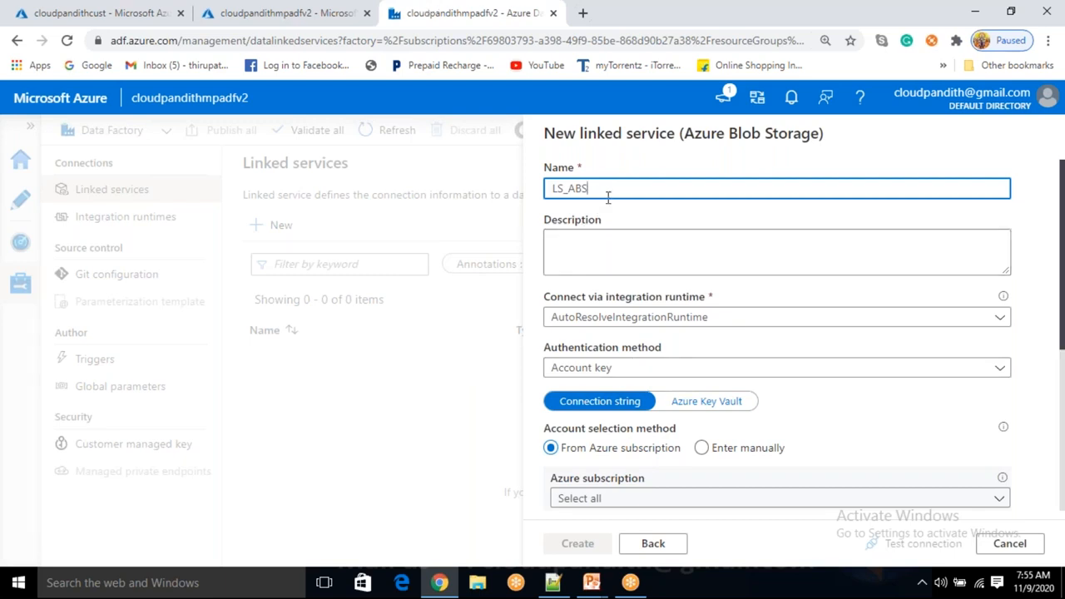
# Step: Set the linked service to account key authentication, the Free Trial subscription and the cloudpandithcust storage account
pyautogui.scroll(-1, 649, 302)
pyautogui.click(632, 291)
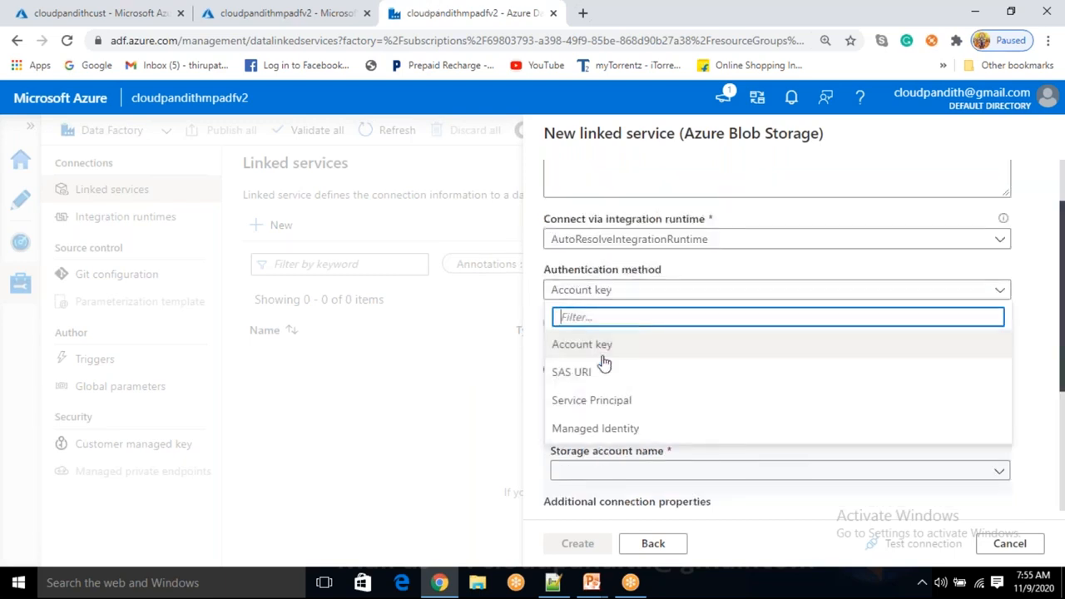
pyautogui.click(601, 350)
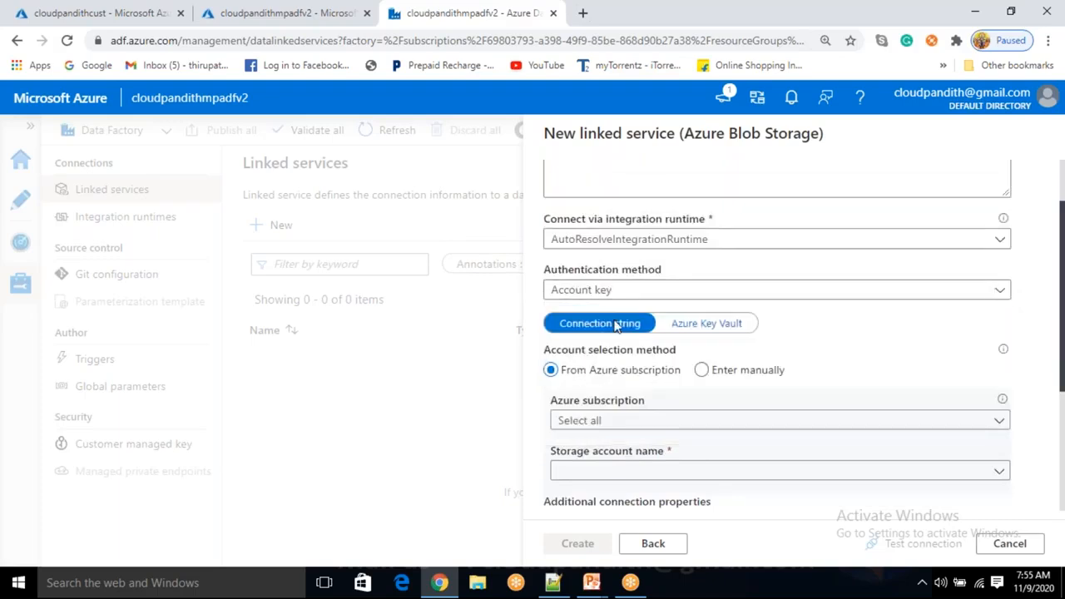
pyautogui.click(591, 428)
pyautogui.click(599, 471)
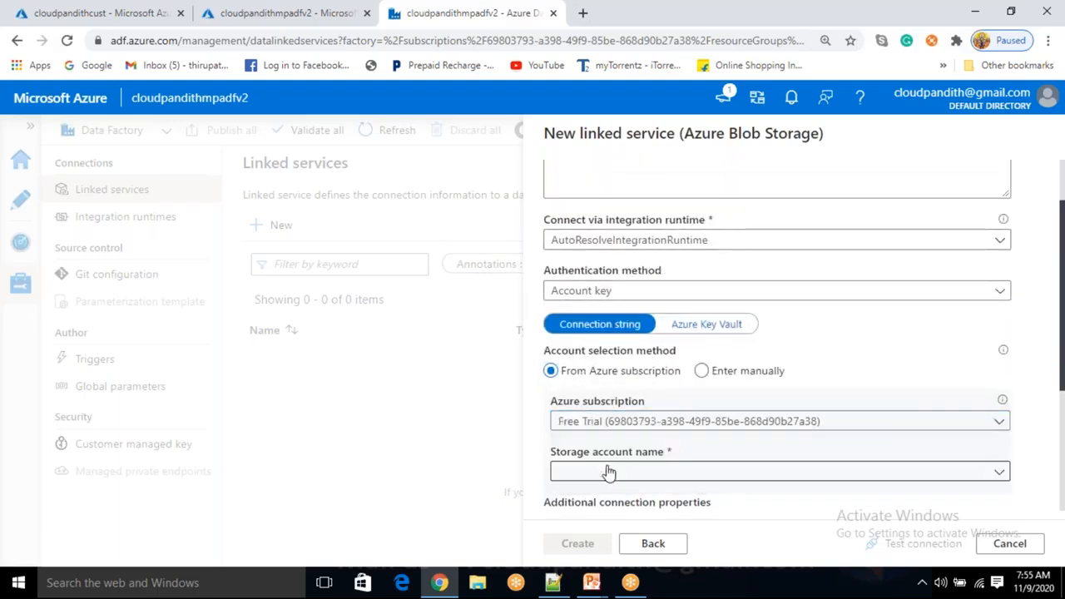
pyautogui.scroll(-1, 608, 472)
pyautogui.click(637, 398)
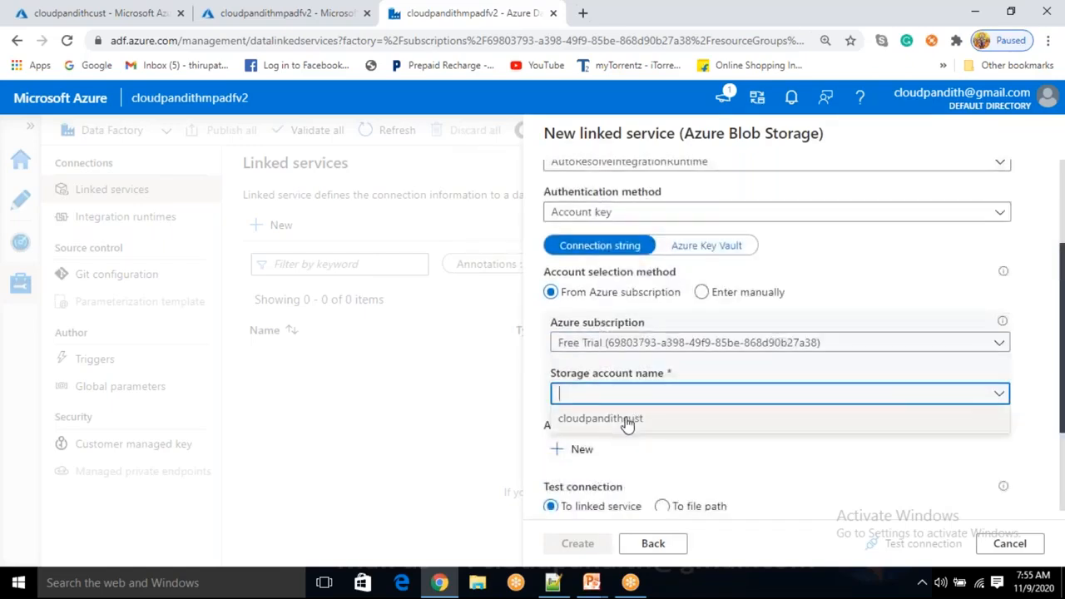
pyautogui.click(627, 423)
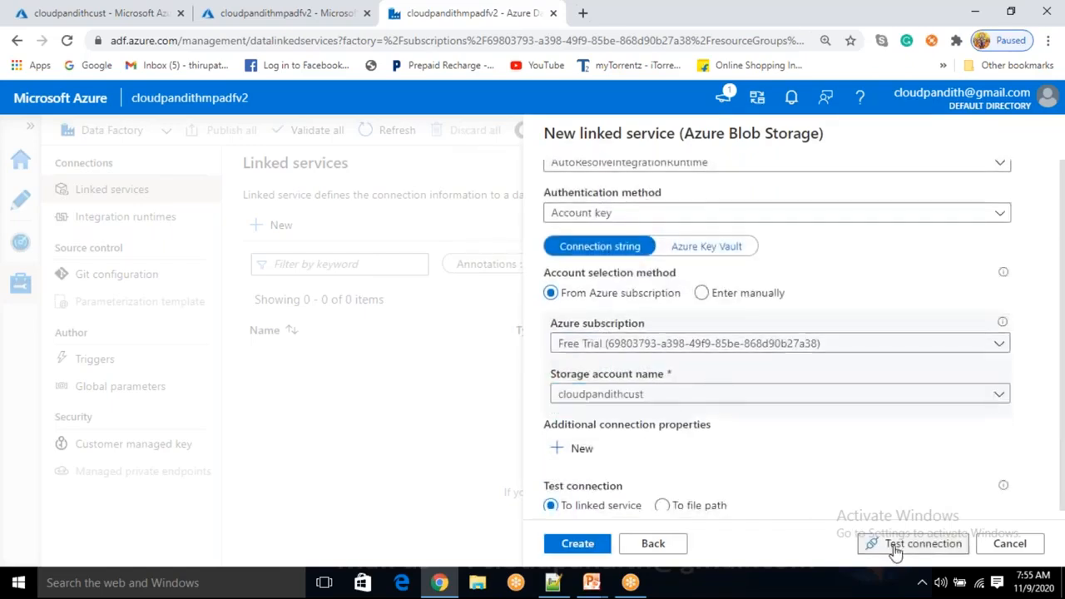
# Step: Test the connection of the LS_ABS linked service to the storage account and create the linked service
pyautogui.click(894, 546)
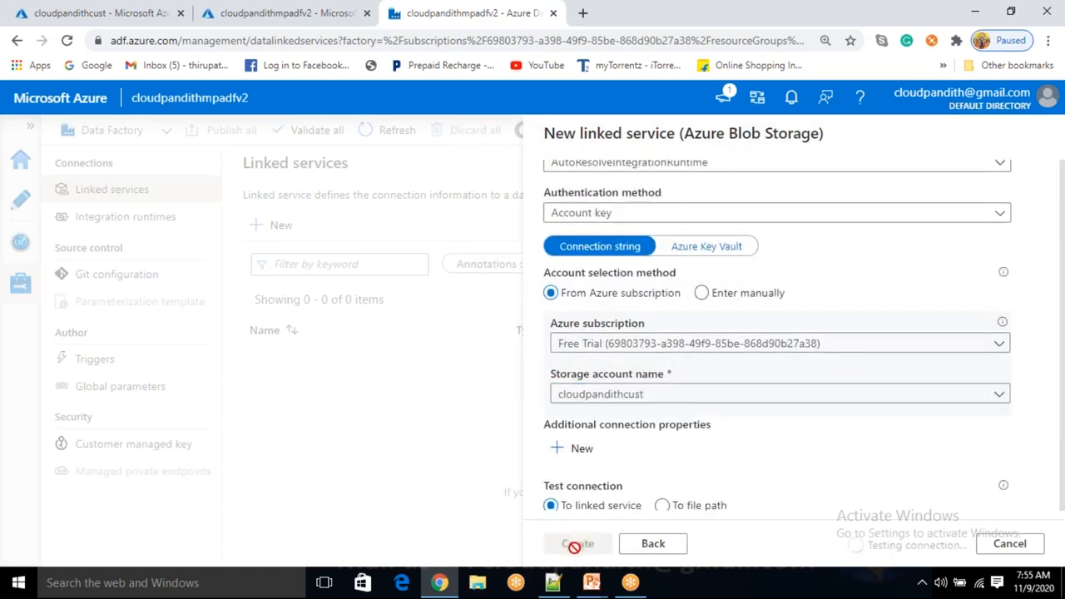
pyautogui.click(576, 546)
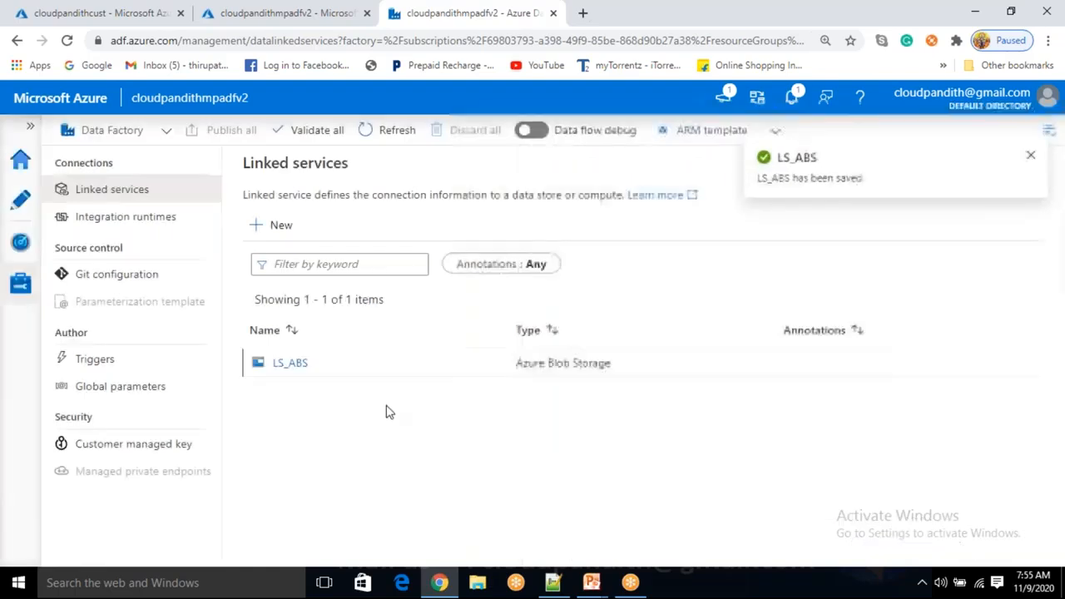
# Step: Create a new pipeline in the factory's authoring area and name it PL_DATA_Filecount
pyautogui.click(25, 212)
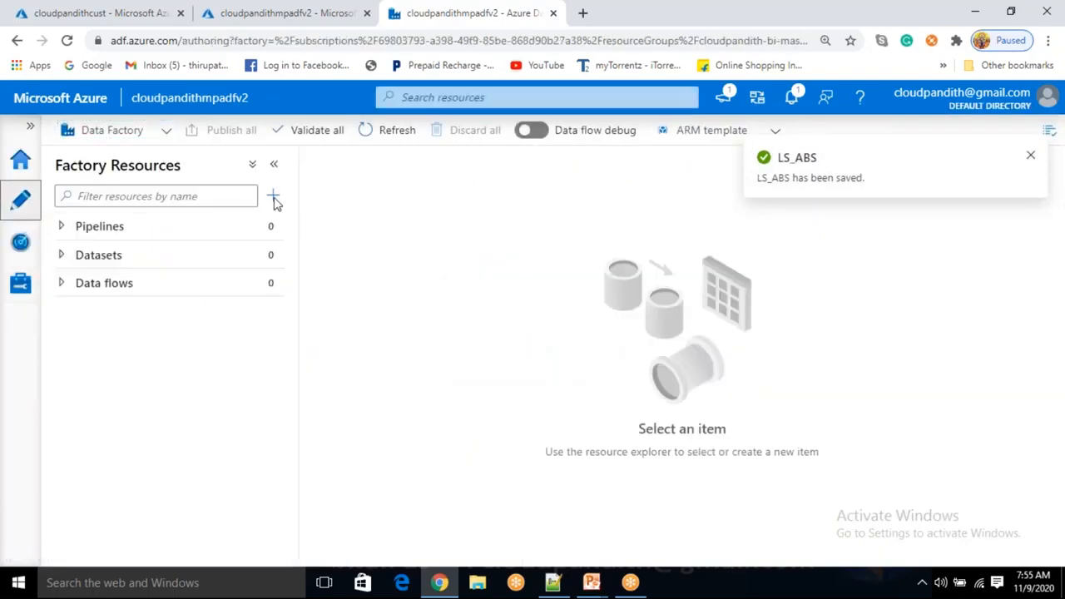
pyautogui.click(274, 199)
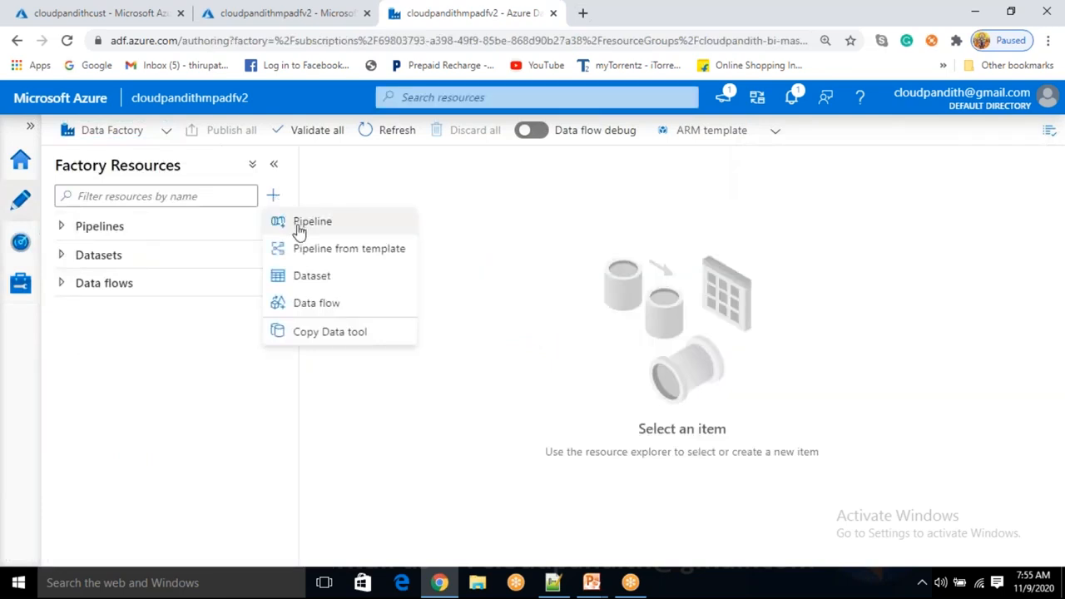
pyautogui.click(300, 230)
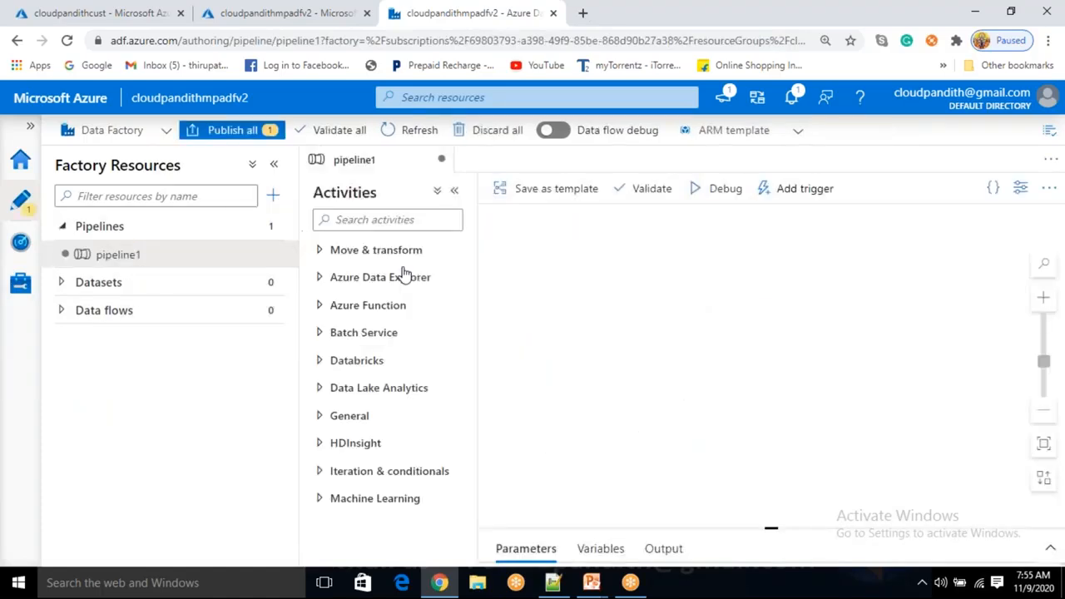
pyautogui.moveTo(867, 319); pyautogui.dragTo(790, 330)
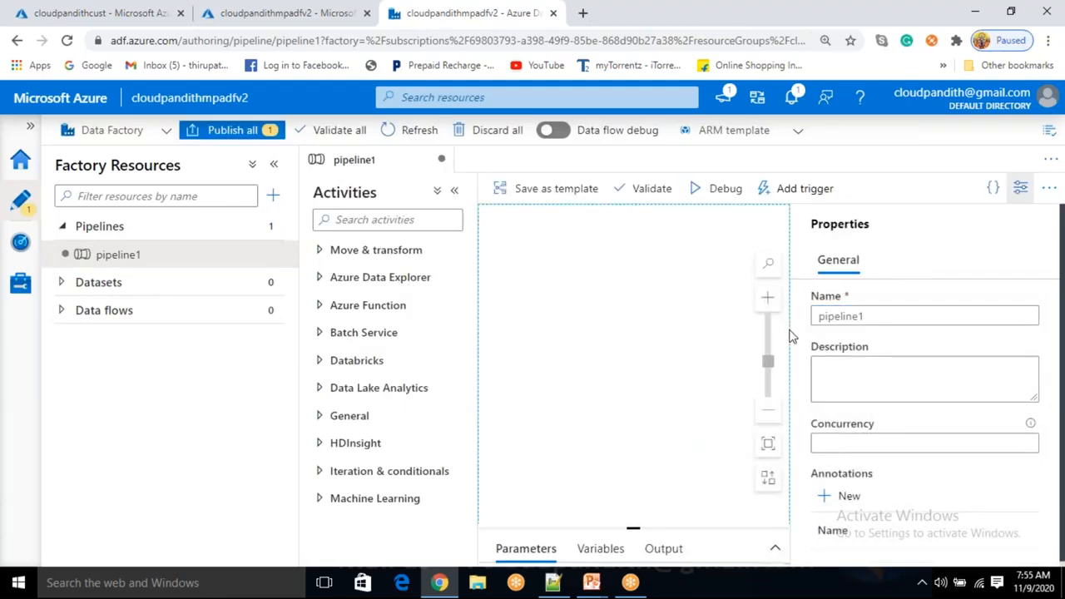
pyautogui.click(881, 315)
pyautogui.doubleClick(879, 317)
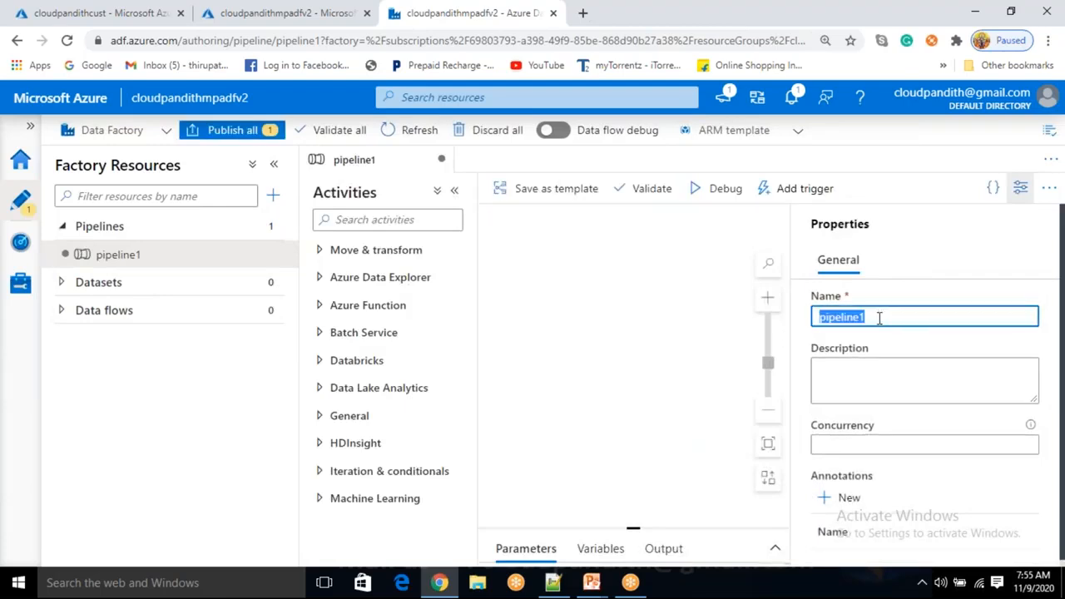
pyautogui.press('BackSpace')
pyautogui.write('PL')
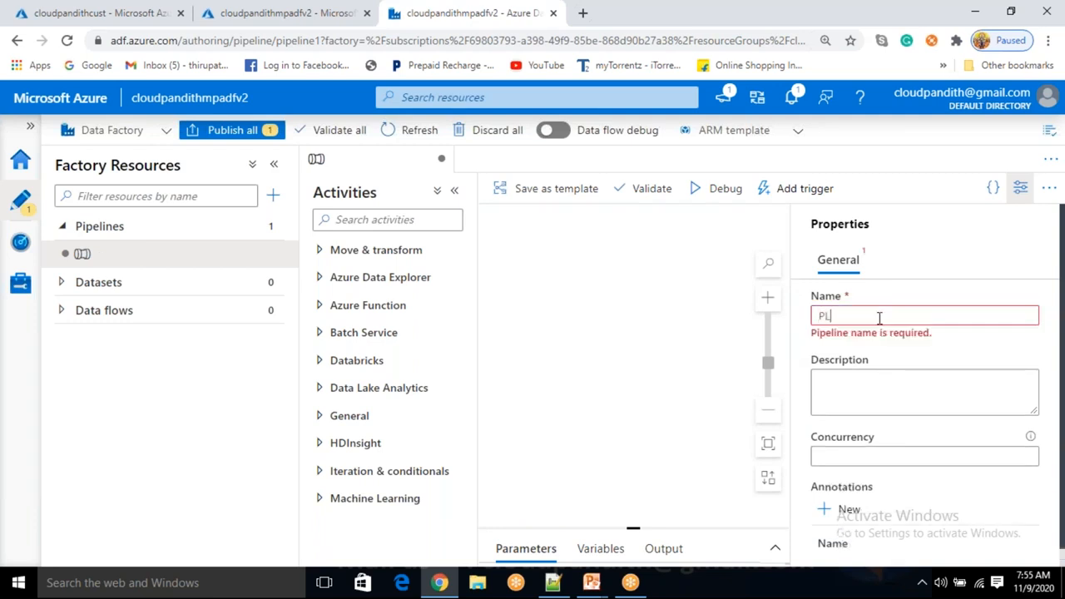
pyautogui.write('_DATA_F')
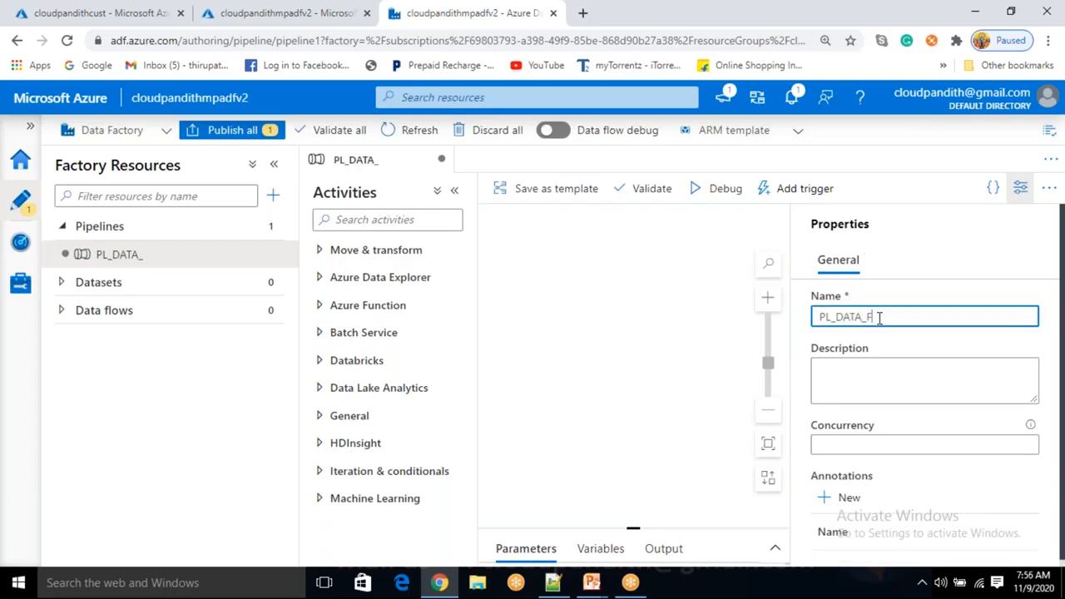
pyautogui.write('count')
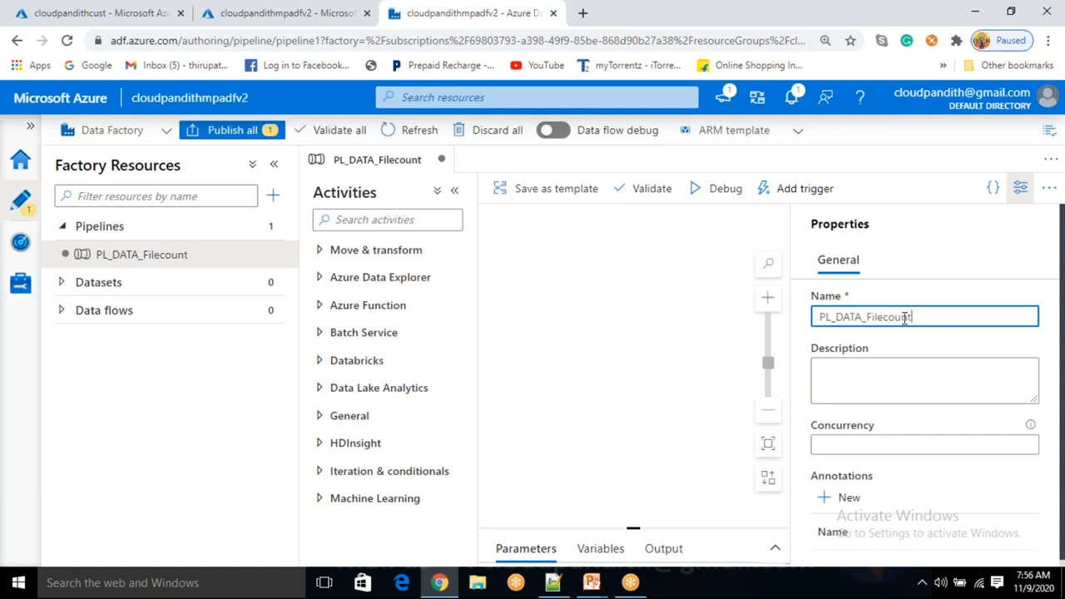
pyautogui.click(1018, 189)
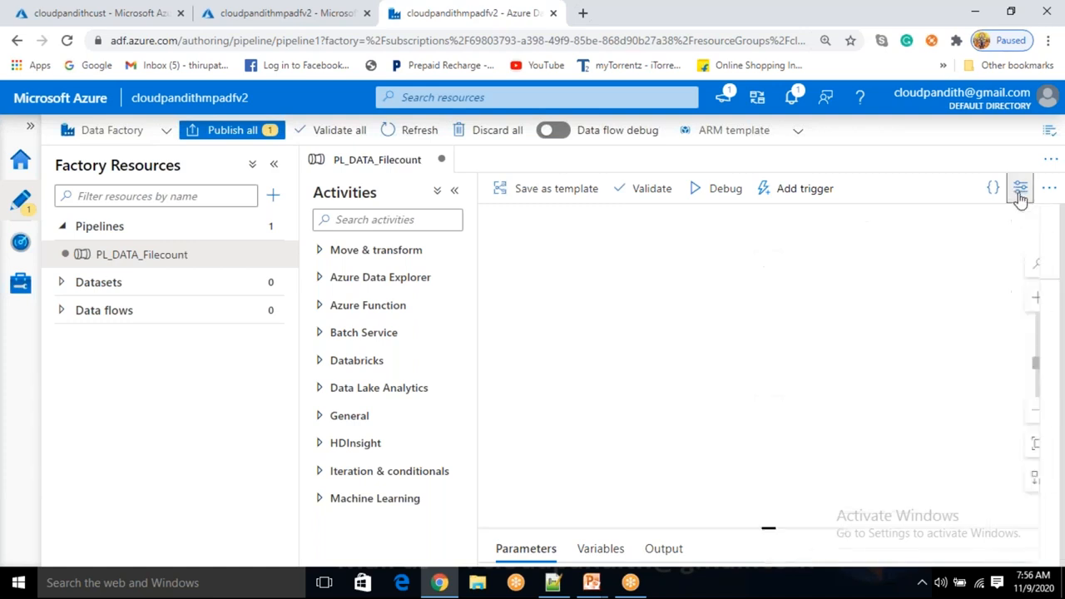
# Step: Extend the pipeline's name to PL_DATA_Filecount_in_folder and hide its properties
pyautogui.click(177, 260)
pyautogui.click(1021, 189)
pyautogui.click(928, 313)
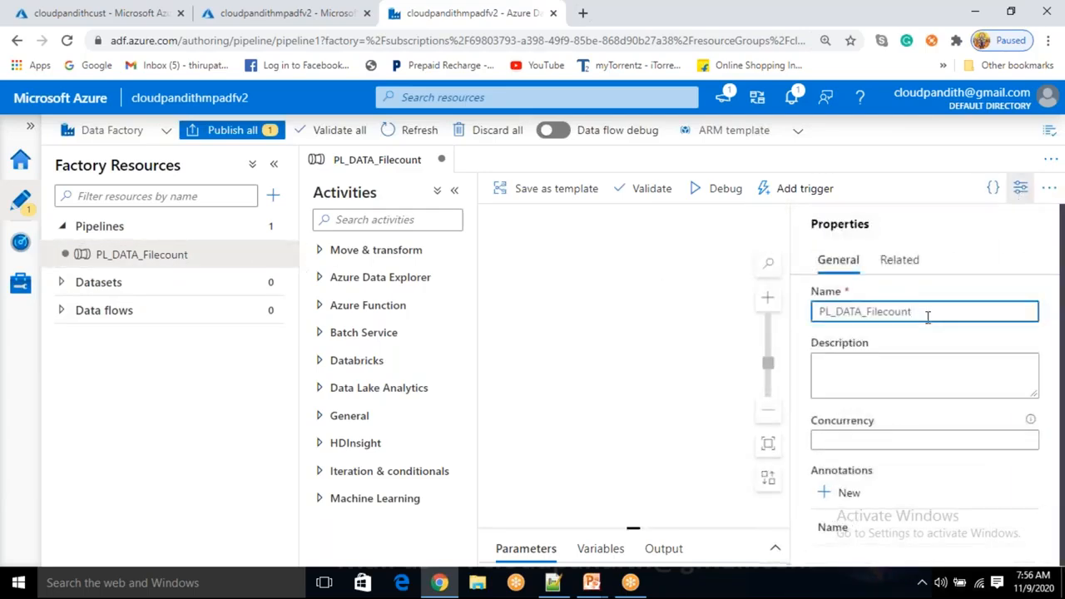
pyautogui.write('_in_folder')
pyautogui.click(1021, 189)
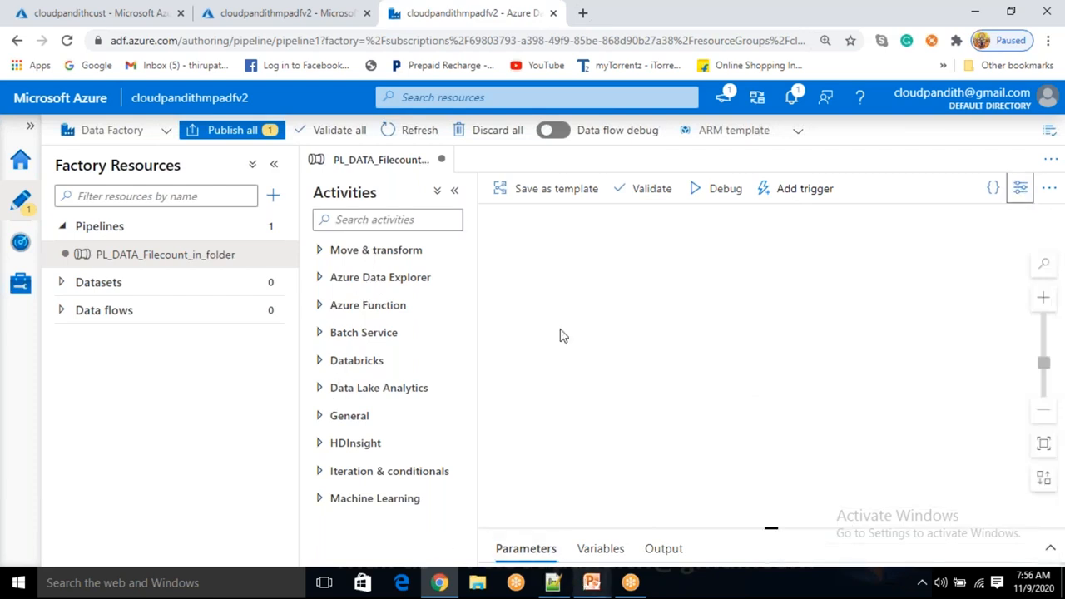
# Step: Switch to the PowerPoint slide show to view the data flow diagram, and return to the data factory in Chrome
pyautogui.click(401, 10)
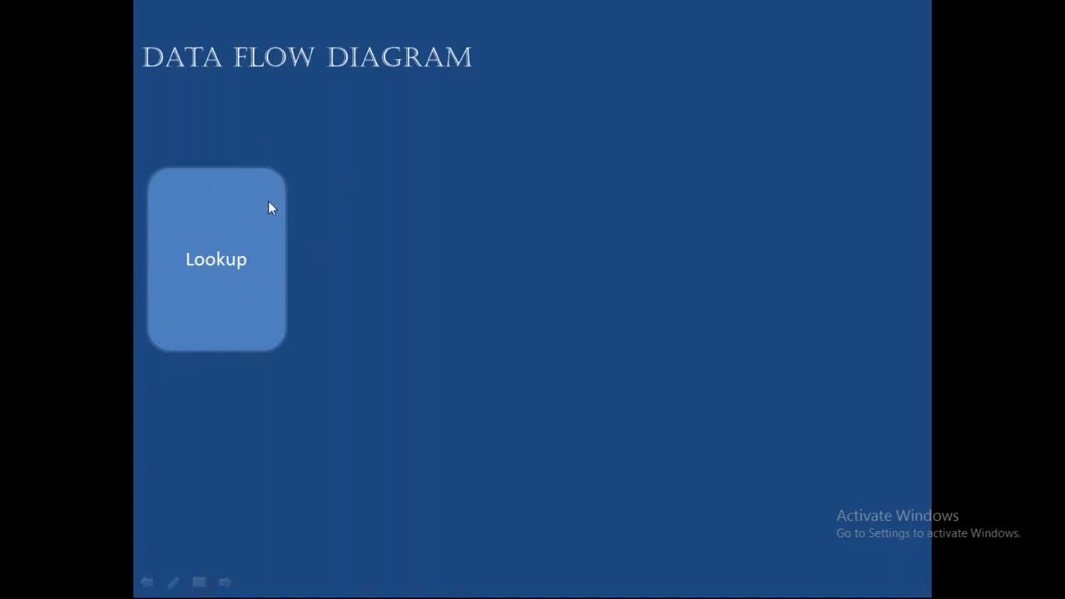
pyautogui.press('super+d')
pyautogui.click(441, 583)
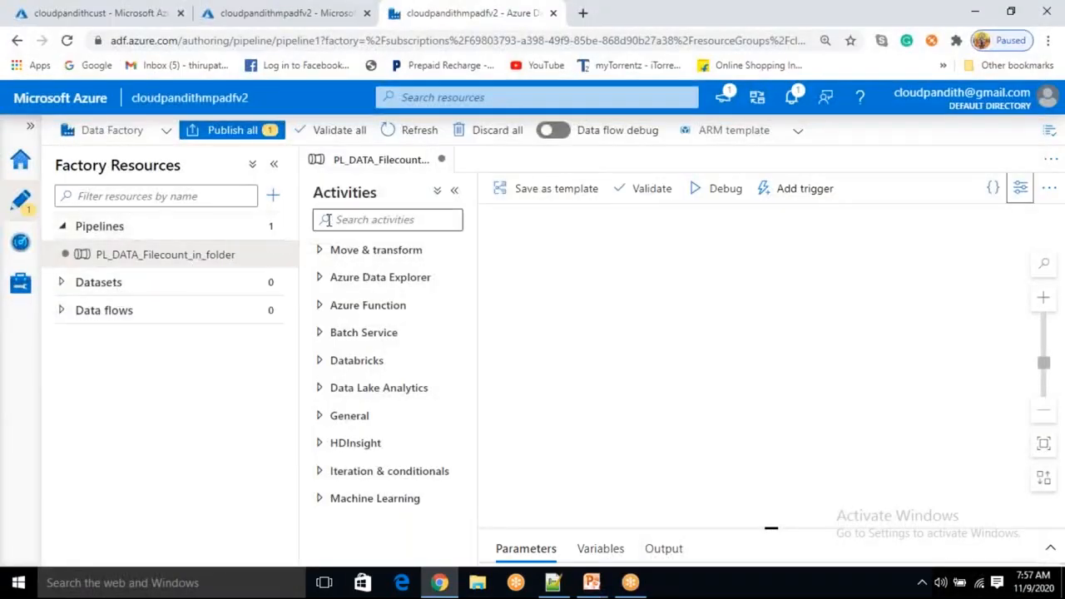
# Step: Add a Lookup activity to the pipeline and name it Lookup_get_container_list
pyautogui.click(324, 416)
pyautogui.scroll(-3, 348, 442)
pyautogui.scroll(3, 369, 391)
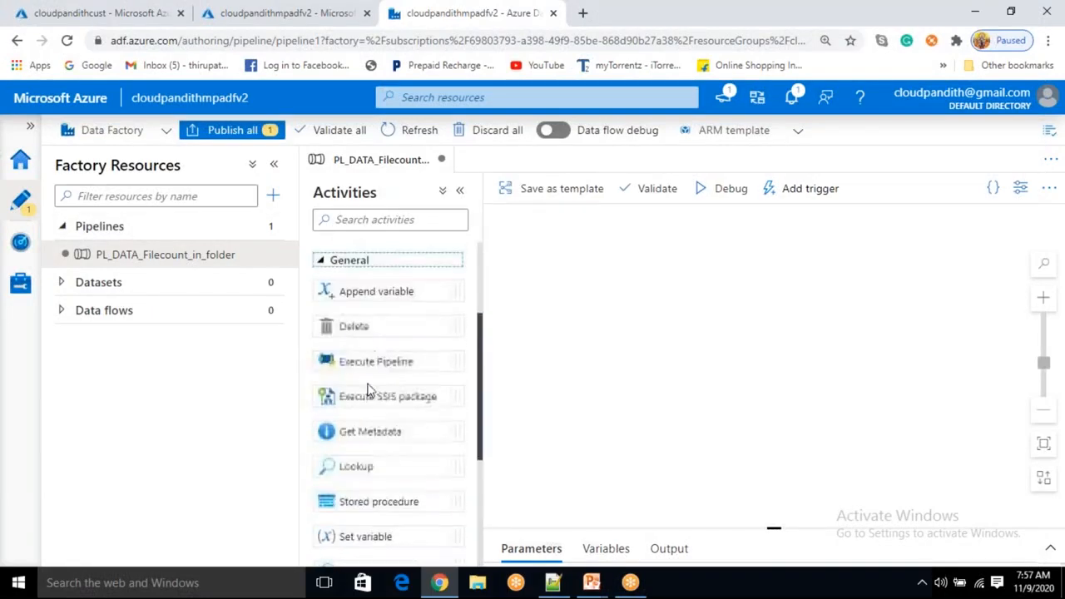
pyautogui.click(362, 221)
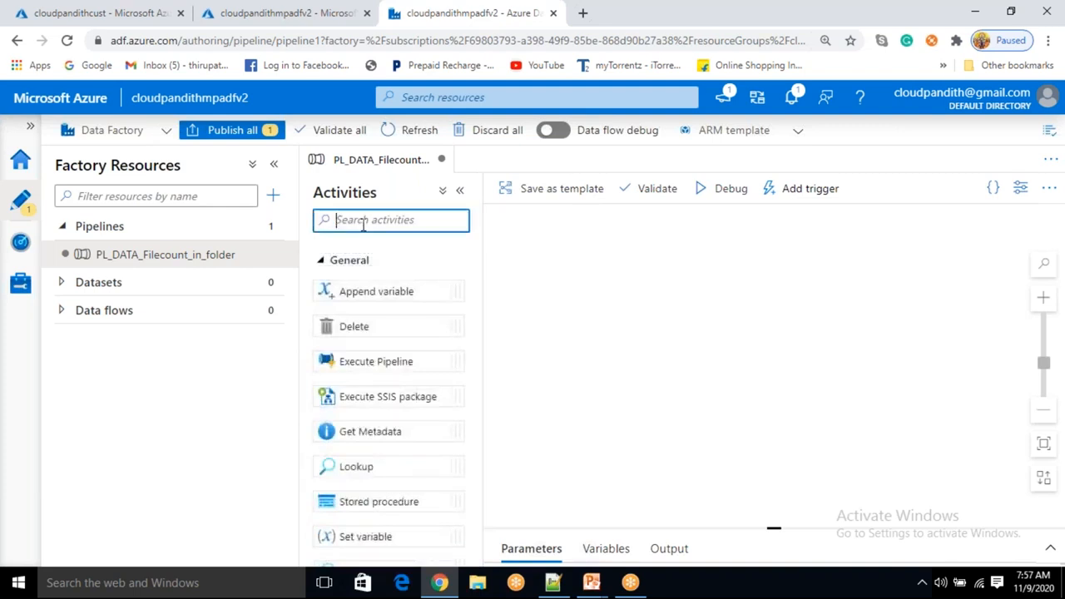
pyautogui.write('lookup')
pyautogui.moveTo(378, 287); pyautogui.dragTo(594, 280)
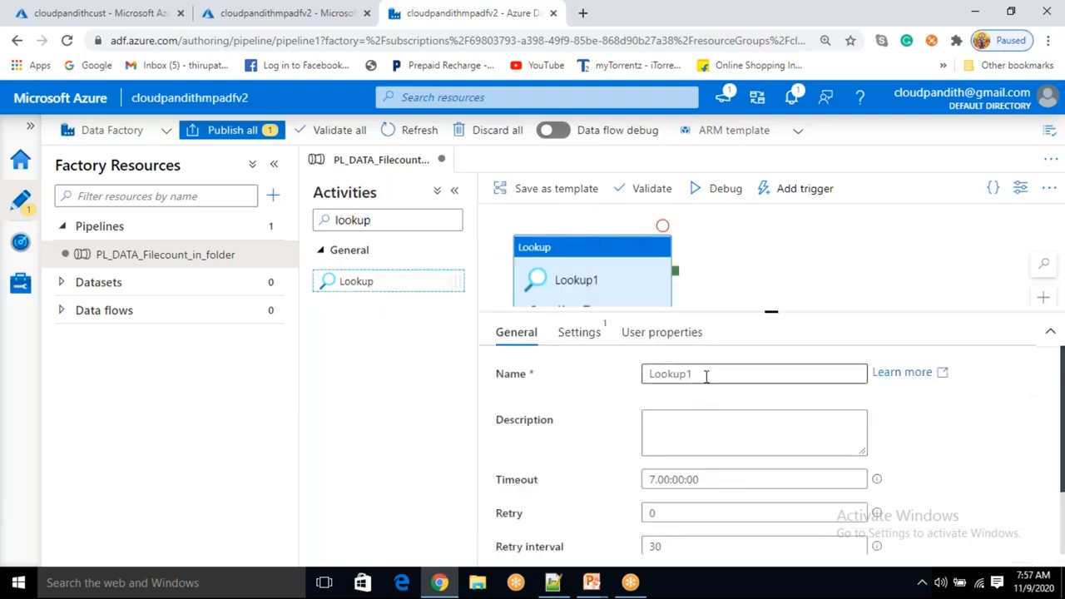
pyautogui.moveTo(706, 376); pyautogui.dragTo(613, 400)
pyautogui.press('BackSpace')
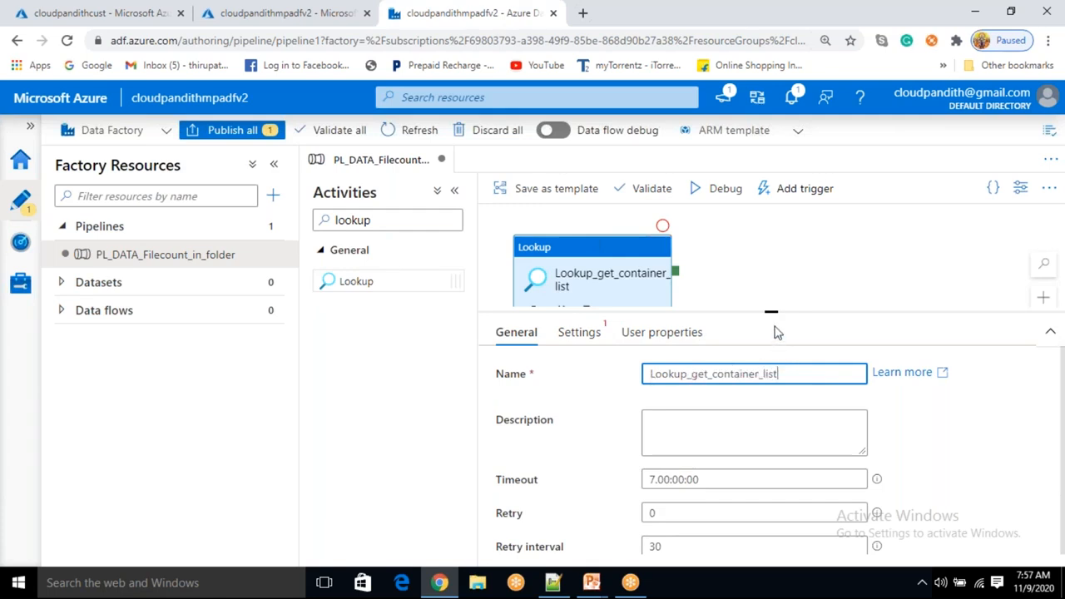
# Step: Start a new source dataset for the lookup, using Azure Blob Storage with the DelimitedText format
pyautogui.click(583, 335)
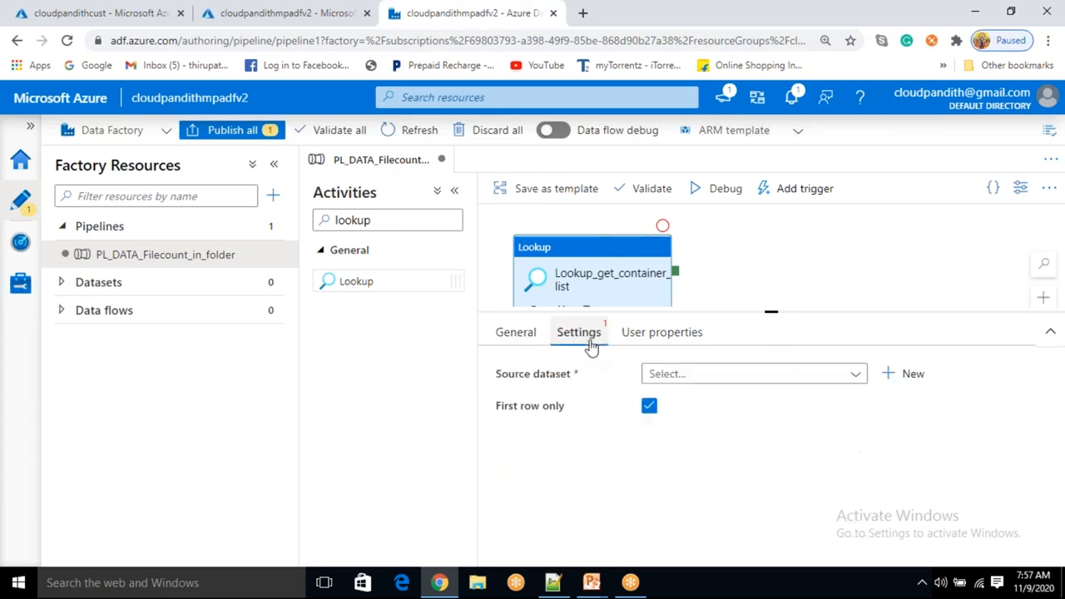
pyautogui.click(906, 377)
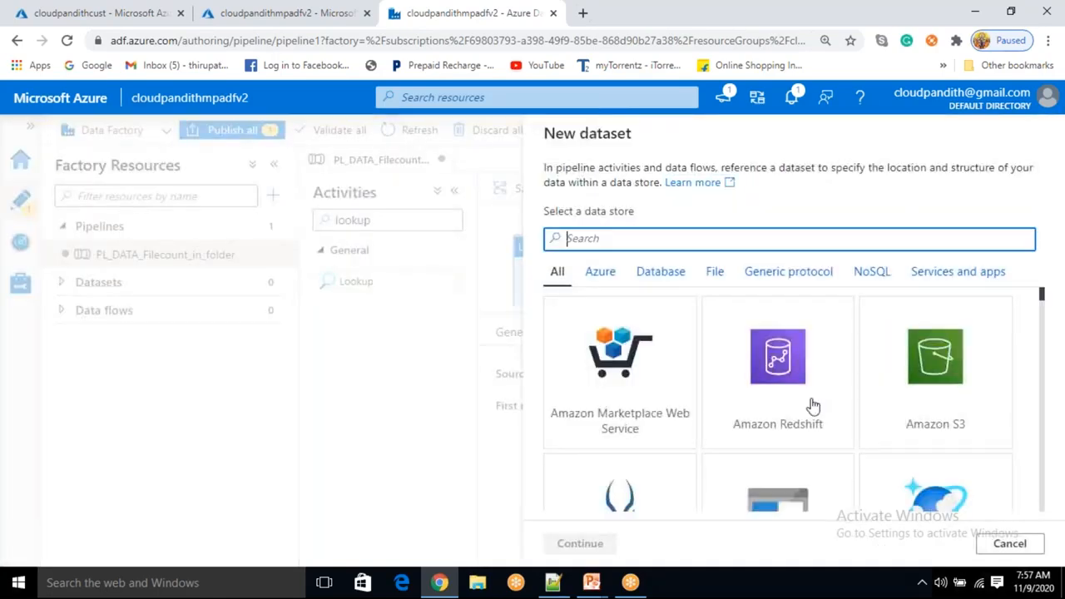
pyautogui.scroll(-2, 814, 405)
pyautogui.click(774, 391)
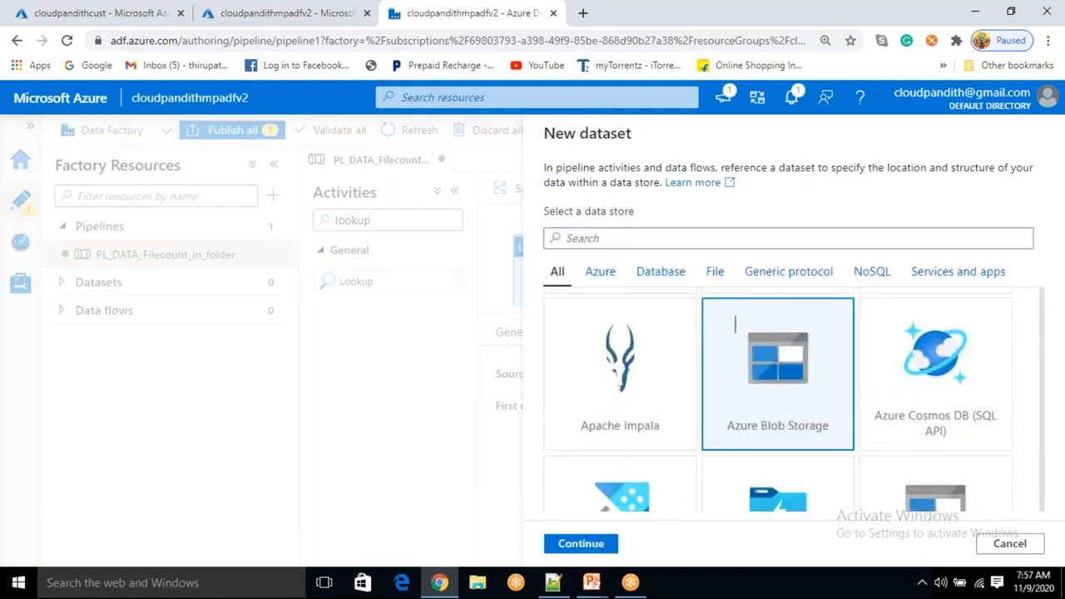
pyautogui.click(595, 546)
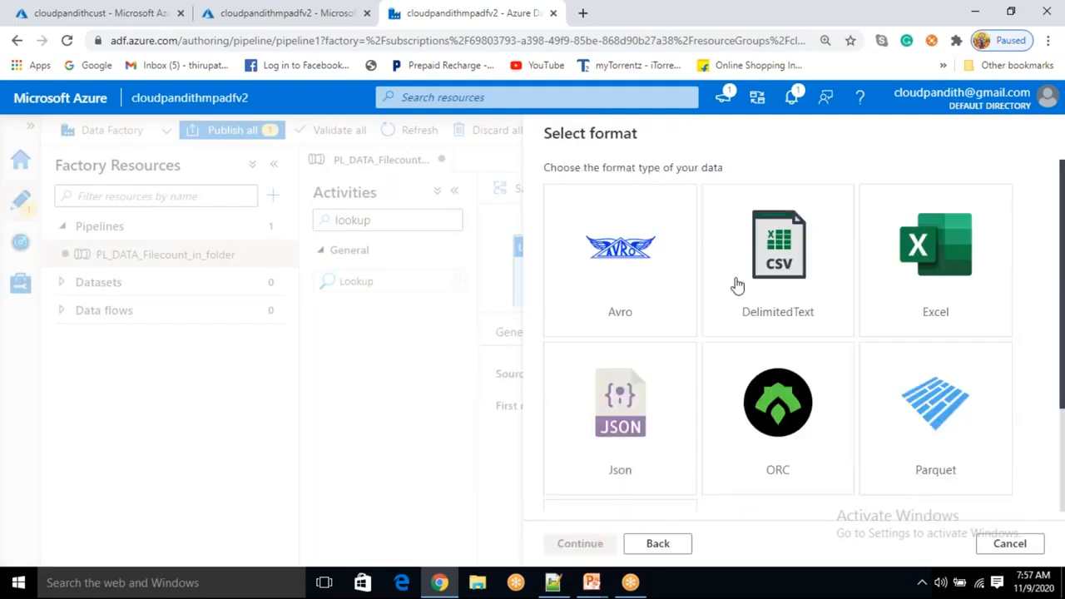
pyautogui.click(800, 243)
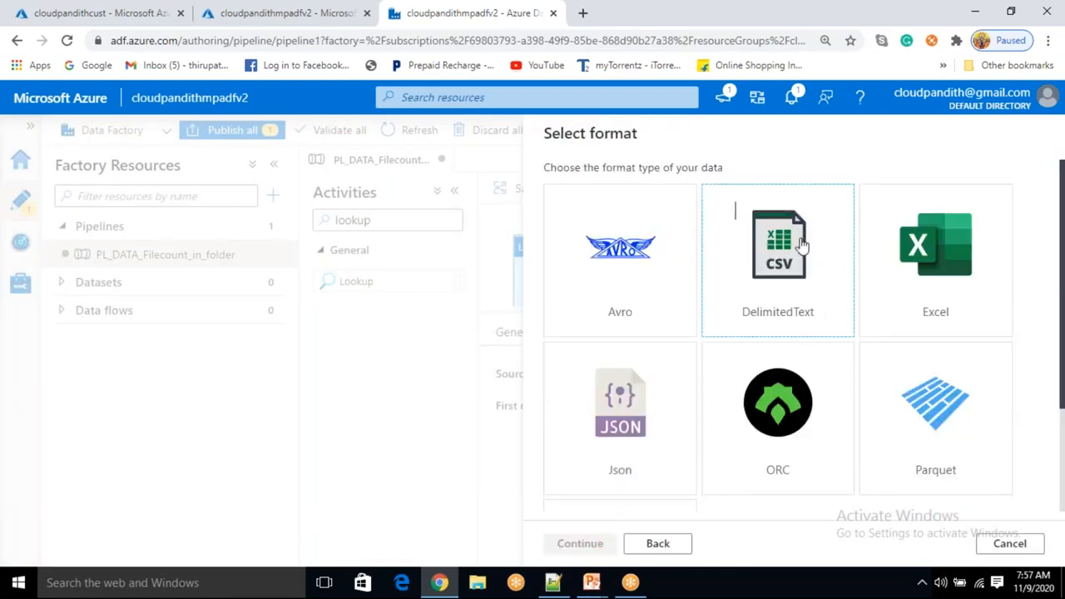
pyautogui.click(599, 546)
# Step: Name the dataset DS_ABS_getcontainers and assign it the LS_ABS linked service
pyautogui.click(647, 191)
pyautogui.moveTo(646, 191); pyautogui.dragTo(416, 173)
pyautogui.press('BackSpace')
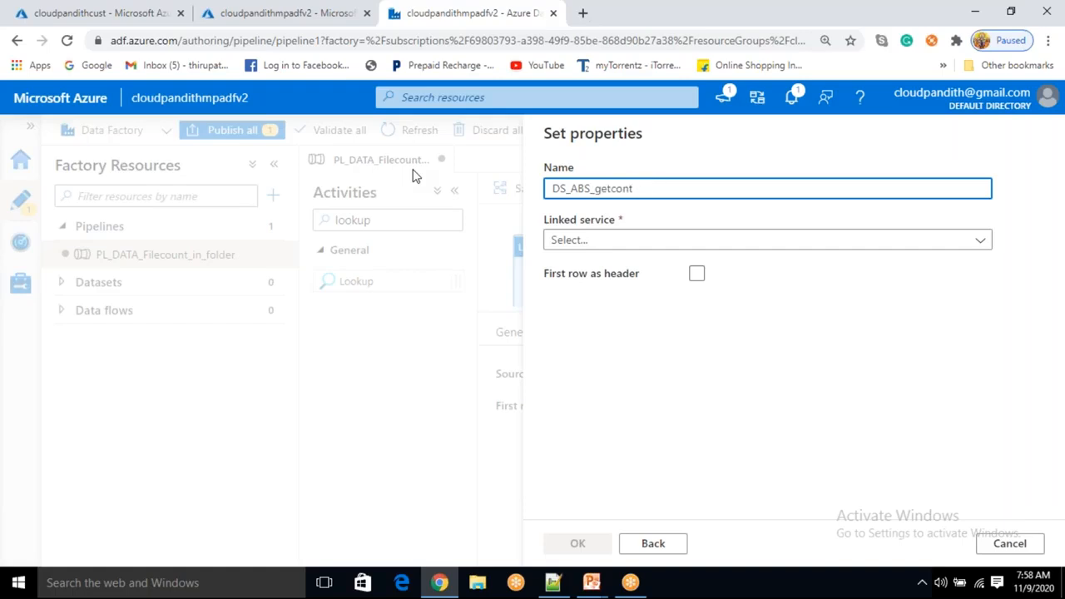
pyautogui.click(613, 238)
pyautogui.click(577, 346)
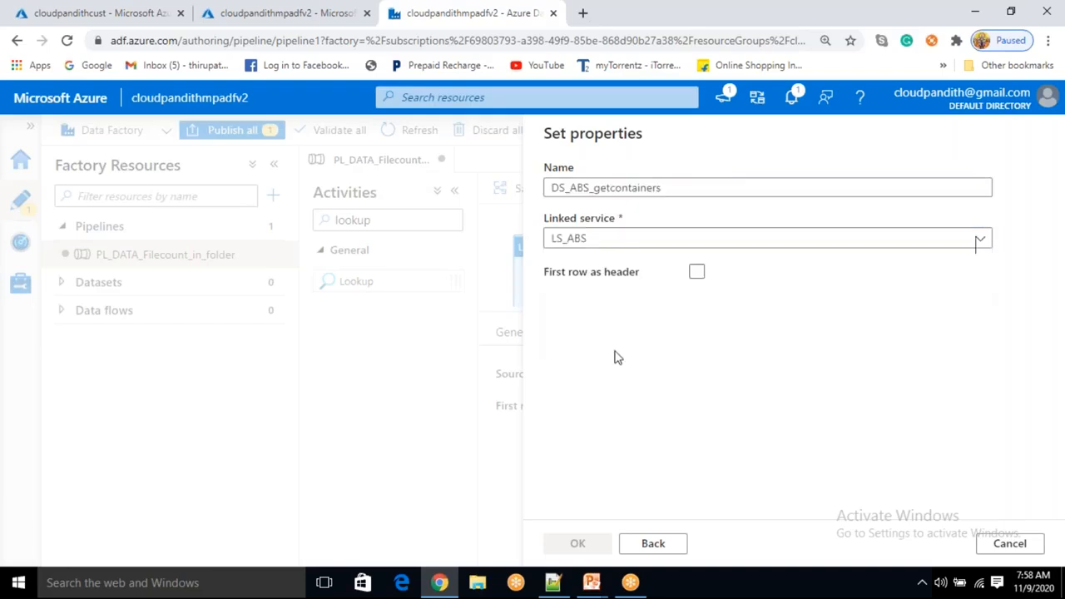
# Step: Point the dataset to Containersinfo.csv in the metadata container and create it with first row as header off
pyautogui.click(1004, 286)
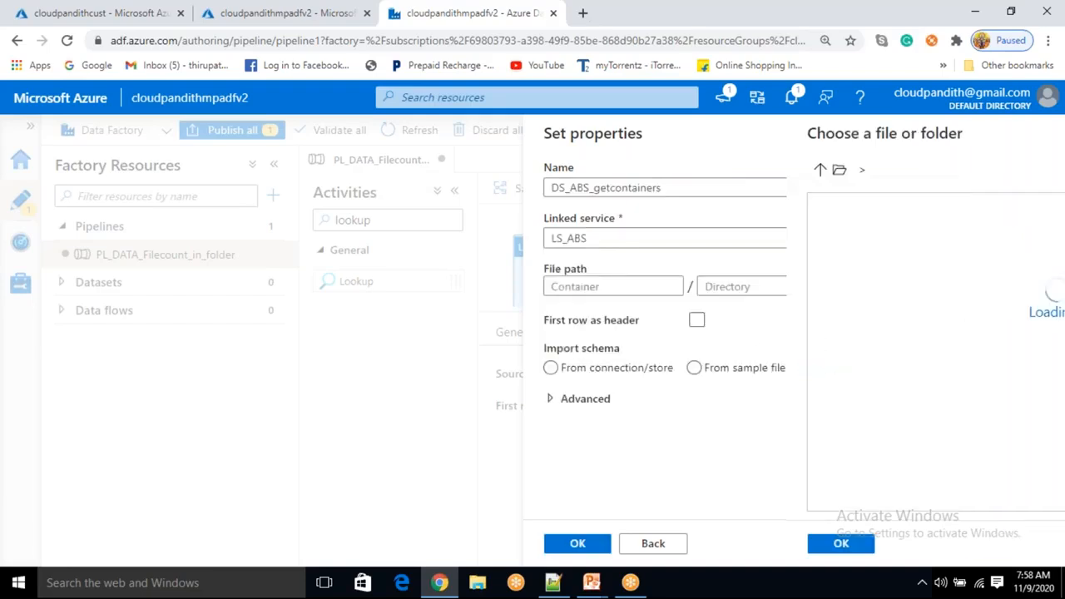
pyautogui.doubleClick(639, 305)
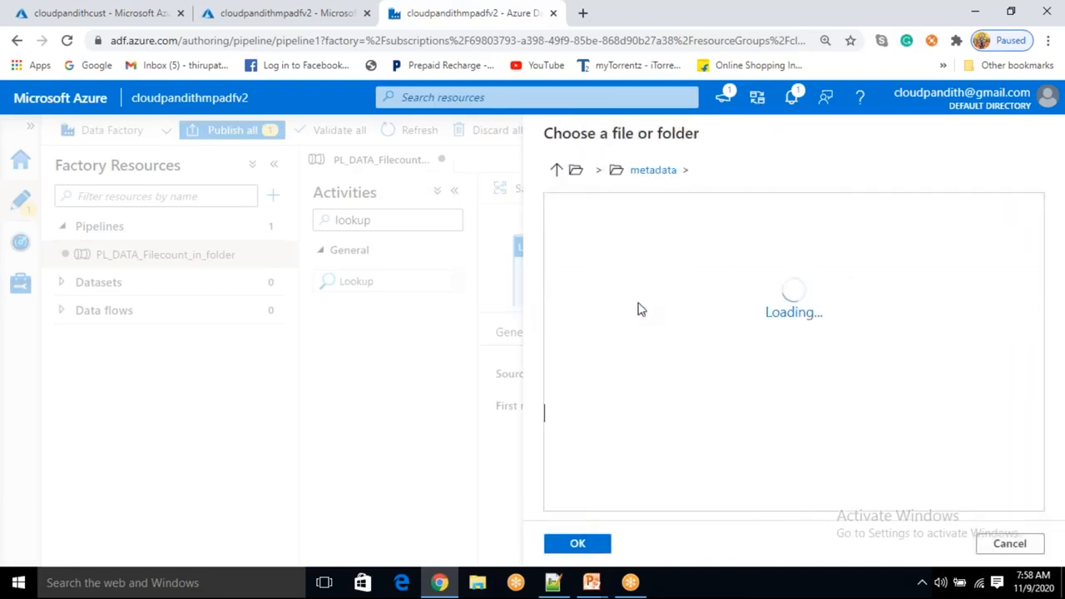
pyautogui.click(643, 243)
pyautogui.click(578, 542)
pyautogui.click(697, 323)
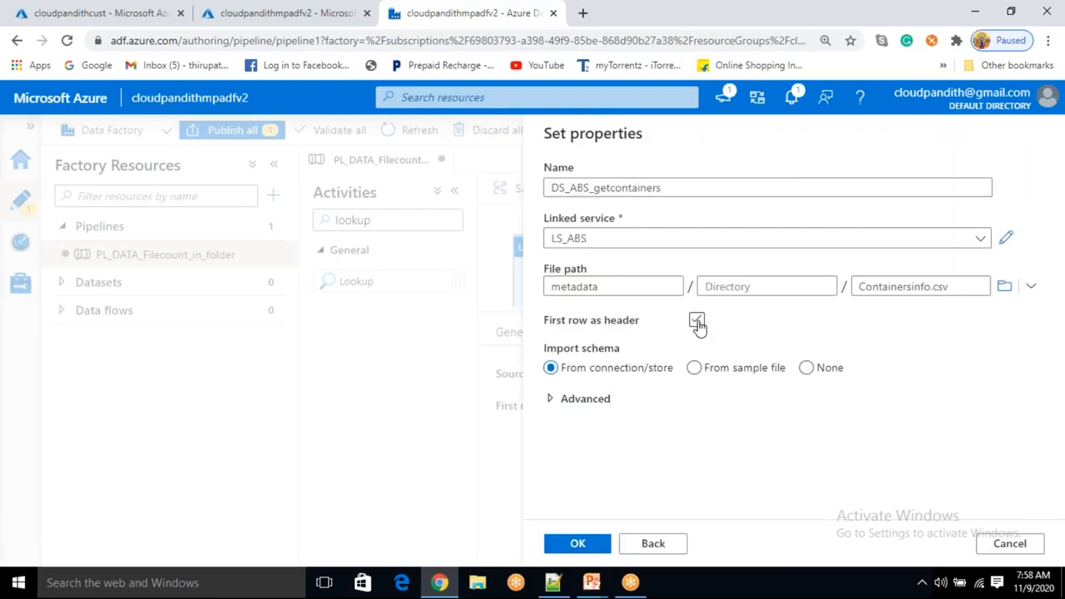
pyautogui.click(697, 321)
pyautogui.click(578, 543)
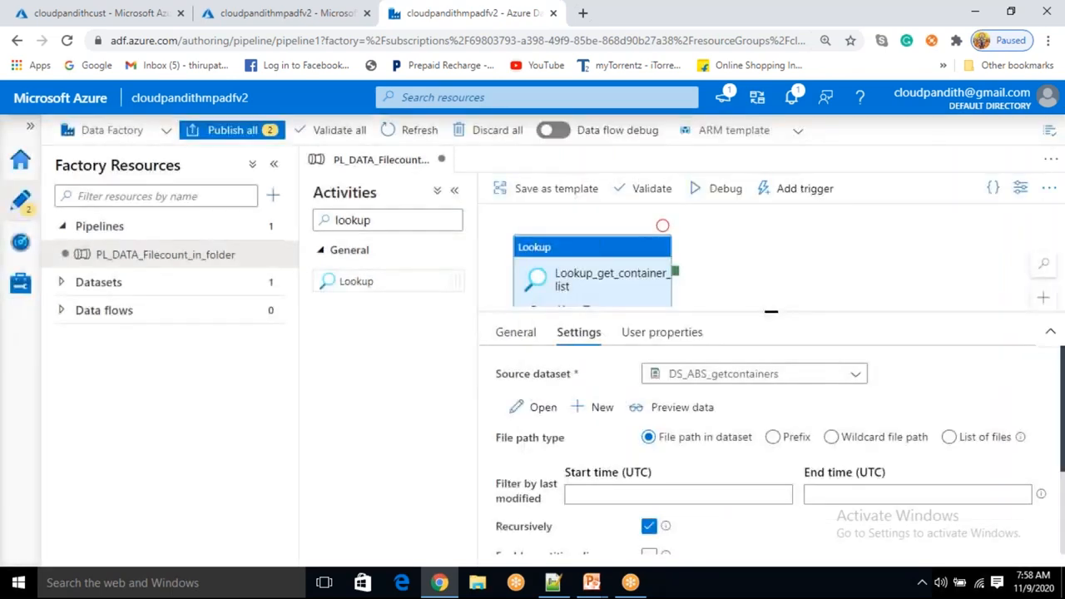
# Step: Preview the lookup's source data and turn off its First row only setting
pyautogui.click(679, 407)
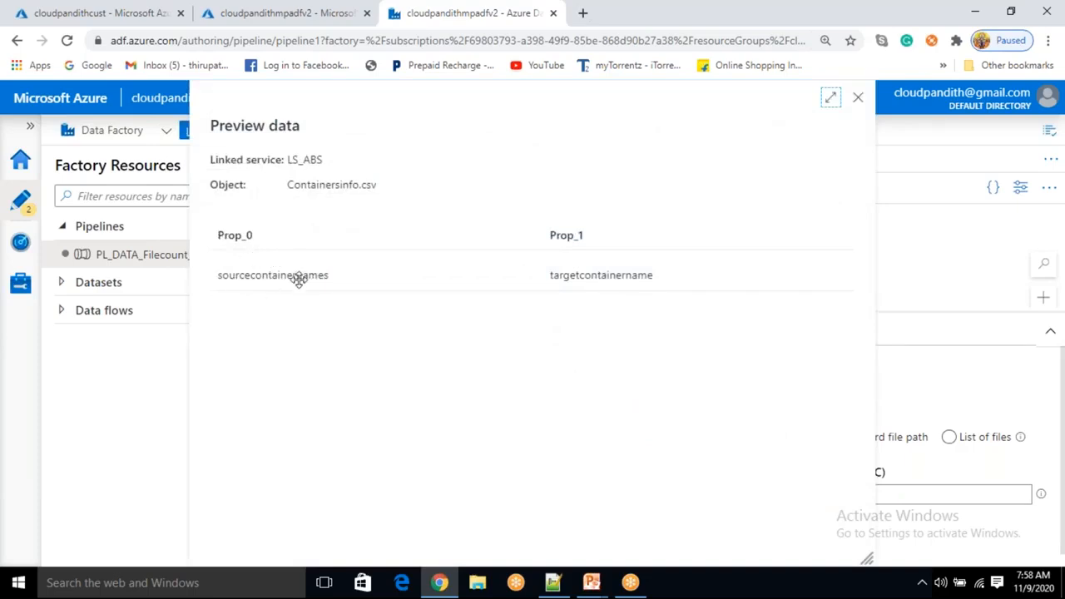
pyautogui.click(858, 100)
pyautogui.scroll(-3, 673, 475)
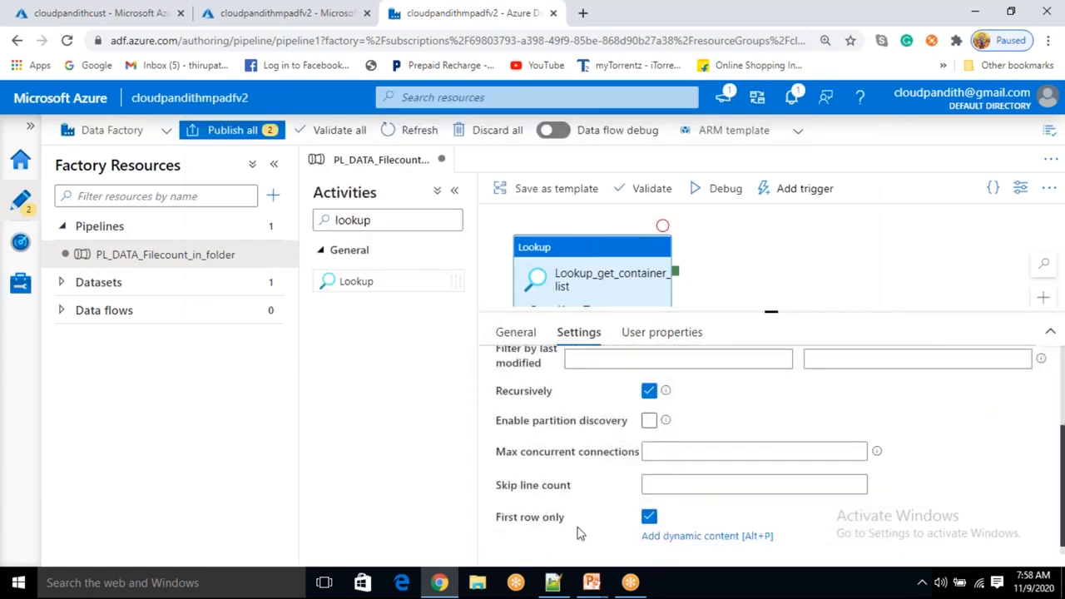
pyautogui.click(653, 521)
pyautogui.click(650, 518)
# Step: Preview the source data again to check which rows of Containersinfo.csv the lookup reads
pyautogui.scroll(3, 674, 466)
pyautogui.click(694, 411)
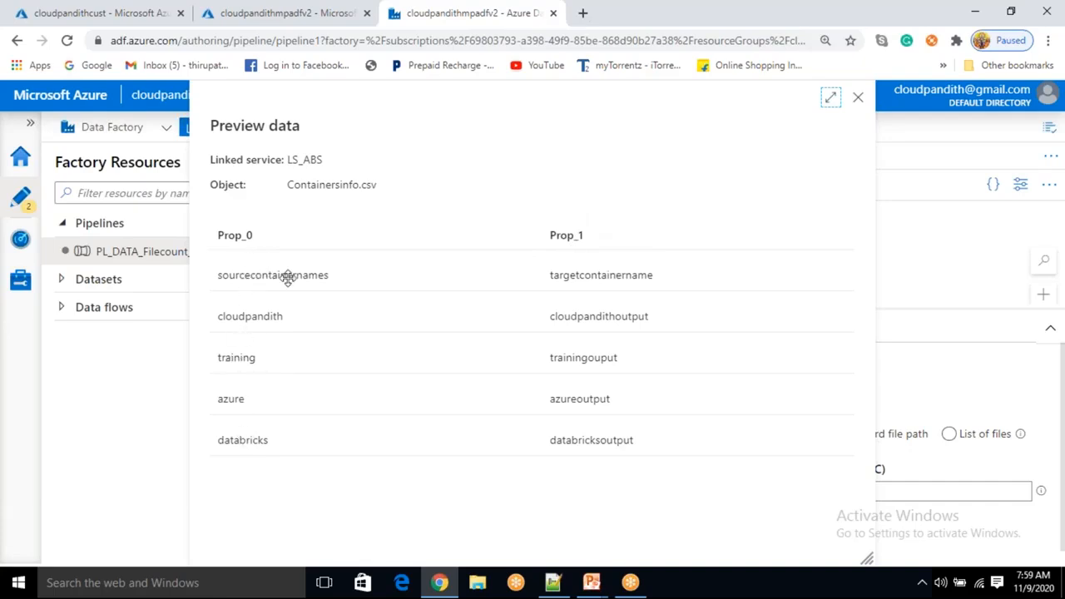
pyautogui.click(856, 101)
pyautogui.scroll(-3, 687, 470)
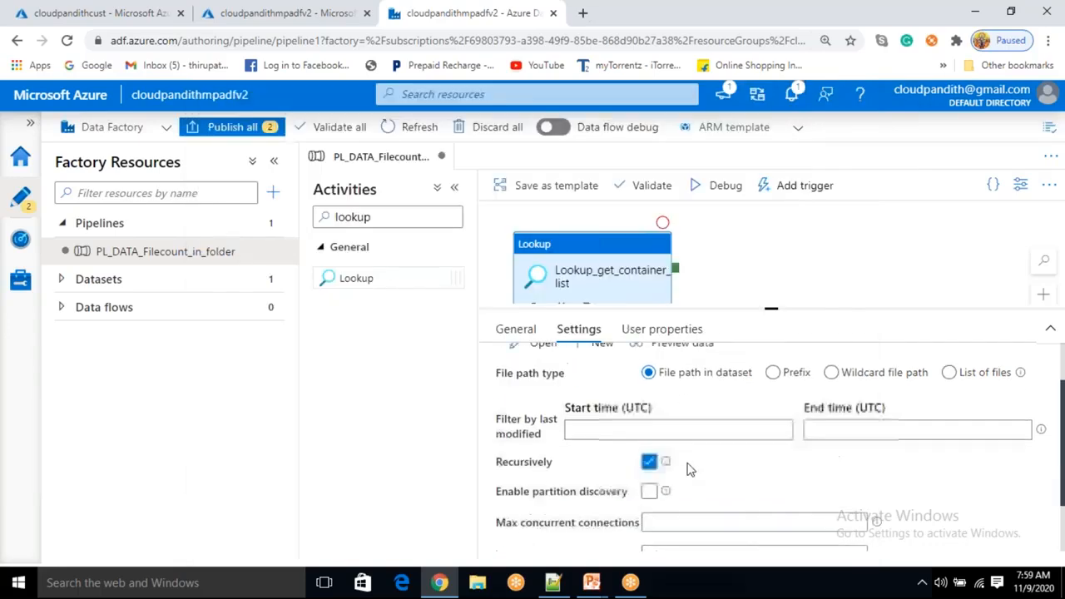
pyautogui.scroll(3, 688, 470)
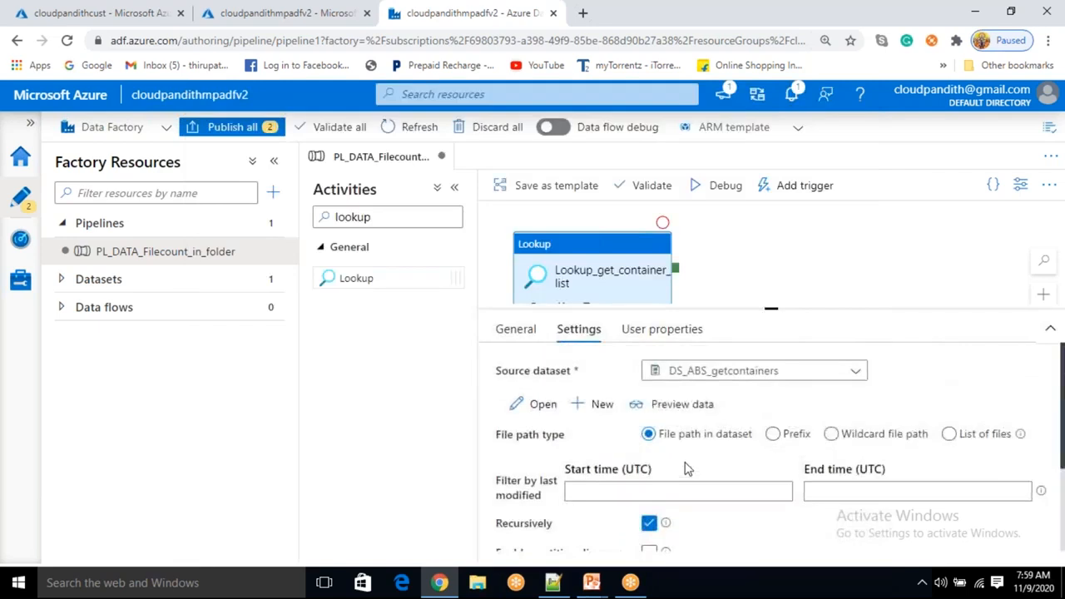
# Step: Open the DS_ABS_getcontainers dataset and turn on First row as header
pyautogui.click(524, 404)
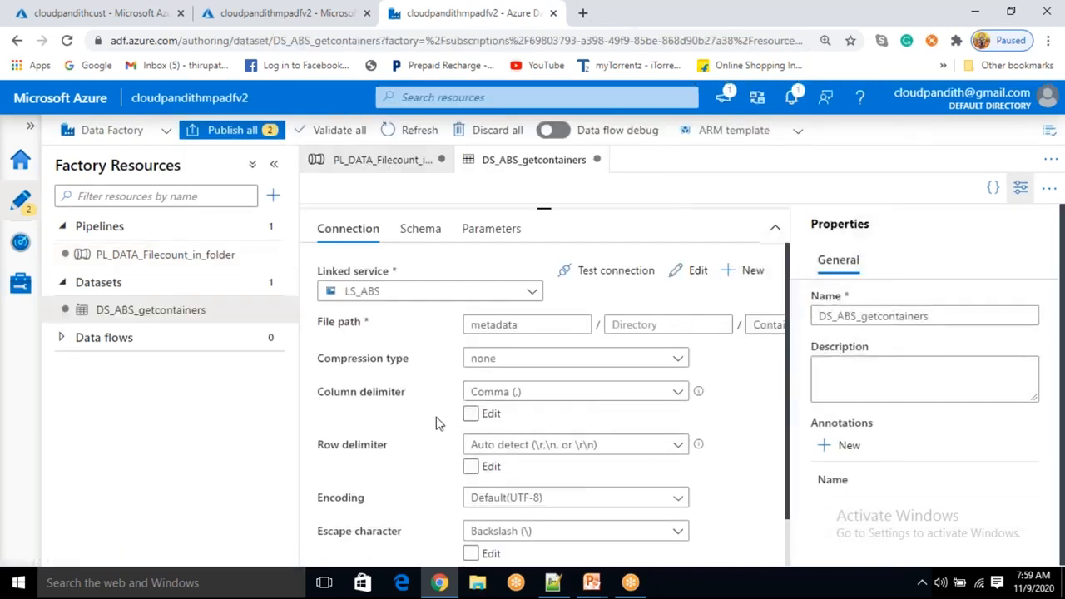
pyautogui.scroll(-1, 437, 426)
pyautogui.scroll(-1, 433, 433)
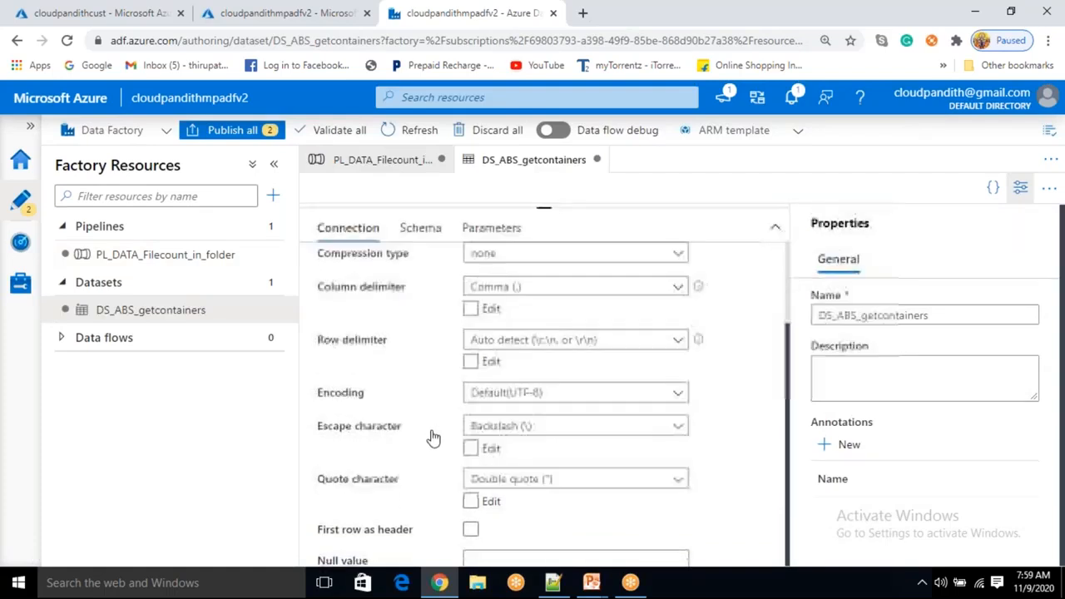
pyautogui.click(470, 531)
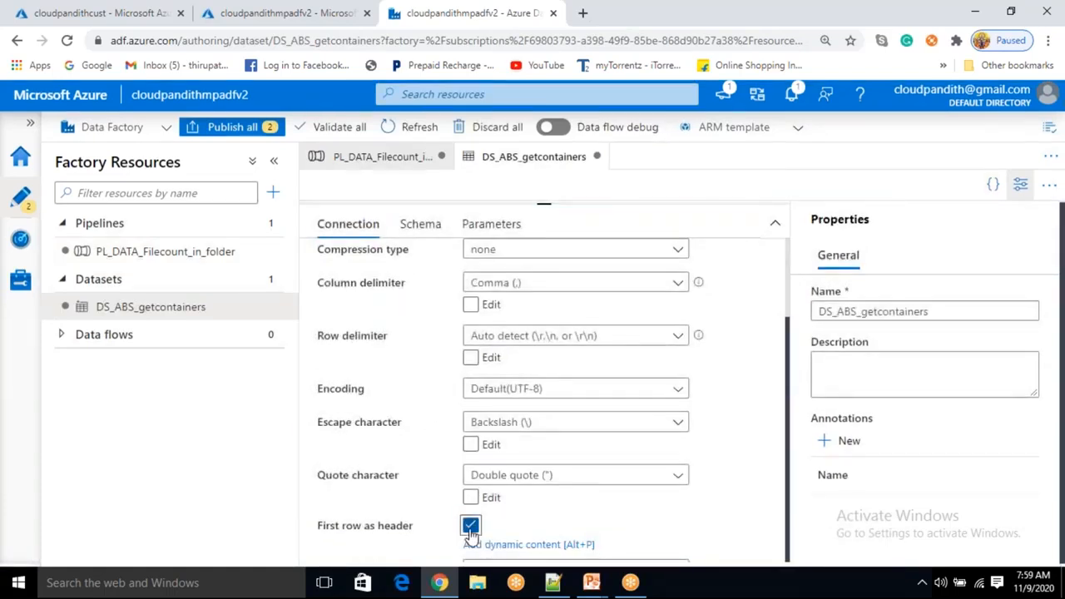
# Step: Return to the pipeline and preview the lookup's source data with the header setting applied
pyautogui.click(379, 160)
pyautogui.click(674, 407)
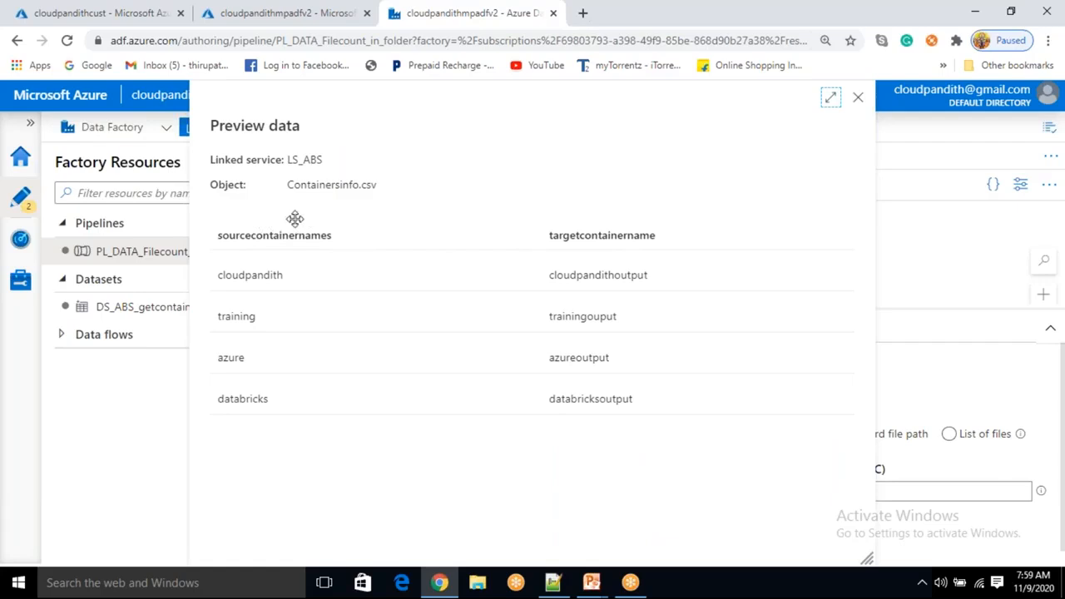
pyautogui.click(858, 98)
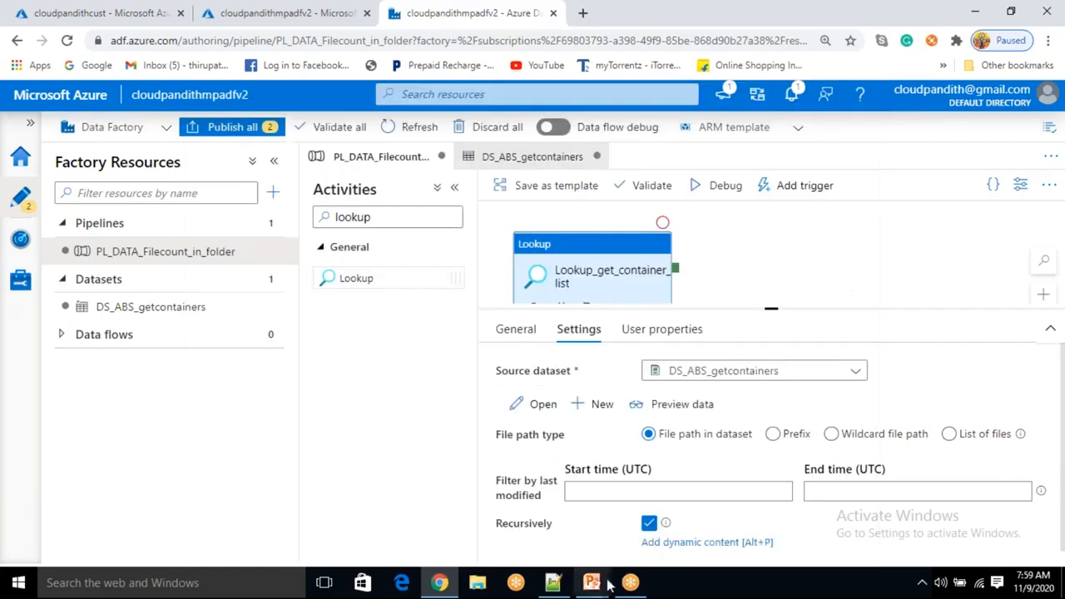
pyautogui.moveTo(593, 583)
pyautogui.click(670, 516)
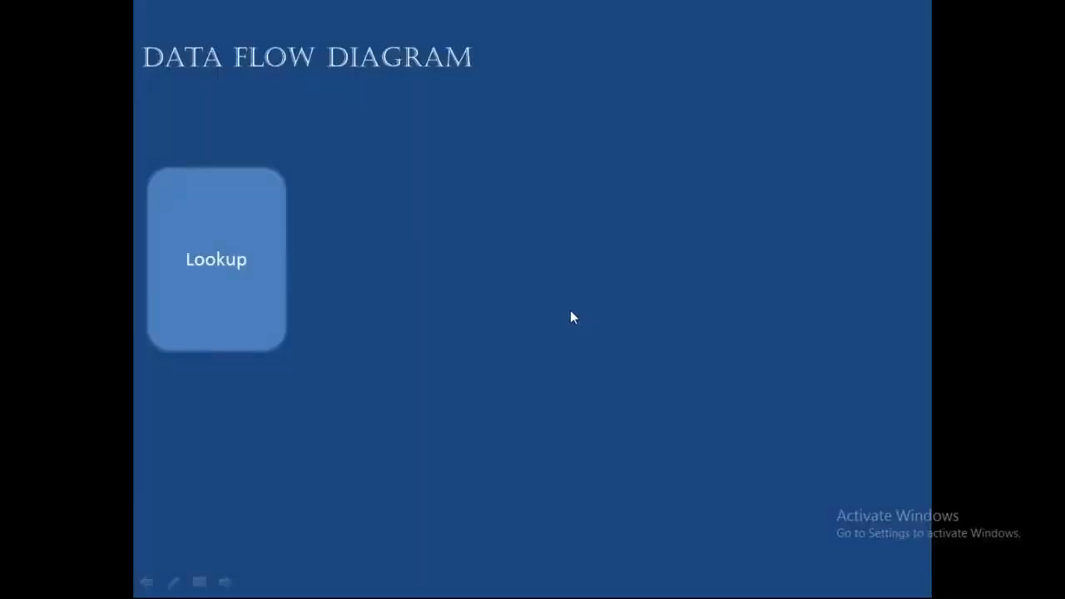
pyautogui.click(351, 310)
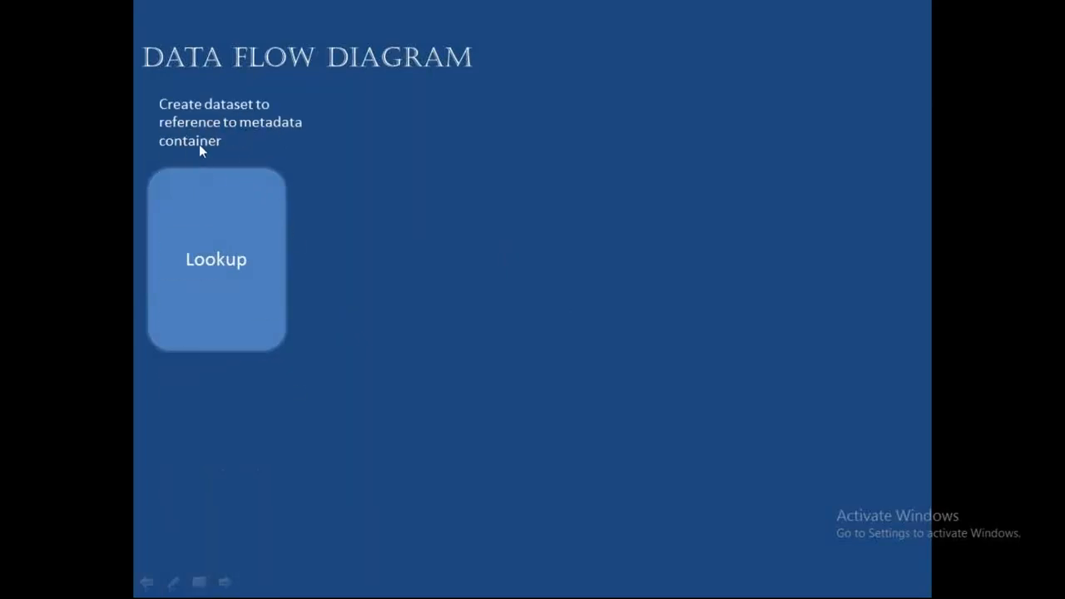
pyautogui.click(197, 236)
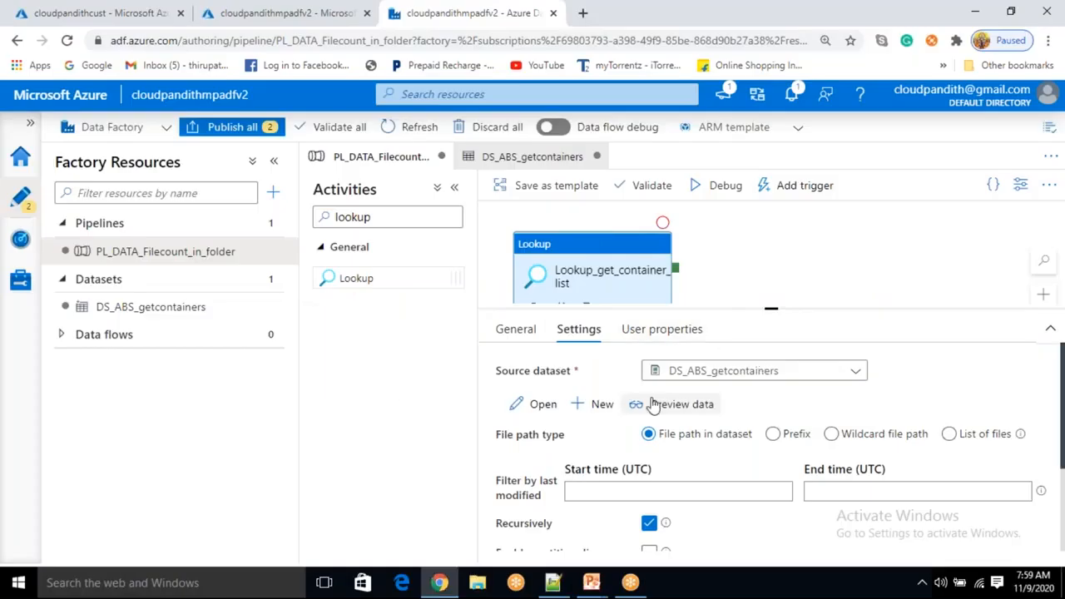
# Step: Preview the lookup's source data once more to examine the source and target container pairs, and close the preview
pyautogui.click(667, 406)
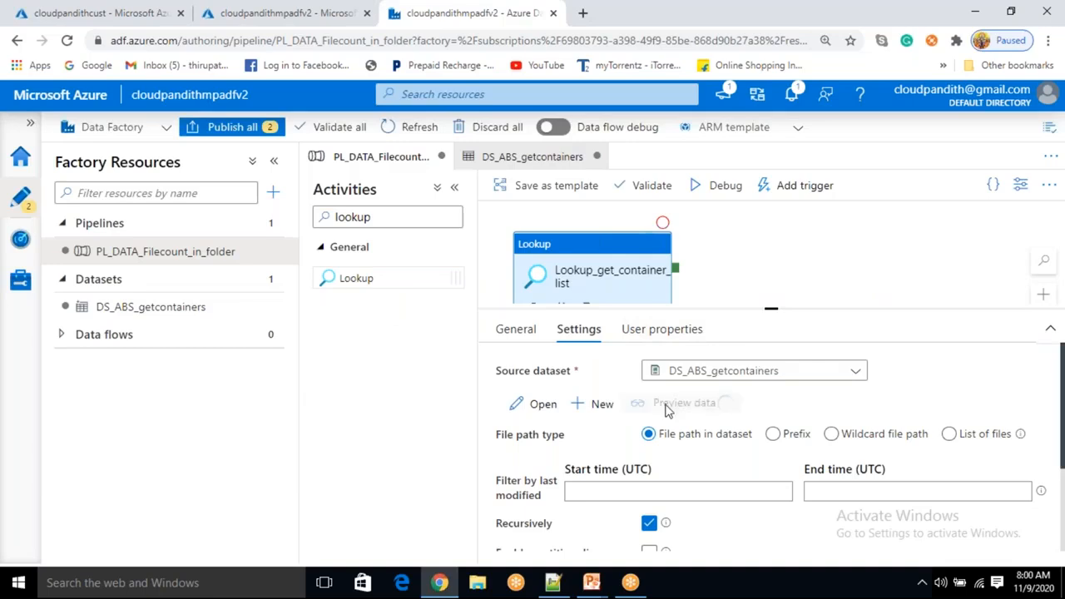
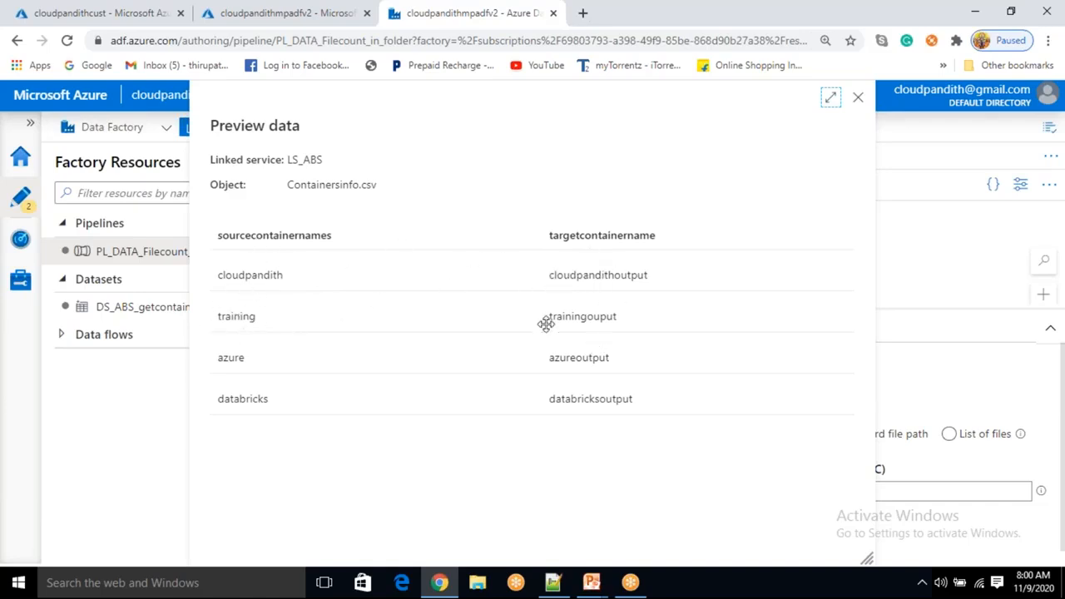
pyautogui.click(858, 100)
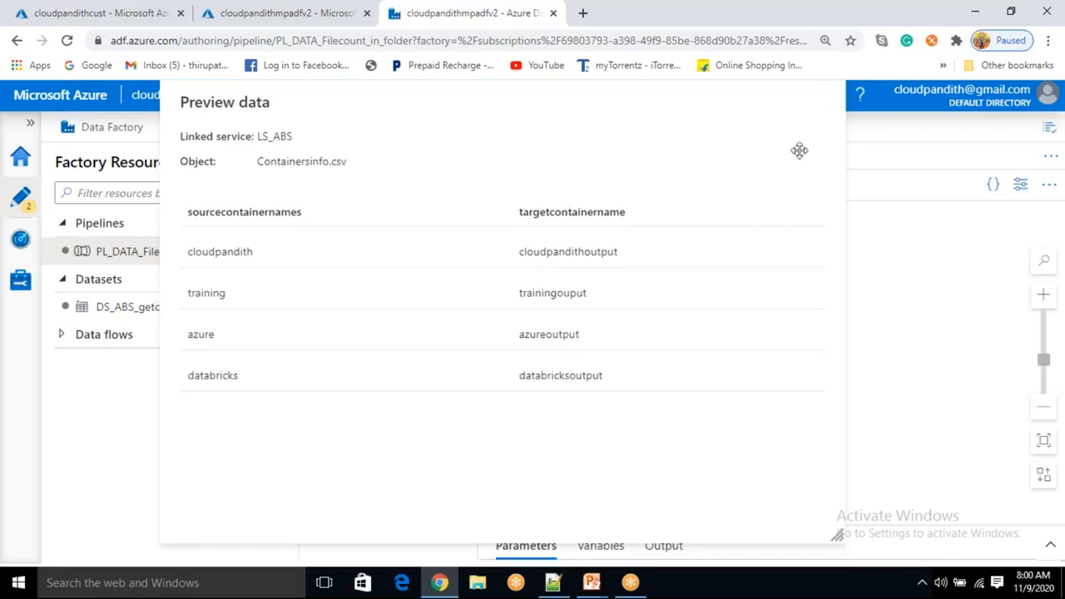
pyautogui.hotkey('ctrl', '-')
pyautogui.hotkey('ctrl', '-')
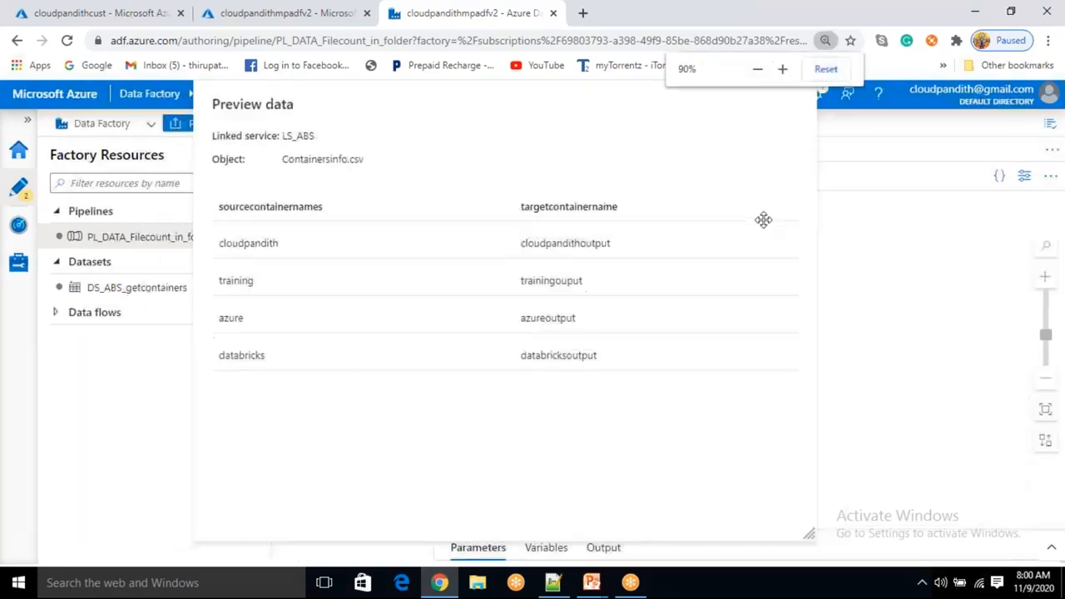
pyautogui.hotkey('ctrl', '-')
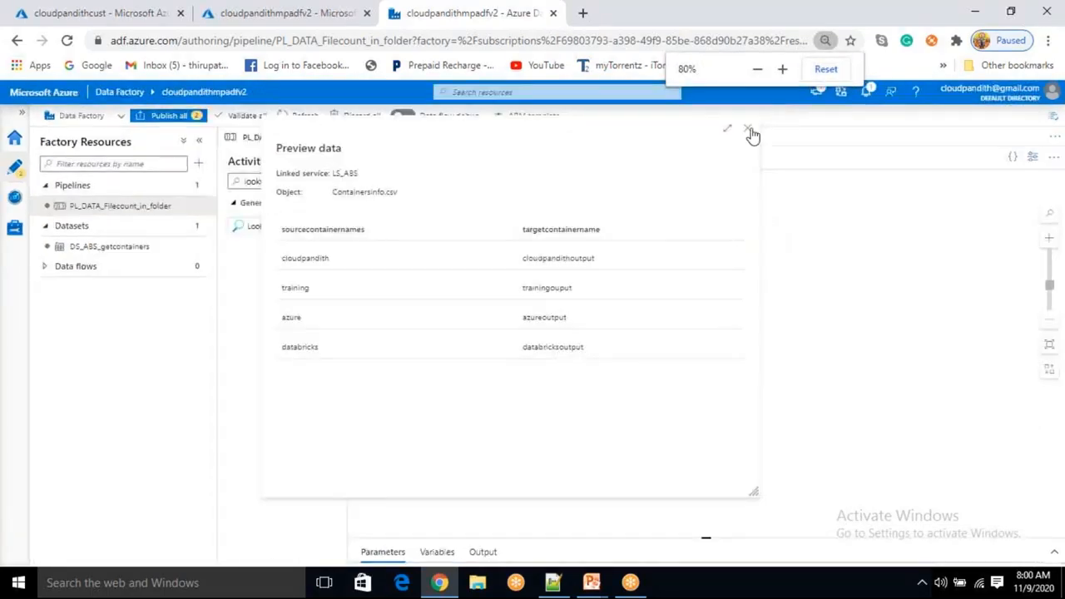
pyautogui.click(749, 132)
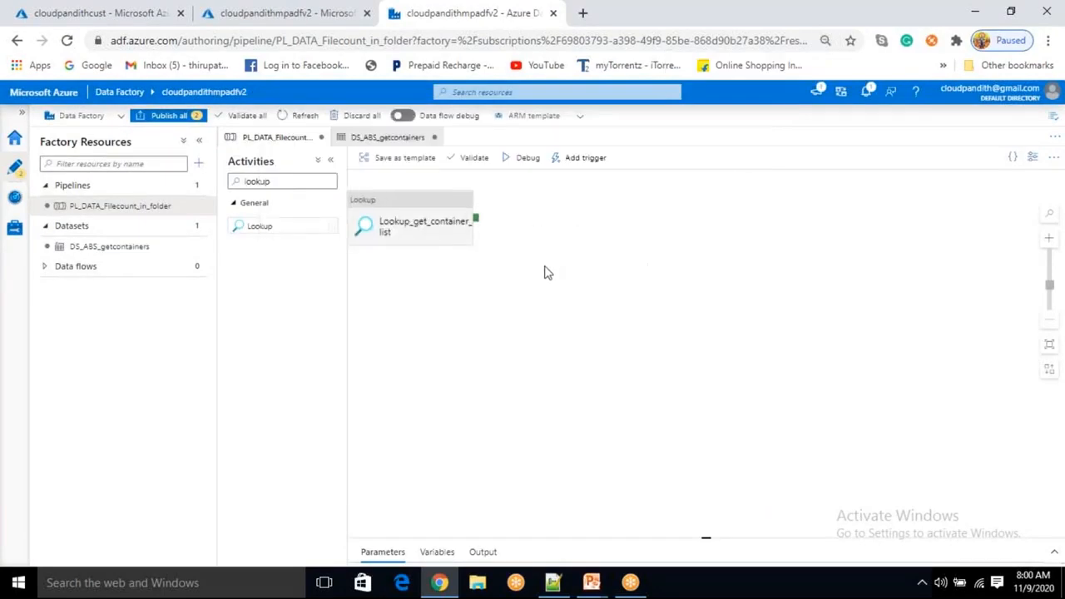
# Step: Enlarge the pipeline canvas, collapse the Factory Resources pane, and move the Lookup_get_container_list activity towards the canvas's upper-left corner
pyautogui.click(440, 221)
pyautogui.hotkey('ctrl', '+')
pyautogui.hotkey('ctrl', '+')
pyautogui.hotkey('ctrl', '+')
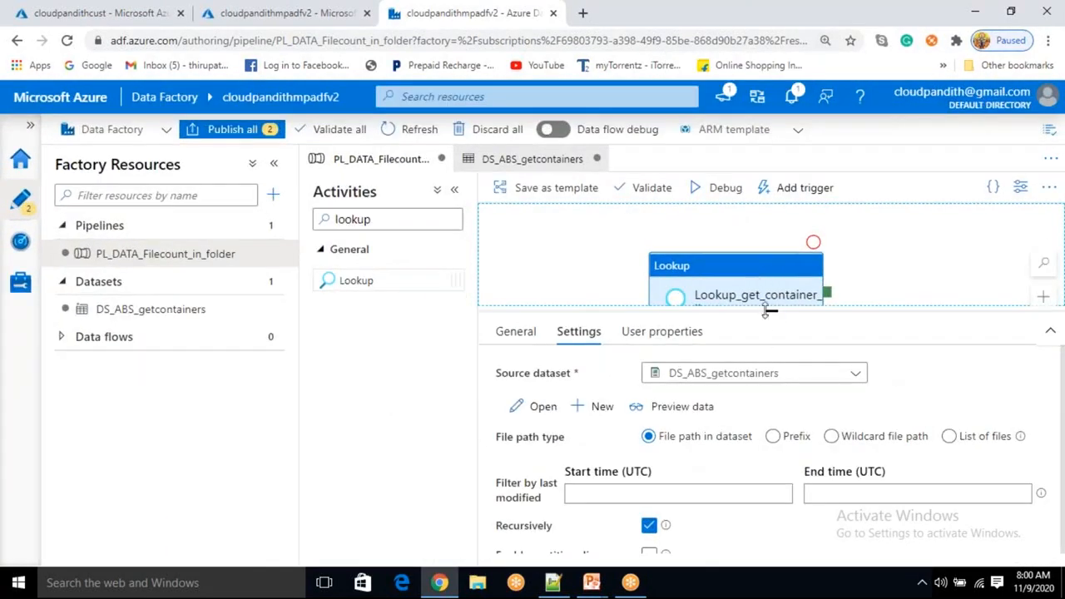
pyautogui.moveTo(767, 312); pyautogui.dragTo(769, 391)
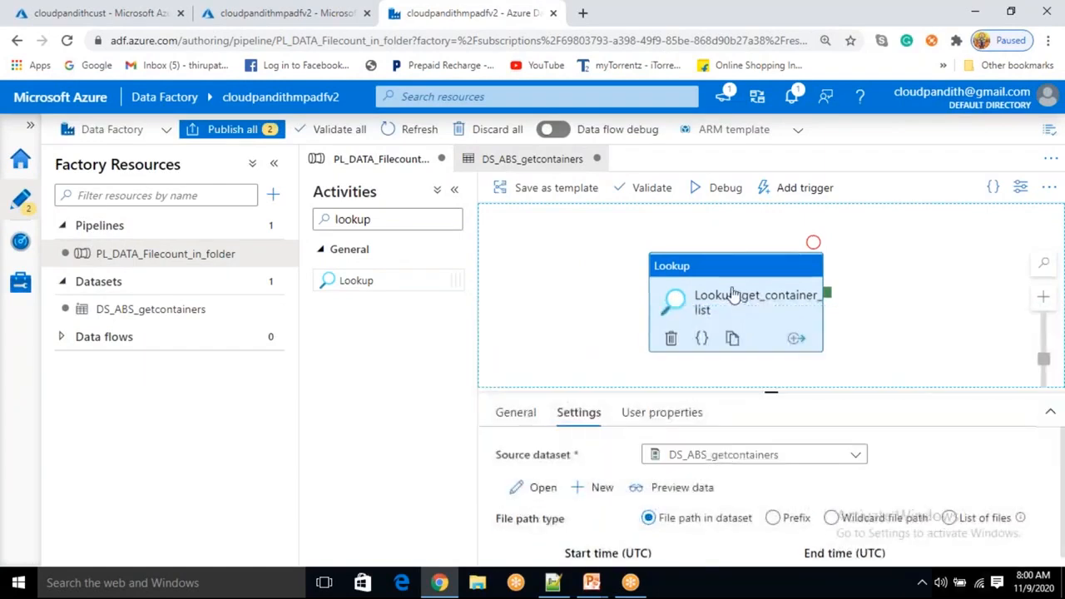
pyautogui.click(273, 164)
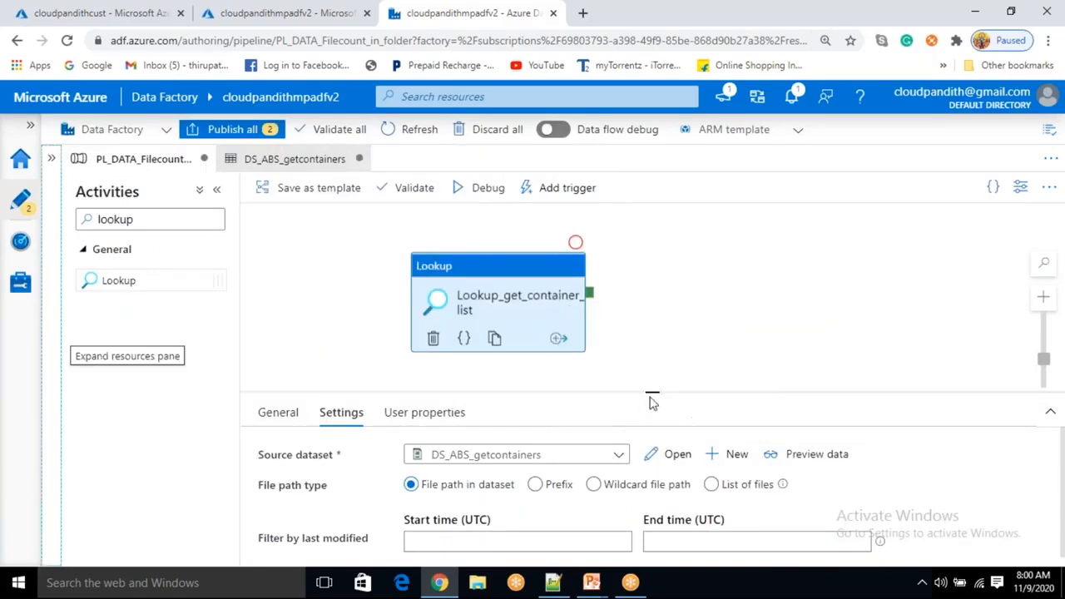
pyautogui.moveTo(500, 271); pyautogui.dragTo(412, 242)
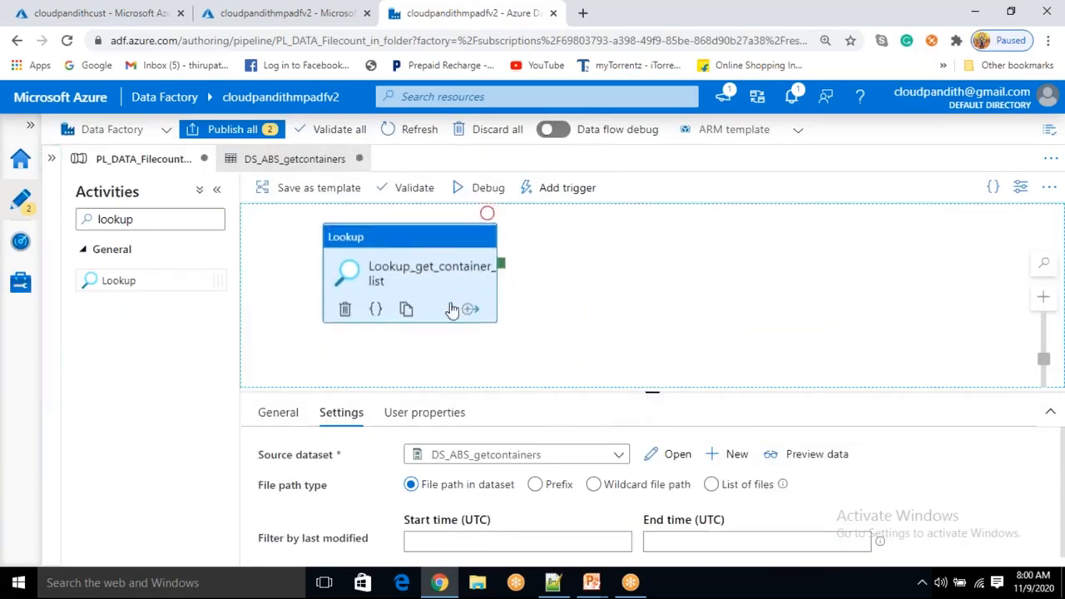
pyautogui.moveTo(591, 582)
pyautogui.click(666, 508)
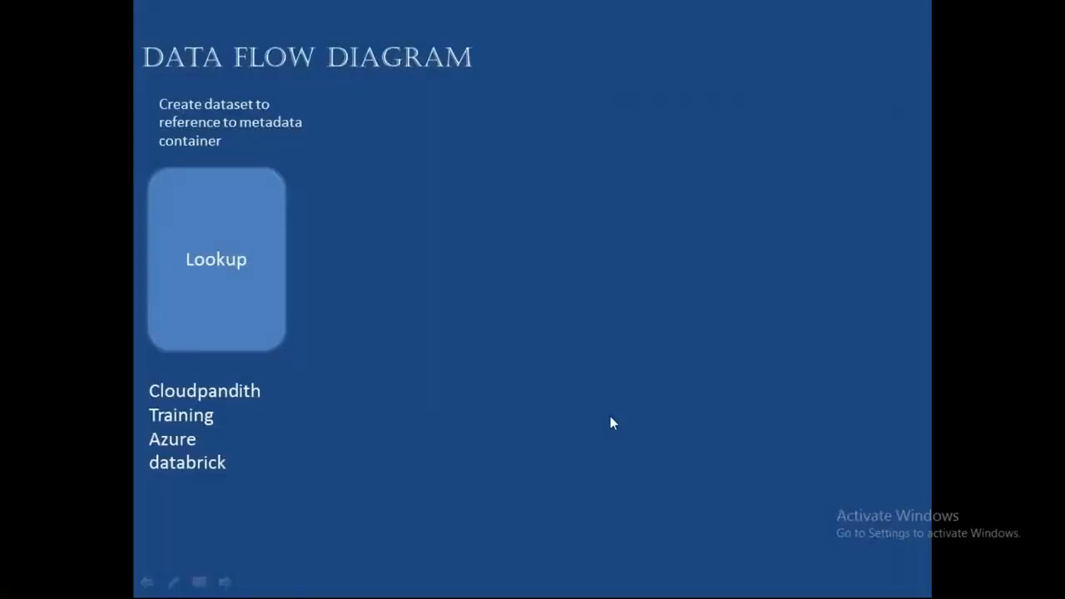
pyautogui.click(610, 417)
pyautogui.click(606, 405)
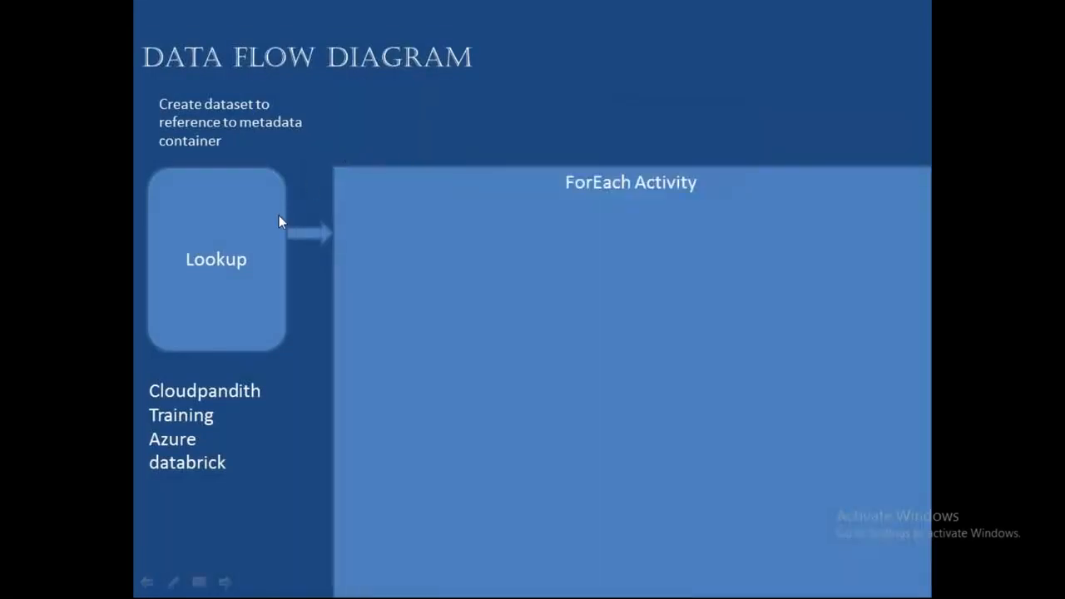
pyautogui.click(690, 217)
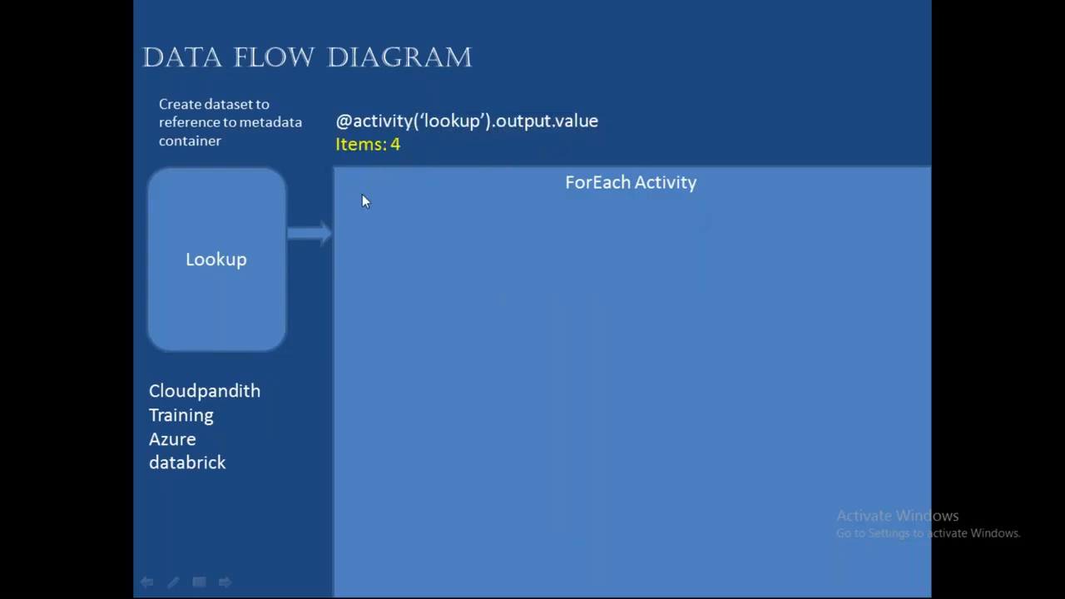
pyautogui.hotkey('alt', 'Tab')
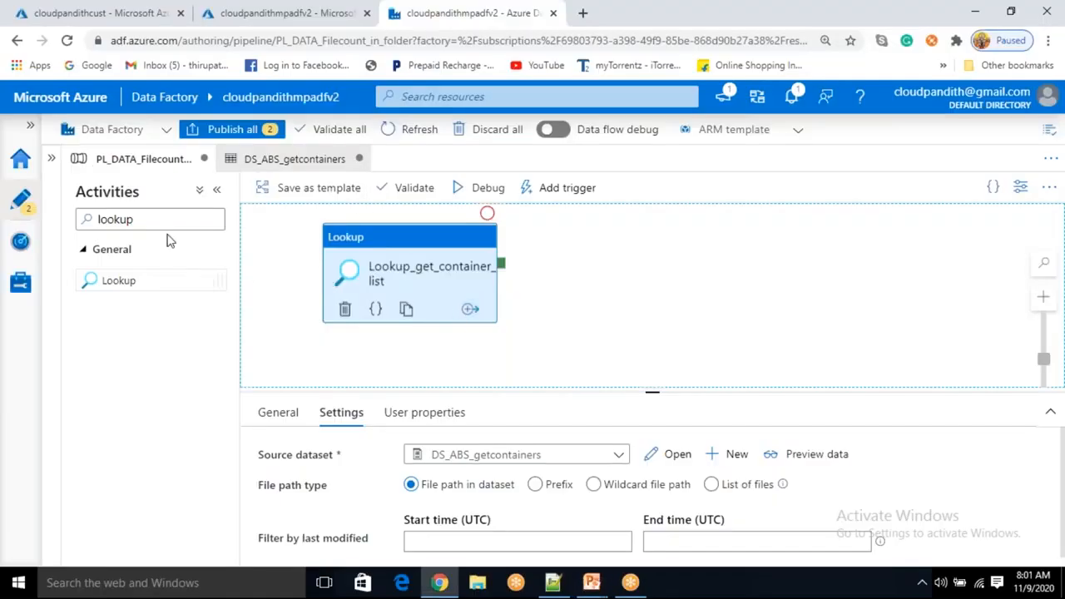
# Step: Add a ForEach activity beside the lookup and connect the lookup's success output to it
pyautogui.moveTo(162, 220); pyautogui.dragTo(100, 218)
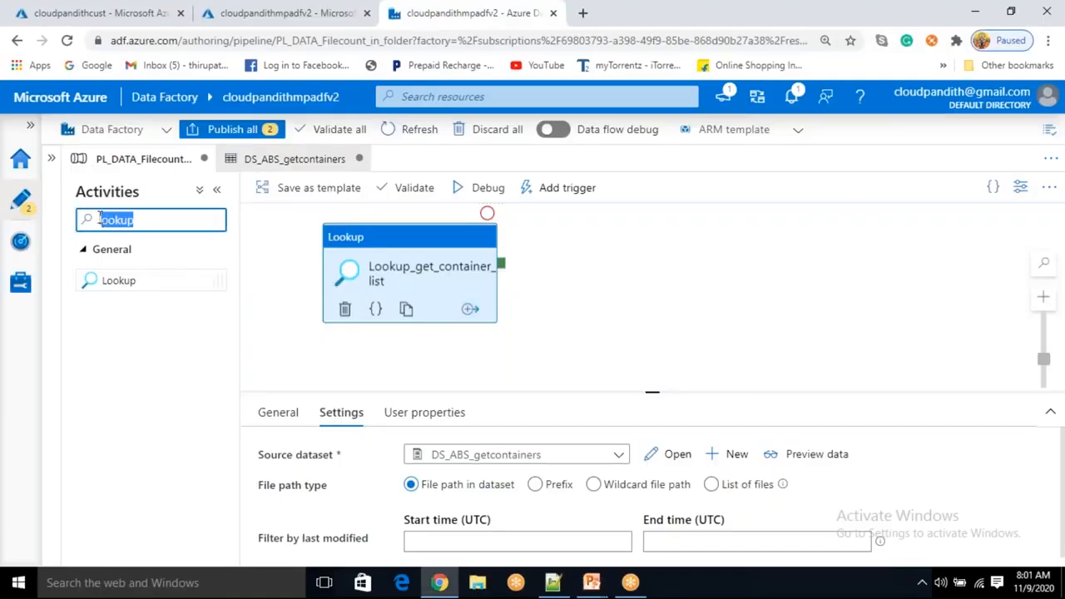
pyautogui.press('BackSpace')
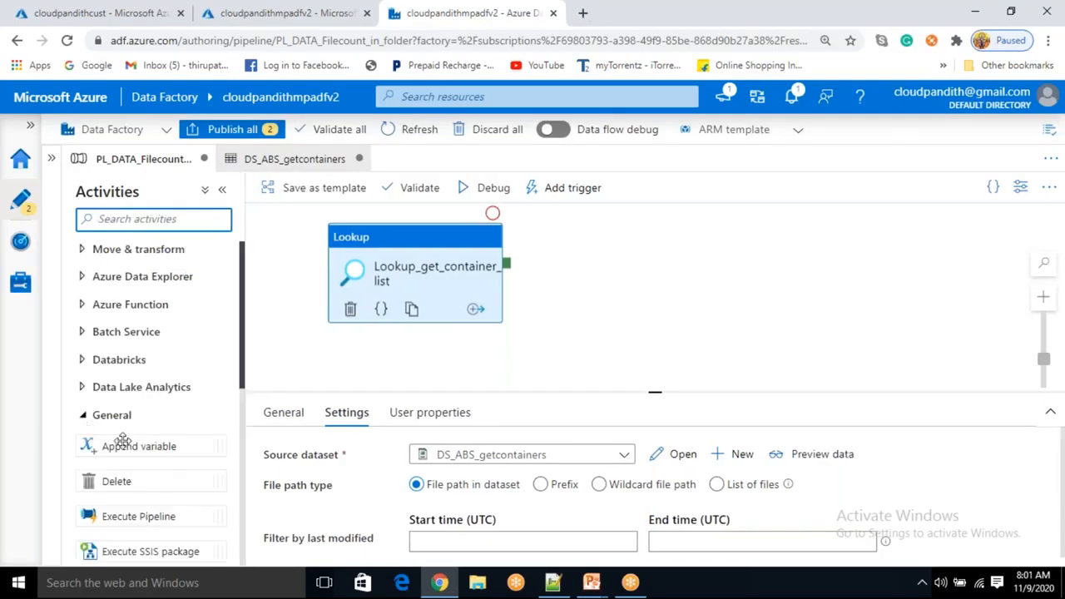
pyautogui.scroll(-3, 133, 392)
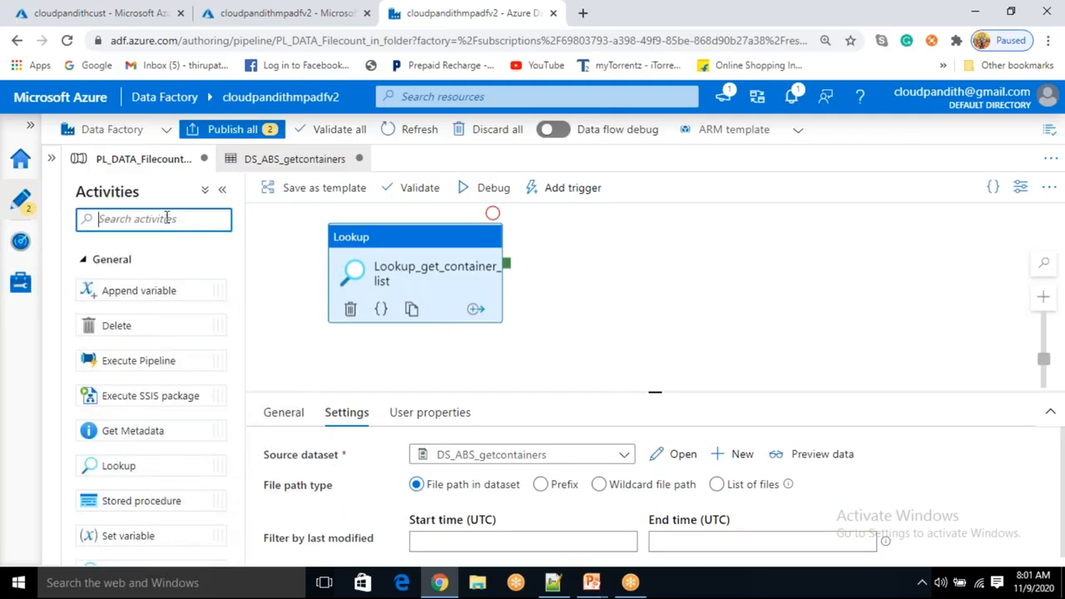
pyautogui.write('forea')
pyautogui.moveTo(124, 276); pyautogui.dragTo(658, 273)
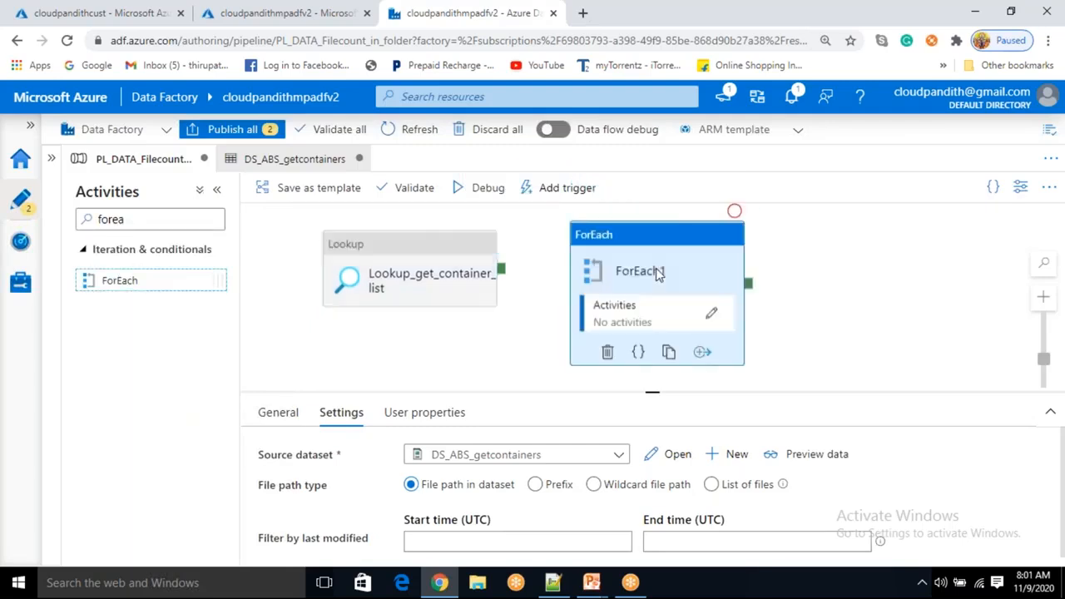
pyautogui.moveTo(507, 270); pyautogui.dragTo(643, 278)
# Step: Rename the ForEach activity to ForEach_container
pyautogui.click(643, 279)
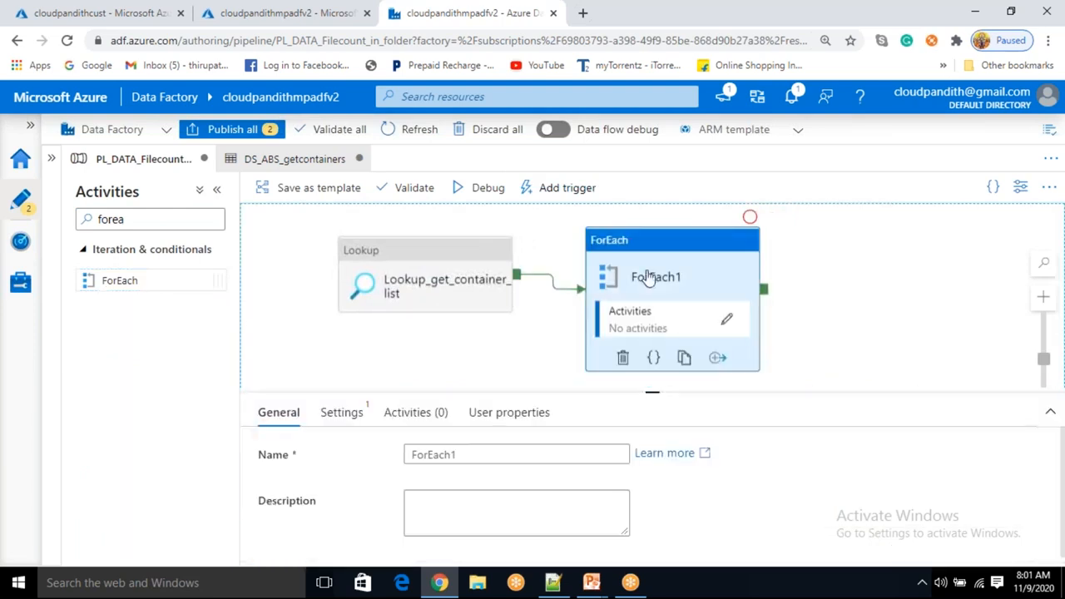
pyautogui.click(483, 454)
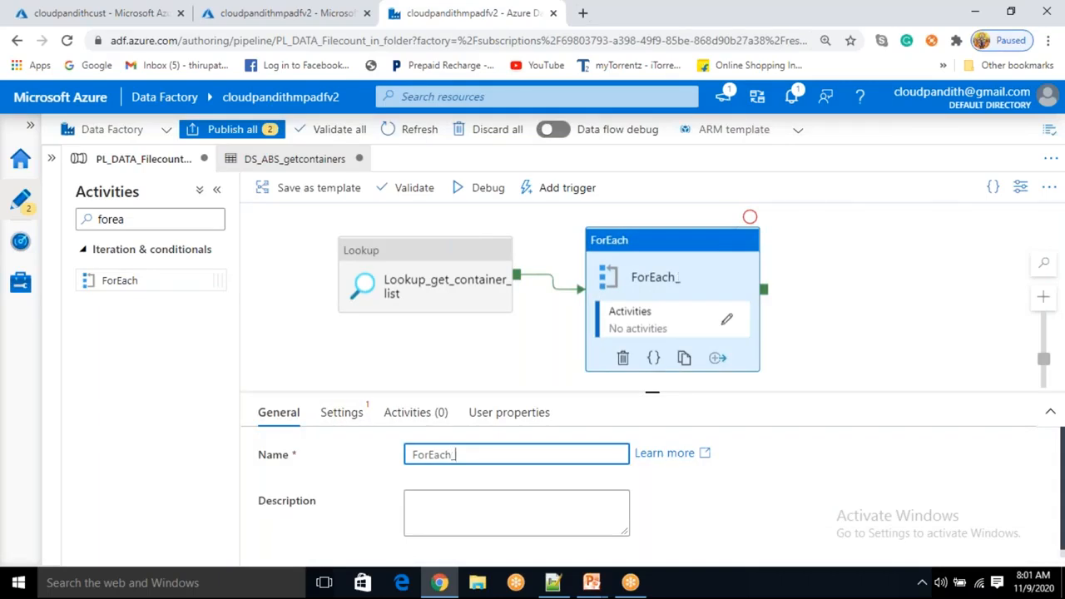
pyautogui.write('_container')
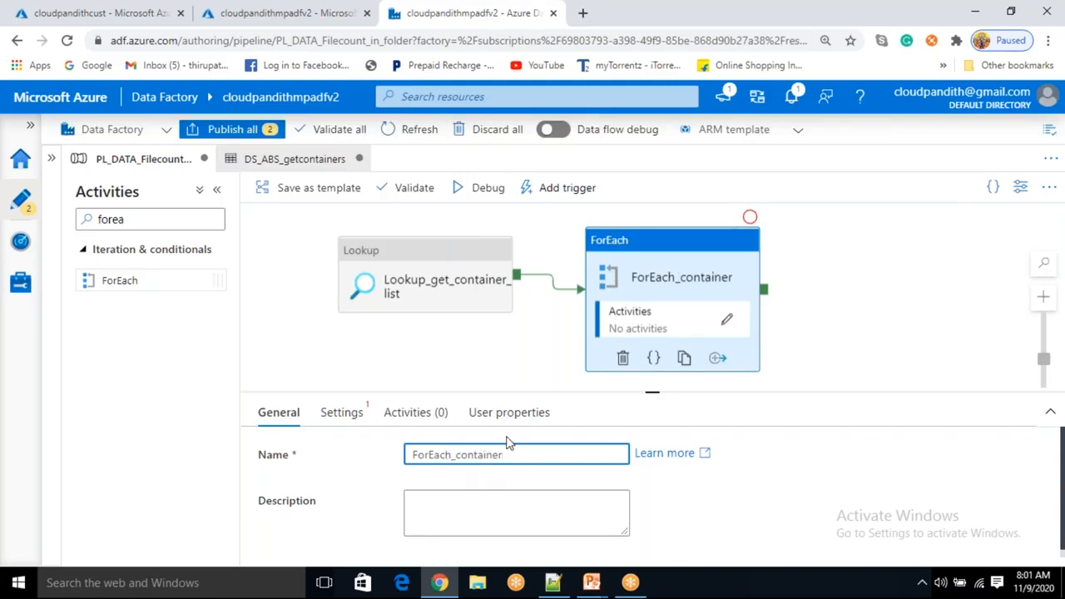
# Step: Turn on Sequential execution in the ForEach_container settings
pyautogui.click(348, 416)
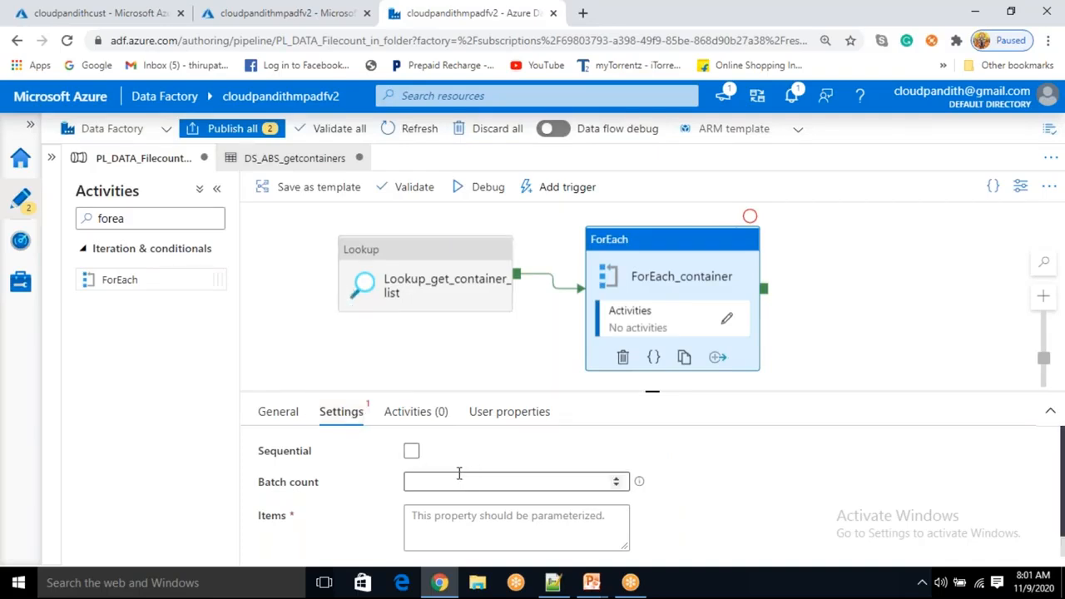
pyautogui.click(411, 451)
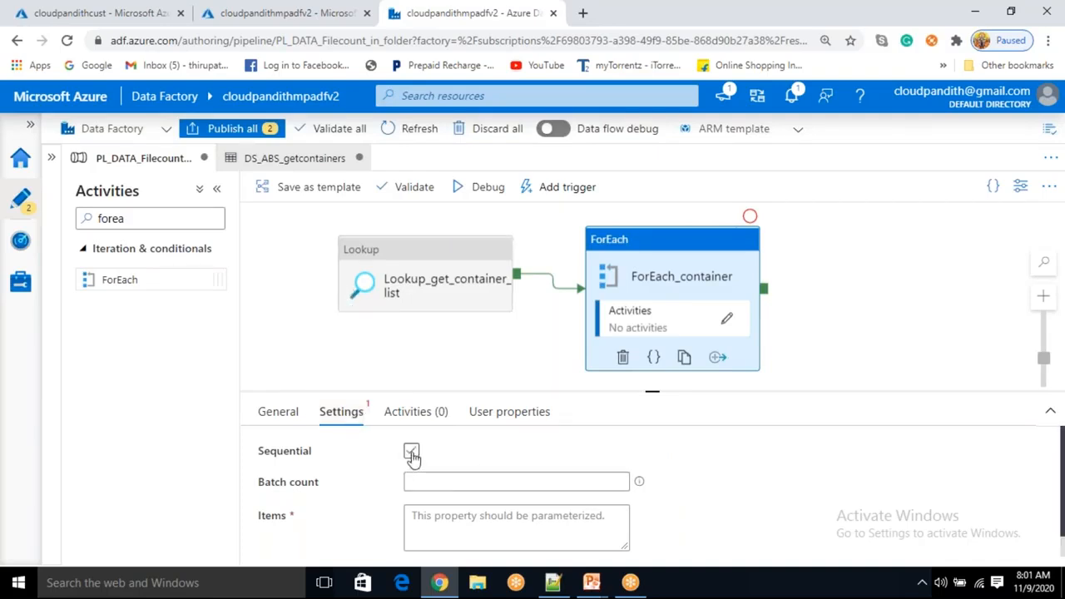
pyautogui.click(412, 454)
pyautogui.click(412, 454)
pyautogui.click(411, 452)
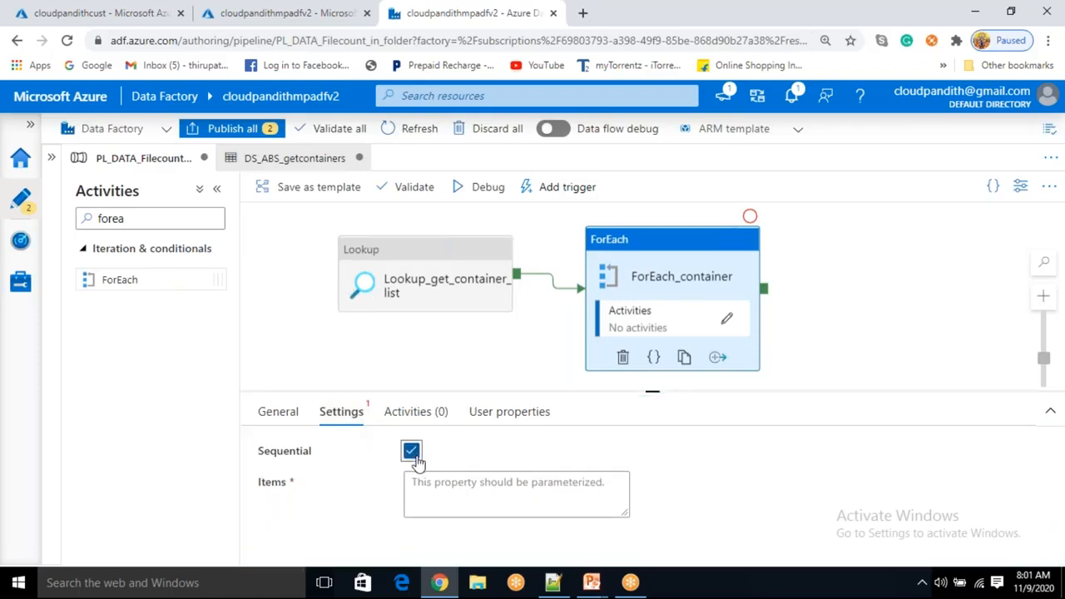
pyautogui.click(447, 488)
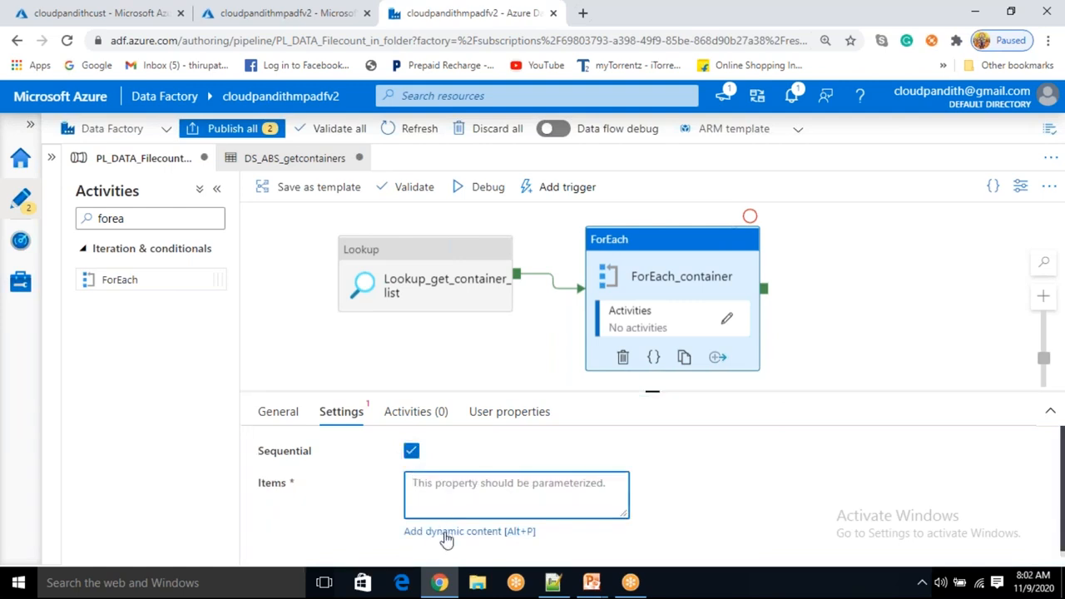
pyautogui.click(447, 534)
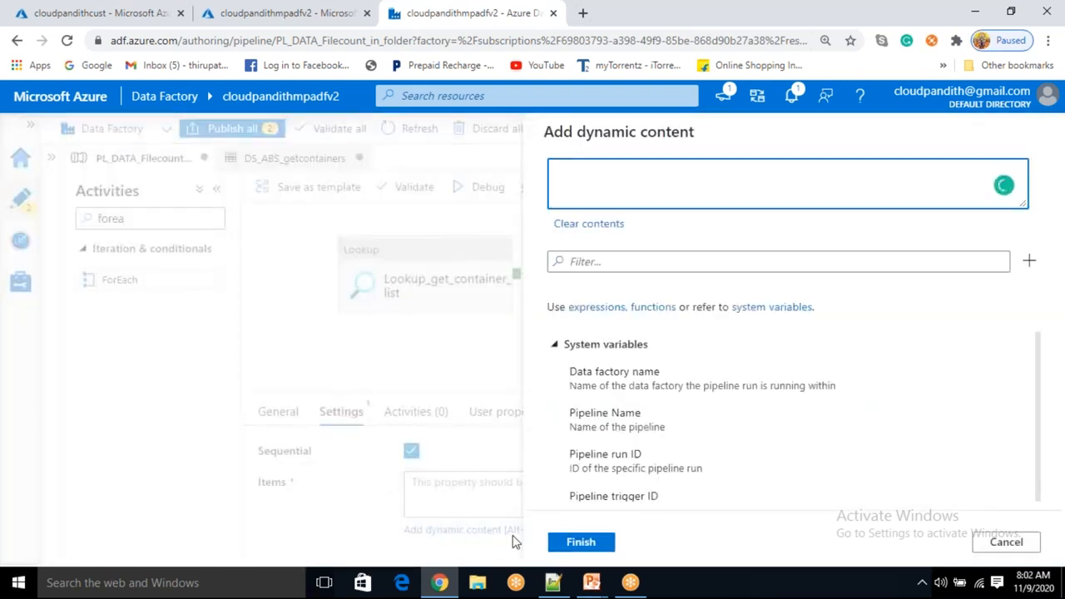
pyautogui.click(994, 542)
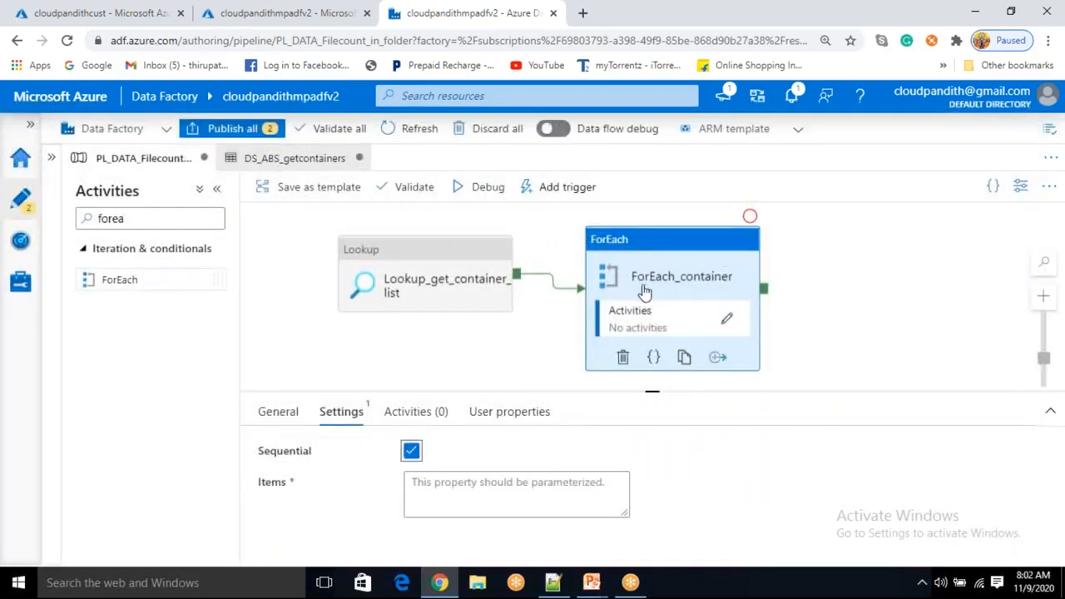
pyautogui.click(432, 499)
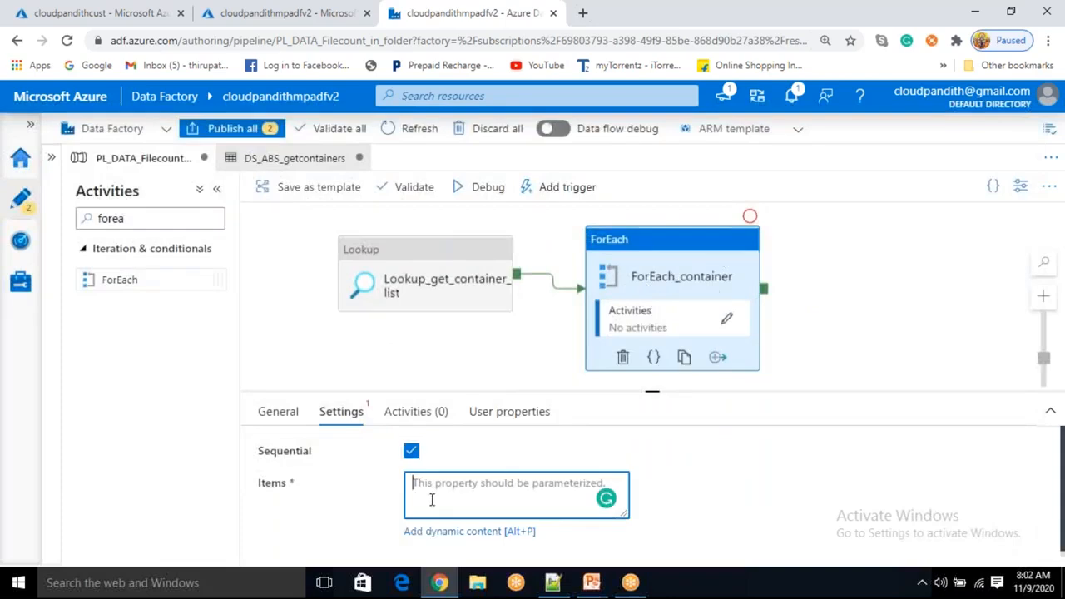
pyautogui.click(436, 533)
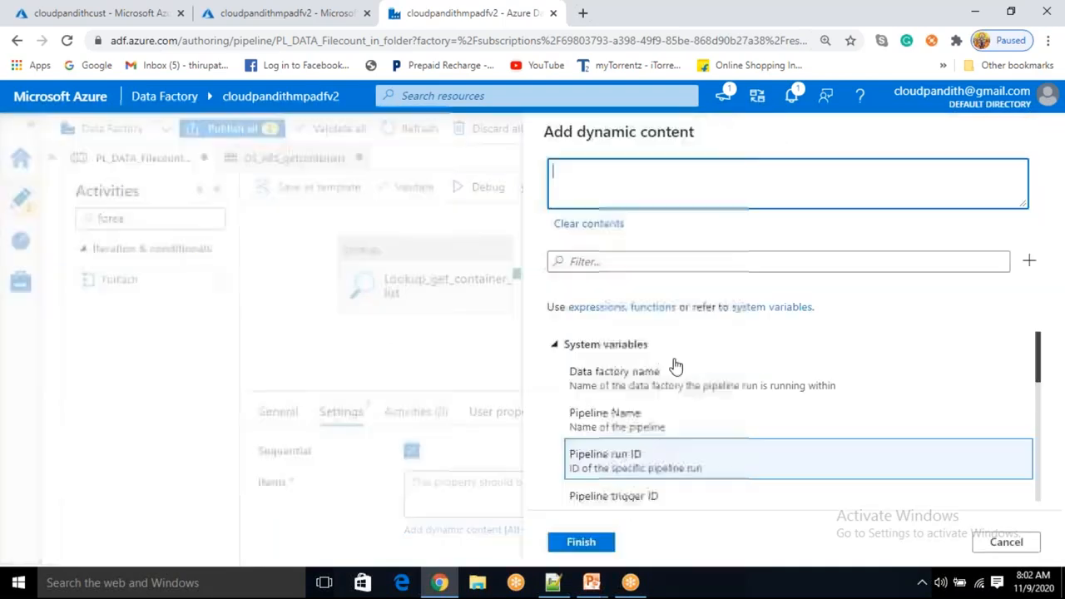
pyautogui.scroll(-8, 682, 400)
pyautogui.scroll(-2, 633, 416)
pyautogui.click(628, 492)
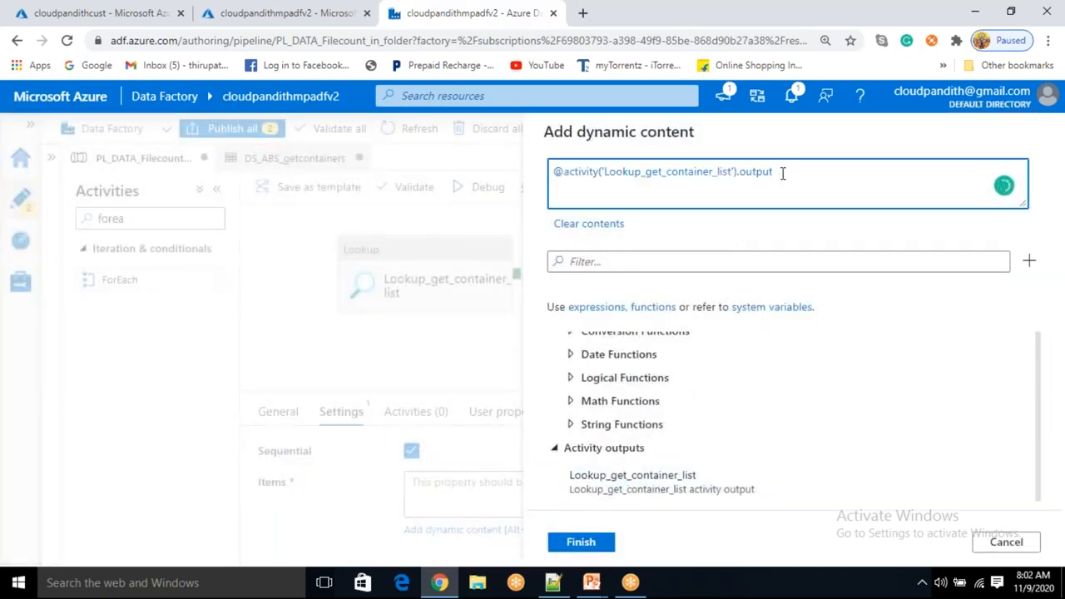
pyautogui.write('.')
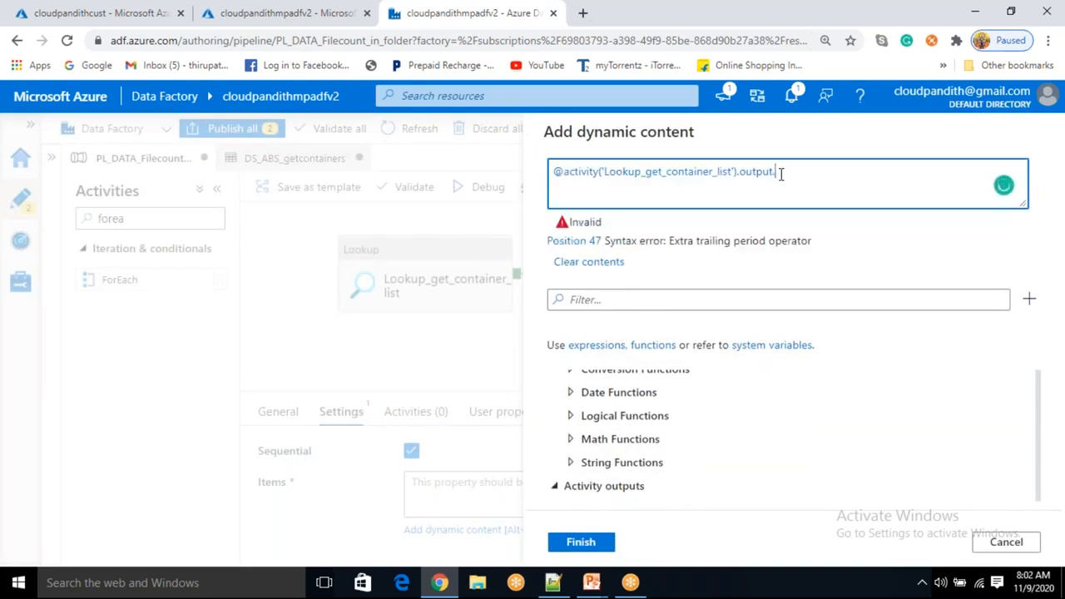
pyautogui.write('value')
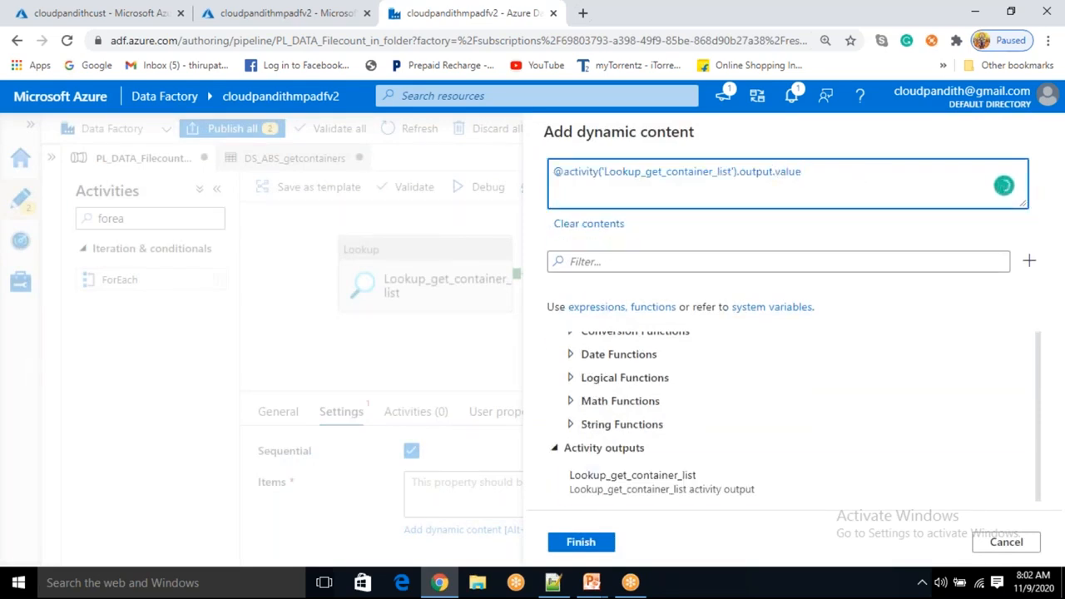
pyautogui.click(584, 550)
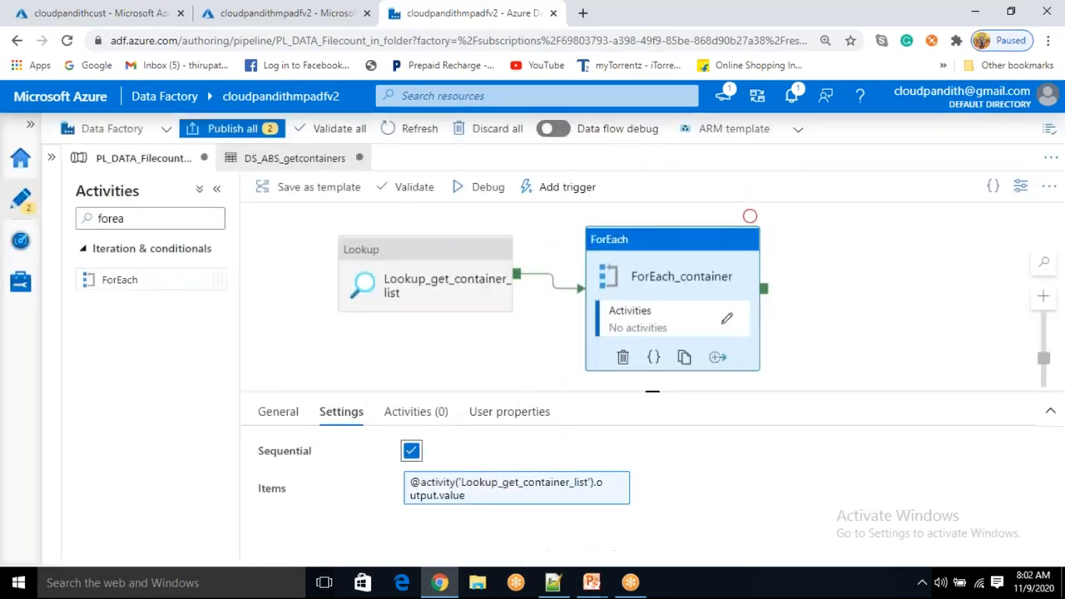
# Step: Set a breakpoint on Lookup_get_container_list, debug the pipeline up to that activity, and refresh the run status
pyautogui.click(494, 250)
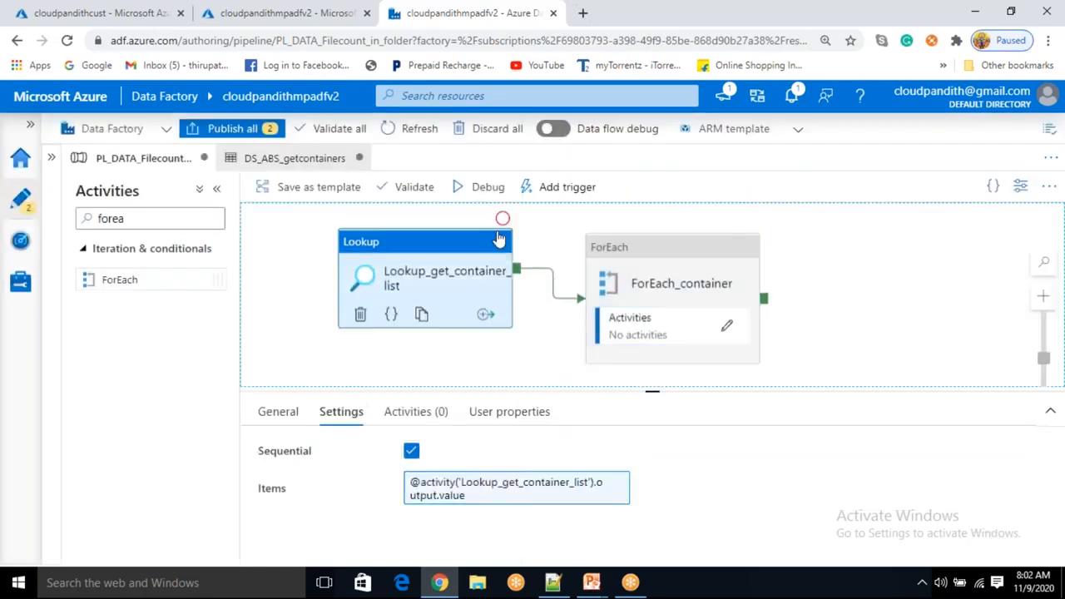
pyautogui.click(482, 186)
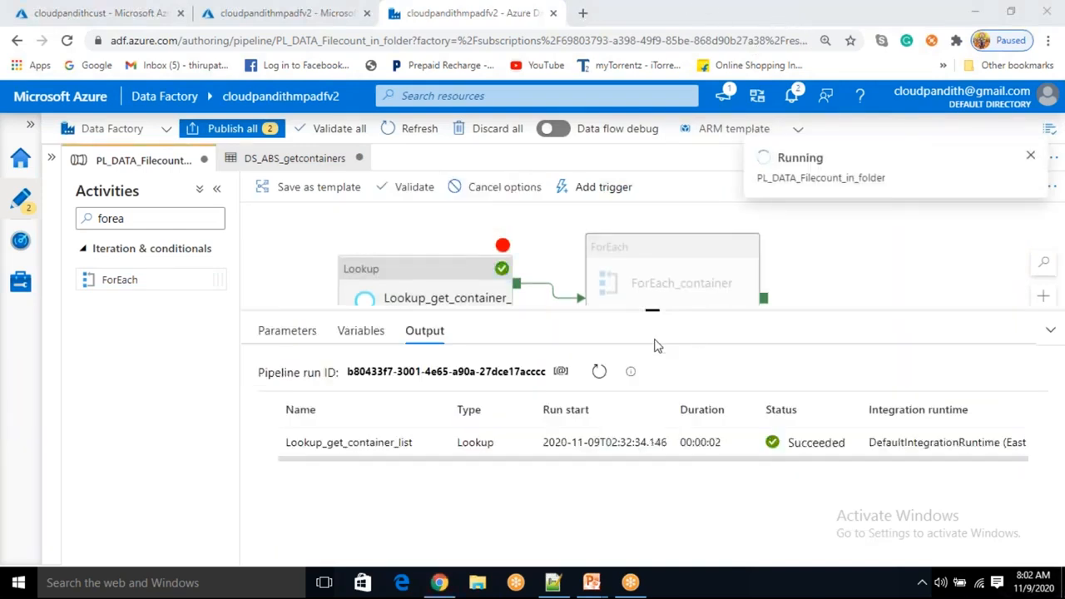
pyautogui.click(599, 372)
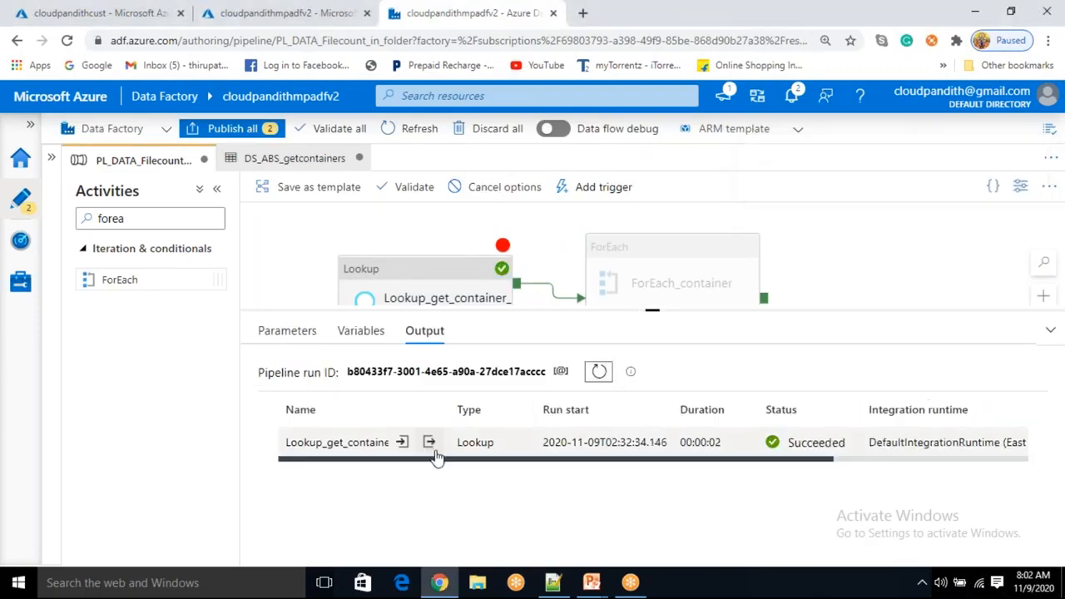
# Step: Examine the lookup run's output JSON for the source and target container names in each value entry
pyautogui.click(430, 446)
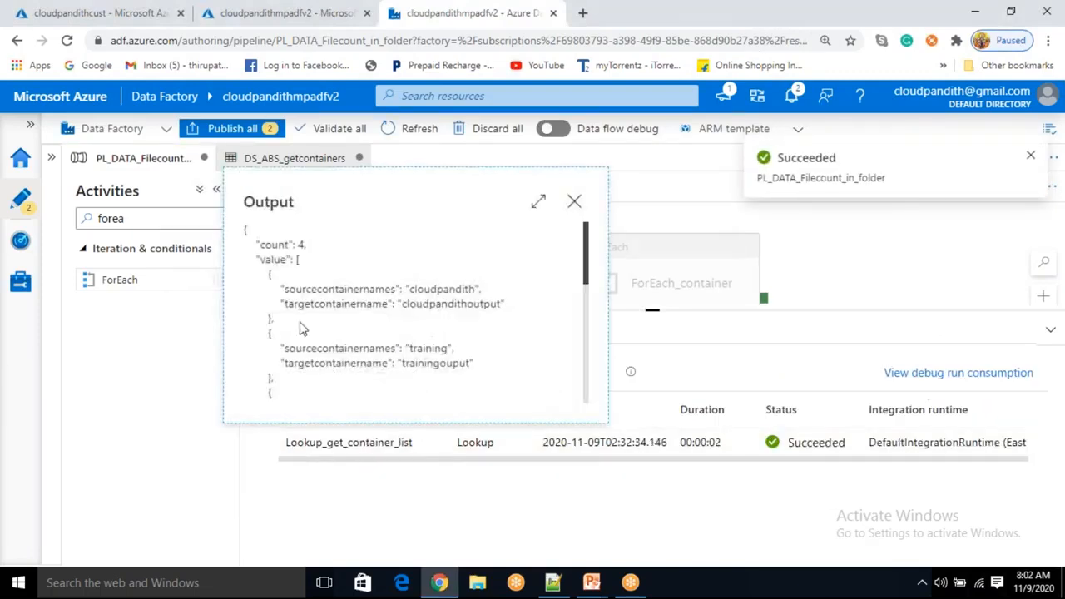
pyautogui.moveTo(257, 258); pyautogui.dragTo(298, 325)
pyautogui.moveTo(438, 281); pyautogui.dragTo(434, 308)
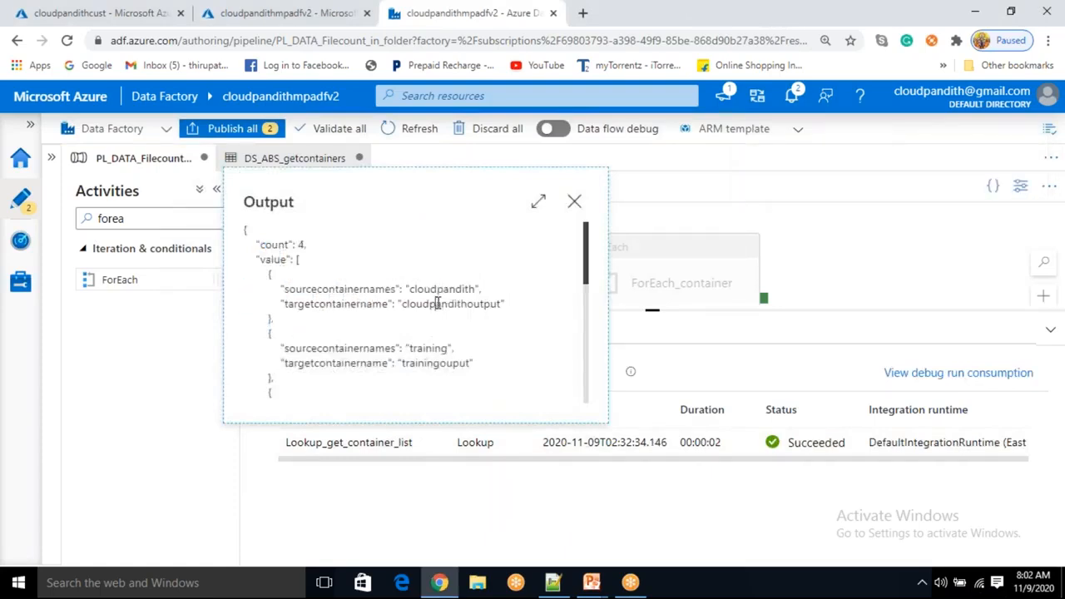
pyautogui.doubleClick(435, 304)
pyautogui.click(429, 352)
pyautogui.doubleClick(429, 351)
pyautogui.click(448, 363)
pyautogui.doubleClick(448, 364)
pyautogui.scroll(-1, 451, 366)
pyautogui.scroll(1, 359, 324)
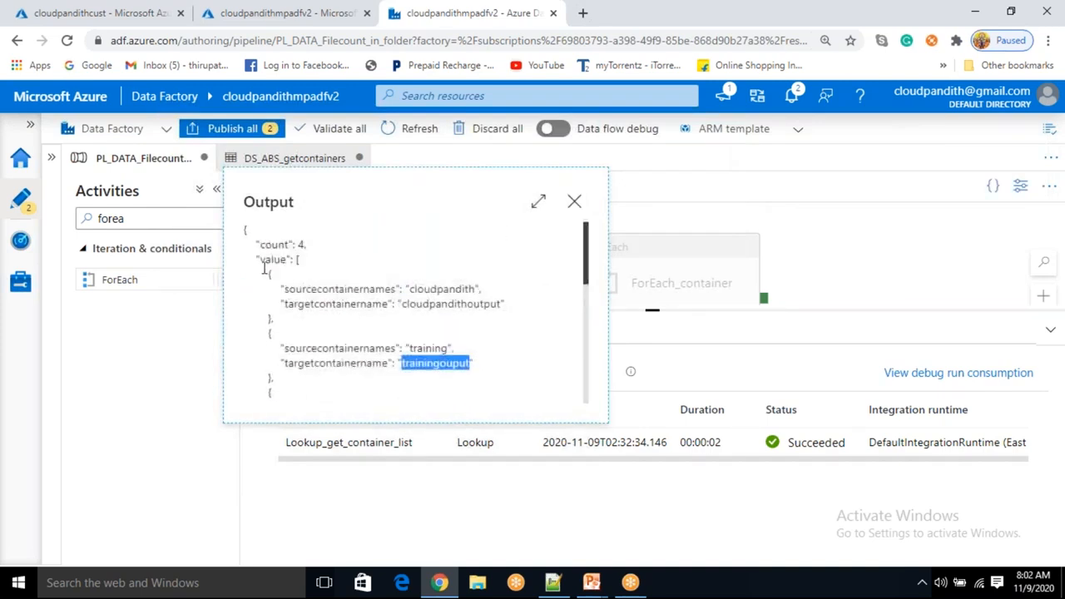
# Step: Copy the full value array from the lookup output into Containersinfo.csv in Notepad++, and close the output in Data Factory
pyautogui.moveTo(258, 260); pyautogui.dragTo(282, 357)
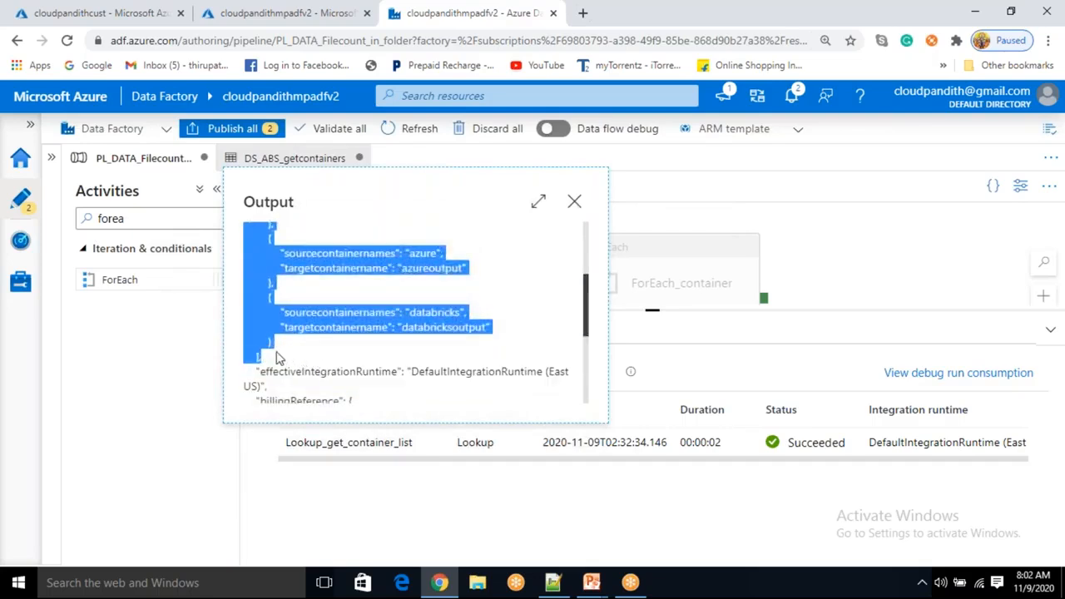
pyautogui.click(553, 582)
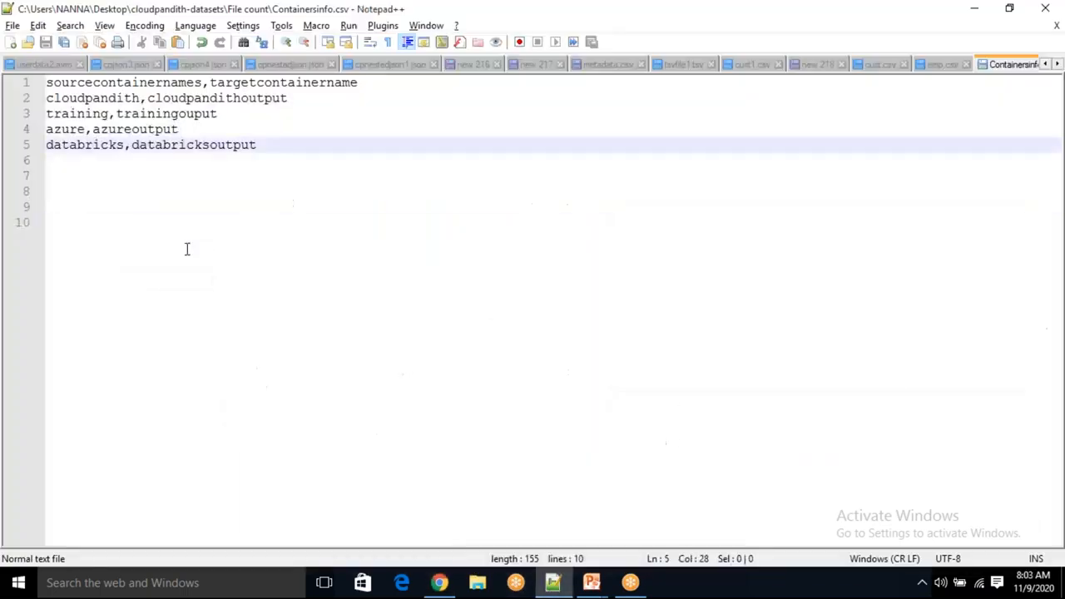
pyautogui.write('"value": [         {             "sourcecontainernames": "cloudpandith",             "targetcontainername": "cloudpandithoutput"         },         {             "sourcecontainernames": "training",             "targetcontainername": "trainingouput"         },         {             "sourcecontainernames": "azure",             "targetcontainername": "azureoutput"         },         {             "sourcecontainernames": "databricks",             "targetcontainername": "databricksoutput"         }     ],')
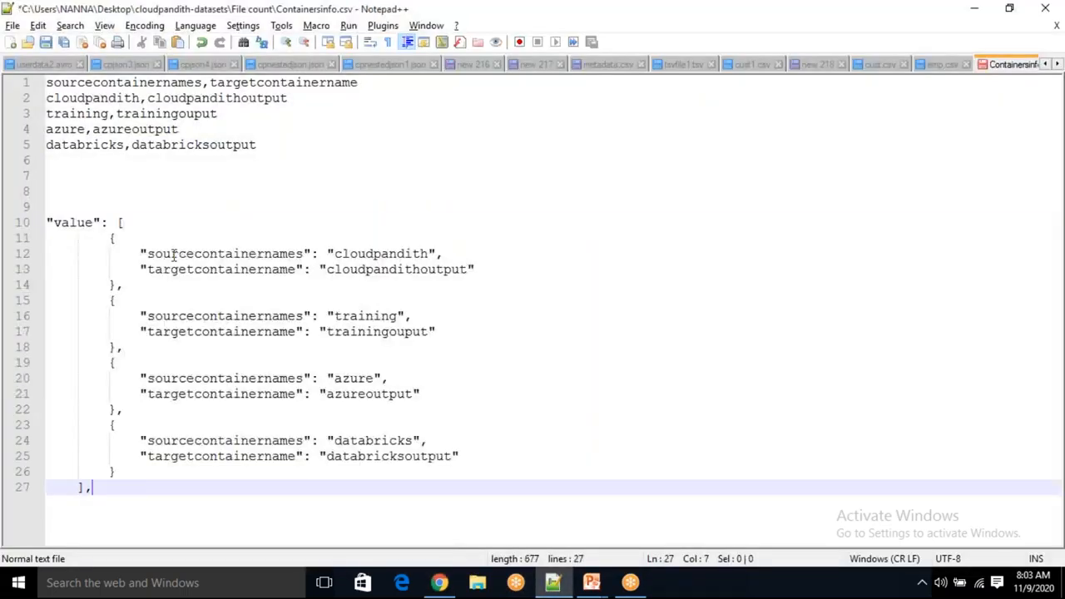
pyautogui.doubleClick(82, 224)
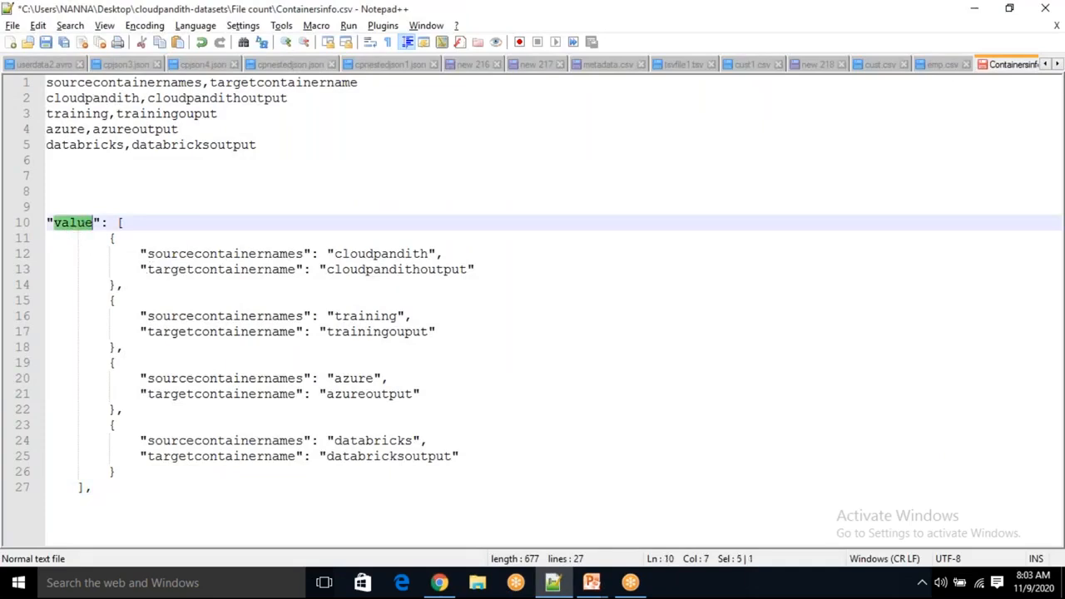
pyautogui.click(73, 240)
pyautogui.hotkey('alt', 'Tab')
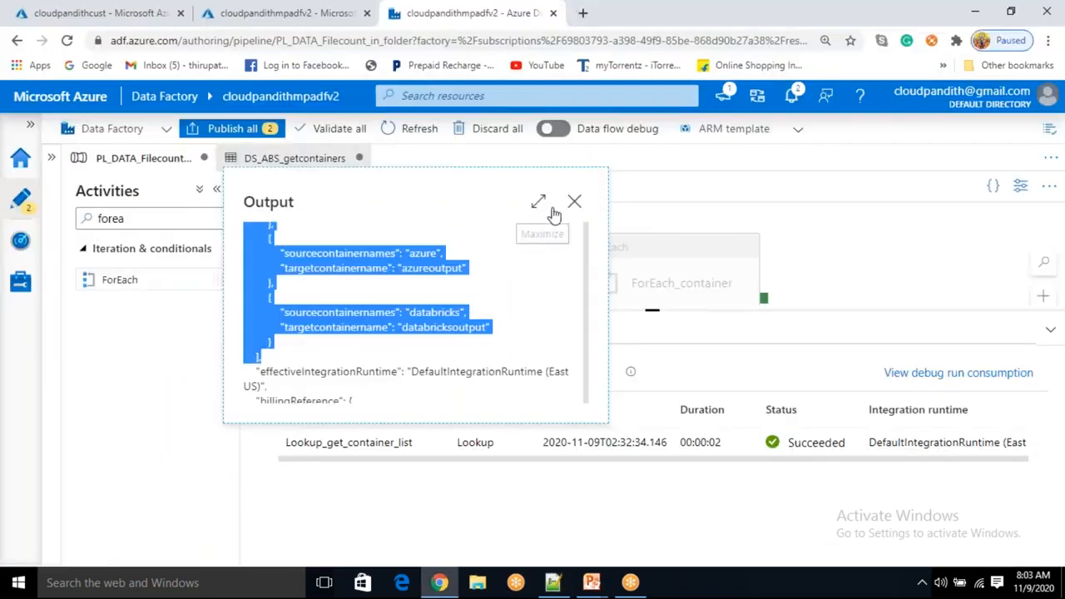
pyautogui.click(574, 201)
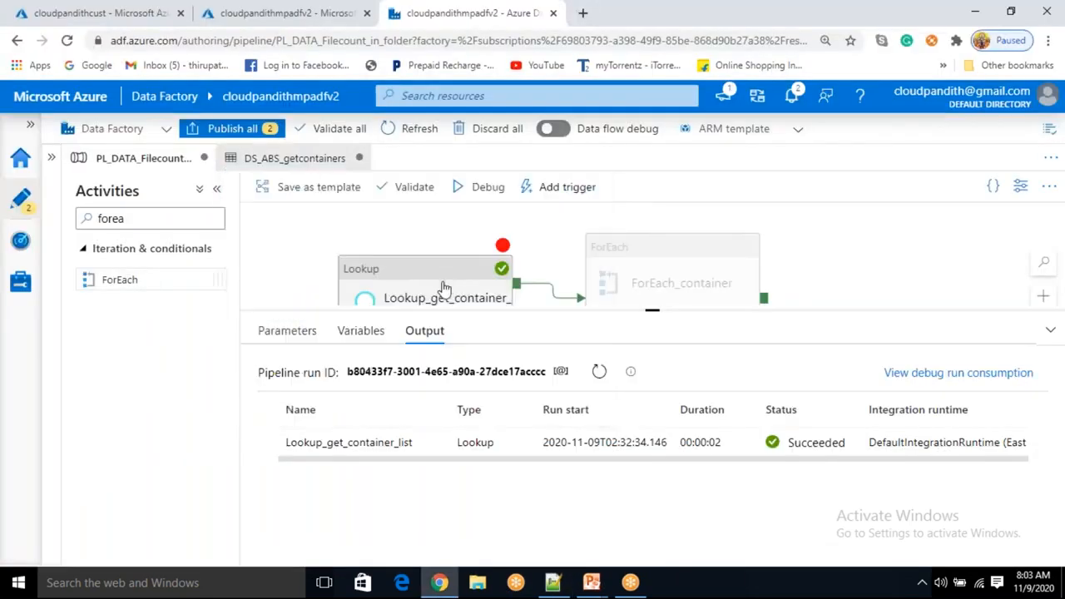
# Step: Switch to Notepad++, examine the pasted value array and its individual container objects, and return to Data Factory
pyautogui.hotkey('alt', 'Tab')
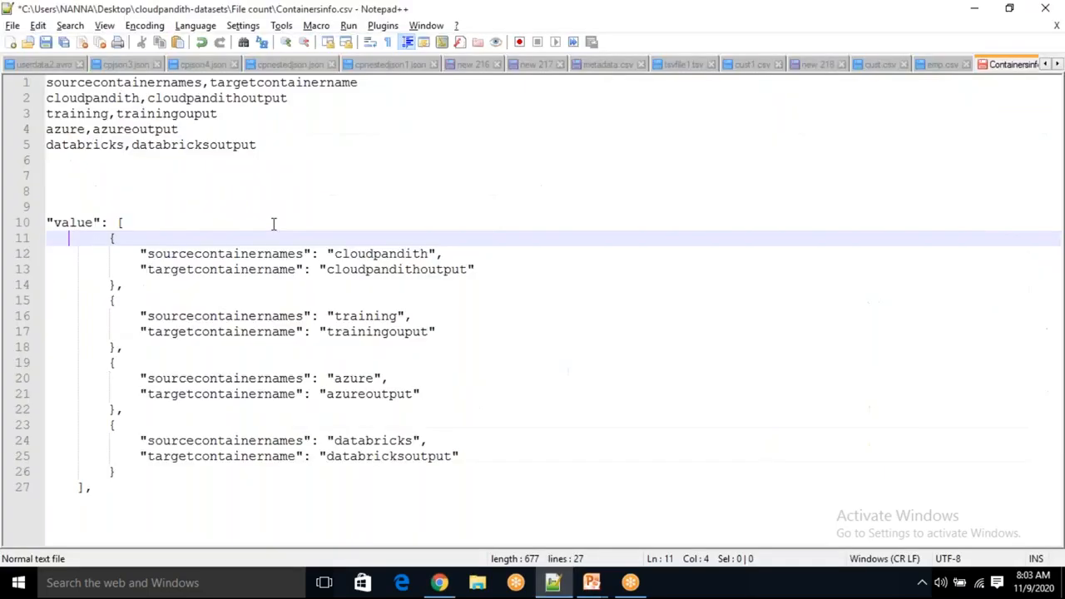
pyautogui.doubleClick(88, 222)
pyautogui.moveTo(113, 240); pyautogui.dragTo(114, 473)
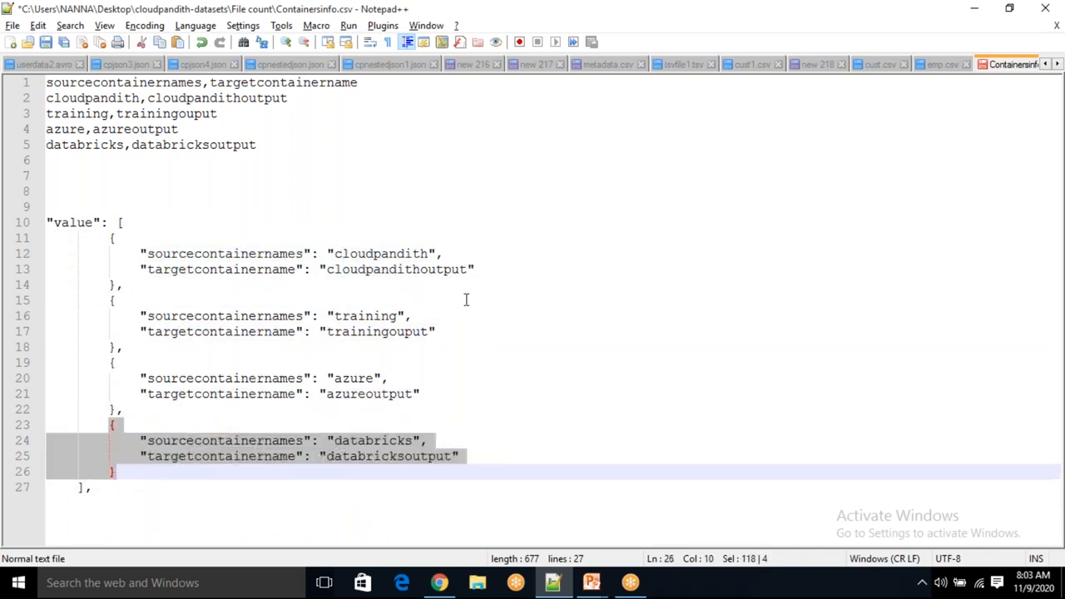
pyautogui.moveTo(103, 225); pyautogui.dragTo(176, 509)
pyautogui.click(177, 509)
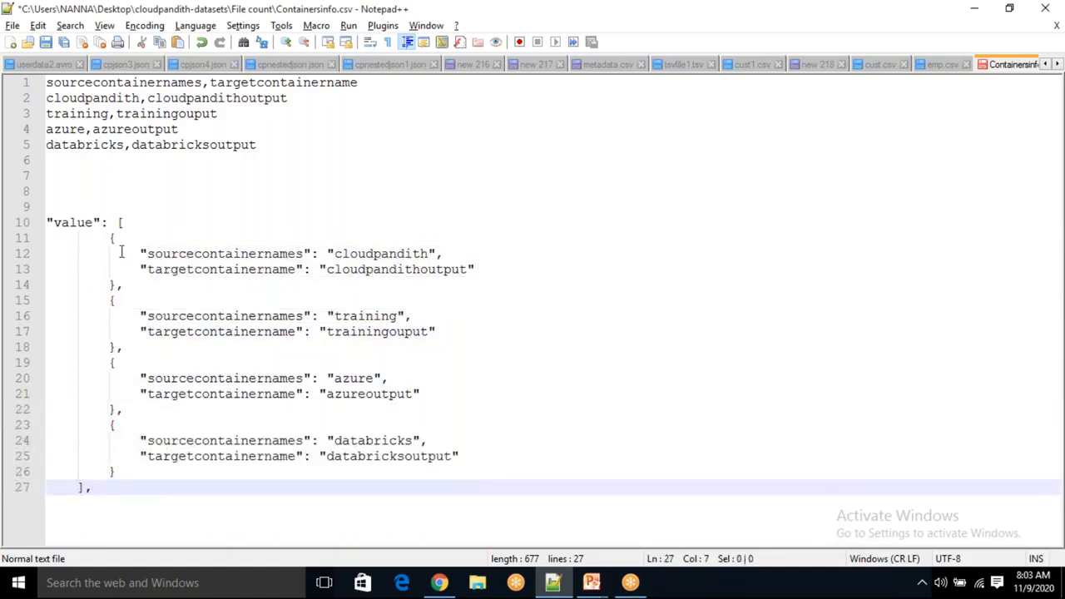
pyautogui.moveTo(111, 239); pyautogui.dragTo(128, 480)
pyautogui.click(152, 484)
pyautogui.moveTo(111, 427); pyautogui.dragTo(138, 475)
pyautogui.click(172, 486)
pyautogui.hotkey('alt', 'Tab')
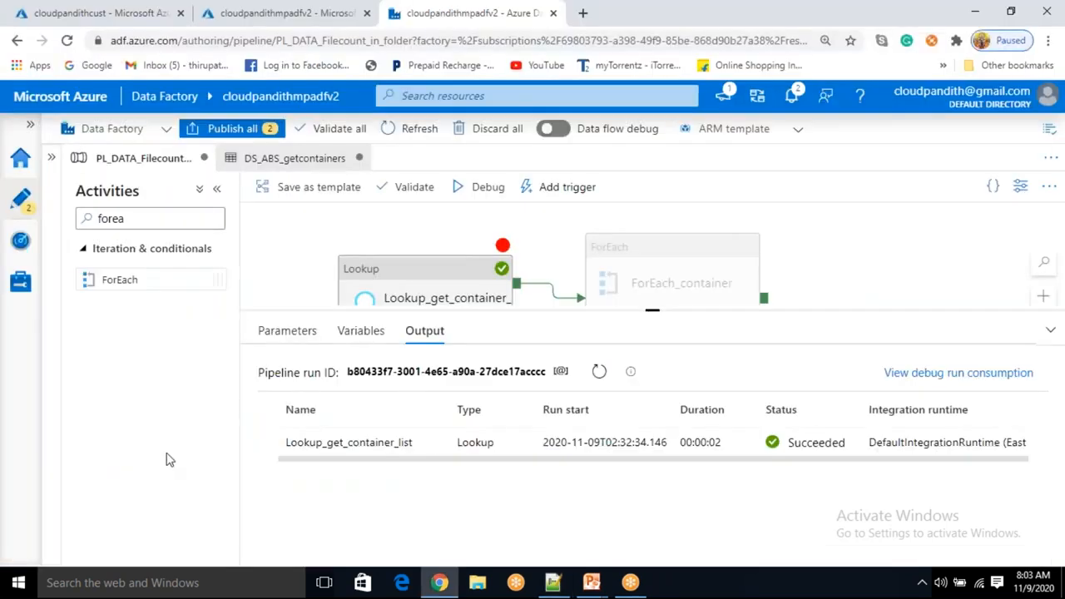
# Step: Clear the breakpoint on Lookup_get_container_list and check the data flow diagram slide for the activity inside the ForEach
pyautogui.click(503, 249)
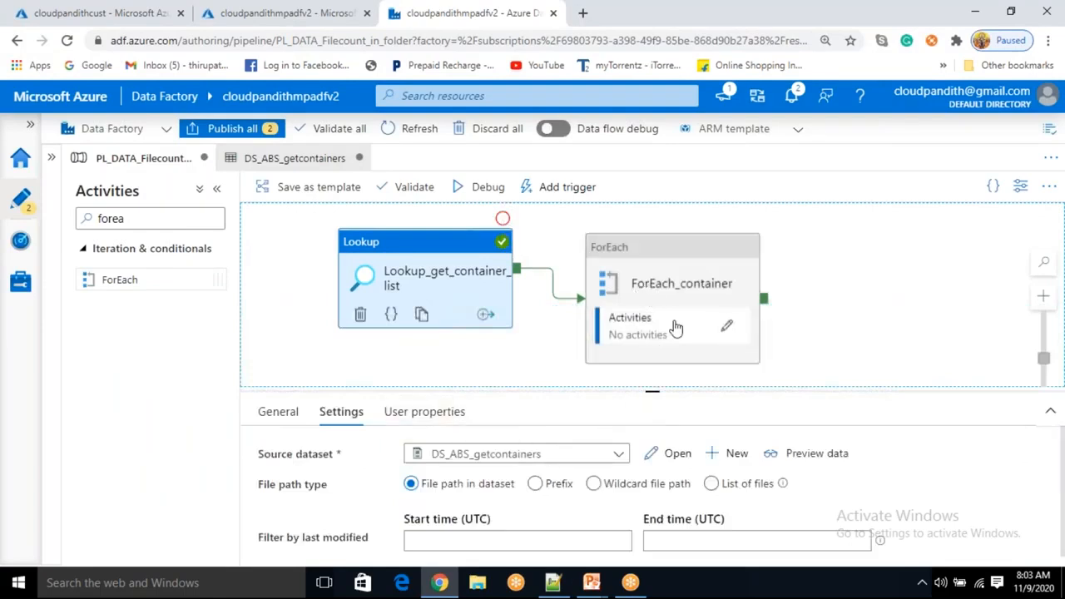
pyautogui.click(673, 287)
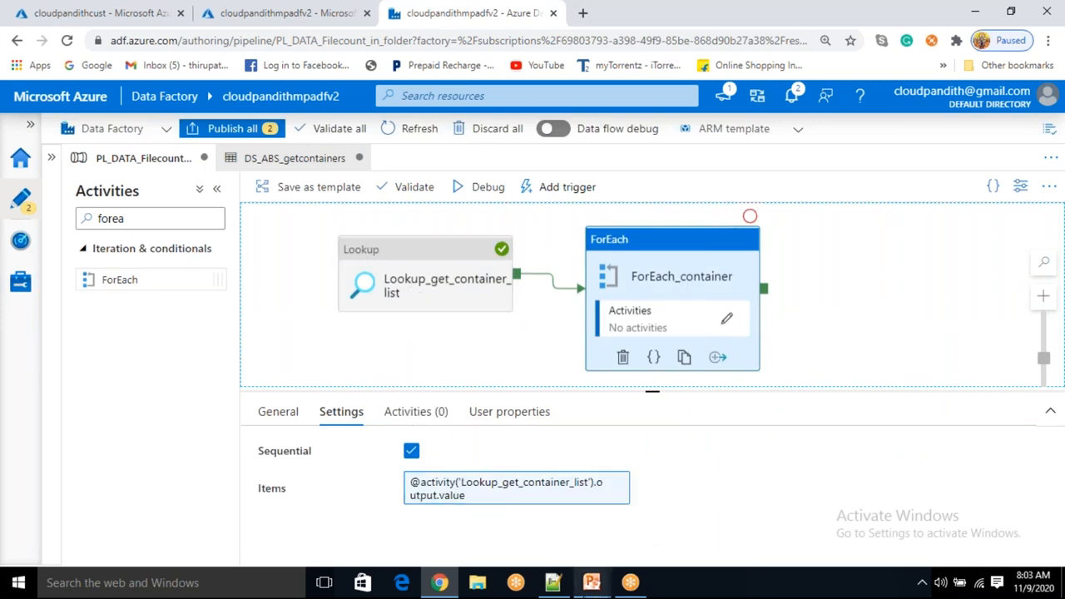
pyautogui.click(691, 512)
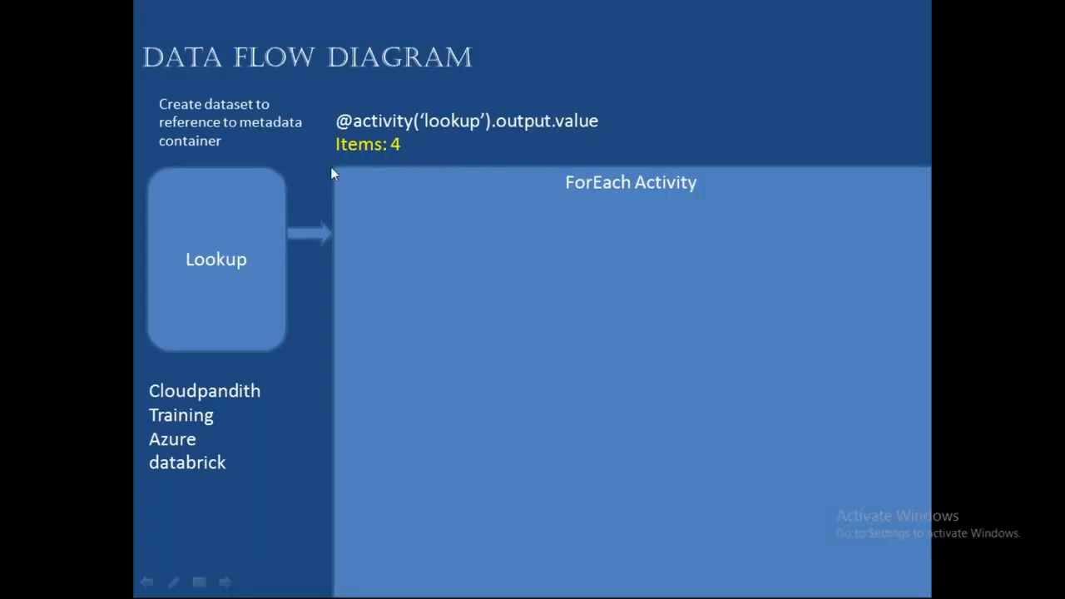
pyautogui.click(391, 155)
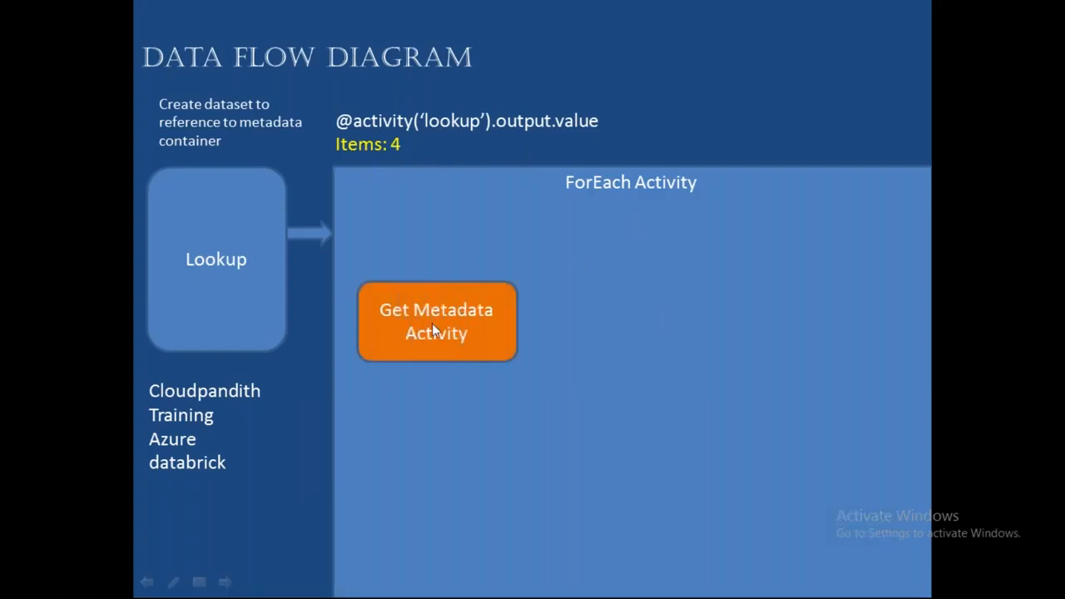
pyautogui.hotkey('alt', 'Tab')
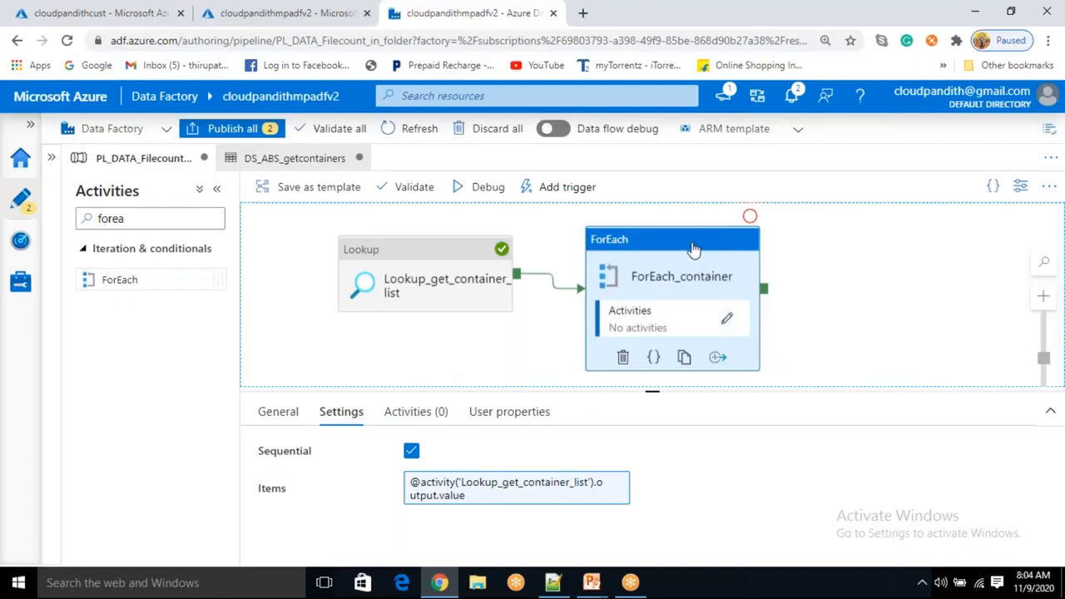
# Step: Add a Get Metadata activity inside the ForEach_container loop and open its dataset settings
pyautogui.click(430, 413)
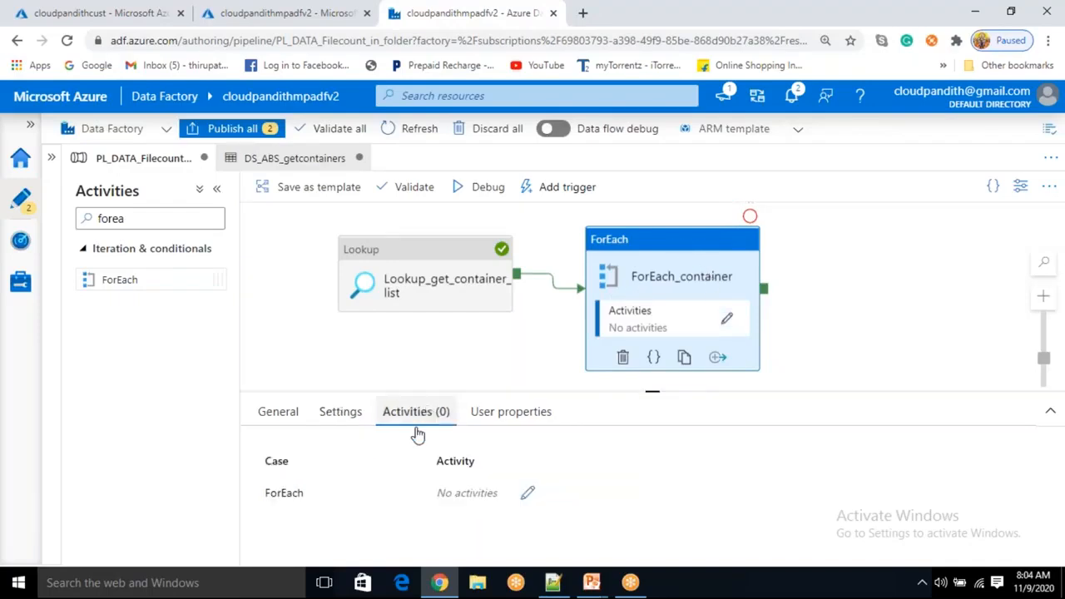
pyautogui.click(527, 493)
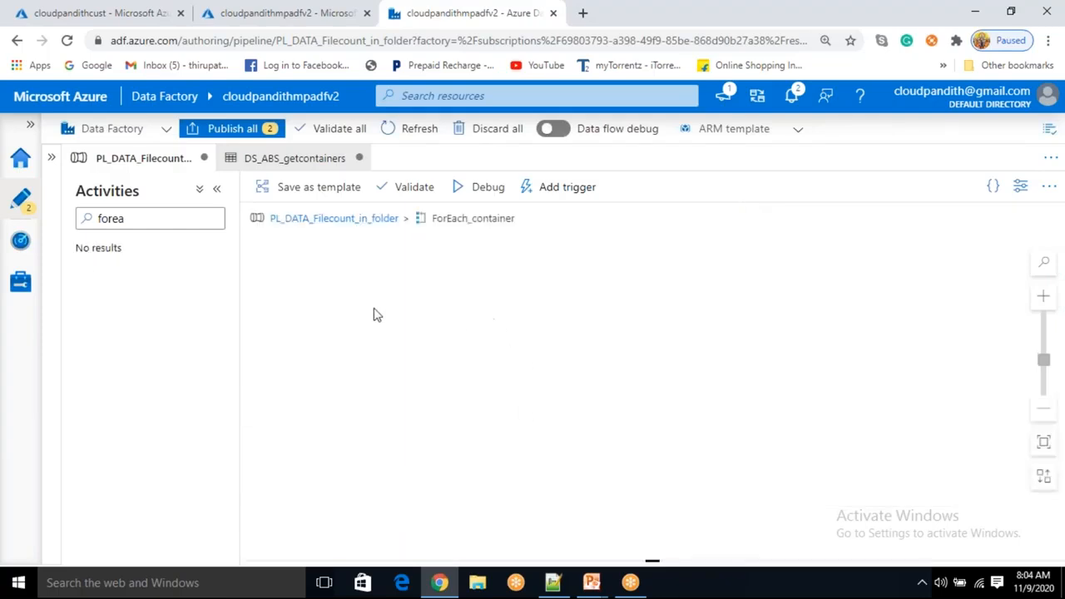
pyautogui.moveTo(150, 213); pyautogui.dragTo(103, 216)
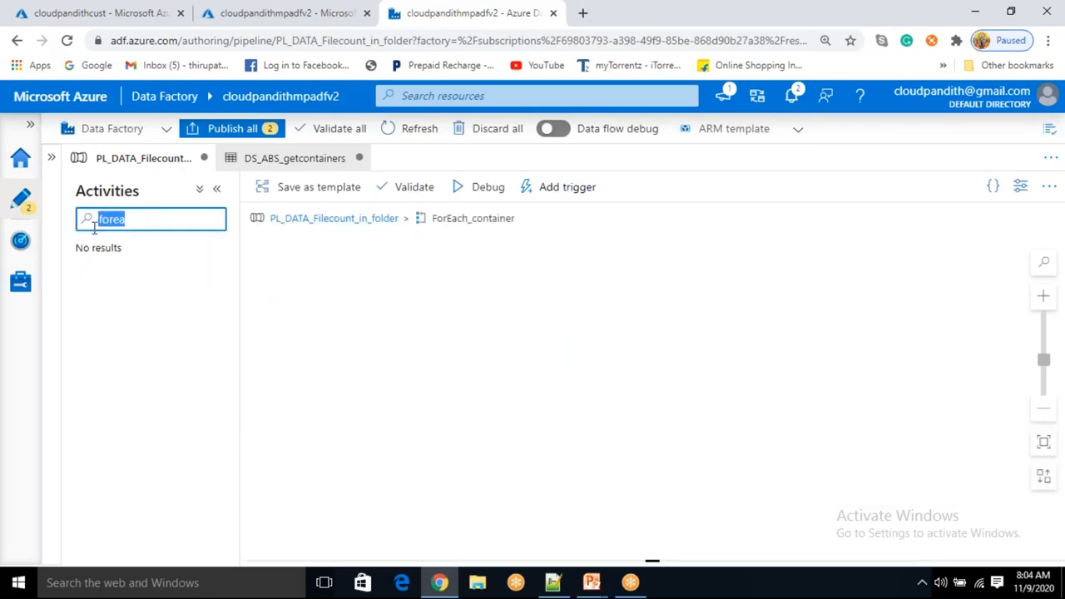
pyautogui.press('BackSpace')
pyautogui.write('get me')
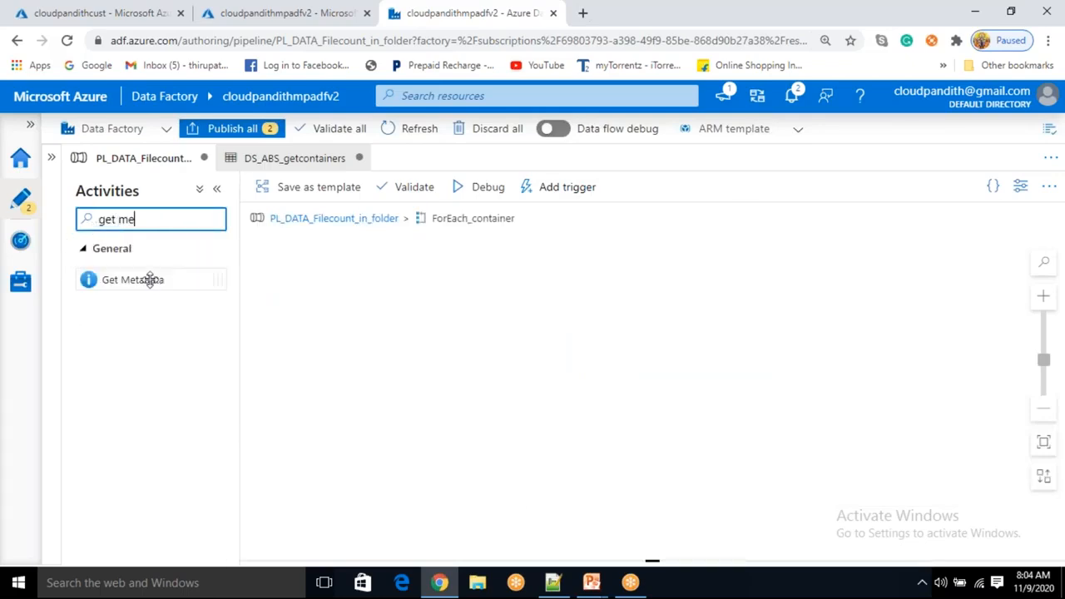
pyautogui.moveTo(148, 280); pyautogui.dragTo(472, 325)
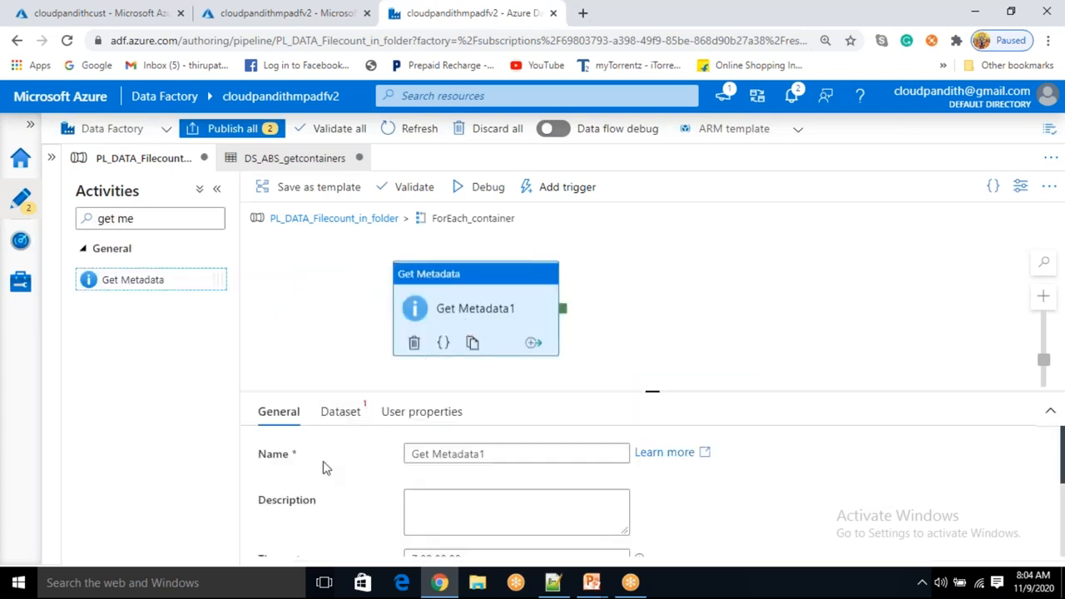
pyautogui.click(352, 418)
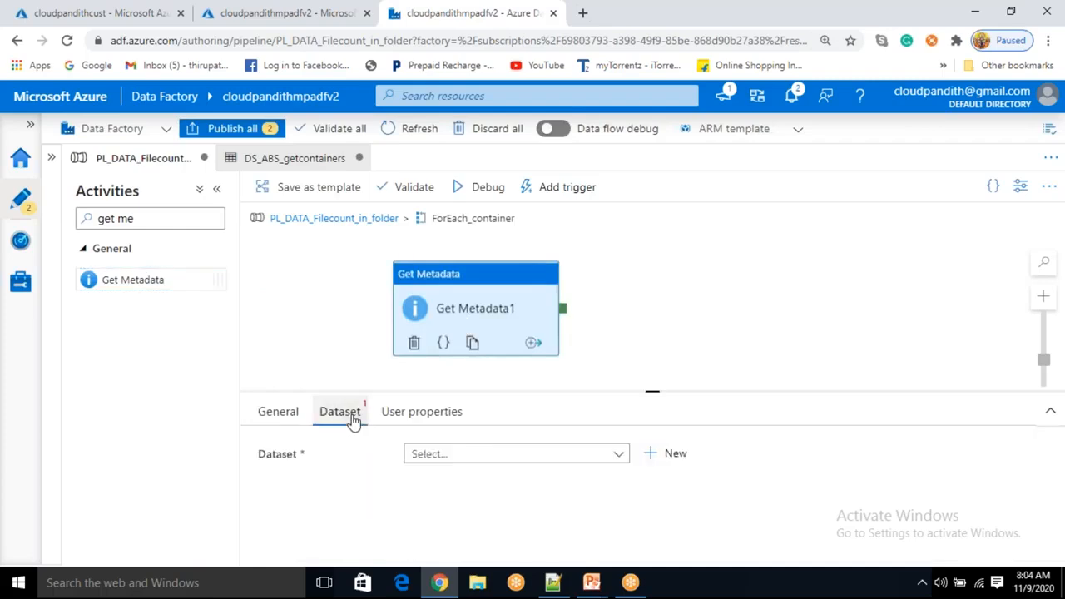
# Step: Switch to Notepad++ and examine the pasted value array and each of its container objects in Containersinfo.csv
pyautogui.click(552, 583)
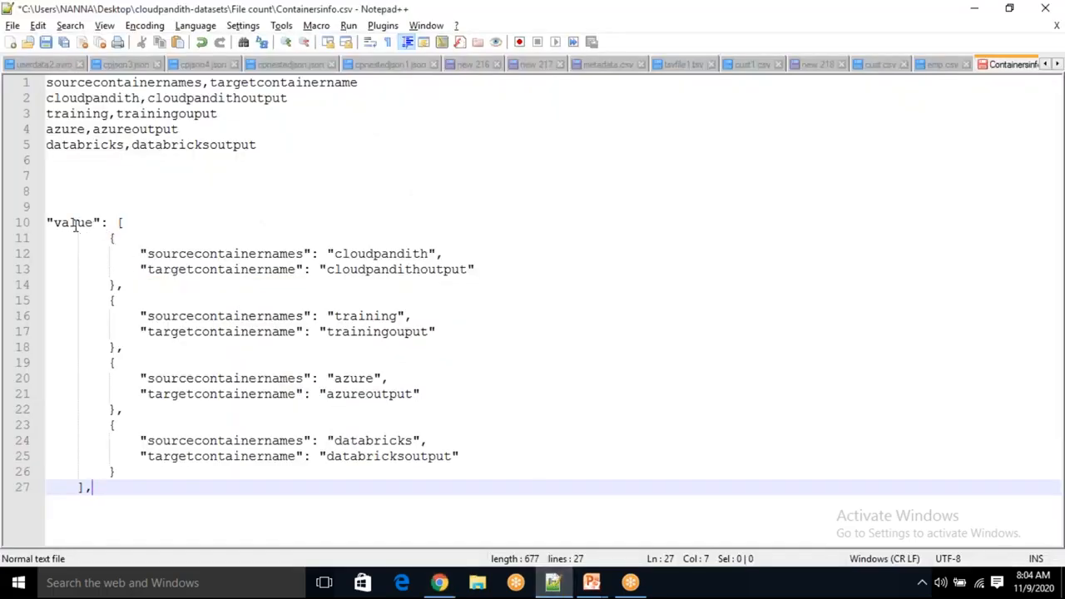
pyautogui.moveTo(50, 223); pyautogui.dragTo(102, 499)
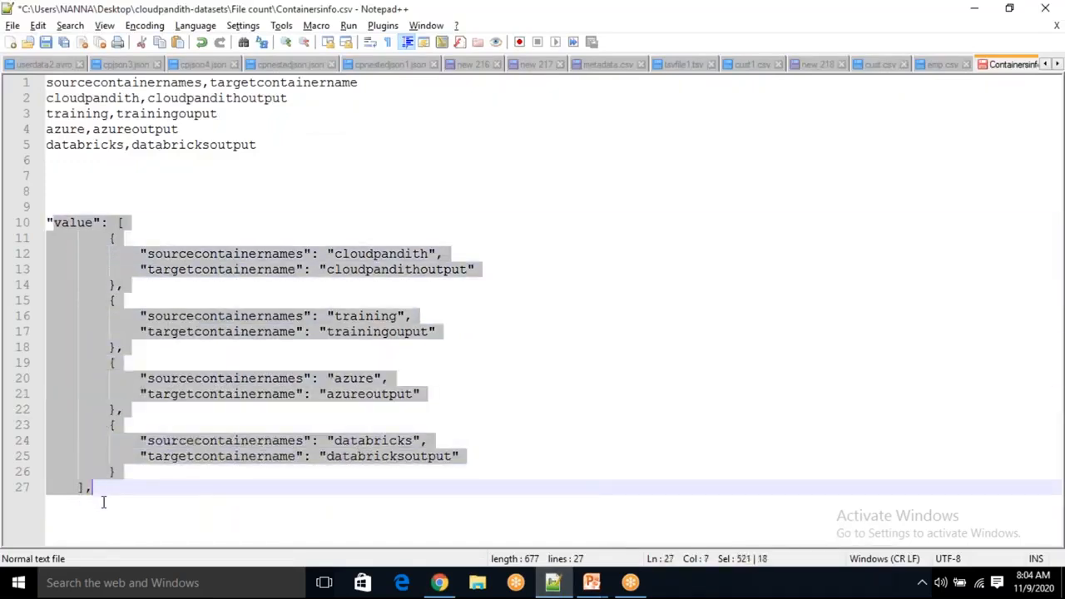
pyautogui.click(147, 517)
pyautogui.moveTo(102, 238); pyautogui.dragTo(125, 286)
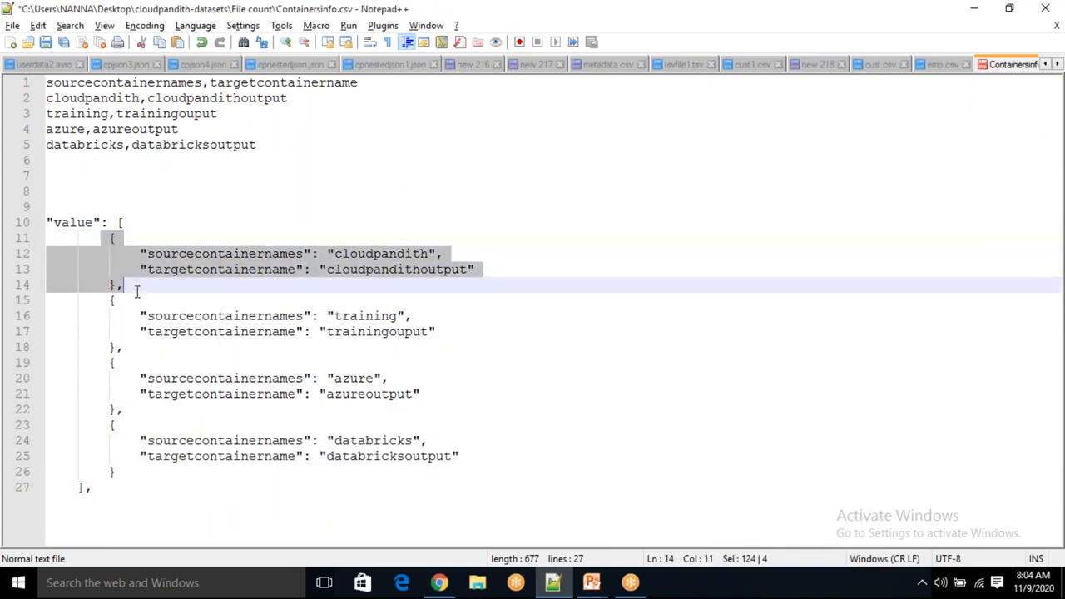
pyautogui.click(93, 239)
pyautogui.moveTo(94, 239); pyautogui.dragTo(121, 288)
pyautogui.moveTo(119, 300); pyautogui.dragTo(101, 239)
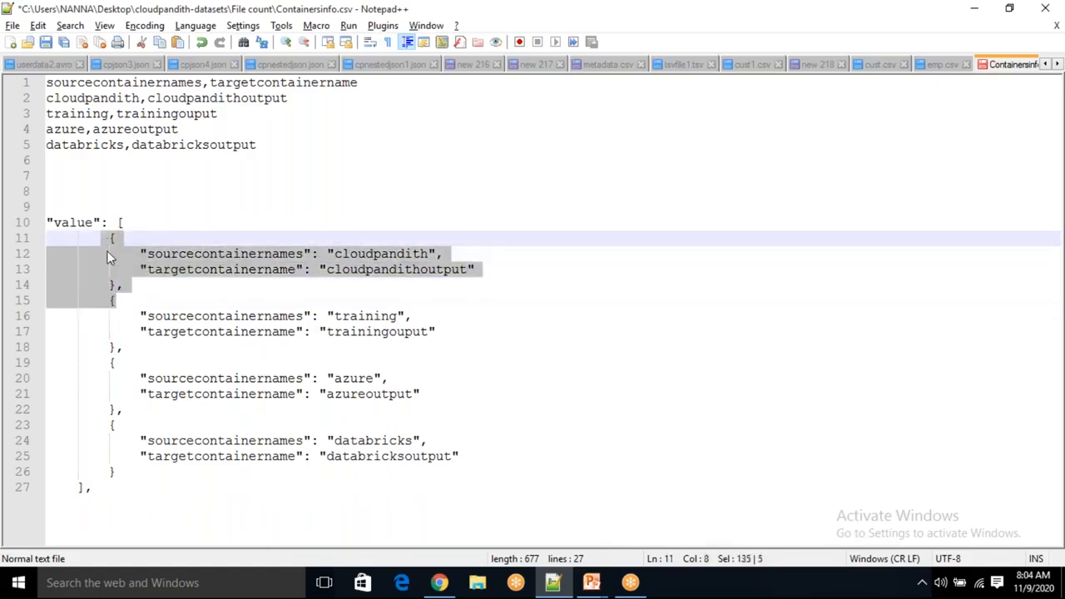
pyautogui.click(125, 286)
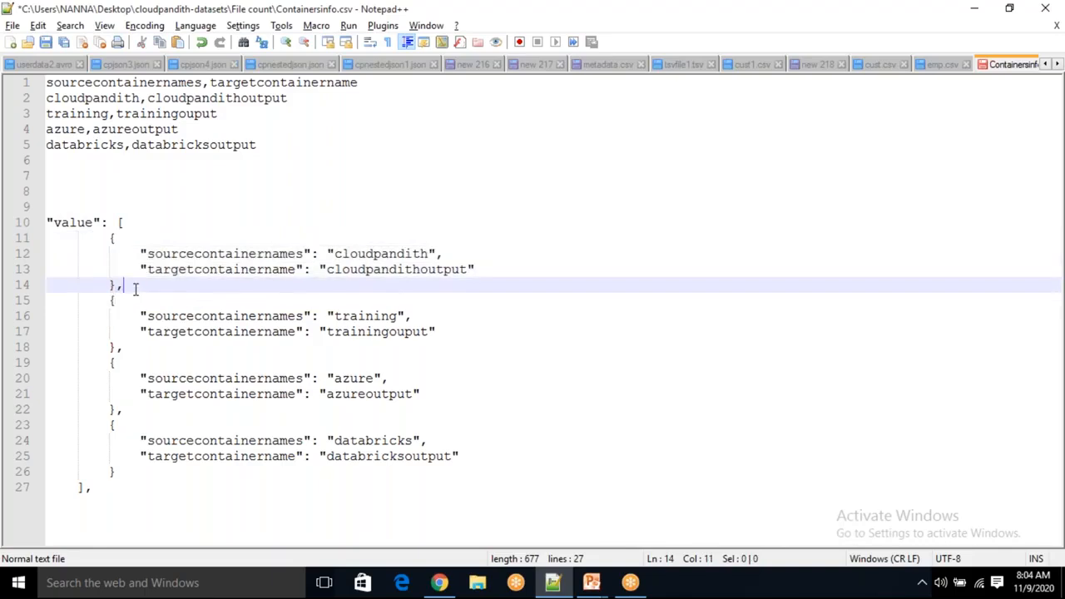
pyautogui.moveTo(110, 297); pyautogui.dragTo(111, 363)
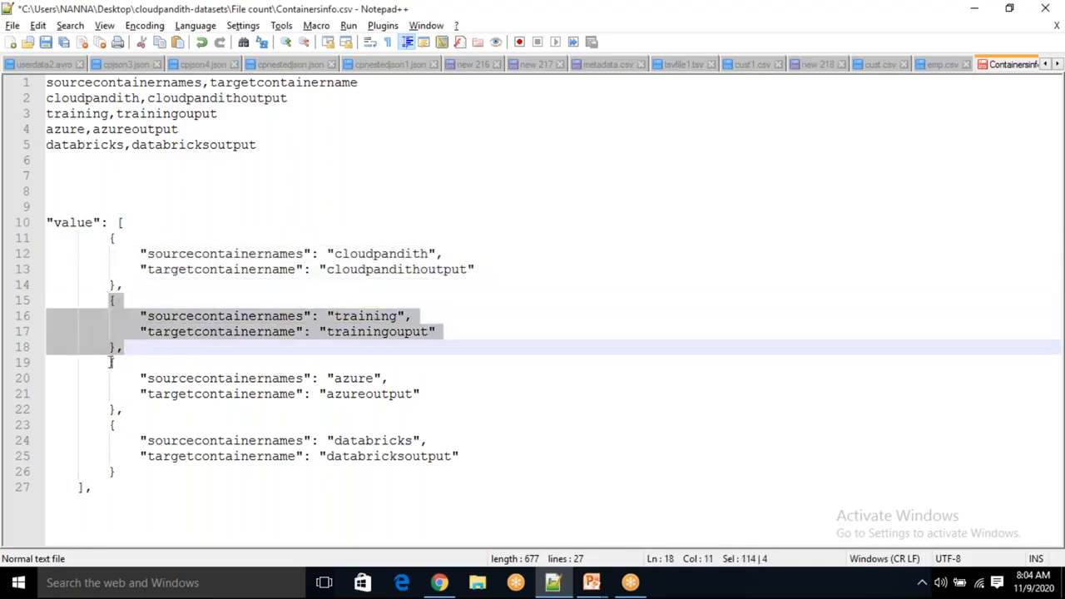
pyautogui.click(111, 363)
pyautogui.keyDown('shift'); pyautogui.click(131, 409); pyautogui.keyUp('shift')
pyautogui.click(185, 454)
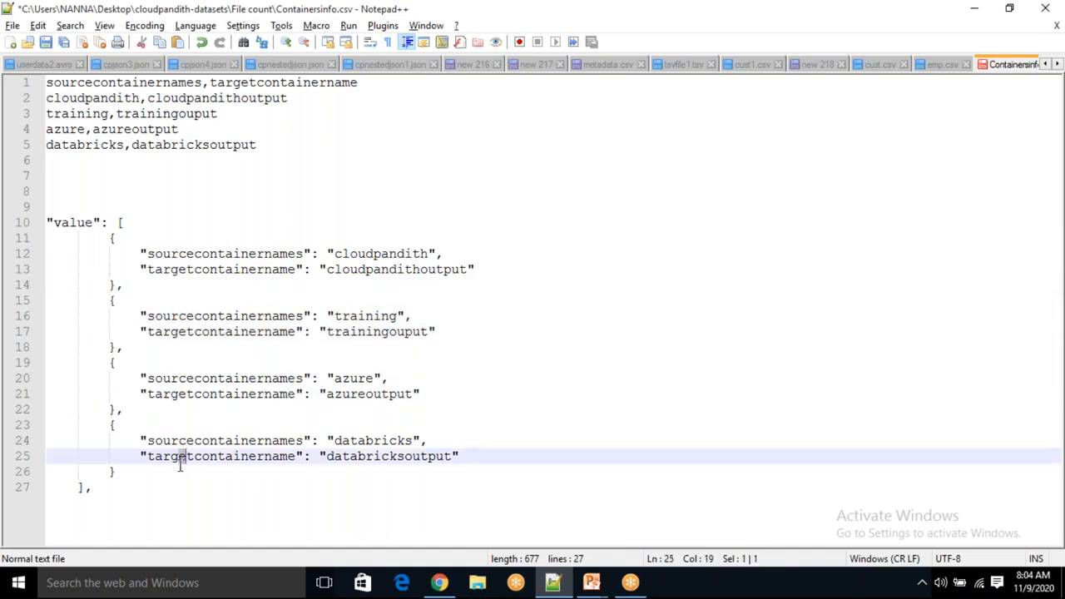
pyautogui.hotkey('alt', 'Tab')
pyautogui.hotkey('alt', 'Tab')
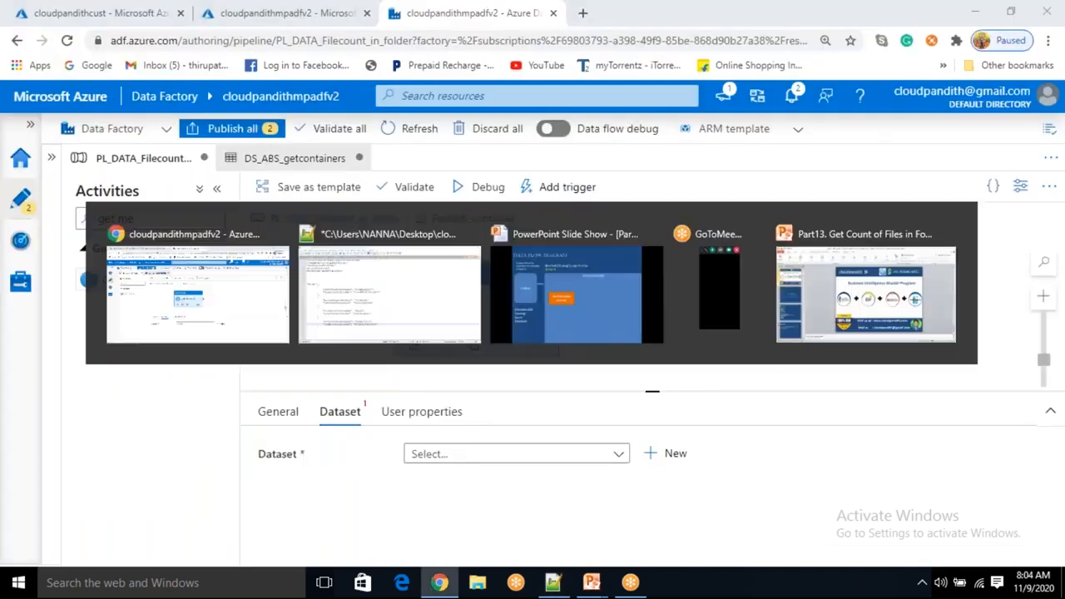
# Step: Examine the first object of the value array and its source container name cloudpandith, and return to Data Factory
pyautogui.moveTo(99, 236); pyautogui.dragTo(124, 284)
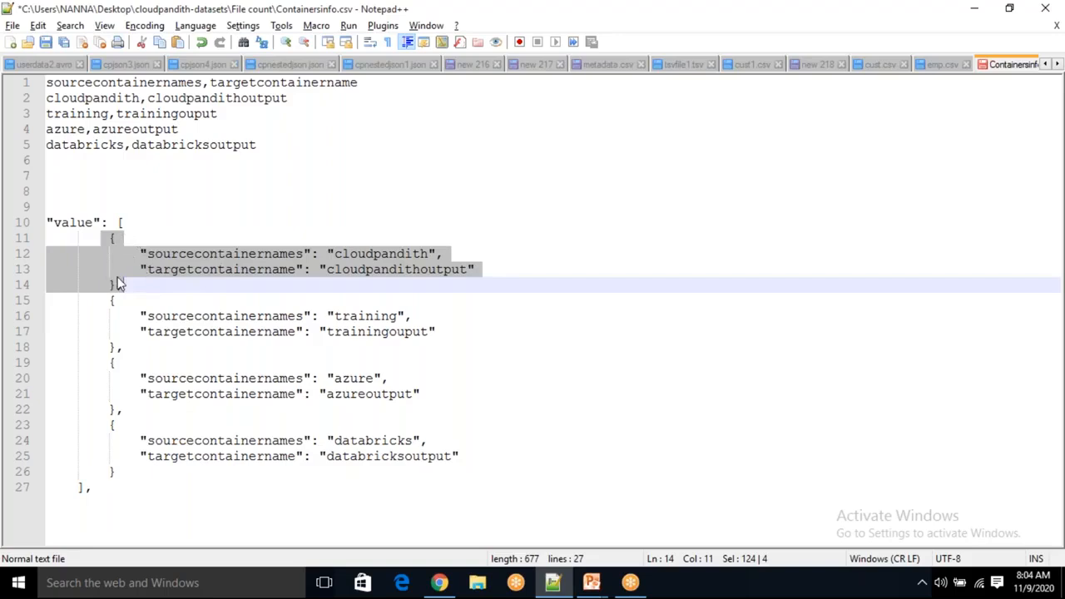
pyautogui.click(341, 238)
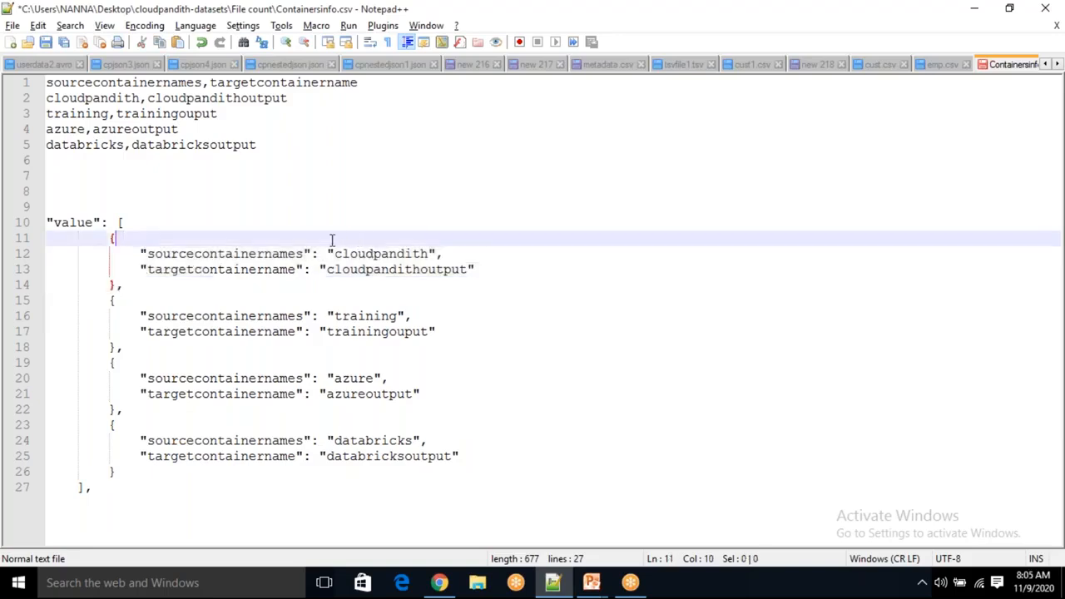
pyautogui.moveTo(327, 254); pyautogui.dragTo(440, 251)
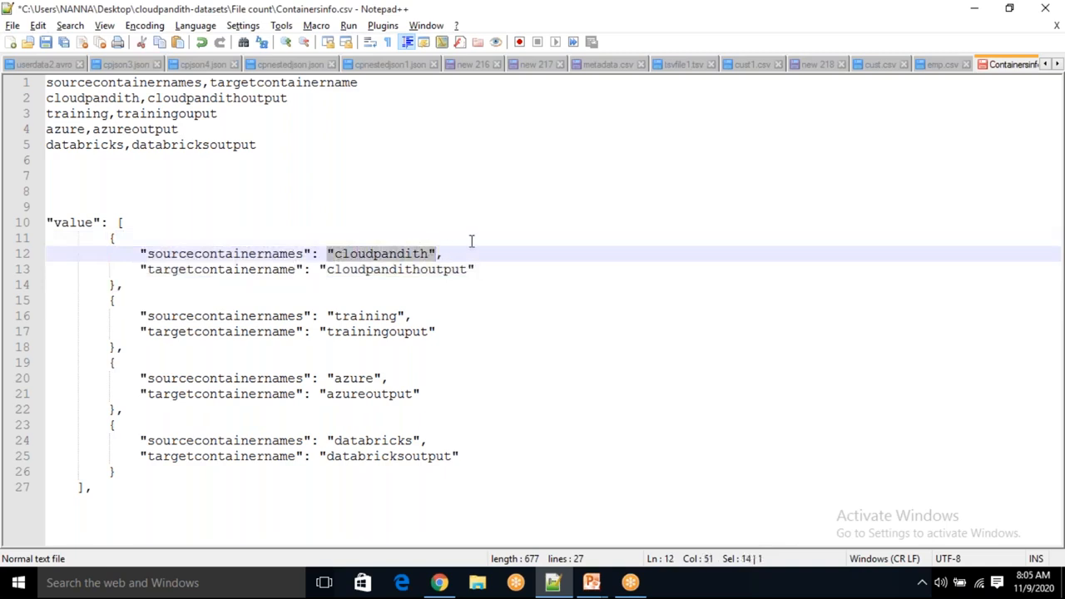
pyautogui.click(472, 240)
pyautogui.moveTo(327, 254); pyautogui.dragTo(439, 251)
pyautogui.click(464, 249)
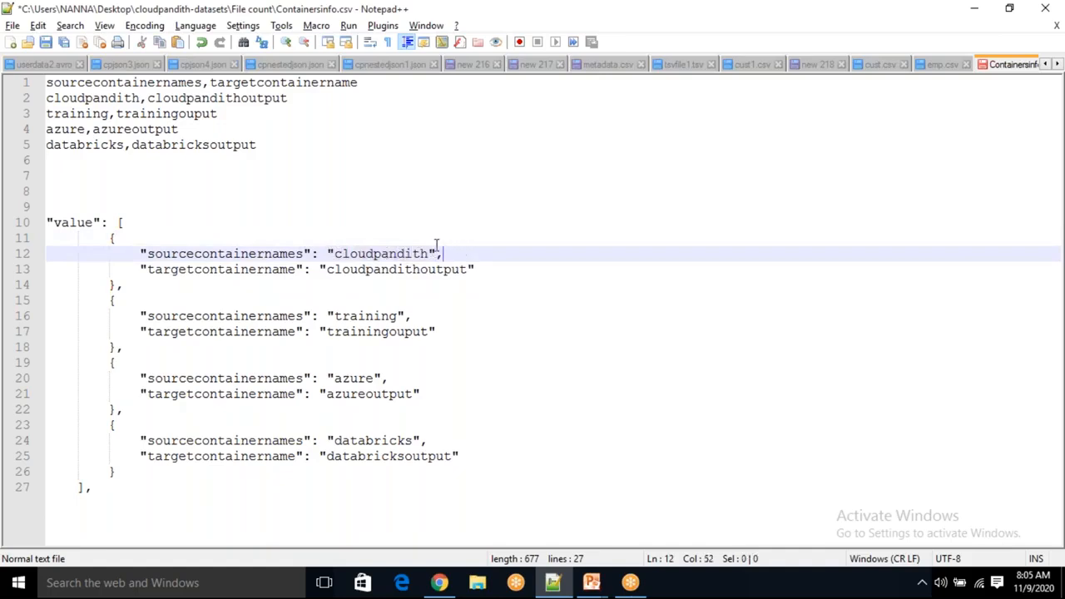
pyautogui.moveTo(433, 253); pyautogui.dragTo(320, 253)
pyautogui.click(472, 240)
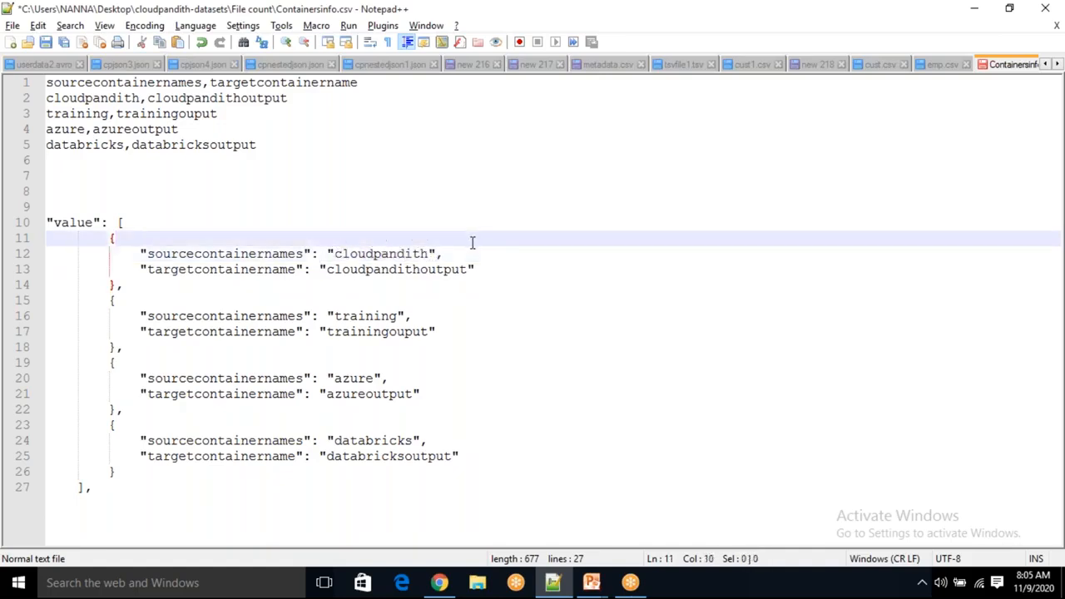
pyautogui.hotkey('alt', 'Tab')
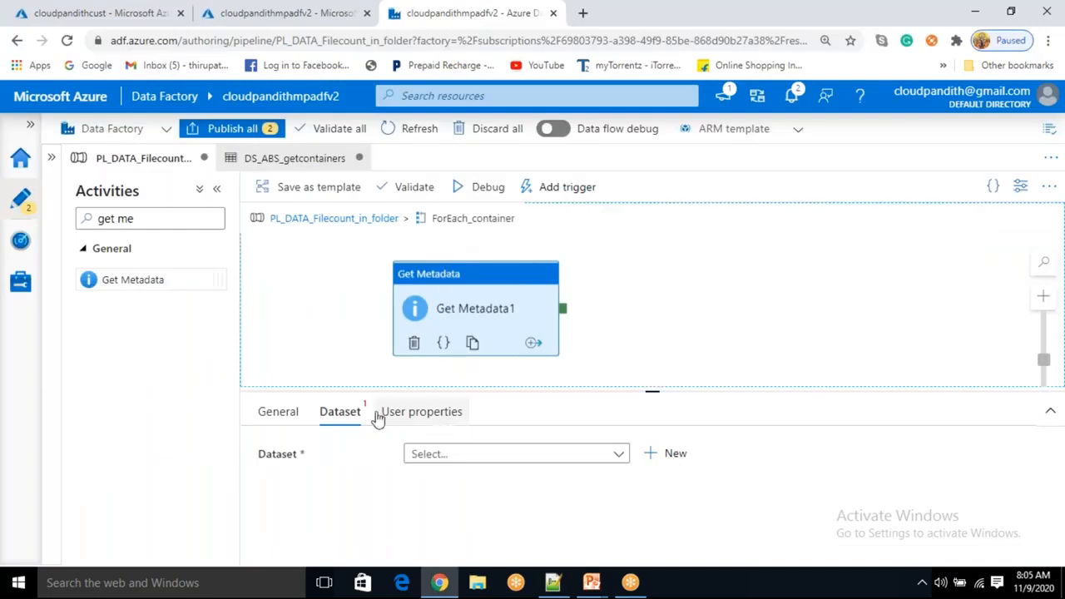
# Step: Rename the Get Metadata activity inside ForEach_container as Get_childitems
pyautogui.click(286, 416)
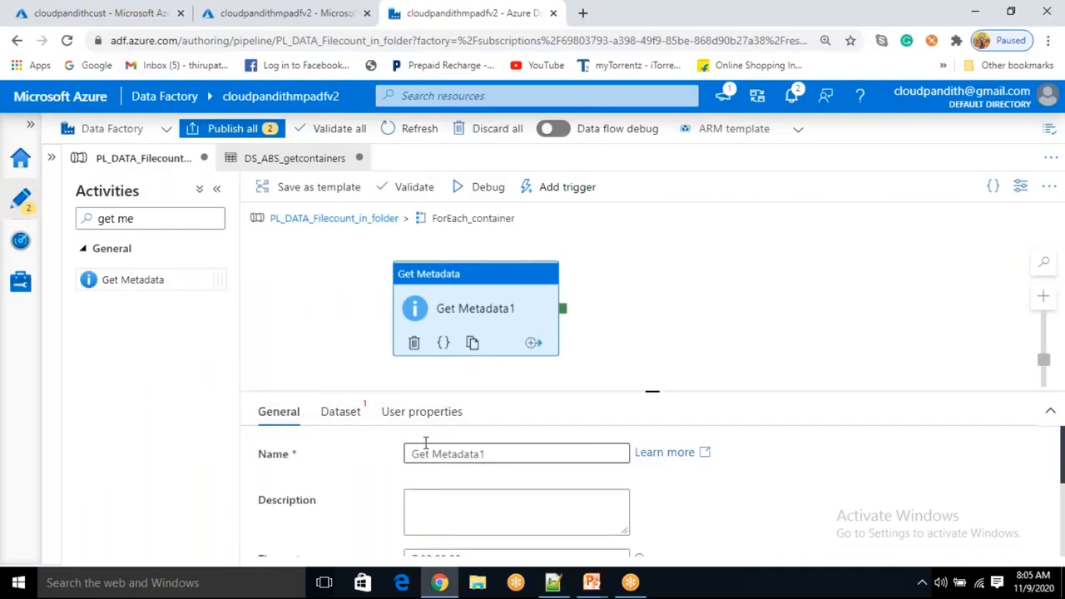
pyautogui.tripleClick(425, 447)
pyautogui.write('Get_')
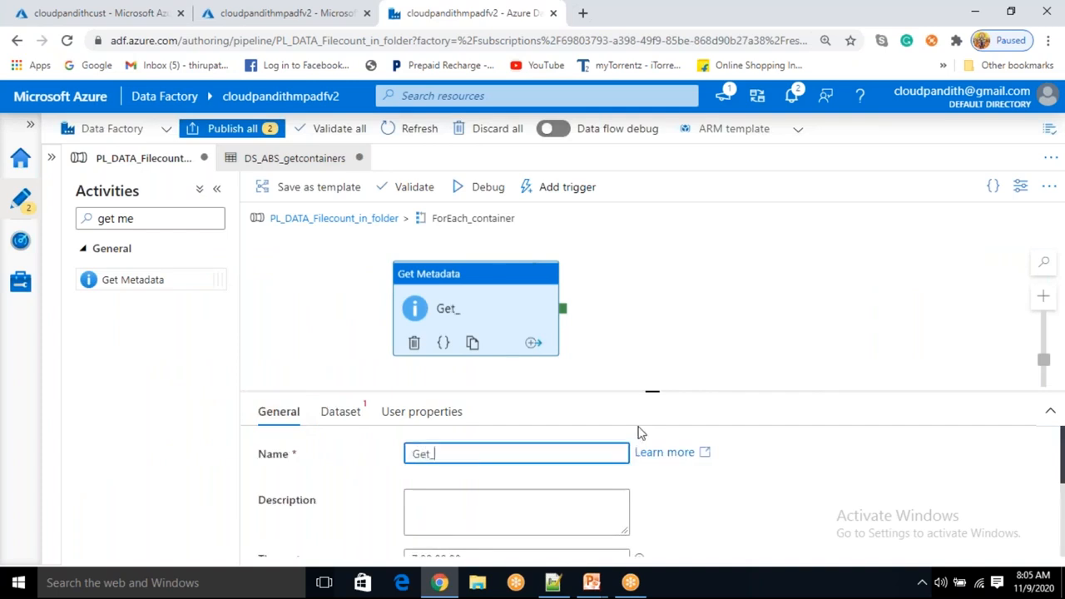
pyautogui.write('childitems')
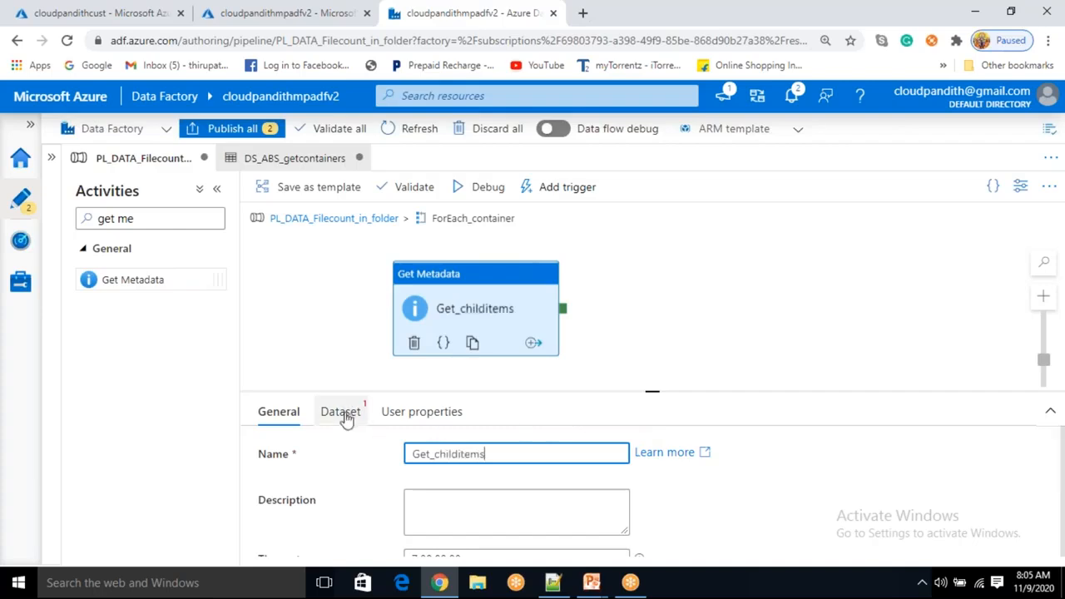
# Step: Start a new dataset for the Get_childitems activity, using Azure Blob Storage as the data store and DelimitedText as the format
pyautogui.click(346, 418)
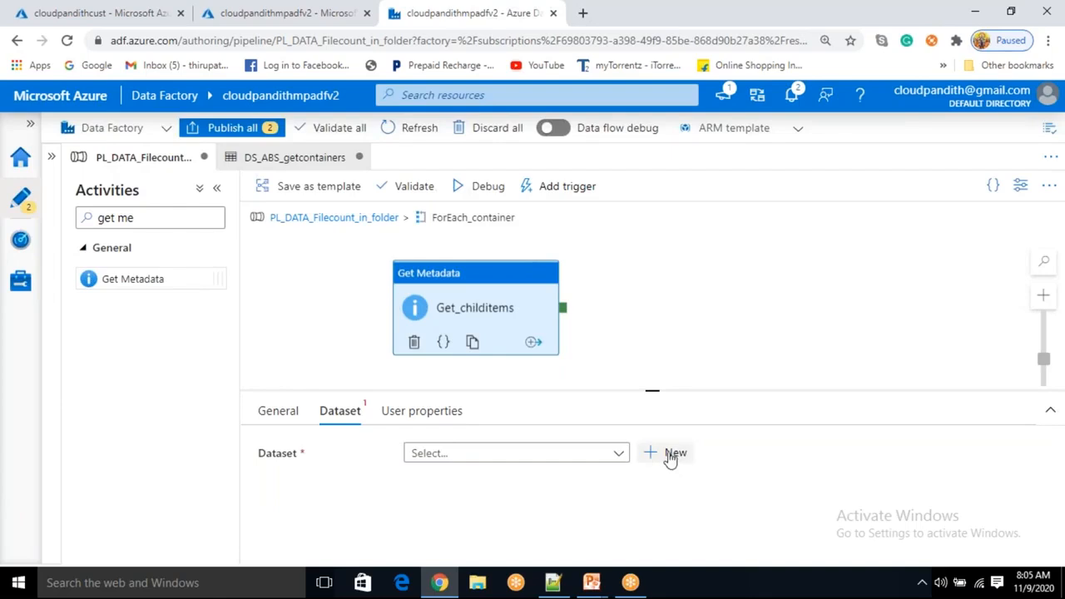
pyautogui.click(671, 441)
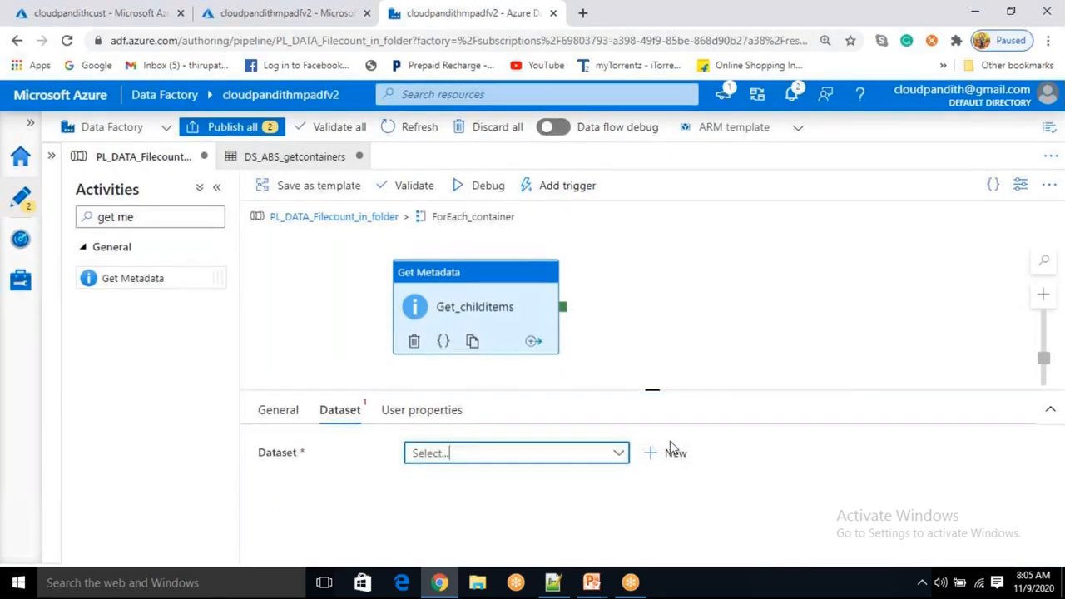
pyautogui.click(673, 452)
pyautogui.click(773, 354)
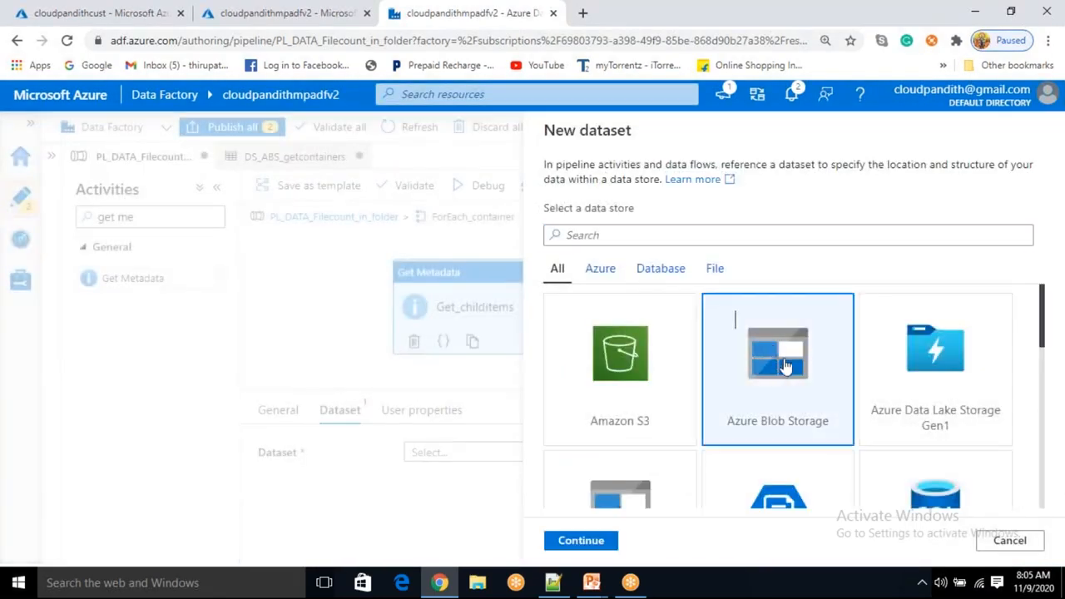
pyautogui.click(581, 541)
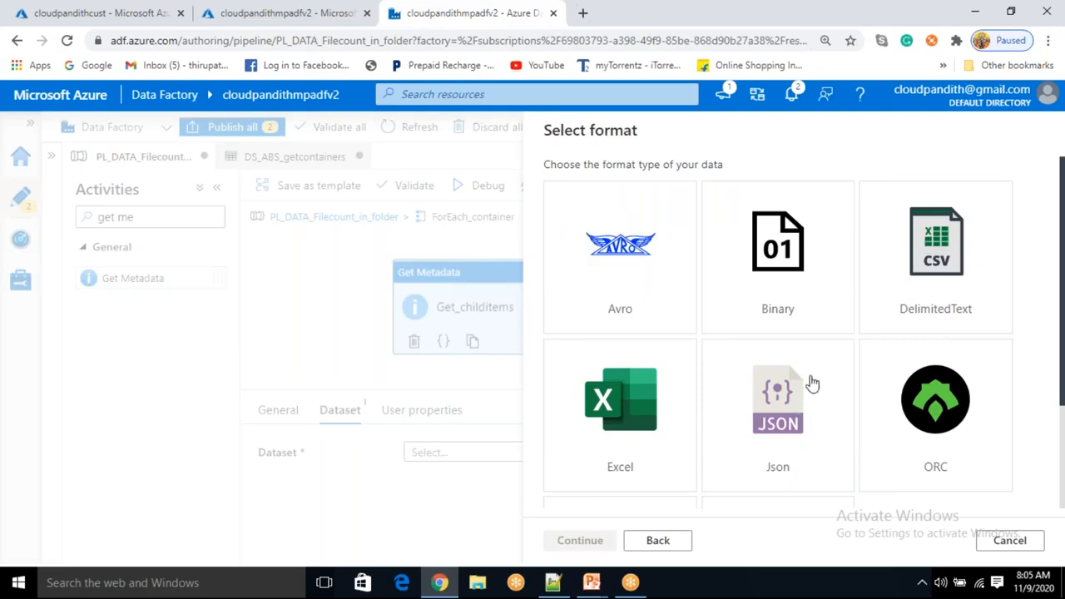
pyautogui.click(891, 209)
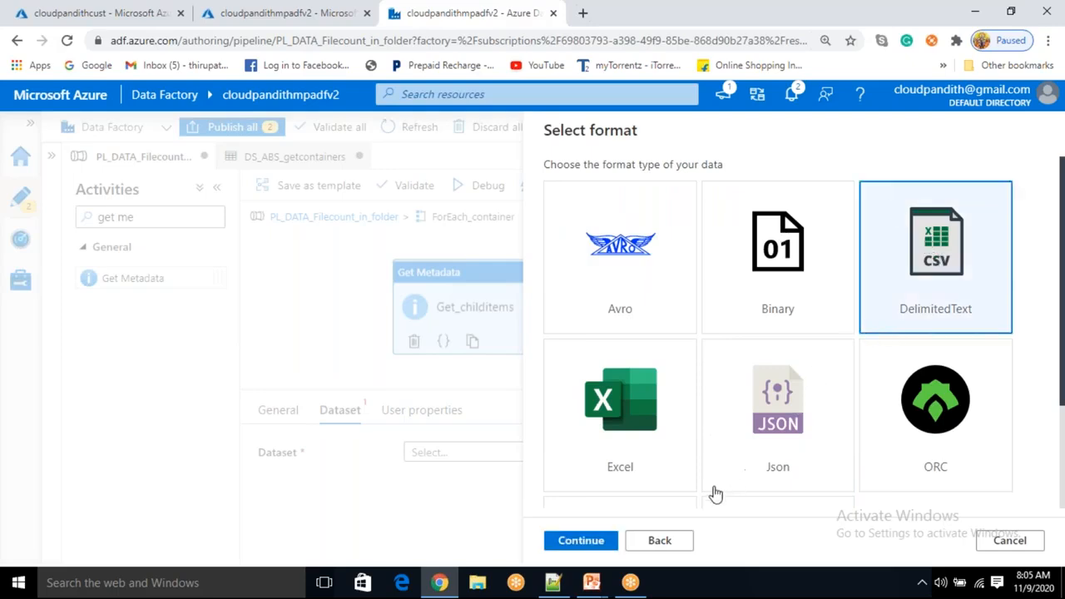
pyautogui.click(613, 541)
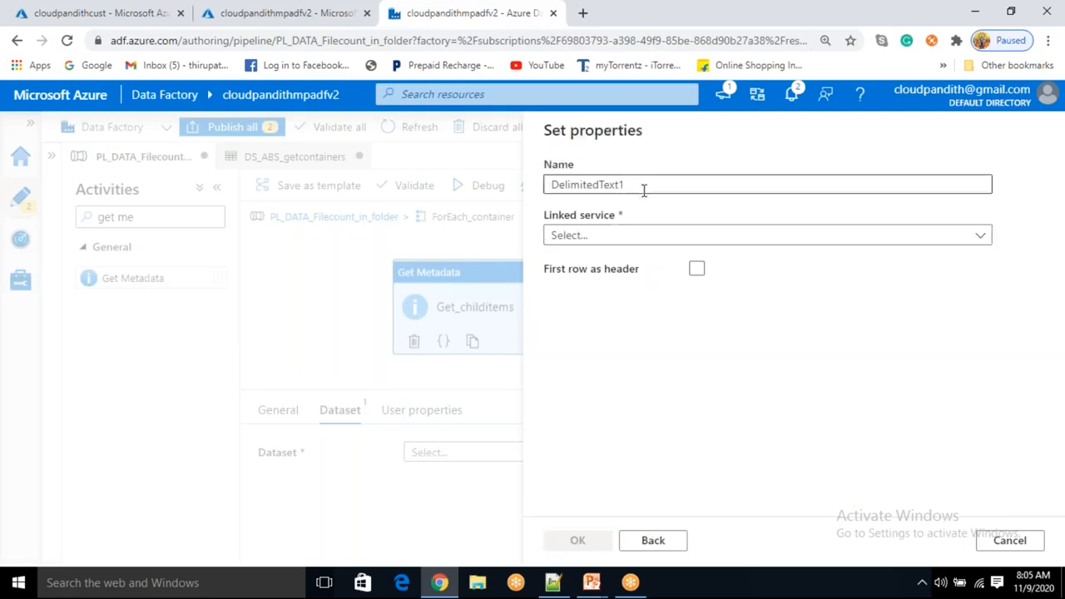
# Step: Name the new dataset DS_ABS_Childitems and assign it the linked service LS_ABS
pyautogui.moveTo(641, 190); pyautogui.dragTo(454, 173)
pyautogui.press('BackSpace')
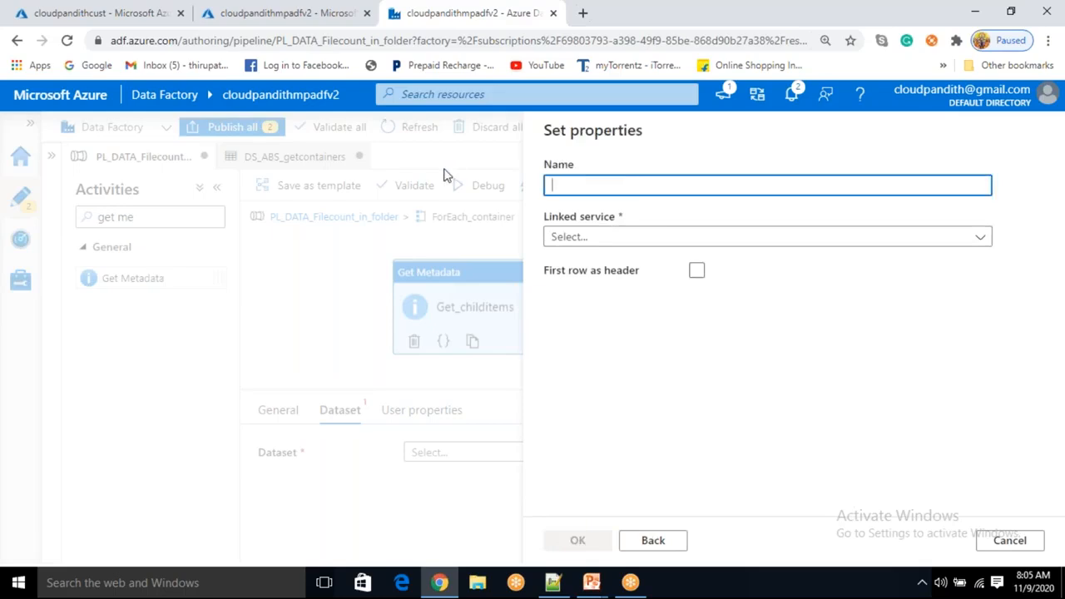
pyautogui.write('DS_ABS_Childitems')
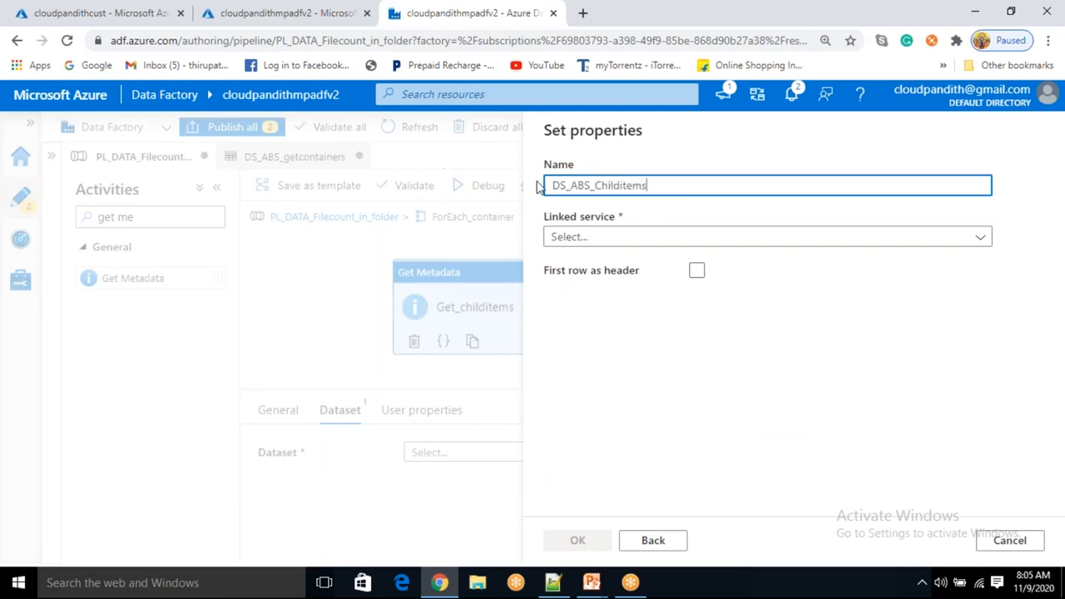
pyautogui.click(587, 240)
pyautogui.click(574, 347)
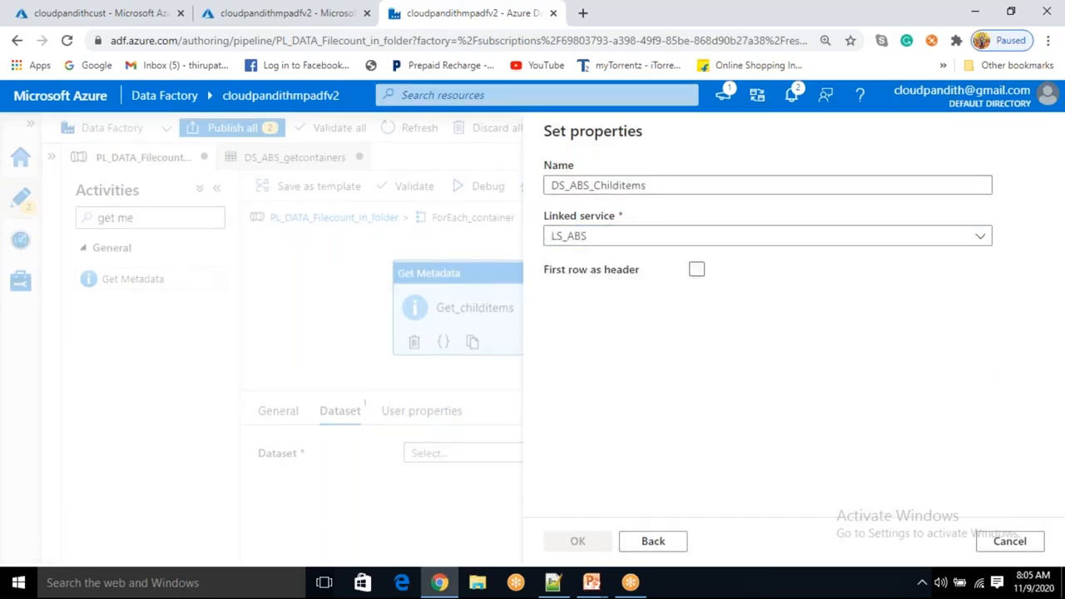
pyautogui.click(556, 284)
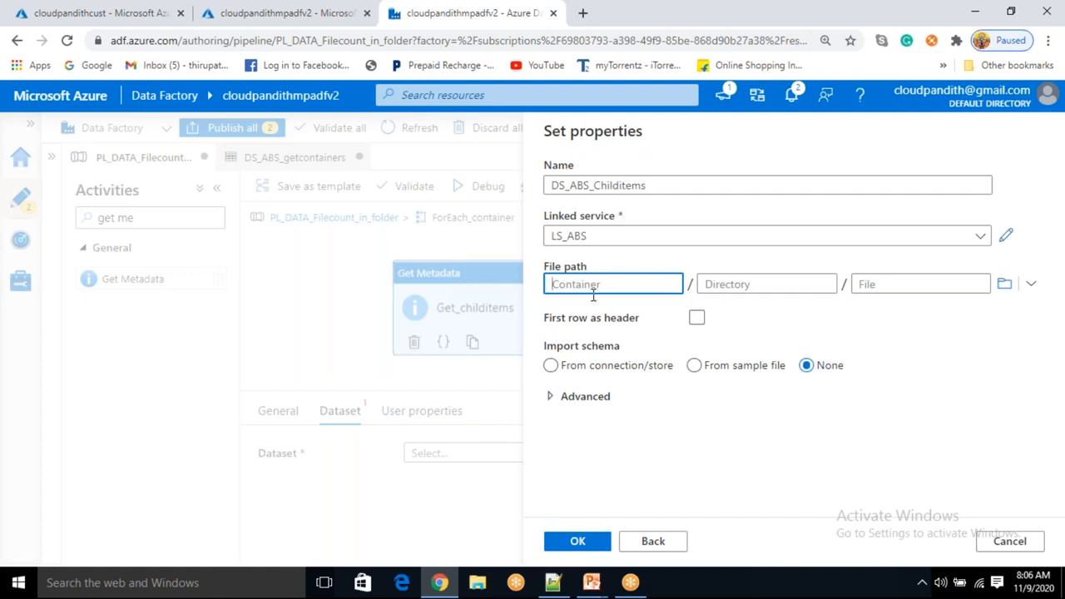
# Step: Check the source container names of all four objects in Containersinfo.csv in Notepad++, and return to the dataset properties
pyautogui.click(553, 583)
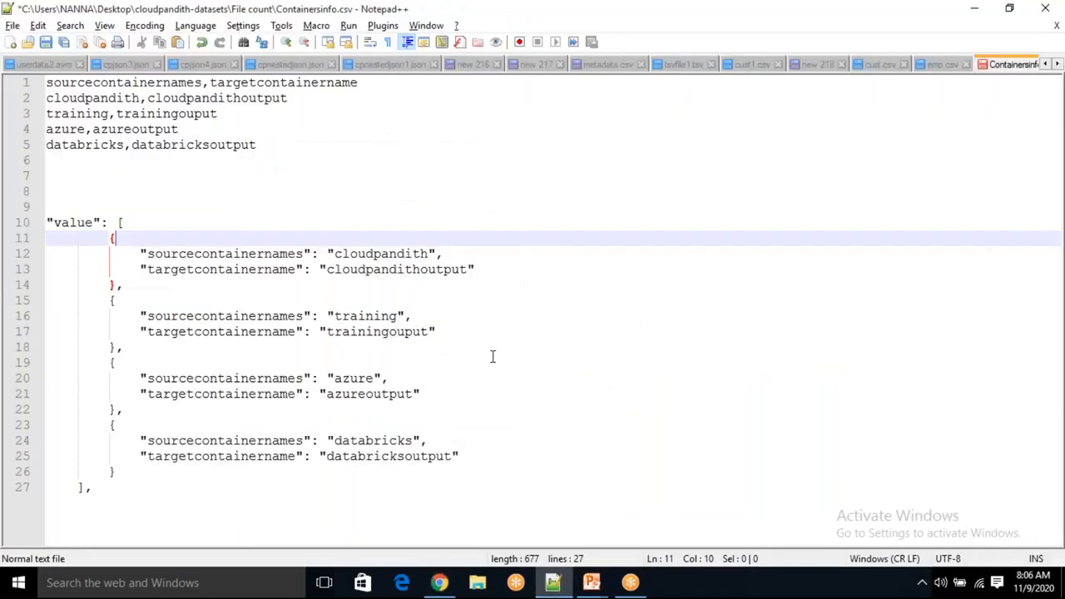
pyautogui.doubleClick(389, 253)
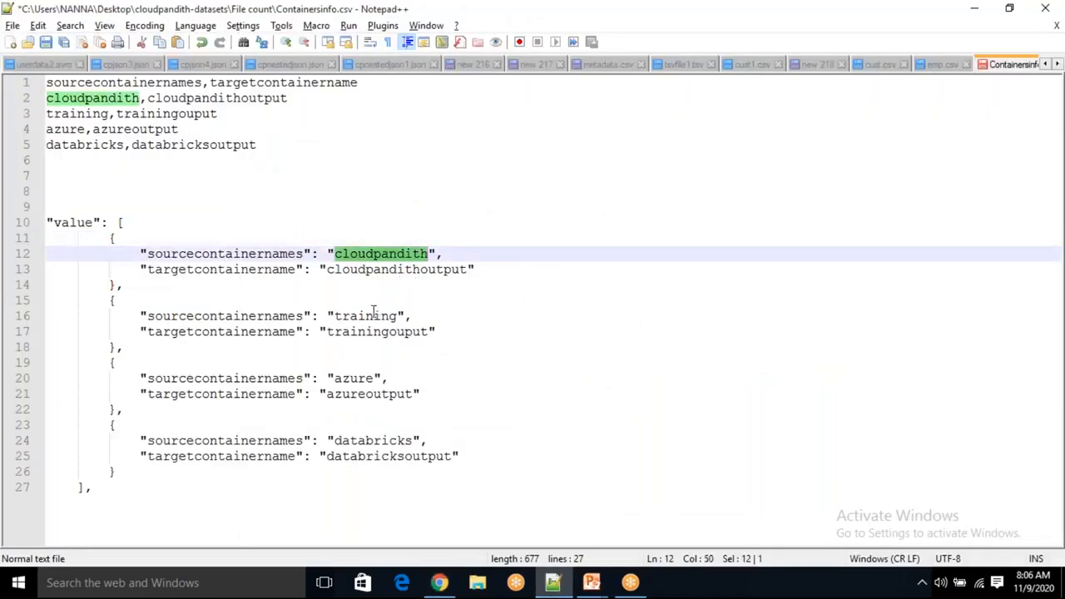
pyautogui.doubleClick(366, 315)
pyautogui.click(356, 379)
pyautogui.doubleClick(356, 380)
pyautogui.doubleClick(366, 441)
pyautogui.click(471, 453)
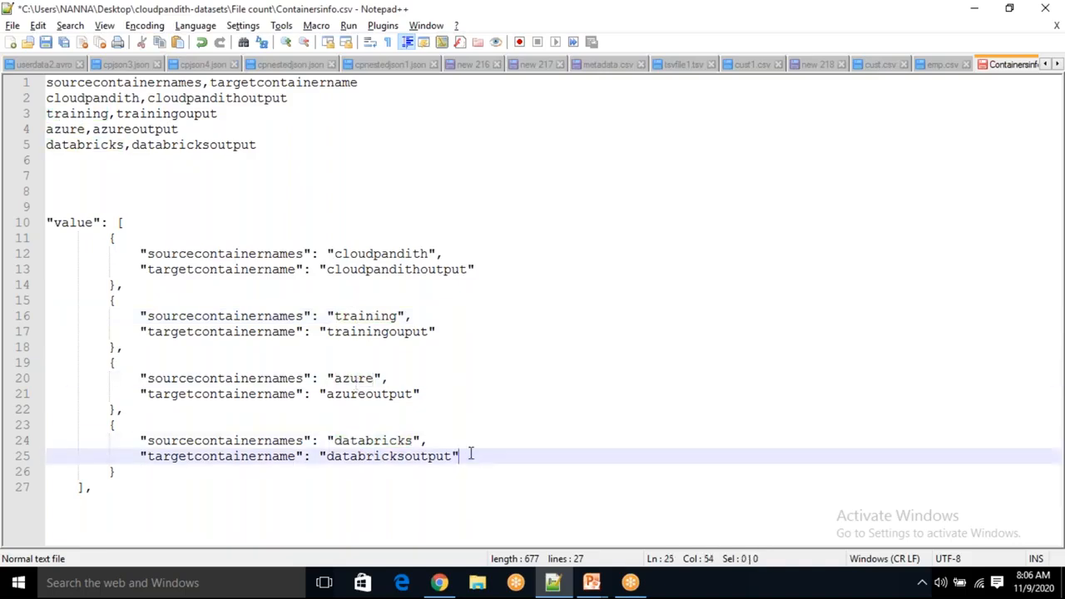
pyautogui.hotkey('alt', 'Tab')
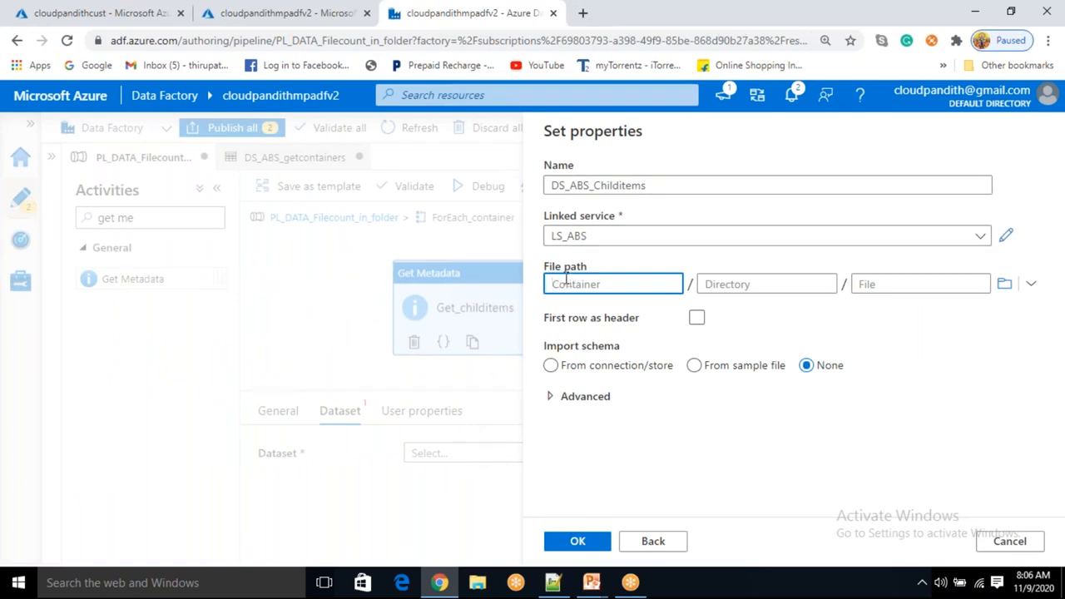
# Step: Leave the file path of DS_ABS_Childitems empty and enable the first row as header
pyautogui.moveTo(559, 183); pyautogui.dragTo(615, 192)
pyautogui.click(653, 450)
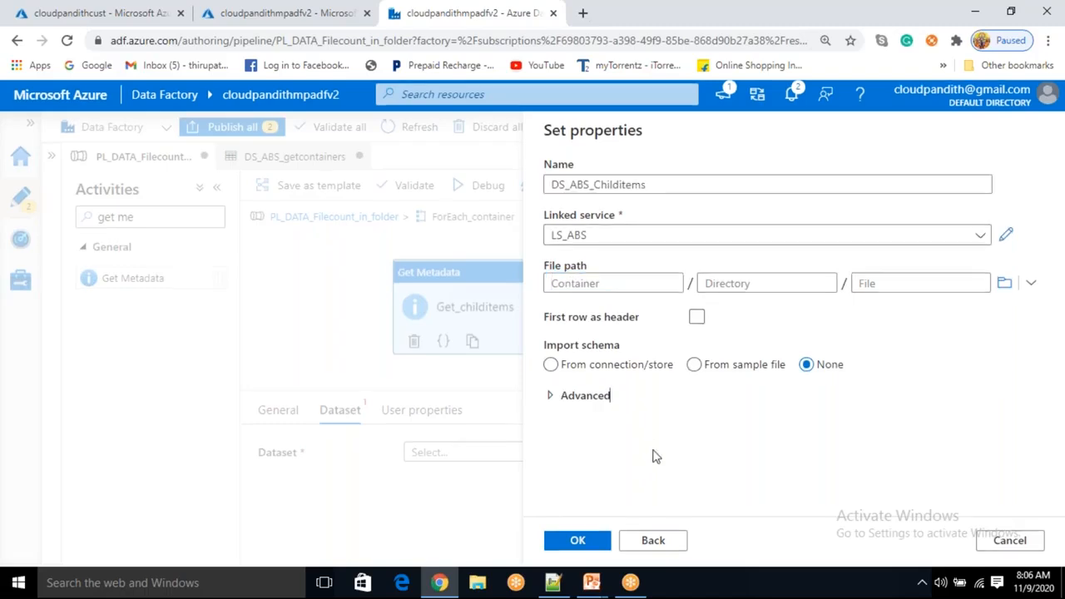
pyautogui.click(743, 24)
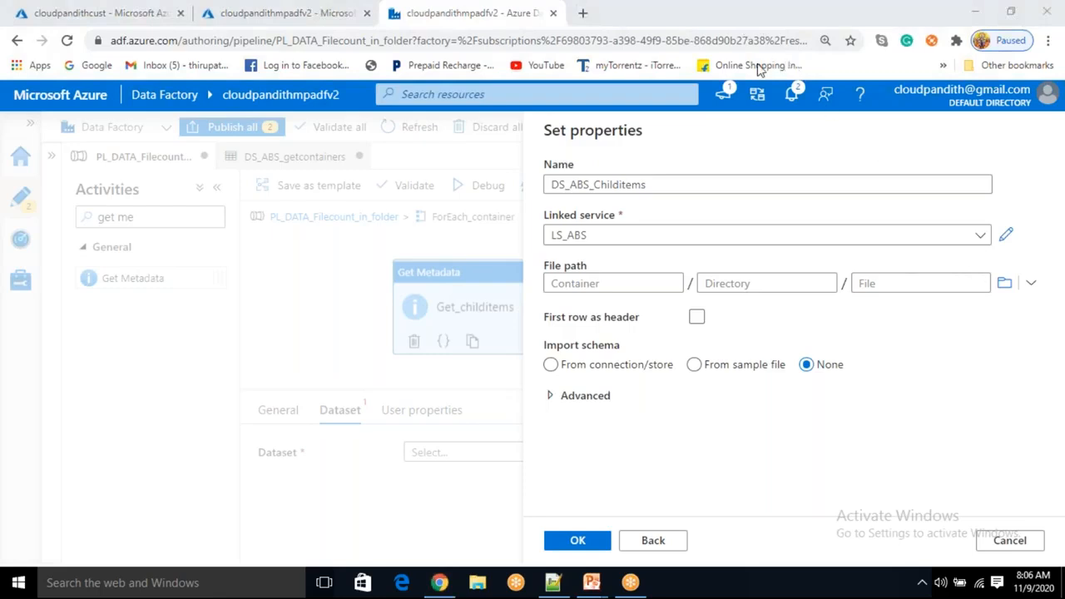
pyautogui.click(590, 281)
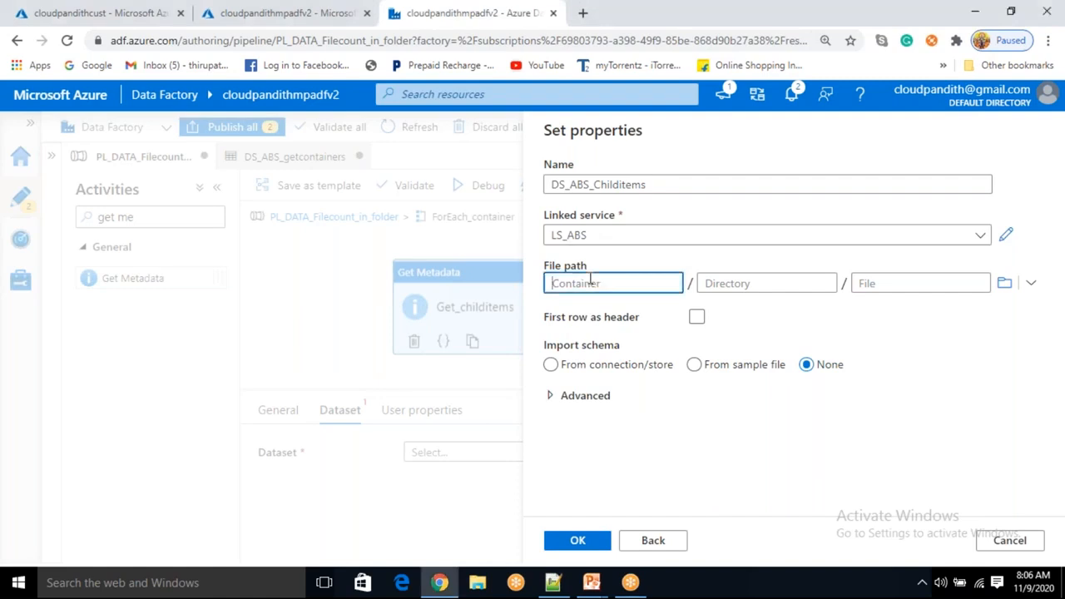
pyautogui.click(696, 318)
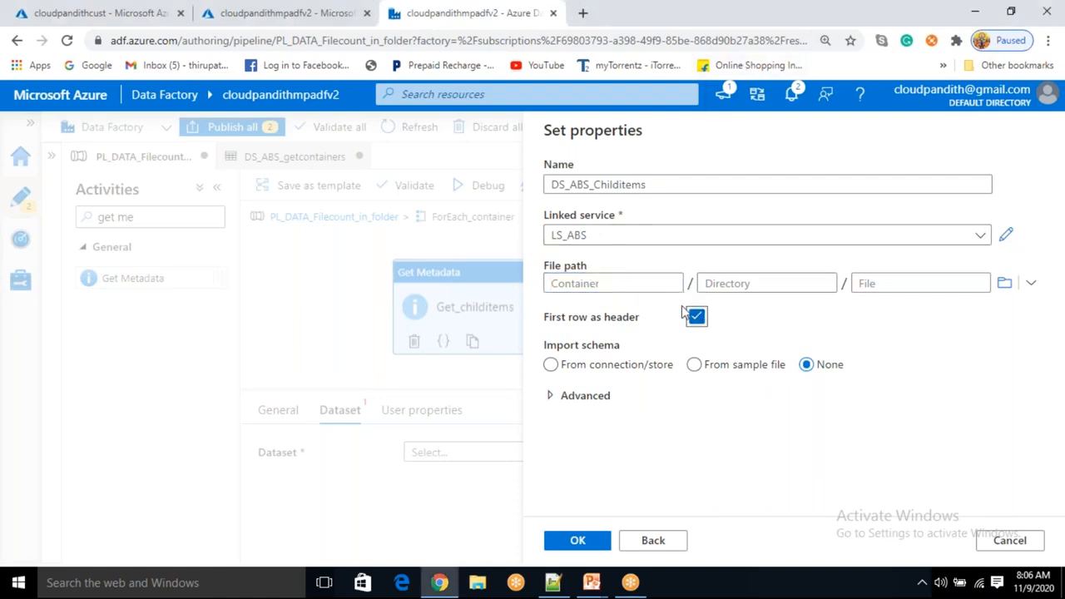
# Step: Create the dataset DS_ABS_Childitems with the chosen properties and open it from the Get_childitems activity for editing
pyautogui.click(581, 542)
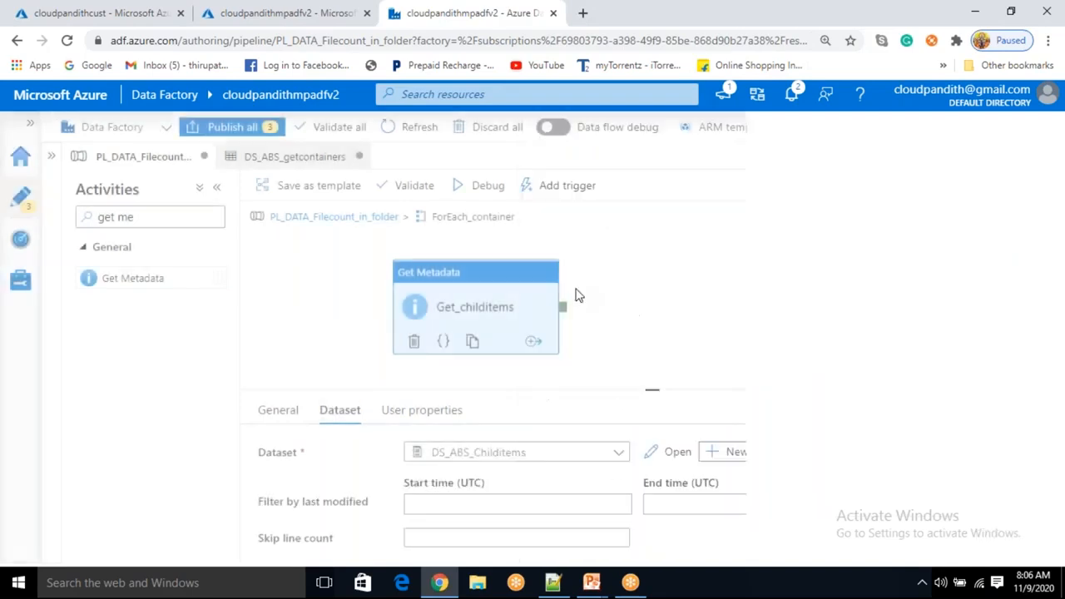
pyautogui.moveTo(503, 306); pyautogui.dragTo(504, 283)
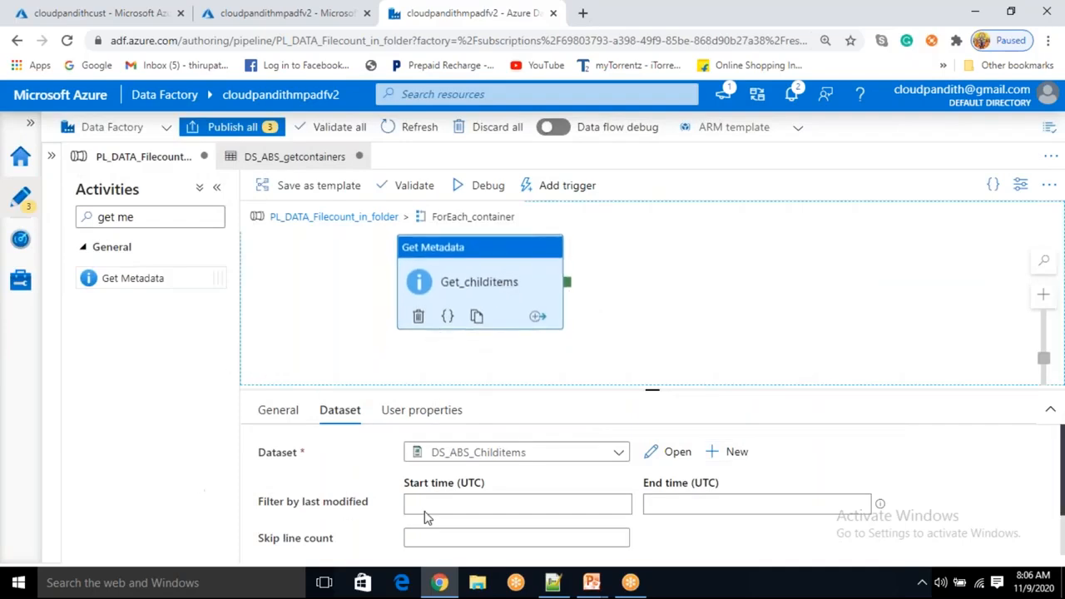
pyautogui.click(677, 462)
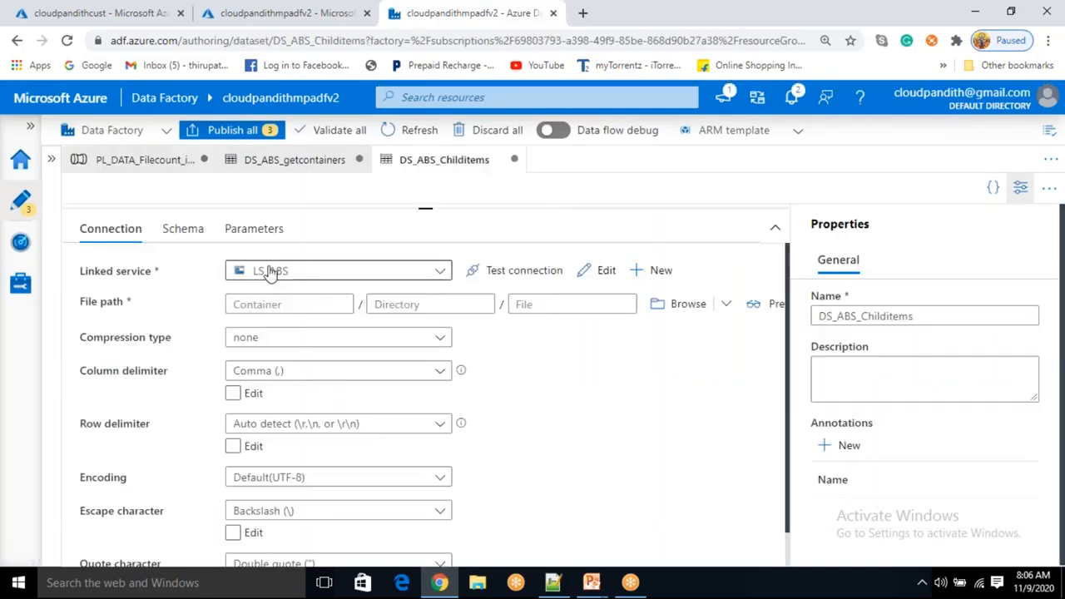
# Step: Add a String parameter named sourcecontainer to the DS_ABS_Childitems dataset
pyautogui.click(254, 245)
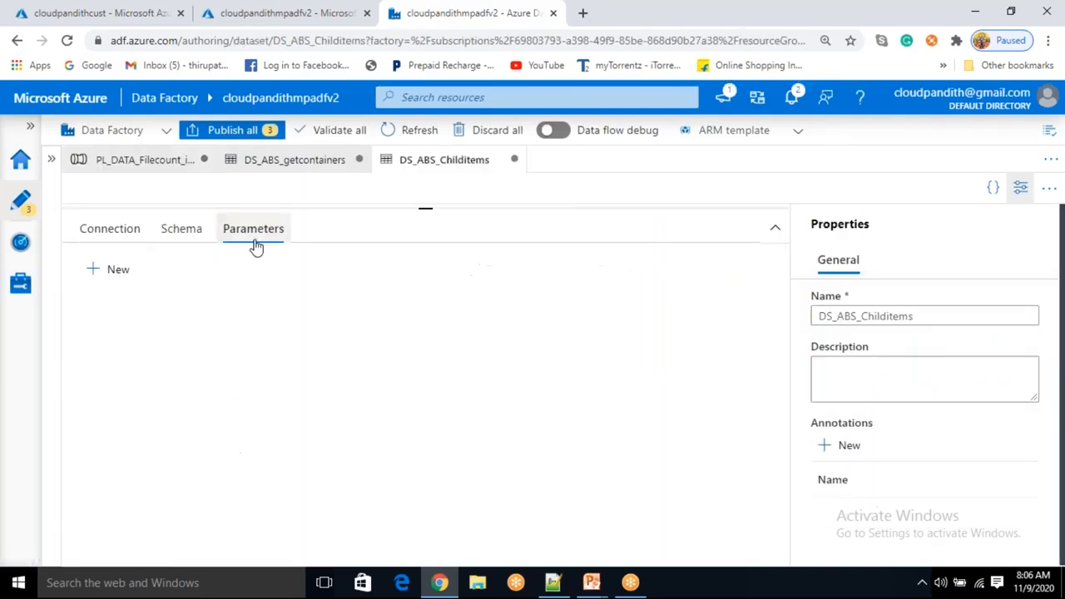
pyautogui.click(110, 278)
pyautogui.click(150, 343)
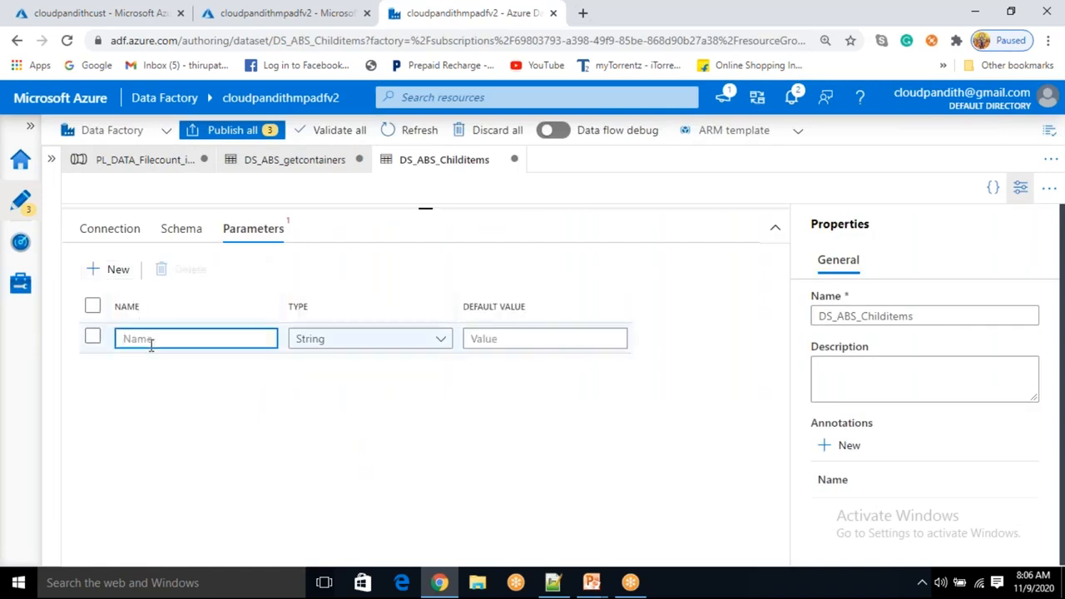
pyautogui.write('co')
pyautogui.write('ntainername')
pyautogui.write('s')
pyautogui.write('rce')
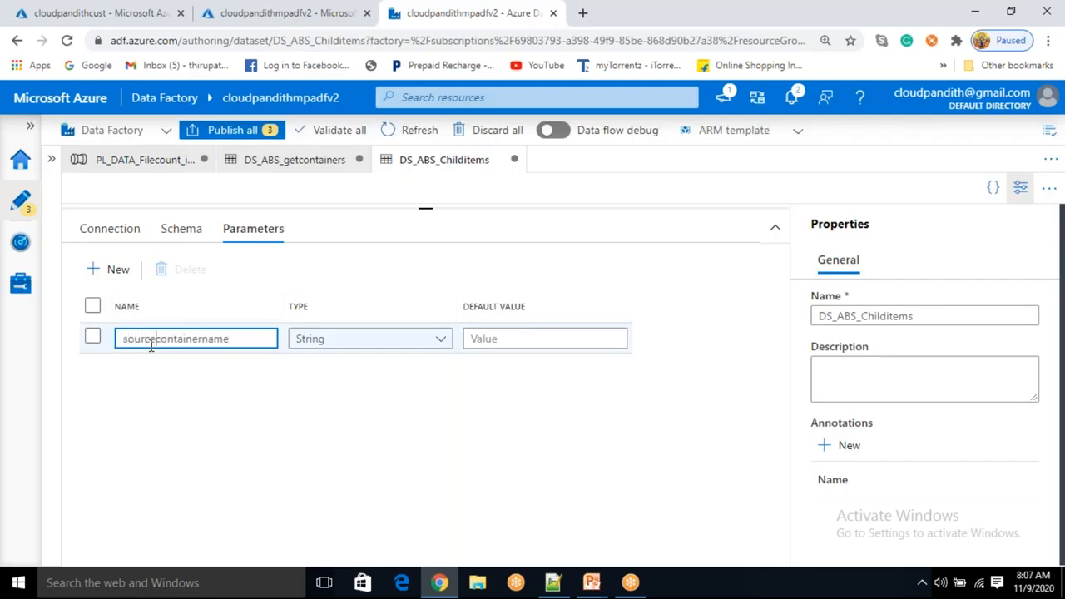
pyautogui.press('BackSpace')
pyautogui.press('BackSpace')
pyautogui.press('BackSpace')
pyautogui.press('BackSpace')
pyautogui.press('BackSpace')
pyautogui.press('BackSpace')
pyautogui.press('BackSpace')
pyautogui.press('BackSpace')
pyautogui.press('BackSpace')
pyautogui.write('tainer')
pyautogui.doubleClick(178, 340)
pyautogui.click(117, 228)
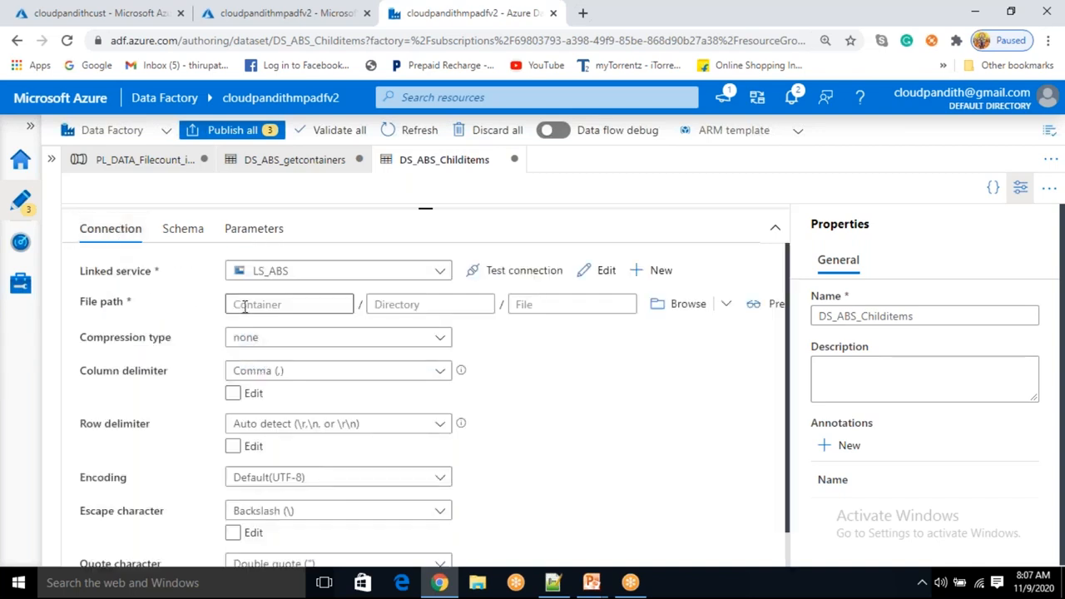
pyautogui.click(244, 305)
pyautogui.click(252, 326)
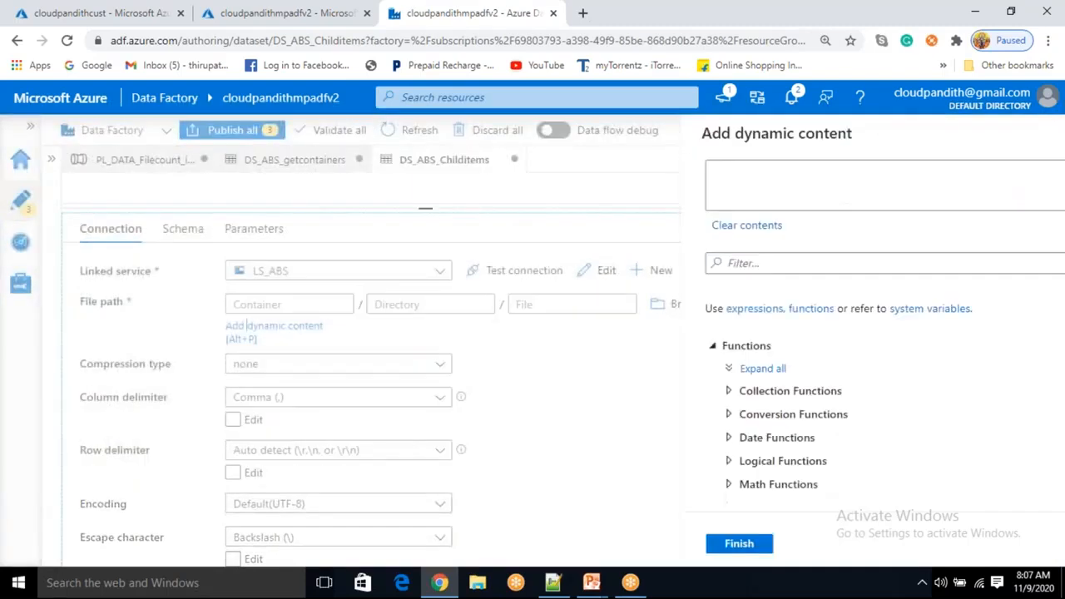
pyautogui.scroll(-3, 607, 375)
pyautogui.click(614, 493)
pyautogui.click(581, 544)
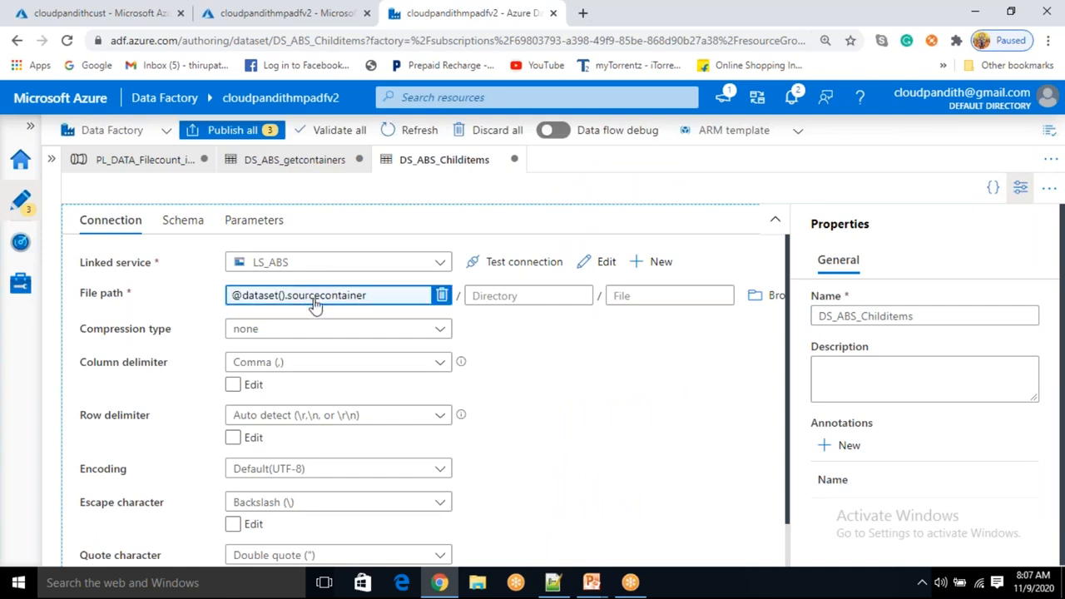
# Step: Return to the pipeline PL_DATA_Filecount_in_folder and open the sourcecontainer value of the Get_childitems dataset for editing
pyautogui.click(158, 160)
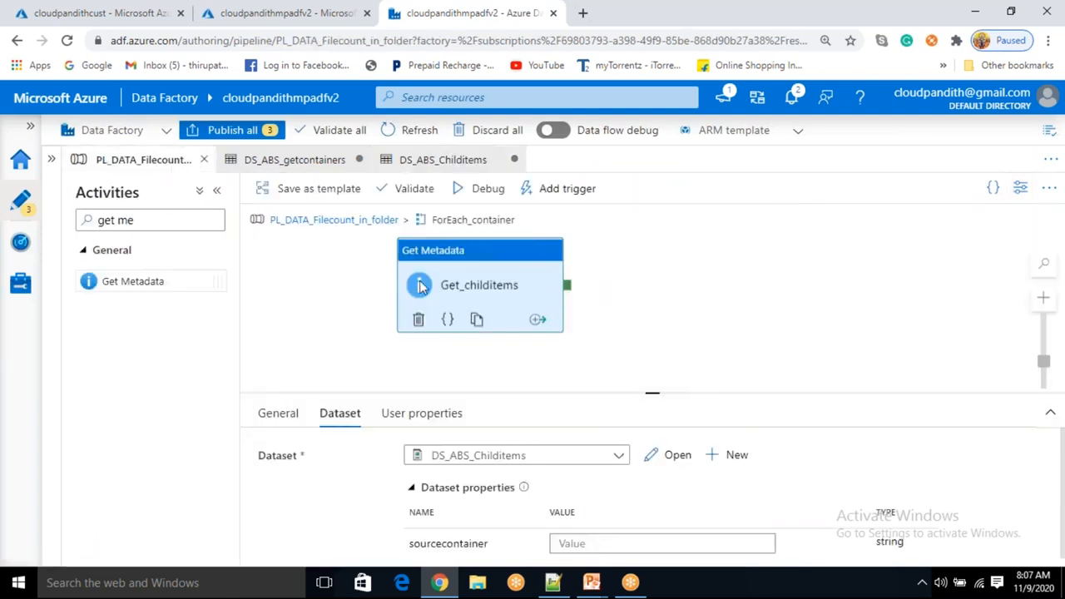
pyautogui.scroll(-1, 399, 487)
pyautogui.click(570, 468)
pyautogui.click(570, 468)
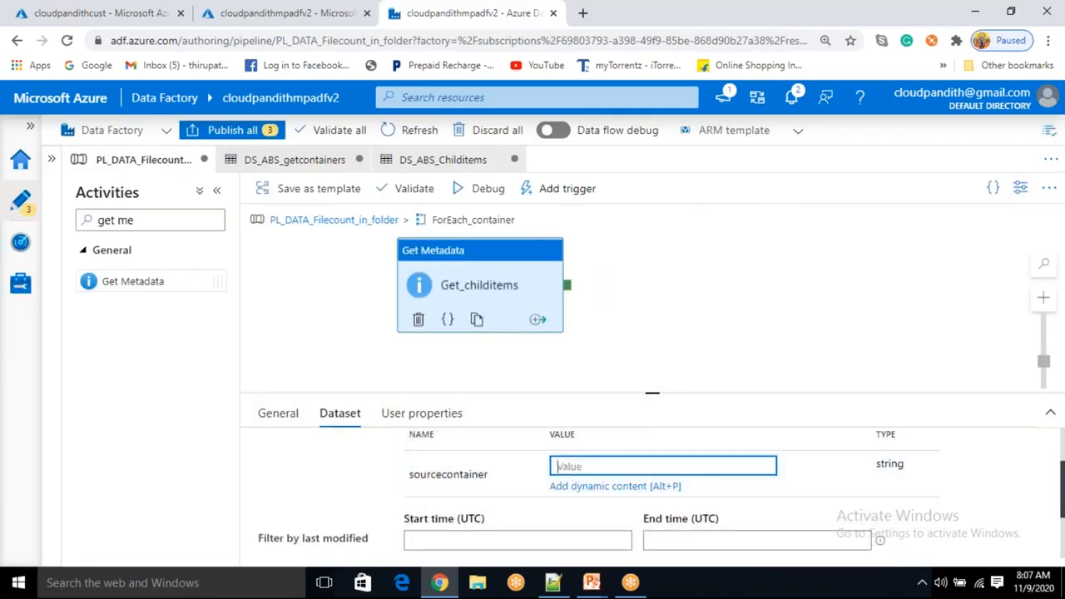
# Step: Examine the first object's source and target container names in Notepad++ and the data flow diagram in the PowerPoint slide show
pyautogui.hotkey('alt', 'Tab')
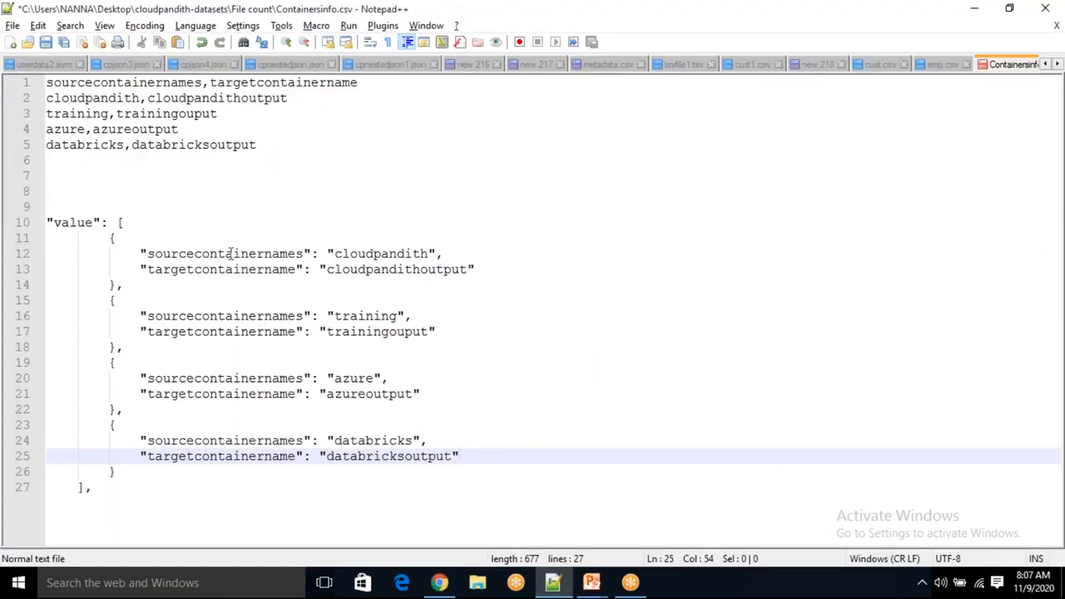
pyautogui.doubleClick(379, 254)
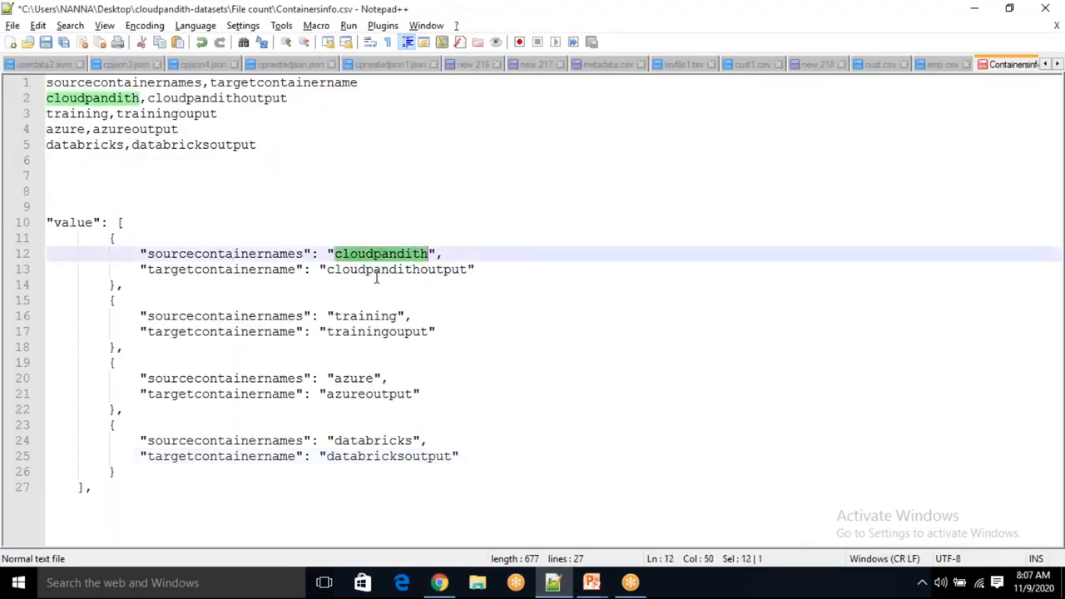
pyautogui.doubleClick(412, 270)
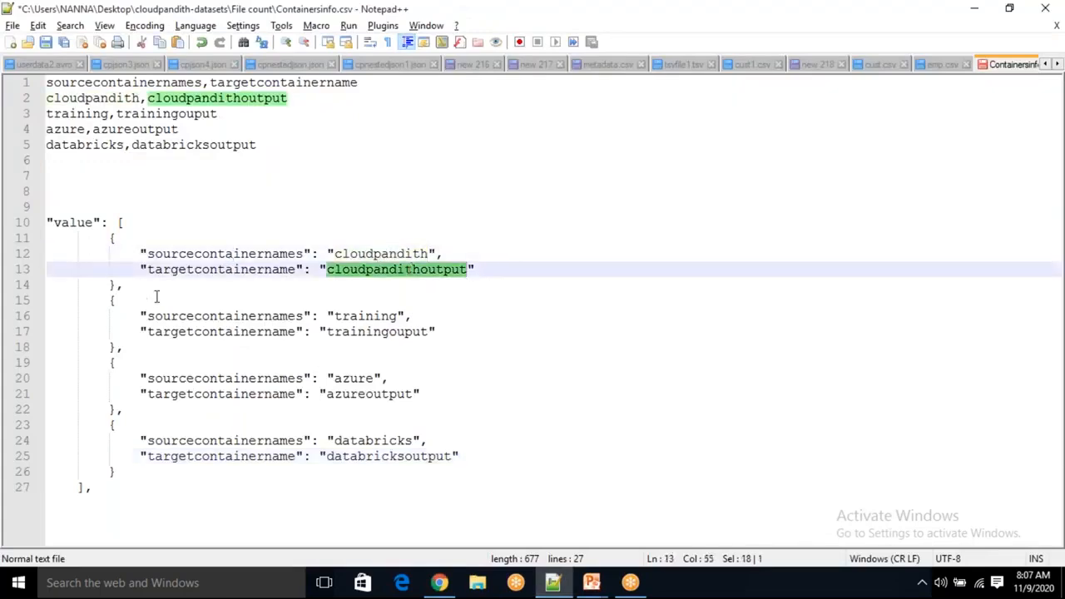
pyautogui.moveTo(146, 286); pyautogui.dragTo(100, 240)
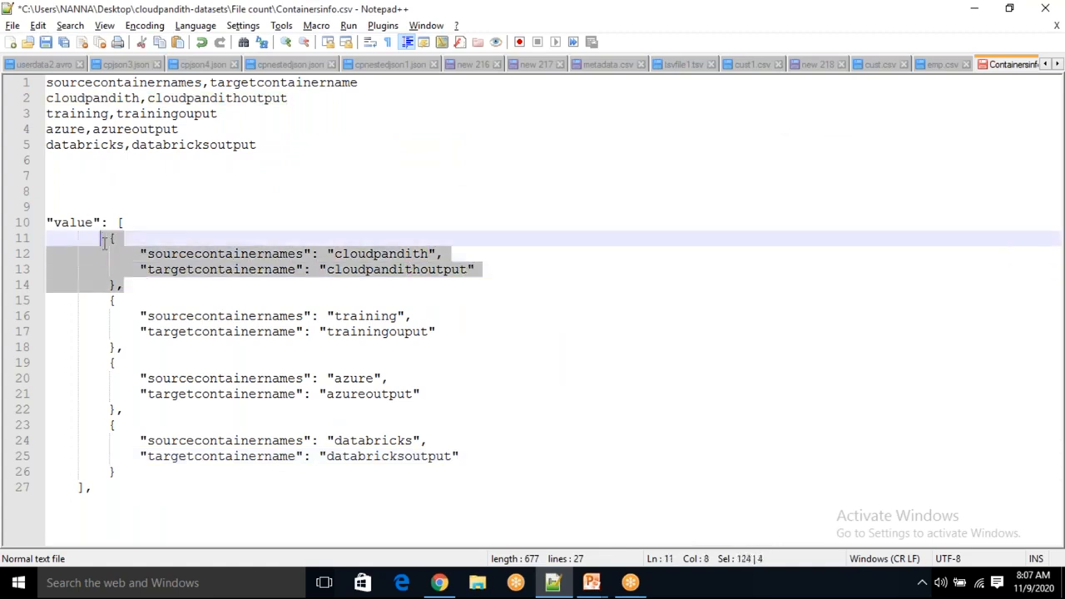
pyautogui.moveTo(591, 583)
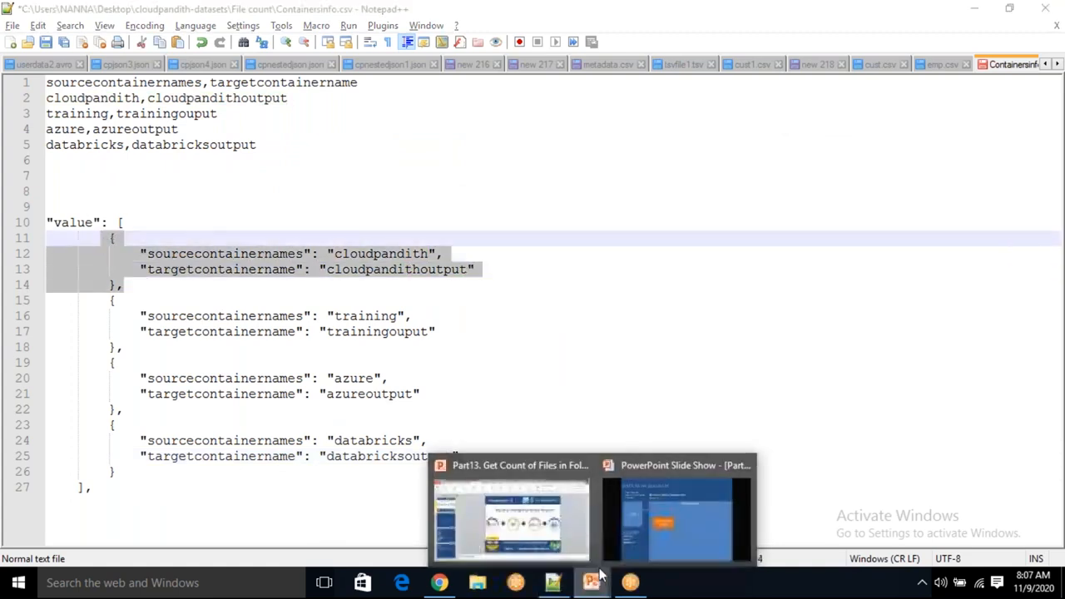
pyautogui.click(685, 509)
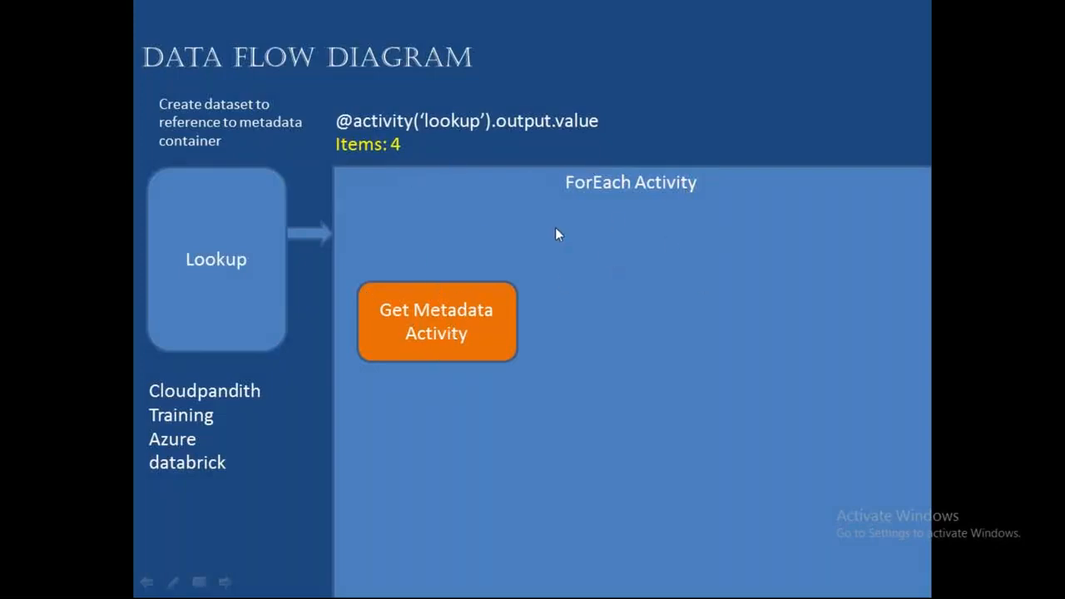
pyautogui.hotkey('alt', 'Tab')
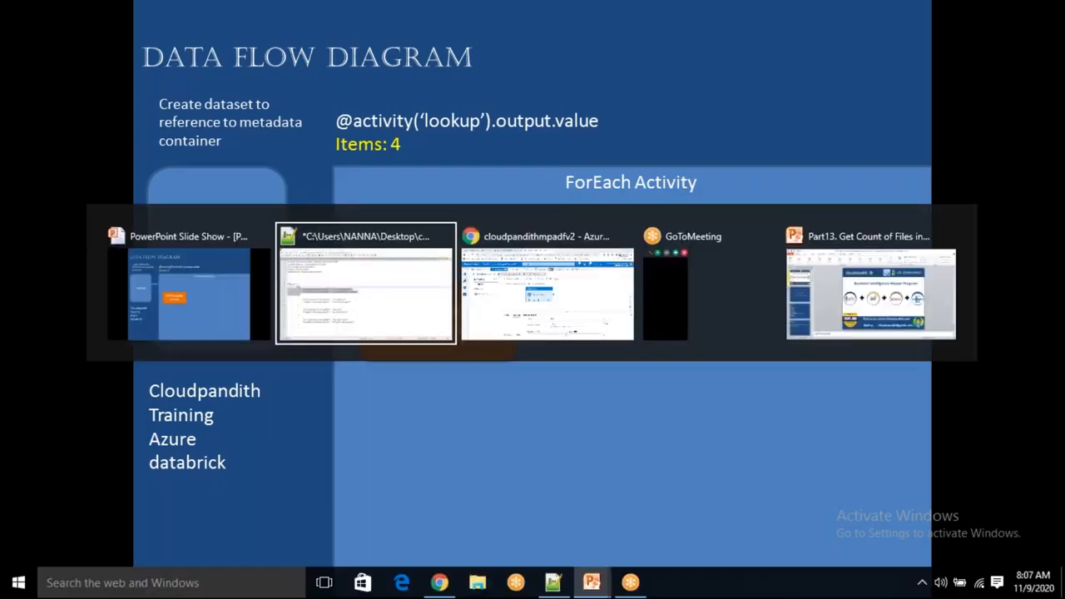
pyautogui.click(374, 243)
pyautogui.click(309, 183)
pyautogui.write('@item()')
pyautogui.moveTo(108, 238); pyautogui.dragTo(117, 285)
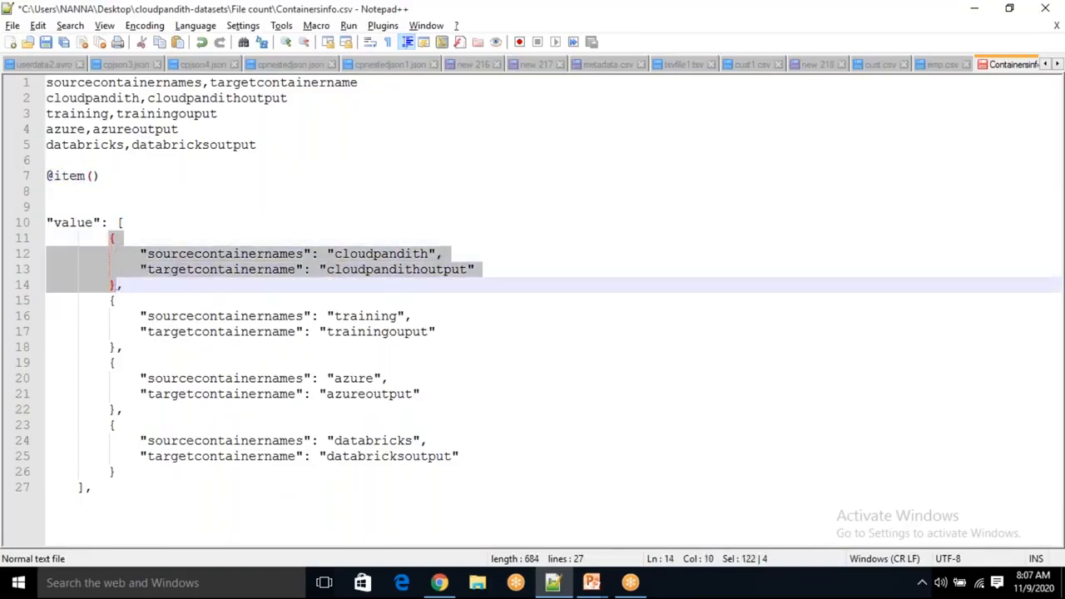
pyautogui.click(115, 285)
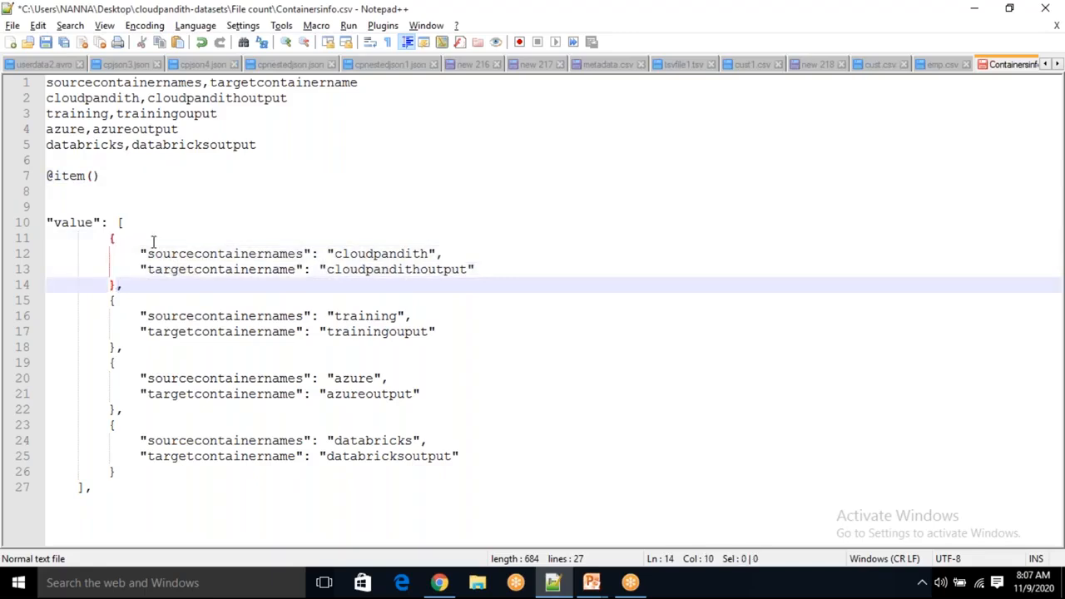
pyautogui.doubleClick(390, 250)
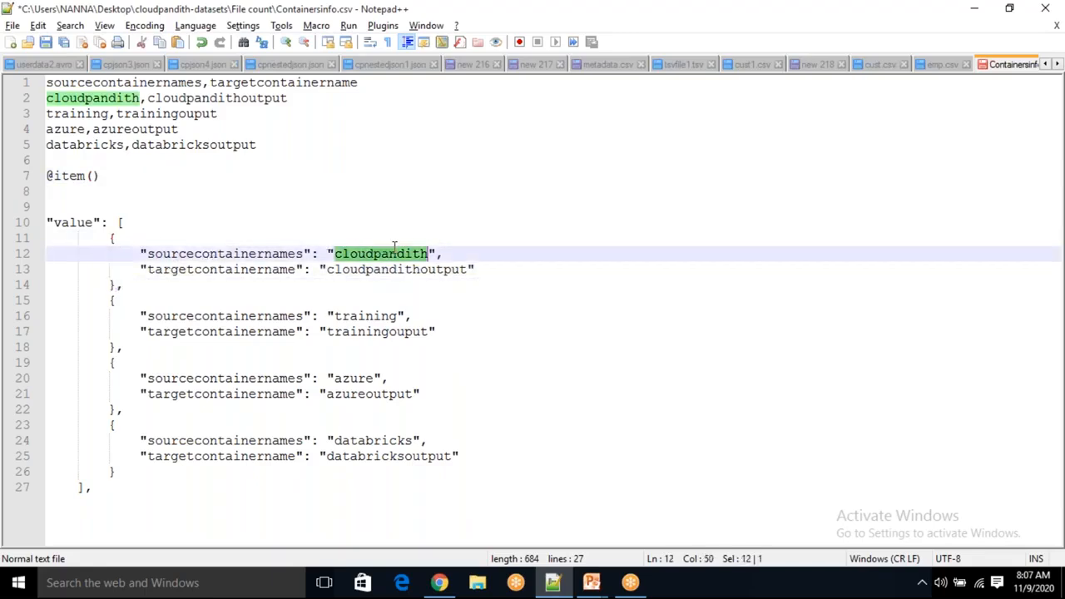
pyautogui.doubleClick(280, 254)
pyautogui.hotkey('ctrl', 'c')
pyautogui.click(121, 179)
pyautogui.write('.')
pyautogui.hotkey('ctrl', 'v')
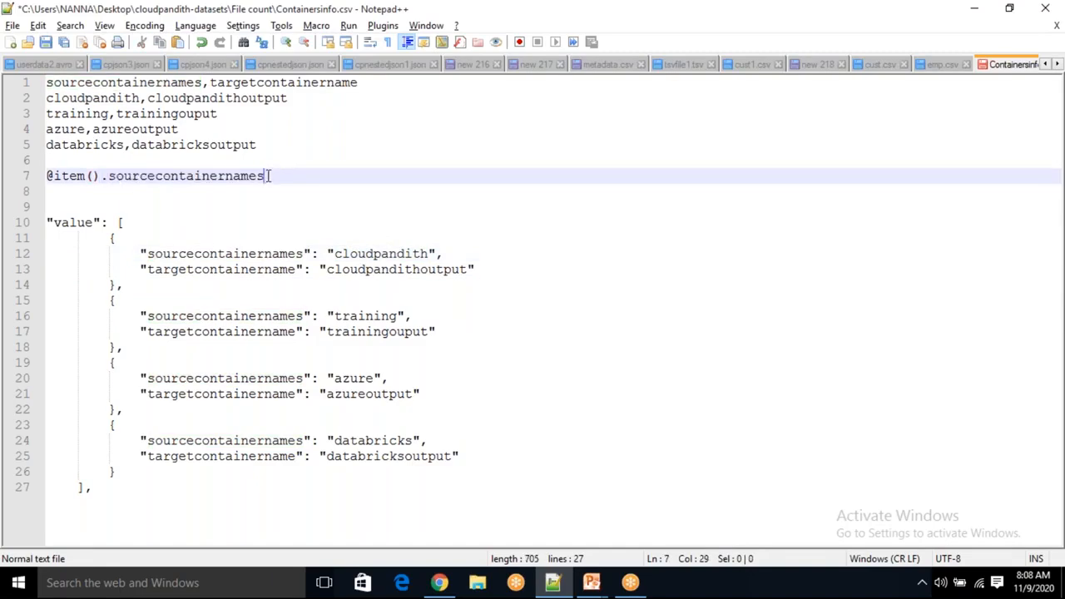
# Step: Compare the expression on line 7 with the second object, which holds the training container, and check the sourcecontainernames key
pyautogui.moveTo(268, 176); pyautogui.dragTo(56, 172)
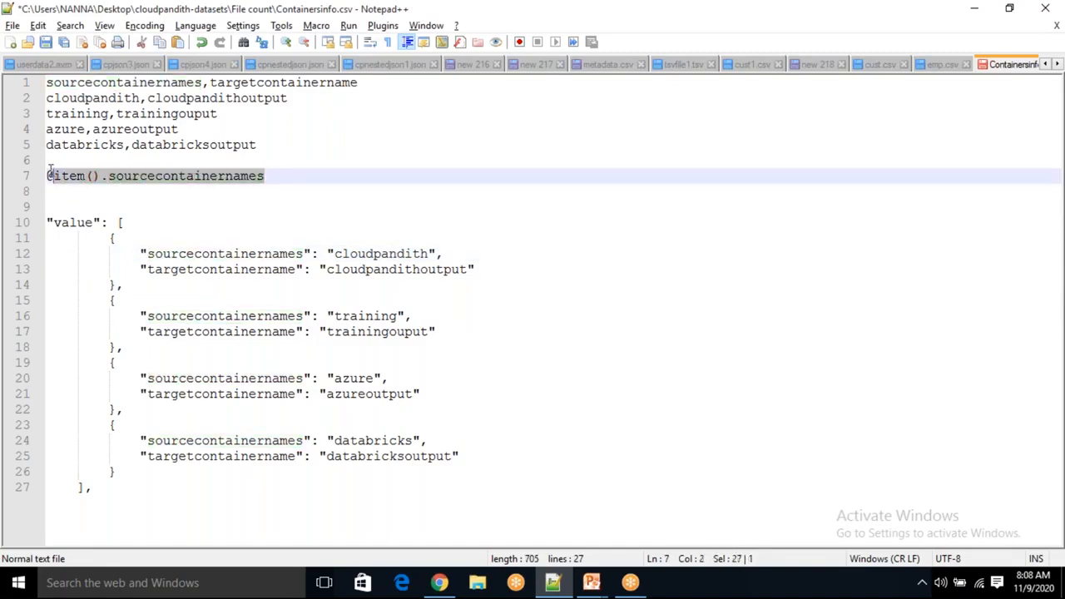
pyautogui.click(111, 304)
pyautogui.moveTo(111, 304); pyautogui.dragTo(45, 302)
pyautogui.click(133, 351)
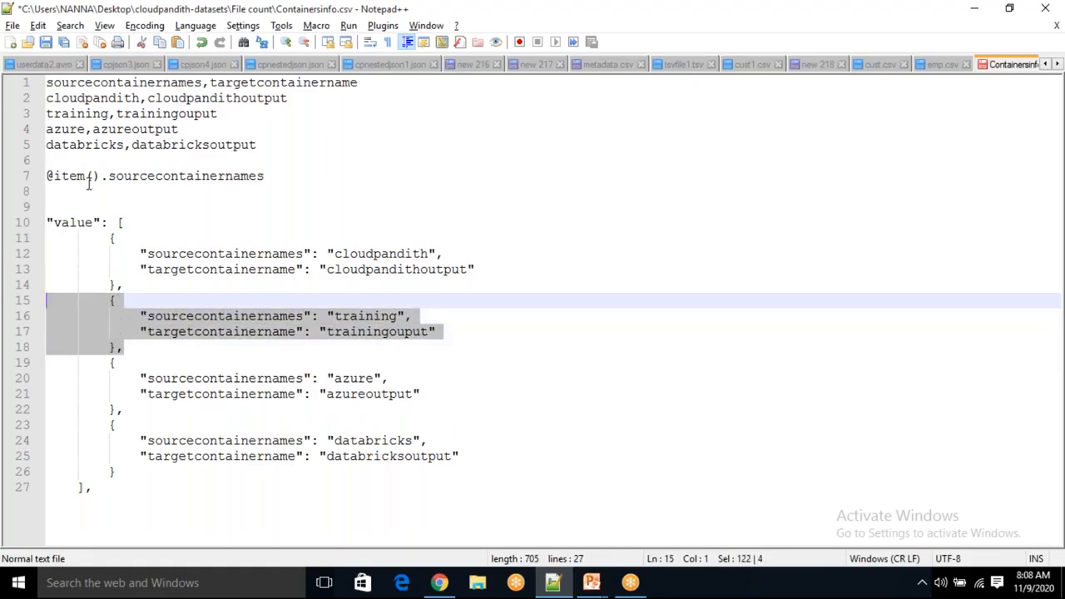
pyautogui.doubleClick(183, 175)
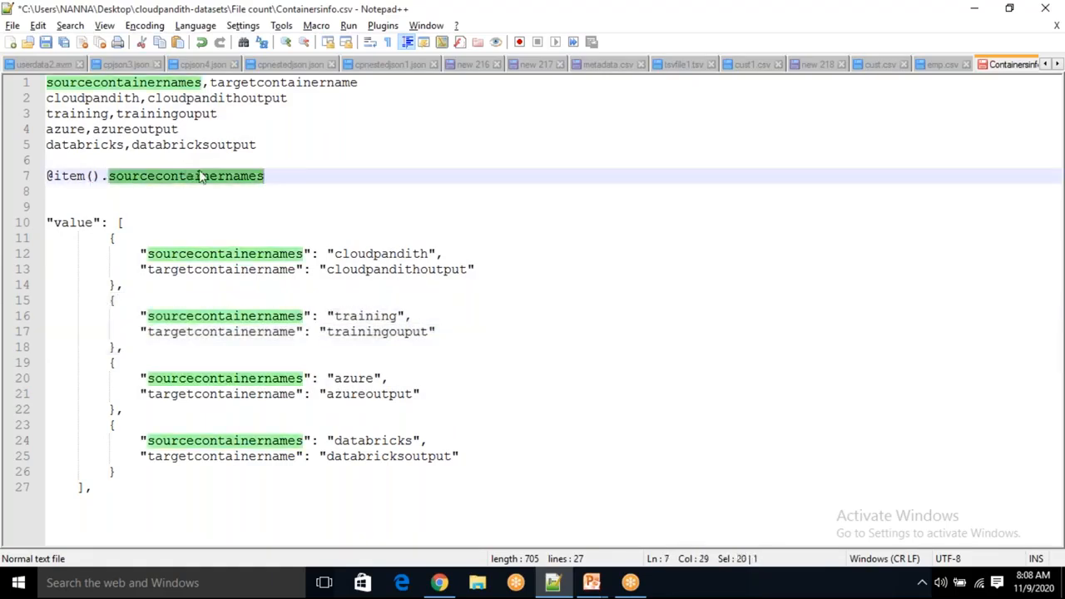
pyautogui.click(292, 176)
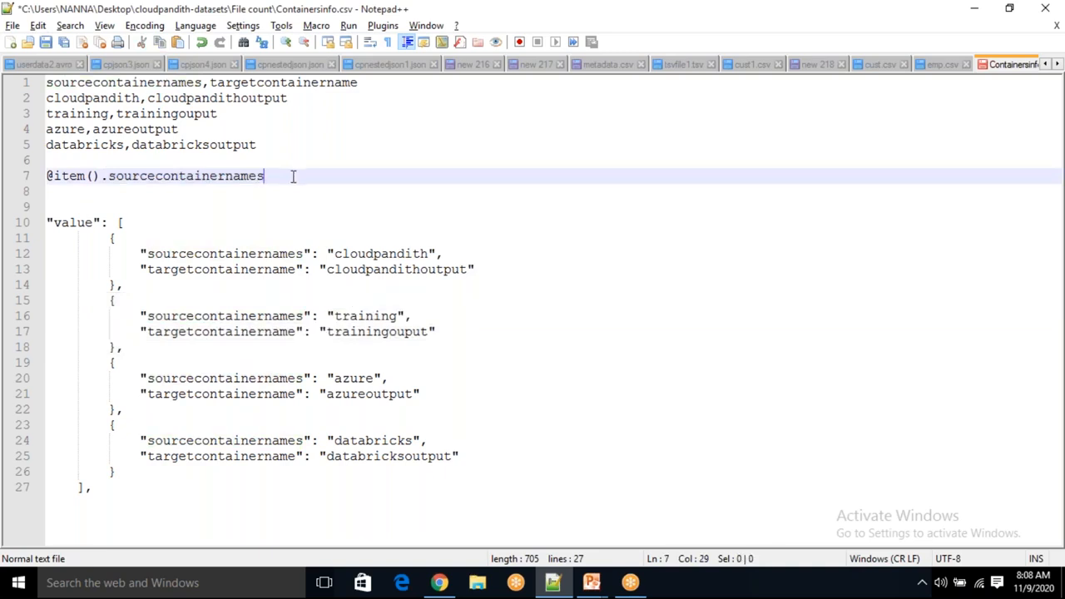
pyautogui.moveTo(110, 301); pyautogui.dragTo(122, 347)
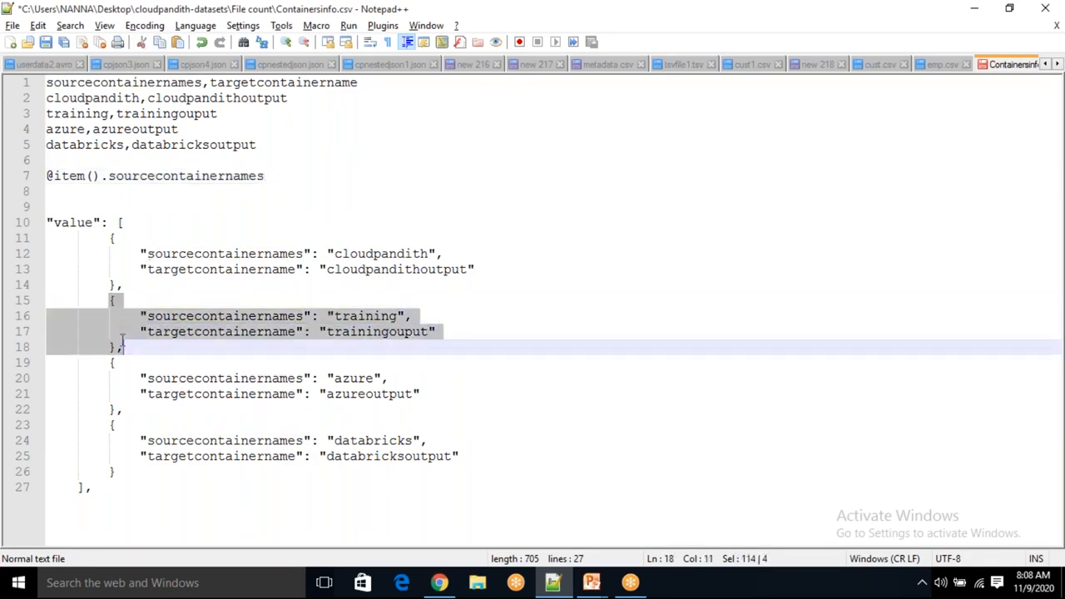
pyautogui.click(131, 350)
pyautogui.moveTo(293, 165)
pyautogui.mouseDown()
pyautogui.moveTo(112, 171)
pyautogui.moveTo(285, 176)
pyautogui.mouseUp()
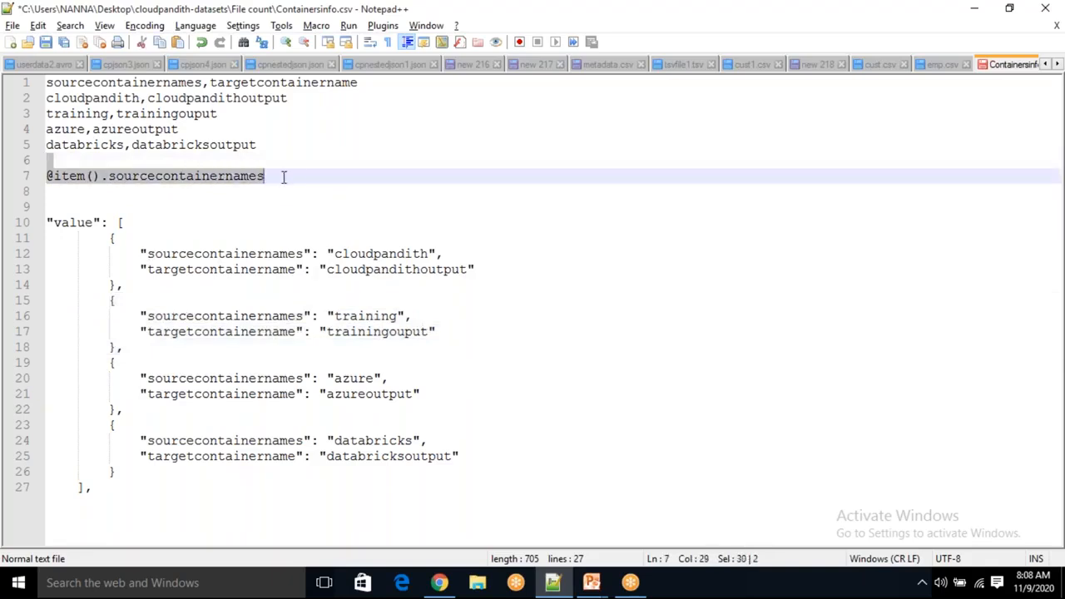
pyautogui.click(298, 175)
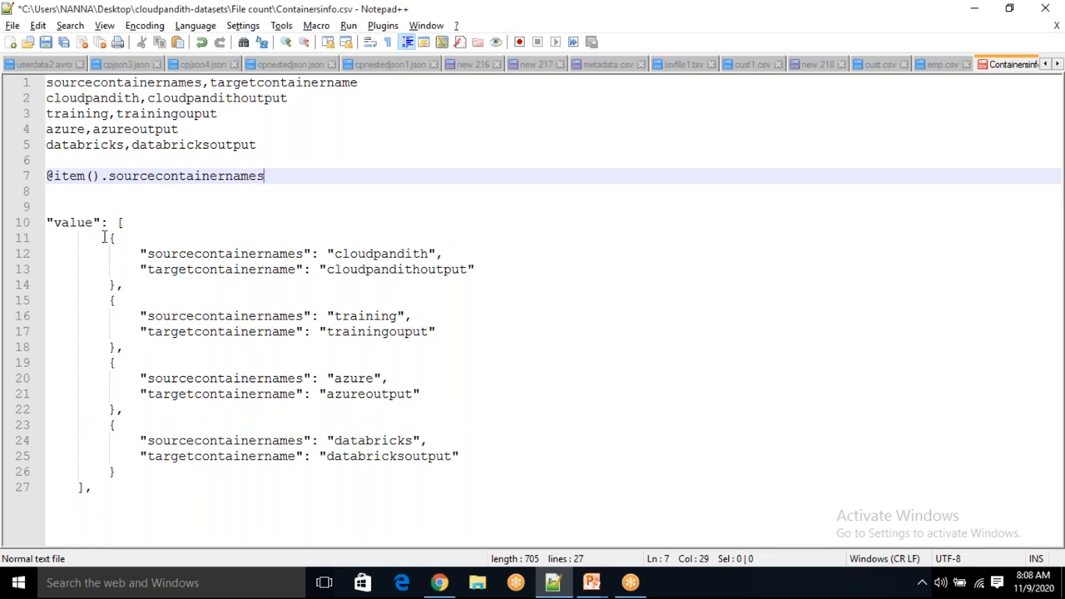
pyautogui.moveTo(105, 237); pyautogui.dragTo(128, 284)
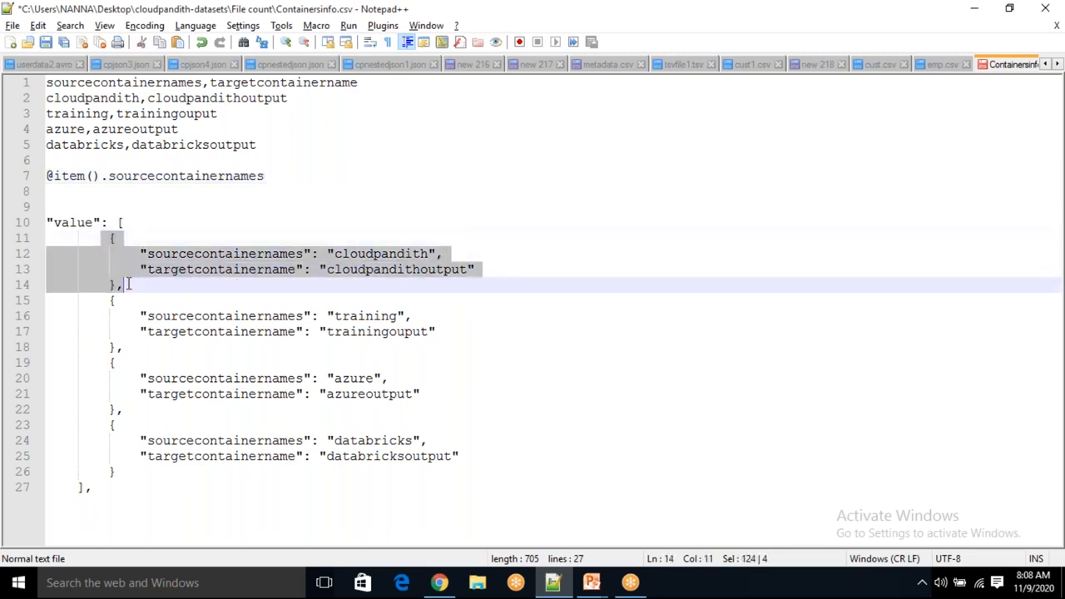
pyautogui.click(127, 285)
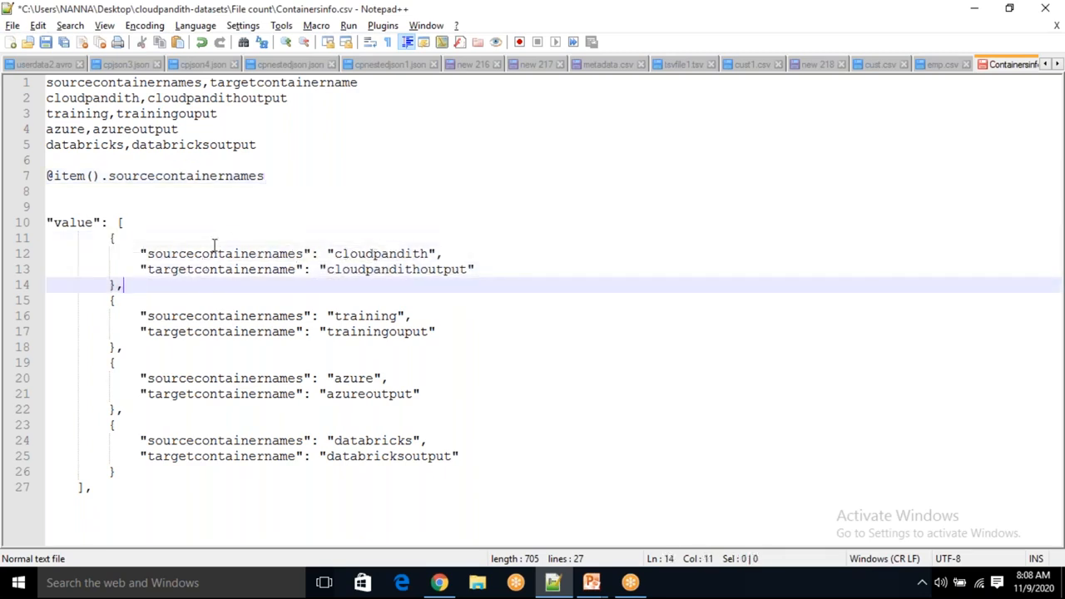
pyautogui.moveTo(110, 237); pyautogui.dragTo(124, 285)
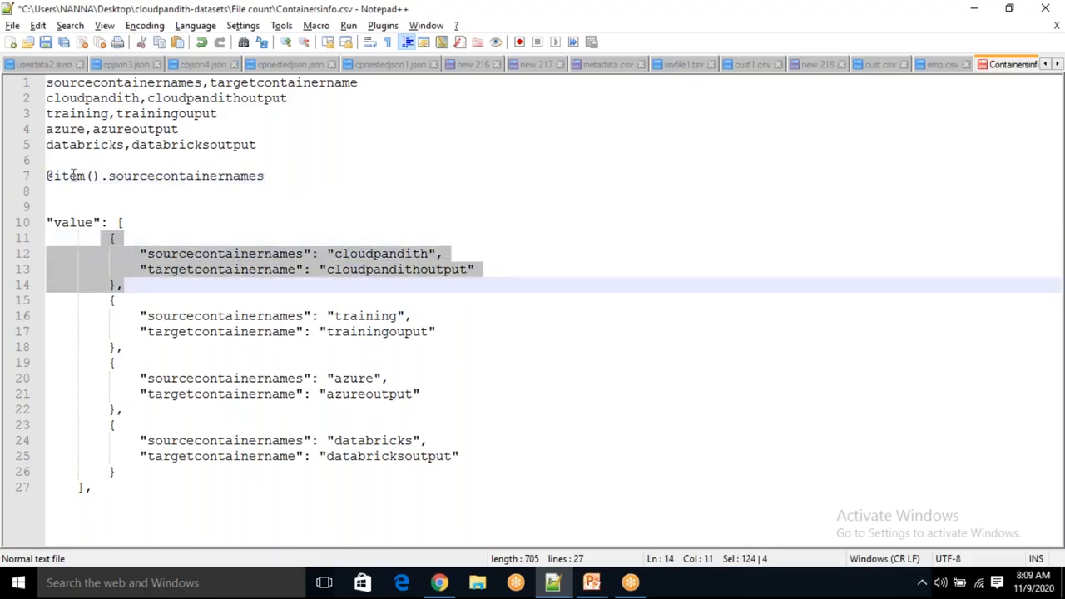
pyautogui.click(177, 177)
pyautogui.doubleClick(177, 177)
pyautogui.click(384, 253)
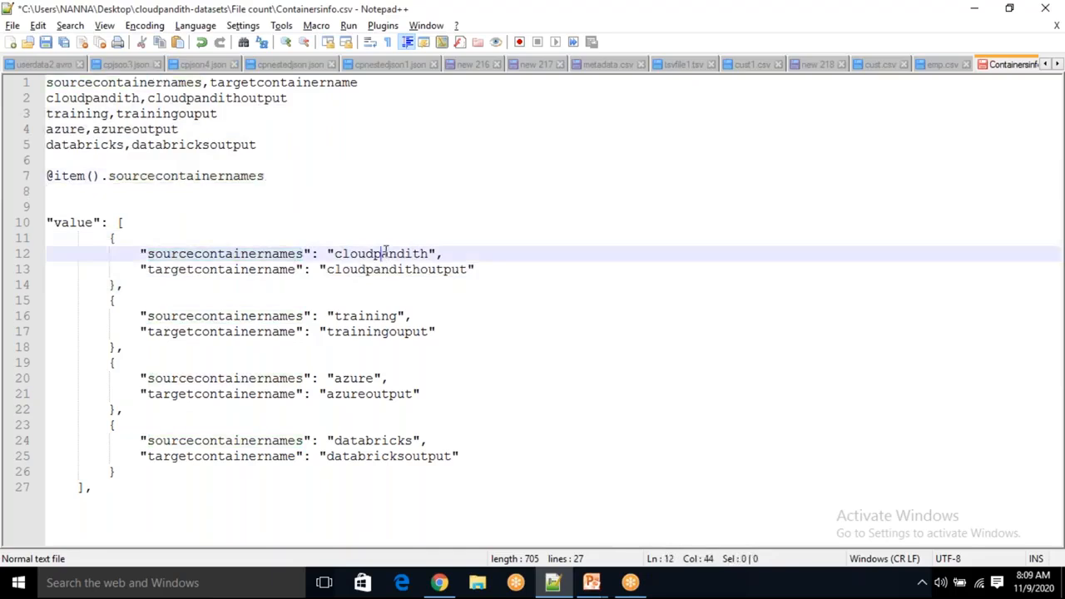
pyautogui.doubleClick(384, 253)
# Step: Check the sourcecontainernames value in each of the remaining objects of the value array: training, azure and databricks
pyautogui.moveTo(109, 301); pyautogui.dragTo(118, 347)
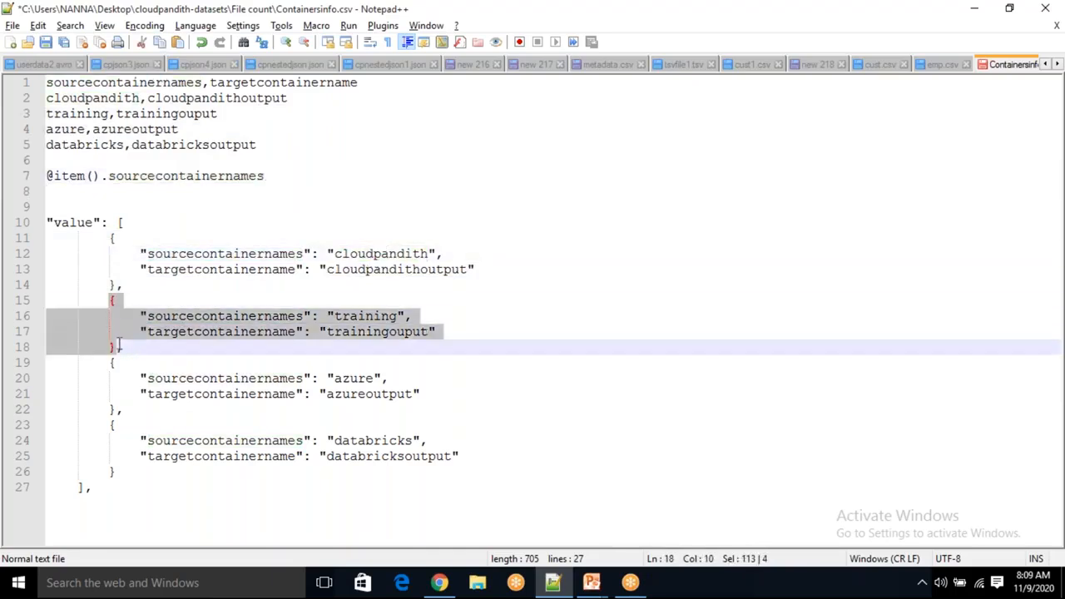
pyautogui.doubleClick(375, 316)
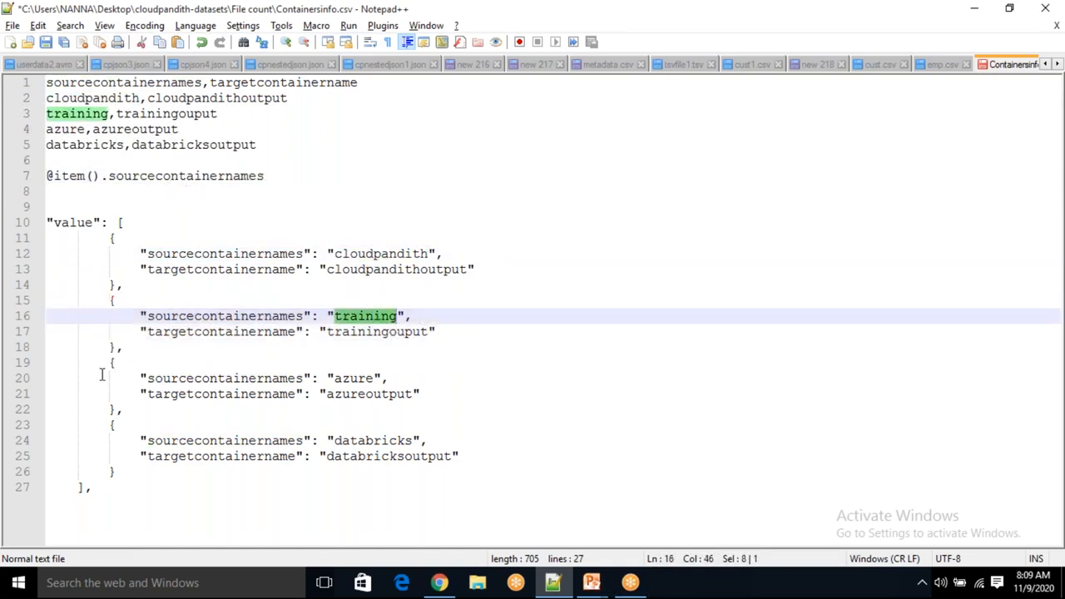
pyautogui.moveTo(110, 363); pyautogui.dragTo(121, 409)
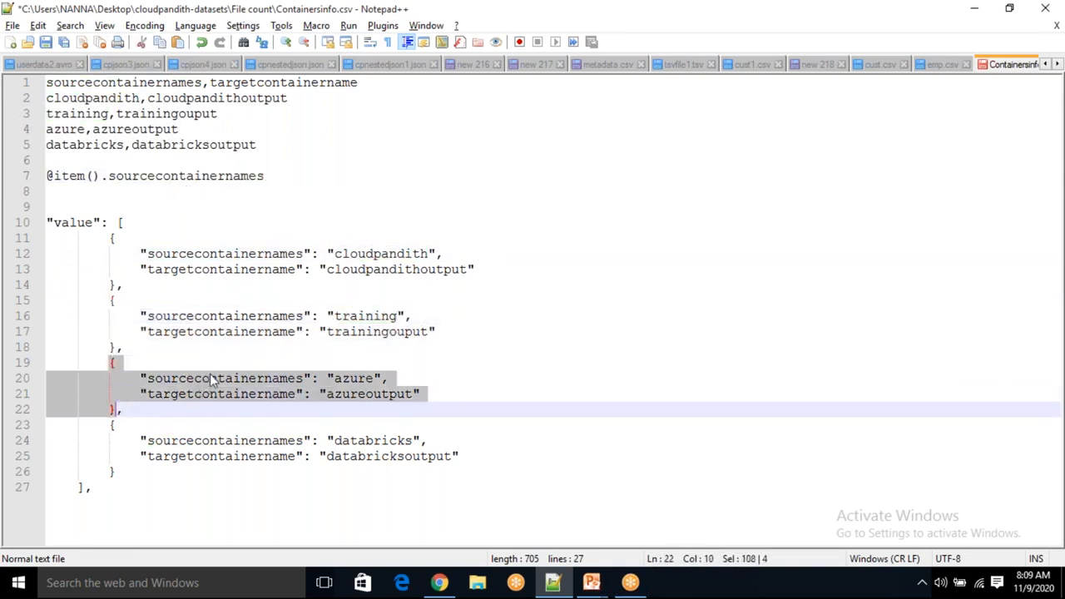
pyautogui.doubleClick(213, 380)
pyautogui.doubleClick(356, 379)
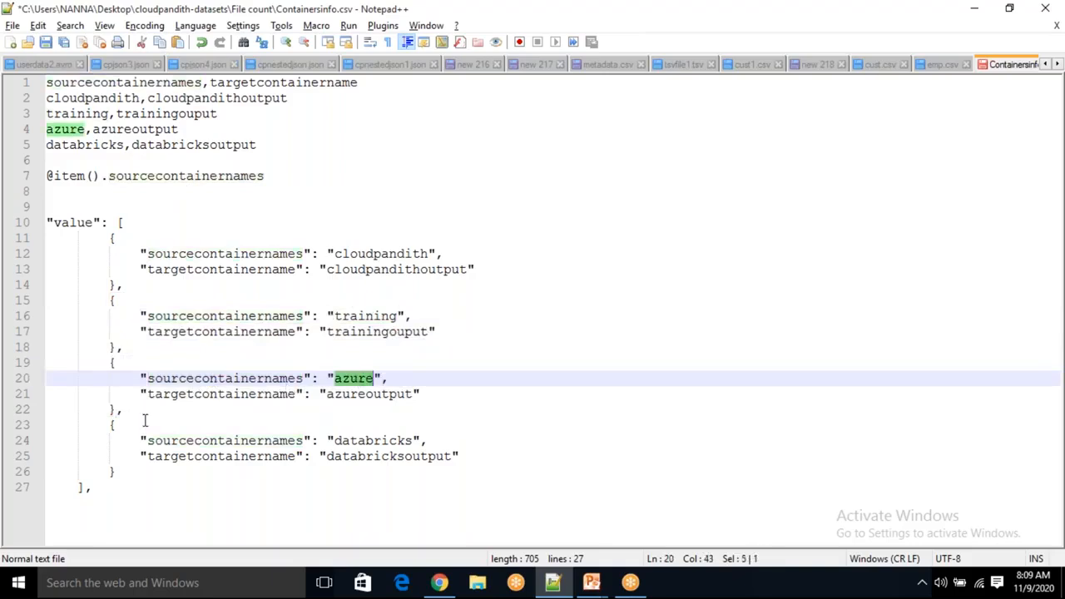
pyautogui.moveTo(102, 425); pyautogui.dragTo(122, 472)
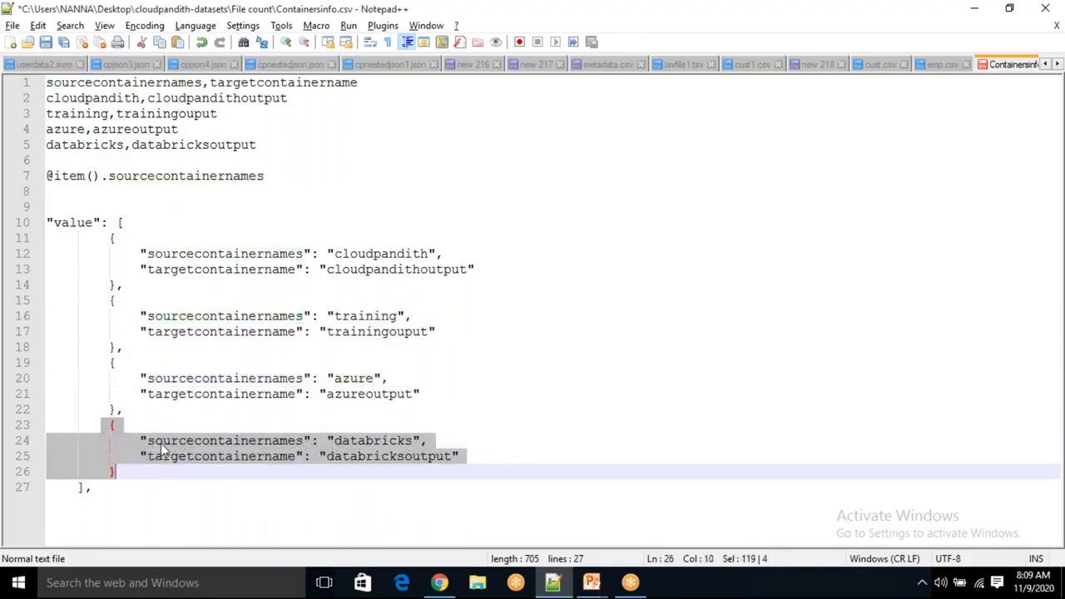
pyautogui.doubleClick(200, 442)
pyautogui.moveTo(412, 442); pyautogui.dragTo(123, 425)
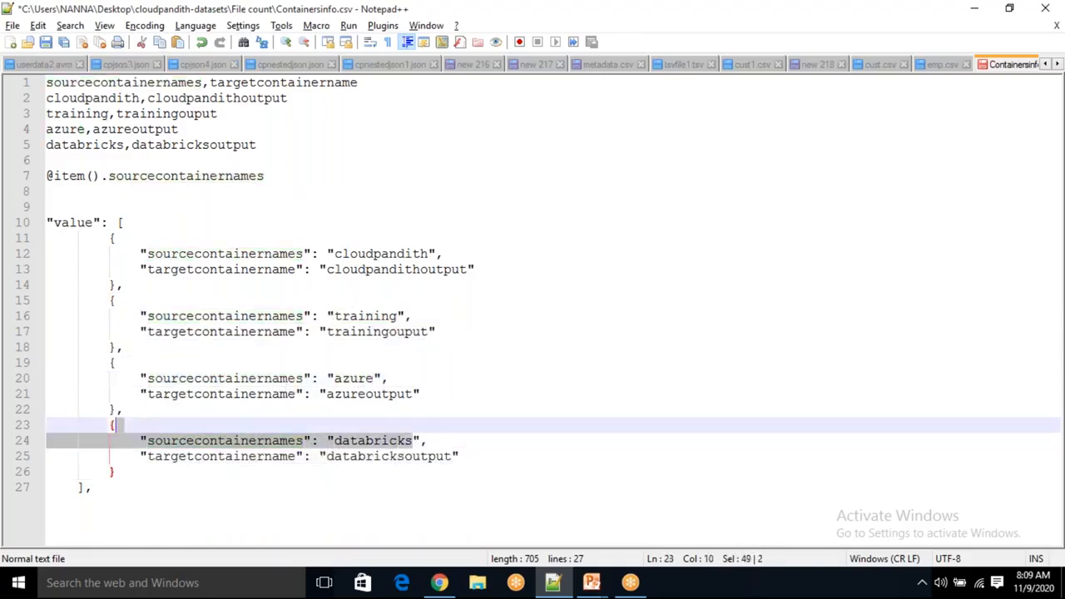
pyautogui.doubleClick(389, 442)
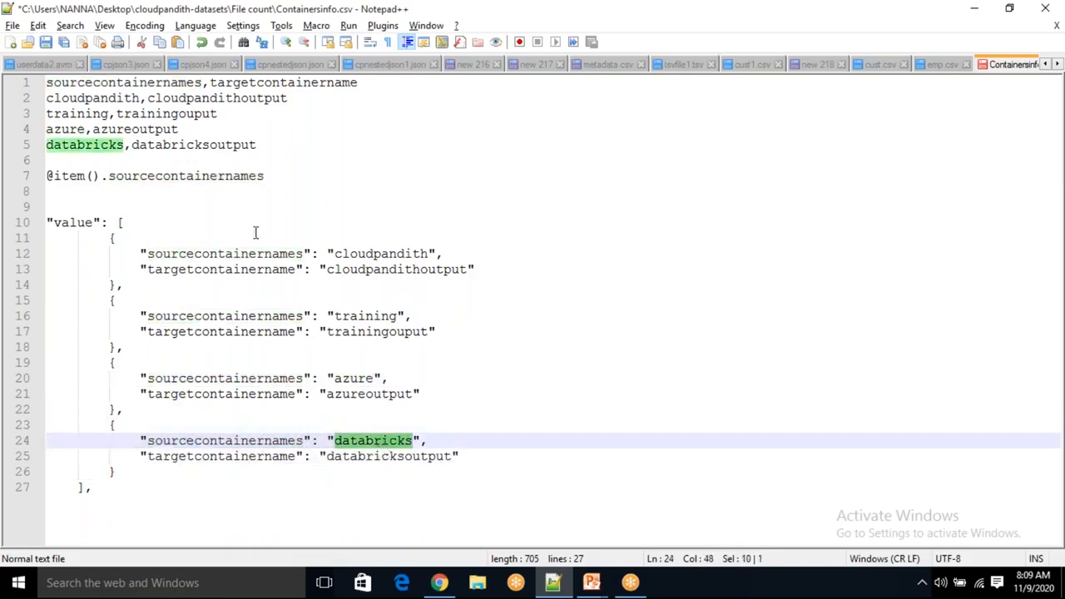
pyautogui.moveTo(290, 178); pyautogui.dragTo(12, 189)
pyautogui.hotkey('ctrl', 'c')
pyautogui.hotkey('alt', 'Tab')
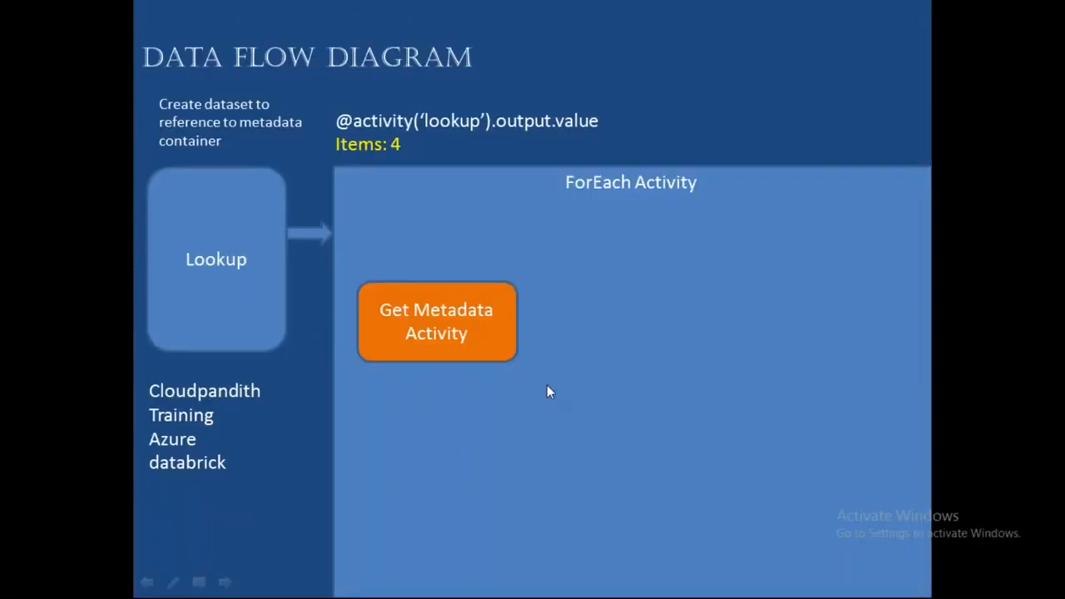
pyautogui.hotkey('alt', 'Tab')
pyautogui.hotkey('alt', 'Tab')
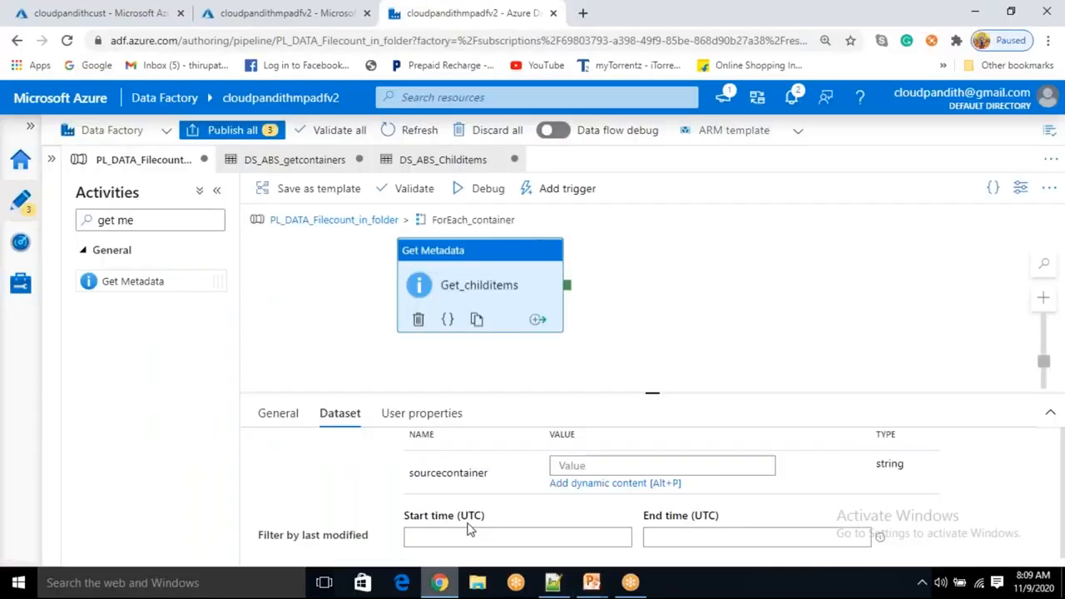
pyautogui.click(568, 464)
pyautogui.scroll(2, 569, 464)
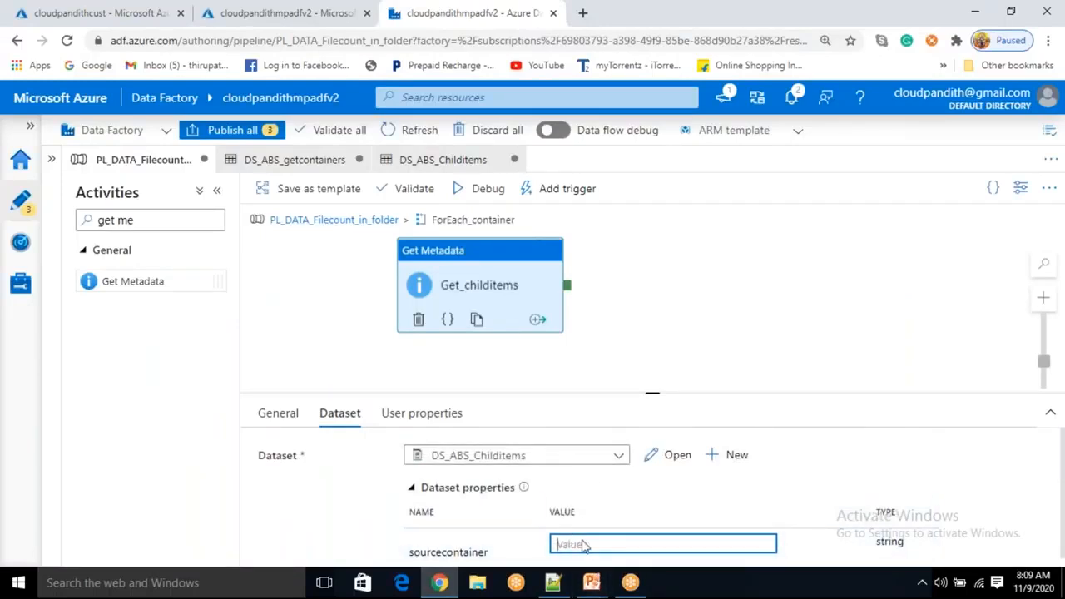
pyautogui.hotkey('ctrl', 'v')
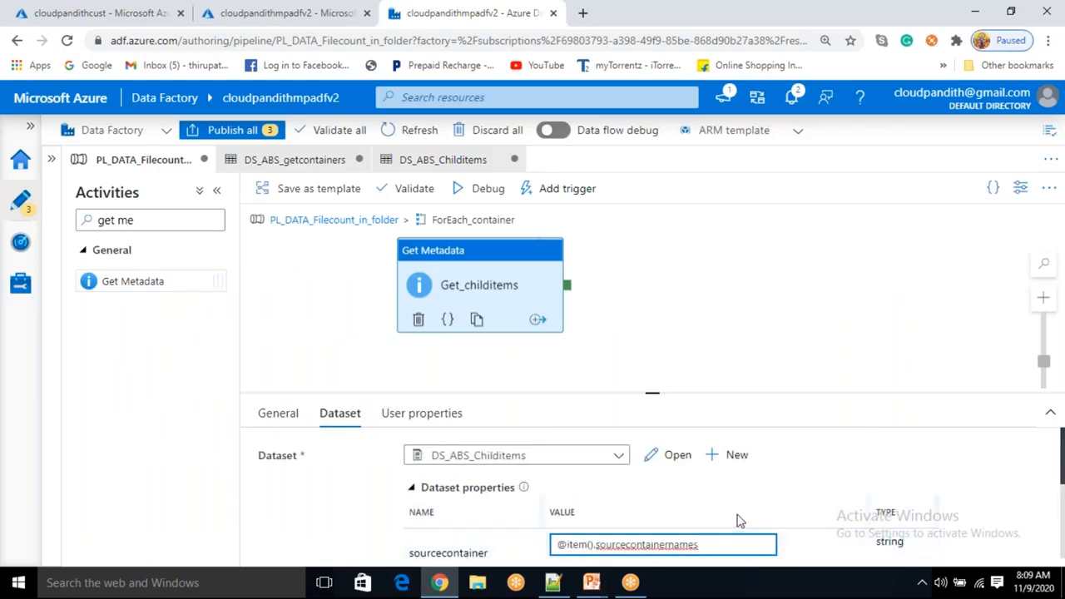
# Step: Add a Child Items argument to the Get_childitems field list and shift the activity slightly on the canvas
pyautogui.scroll(-1, 739, 520)
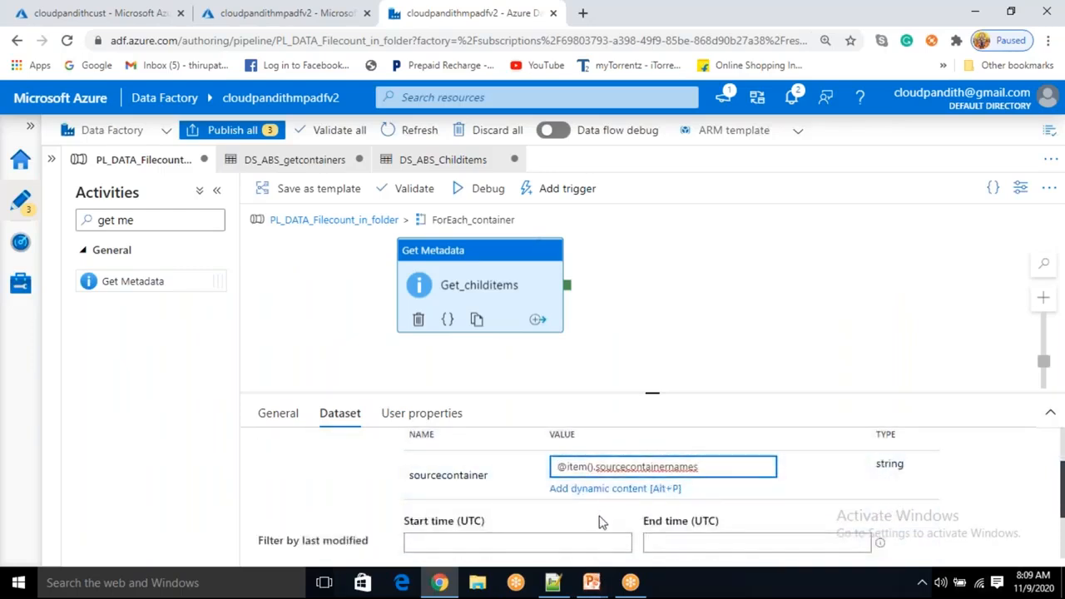
pyautogui.scroll(-1, 599, 521)
pyautogui.click(457, 538)
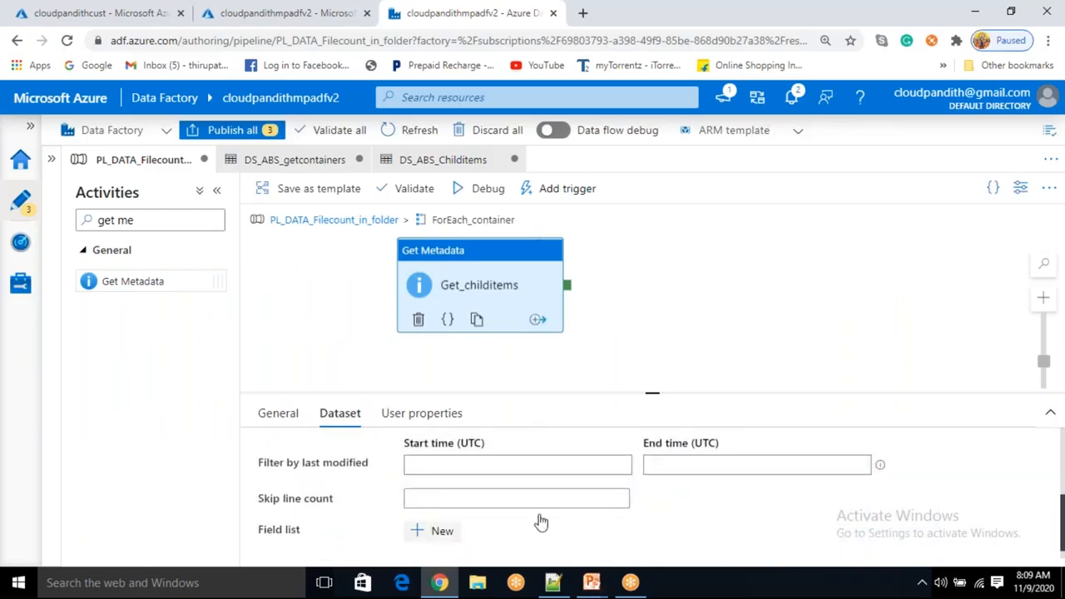
pyautogui.scroll(-1, 542, 523)
pyautogui.click(543, 527)
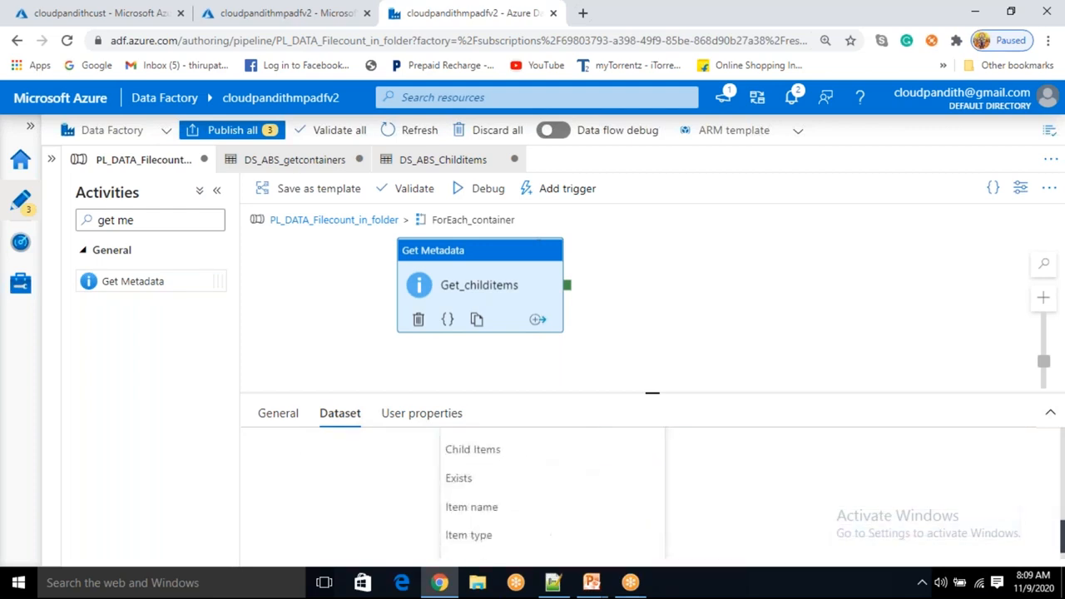
pyautogui.click(488, 453)
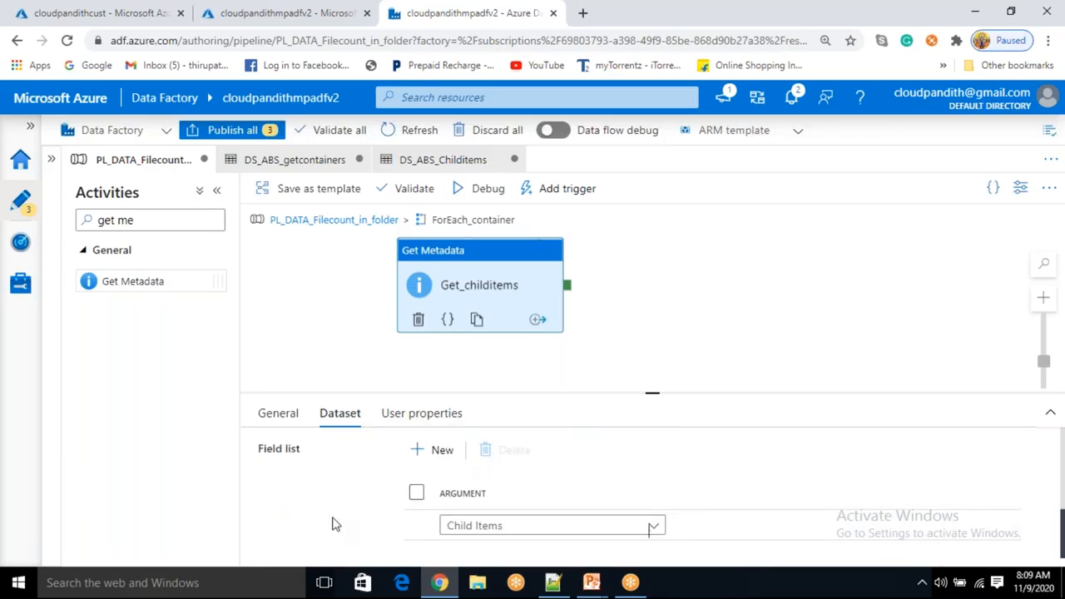
pyautogui.moveTo(534, 279); pyautogui.dragTo(520, 295)
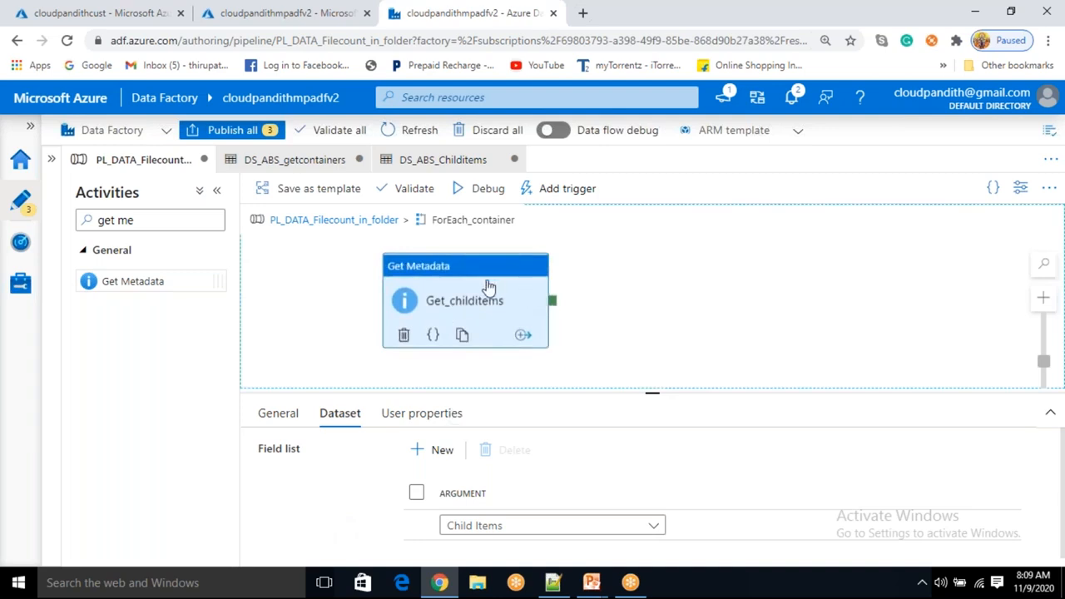
# Step: Debug the PL_DATA_Filecount_in_folder pipeline and refresh the run output to follow the progress of its activities
pyautogui.click(484, 197)
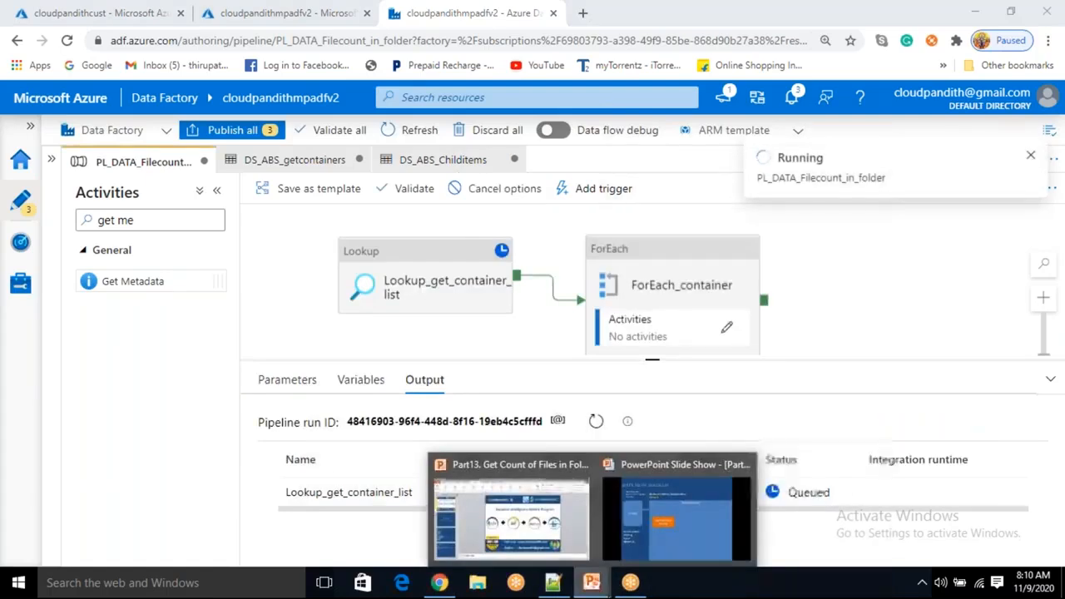
pyautogui.click(597, 422)
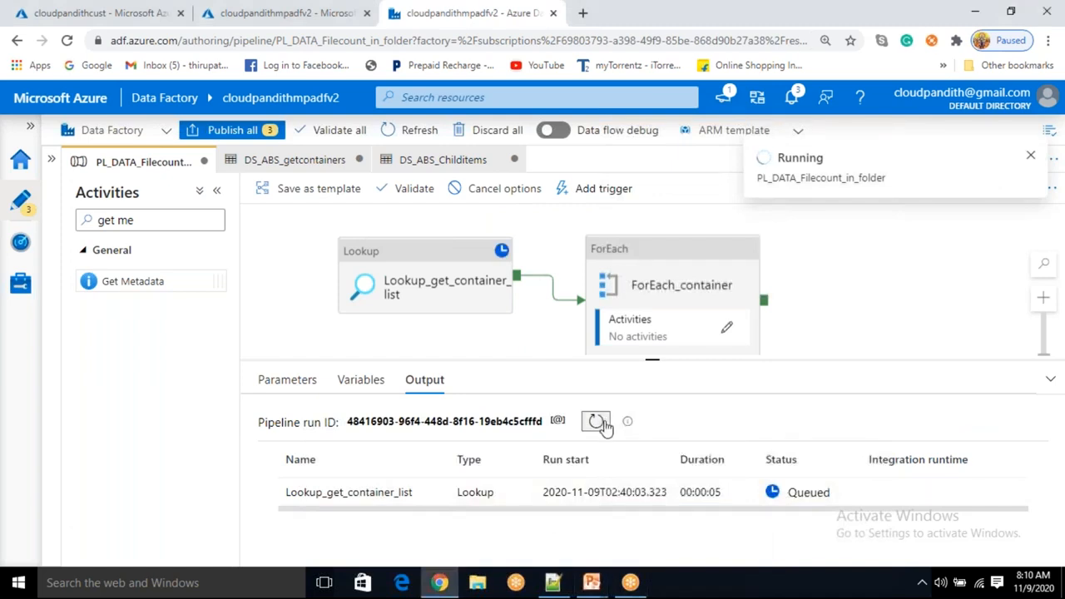
pyautogui.click(602, 424)
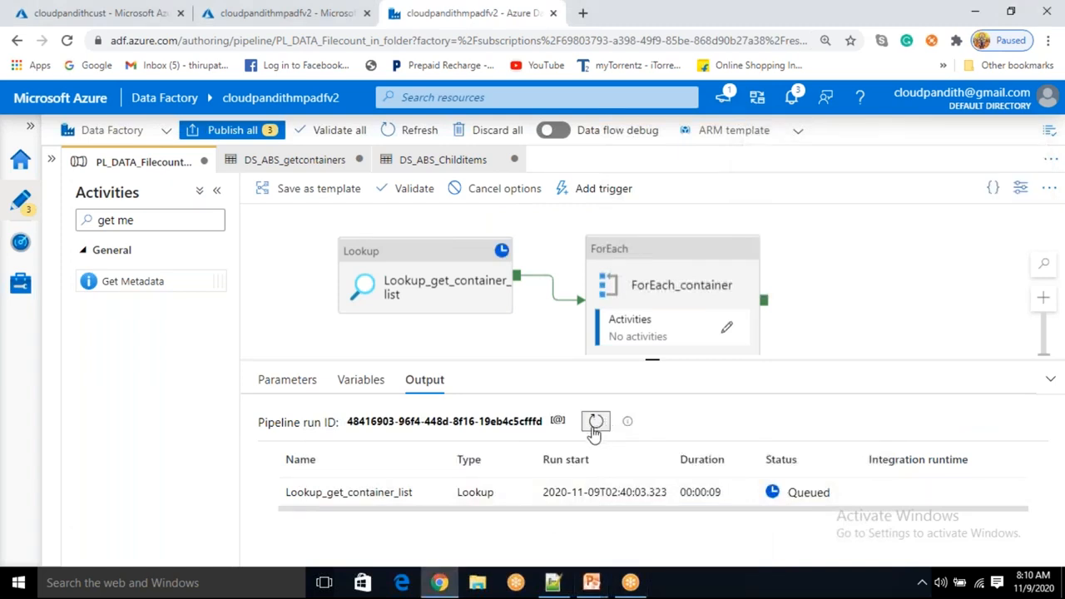
pyautogui.click(593, 428)
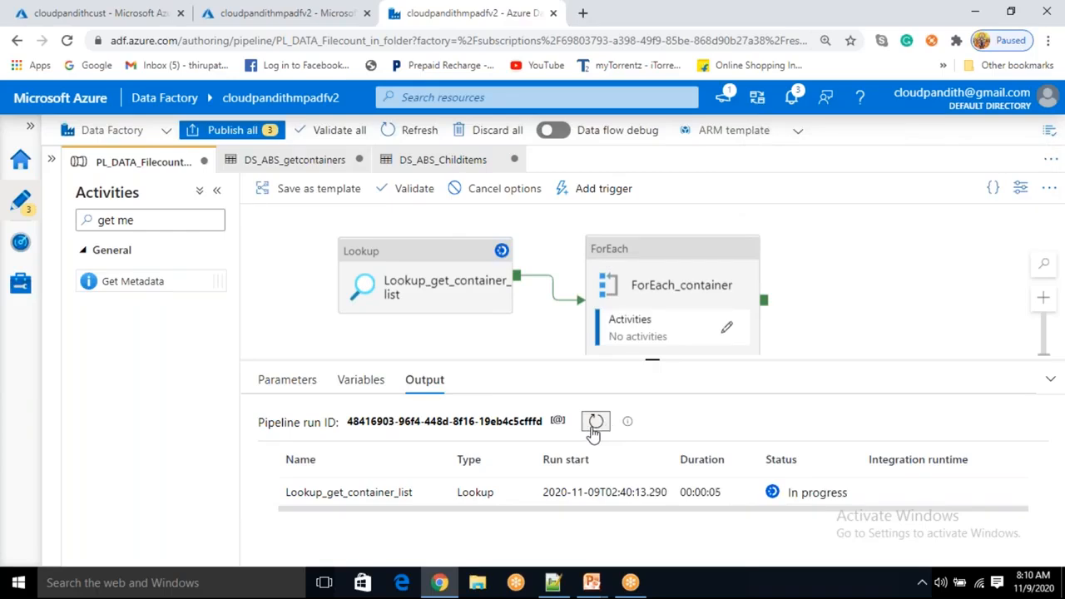
pyautogui.click(596, 424)
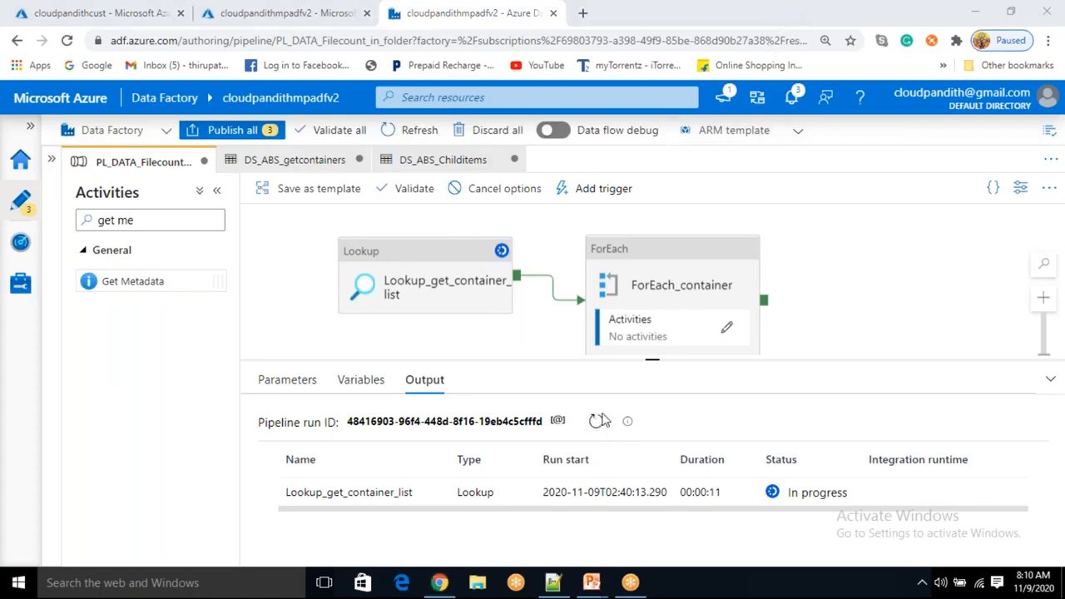
pyautogui.click(600, 422)
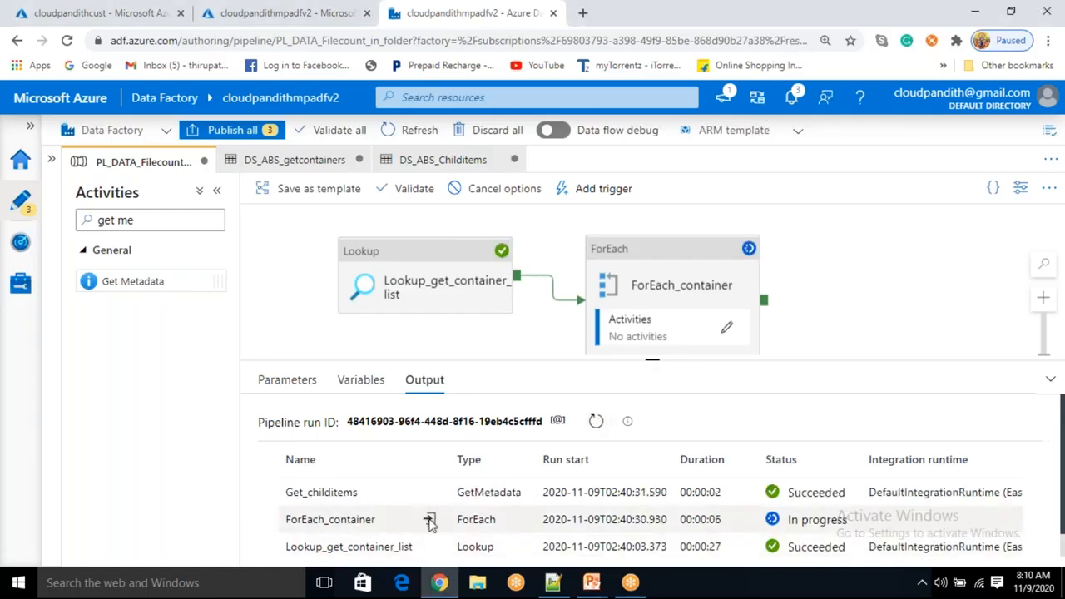
# Step: Examine the run inputs of ForEach_container and the succeeded Get_childitems activity, checking the sourcecontainer parameter passed to the dataset
pyautogui.click(430, 519)
pyautogui.press('Escape')
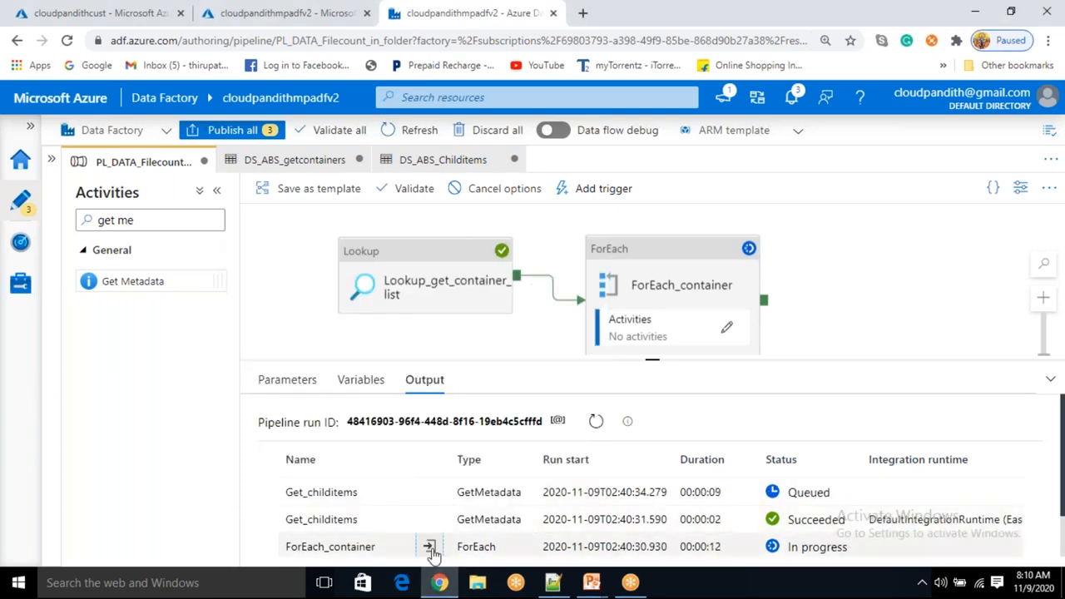
pyautogui.click(430, 548)
pyautogui.click(574, 304)
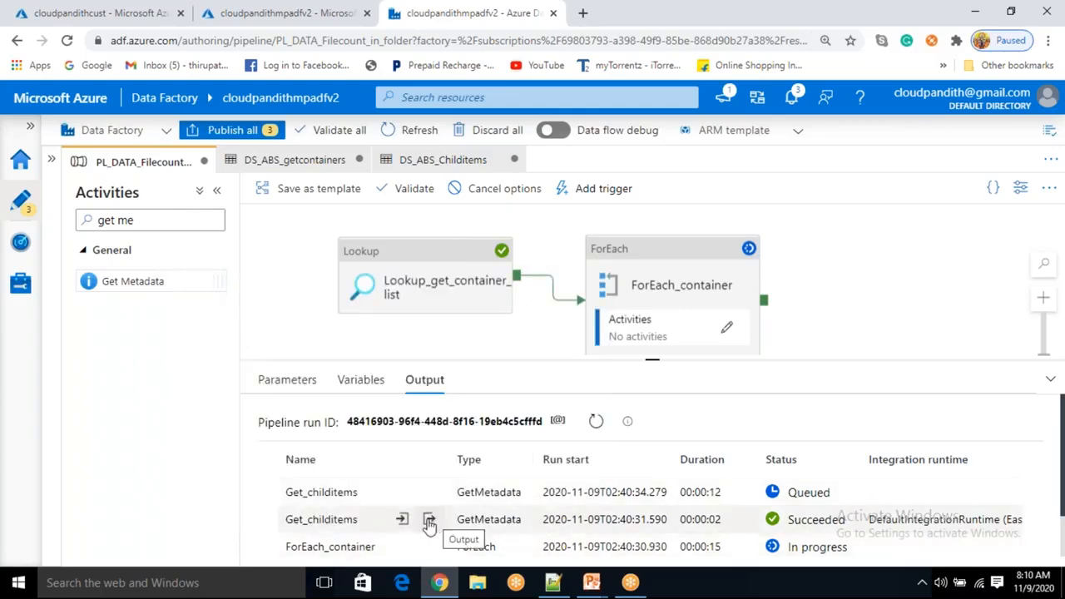
pyautogui.click(402, 520)
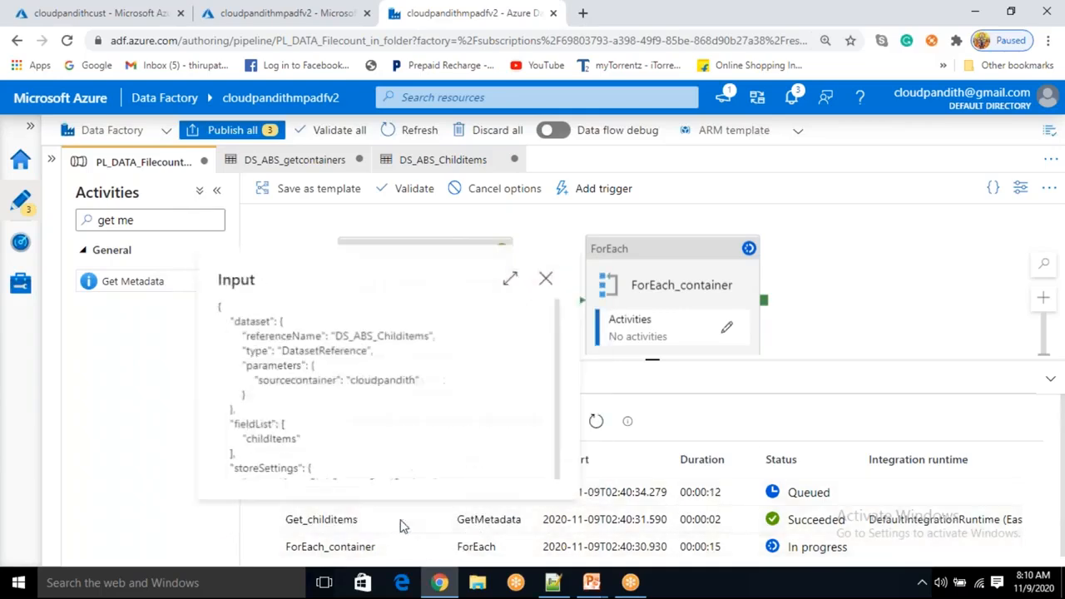
pyautogui.doubleClick(366, 381)
pyautogui.click(547, 278)
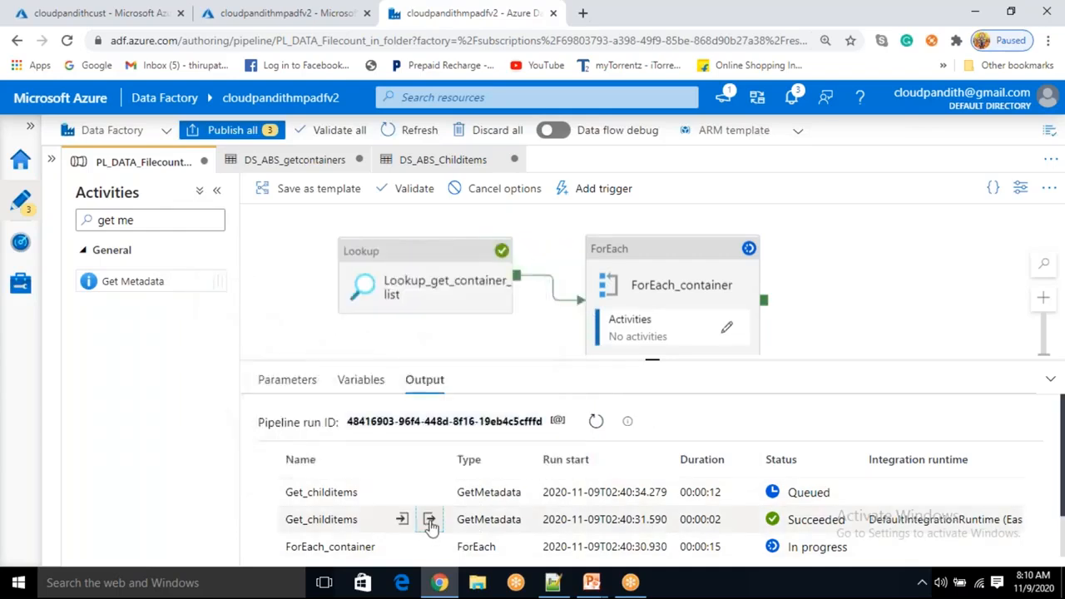
# Step: Open the output of the succeeded Get_childitems run and examine the childItems array and its file entries
pyautogui.click(430, 520)
pyautogui.moveTo(256, 331); pyautogui.dragTo(274, 439)
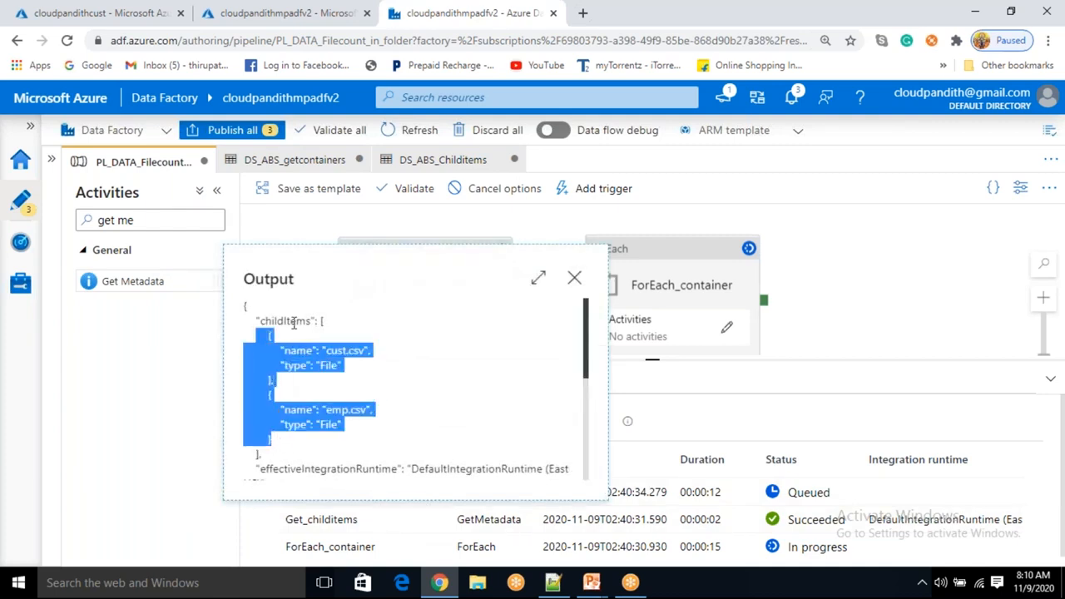
pyautogui.doubleClick(292, 321)
pyautogui.moveTo(317, 321); pyautogui.dragTo(255, 453)
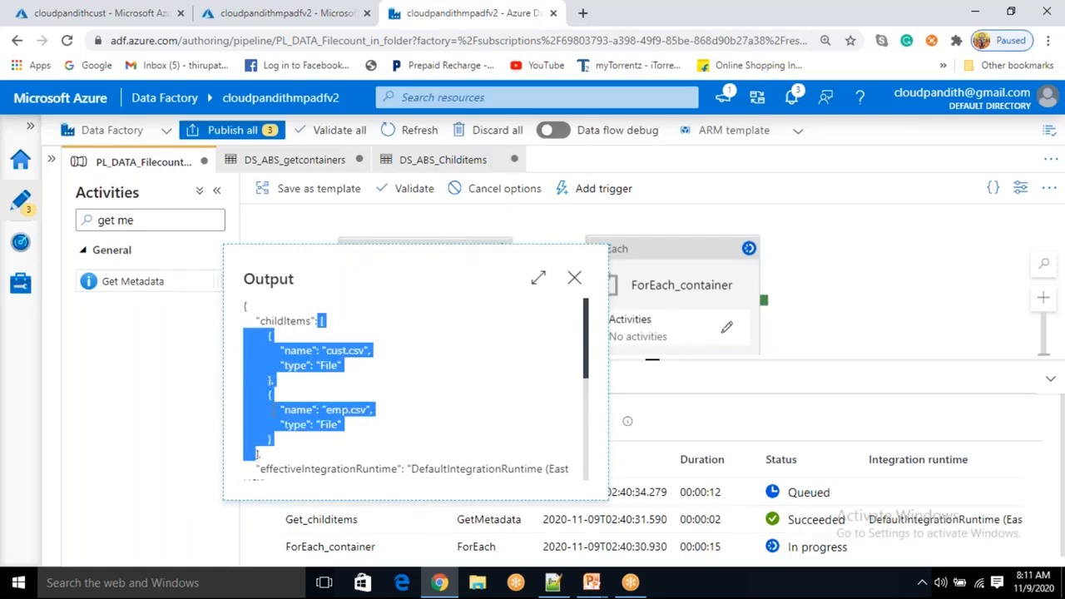
pyautogui.doubleClick(285, 320)
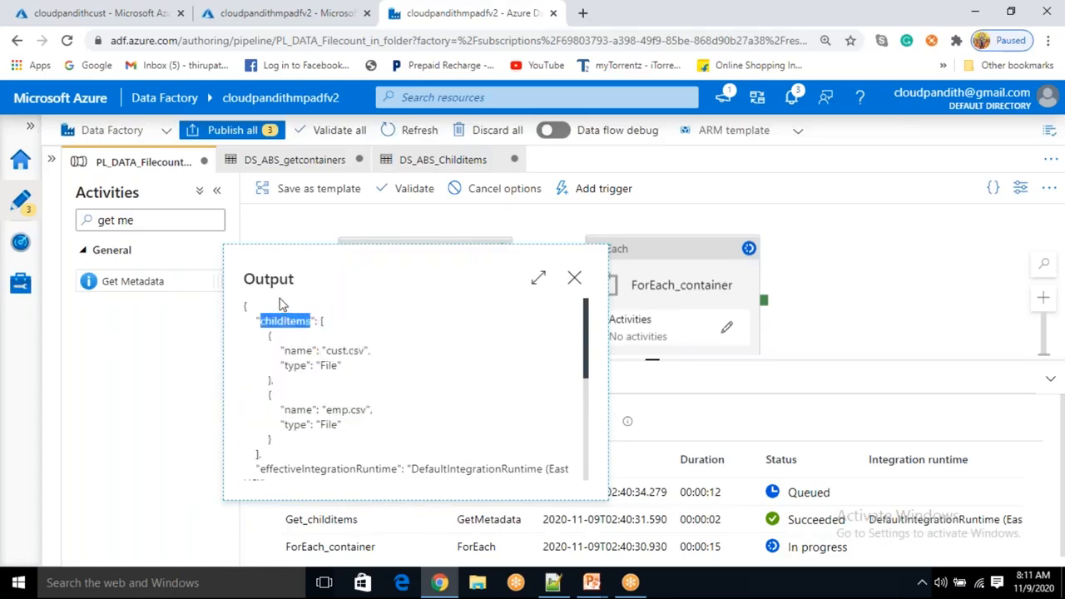
pyautogui.doubleClick(277, 279)
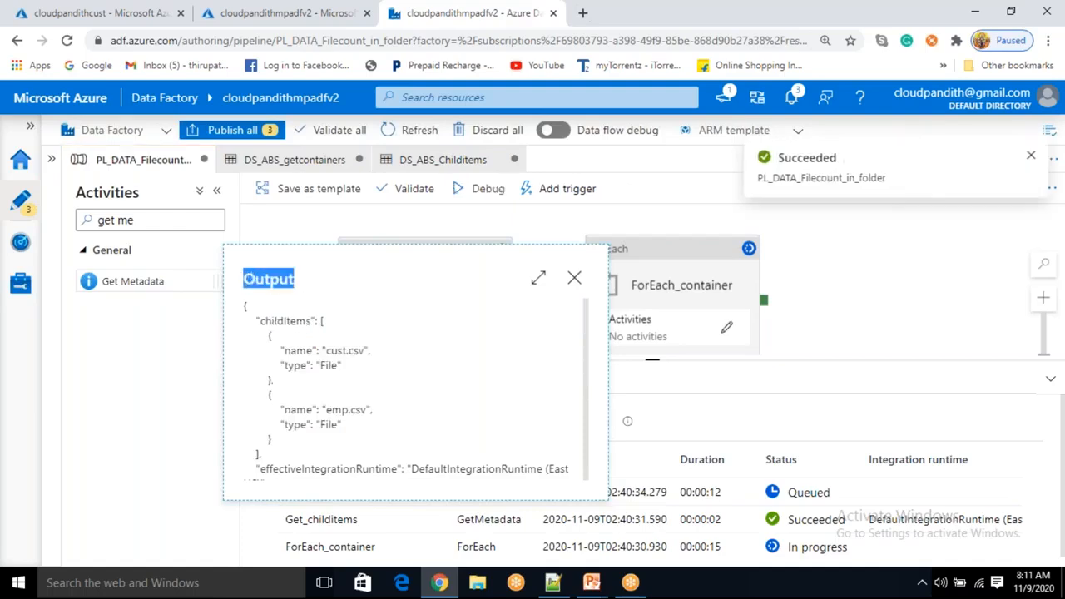
pyautogui.doubleClick(285, 320)
pyautogui.doubleClick(270, 279)
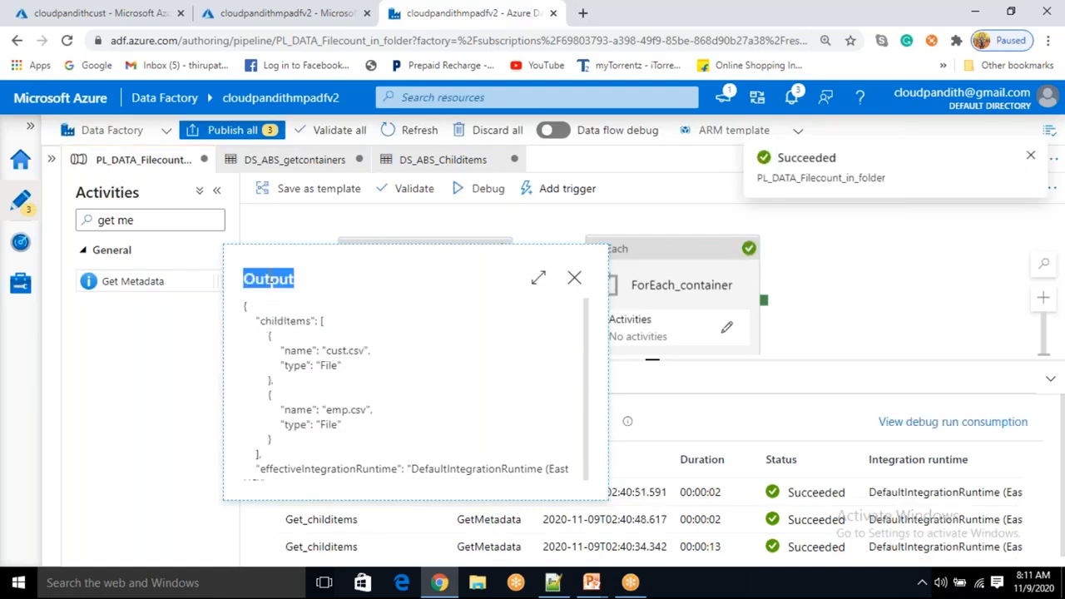
# Step: Review the complete childItems array with its name and type entries in the Get_childitems output, and close that output
pyautogui.doubleClick(288, 321)
pyautogui.doubleClick(277, 280)
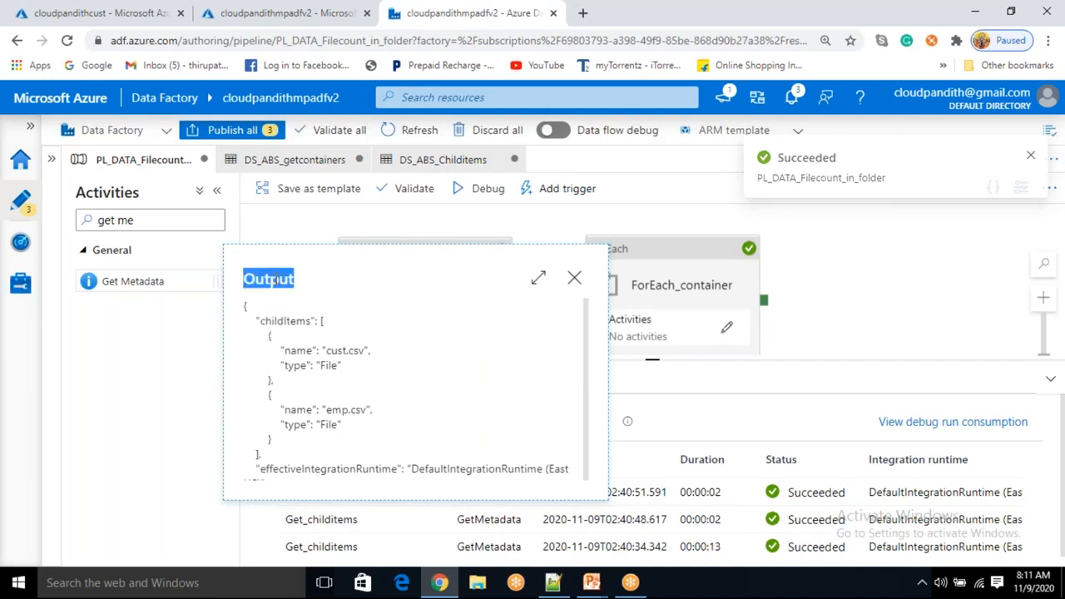
pyautogui.doubleClick(290, 320)
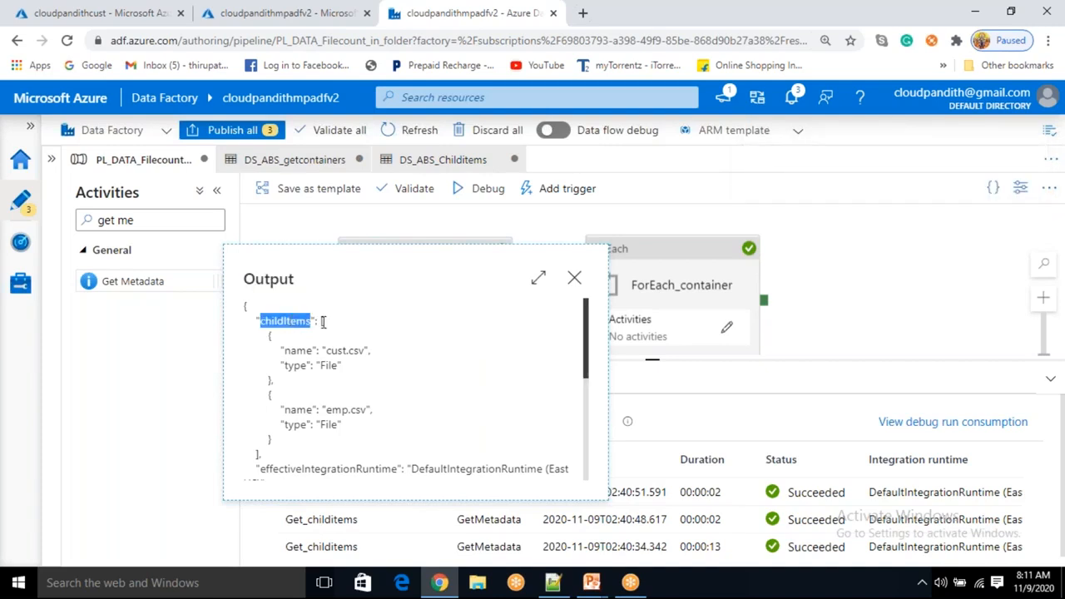
pyautogui.moveTo(320, 321); pyautogui.dragTo(284, 455)
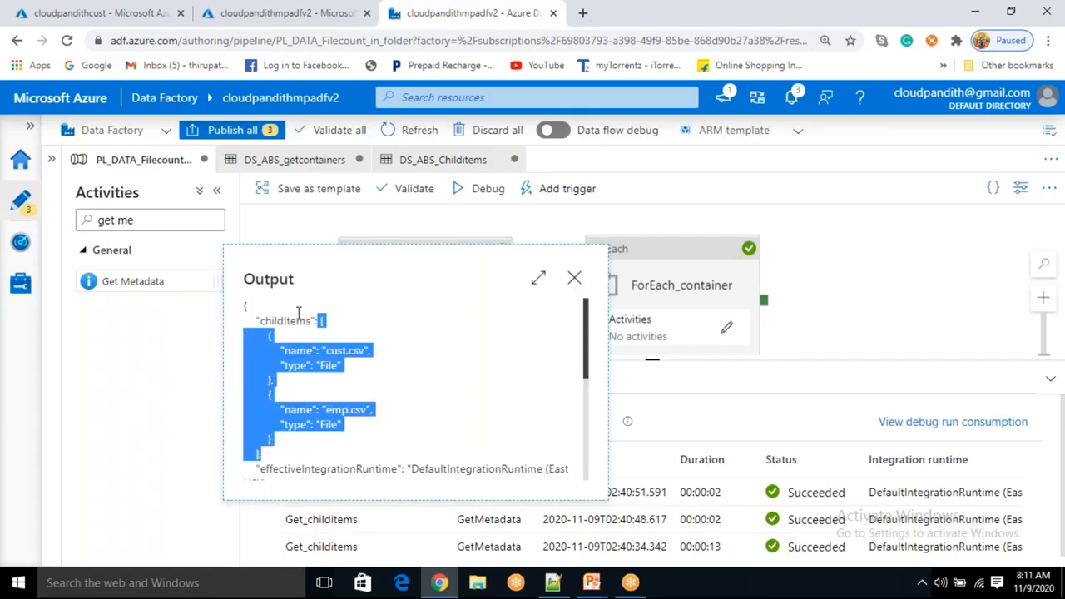
pyautogui.click(575, 280)
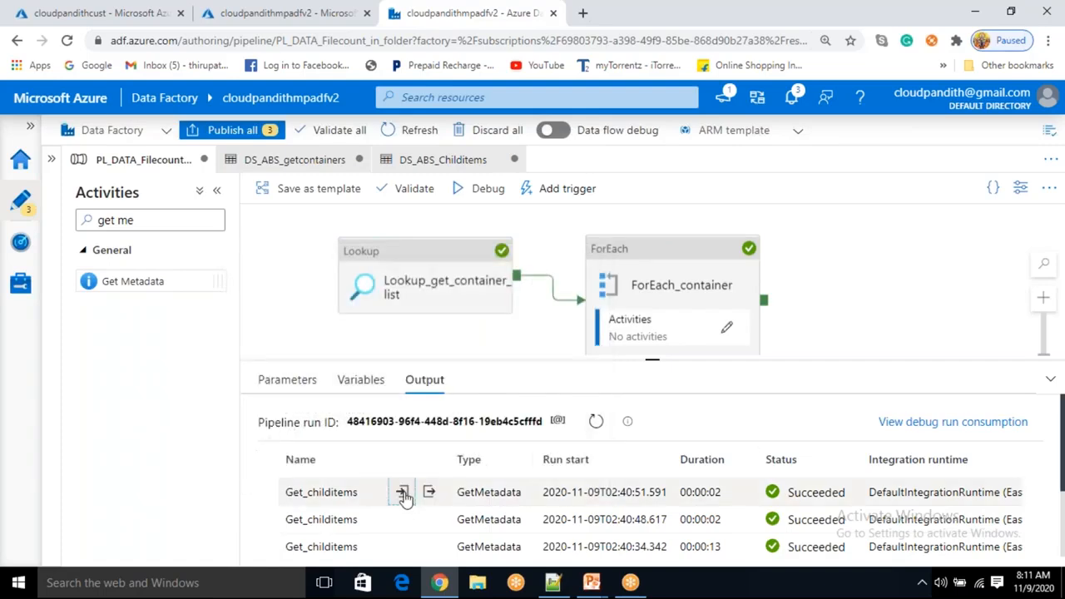
# Step: Compare the input and output of the latest Get_childitems run, checking the sourcecontainer parameter and the childItems array
pyautogui.click(401, 492)
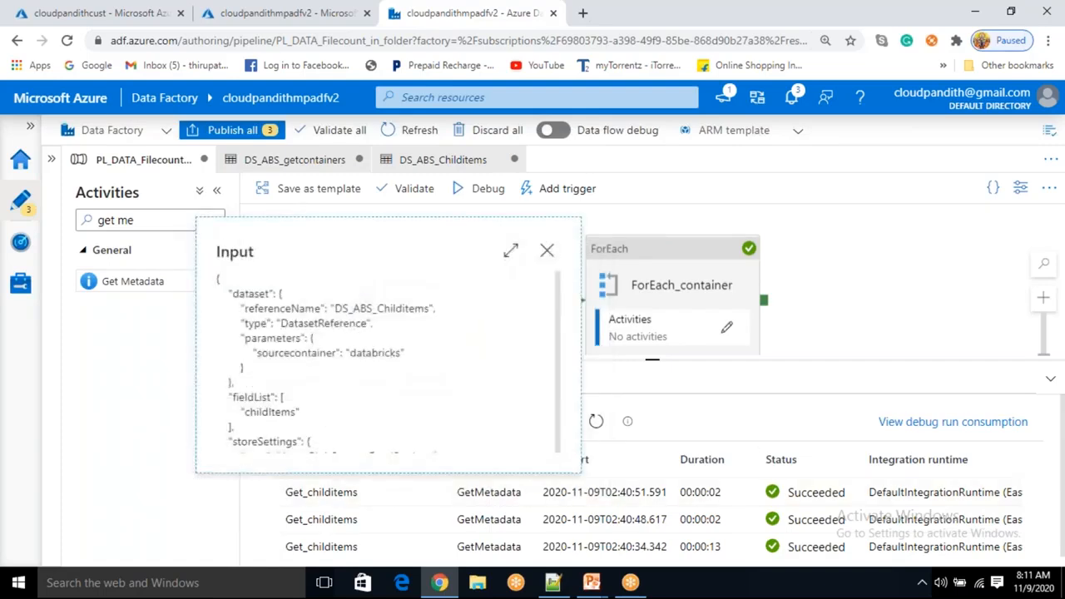
pyautogui.click(547, 250)
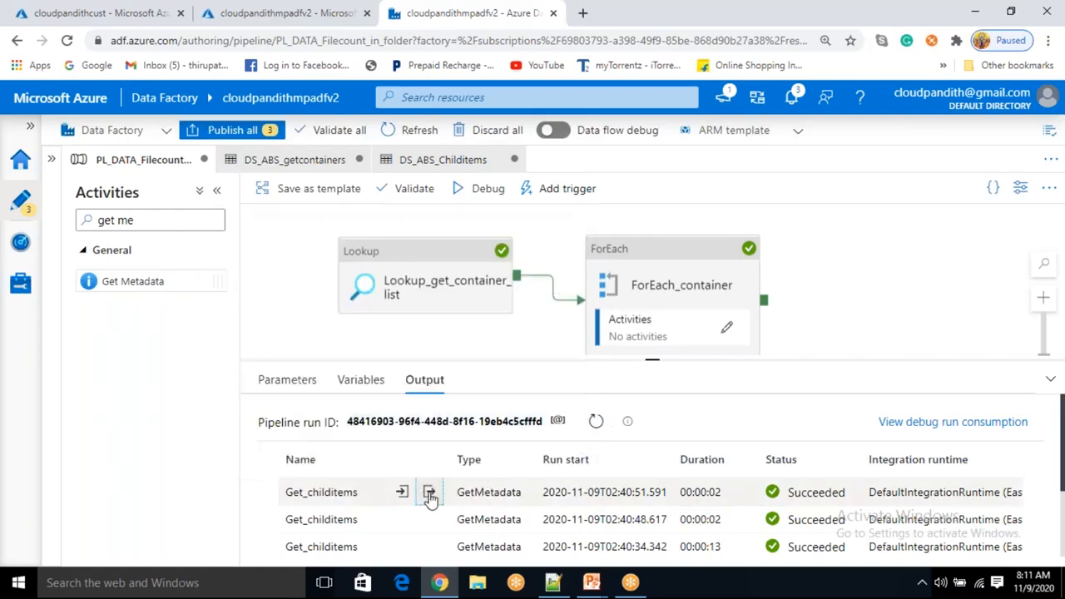
pyautogui.click(429, 492)
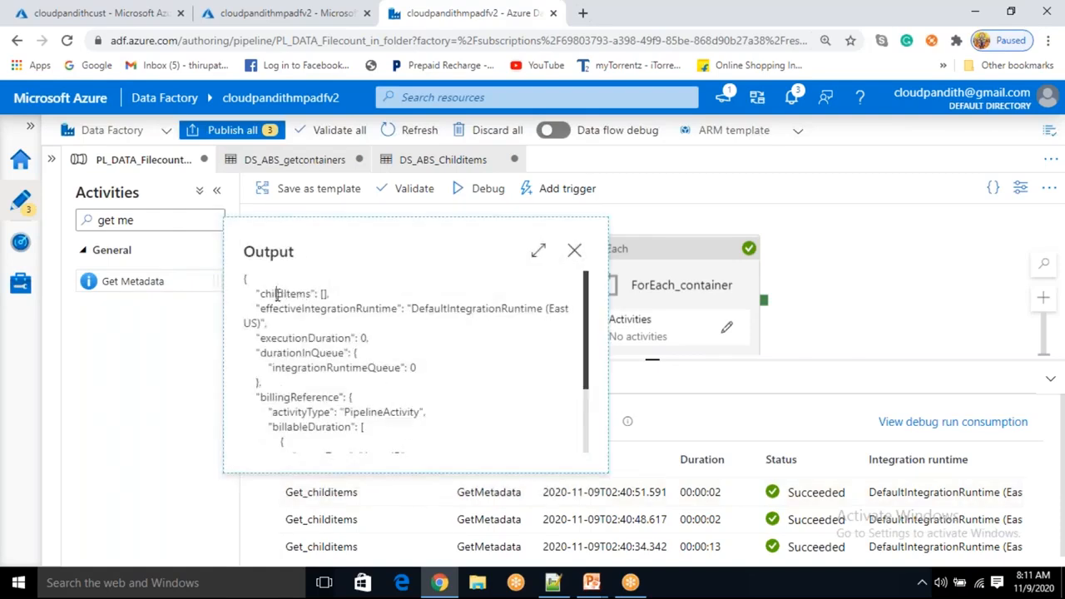
pyautogui.moveTo(278, 294); pyautogui.dragTo(245, 278)
pyautogui.doubleClick(321, 295)
pyautogui.click(574, 251)
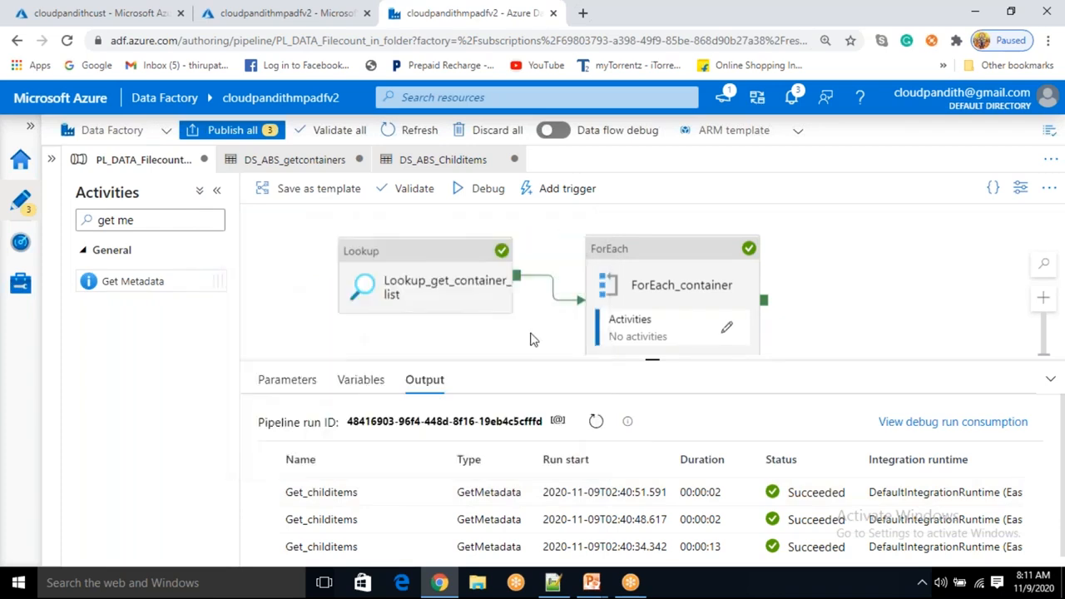
# Step: Open the activities inside ForEach_container, and switch to the PowerPoint data flow diagram to reveal the childitems key and the If Activity
pyautogui.click(727, 328)
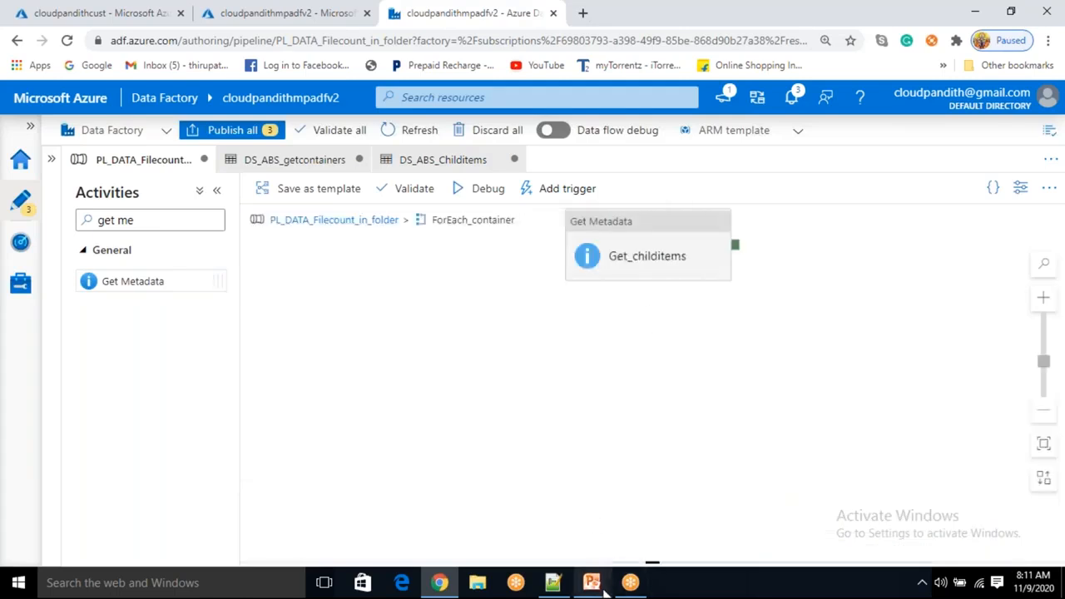
pyautogui.moveTo(590, 582)
pyautogui.click(679, 508)
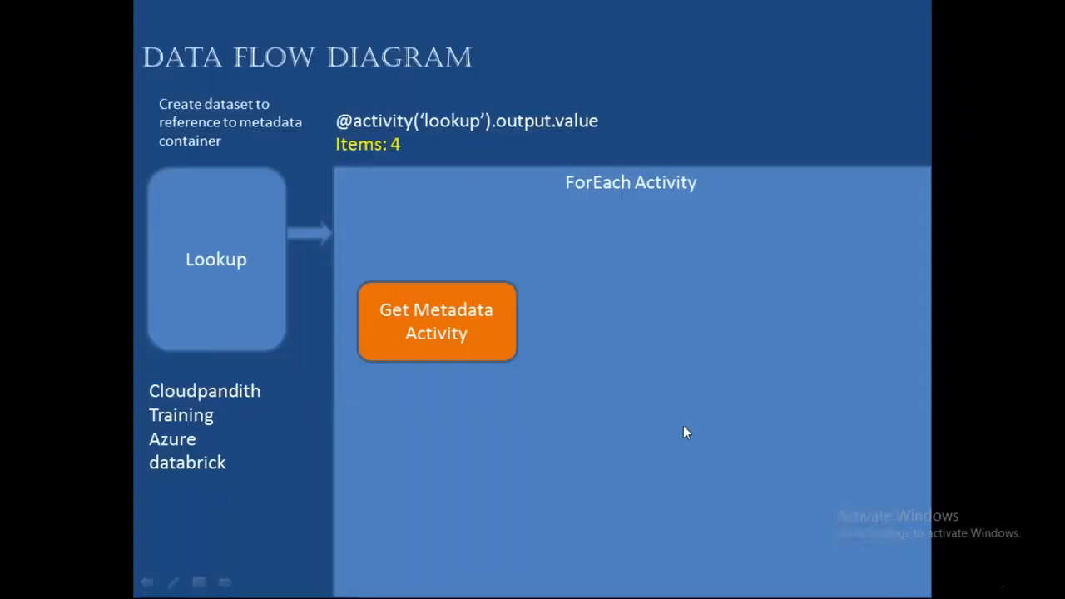
pyautogui.click(494, 354)
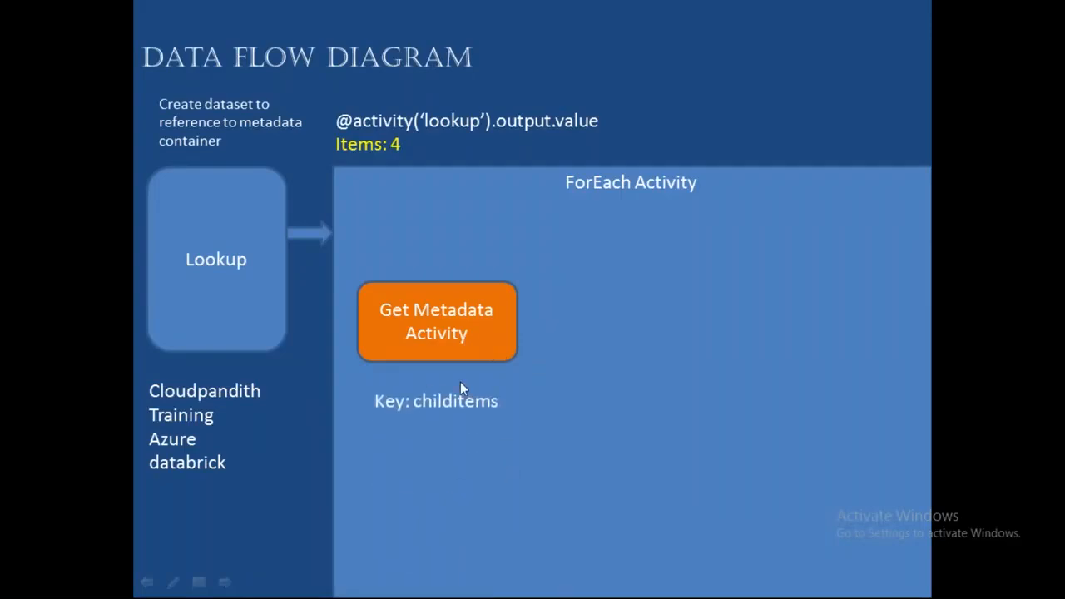
pyautogui.click(447, 430)
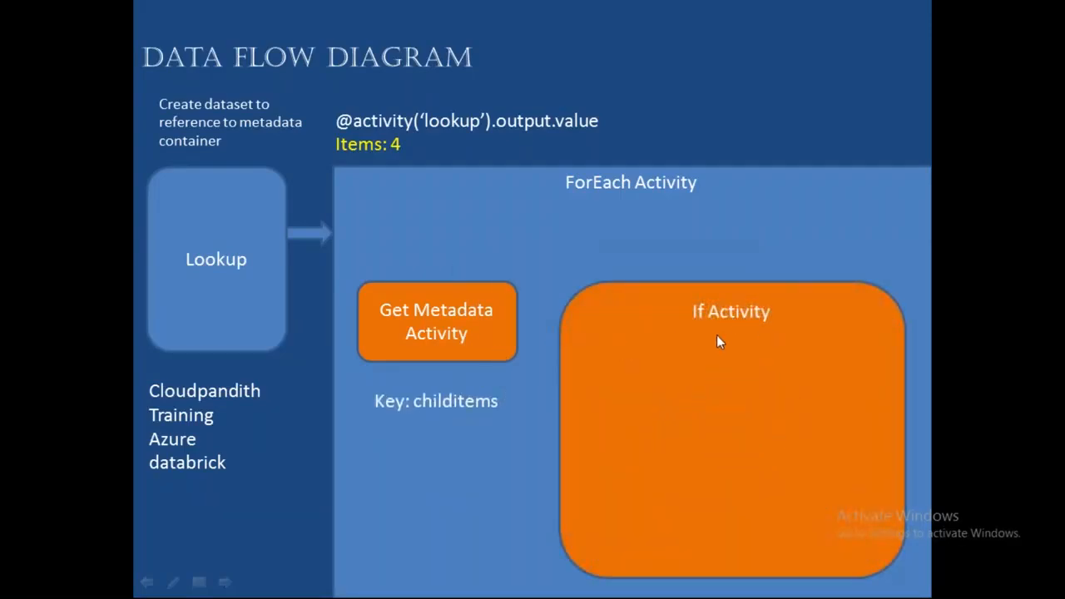
# Step: Switch back to Data Factory, reposition Get_childitems, add an If Condition activity beside it and connect Get_childitems to it on success
pyautogui.hotkey('alt', 'Tab')
pyautogui.moveTo(634, 252); pyautogui.dragTo(450, 333)
pyautogui.click(163, 221)
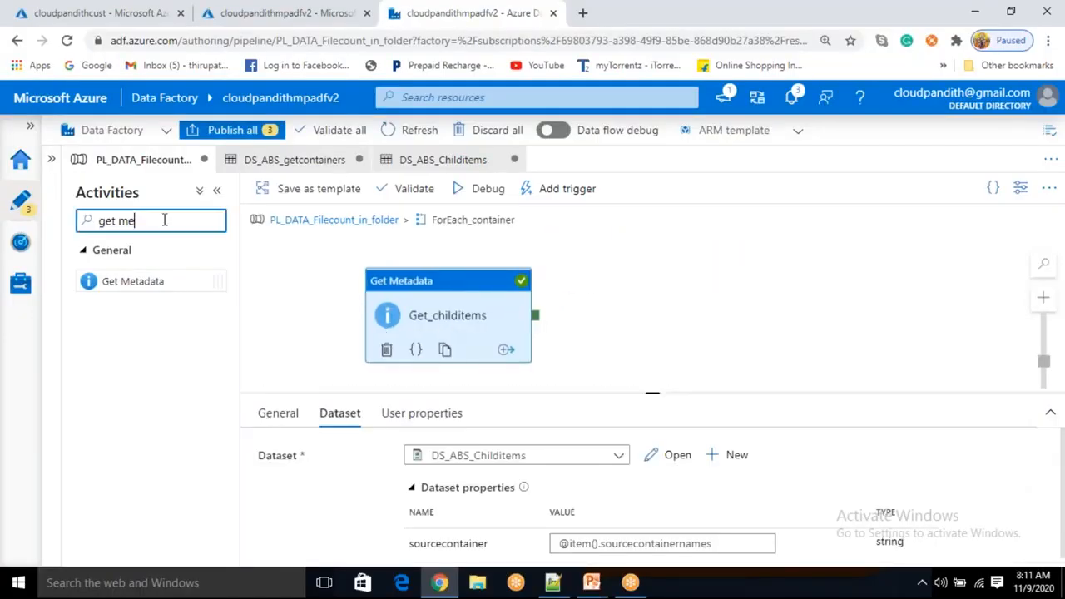
pyautogui.tripleClick(163, 221)
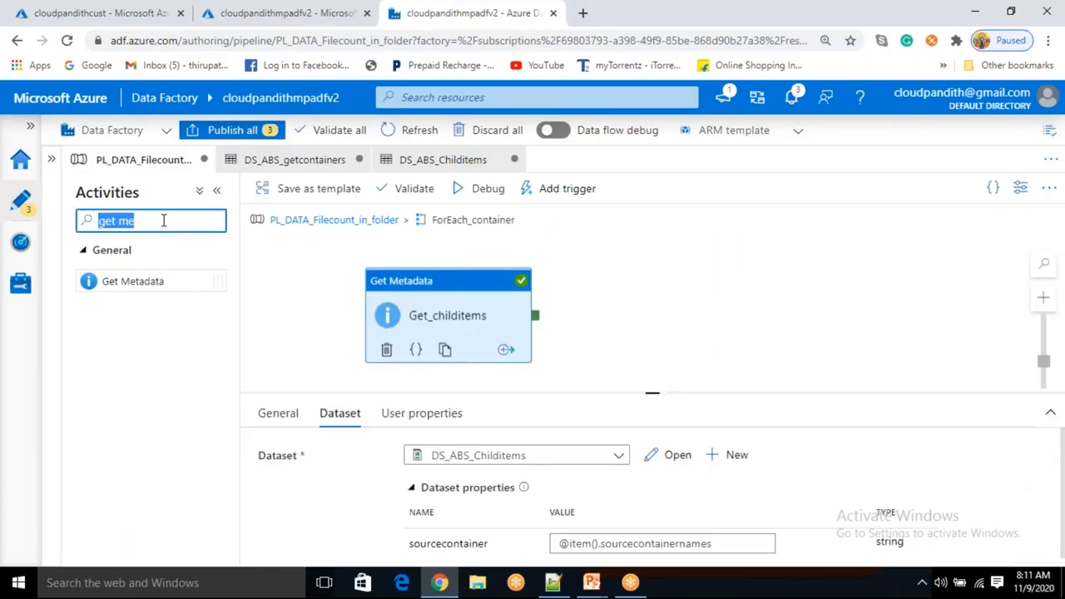
pyautogui.write('if')
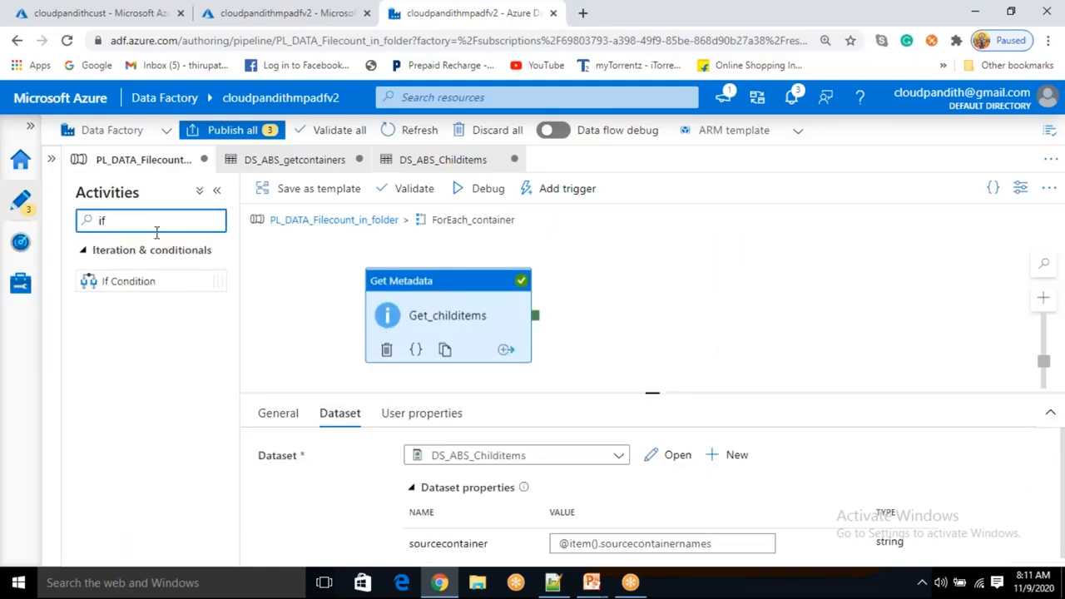
pyautogui.moveTo(133, 280); pyautogui.dragTo(682, 309)
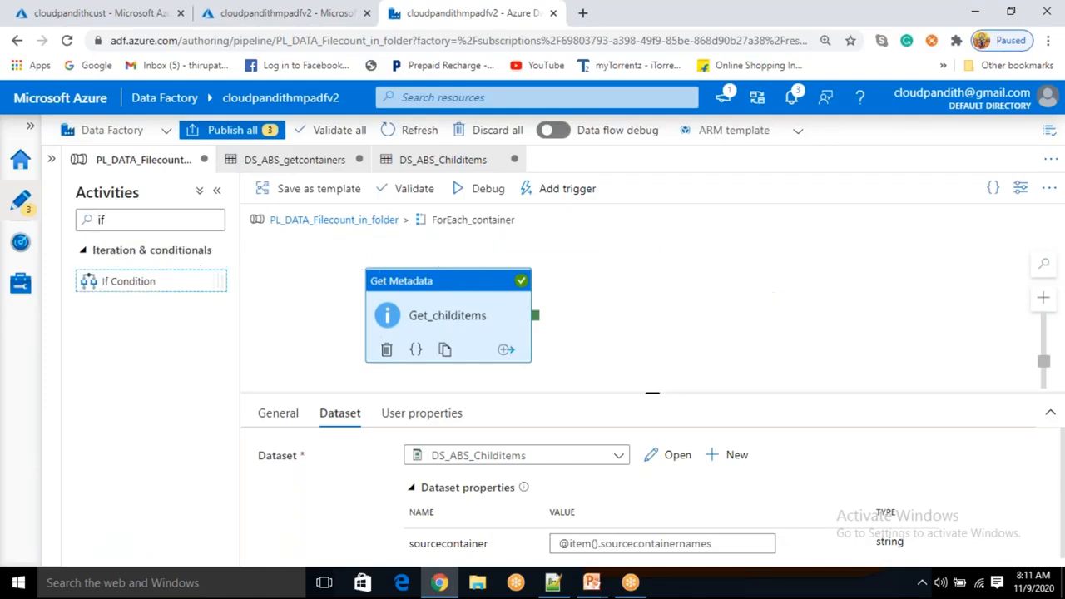
pyautogui.moveTo(535, 330); pyautogui.dragTo(612, 333)
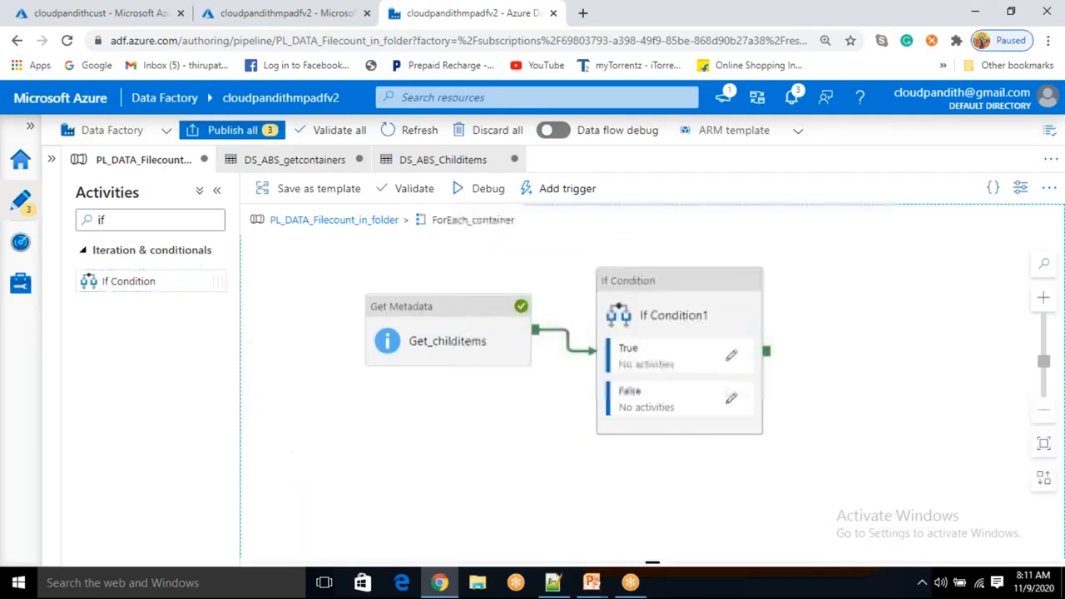
# Step: Rename the If Condition activity to if_file_count_is_not_zero
pyautogui.click(674, 309)
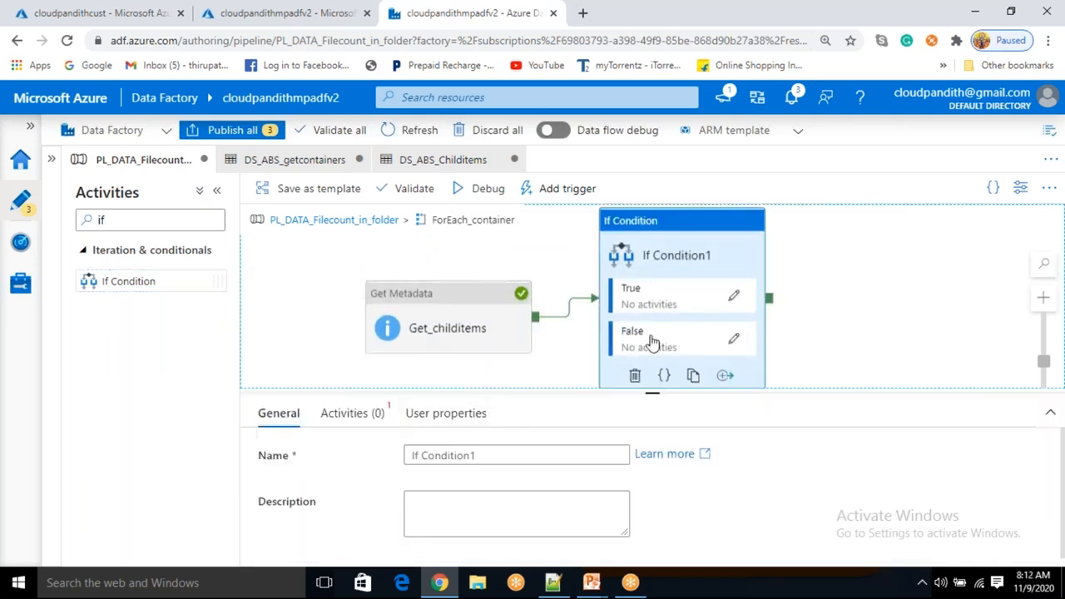
pyautogui.moveTo(492, 452); pyautogui.dragTo(400, 466)
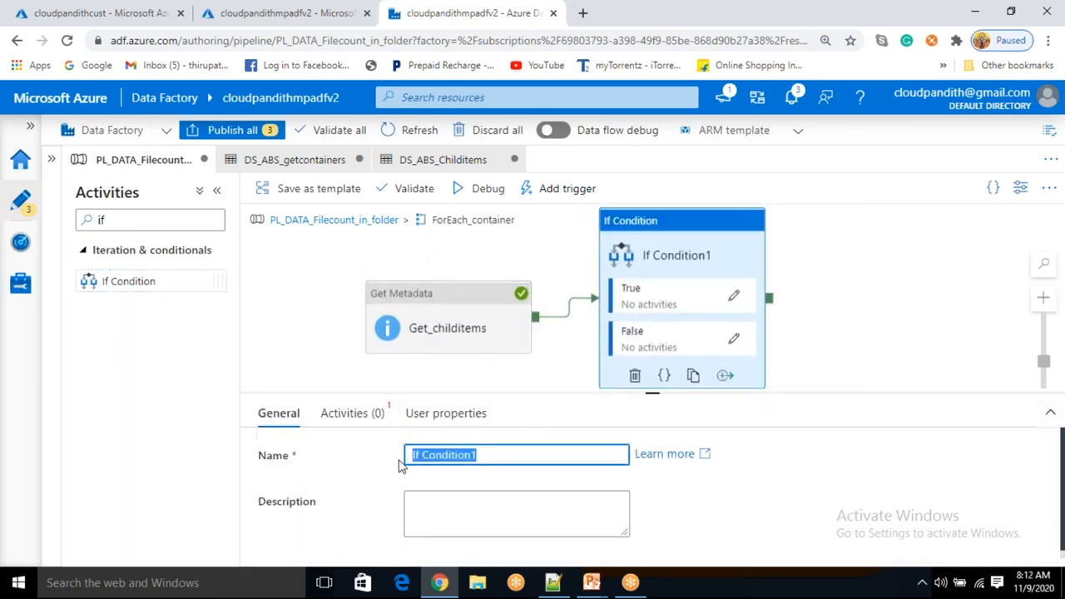
pyautogui.press('BackSpace')
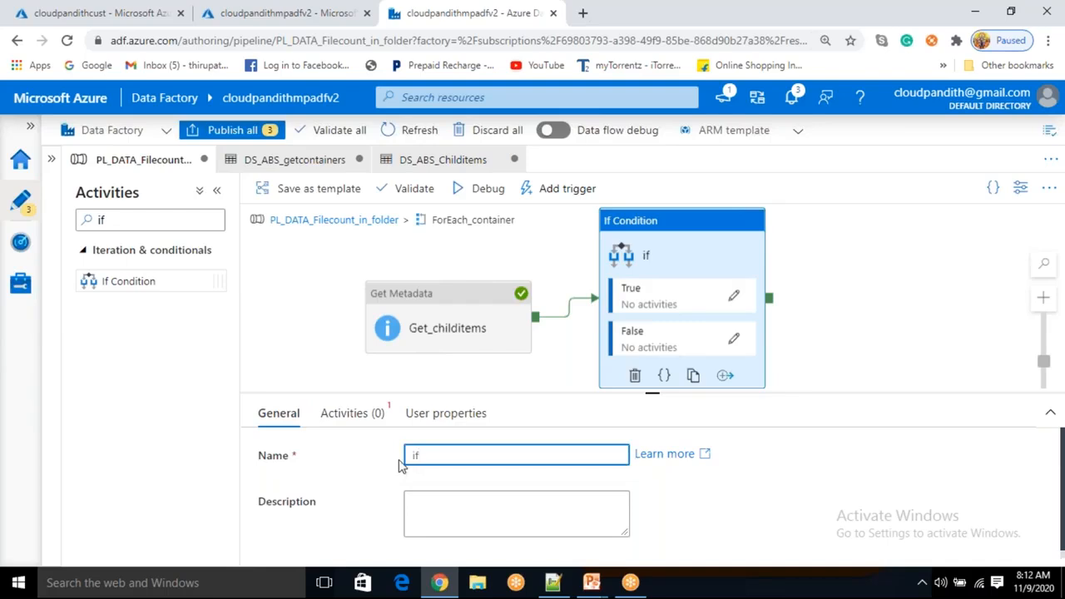
pyautogui.write('filecountisnotzero')
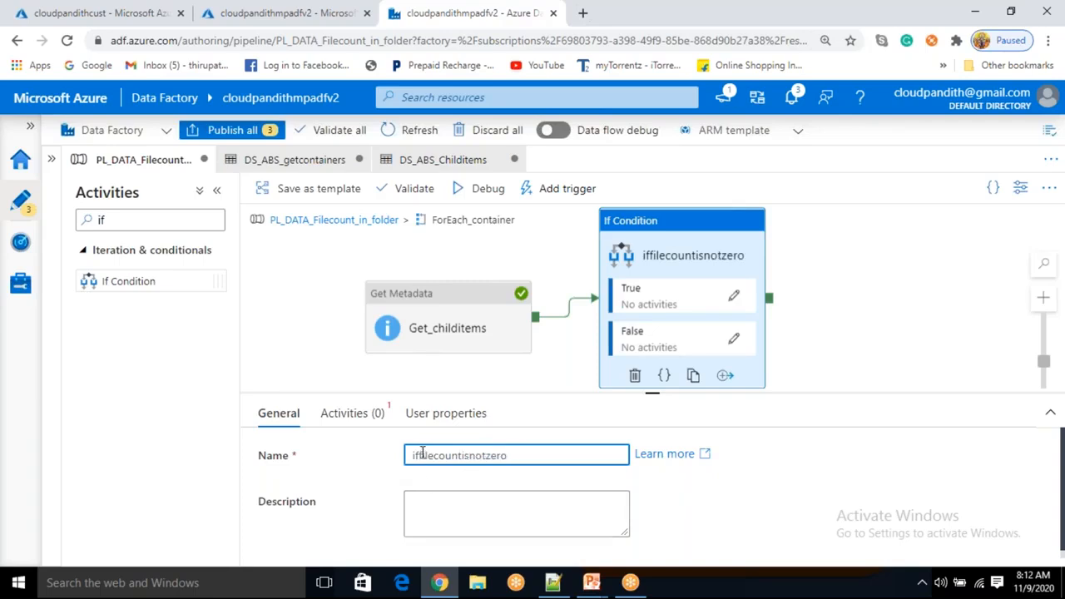
pyautogui.write('_')
pyautogui.write('_')
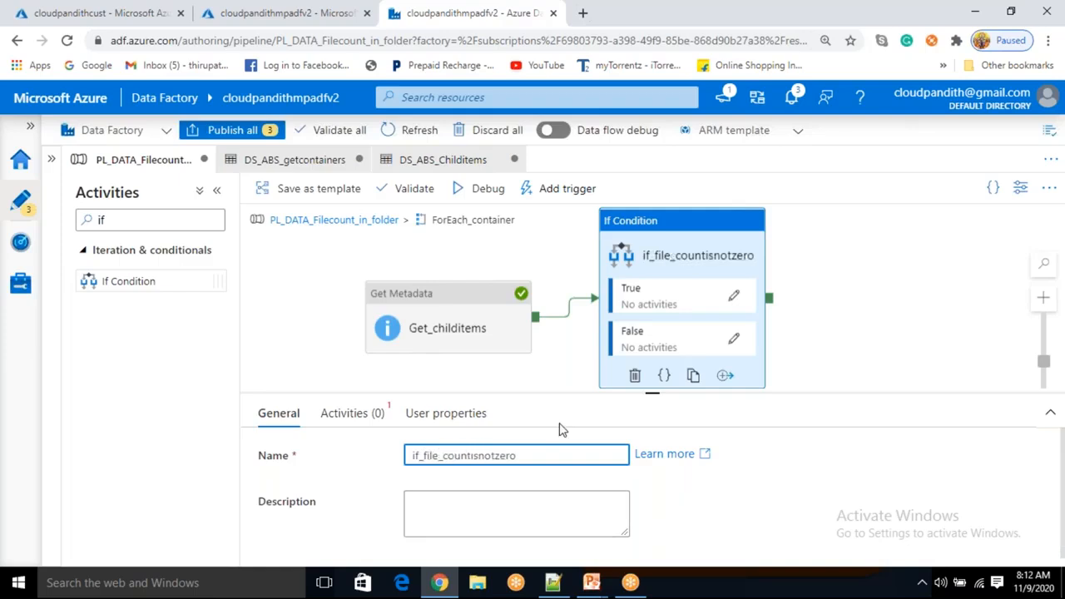
pyautogui.write('_')
pyautogui.write('_')
pyautogui.press('Right')
pyautogui.press('Right')
pyautogui.press('Right')
pyautogui.write('_')
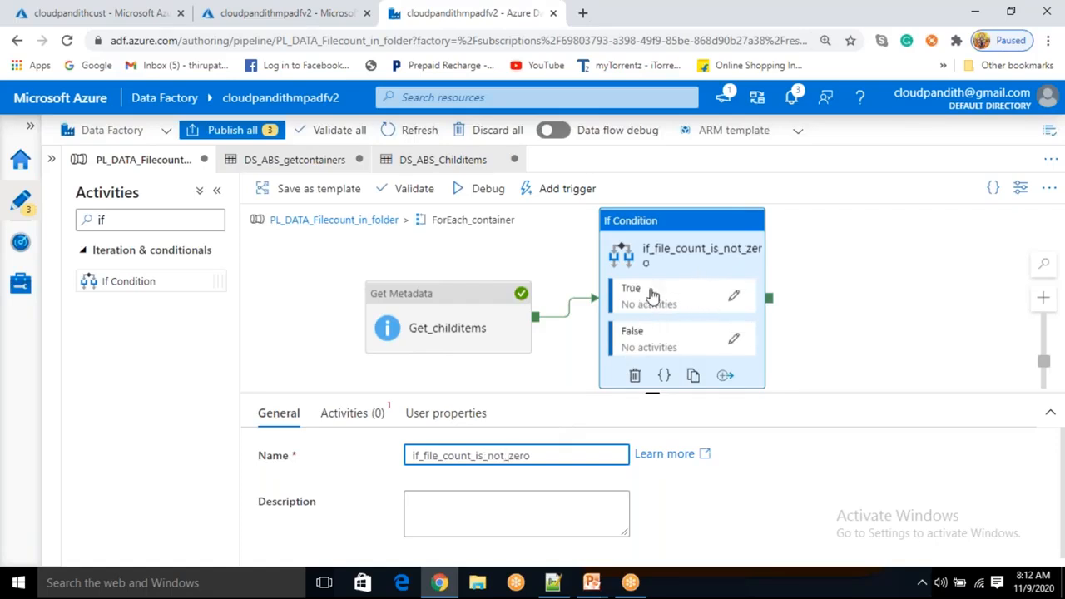
# Step: Remove the word "not" from the If Condition activity's name
pyautogui.click(507, 456)
pyautogui.press('BackSpace')
pyautogui.press('BackSpace')
pyautogui.press('BackSpace')
pyautogui.press('BackSpace')
pyautogui.press('BackSpace')
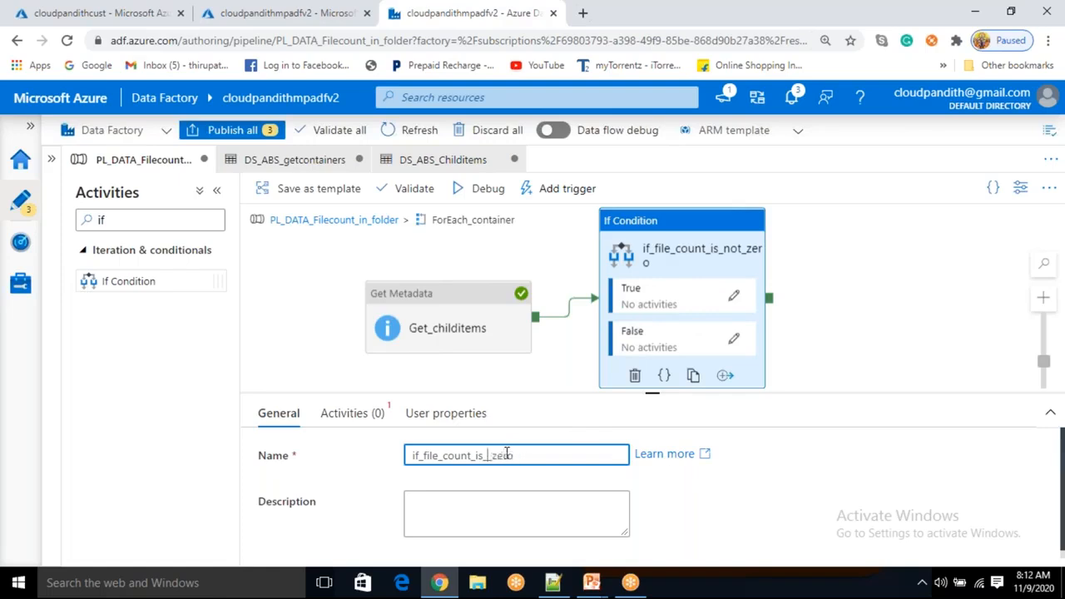
pyautogui.write('s_')
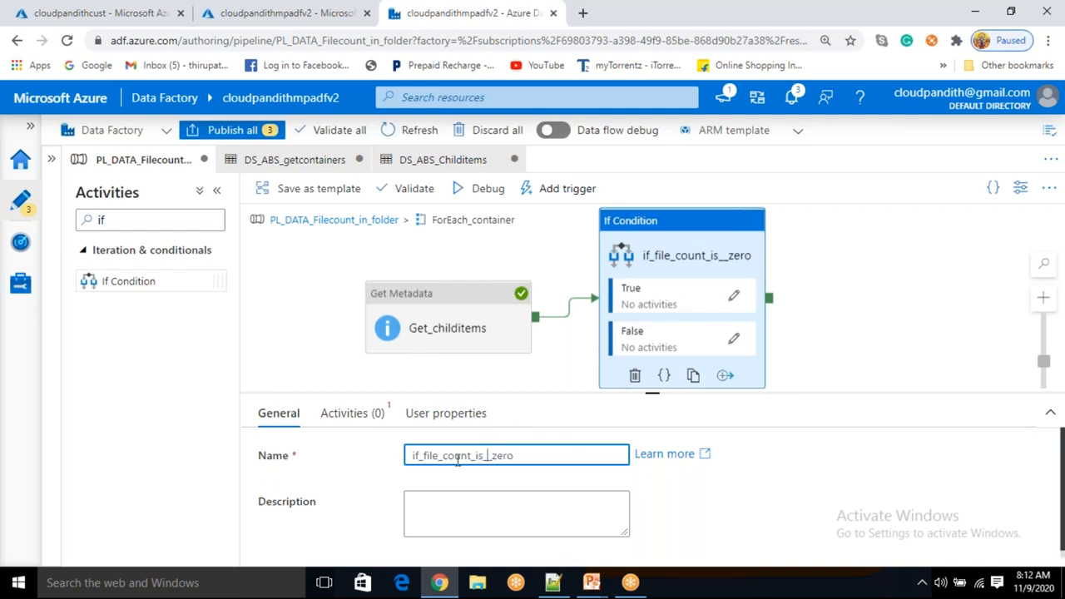
pyautogui.click(379, 431)
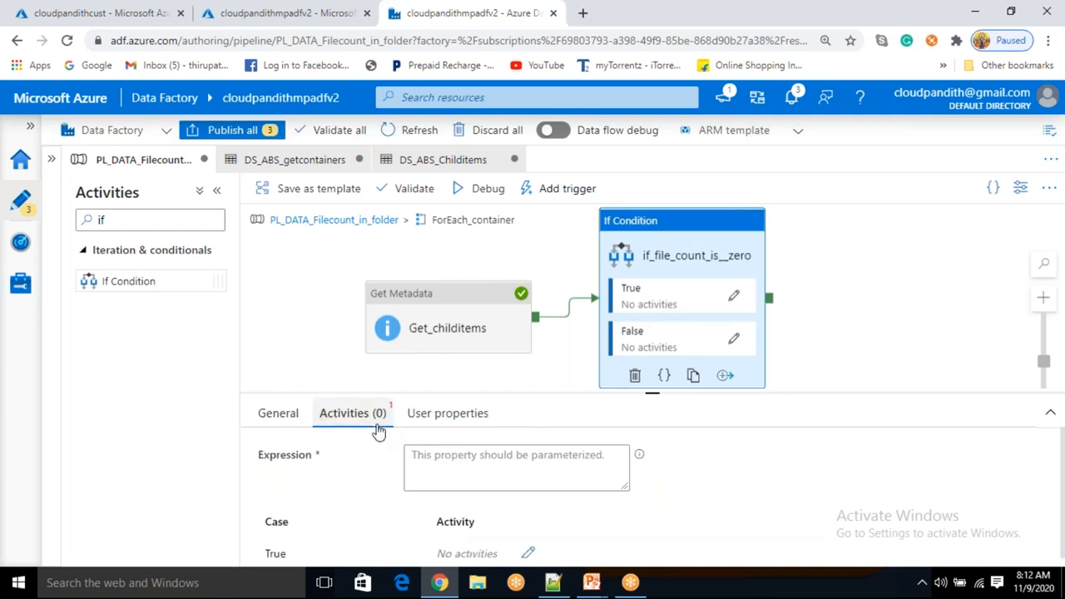
pyautogui.click(432, 460)
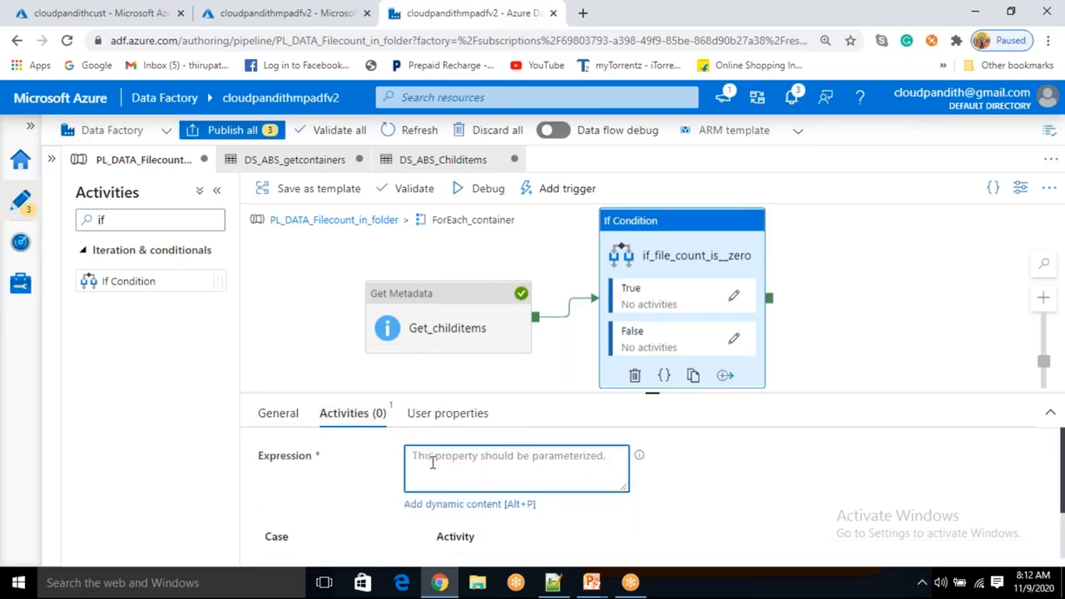
pyautogui.click(425, 506)
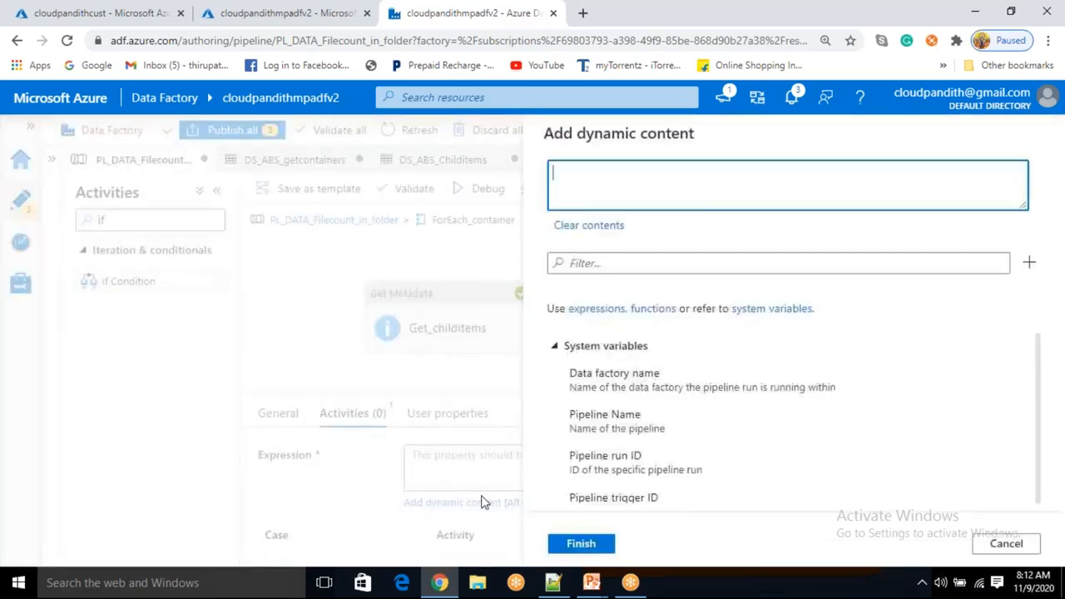
pyautogui.scroll(-2, 702, 444)
pyautogui.scroll(-5, 702, 444)
pyautogui.scroll(2, 656, 490)
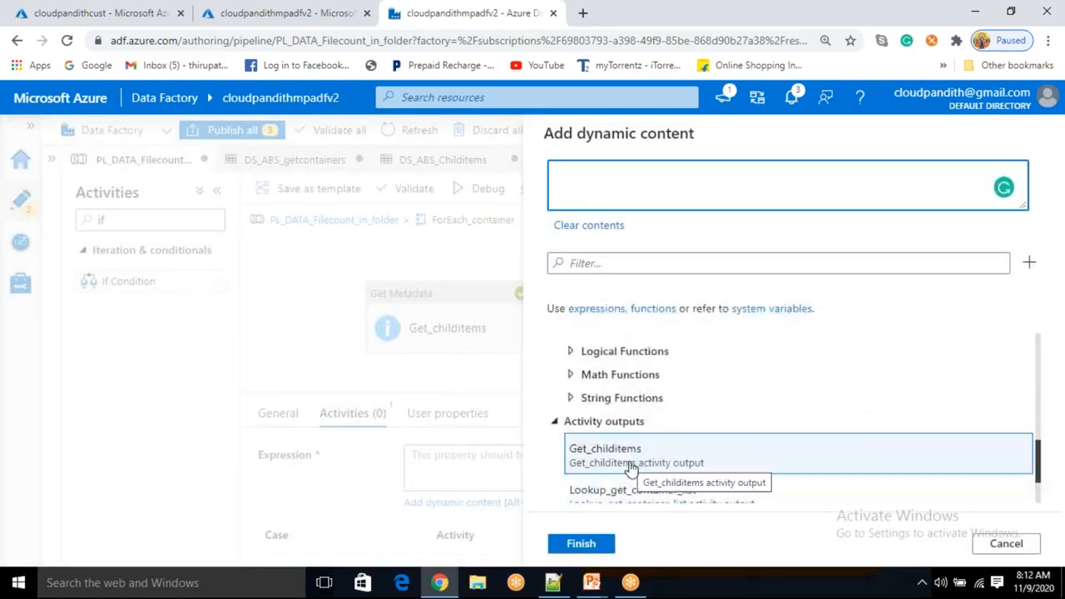
pyautogui.click(633, 466)
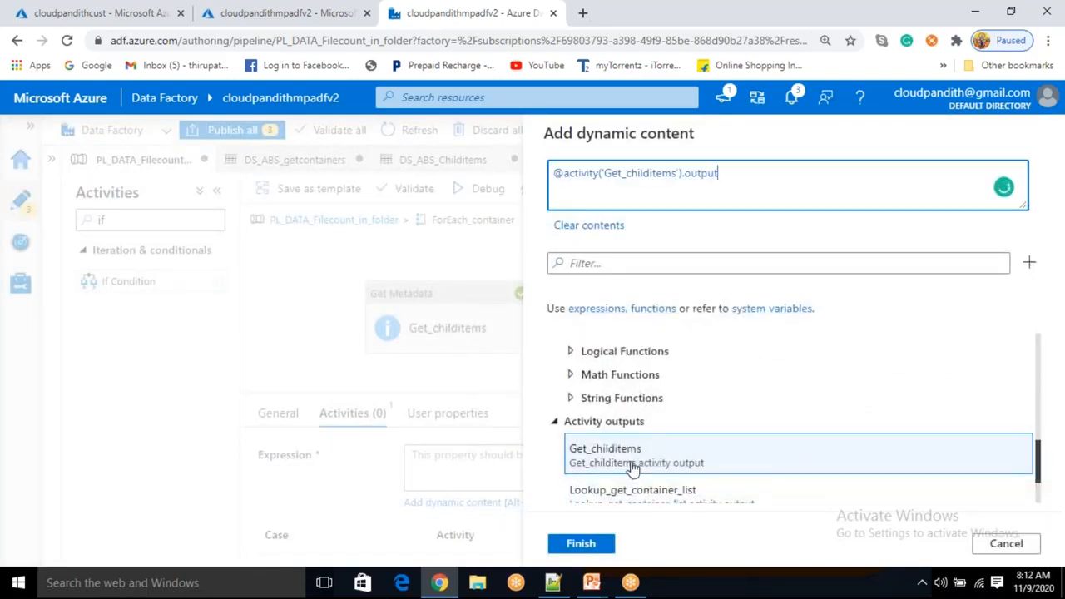
pyautogui.write('.childitems')
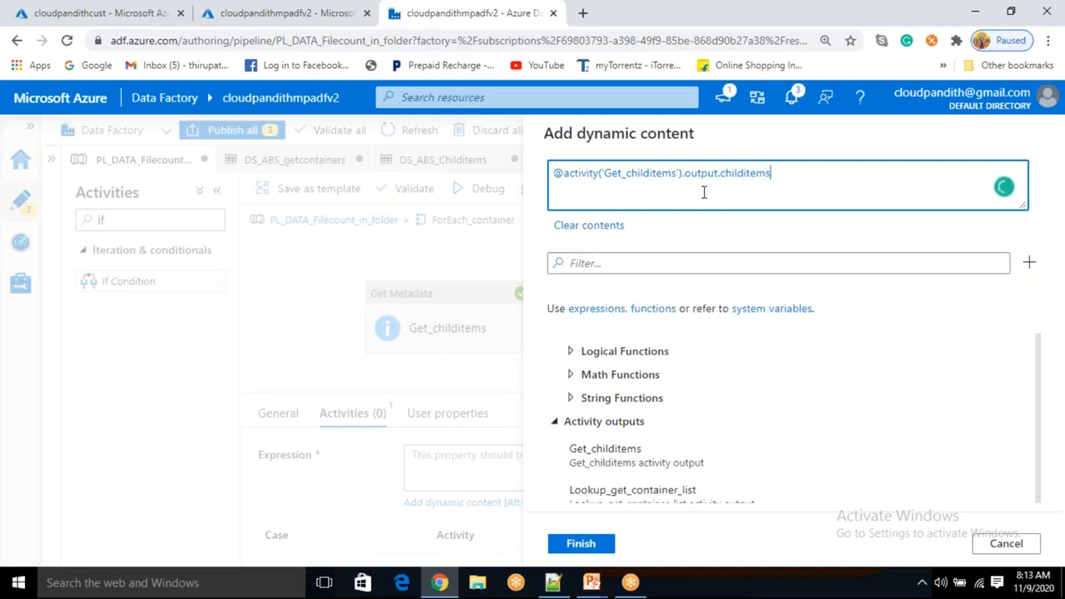
# Step: Filter the dynamic content functions for length and read its description
pyautogui.moveTo(554, 174); pyautogui.dragTo(791, 172)
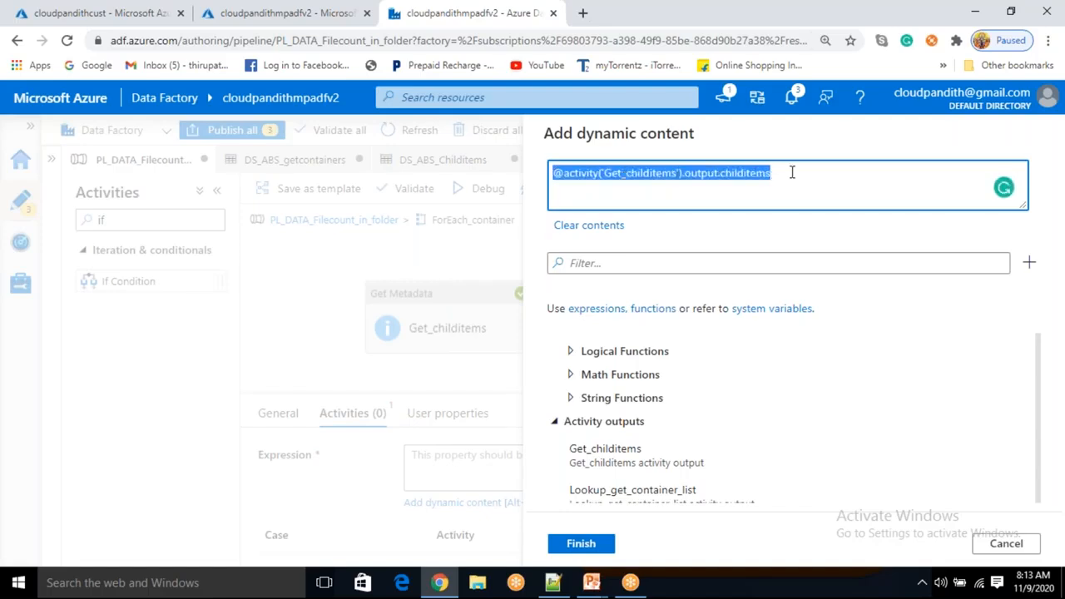
pyautogui.click(644, 263)
pyautogui.write('lewngt')
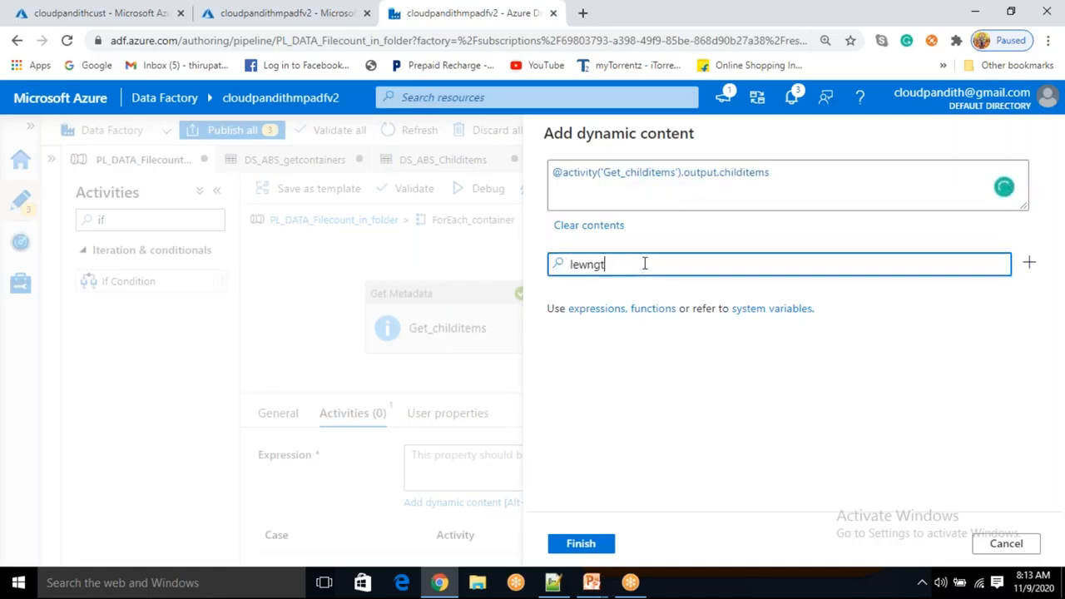
pyautogui.press('BackSpace')
pyautogui.press('BackSpace')
pyautogui.press('BackSpace')
pyautogui.press('BackSpace')
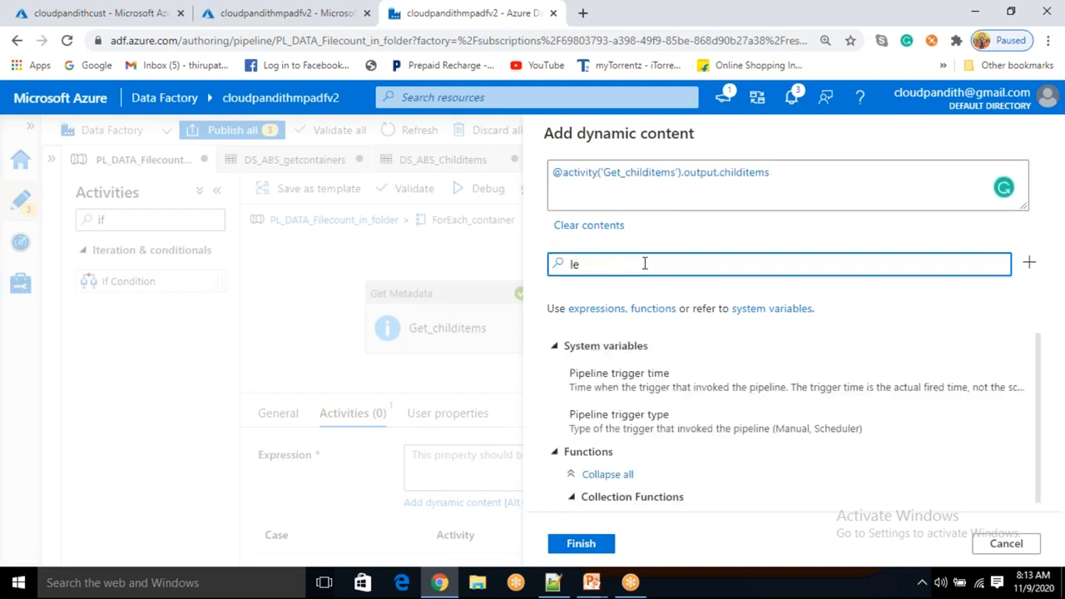
pyautogui.write('ngth')
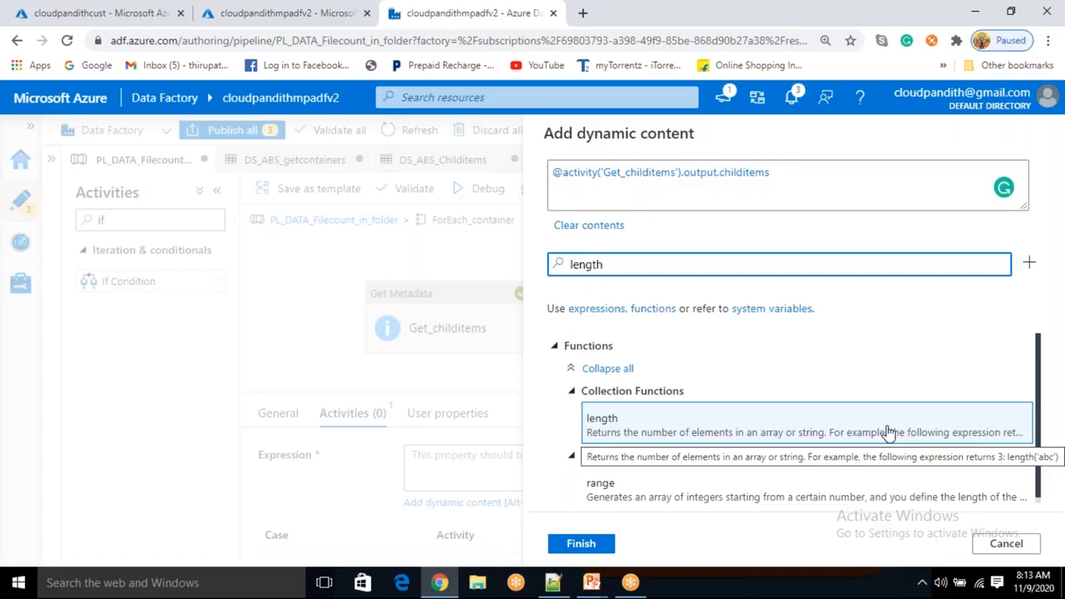
pyautogui.click(566, 172)
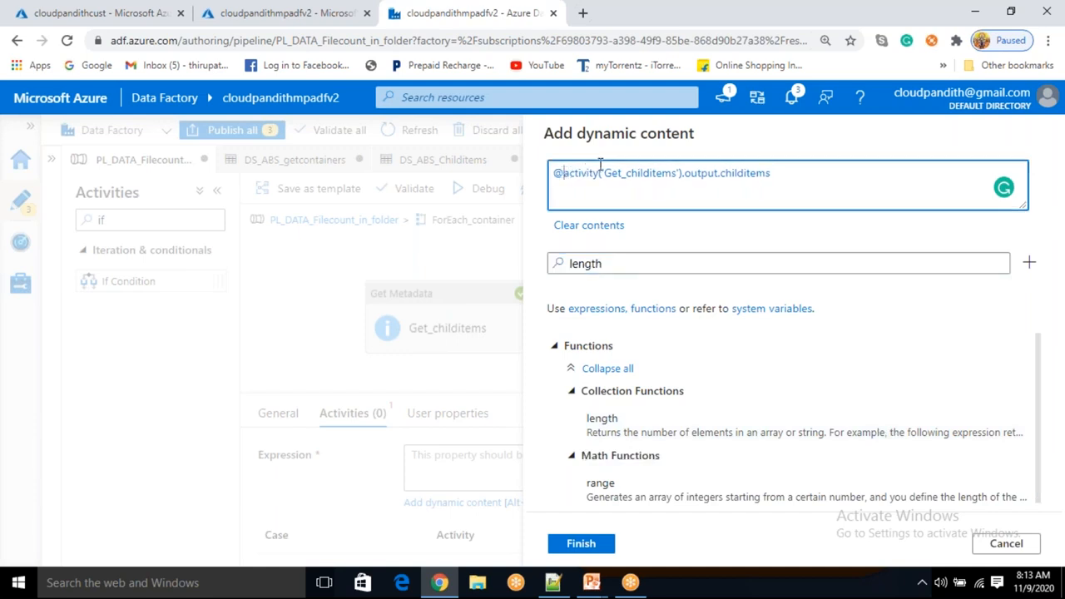
pyautogui.write('lenmgt')
pyautogui.press('BackSpace')
pyautogui.press('BackSpace')
pyautogui.press('BackSpace')
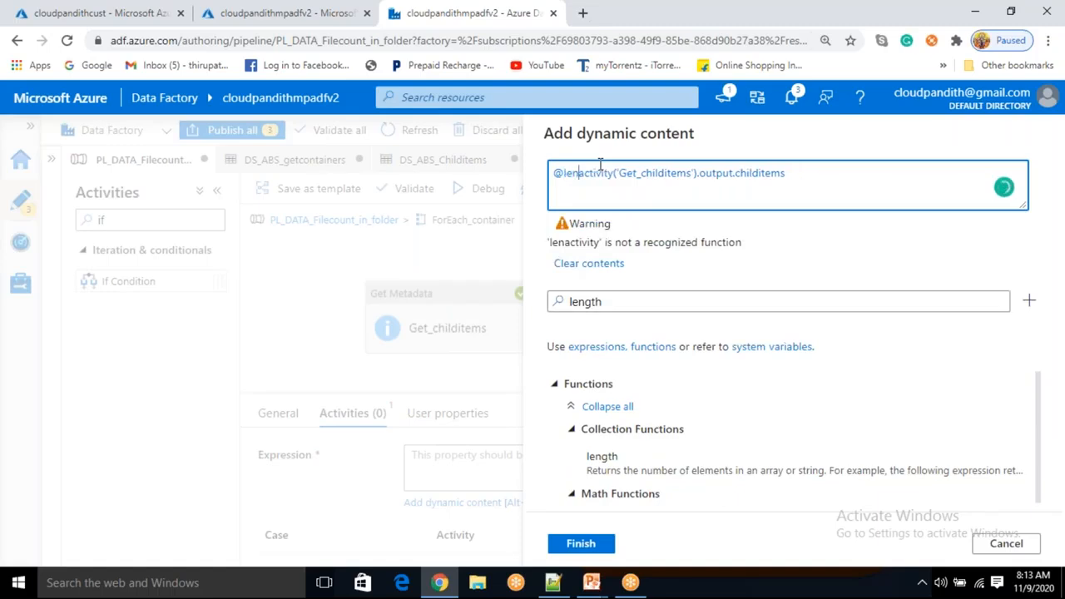
pyautogui.write('gth(')
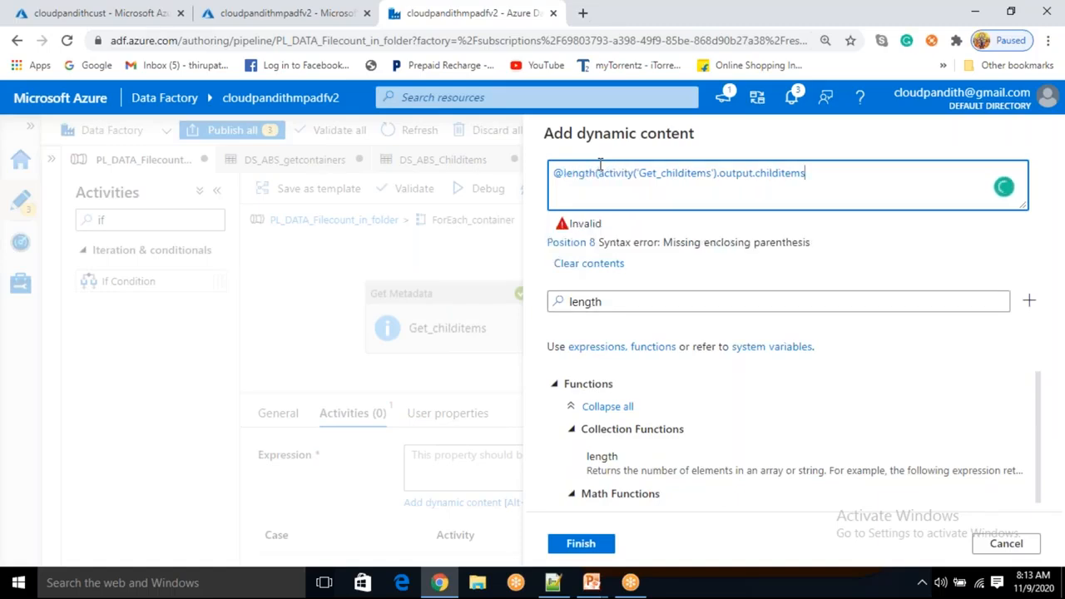
pyautogui.write(')')
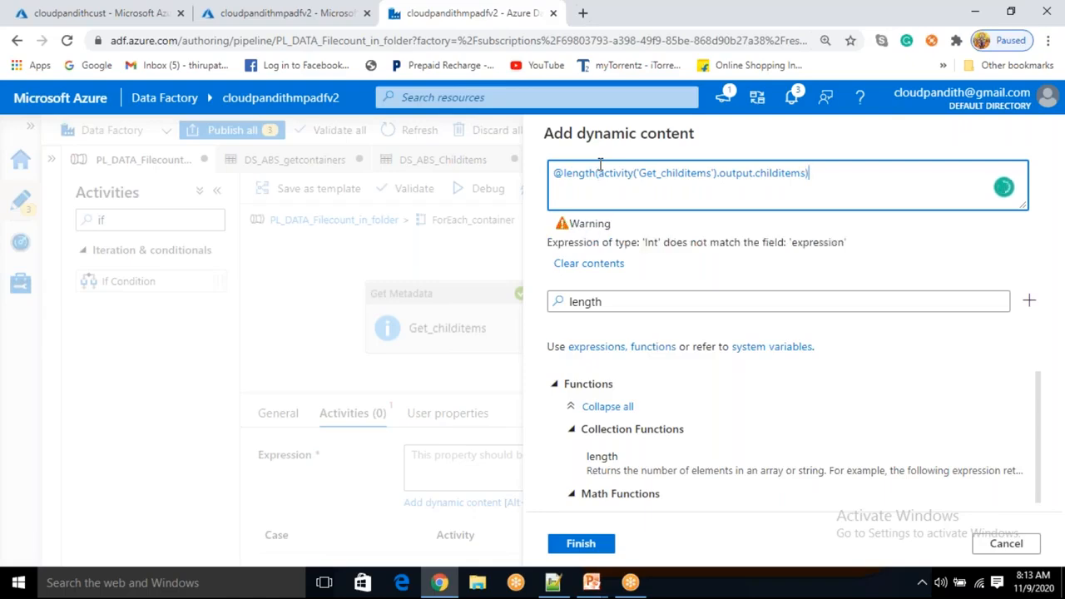
pyautogui.press('Left')
pyautogui.press('Left')
pyautogui.press('Left')
pyautogui.press('Left')
pyautogui.press('Left')
pyautogui.press('Left')
pyautogui.press('Left')
pyautogui.press('Left')
pyautogui.press('Left')
pyautogui.press('Left')
pyautogui.press('Left')
pyautogui.press('Left')
pyautogui.press('Left')
pyautogui.press('Left')
pyautogui.press('Left')
pyautogui.press('Left')
pyautogui.press('Left')
pyautogui.press('Left')
pyautogui.press('Left')
pyautogui.press('Left')
pyautogui.write('st')
pyautogui.press('BackSpace')
pyautogui.press('BackSpace')
# Step: Clear the function filter and look through the Conversion Functions for a suitable type conversion
pyautogui.click(614, 300)
pyautogui.moveTo(613, 300); pyautogui.dragTo(542, 280)
pyautogui.press('BackSpace')
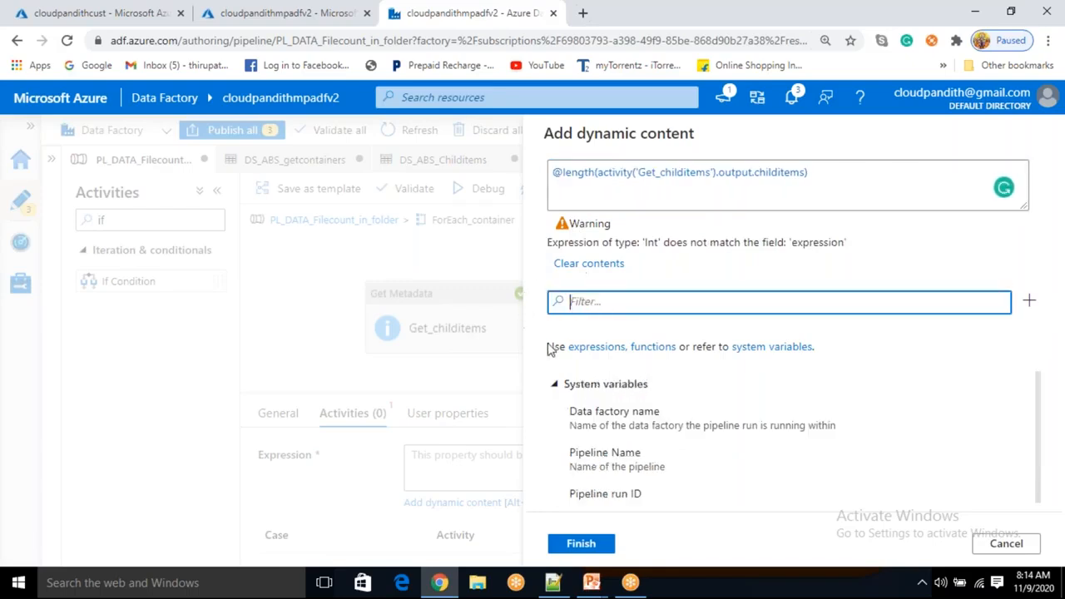
pyautogui.click(555, 385)
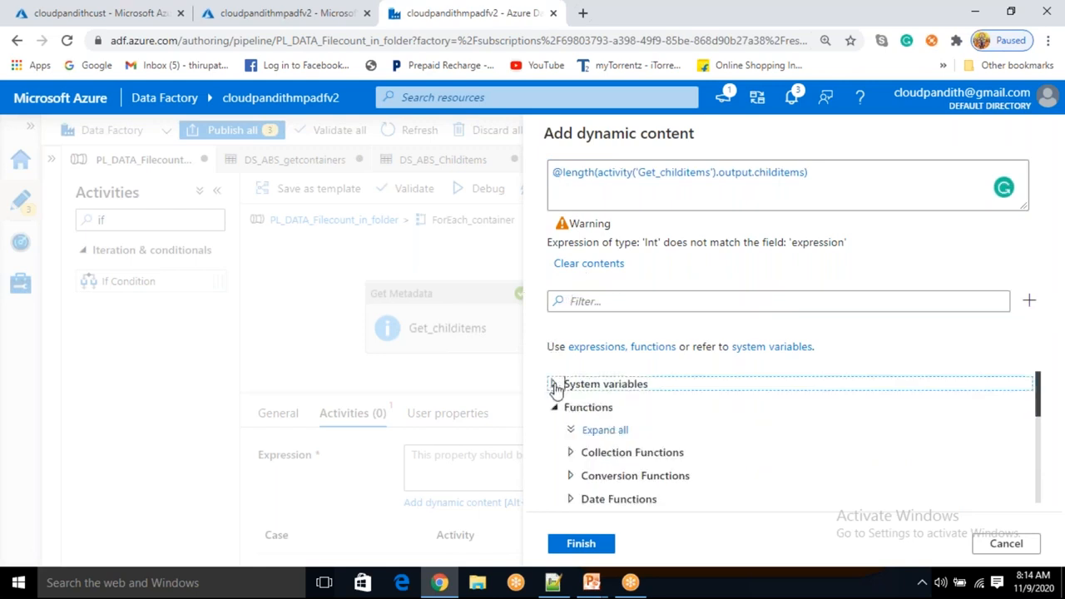
pyautogui.click(573, 477)
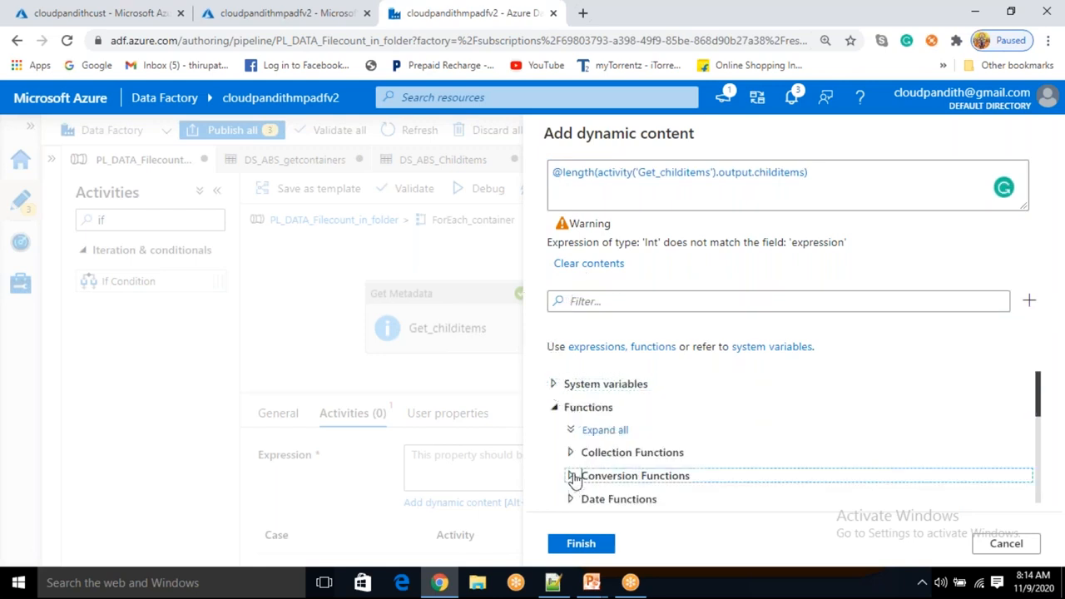
pyautogui.click(572, 476)
pyautogui.scroll(-3, 577, 479)
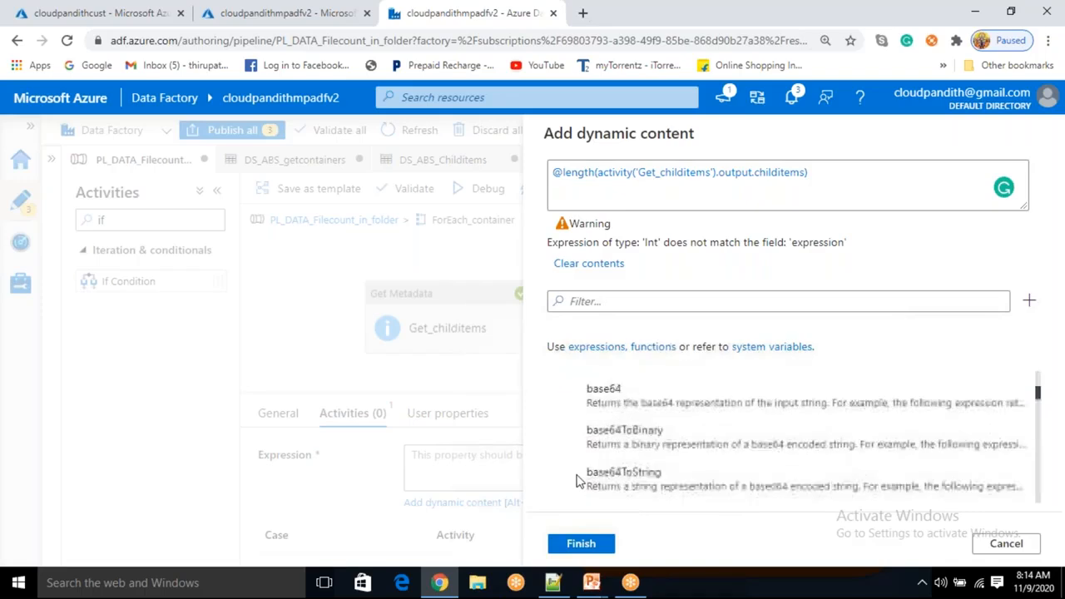
pyautogui.scroll(-5, 578, 478)
pyautogui.scroll(-8, 583, 473)
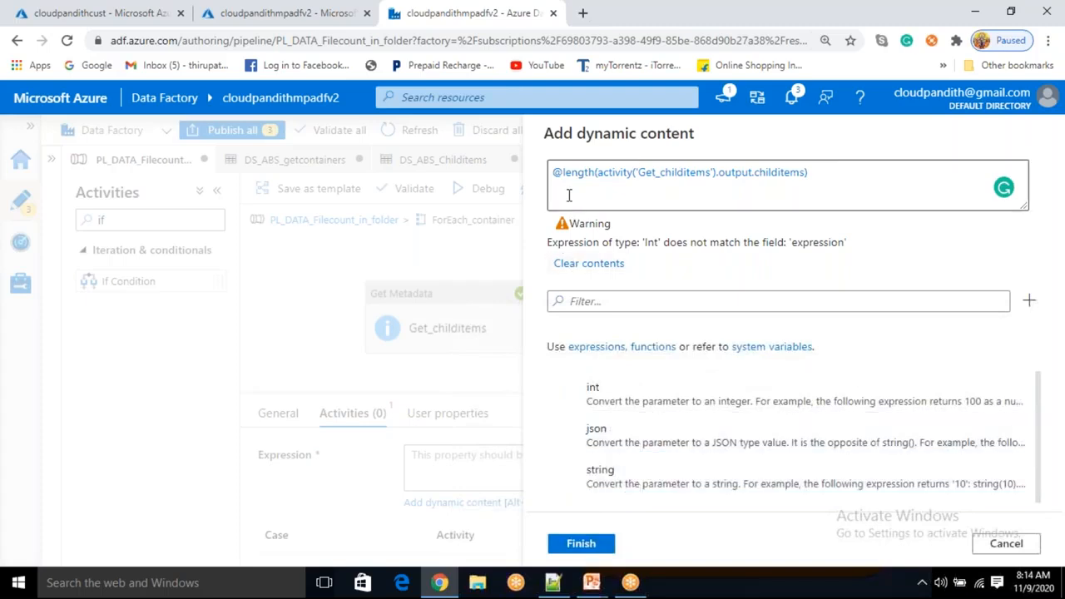
pyautogui.click(563, 172)
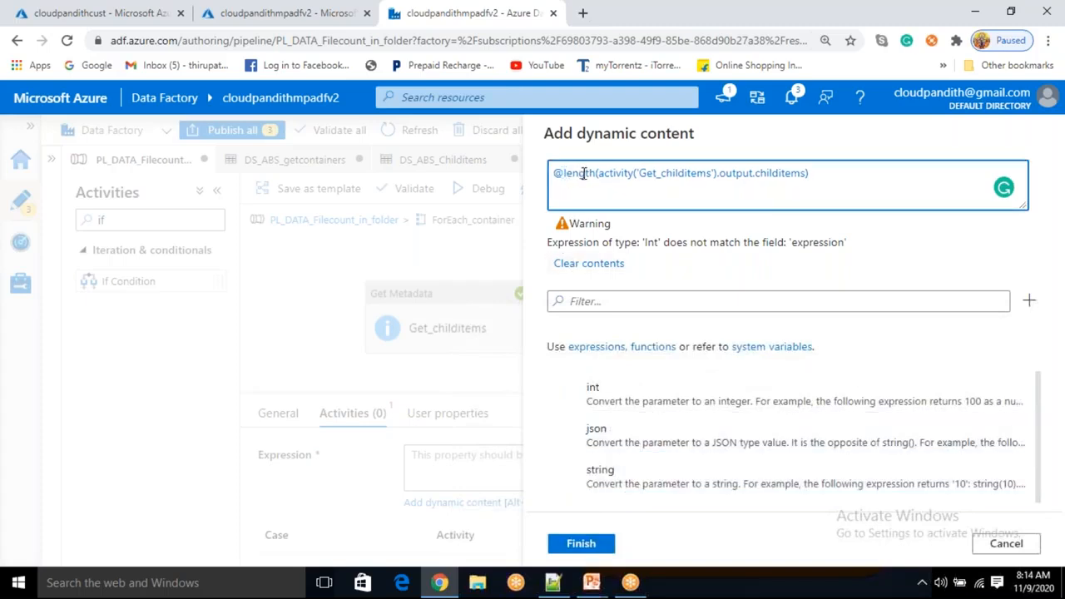
pyautogui.write('string(')
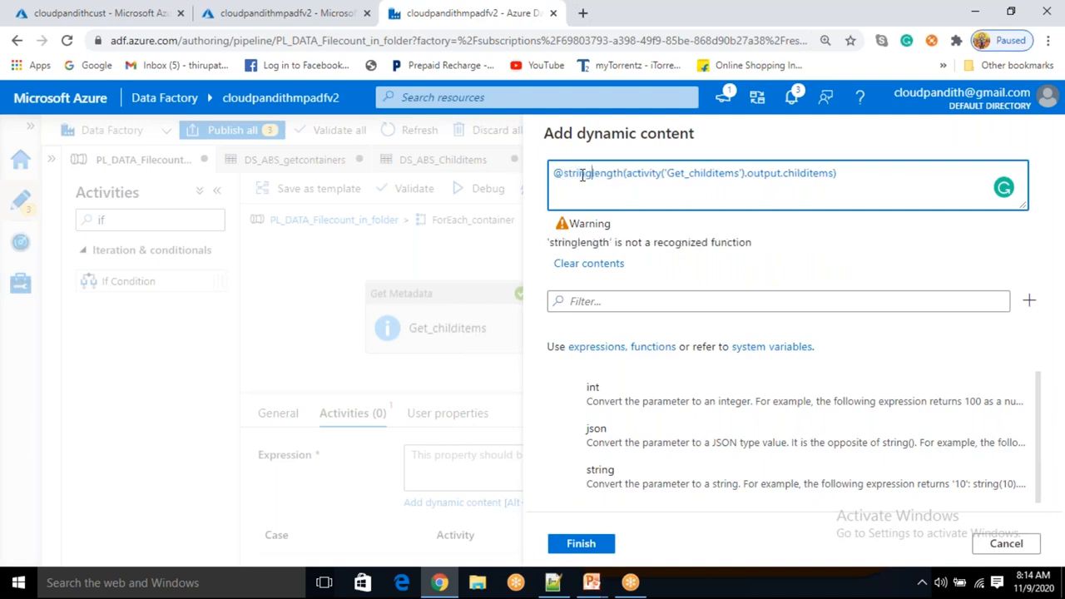
pyautogui.press('BackSpace')
pyautogui.press('BackSpace')
pyautogui.press('BackSpace')
pyautogui.press('BackSpace')
pyautogui.press('BackSpace')
pyautogui.press('BackSpace')
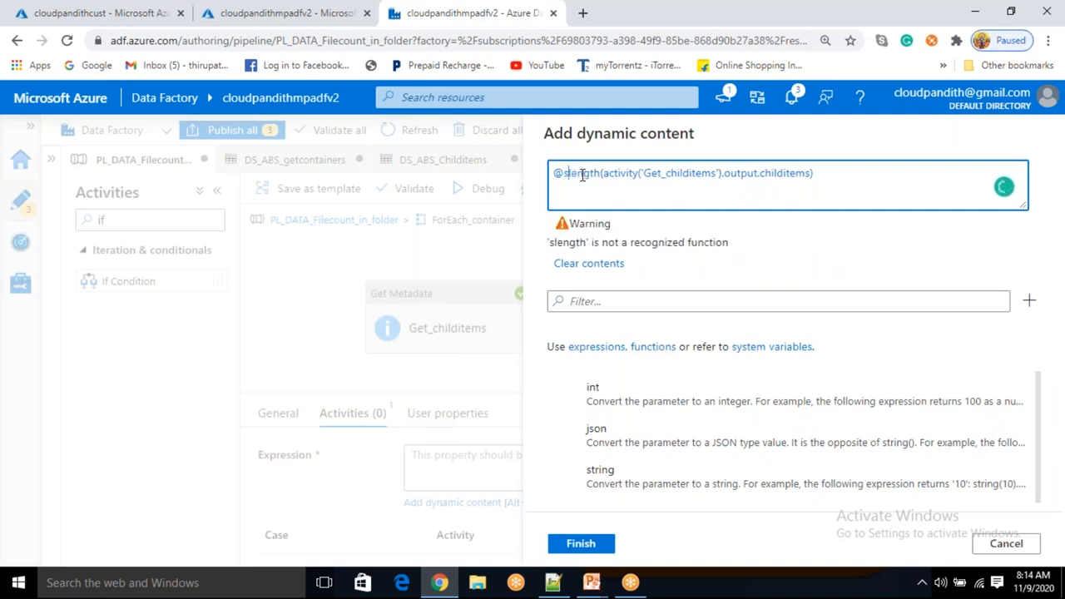
pyautogui.press('BackSpace')
pyautogui.write('{')
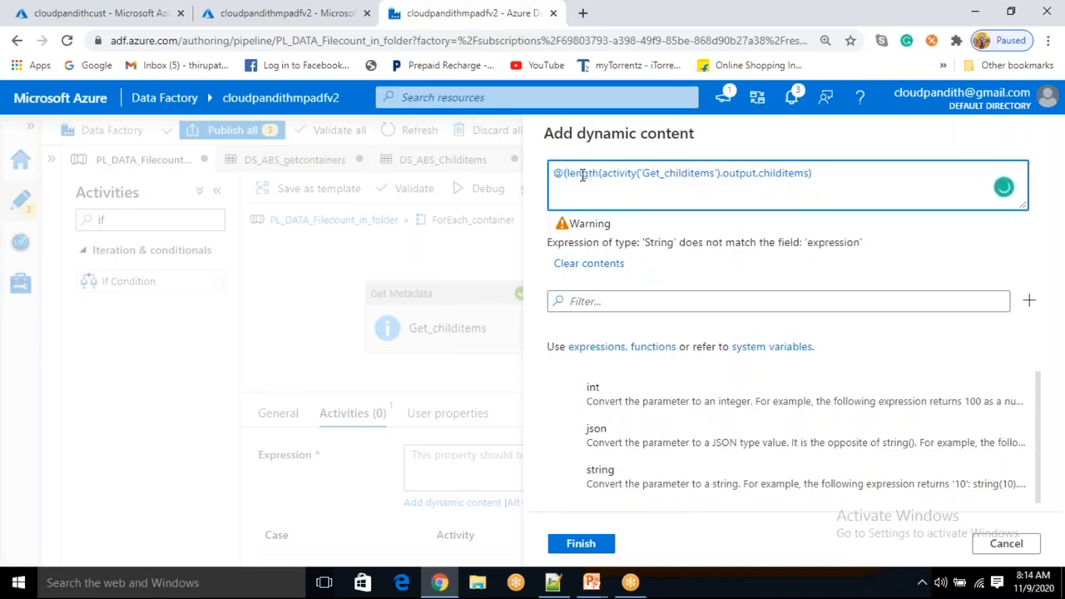
pyautogui.write('equals(')
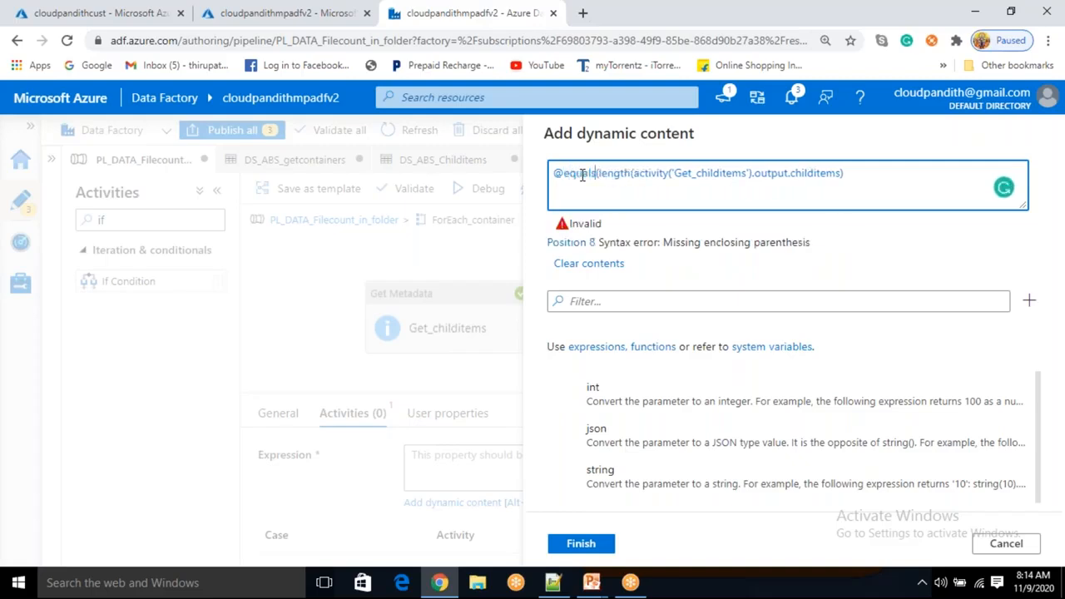
pyautogui.moveTo(599, 173); pyautogui.dragTo(845, 182)
pyautogui.click(845, 181)
pyautogui.moveTo(846, 175); pyautogui.dragTo(610, 186)
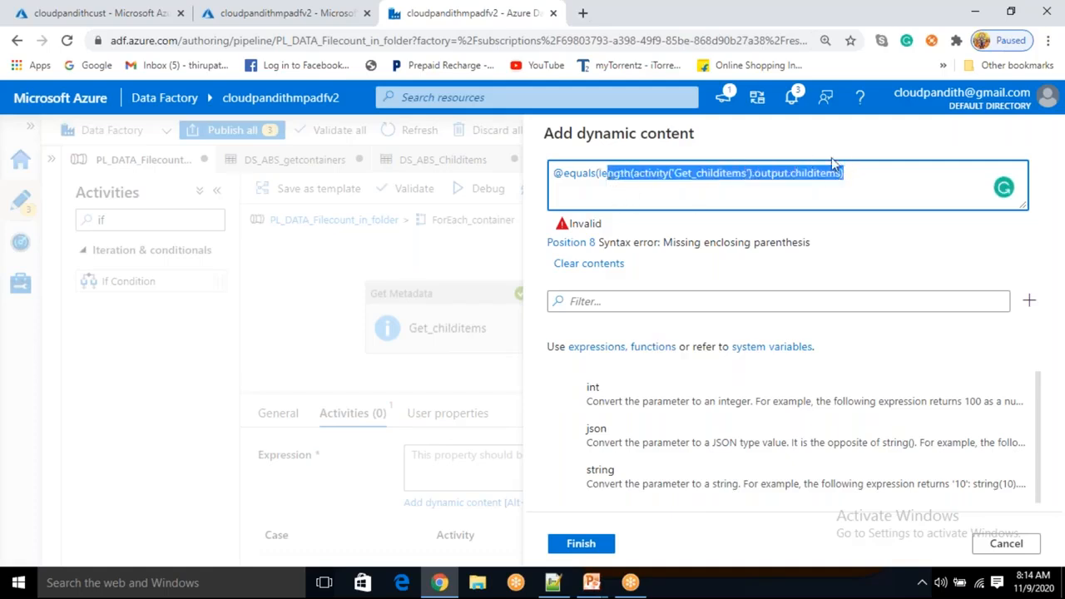
pyautogui.click(865, 174)
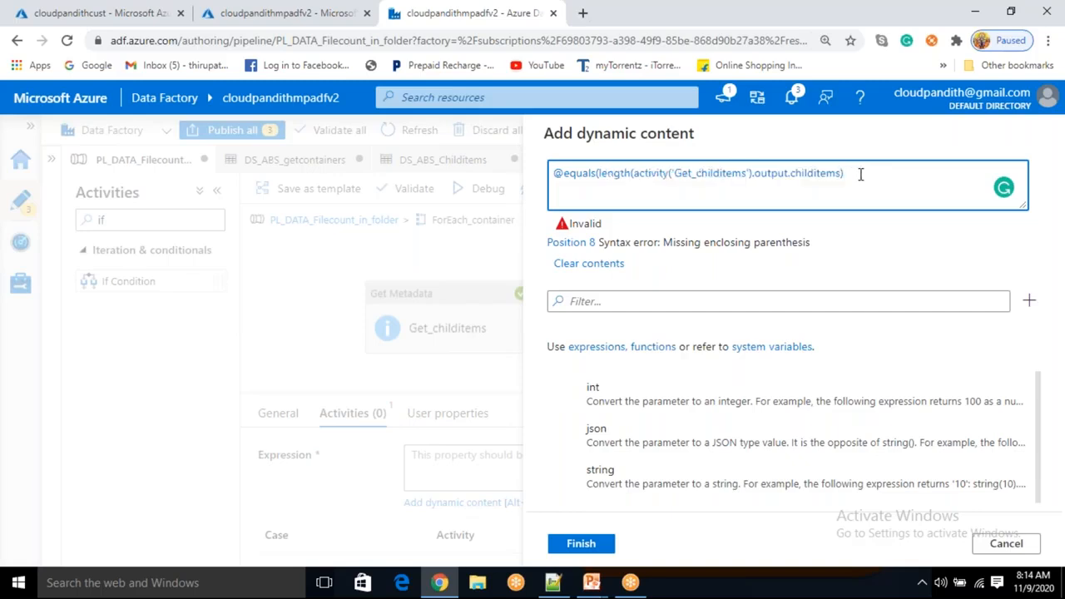
pyautogui.write(",'0')")
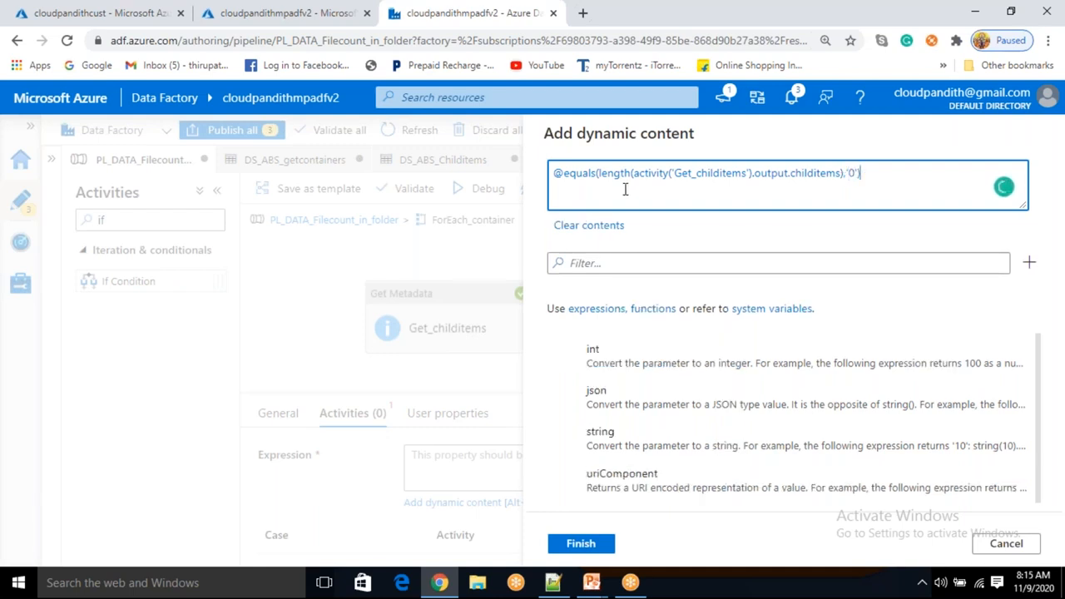
# Step: Examine the equals, length and childitems parts of the finished comparison expression
pyautogui.doubleClick(574, 174)
pyautogui.moveTo(602, 175); pyautogui.dragTo(842, 169)
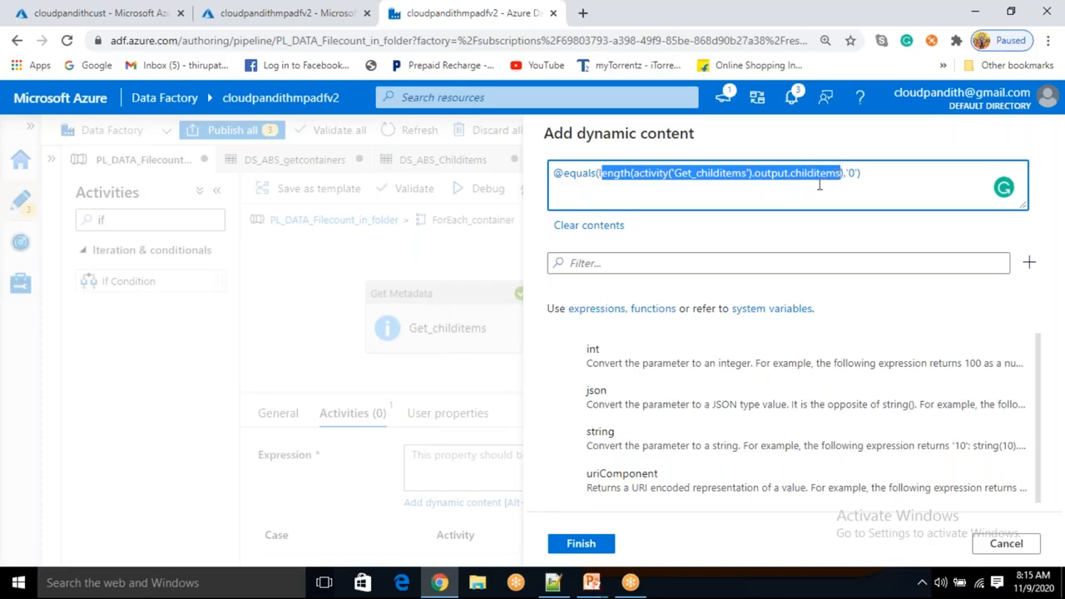
pyautogui.doubleClick(816, 172)
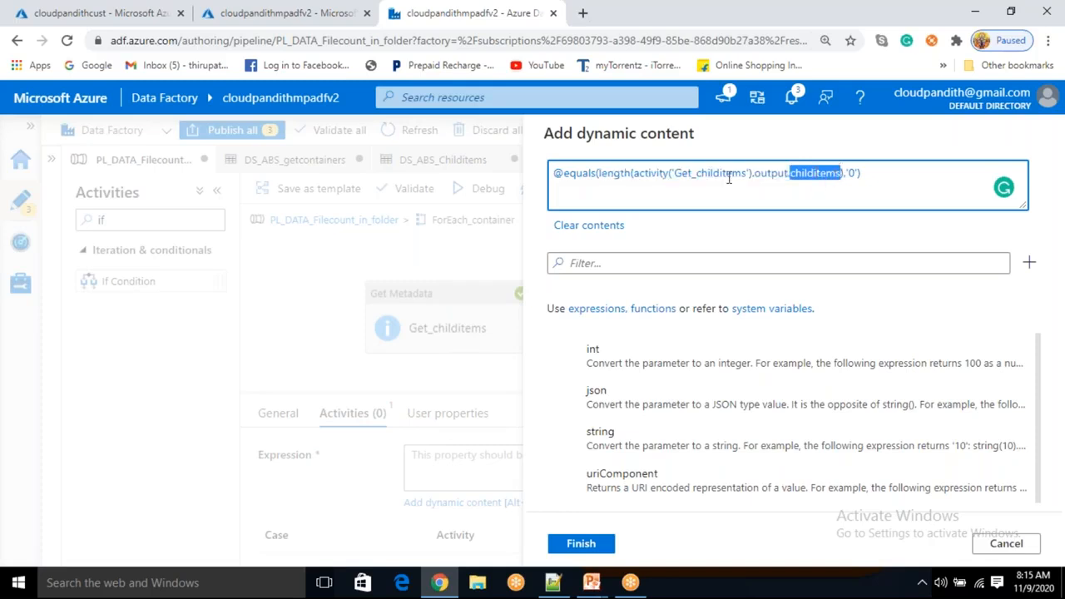
pyautogui.doubleClick(625, 173)
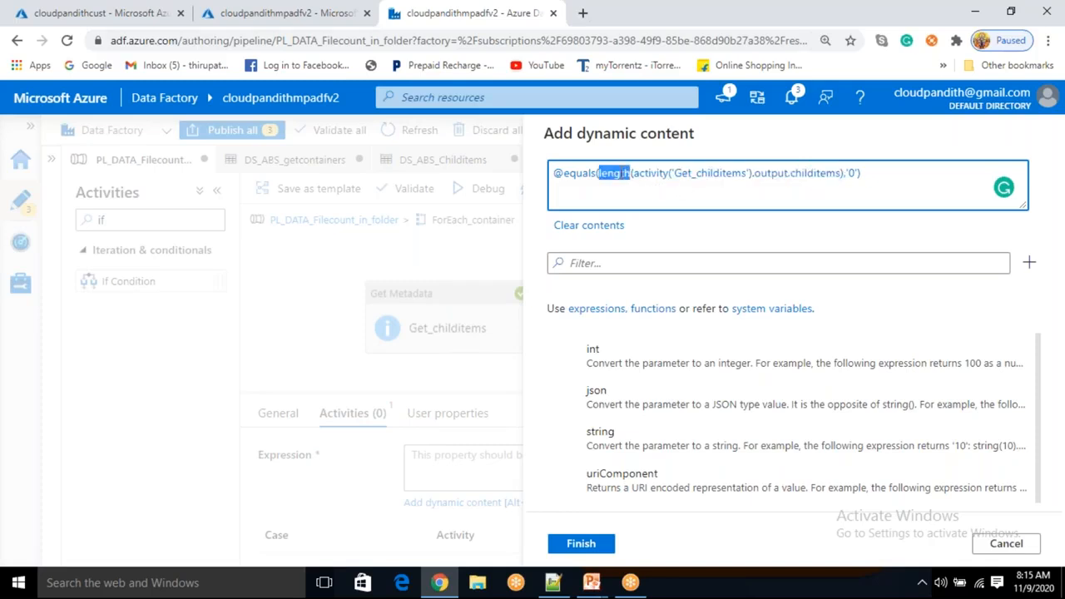
pyautogui.doubleClick(810, 173)
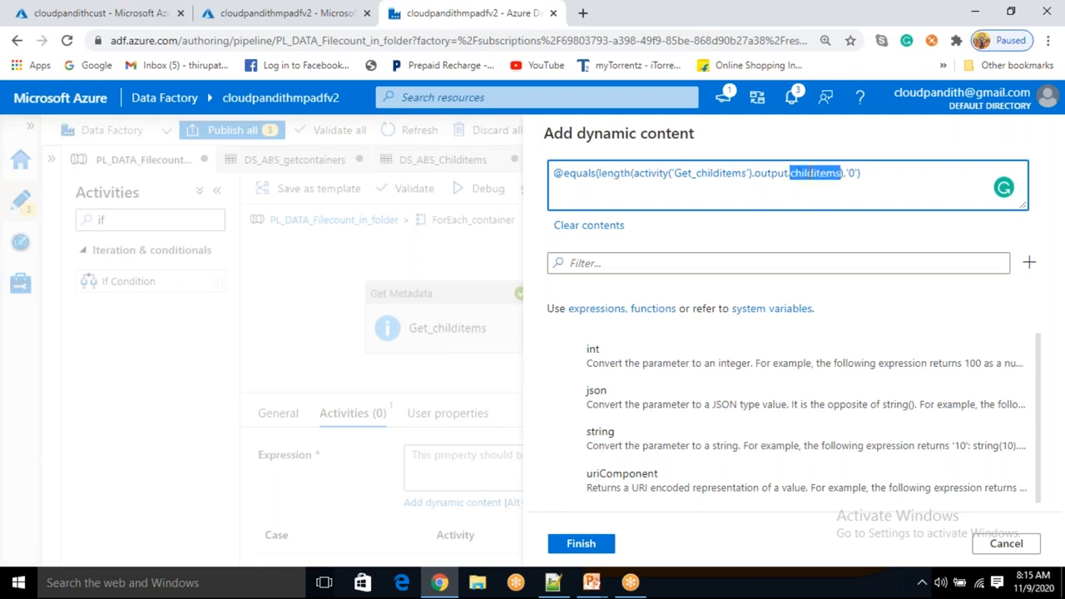
pyautogui.doubleClick(622, 172)
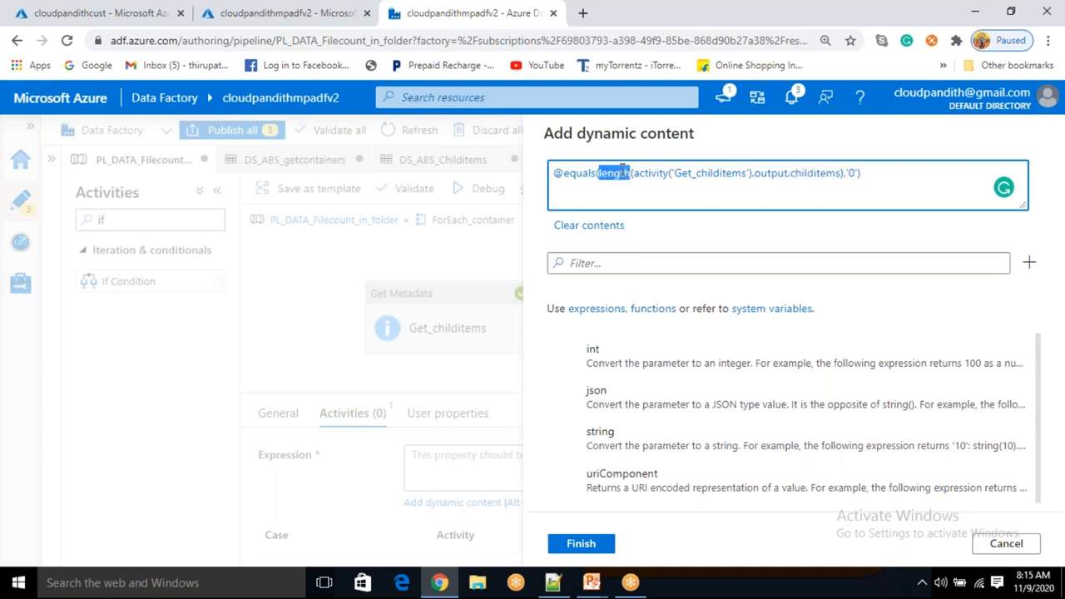
pyautogui.click(648, 173)
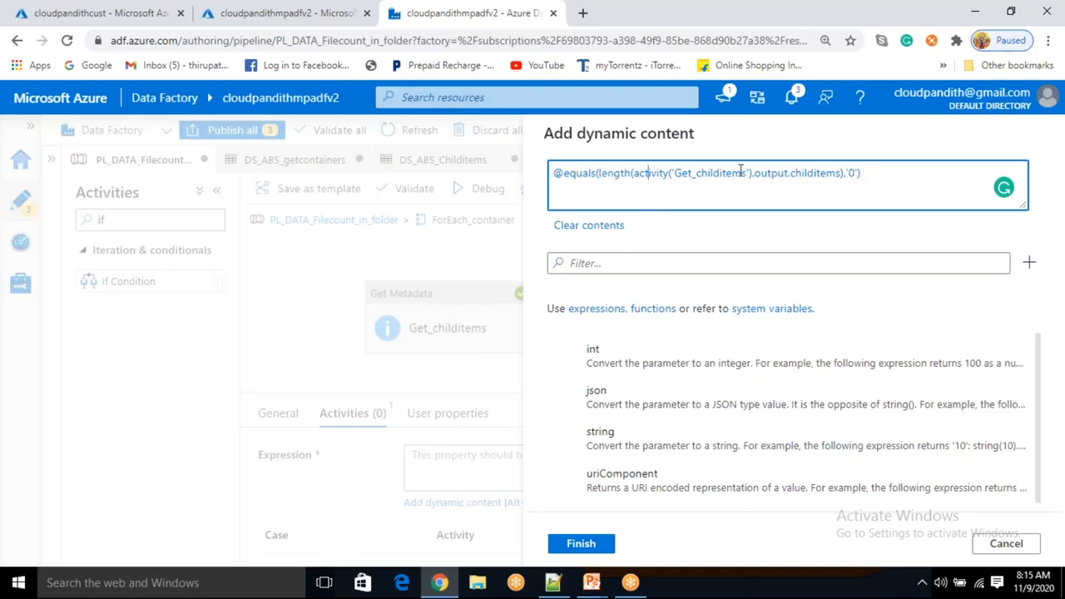
pyautogui.doubleClick(819, 172)
pyautogui.click(835, 171)
pyautogui.moveTo(602, 174); pyautogui.dragTo(857, 175)
pyautogui.click(730, 174)
pyautogui.click(565, 174)
pyautogui.write('not')
pyautogui.write('(')
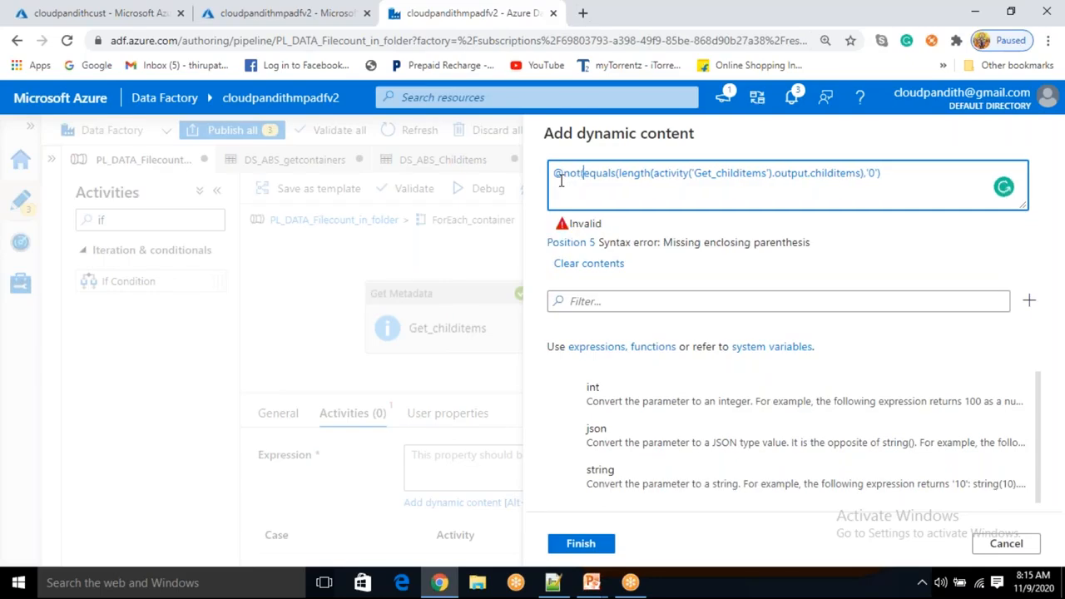
pyautogui.write(')')
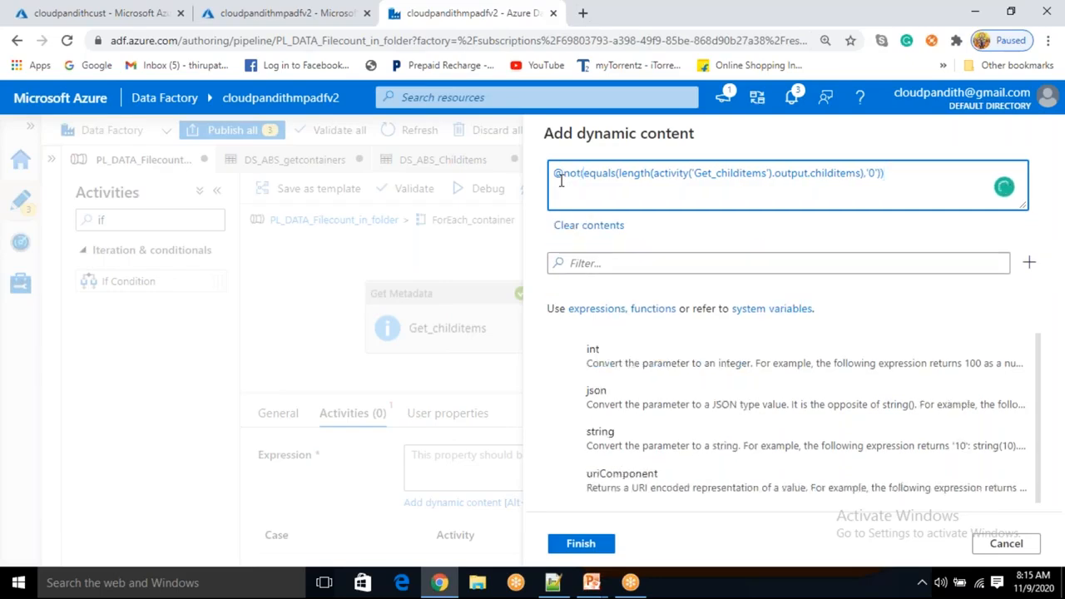
# Step: Look up the not function in the function list by filtering for "not", and clear the filter
pyautogui.click(590, 262)
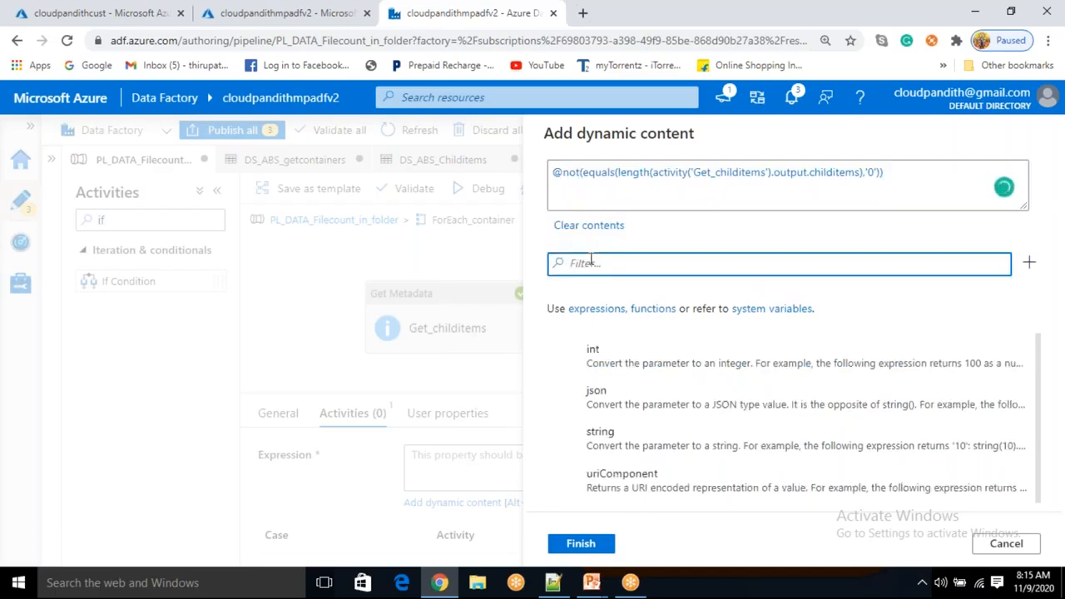
pyautogui.write('not')
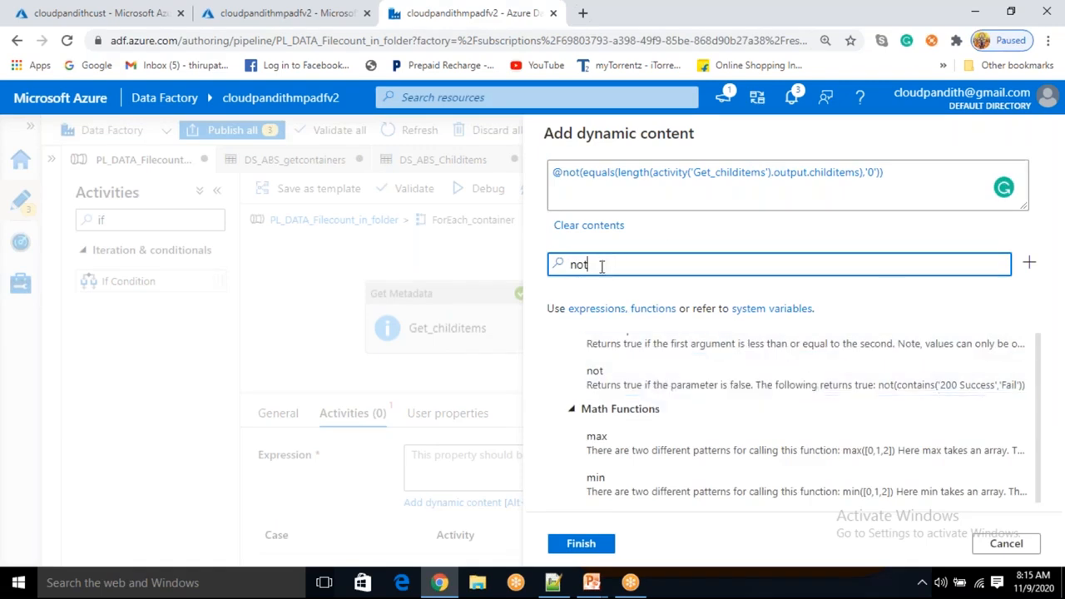
pyautogui.press('BackSpace')
pyautogui.press('BackSpace')
pyautogui.press('BackSpace')
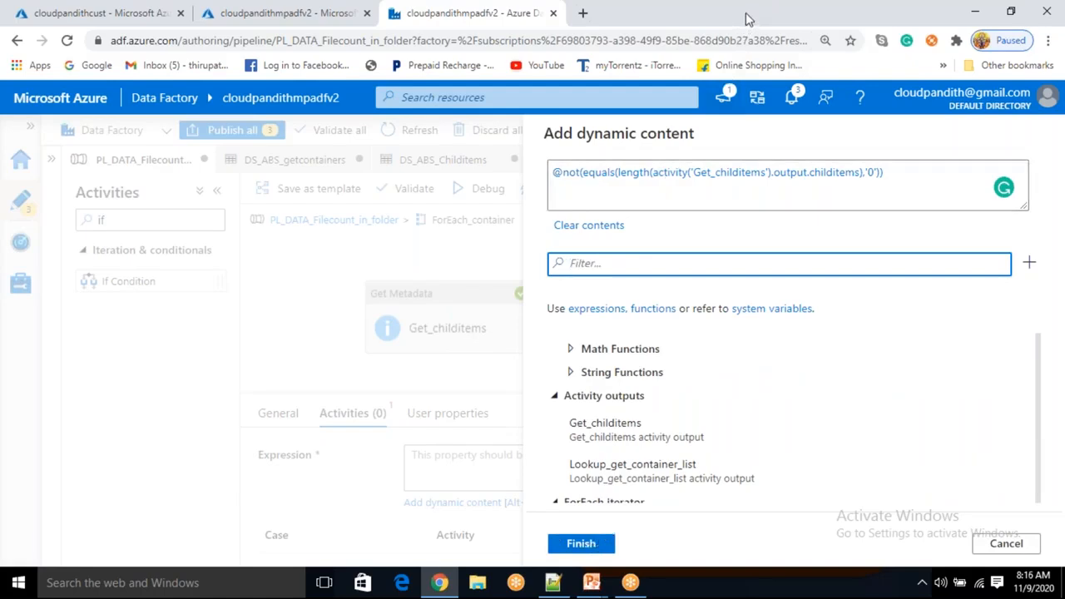
# Step: Examine the Get_childitems output, length, '0', equals and not parts of the negated expression
pyautogui.moveTo(671, 173); pyautogui.dragTo(857, 173)
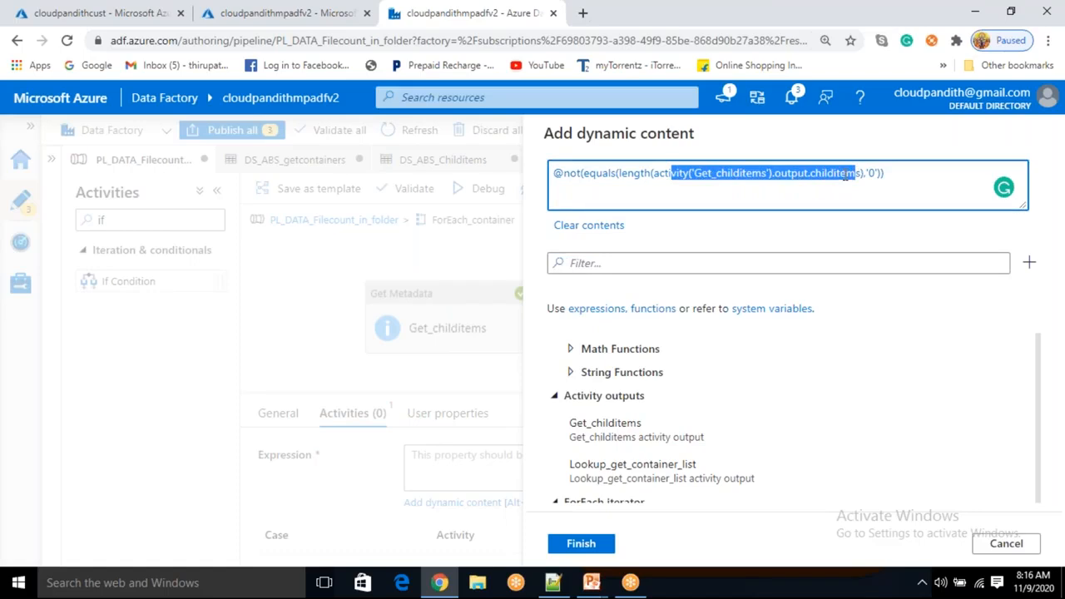
pyautogui.moveTo(634, 175); pyautogui.dragTo(861, 179)
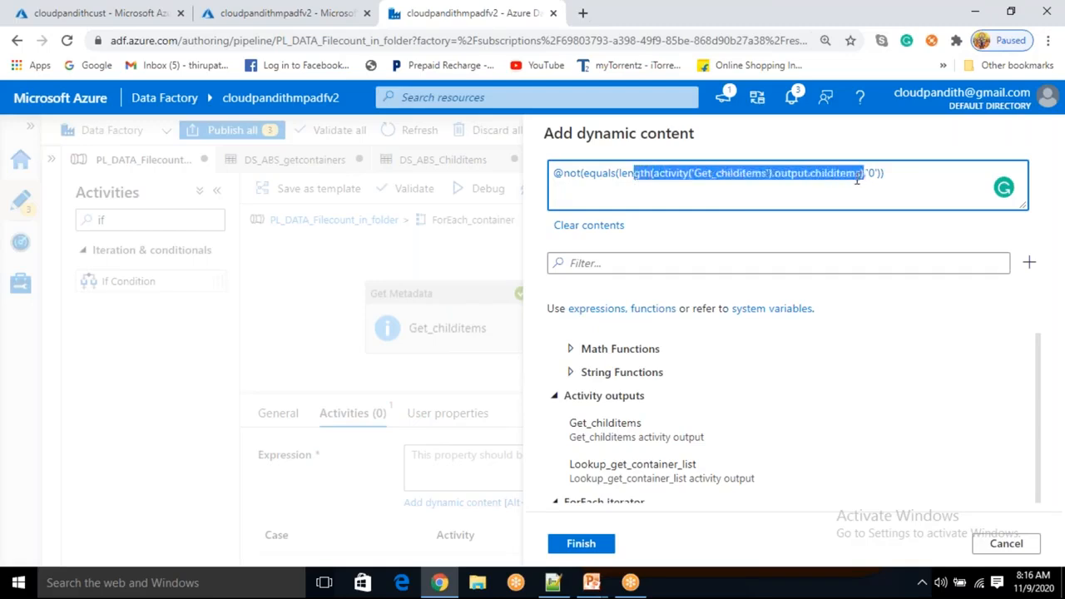
pyautogui.keyDown('shift'); pyautogui.click(703, 176); pyautogui.keyUp('shift')
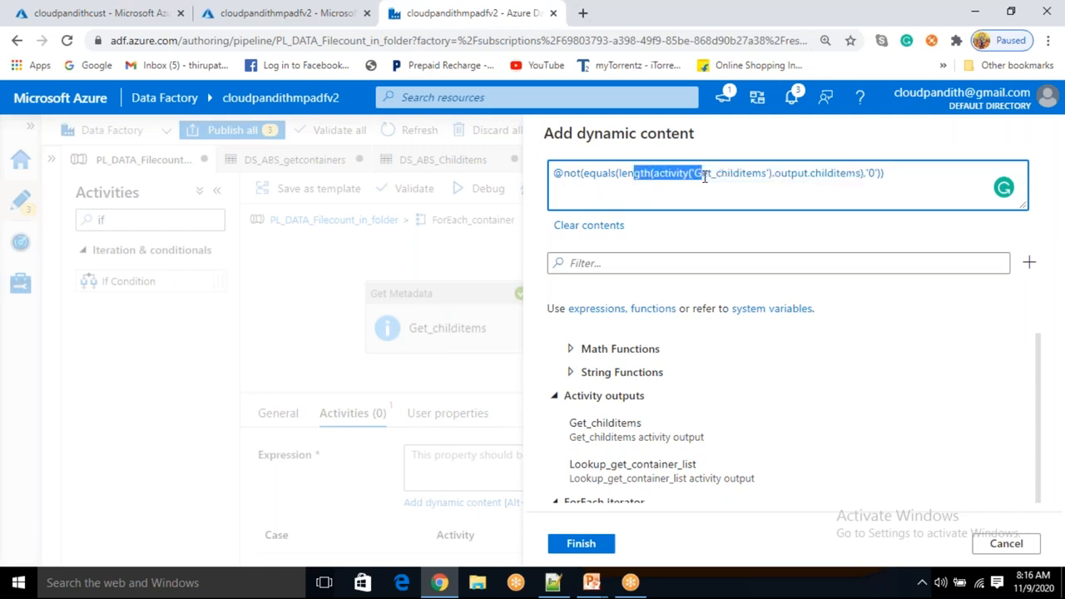
pyautogui.doubleClick(717, 172)
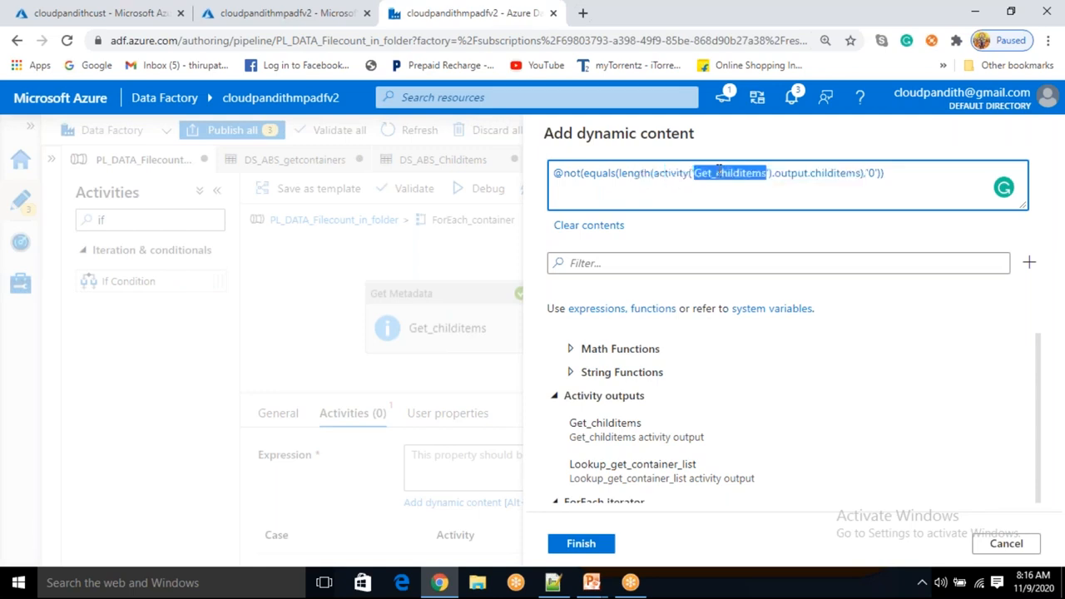
pyautogui.doubleClick(870, 171)
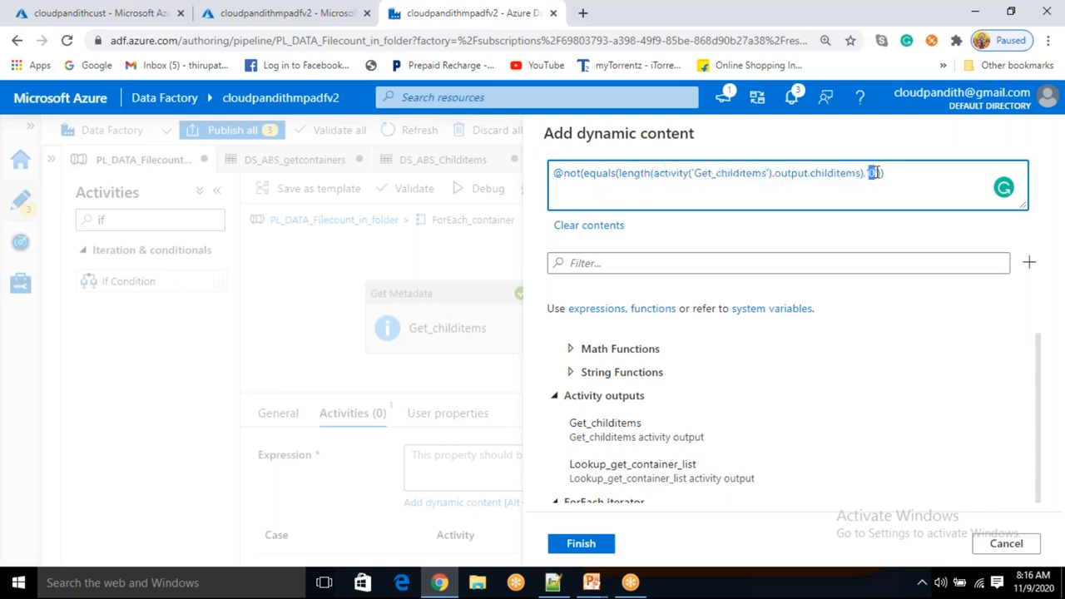
pyautogui.click(601, 174)
pyautogui.doubleClick(601, 174)
pyautogui.moveTo(580, 175); pyautogui.dragTo(556, 176)
# Step: Switch to Notepad++ and write length('getmetata') a few lines below the JSON sample in Containersinfo.csv
pyautogui.click(550, 584)
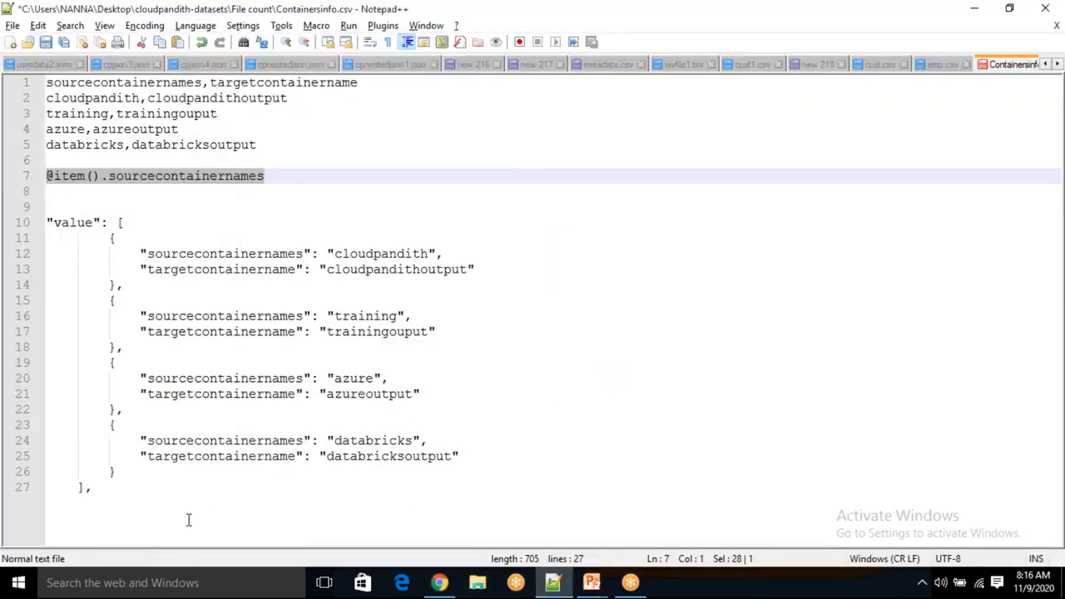
pyautogui.click(162, 528)
pyautogui.press('Return')
pyautogui.press('Return')
pyautogui.press('Return')
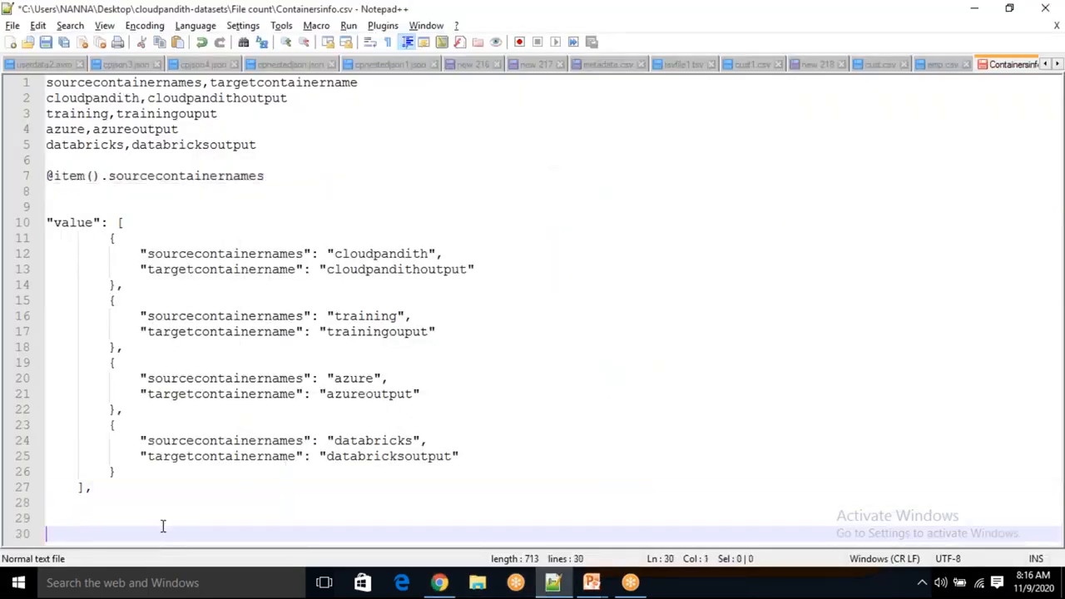
pyautogui.write('length()')
pyautogui.press('Left')
pyautogui.write('q')
pyautogui.press('BackSpace')
pyautogui.write(';;')
pyautogui.press('BackSpace')
pyautogui.press('BackSpace')
pyautogui.write("''")
pyautogui.press('Left')
pyautogui.write('getmetaa')
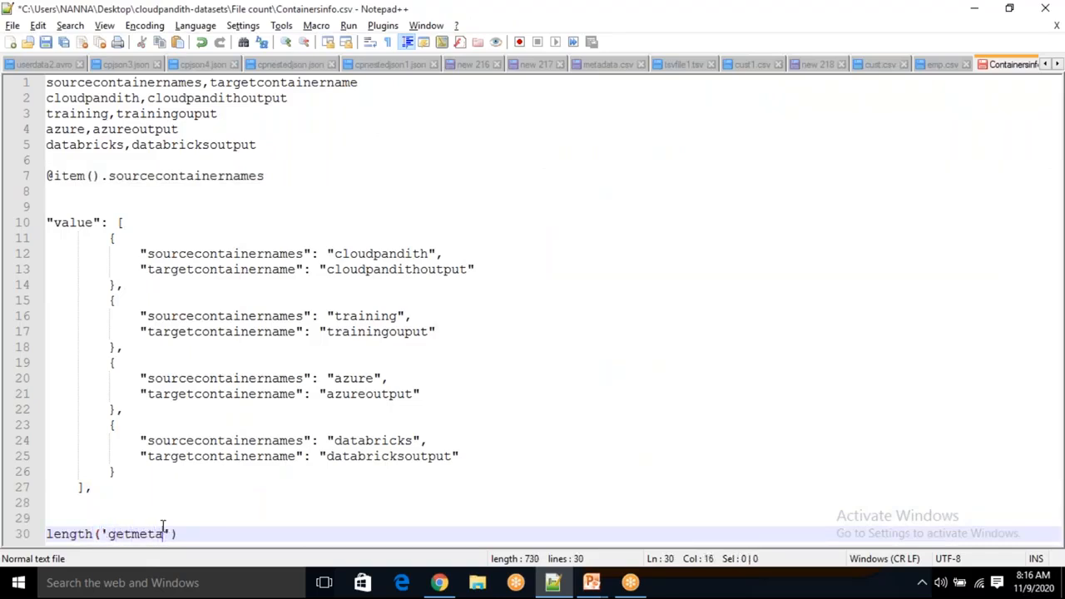
pyautogui.press('BackSpace')
pyautogui.write('ta')
pyautogui.press('Right')
pyautogui.press('Return')
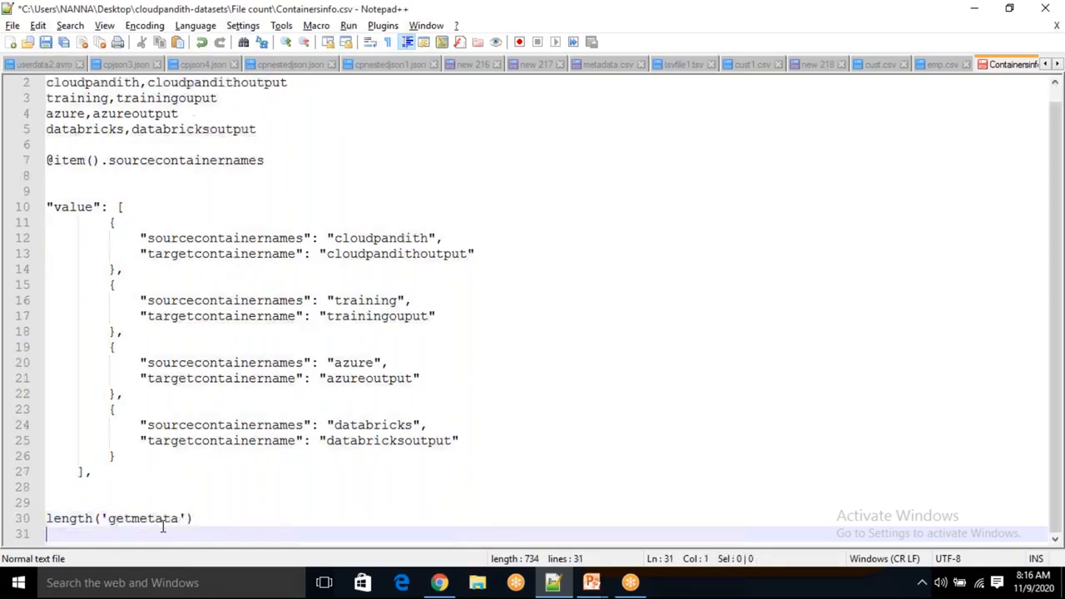
# Step: Write the sample comparison equals(1,2) two lines below the length('getmetata') line
pyautogui.press('Return')
pyautogui.write('equals(')
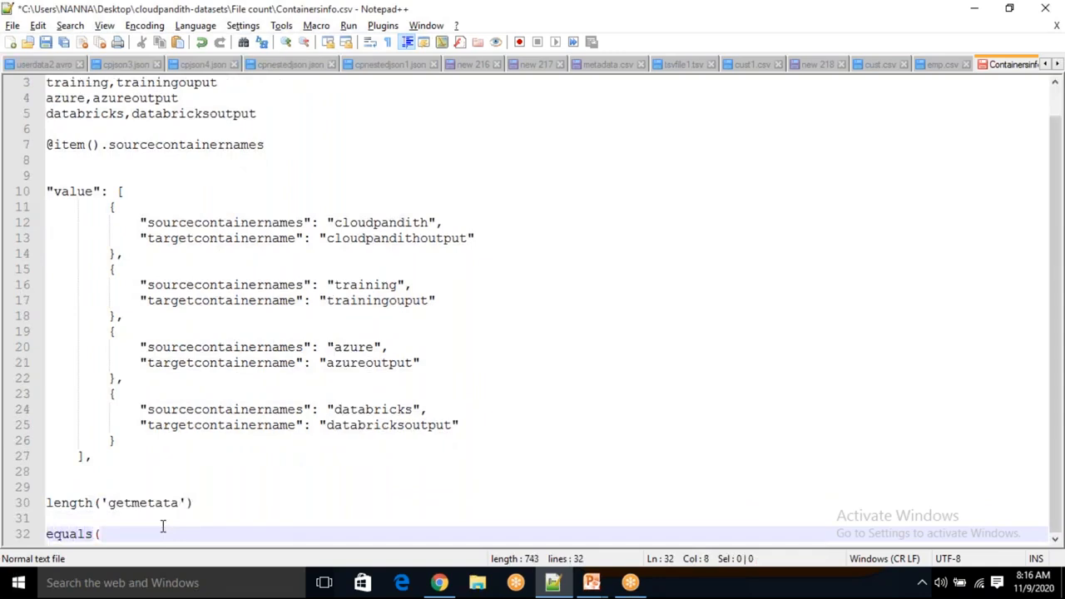
pyautogui.write('1,1)')
pyautogui.press('Left')
pyautogui.write('2')
pyautogui.press('Left')
pyautogui.write('=')
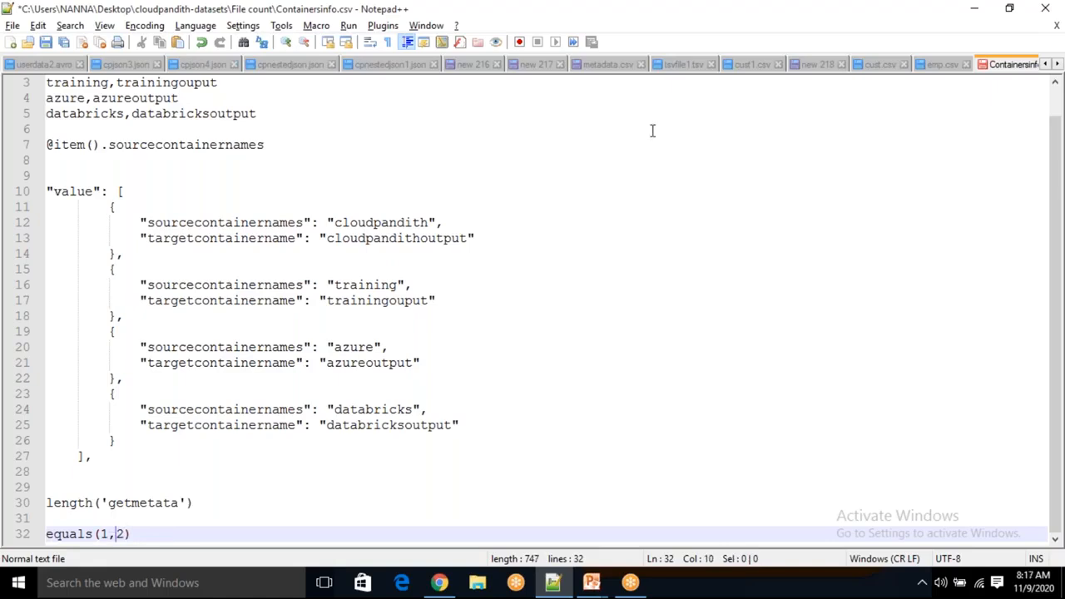
pyautogui.click(789, 12)
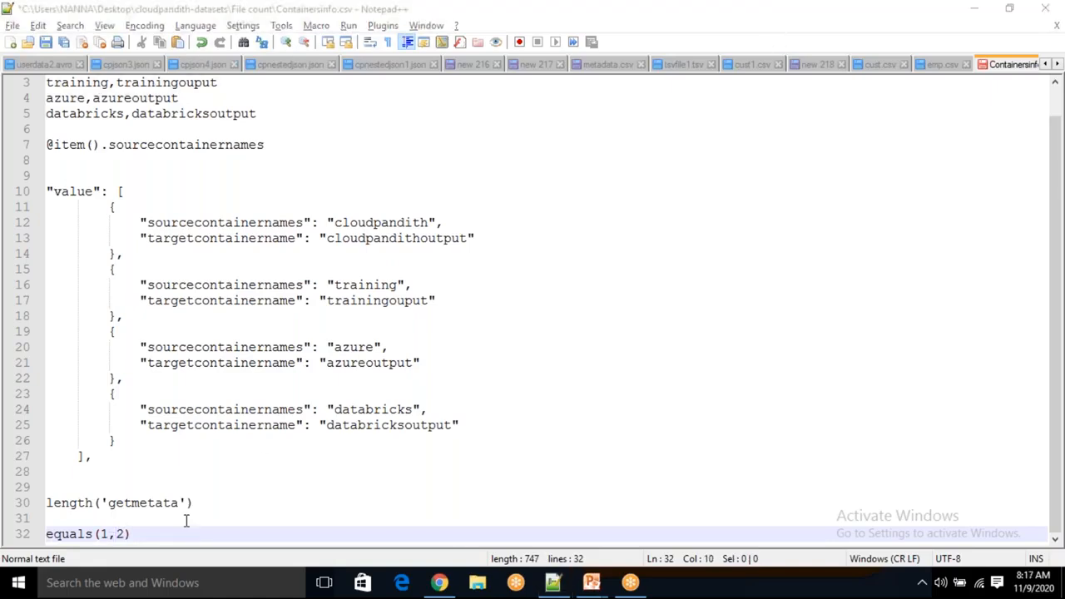
# Step: Wrap the sample comparison in not so that the line reads not(equals(1,2))
pyautogui.click(152, 533)
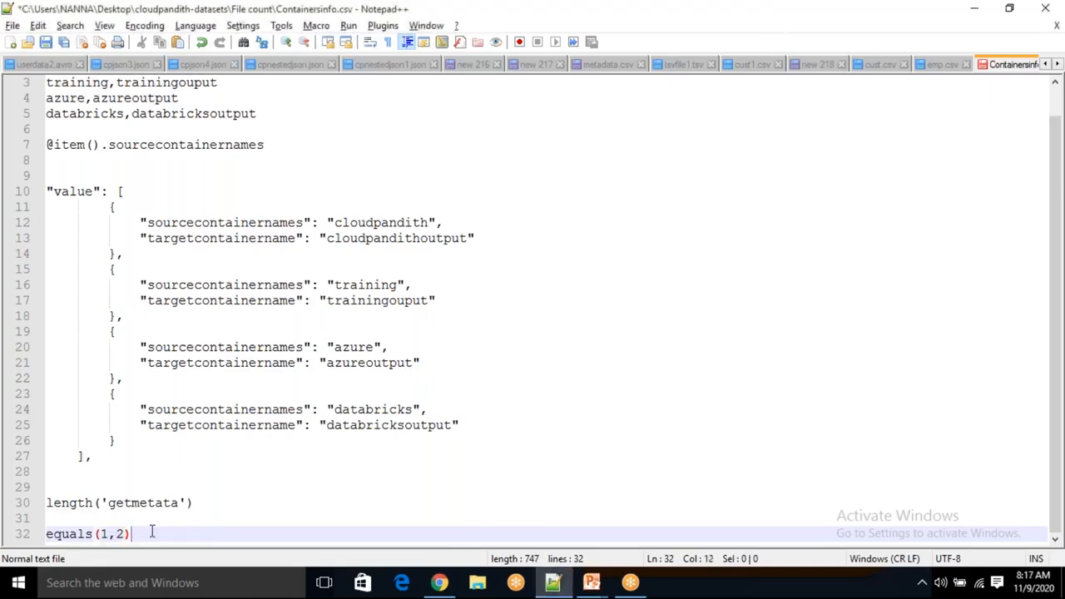
pyautogui.press('Home')
pyautogui.write('not(')
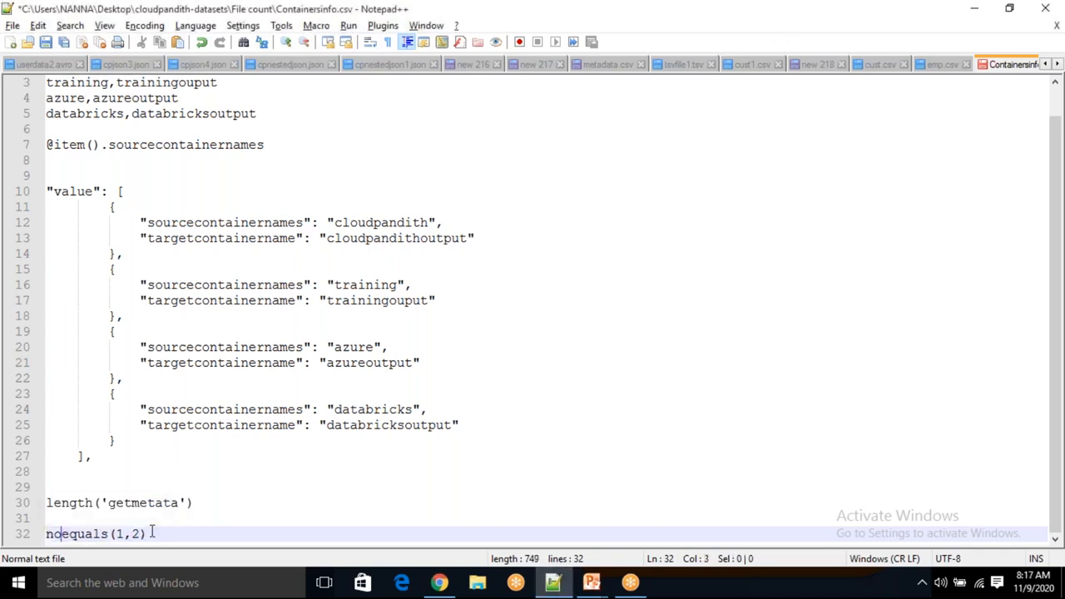
pyautogui.press('End')
pyautogui.write(')')
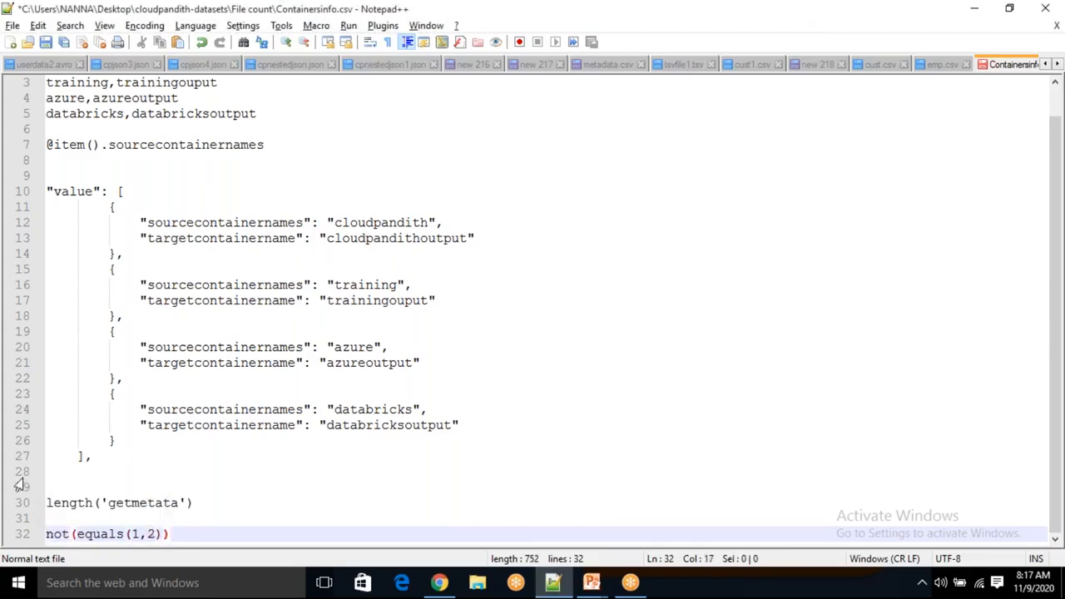
# Step: Examine the equals(1,2) part and the surrounding not in the sample expression
pyautogui.press('Left')
pyautogui.press('Left')
pyautogui.press('Left')
pyautogui.press('Left')
pyautogui.press('Left')
pyautogui.press('Left')
pyautogui.press('Left')
pyautogui.hotkey('shift', 'Right')
pyautogui.hotkey('shift', 'Right')
pyautogui.hotkey('shift', 'Right')
pyautogui.hotkey('shift', 'Right')
pyautogui.hotkey('shift', 'Right')
pyautogui.hotkey('shift', 'Right')
pyautogui.hotkey('shift', 'Right')
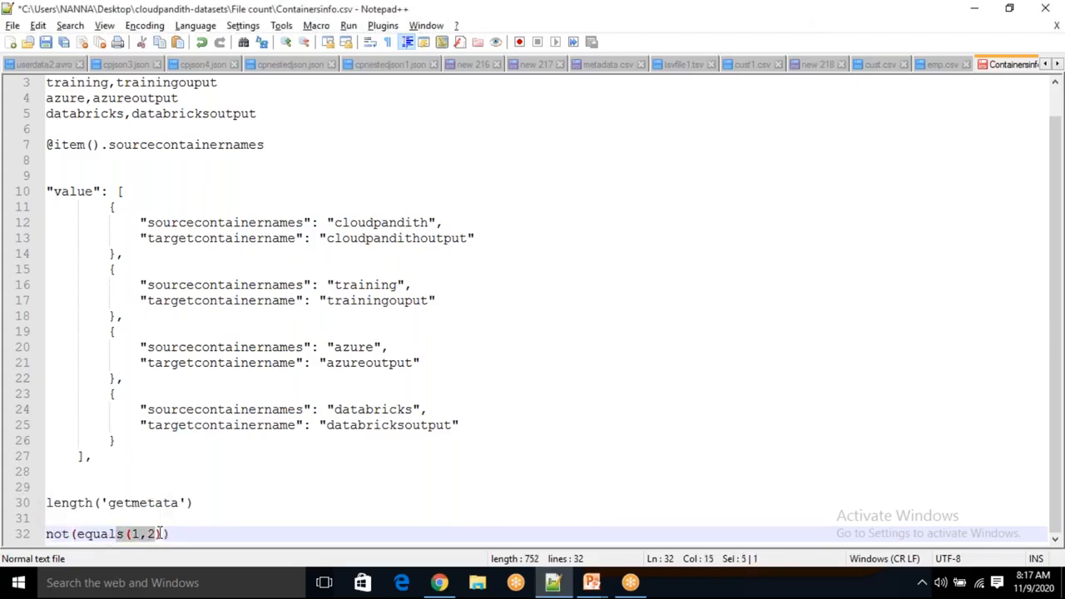
pyautogui.click(196, 538)
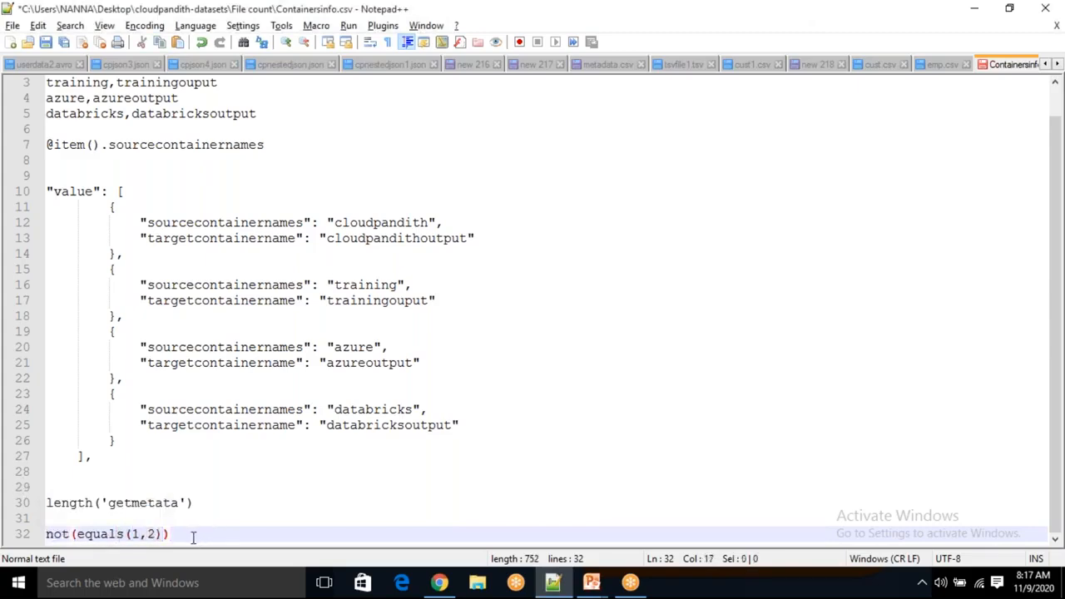
pyautogui.moveTo(107, 534)
pyautogui.mouseDown()
pyautogui.moveTo(139, 533)
pyautogui.moveTo(108, 534)
pyautogui.mouseUp()
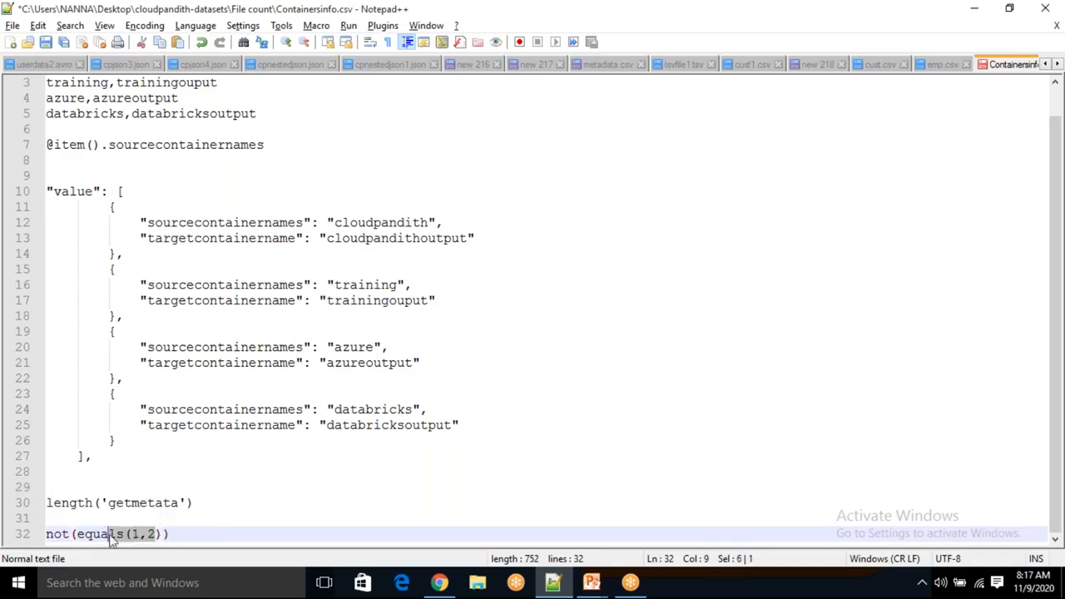
pyautogui.doubleClick(66, 534)
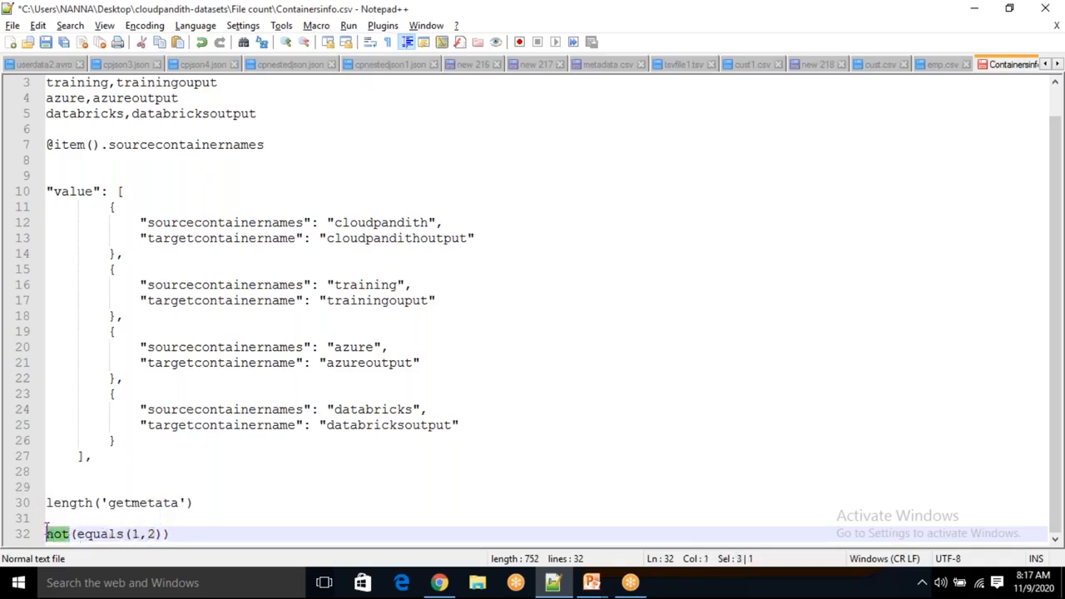
# Step: Append the note "--- Tr" to the end of the not(equals(1,2)) line
pyautogui.click(198, 534)
pyautogui.write('--- Truye')
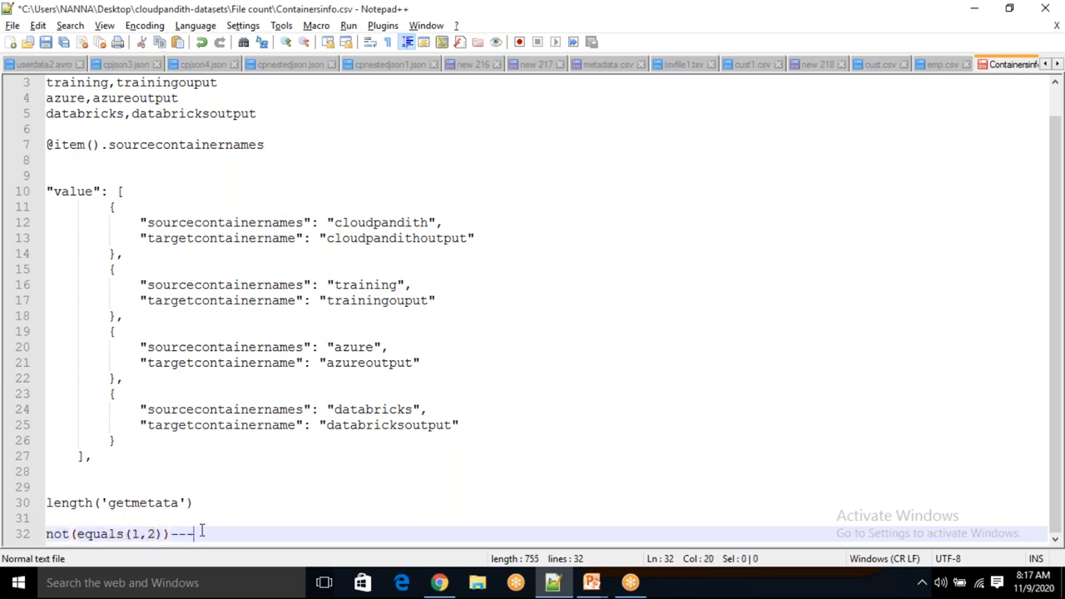
pyautogui.press('BackSpace')
pyautogui.press('BackSpace')
pyautogui.press('BackSpace')
# Step: Review the not and equals parts of the sample and change the second equals value to 0
pyautogui.doubleClick(134, 533)
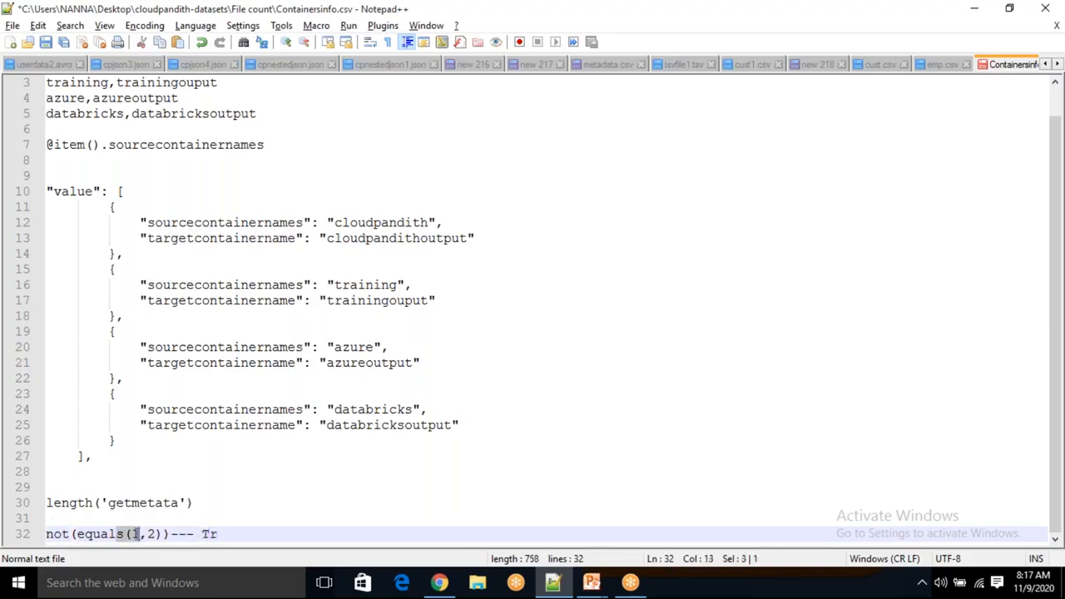
pyautogui.doubleClick(54, 534)
pyautogui.moveTo(90, 533); pyautogui.dragTo(119, 534)
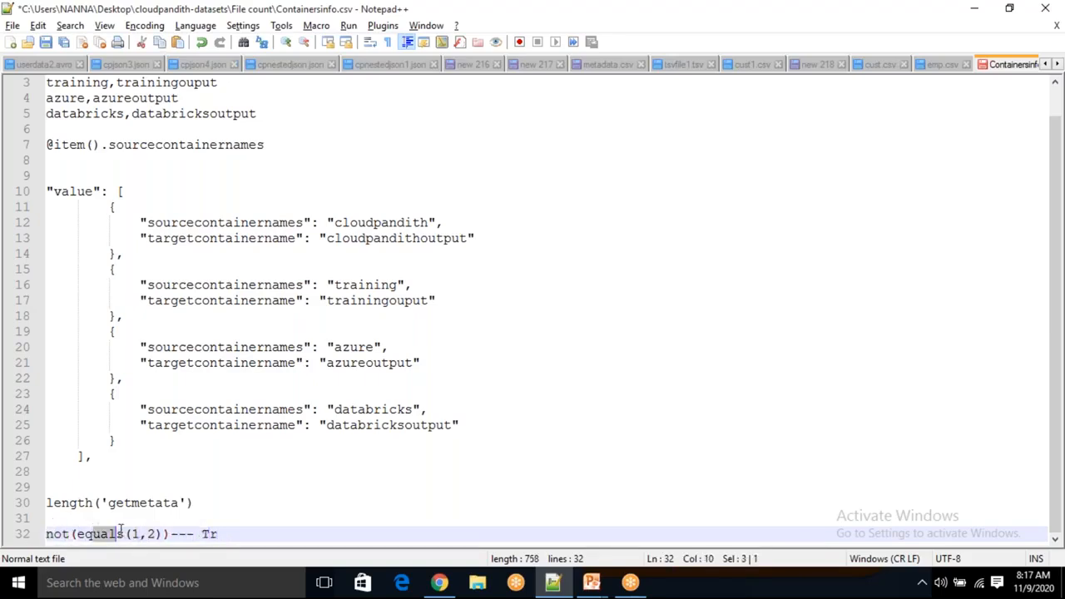
pyautogui.doubleClick(55, 533)
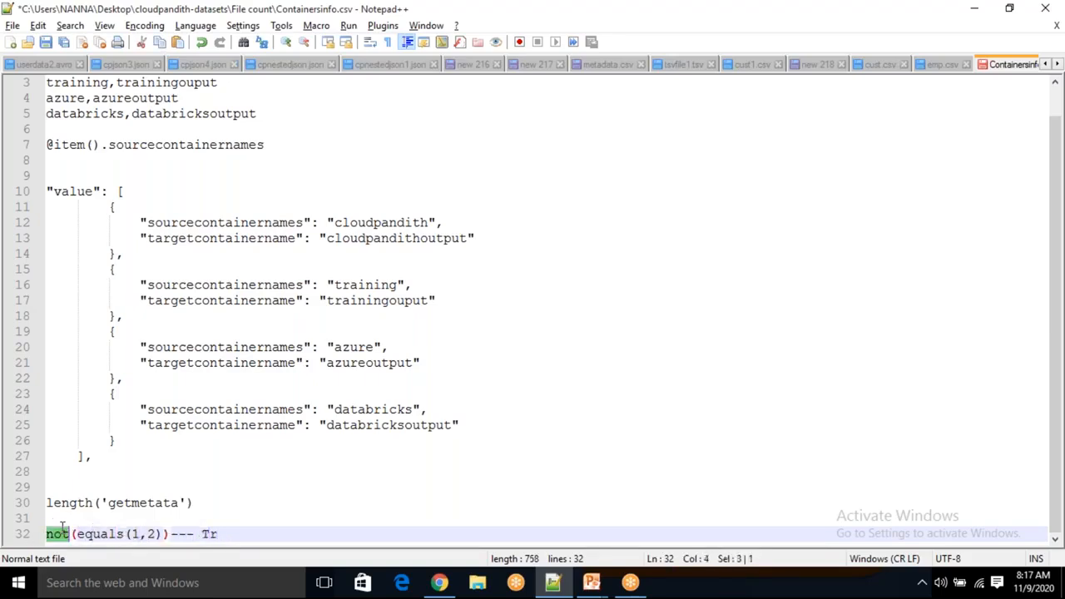
pyautogui.click(143, 534)
pyautogui.click(154, 533)
pyautogui.press('BackSpace')
pyautogui.write('0')
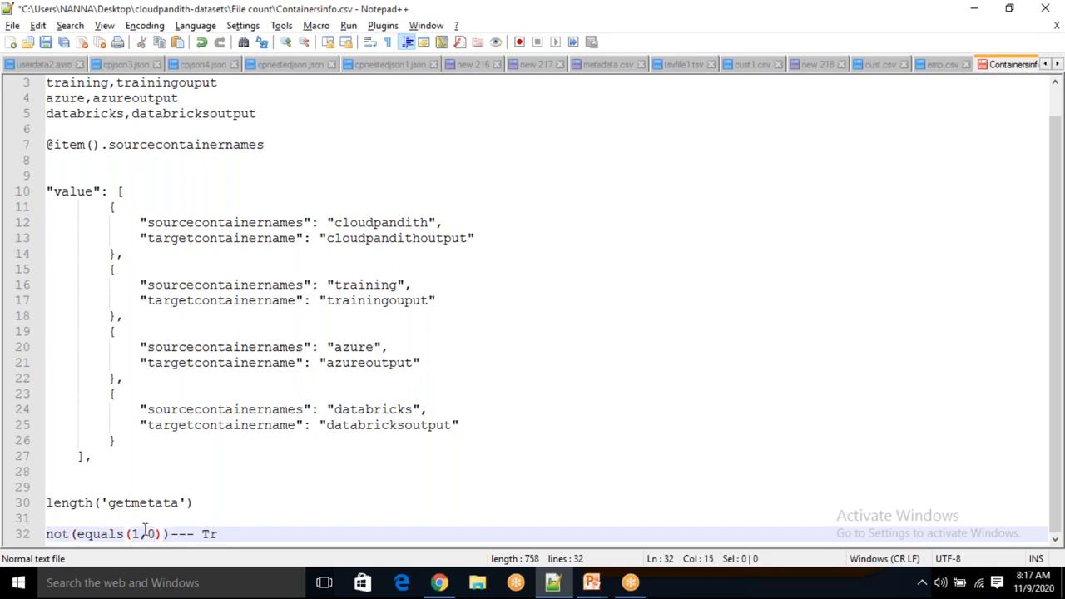
# Step: Change the first equals value to 0 so that the sample reads not(equals(0,0))
pyautogui.click(140, 534)
pyautogui.moveTo(116, 535); pyautogui.dragTo(91, 524)
pyautogui.click(63, 534)
pyautogui.click(140, 534)
pyautogui.press('BackSpace')
pyautogui.write('0')
pyautogui.moveTo(109, 534); pyautogui.dragTo(158, 534)
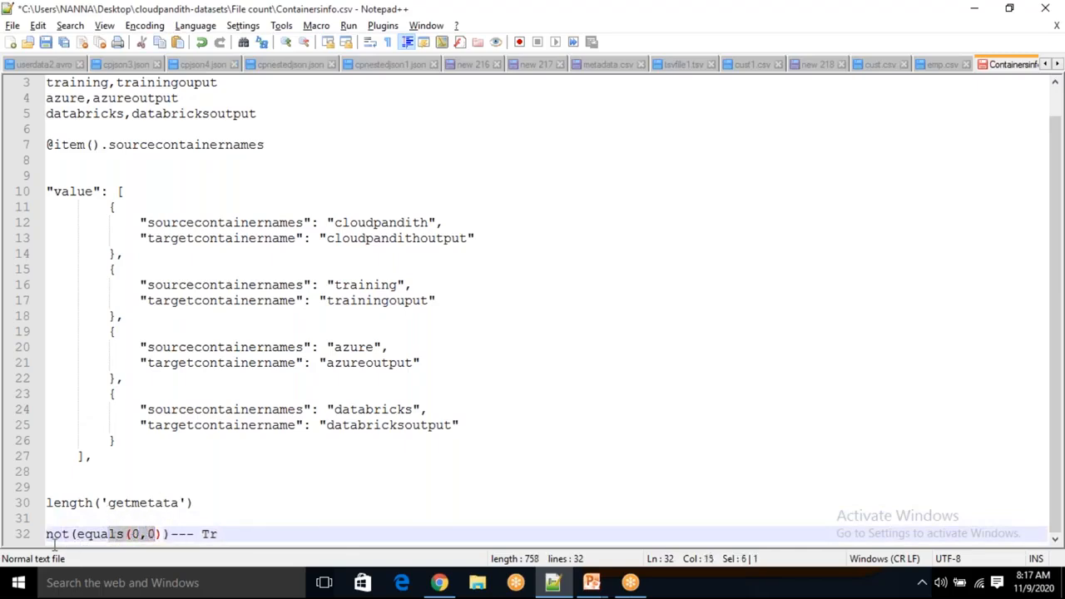
# Step: Remove the Tr note after the dashes, try "Fals" in its place, and erase that too
pyautogui.doubleClick(57, 534)
pyautogui.click(226, 535)
pyautogui.press('BackSpace')
pyautogui.press('BackSpace')
pyautogui.write('Fals')
pyautogui.press('BackSpace')
pyautogui.press('BackSpace')
pyautogui.press('BackSpace')
pyautogui.press('BackSpace')
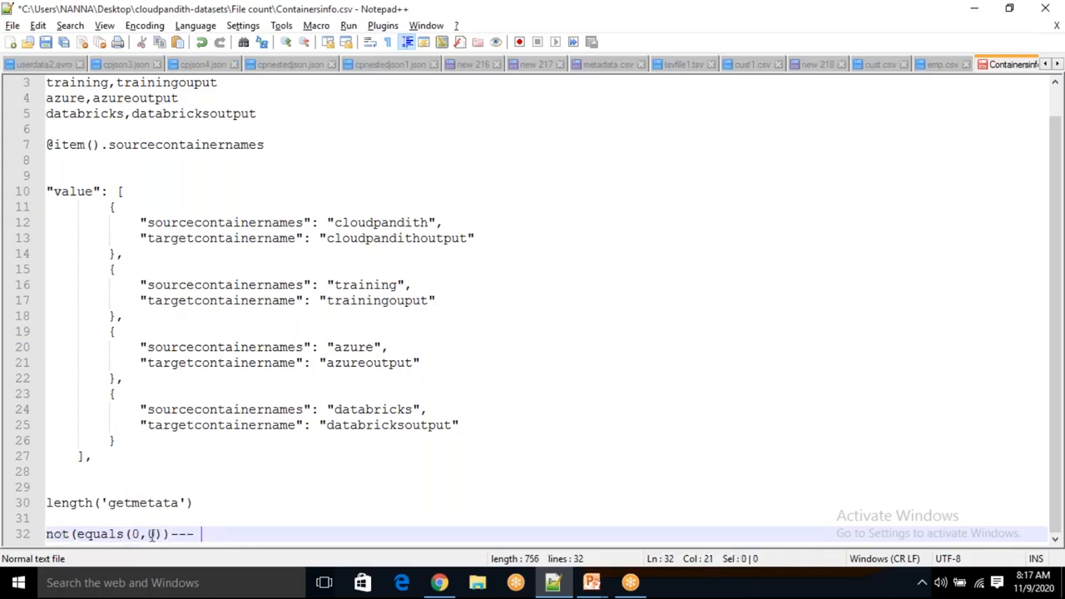
# Step: Move length('getmetata') from its own line into the first equals argument, giving not(equals(length('getmetata'),0))
pyautogui.click(140, 535)
pyautogui.press('BackSpace')
pyautogui.moveTo(216, 503); pyautogui.dragTo(15, 509)
pyautogui.hotkey('ctrl', 'c')
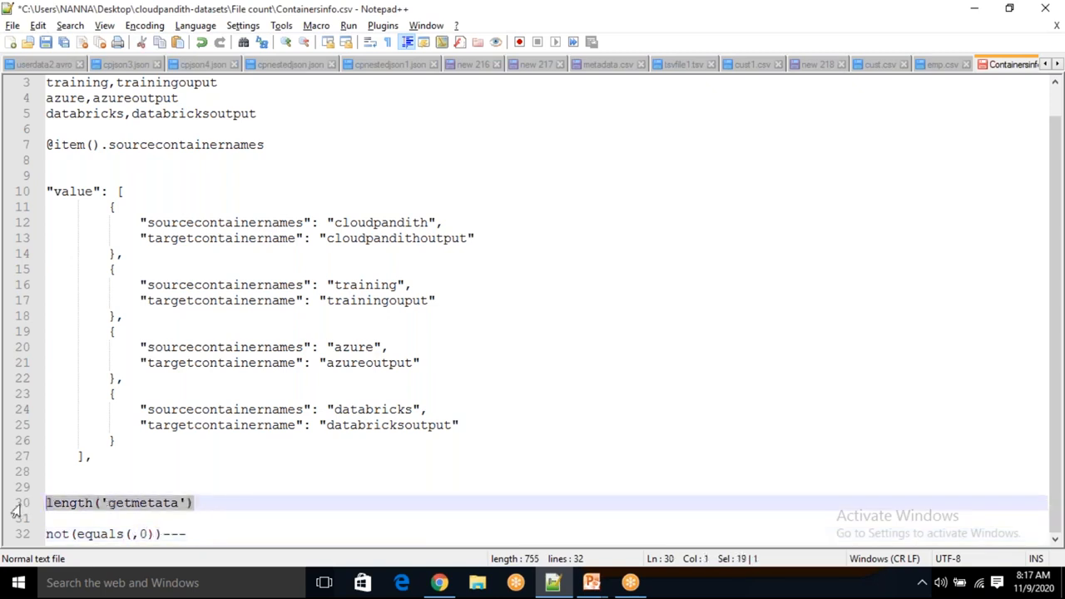
pyautogui.press('BackSpace')
pyautogui.click(133, 534)
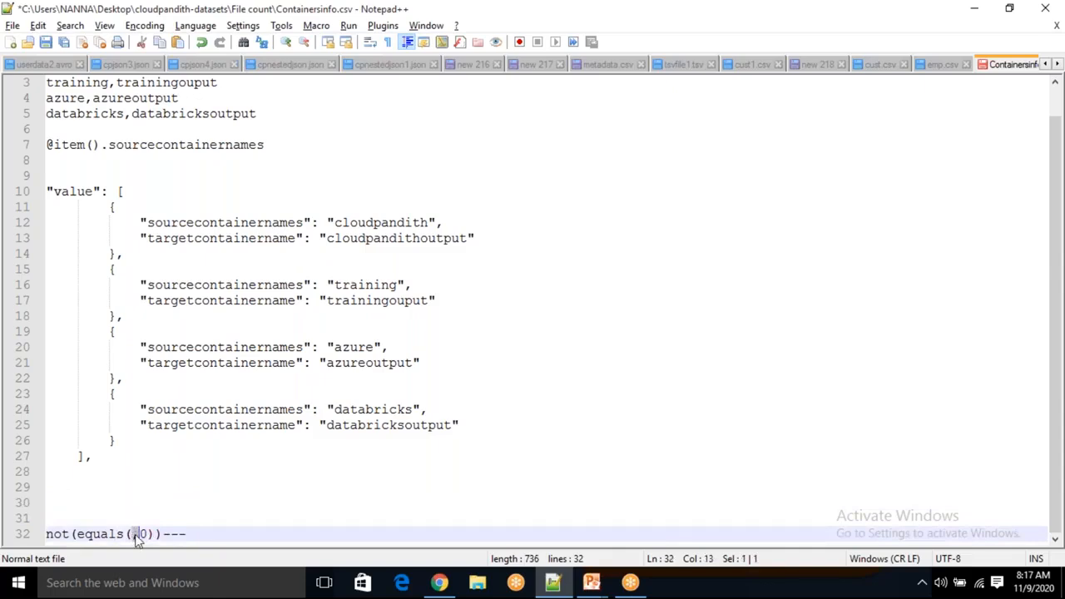
pyautogui.hotkey('ctrl', 'v')
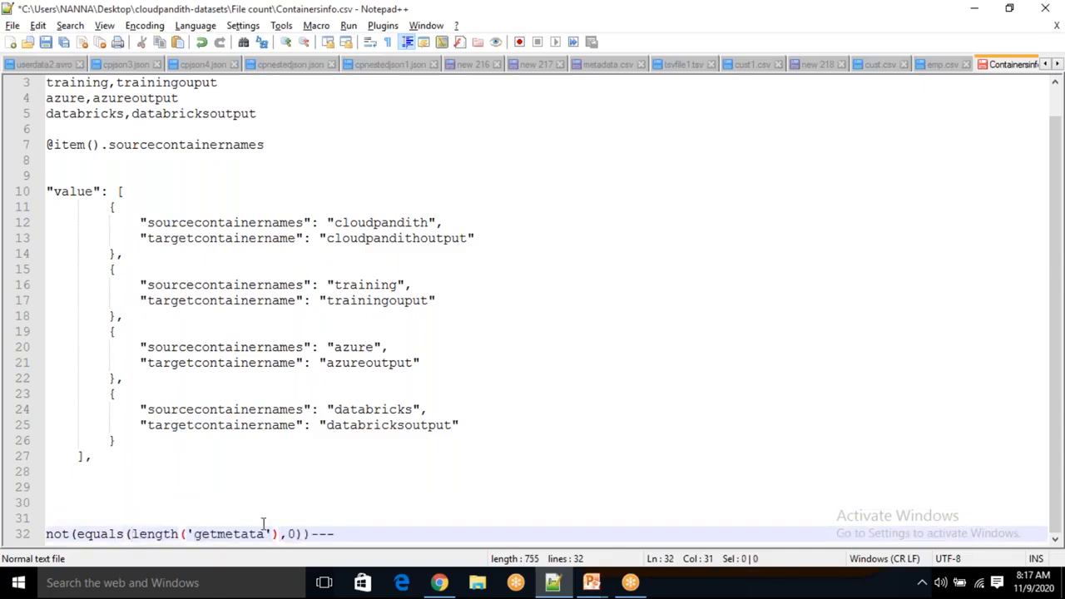
pyautogui.moveTo(183, 536); pyautogui.dragTo(216, 537)
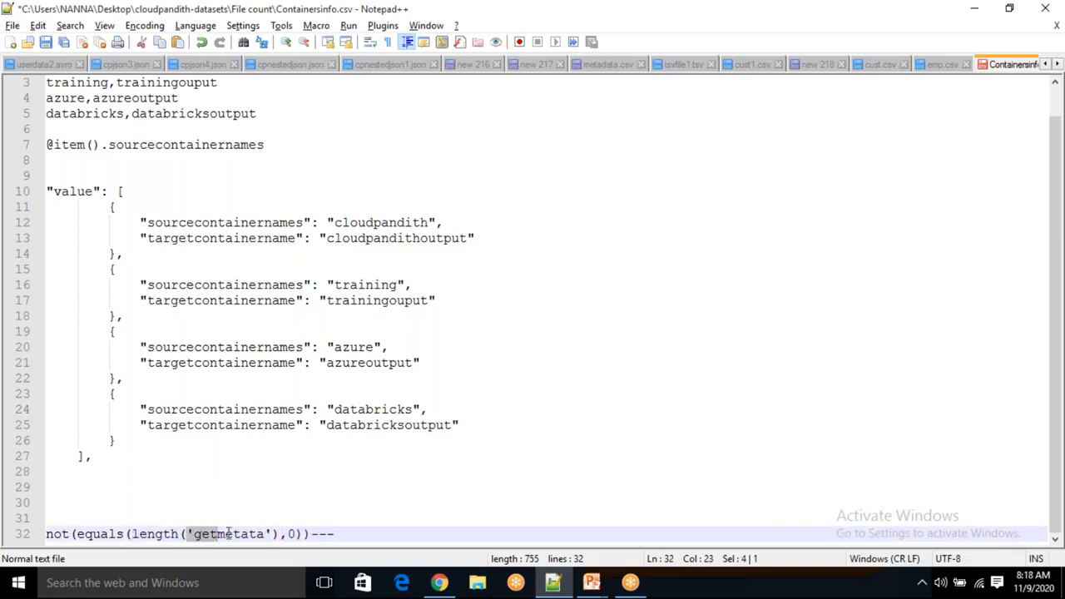
# Step: Examine the length('getmetata') argument, the equals function and the compared 0 in the sample expression on line 32
pyautogui.doubleClick(228, 534)
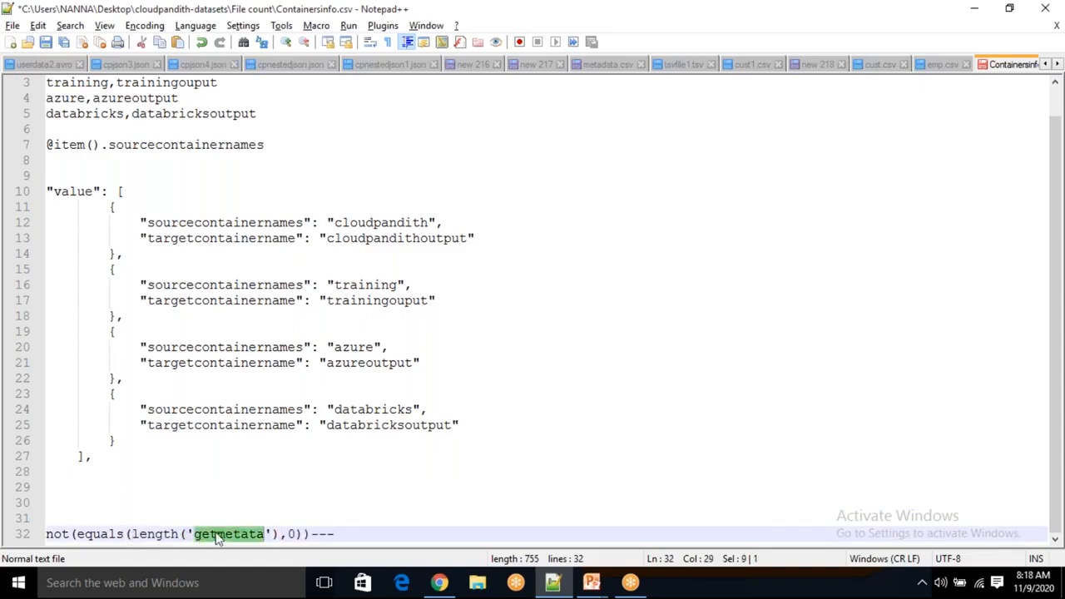
pyautogui.doubleClick(211, 537)
pyautogui.doubleClick(292, 534)
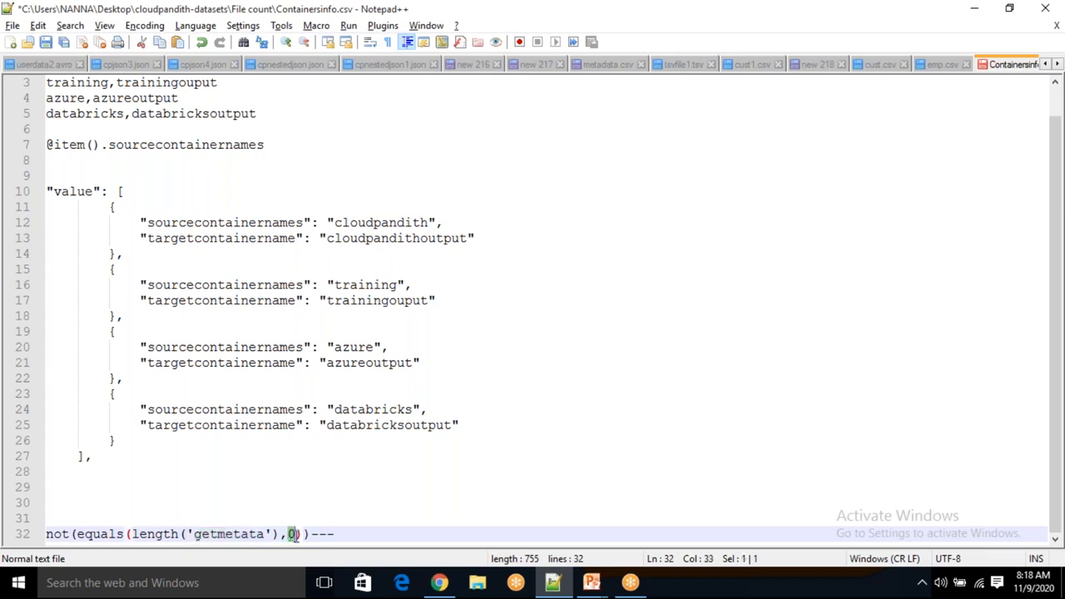
pyautogui.doubleClick(120, 537)
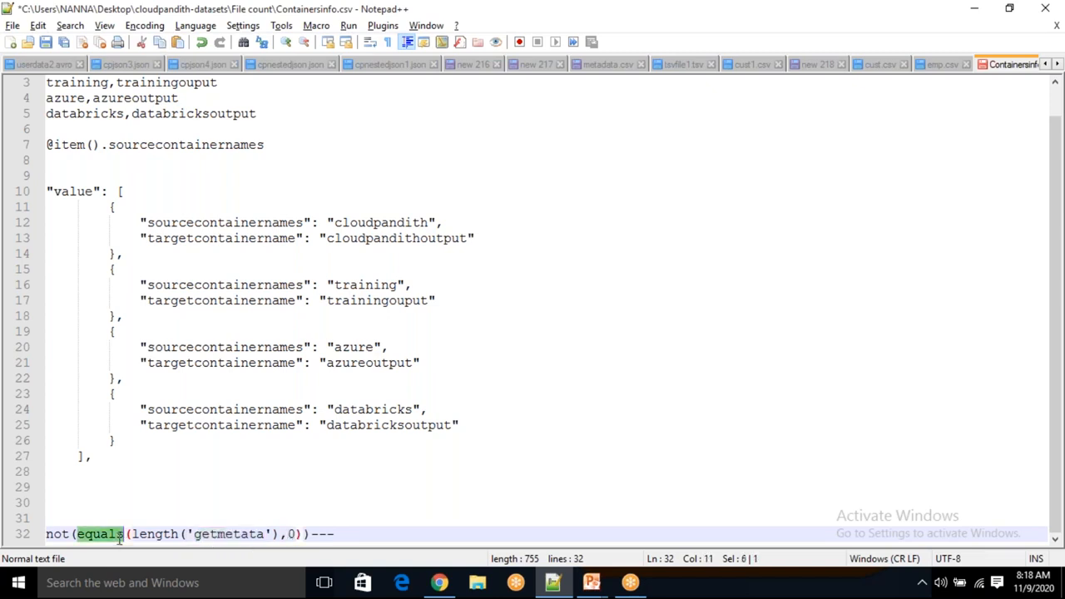
pyautogui.click(181, 537)
pyautogui.moveTo(139, 537); pyautogui.dragTo(281, 537)
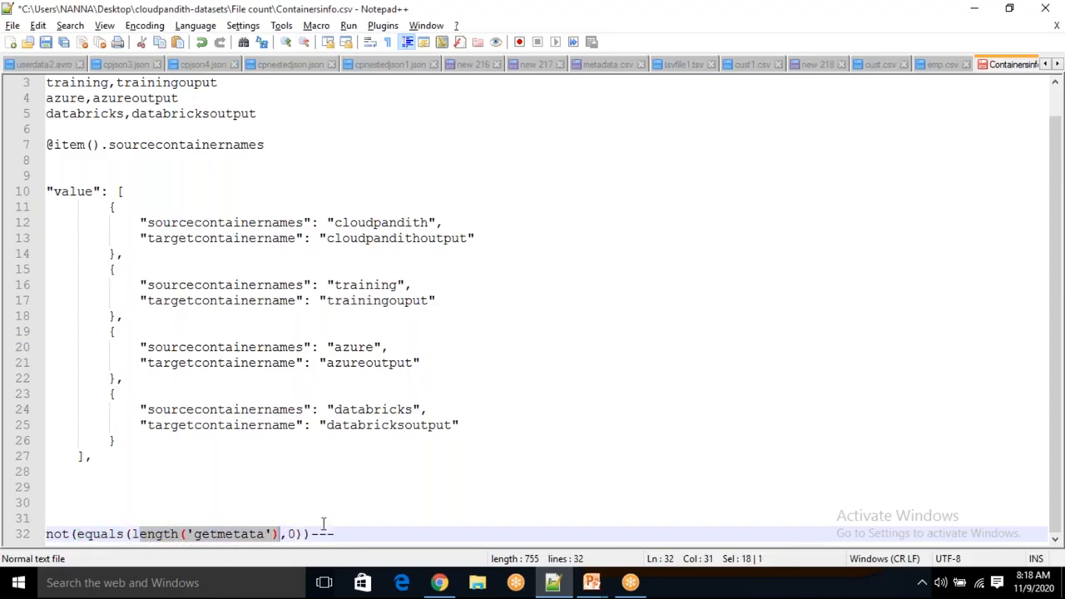
# Step: Add the note False after the dashes of the not(equals(length('getmetata'),0)) sample and leave blank lines below it
pyautogui.click(350, 534)
pyautogui.write('False')
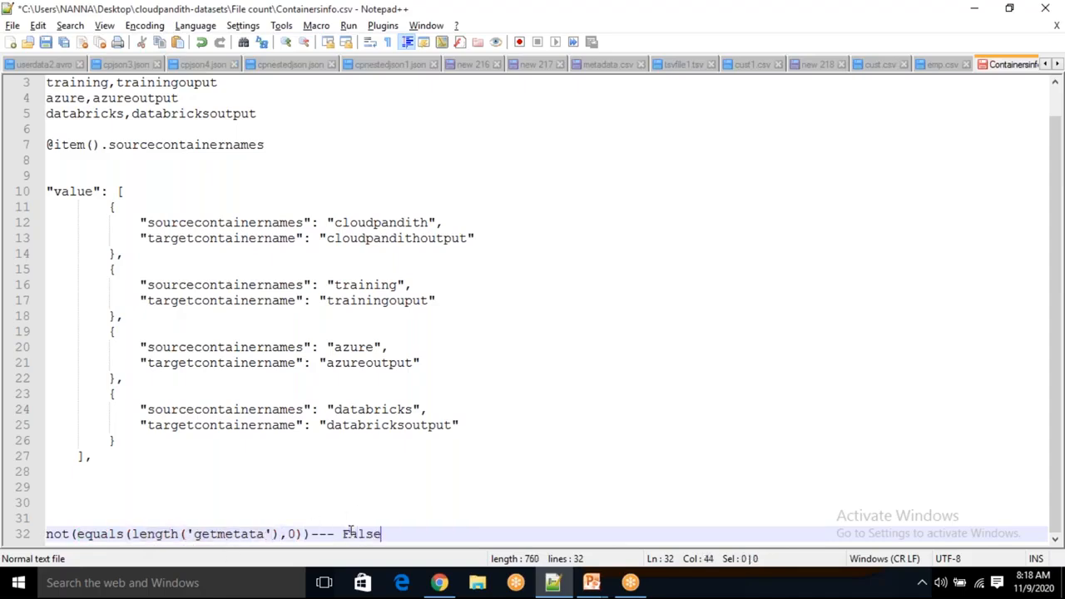
pyautogui.press('Return')
pyautogui.press('Return')
pyautogui.hotkey('alt', 'Tab')
pyautogui.click(685, 178)
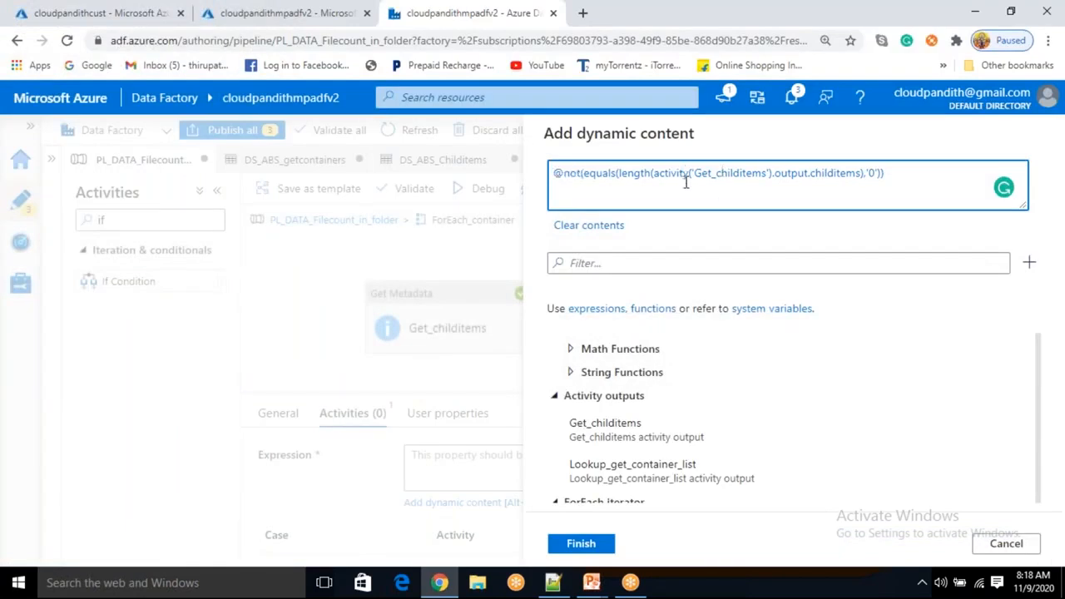
pyautogui.click(581, 550)
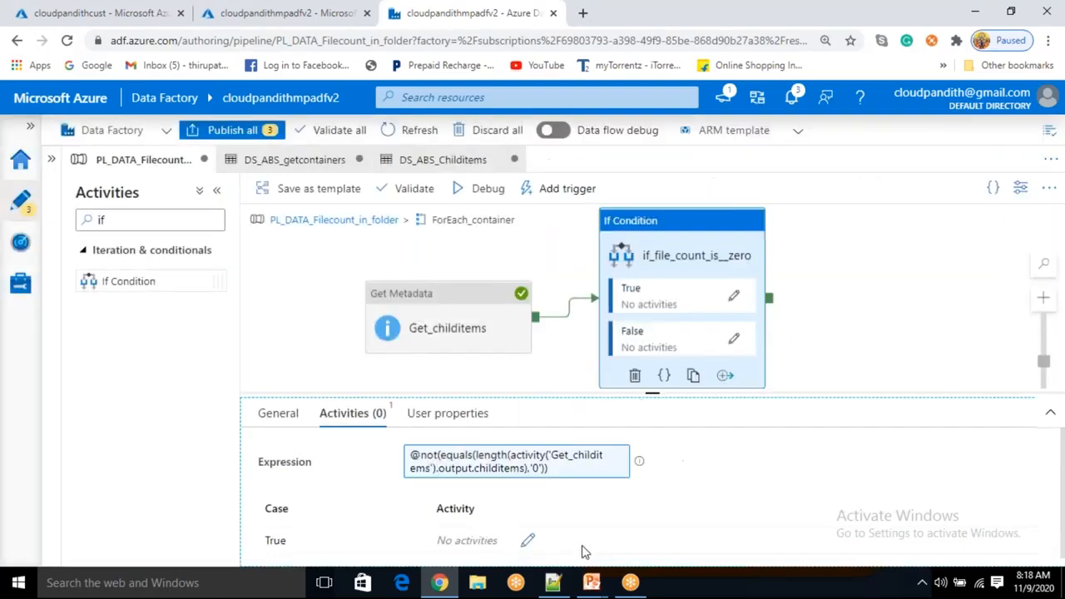
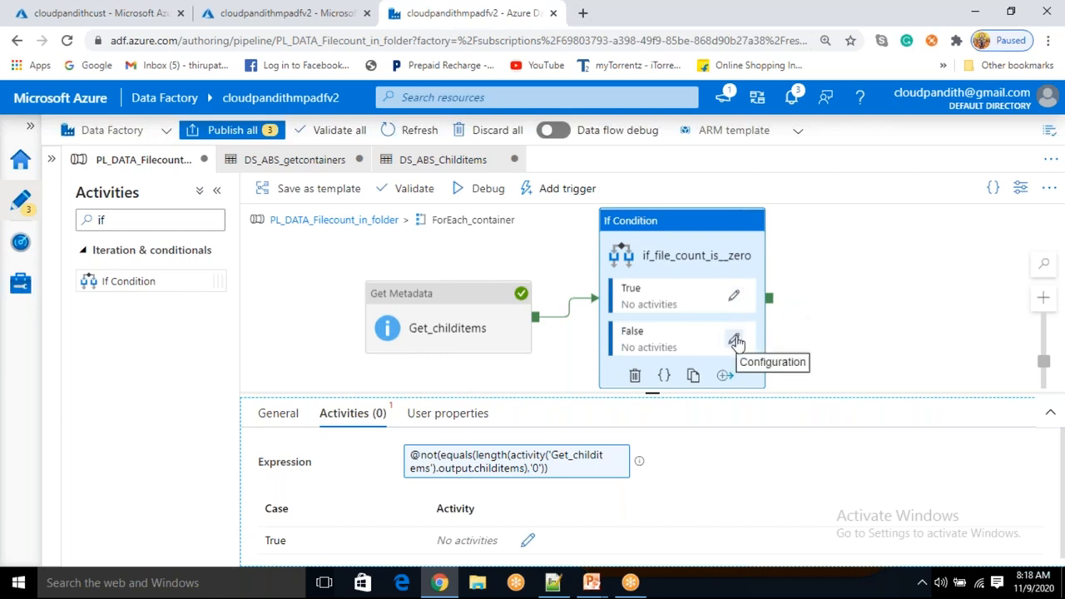
# Step: Add a Wait activity to the False activities of if_file_count_is__zero
pyautogui.click(735, 341)
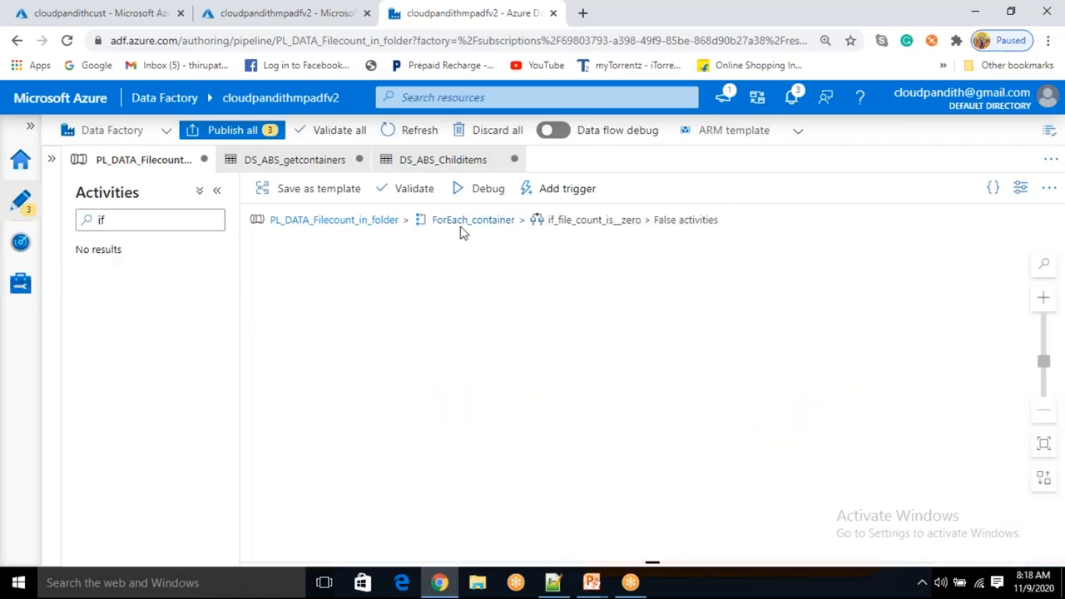
pyautogui.click(128, 220)
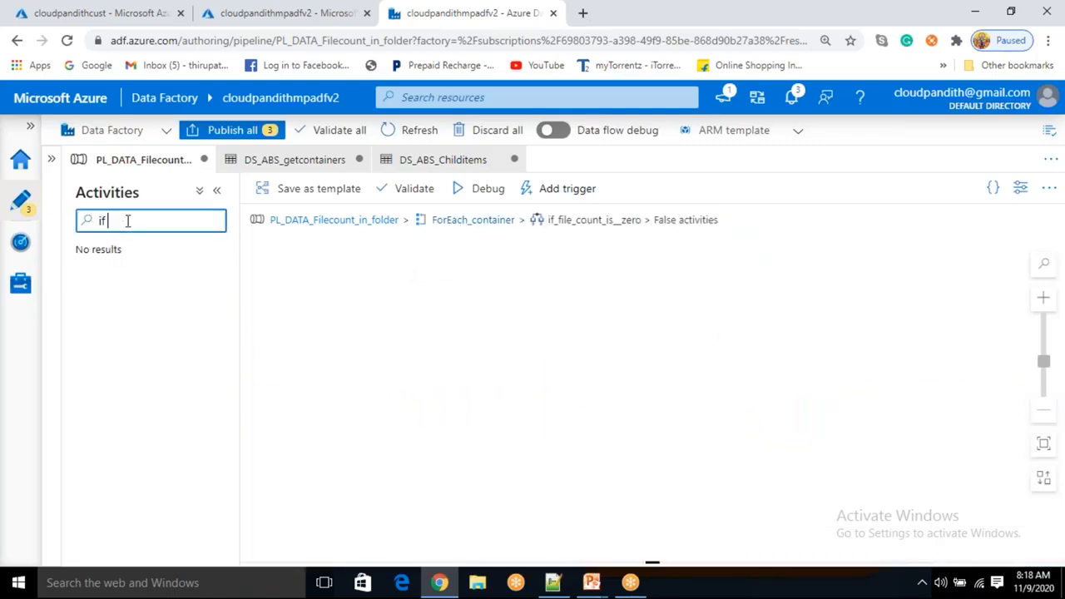
pyautogui.press('BackSpace')
pyautogui.press('BackSpace')
pyautogui.write('wait')
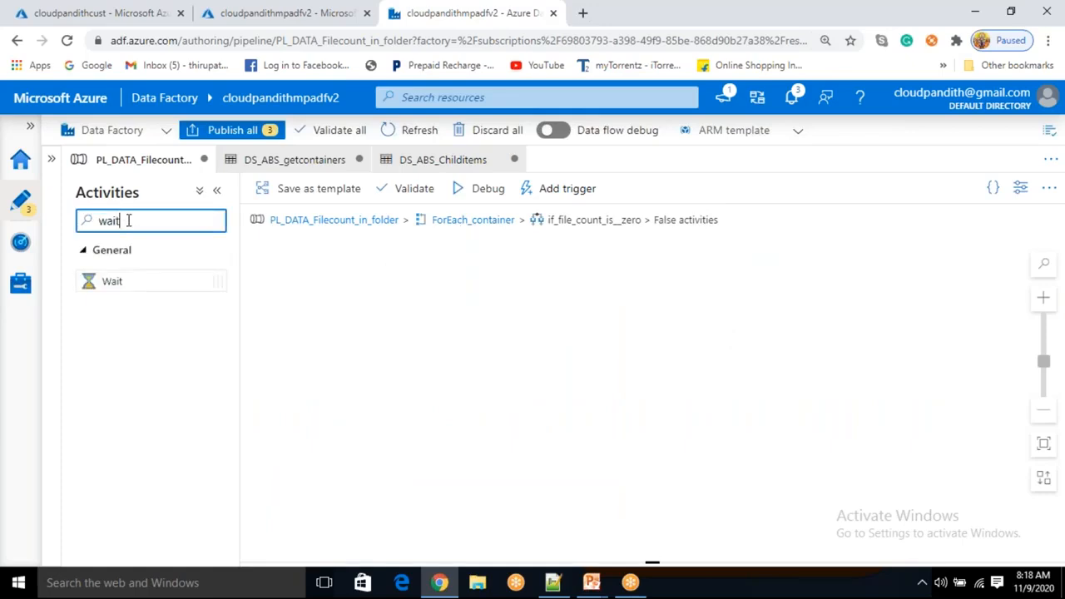
pyautogui.press('BackSpace')
pyautogui.moveTo(147, 286); pyautogui.dragTo(487, 297)
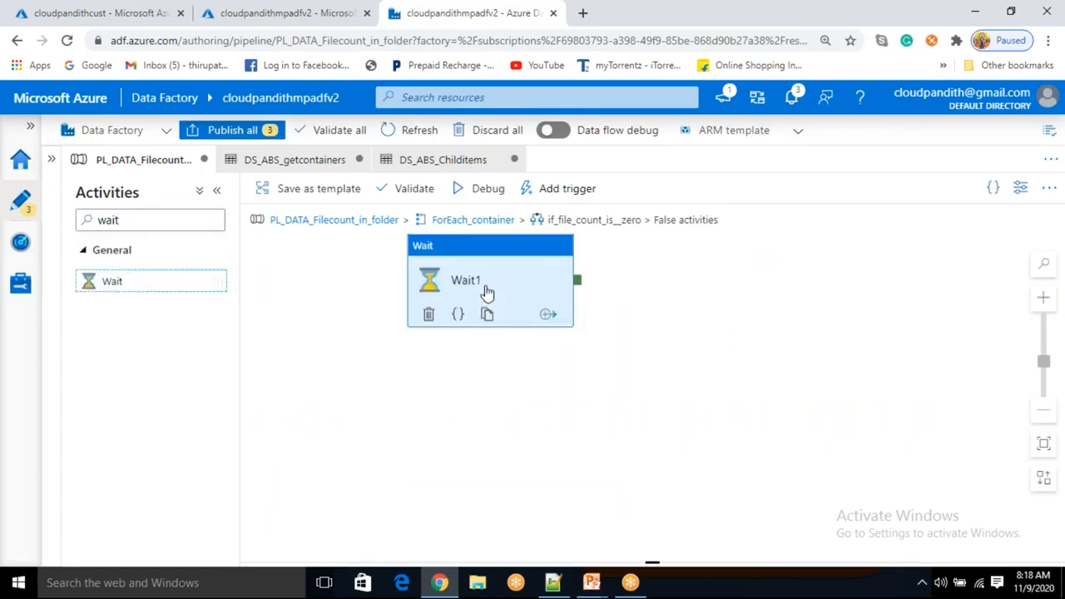
# Step: Rename the Wait activity Waiting and set its wait time to 30 seconds
pyautogui.click(460, 454)
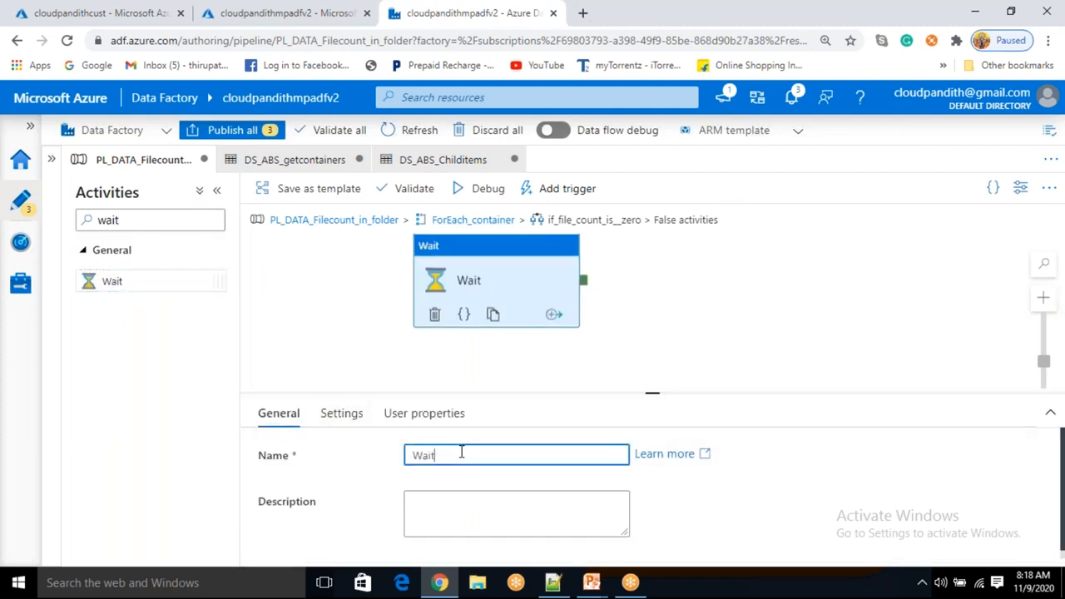
pyautogui.write('ing')
pyautogui.click(344, 411)
pyautogui.click(423, 455)
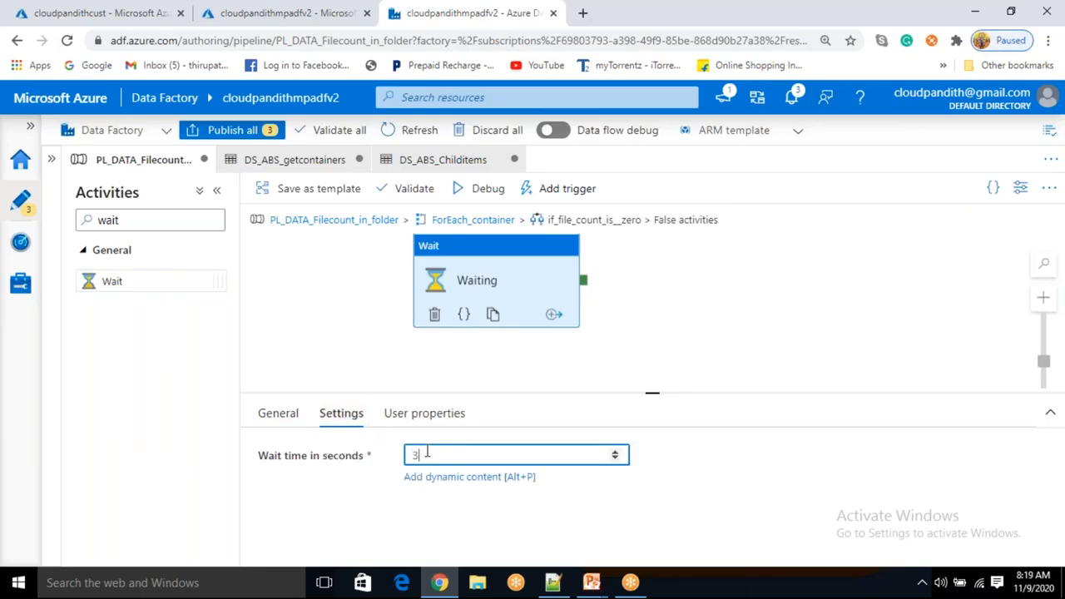
pyautogui.moveTo(652, 393); pyautogui.dragTo(653, 407)
pyautogui.click(623, 300)
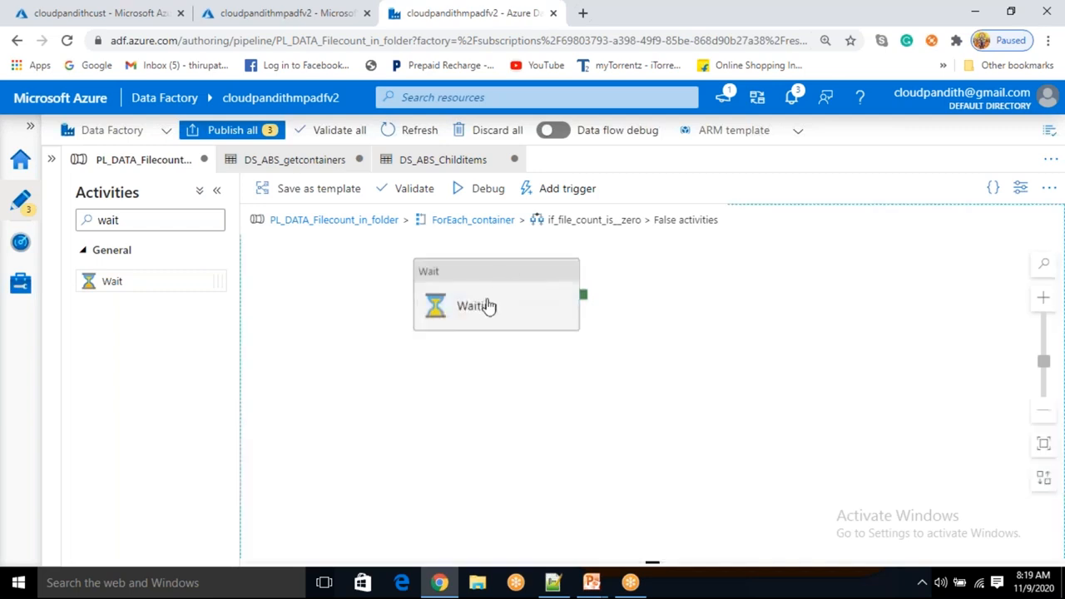
pyautogui.click(483, 305)
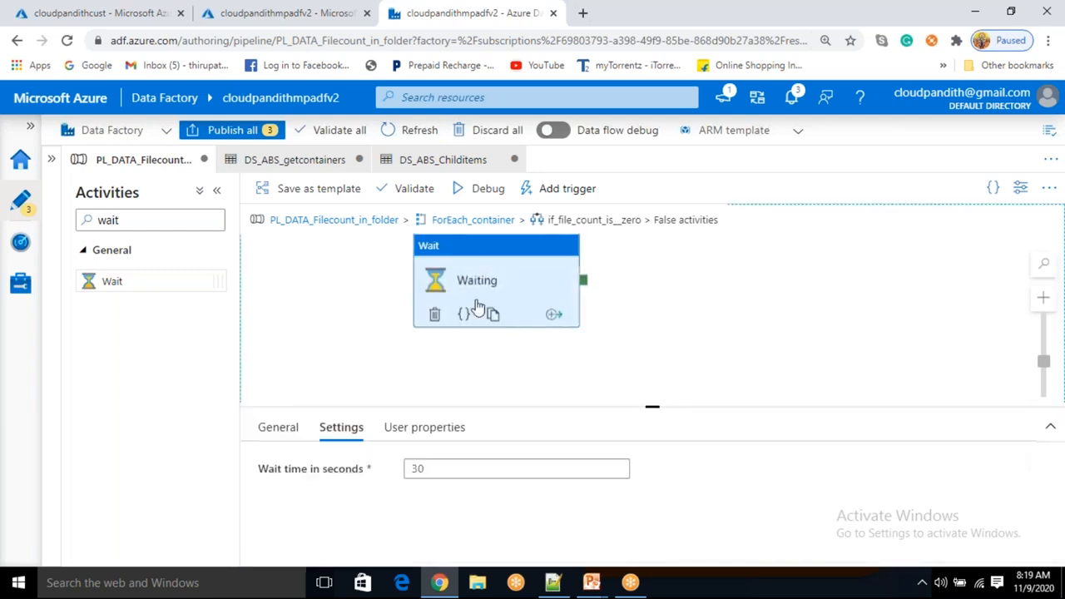
# Step: Go back to ForEach_container and add a Copy data activity to the True activities of if_file_count_is__zero
pyautogui.click(497, 220)
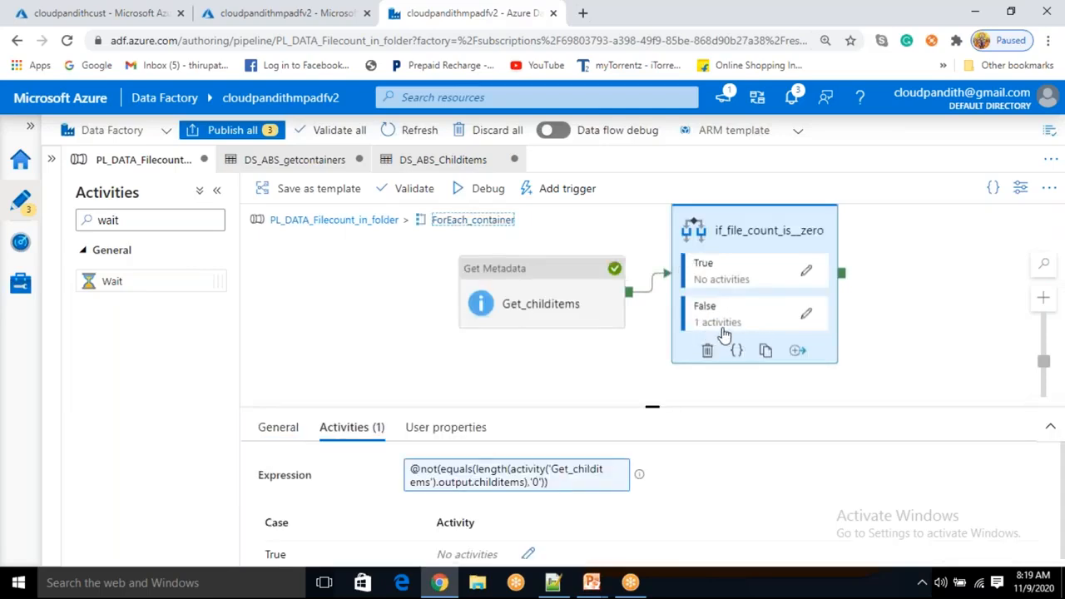
pyautogui.click(806, 272)
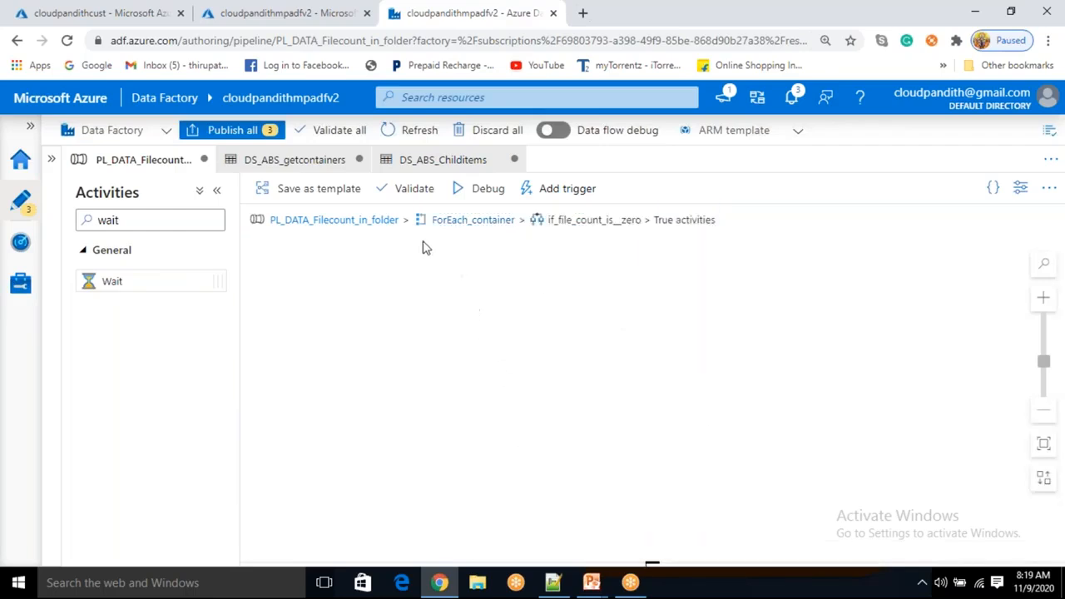
pyautogui.click(139, 223)
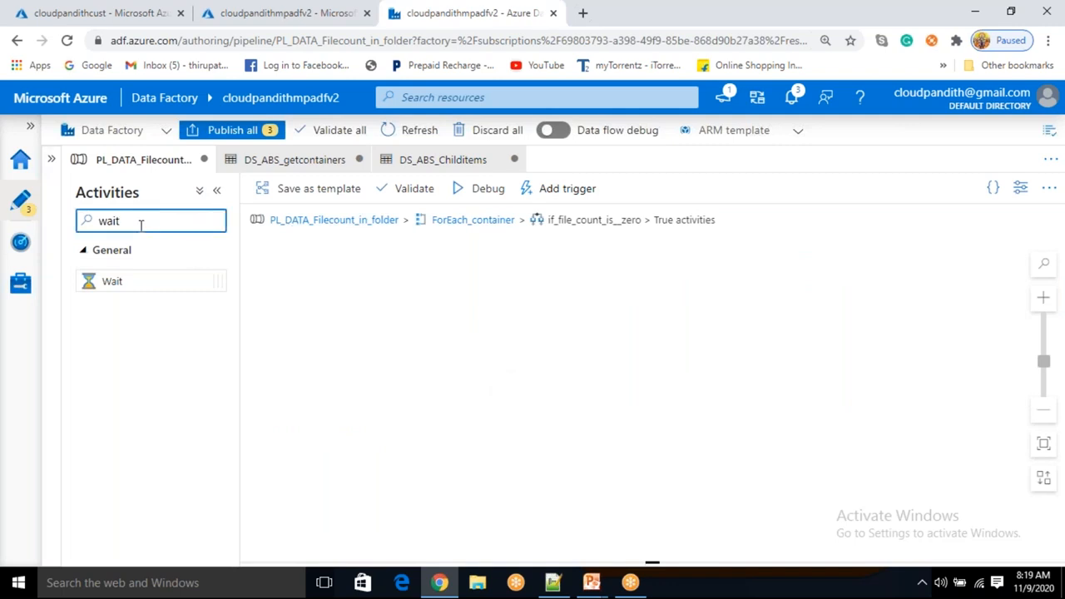
pyautogui.press('BackSpace')
pyautogui.press('BackSpace')
pyautogui.press('BackSpace')
pyautogui.press('BackSpace')
pyautogui.write('copy ')
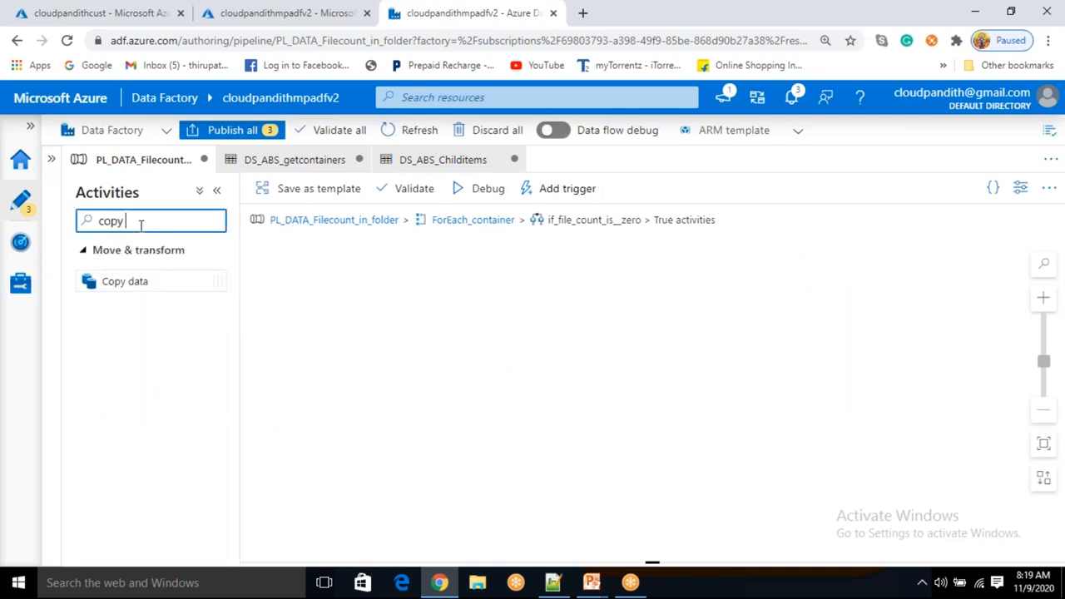
pyautogui.write('a')
pyautogui.press('BackSpace')
pyautogui.press('BackSpace')
pyautogui.moveTo(126, 280); pyautogui.dragTo(484, 307)
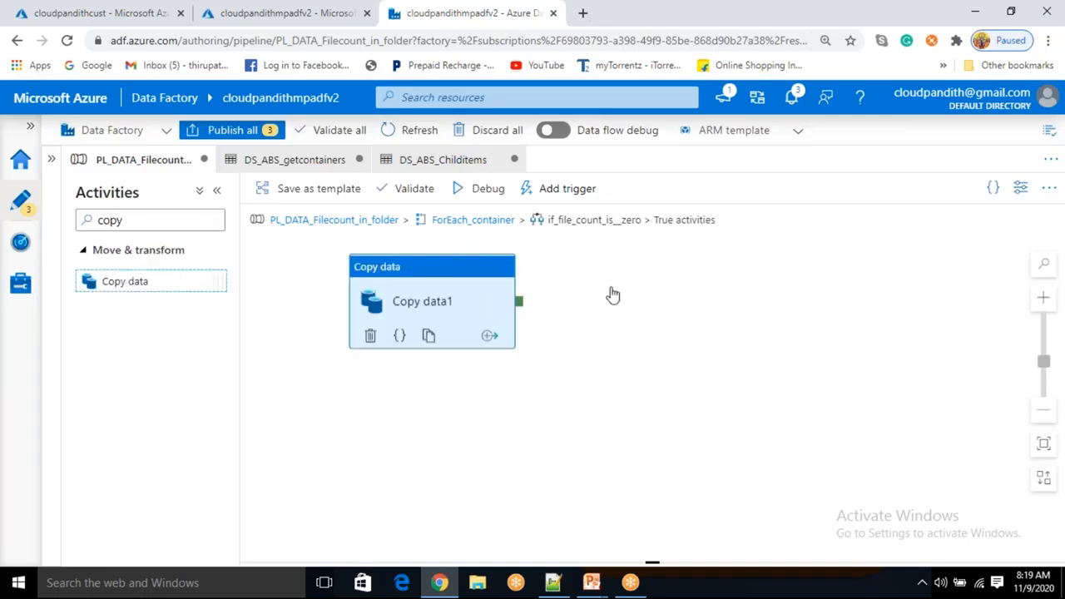
# Step: Rename the Copy data activity Copy_blob_to_blob
pyautogui.click(490, 464)
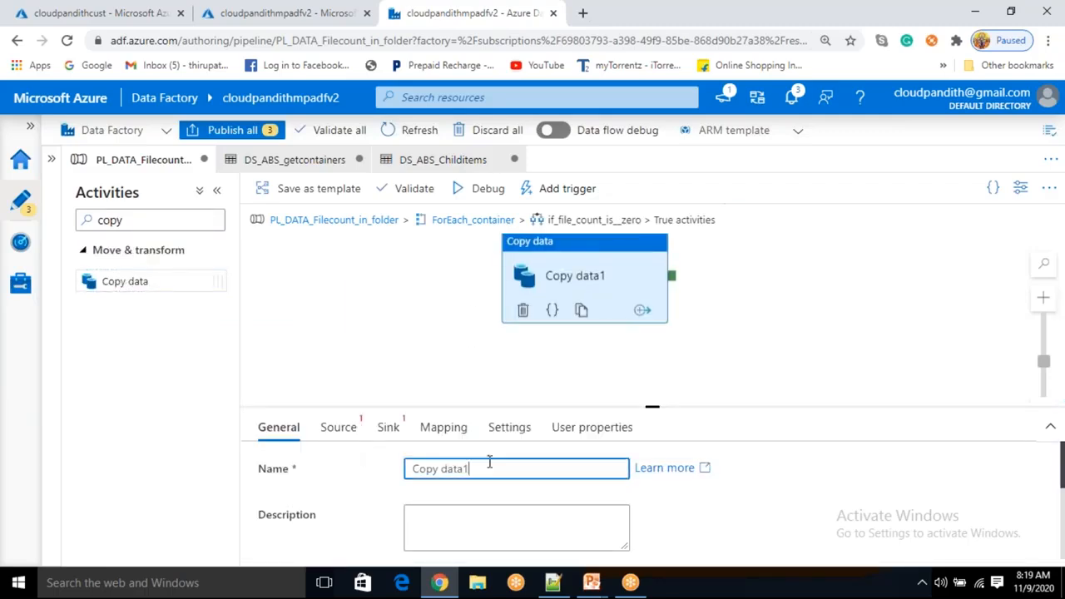
pyautogui.press('BackSpace')
pyautogui.press('BackSpace')
pyautogui.press('BackSpace')
pyautogui.press('BackSpace')
pyautogui.press('BackSpace')
pyautogui.press('BackSpace')
pyautogui.write('_blob_to_blob')
# Step: Start a new source dataset for Copy_blob_to_blob on Azure Blob Storage in DelimitedText format
pyautogui.click(335, 438)
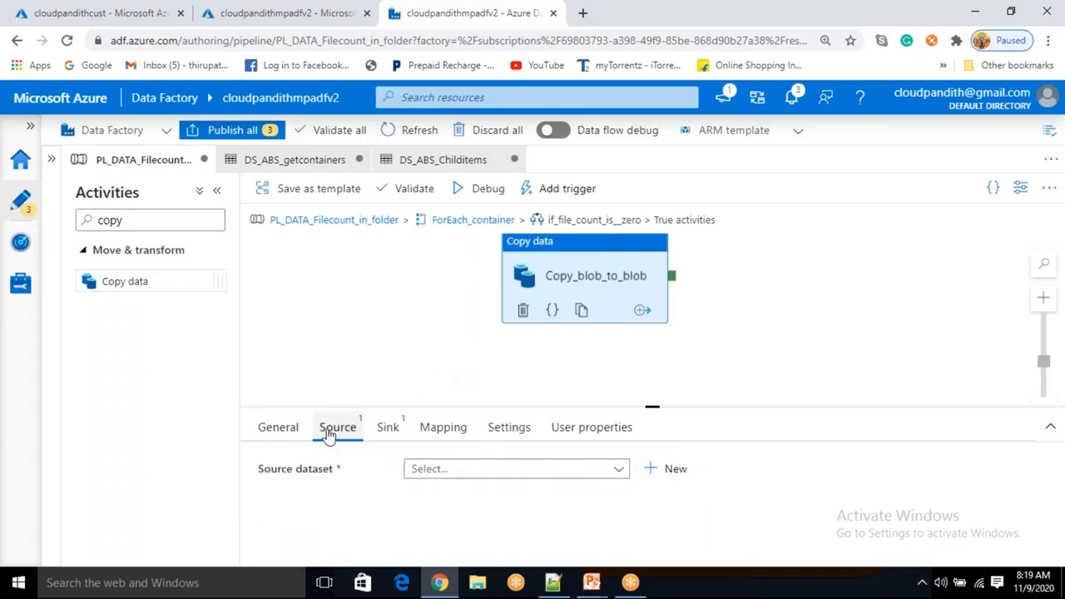
pyautogui.click(676, 469)
pyautogui.scroll(-2, 832, 416)
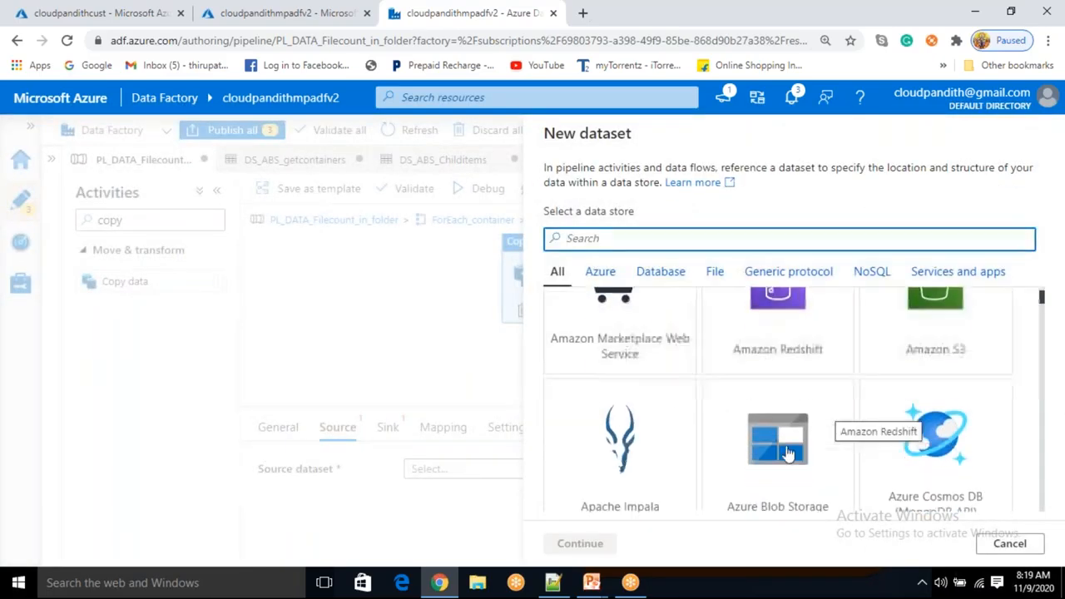
pyautogui.click(777, 441)
pyautogui.click(592, 554)
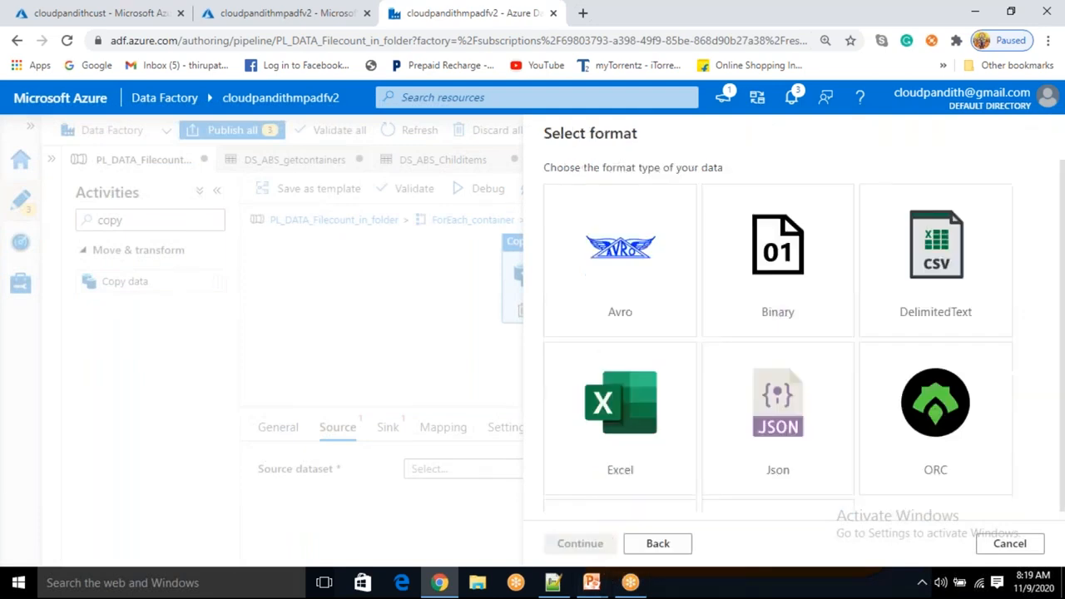
pyautogui.click(931, 295)
pyautogui.click(604, 544)
# Step: Name the new source dataset sourcedataset
pyautogui.click(654, 188)
pyautogui.doubleClick(654, 188)
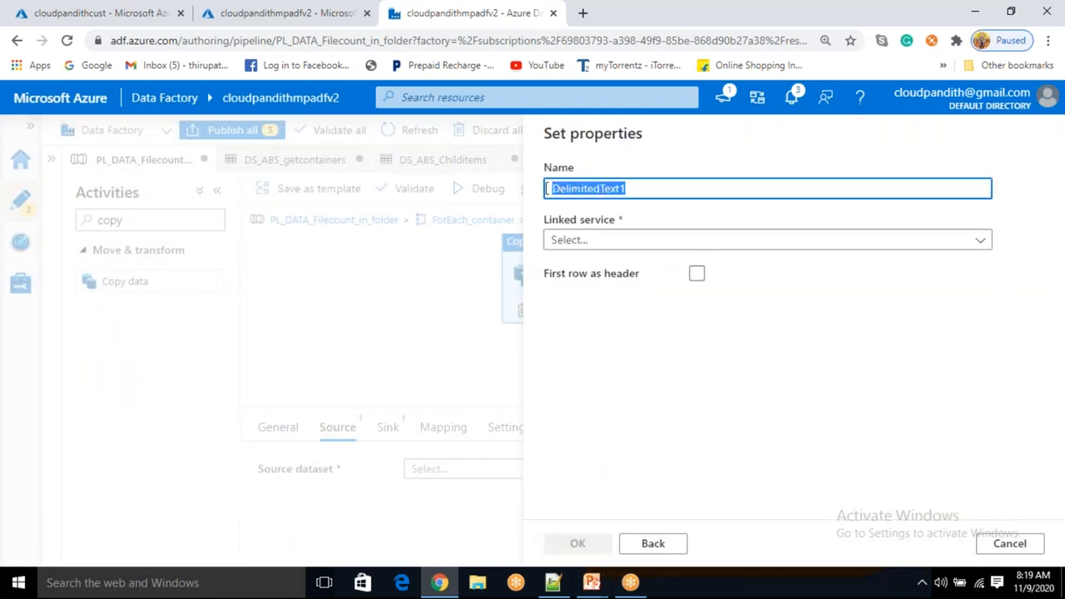
pyautogui.press('BackSpace')
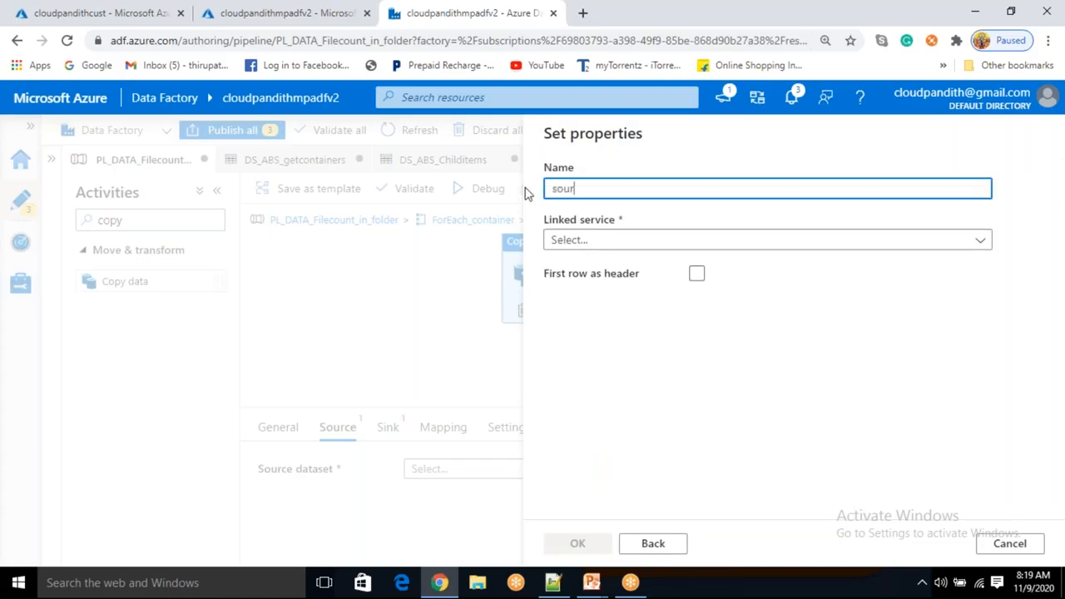
pyautogui.write('sourcedataset')
pyautogui.click(596, 243)
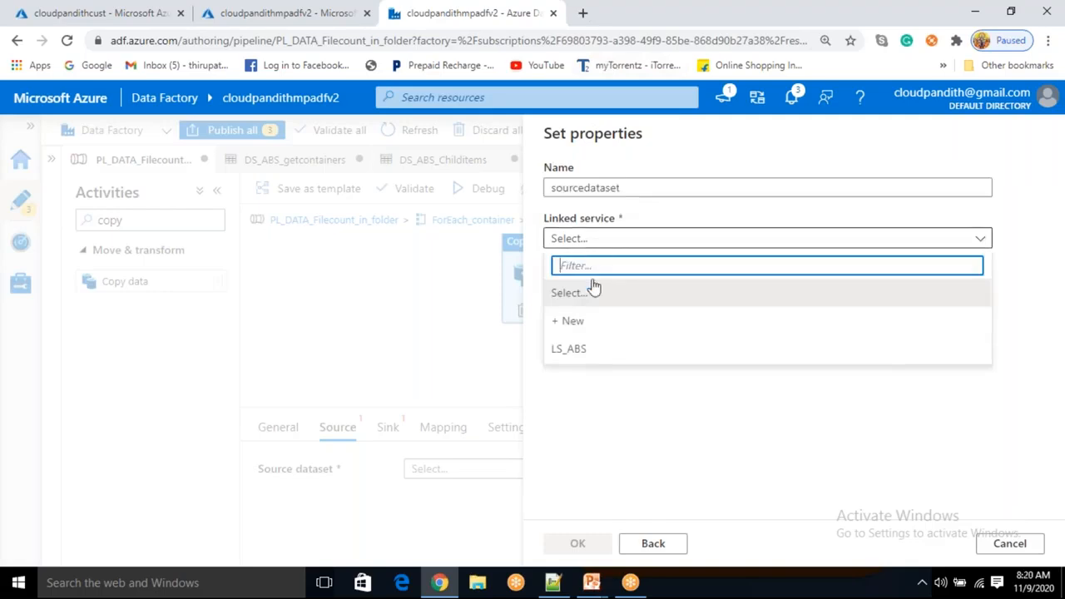
# Step: Name the source dataset ds_abs_sourcedataset and choose LS_ABS as its linked service
pyautogui.click(620, 191)
pyautogui.moveTo(620, 191); pyautogui.dragTo(504, 198)
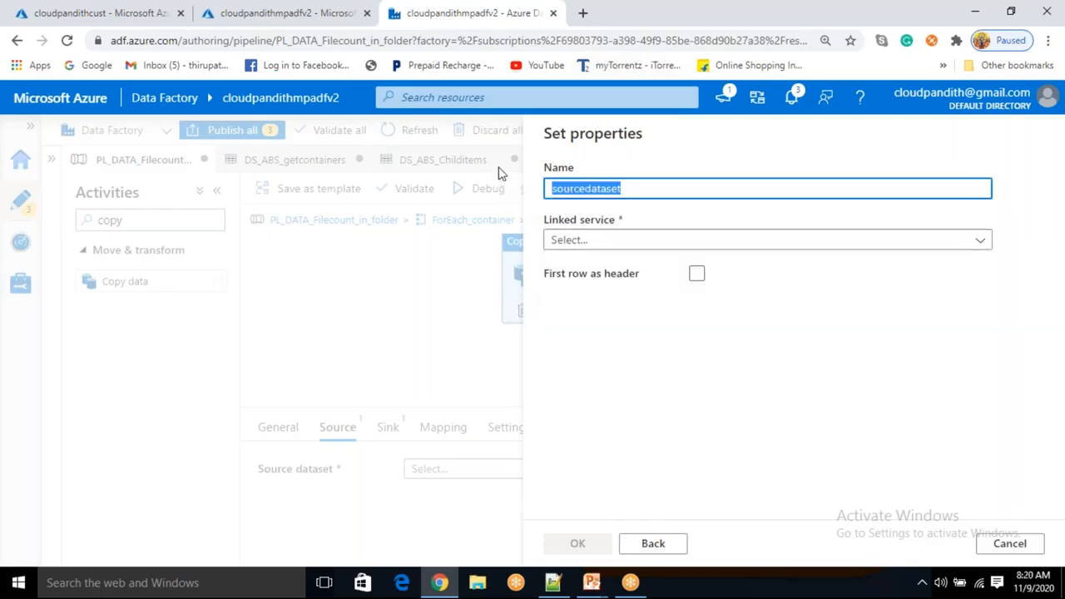
pyautogui.write('ds_abs_')
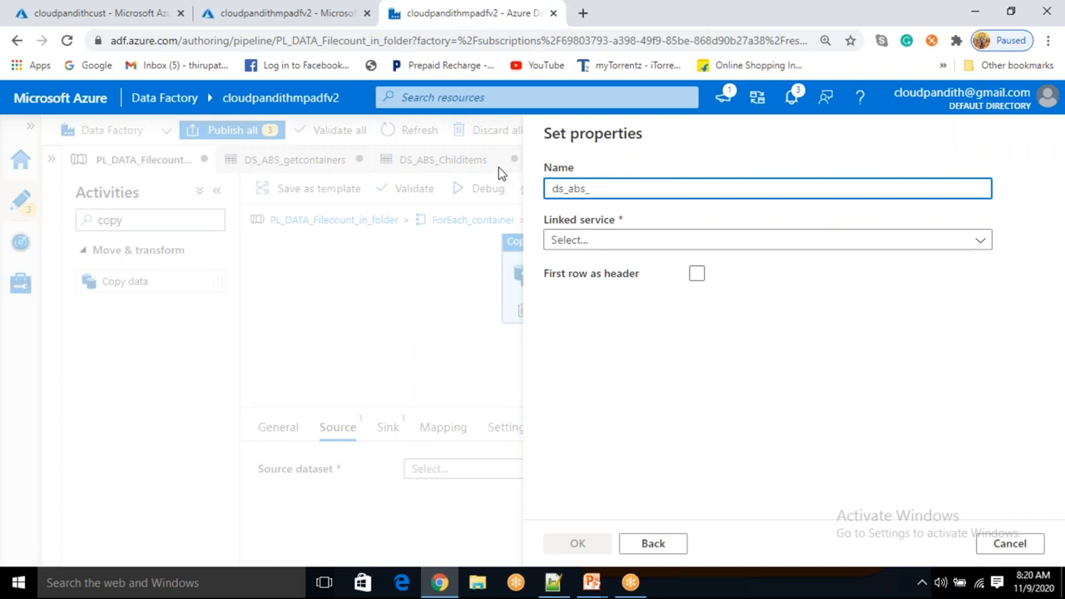
pyautogui.write('sourcedataset')
pyautogui.click(642, 240)
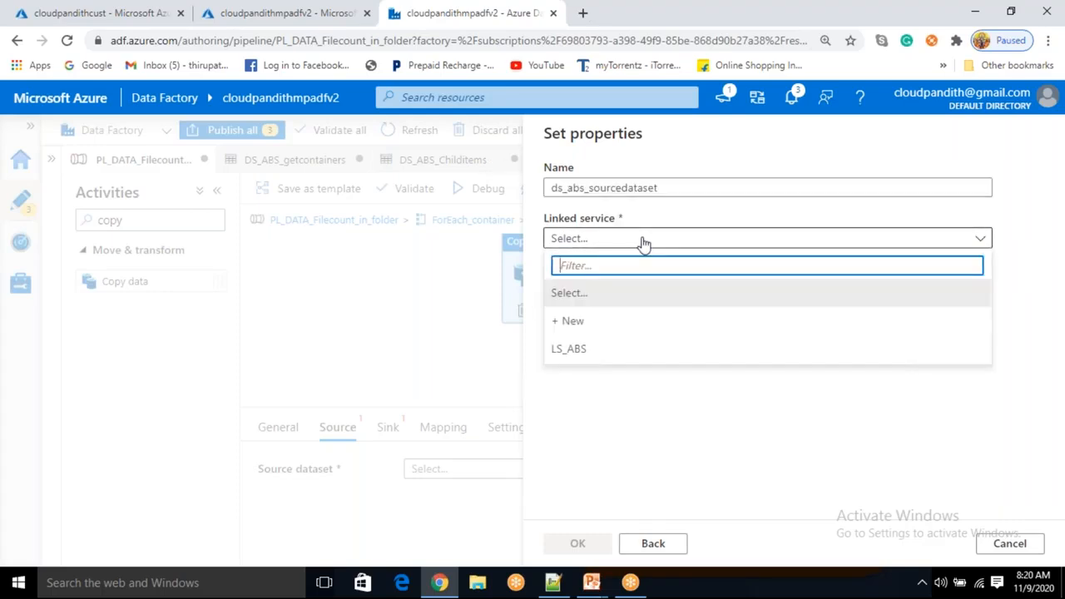
pyautogui.click(574, 350)
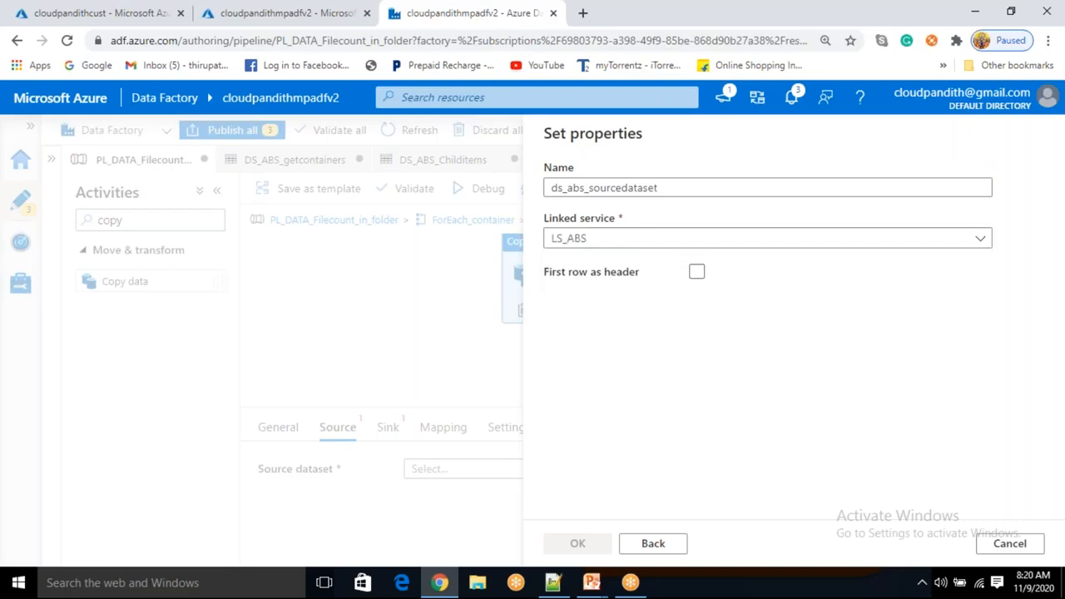
# Step: Treat the first row as header, leave the file path empty and create the source dataset
pyautogui.click(581, 288)
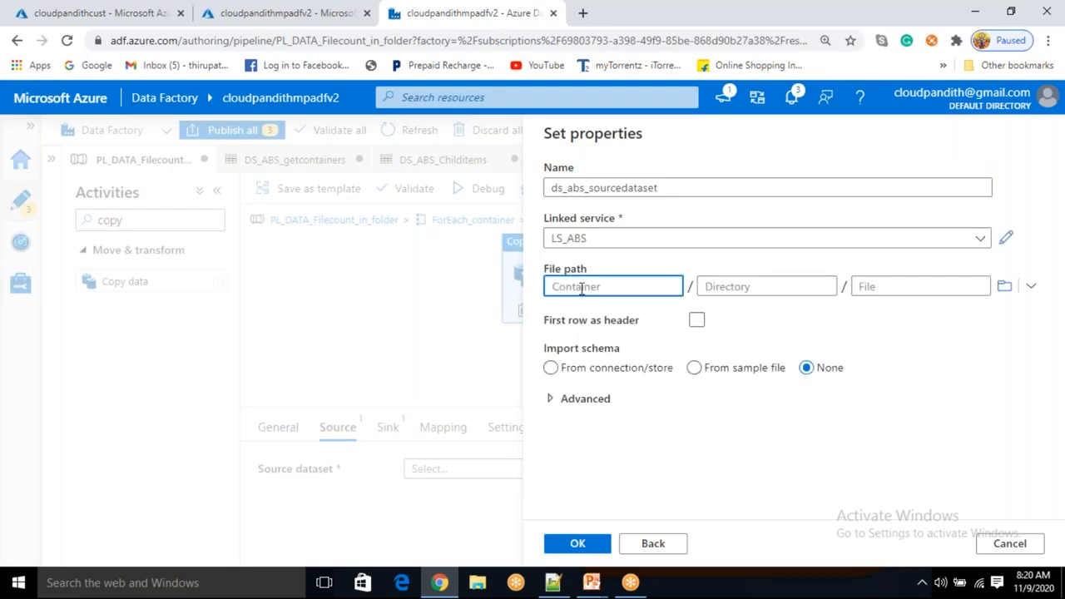
pyautogui.click(697, 319)
pyautogui.click(580, 552)
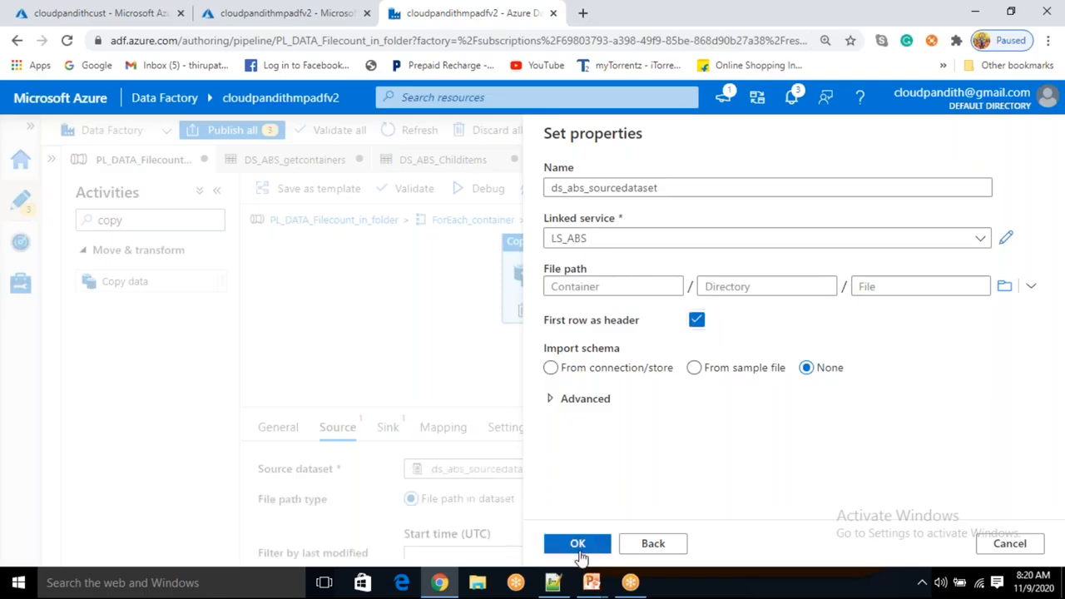
# Step: Start a new sink dataset for Copy_blob_to_blob on Azure Blob Storage in DelimitedText format
pyautogui.click(389, 430)
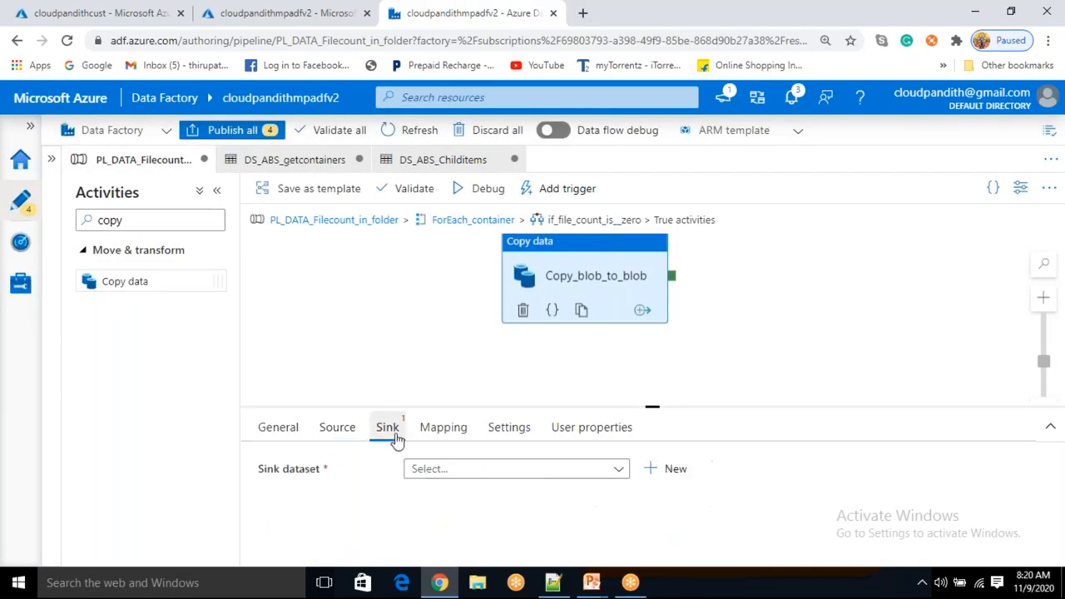
pyautogui.click(671, 479)
pyautogui.click(625, 420)
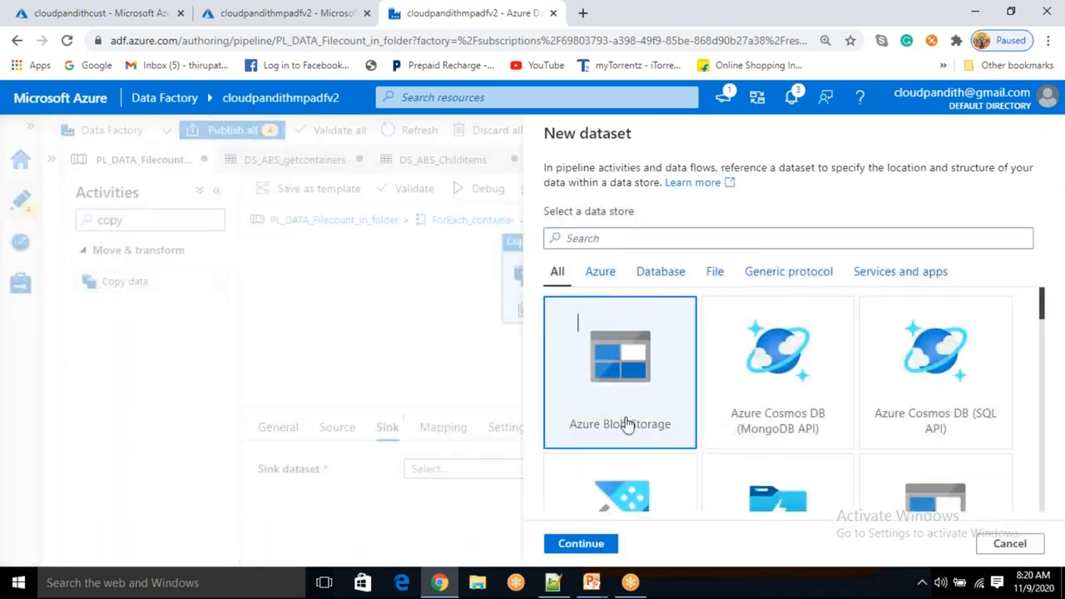
pyautogui.click(581, 547)
pyautogui.click(974, 268)
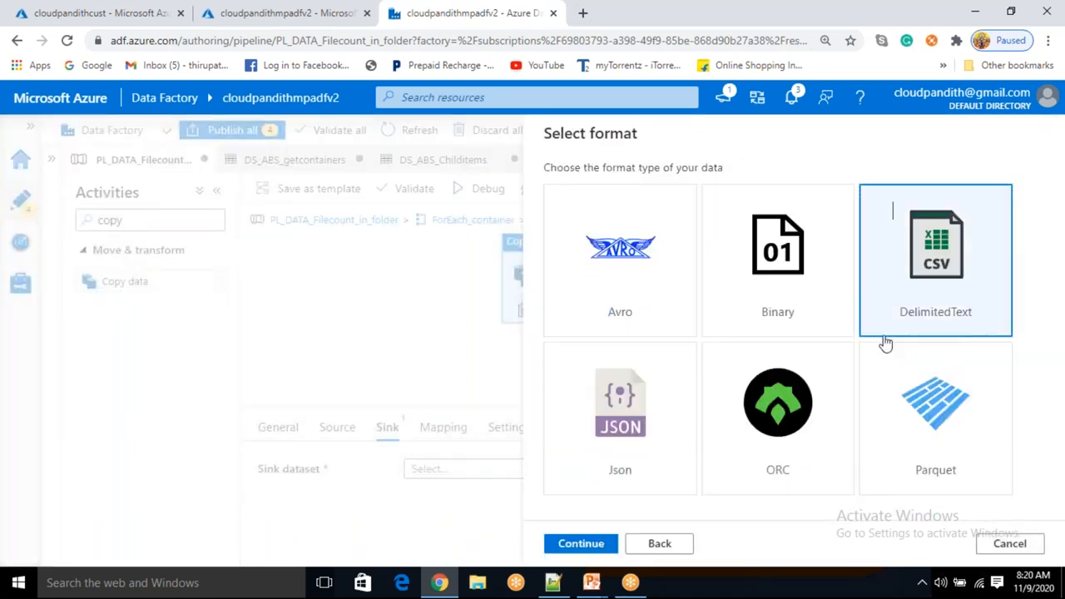
pyautogui.click(589, 549)
# Step: Name the sink dataset ds_abs_sinkdataset and choose LS_ABS as its linked service
pyautogui.click(601, 187)
pyautogui.doubleClick(601, 188)
pyautogui.press('BackSpace')
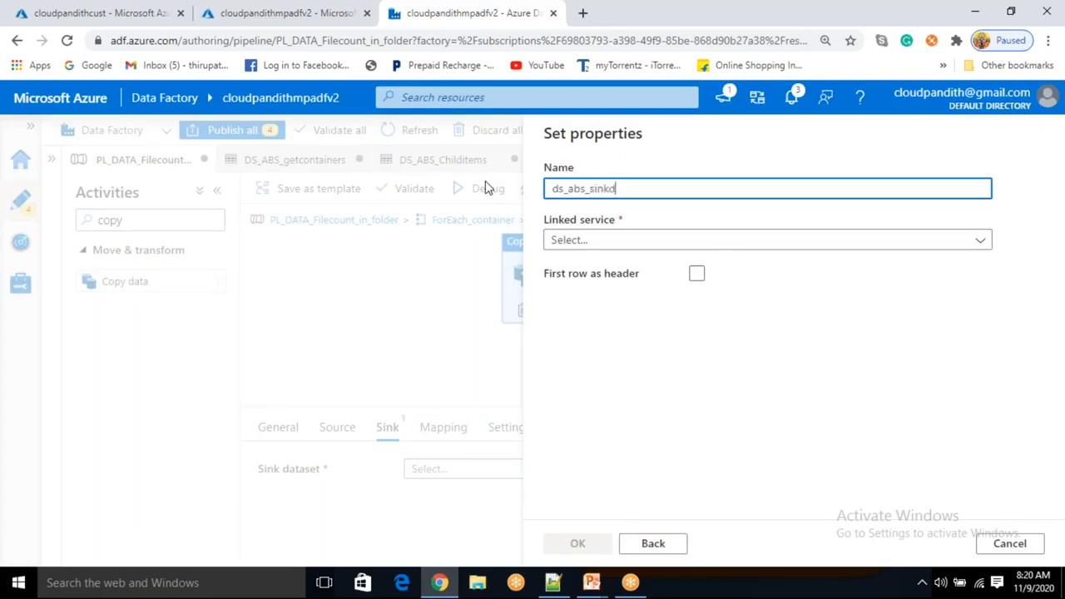
pyautogui.write('ds_abs_sinkdataset')
pyautogui.click(640, 240)
pyautogui.click(590, 346)
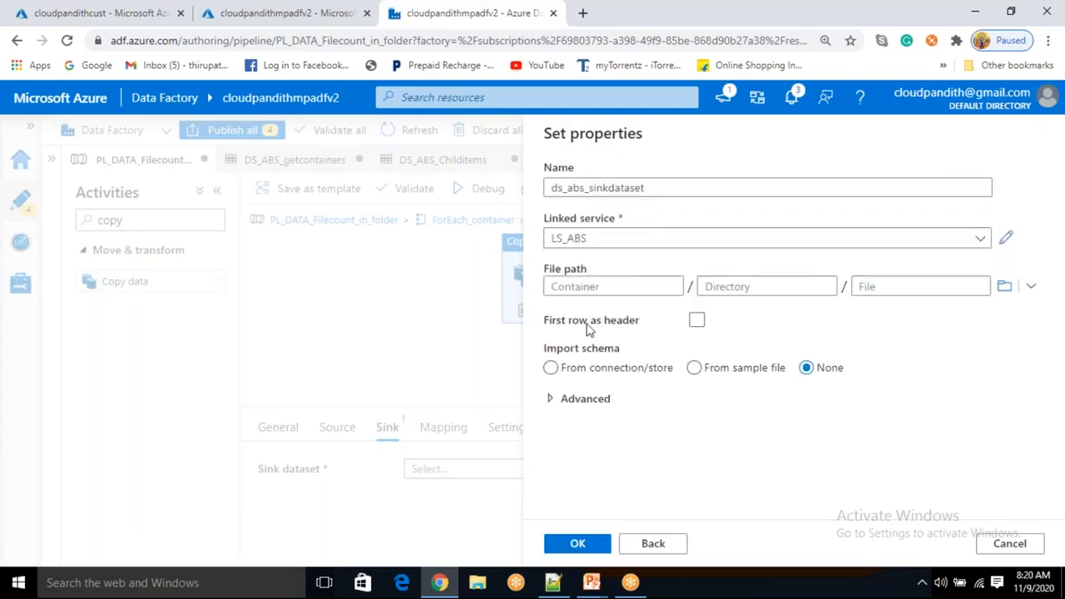
# Step: Treat the first row as header, leave the file path empty and create the sink dataset
pyautogui.click(604, 287)
pyautogui.click(698, 321)
pyautogui.click(699, 326)
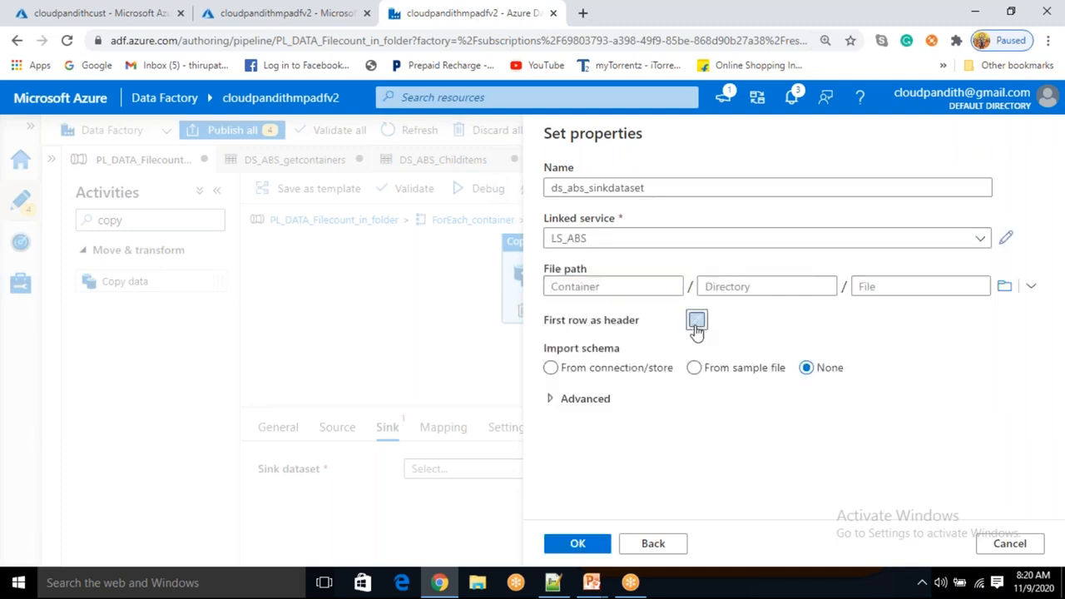
pyautogui.click(579, 545)
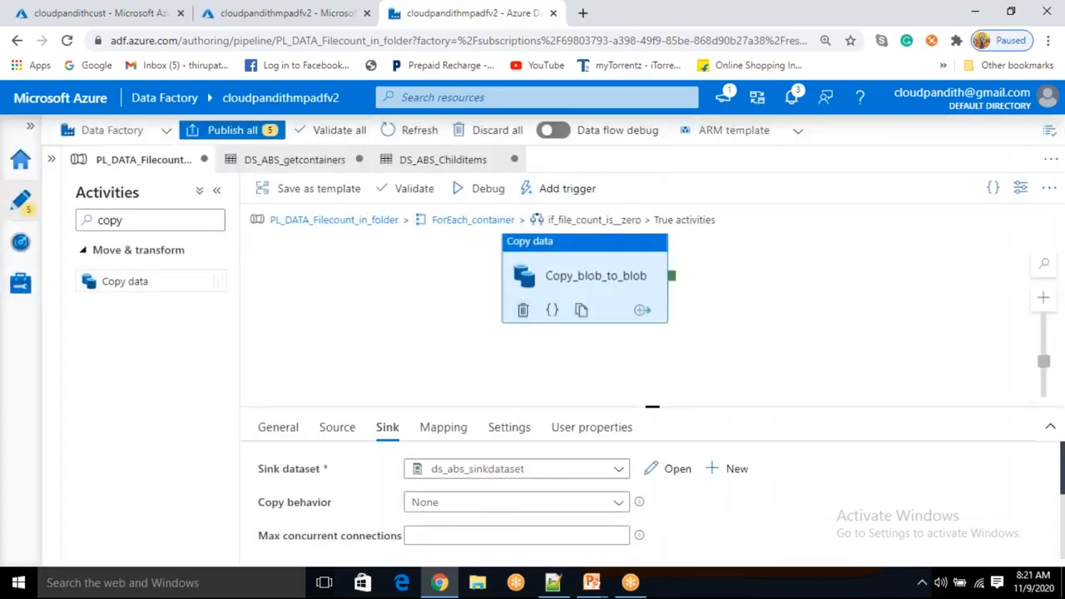
# Step: Switch to the PowerPoint slide show and review the If Activity's True and False branches in the data flow diagram
pyautogui.click(341, 428)
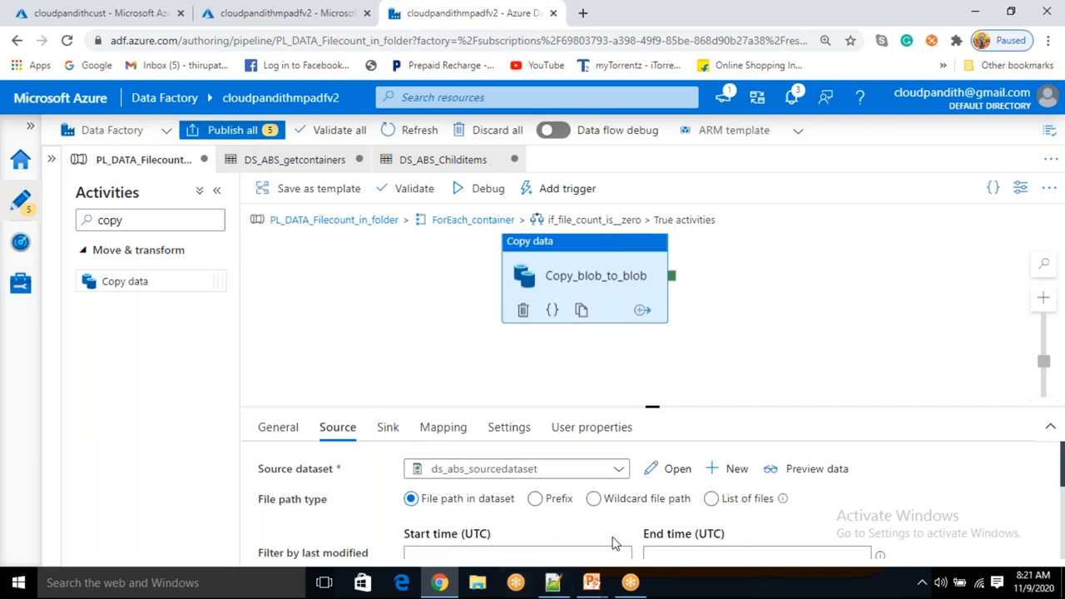
pyautogui.click(554, 584)
pyautogui.moveTo(592, 583)
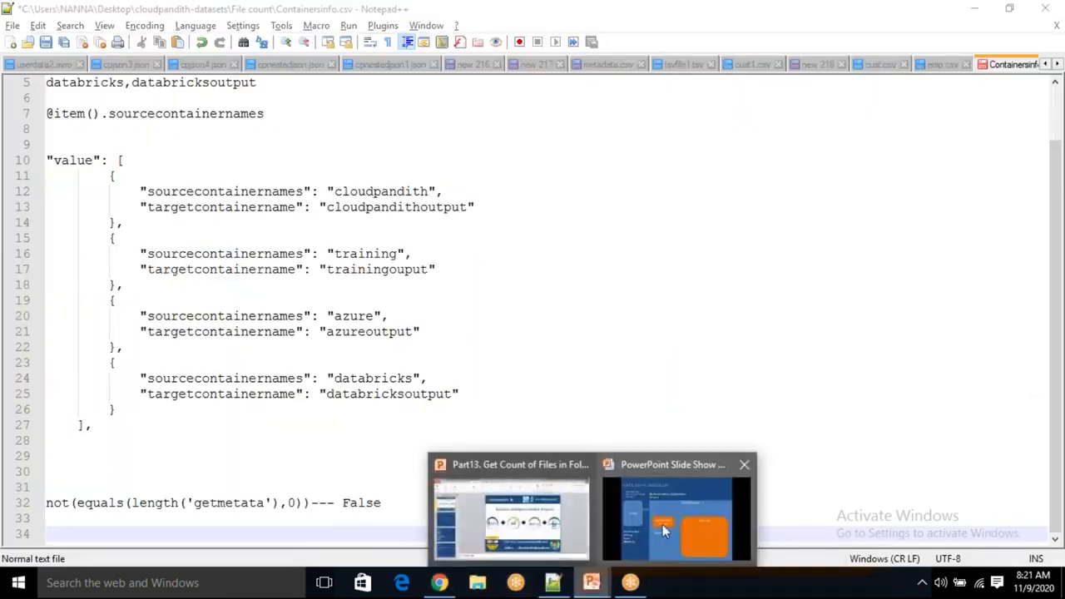
pyautogui.click(646, 532)
pyautogui.click(601, 374)
pyautogui.click(692, 373)
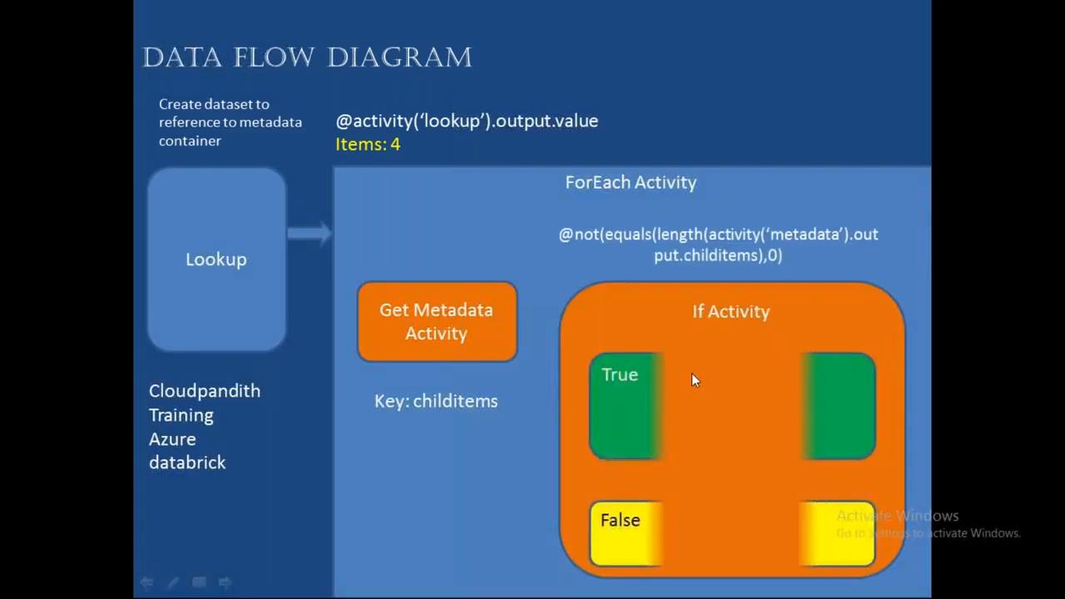
pyautogui.click(641, 404)
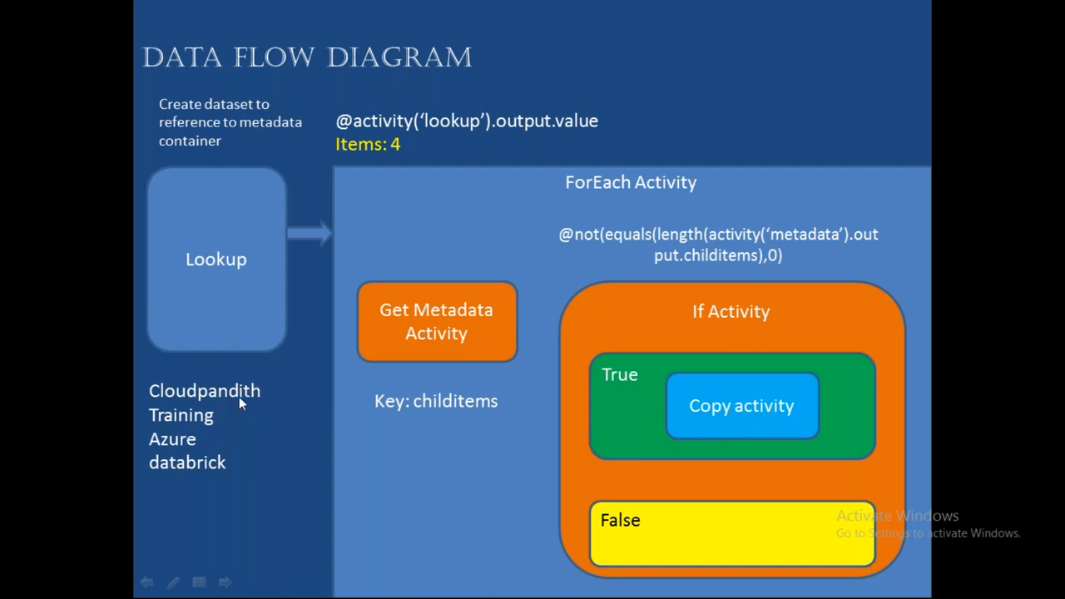
pyautogui.press('super+d')
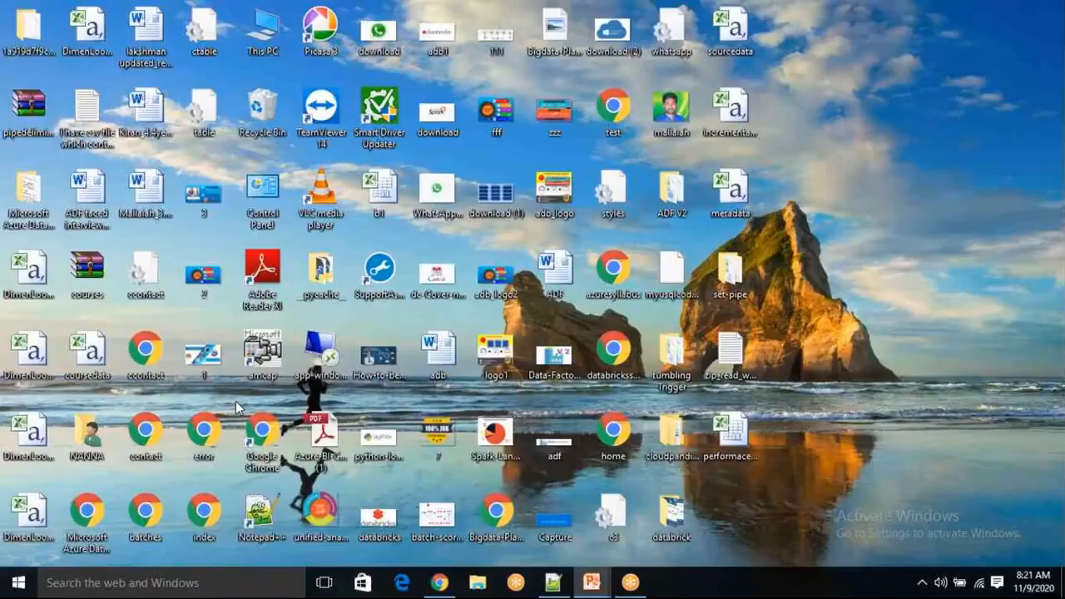
# Step: Switch to Containersinfo.csv in Notepad++ and compare the cloudpandith and training entries with the azure and databricks entries
pyautogui.click(554, 583)
pyautogui.click(169, 297)
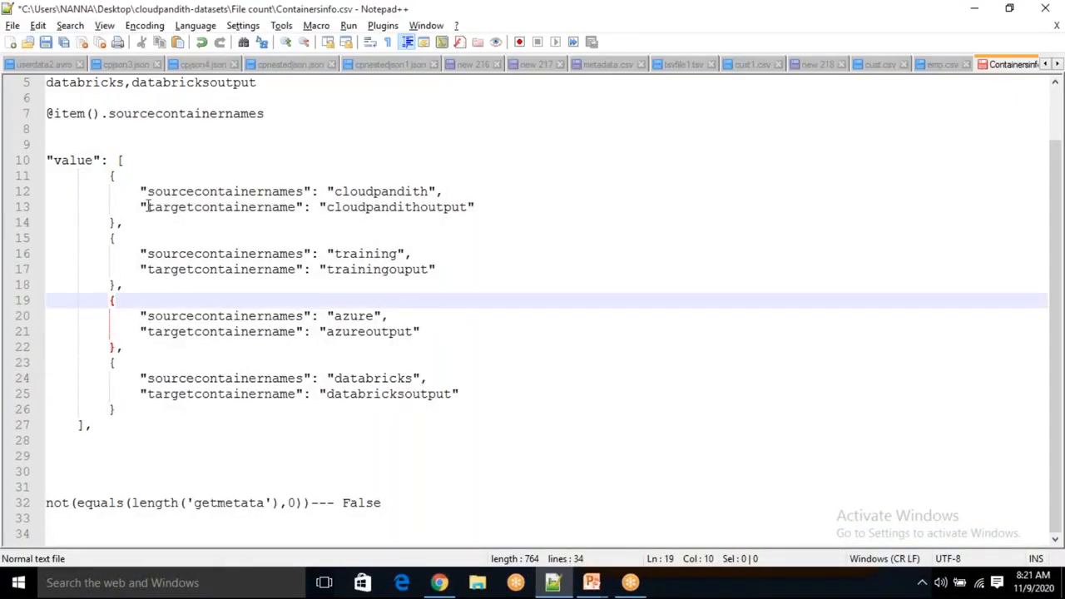
pyautogui.moveTo(101, 181); pyautogui.dragTo(136, 288)
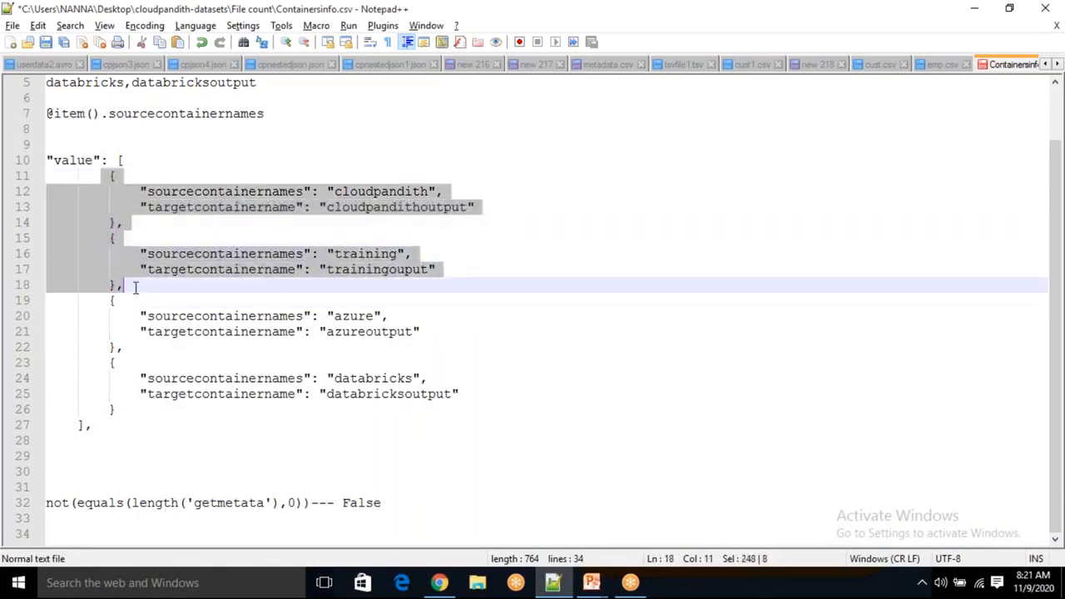
pyautogui.click(146, 288)
pyautogui.moveTo(100, 300)
pyautogui.mouseDown()
pyautogui.moveTo(150, 416)
pyautogui.moveTo(108, 345)
pyautogui.moveTo(109, 304)
pyautogui.mouseUp()
pyautogui.click(177, 415)
pyautogui.click(156, 427)
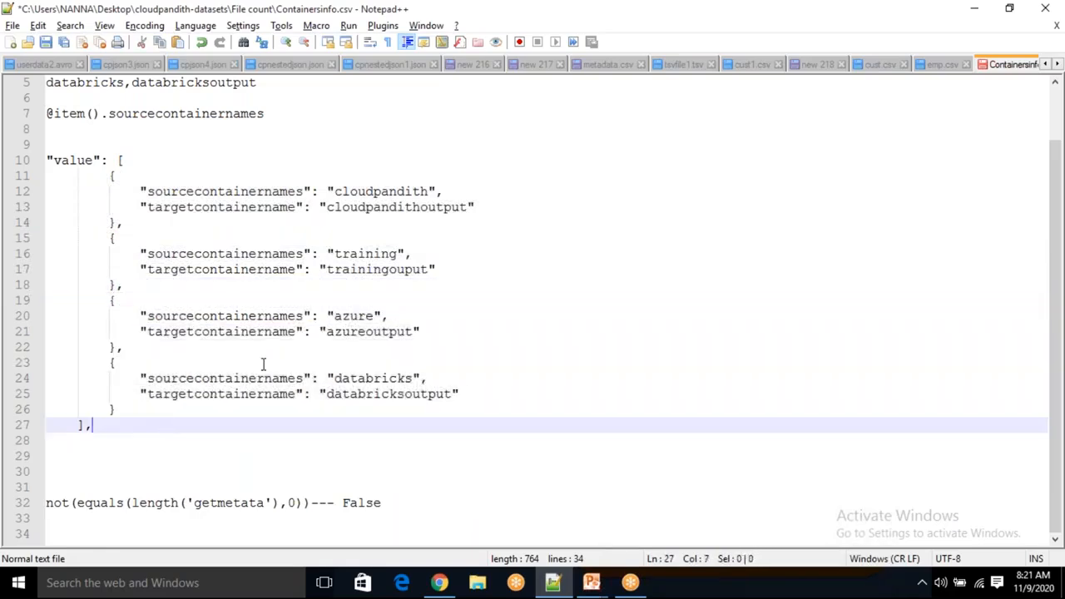
pyautogui.doubleClick(358, 316)
pyautogui.doubleClick(368, 379)
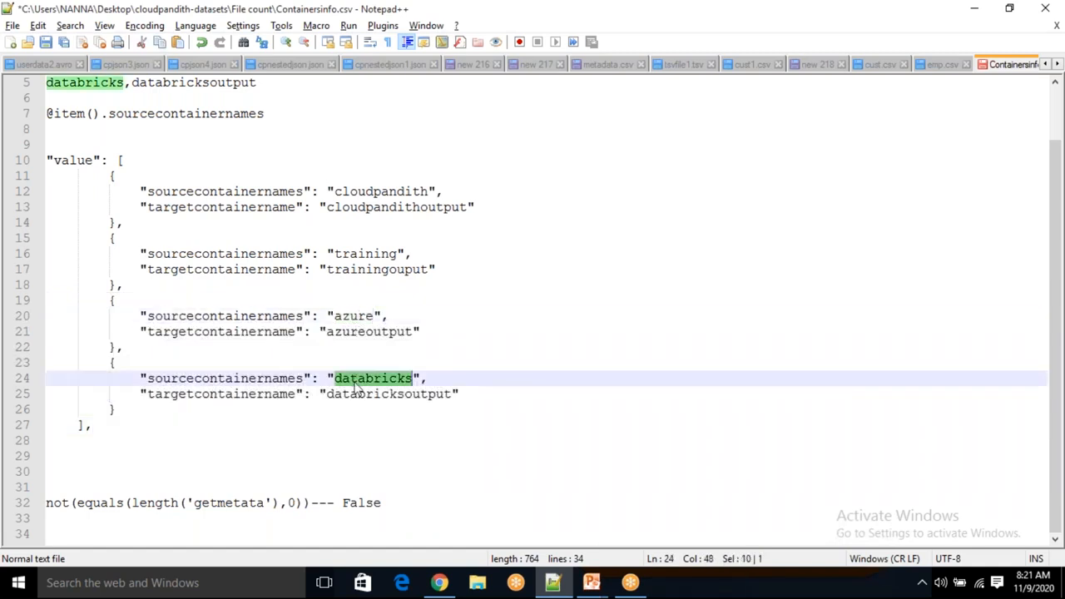
pyautogui.click(368, 380)
pyautogui.doubleClick(357, 316)
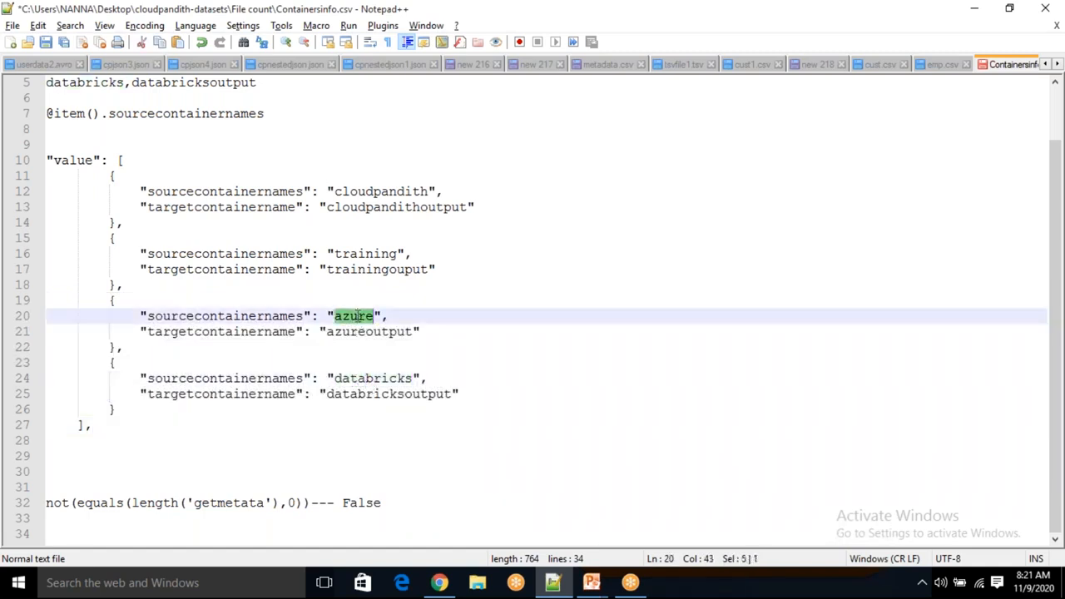
pyautogui.doubleClick(364, 380)
pyautogui.doubleClick(355, 317)
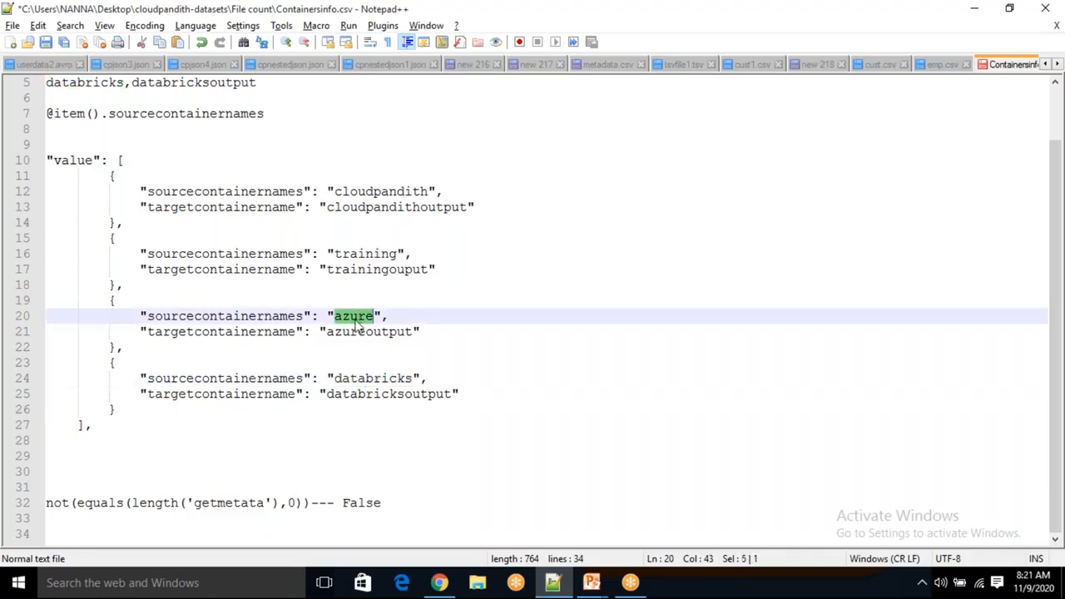
pyautogui.doubleClick(357, 379)
pyautogui.moveTo(135, 411); pyautogui.dragTo(103, 175)
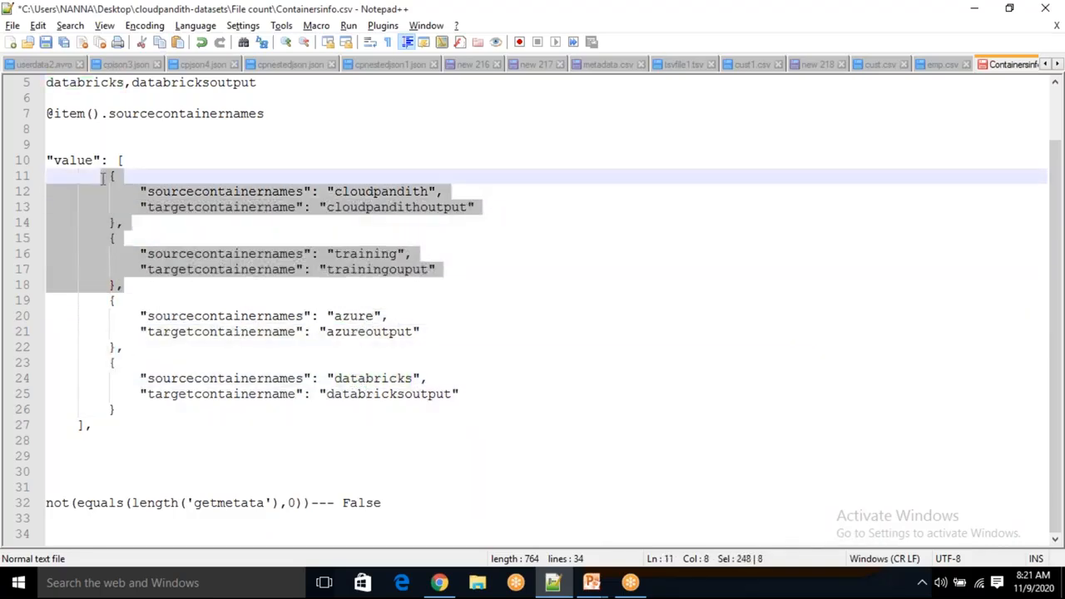
# Step: Examine the source and target container names of the cloudpandith and training entries in Containersinfo.csv
pyautogui.click(488, 277)
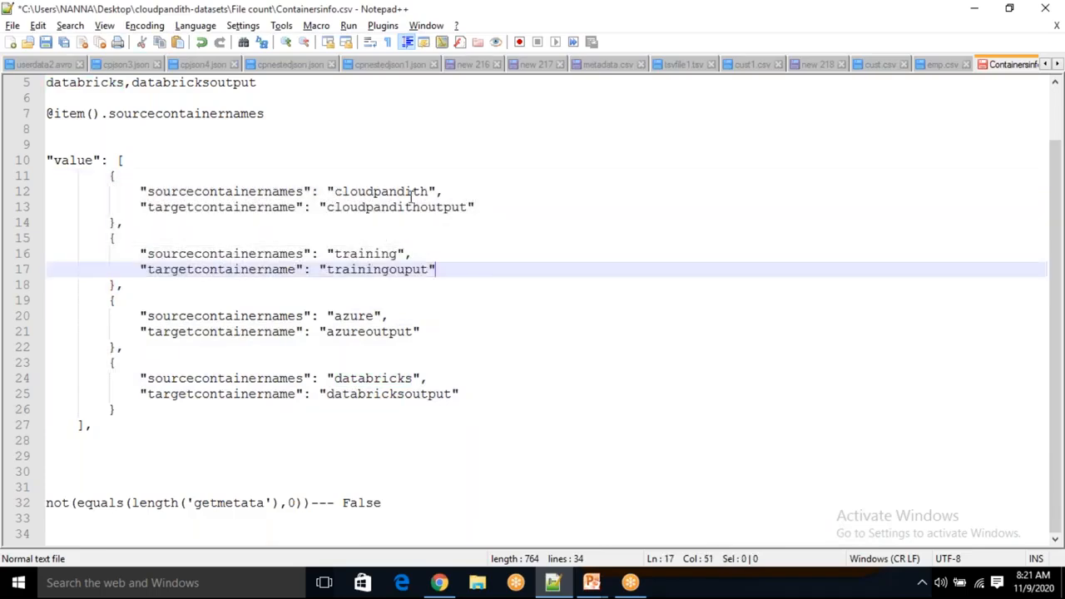
pyautogui.doubleClick(406, 192)
pyautogui.click(434, 208)
pyautogui.doubleClick(434, 209)
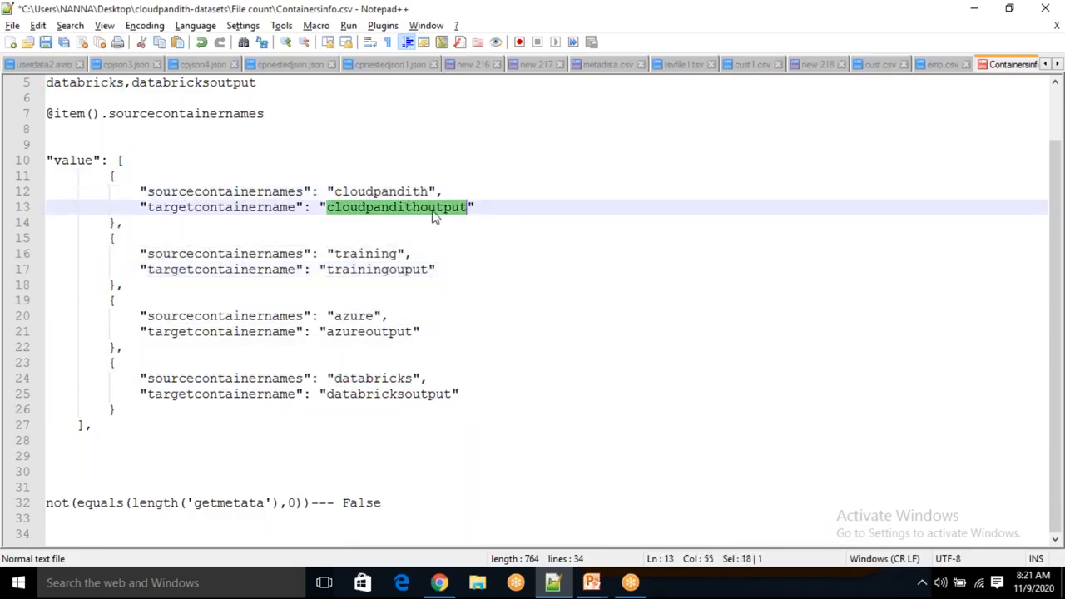
pyautogui.click(358, 245)
pyautogui.doubleClick(364, 254)
pyautogui.doubleClick(367, 269)
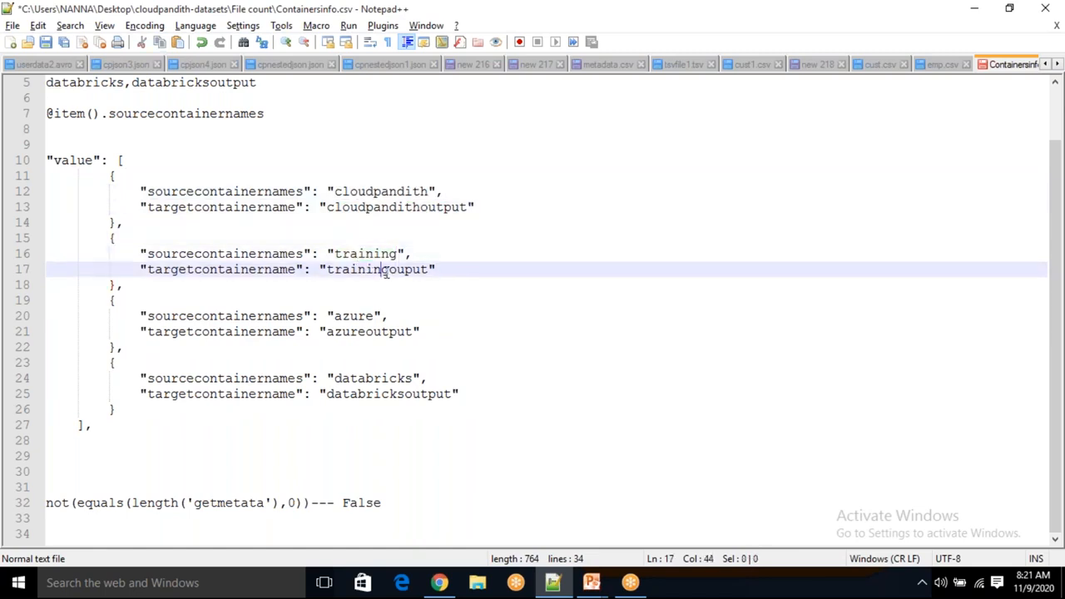
pyautogui.click(457, 300)
pyautogui.doubleClick(388, 192)
pyautogui.doubleClick(364, 254)
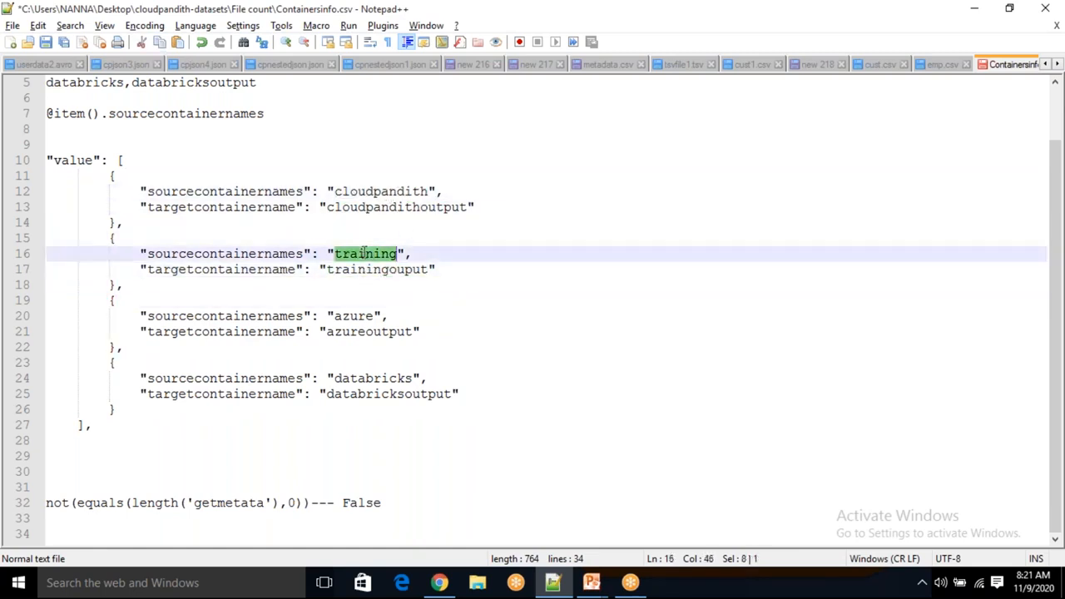
pyautogui.doubleClick(368, 193)
pyautogui.doubleClick(353, 254)
pyautogui.doubleClick(410, 206)
pyautogui.doubleClick(411, 270)
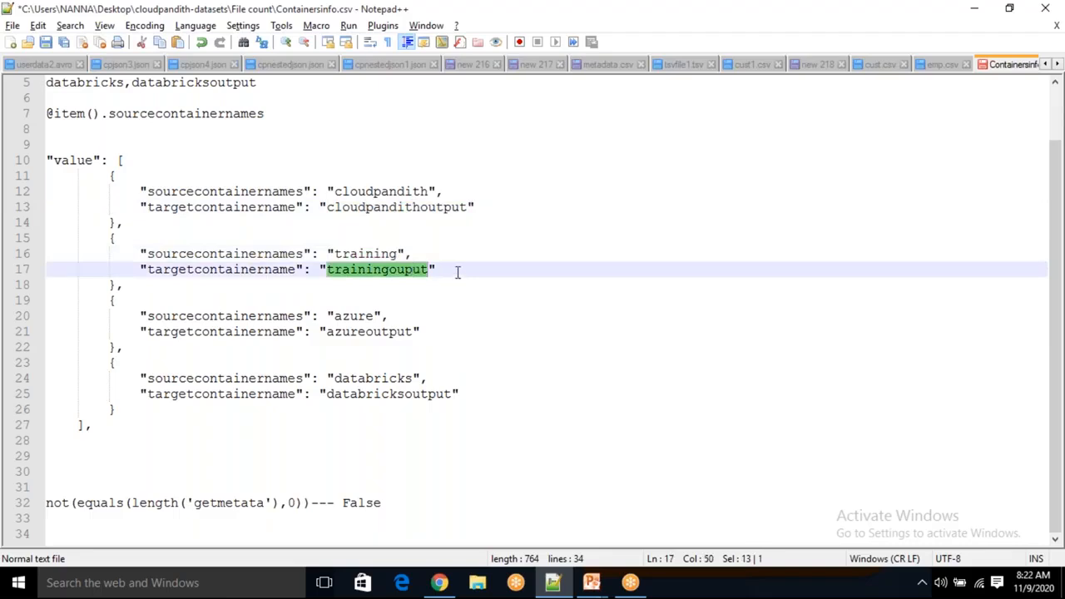
# Step: Return to Data Factory in Chrome, open ds_abs_sourcedataset and add a String parameter named sourcecontainer
pyautogui.hotkey('alt', 'Tab')
pyautogui.press('super+d')
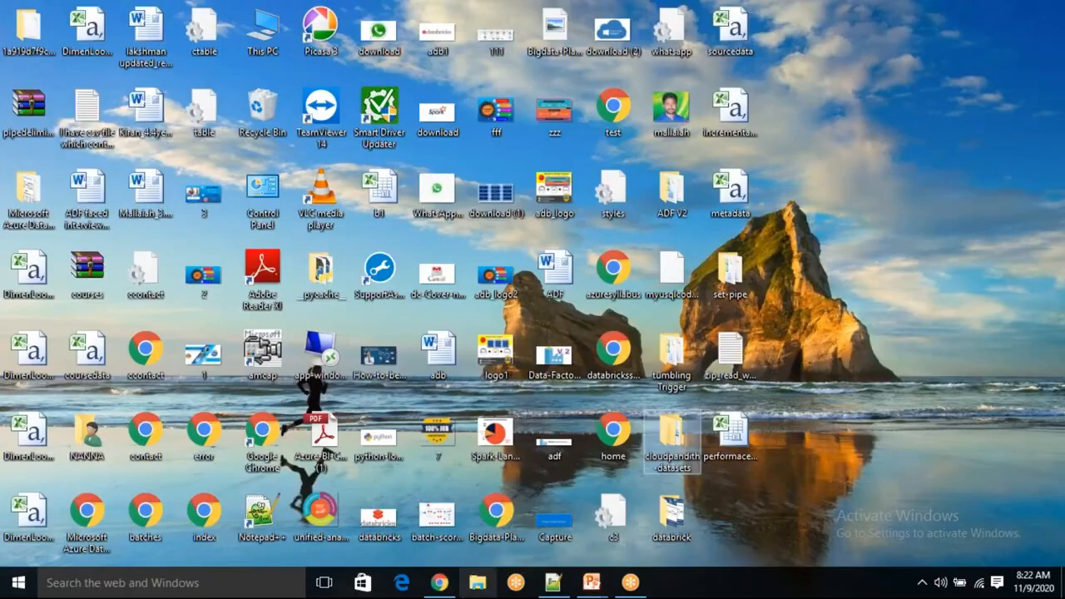
pyautogui.click(440, 585)
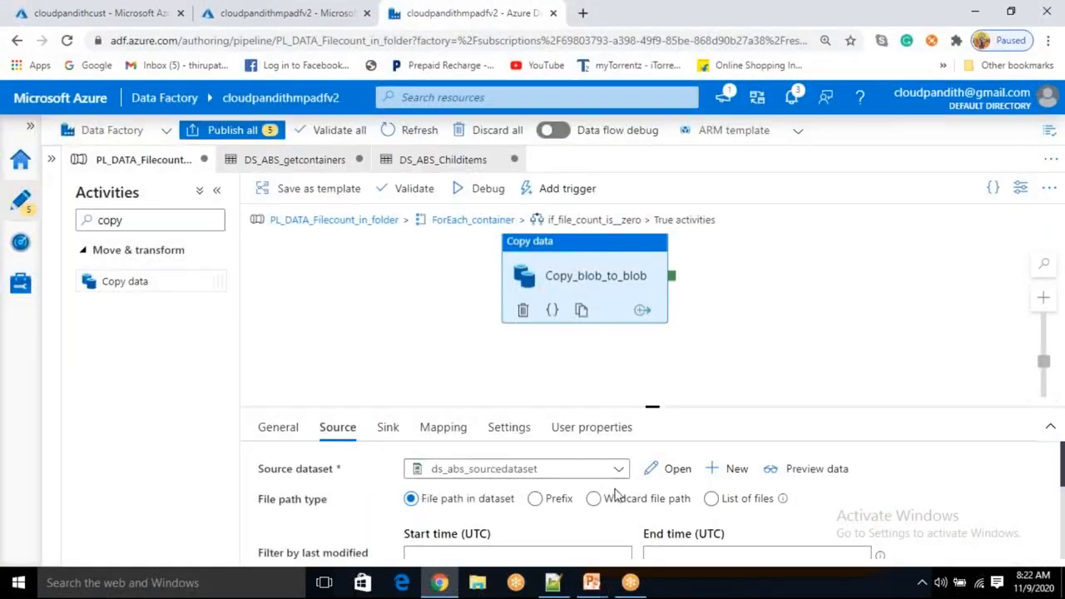
pyautogui.click(671, 469)
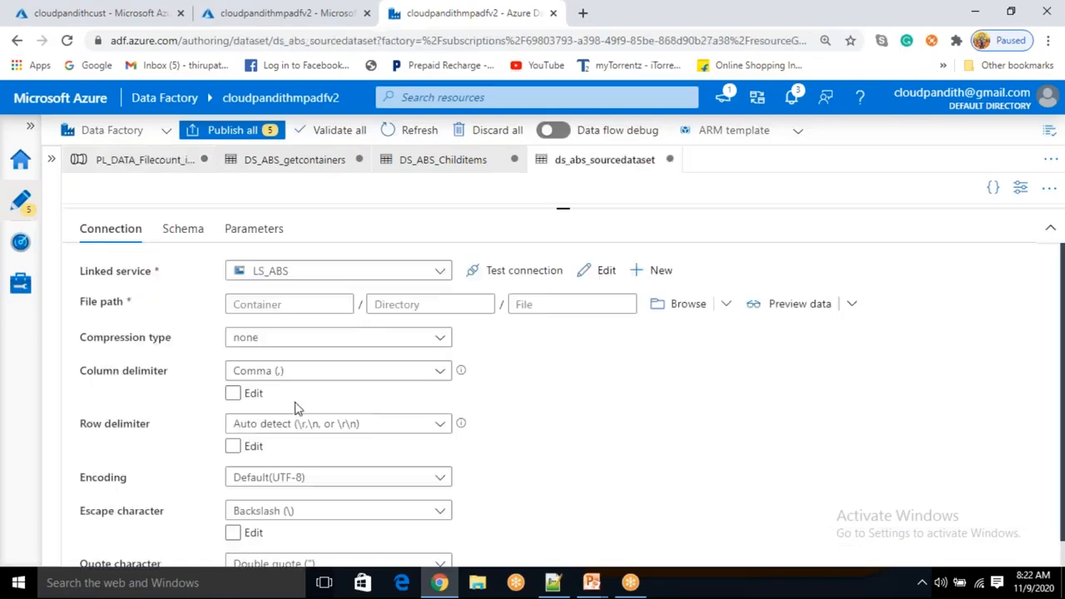
pyautogui.click(254, 228)
pyautogui.click(112, 275)
pyautogui.click(139, 337)
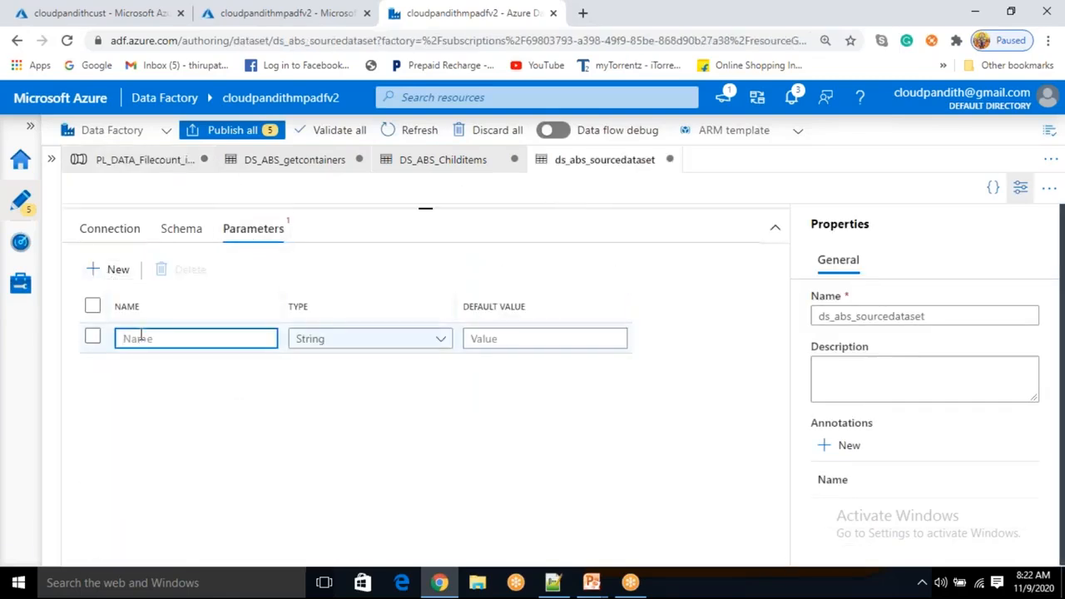
pyautogui.write('sourcecontainer')
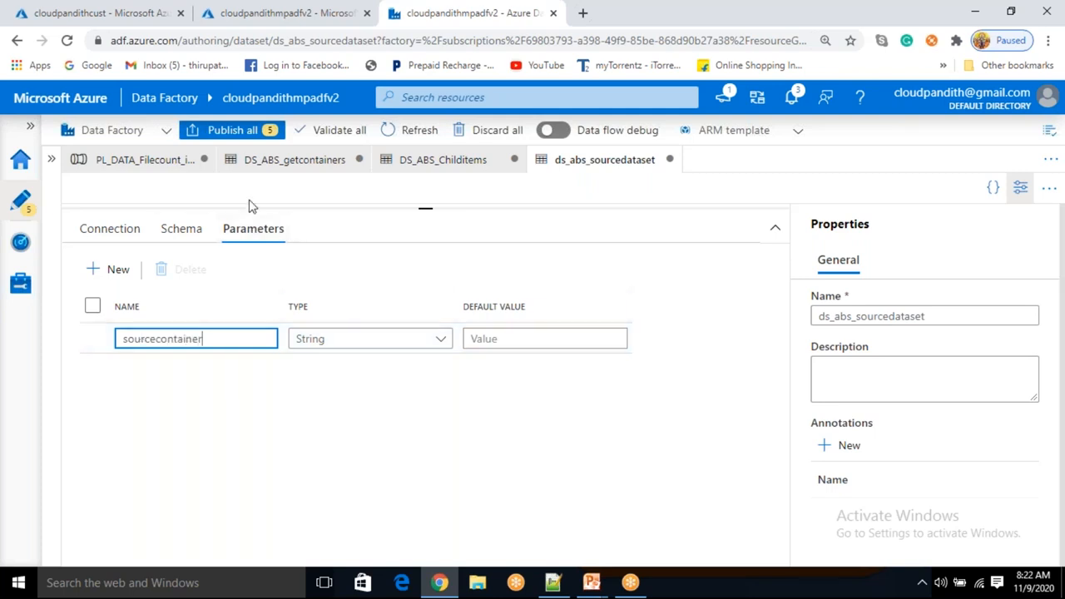
pyautogui.click(112, 235)
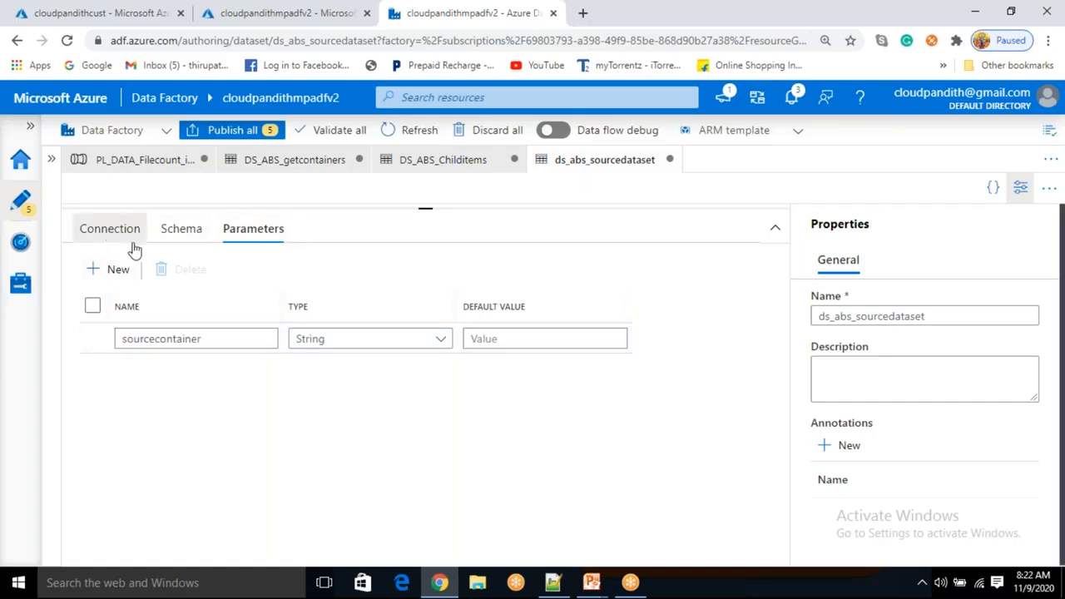
pyautogui.click(271, 303)
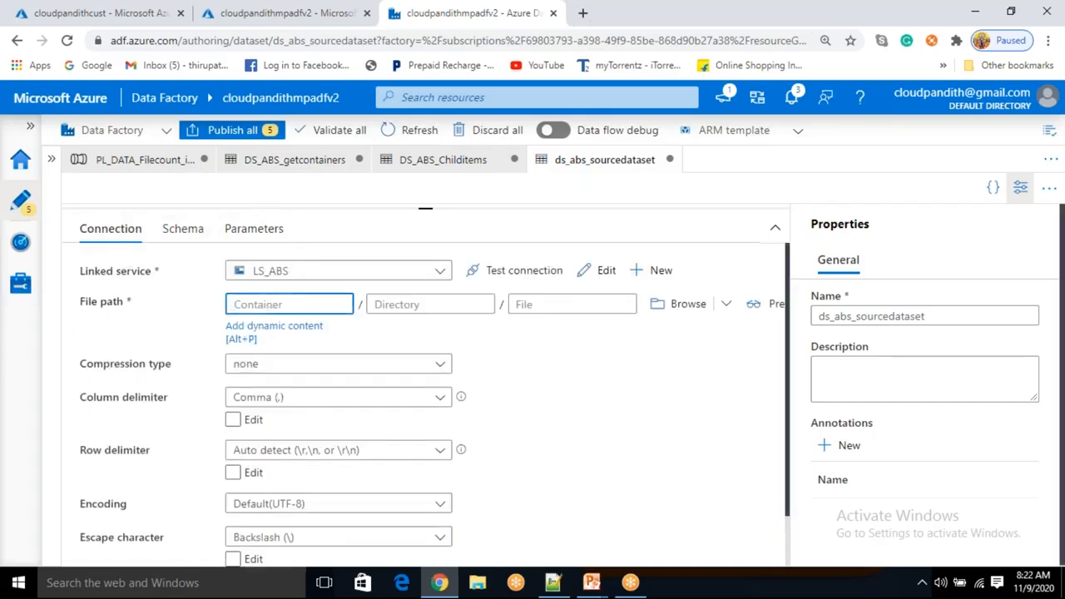
pyautogui.click(266, 327)
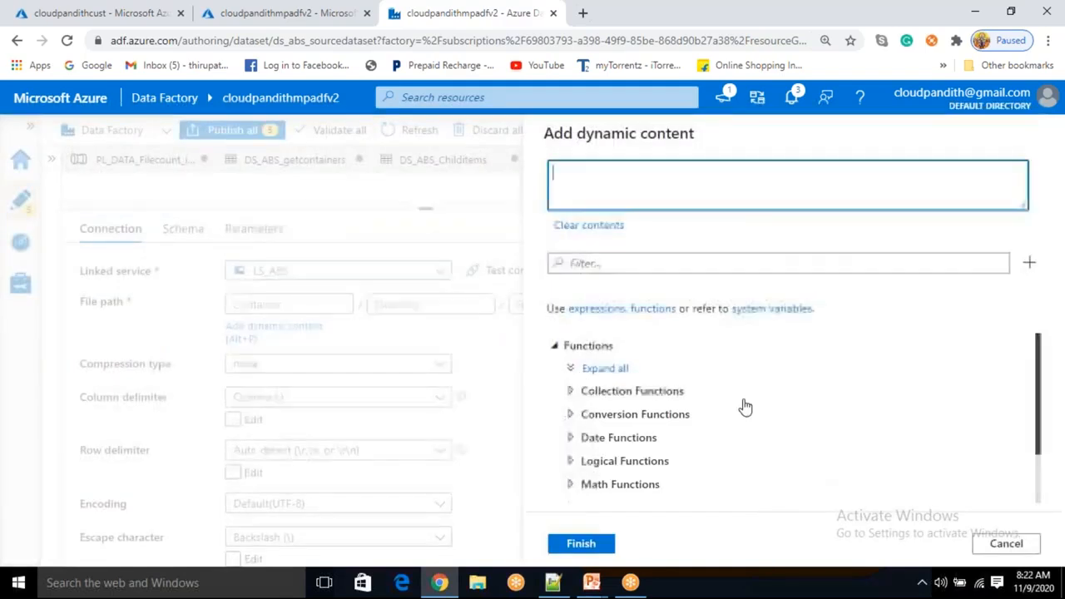
pyautogui.scroll(-3, 746, 406)
pyautogui.click(636, 501)
pyautogui.click(592, 544)
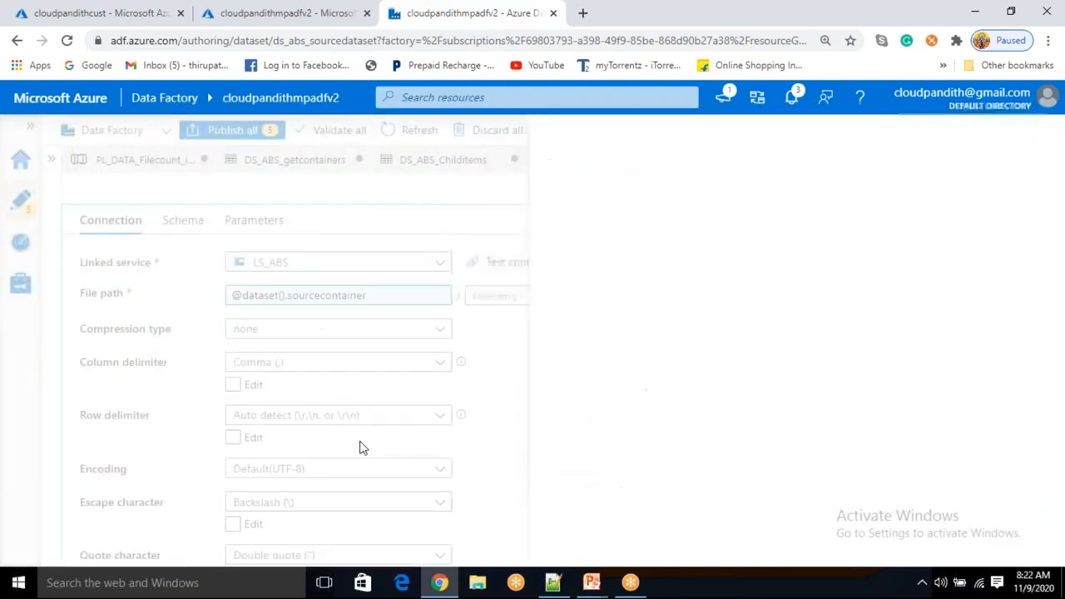
# Step: Return to the PL_DATA_Filecount_in_folder pipeline and check the sourcecontainer parameter in the Copy_blob_to_blob source settings
pyautogui.click(157, 166)
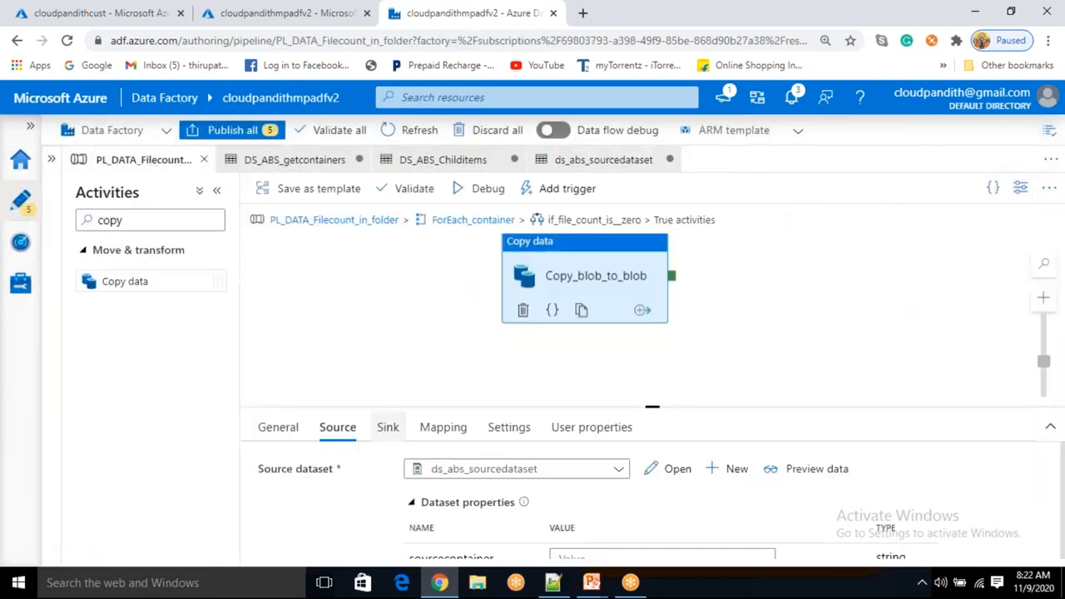
pyautogui.scroll(-2, 469, 516)
pyautogui.scroll(2, 469, 533)
pyautogui.scroll(-2, 459, 546)
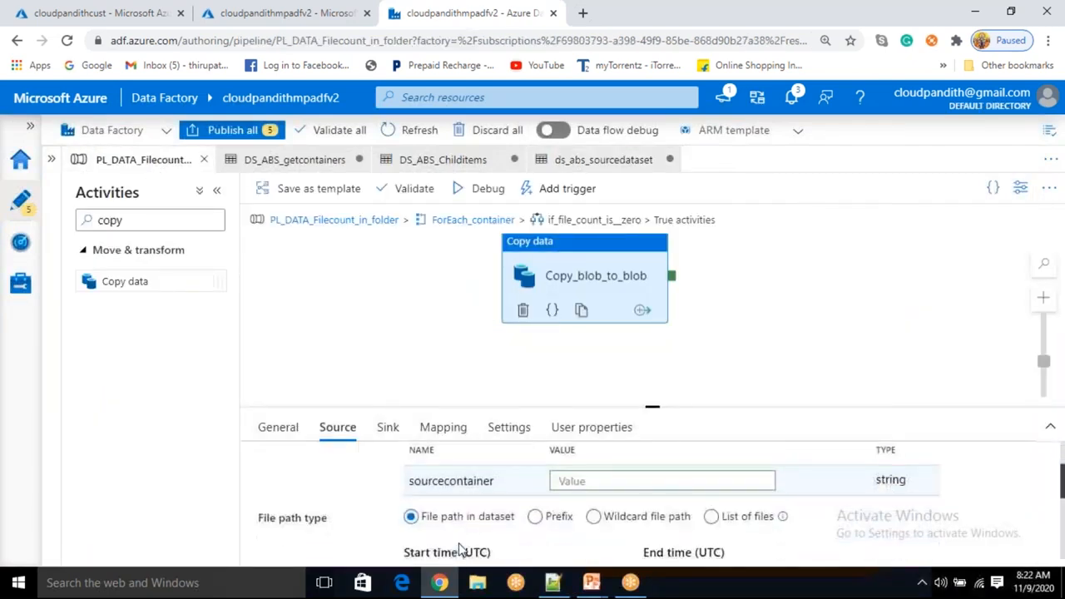
pyautogui.click(548, 491)
# Step: Open ds_abs_sinkdataset from the copy activity's sink settings and add a String parameter named sinkcontainer
pyautogui.click(387, 428)
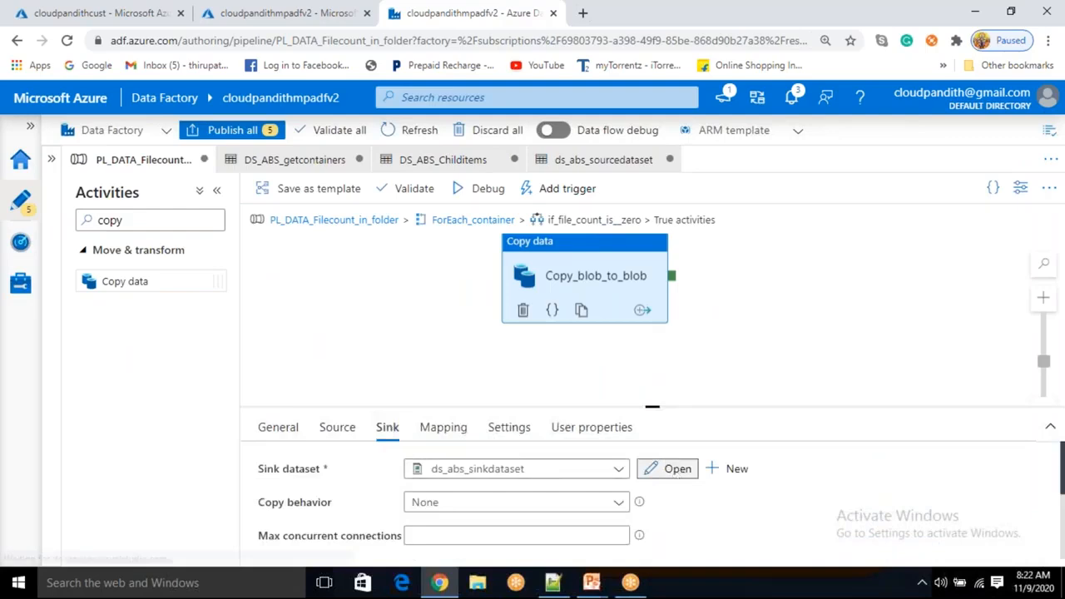
pyautogui.click(676, 470)
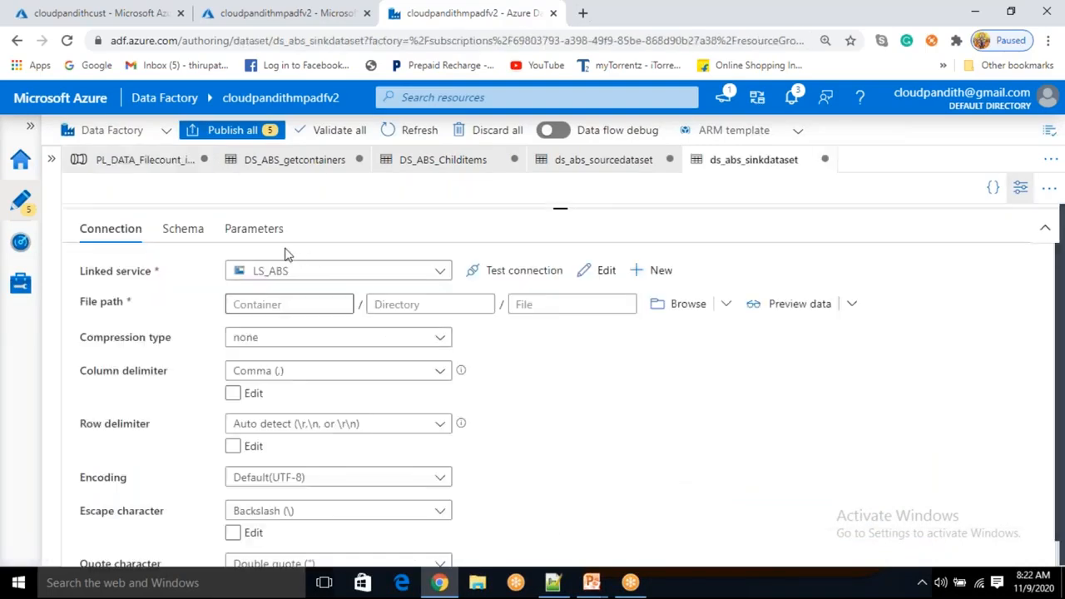
pyautogui.click(260, 240)
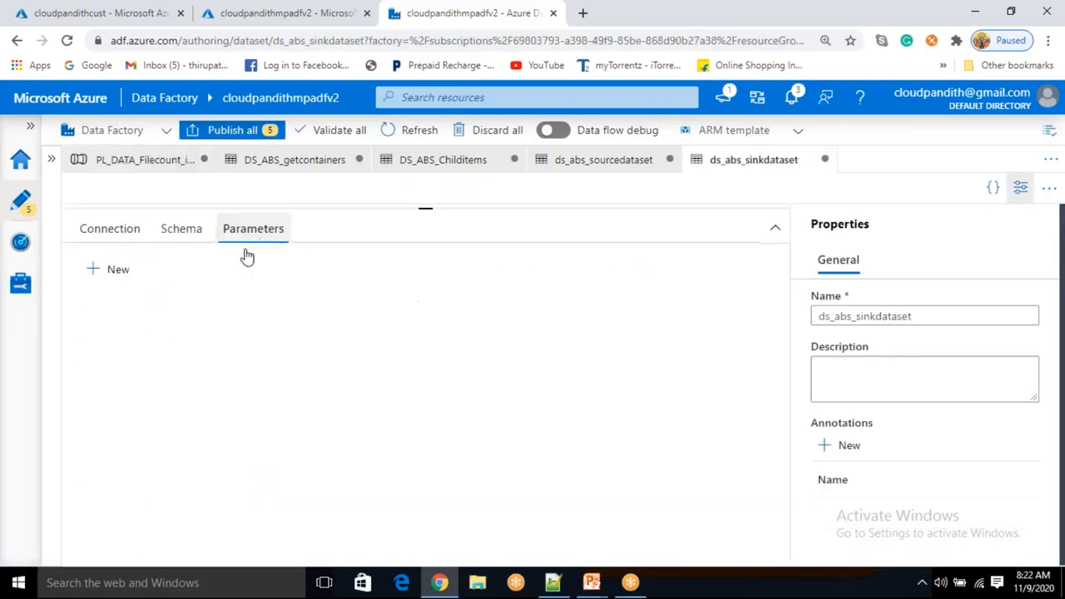
pyautogui.click(131, 280)
pyautogui.click(145, 336)
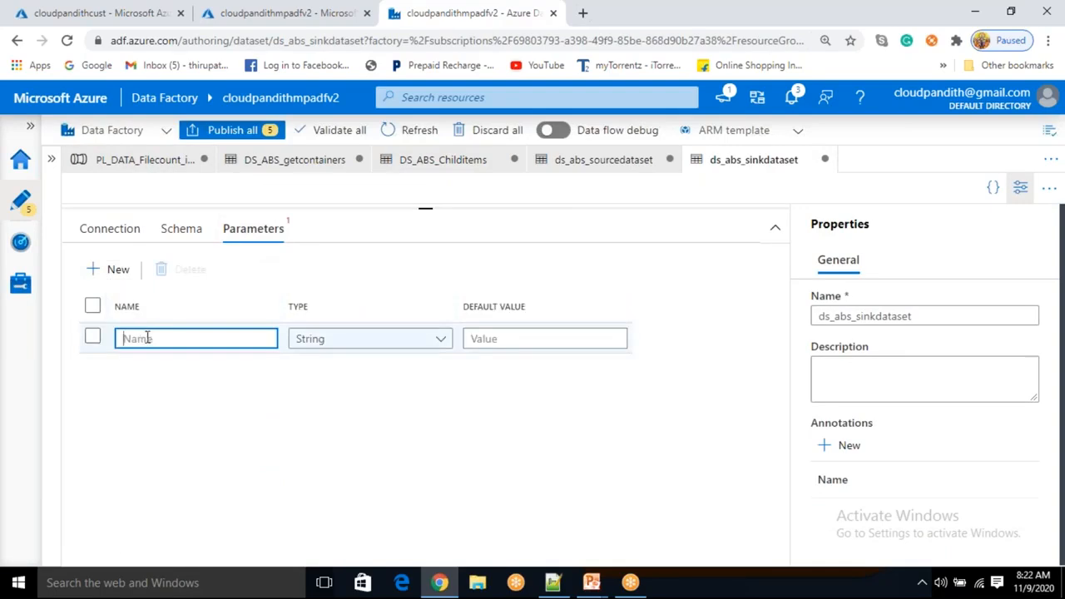
pyautogui.write('sinkcontainer')
pyautogui.click(133, 235)
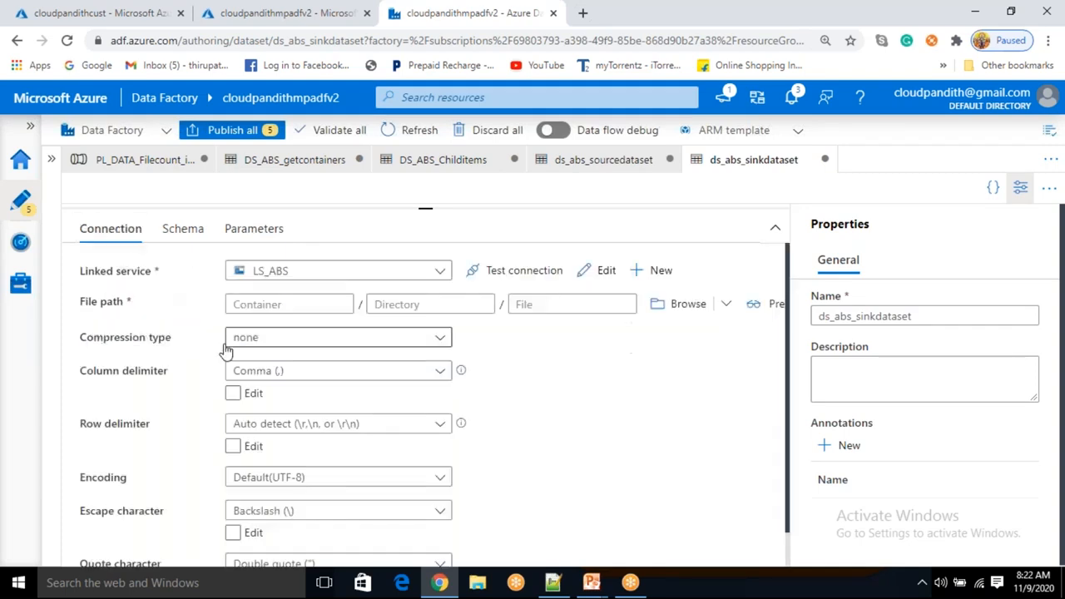
pyautogui.click(279, 306)
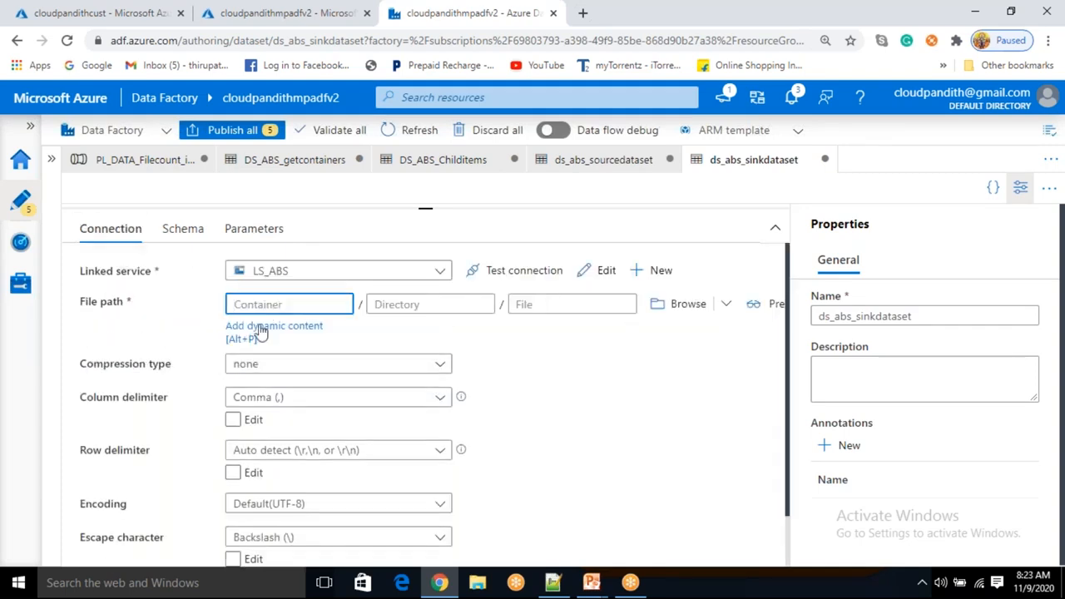
pyautogui.click(260, 328)
pyautogui.scroll(-2, 638, 491)
pyautogui.click(634, 491)
pyautogui.click(580, 543)
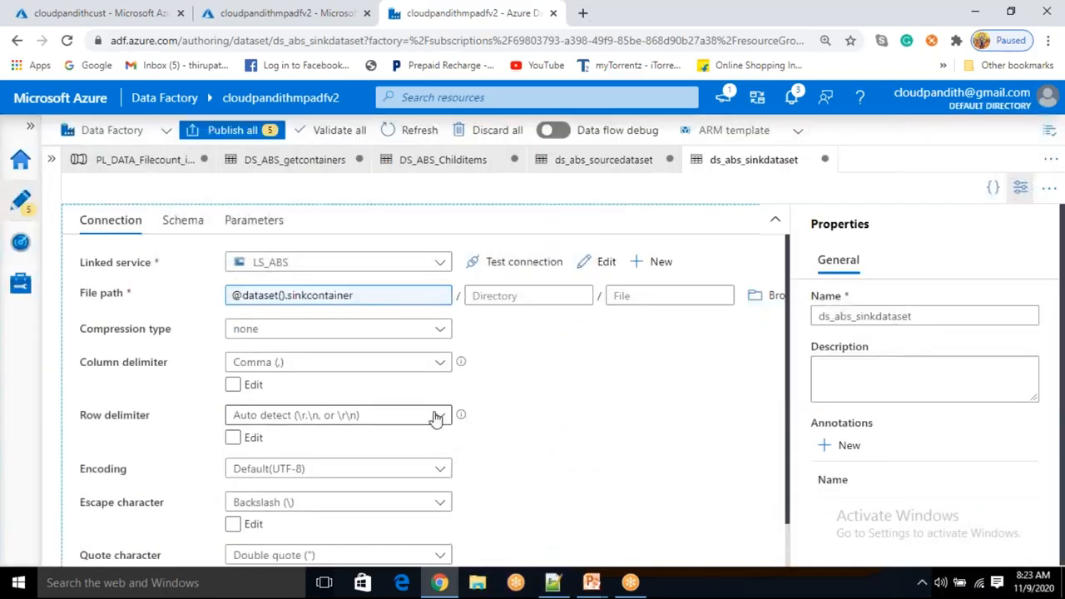
# Step: Return to the pipeline and review the dataset parameters in the sink and source settings of Copy_blob_to_blob
pyautogui.click(172, 169)
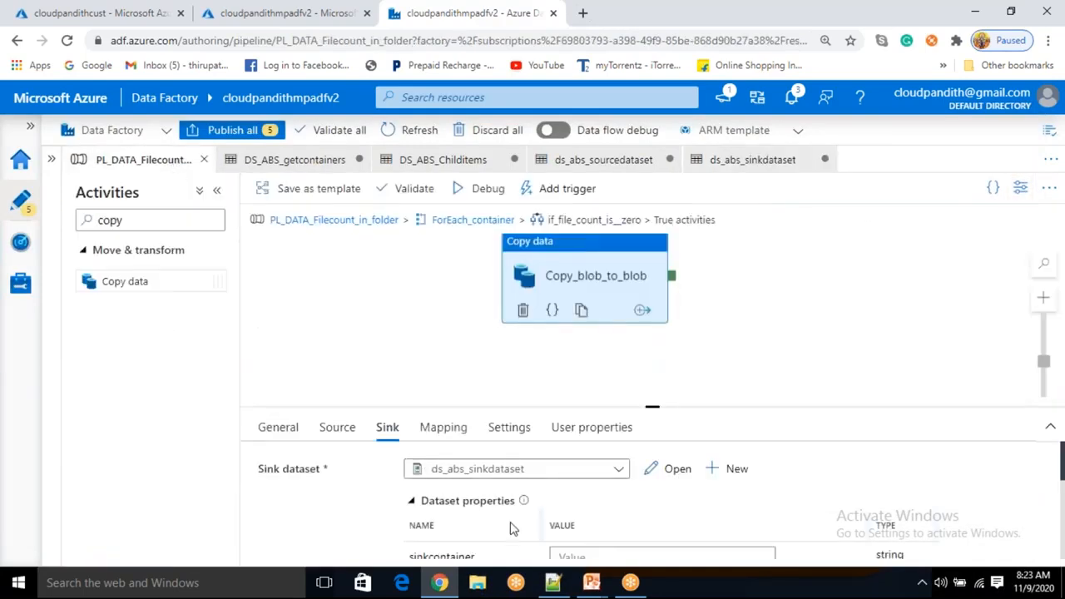
pyautogui.scroll(-3, 511, 527)
pyautogui.scroll(3, 441, 492)
pyautogui.click(349, 439)
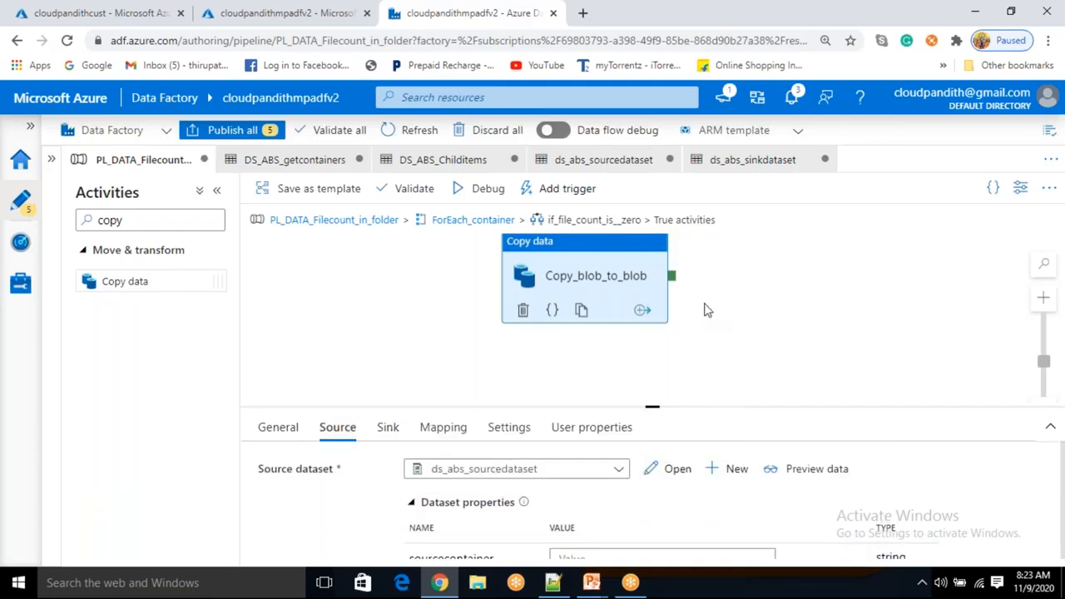
pyautogui.scroll(-1, 582, 399)
pyautogui.scroll(-2, 591, 511)
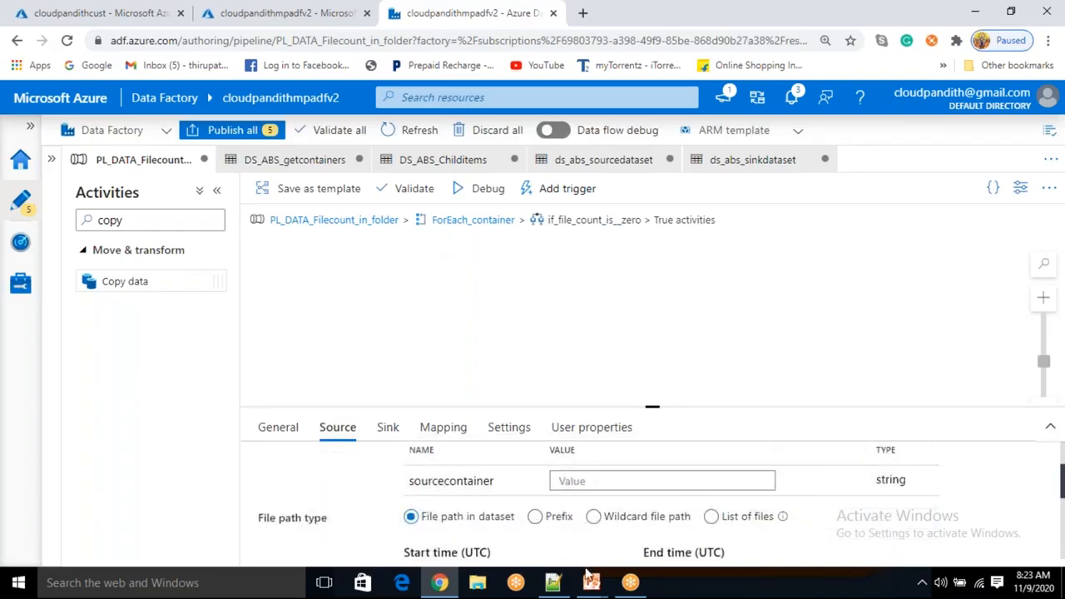
pyautogui.moveTo(592, 581)
pyautogui.click(707, 500)
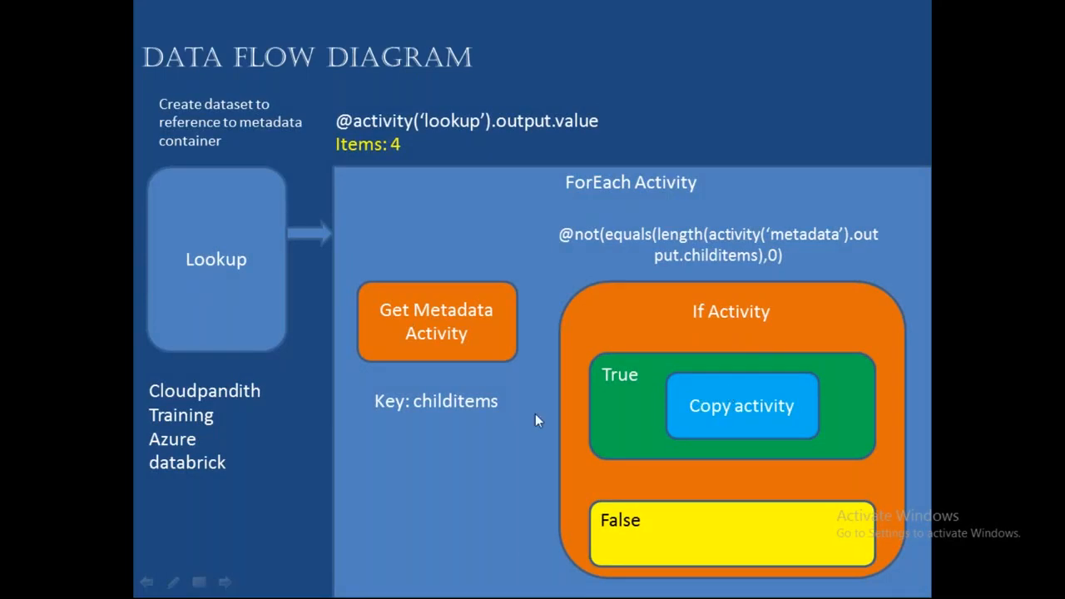
pyautogui.press('super+d')
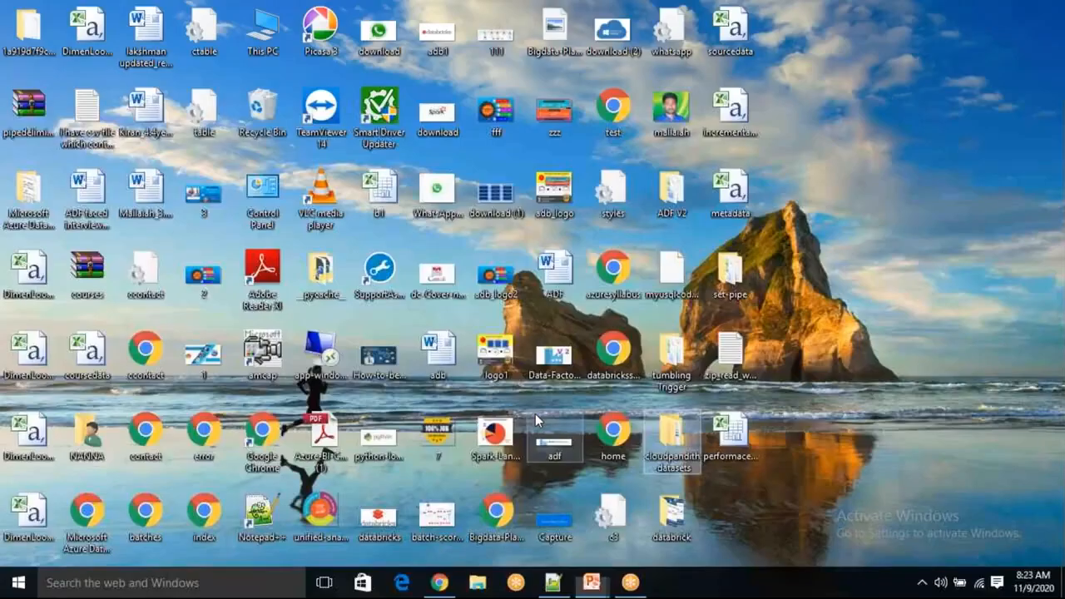
pyautogui.click(565, 591)
pyautogui.click(250, 192)
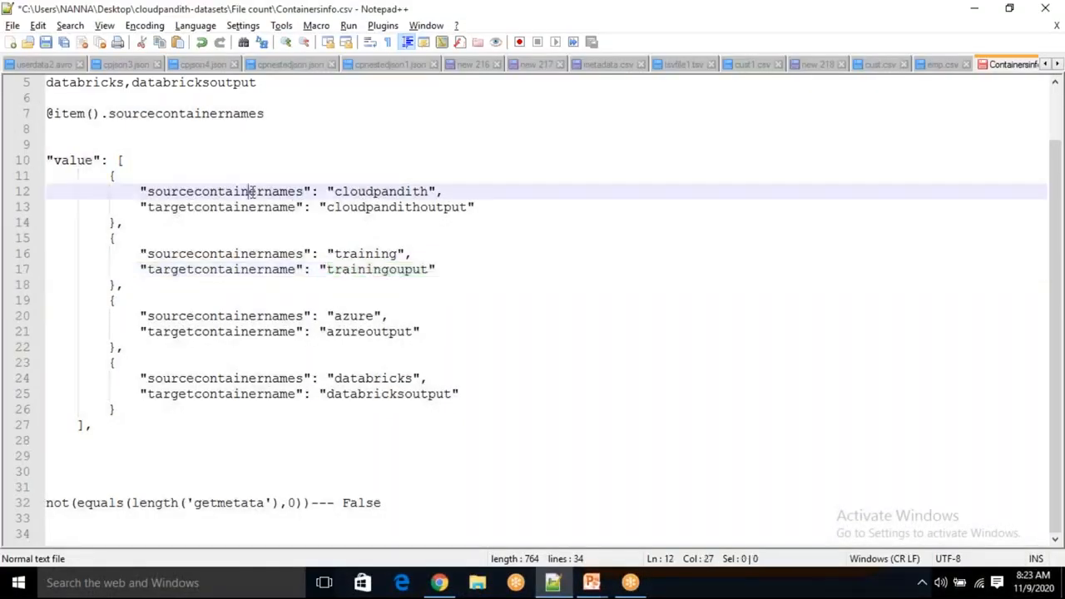
pyautogui.doubleClick(251, 191)
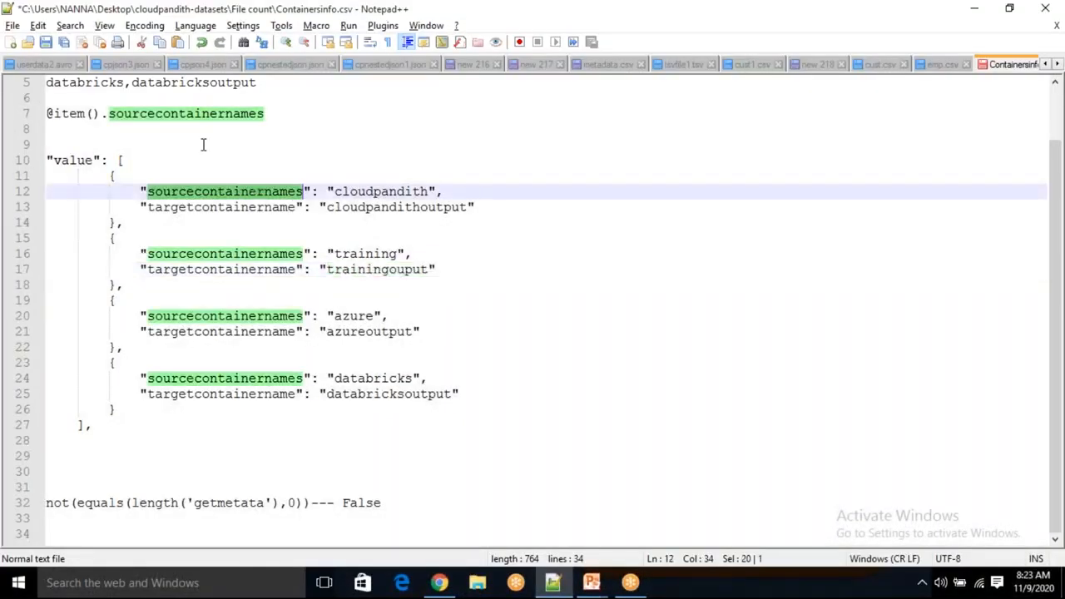
pyautogui.click(273, 113)
pyautogui.doubleClick(273, 113)
pyautogui.moveTo(273, 113); pyautogui.dragTo(33, 127)
pyautogui.hotkey('ctrl', 'c')
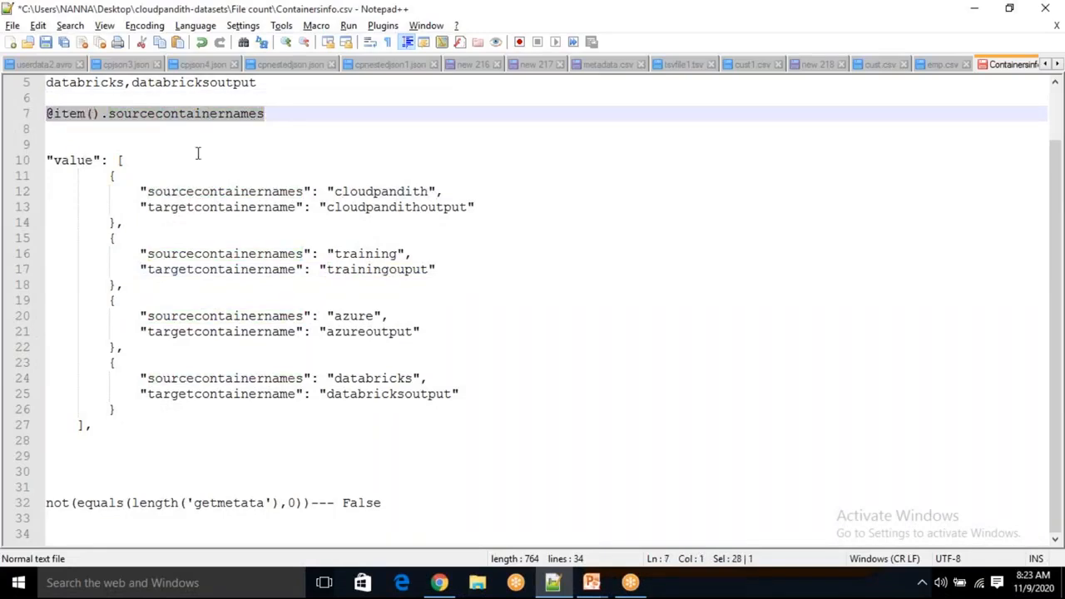
pyautogui.doubleClick(384, 191)
pyautogui.doubleClick(372, 253)
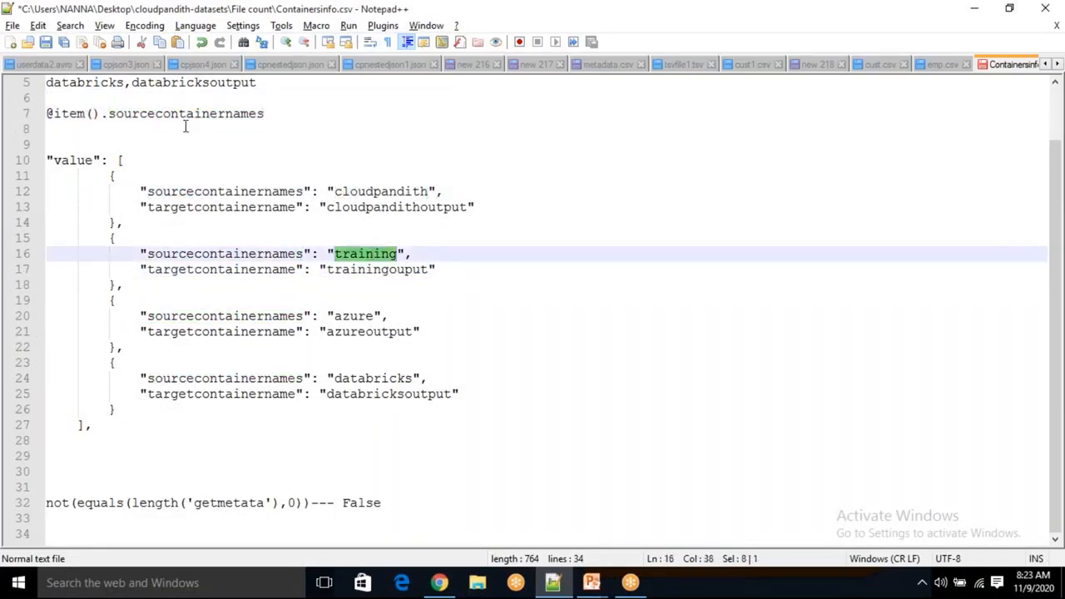
pyautogui.hotkey('alt', 'Tab')
pyautogui.press('super+d')
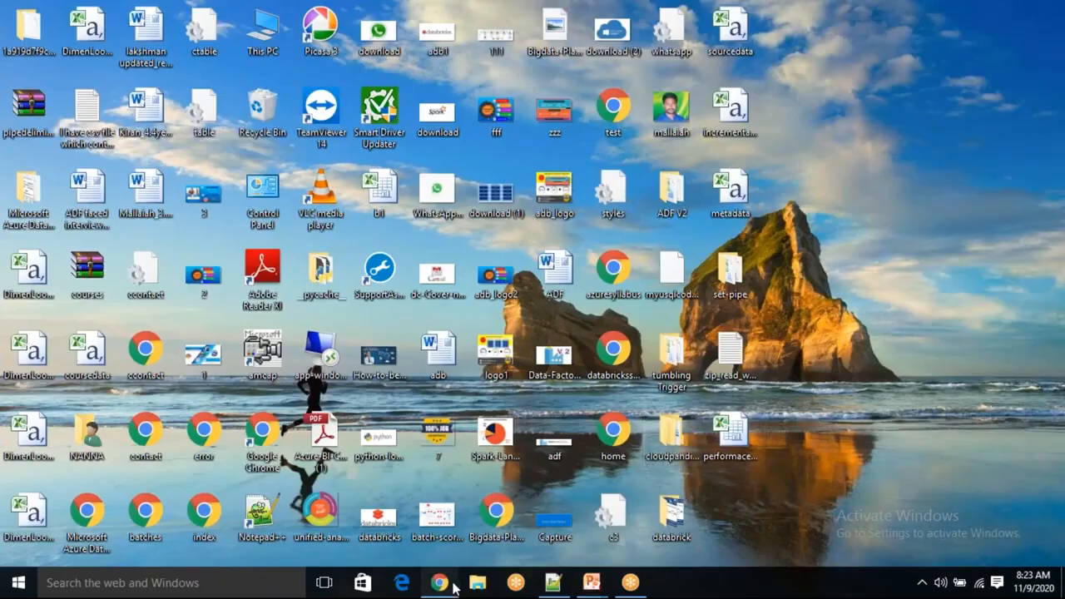
pyautogui.click(449, 585)
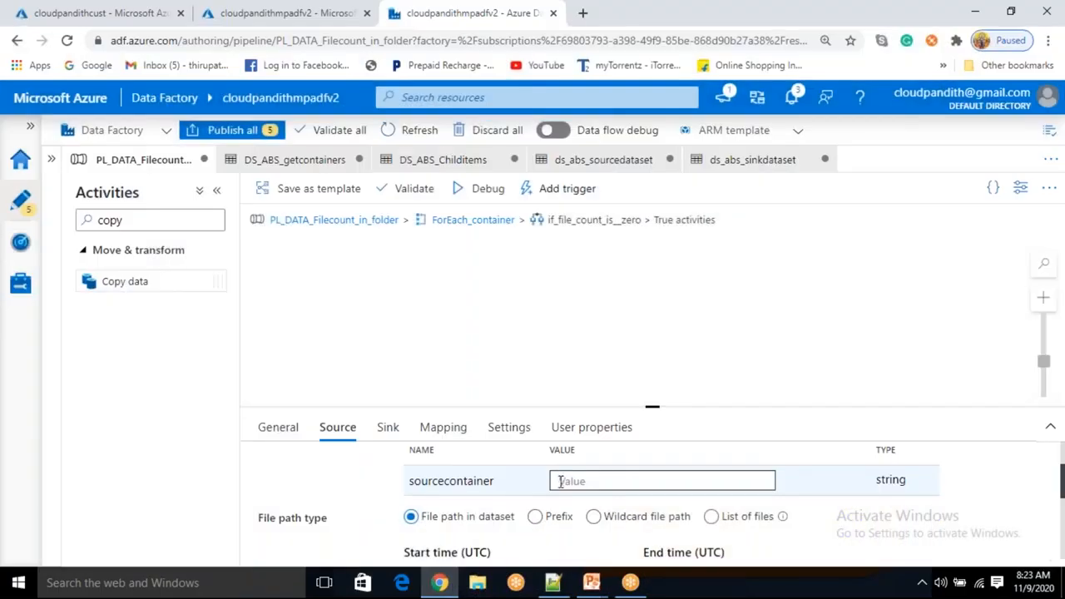
pyautogui.click(560, 482)
pyautogui.hotkey('ctrl', 'v')
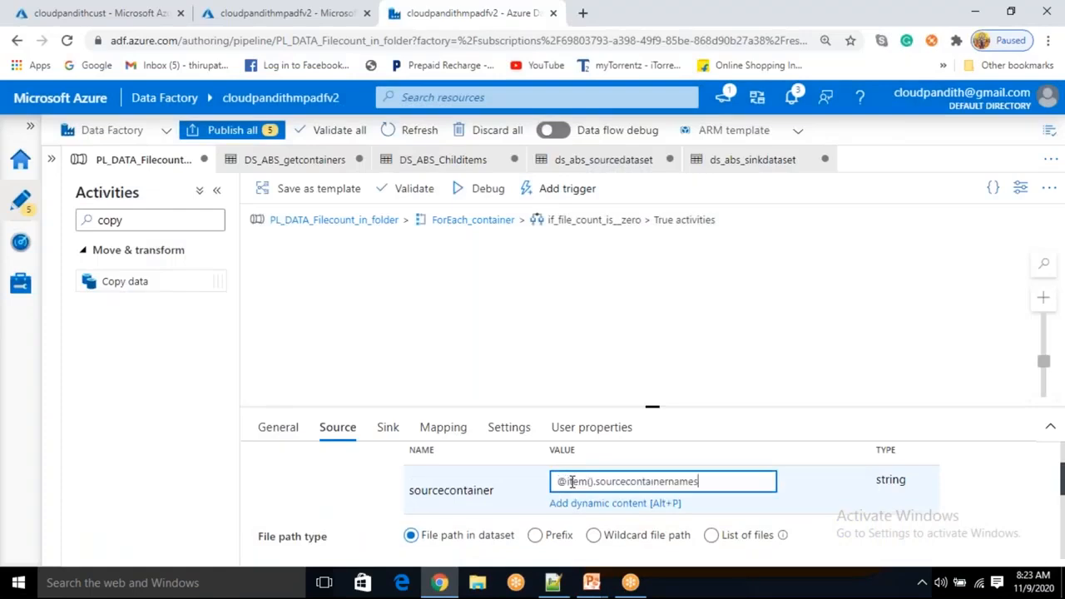
pyautogui.click(389, 429)
pyautogui.scroll(-2, 487, 502)
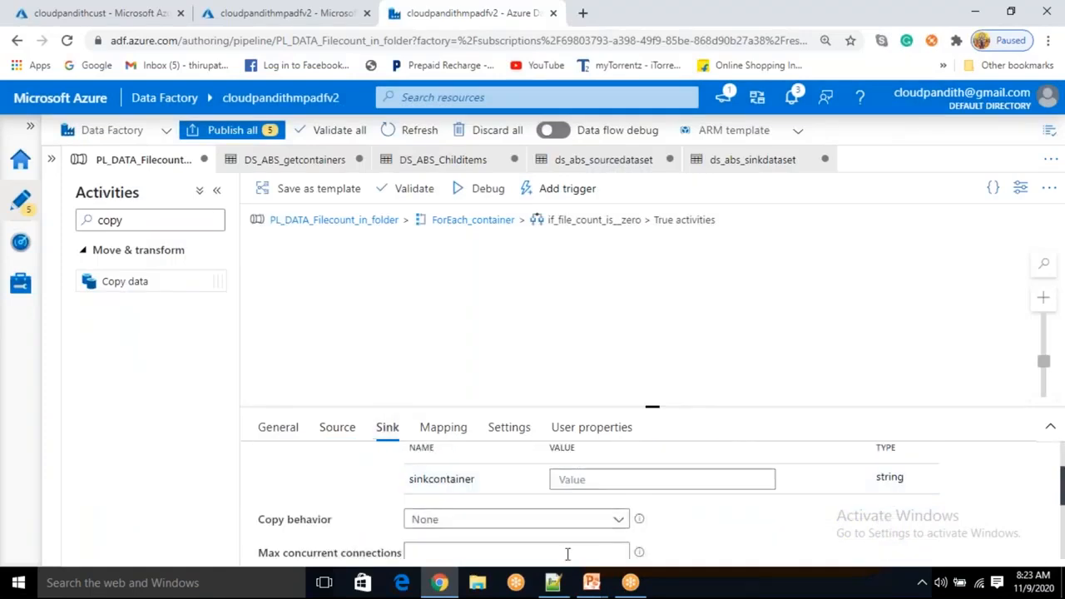
pyautogui.click(552, 582)
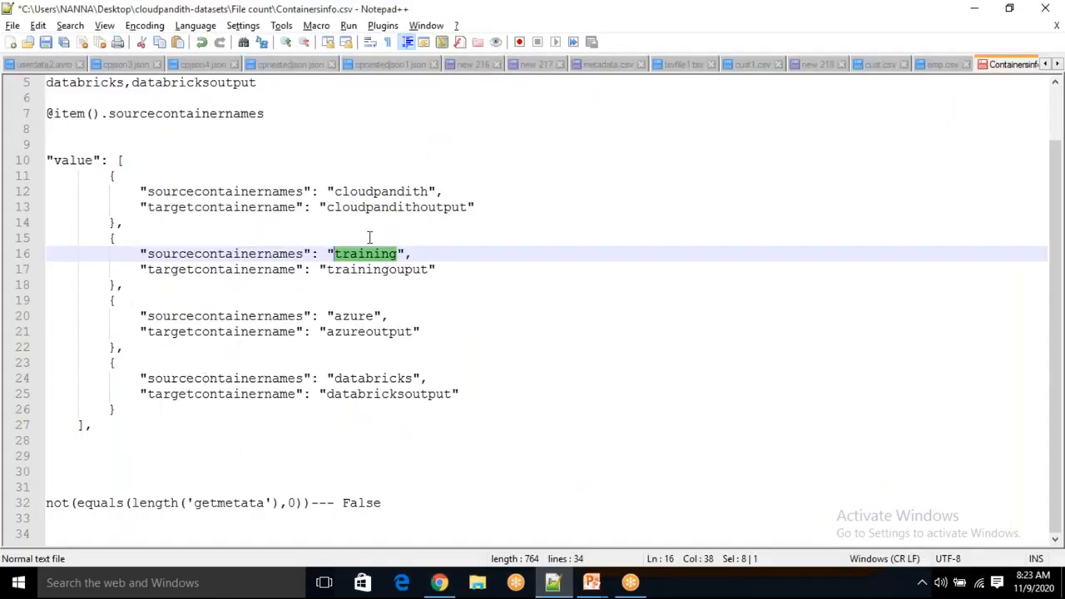
pyautogui.moveTo(109, 113); pyautogui.dragTo(277, 113)
pyautogui.press('BackSpace')
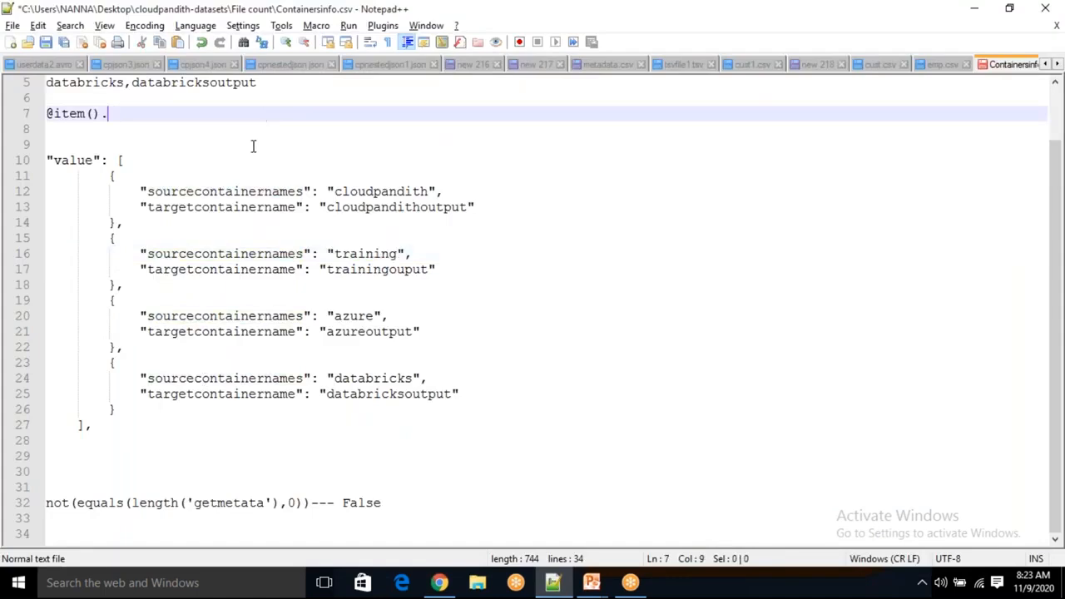
pyautogui.doubleClick(236, 207)
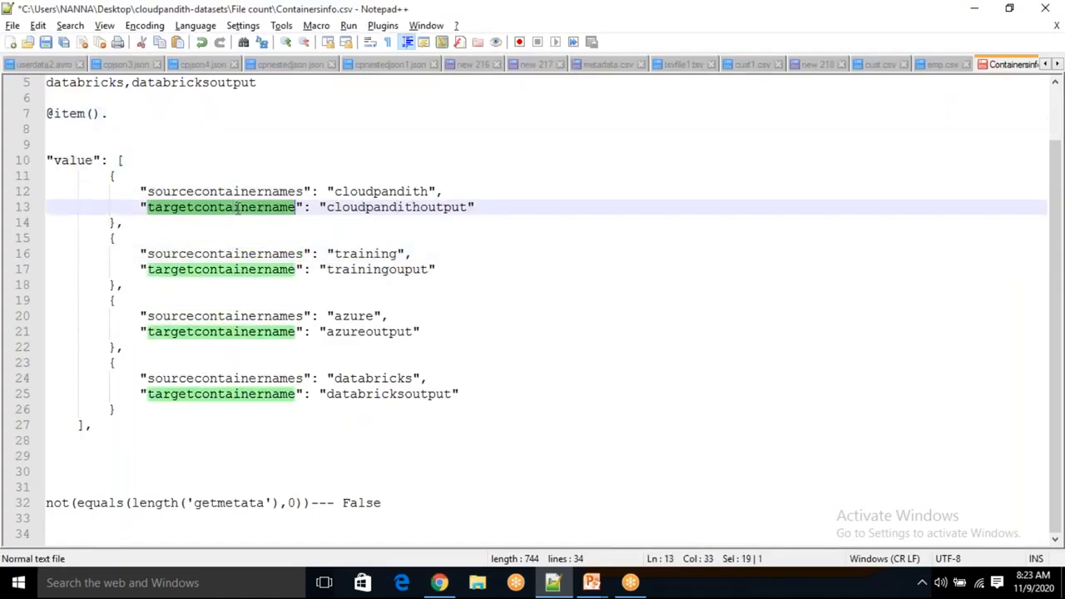
pyautogui.doubleClick(246, 269)
pyautogui.hotkey('ctrl', 'c')
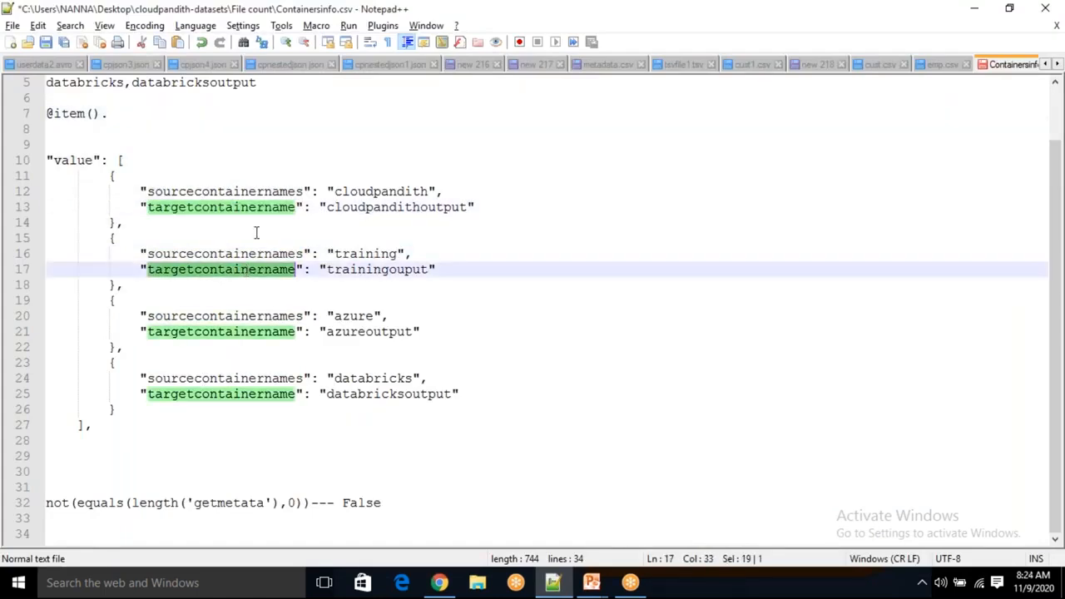
pyautogui.click(129, 114)
pyautogui.hotkey('ctrl', 'v')
pyautogui.moveTo(258, 113); pyautogui.dragTo(38, 118)
pyautogui.hotkey('alt', 'Tab')
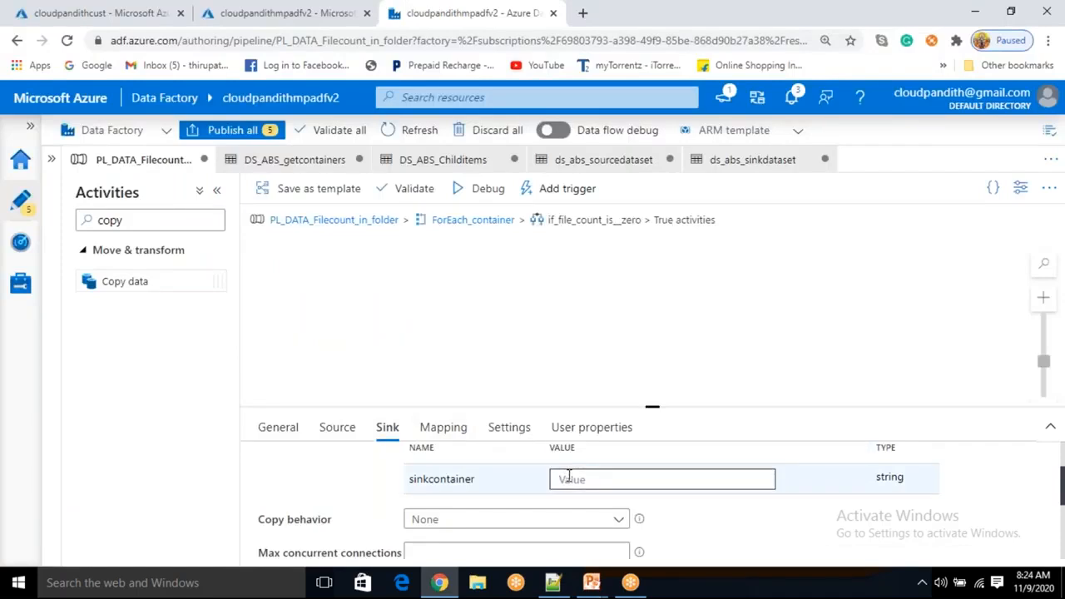
pyautogui.click(569, 479)
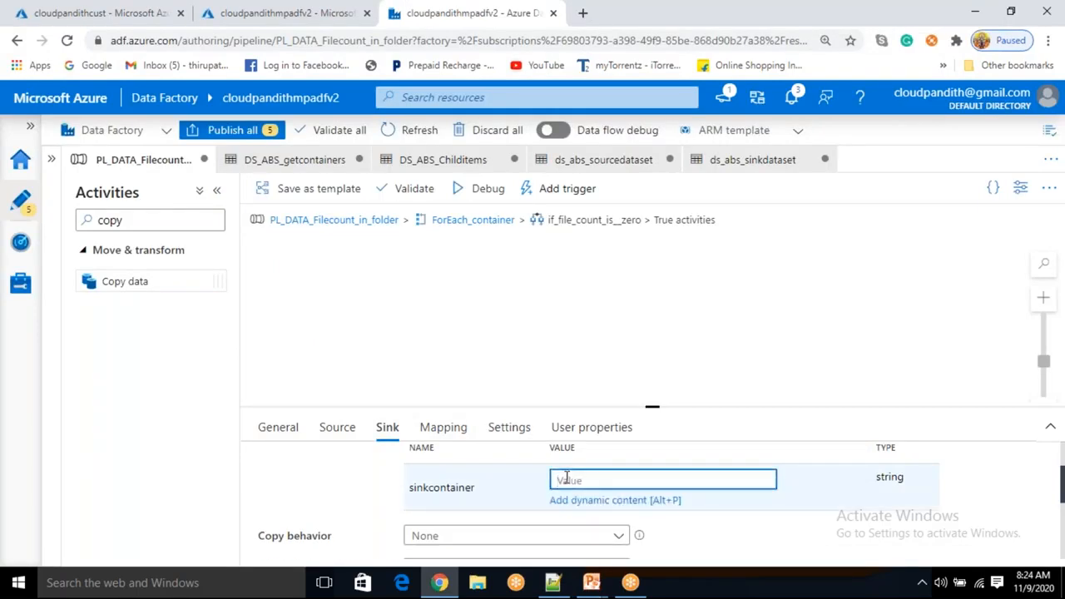
pyautogui.write('@item().targetcontainername')
pyautogui.click(313, 403)
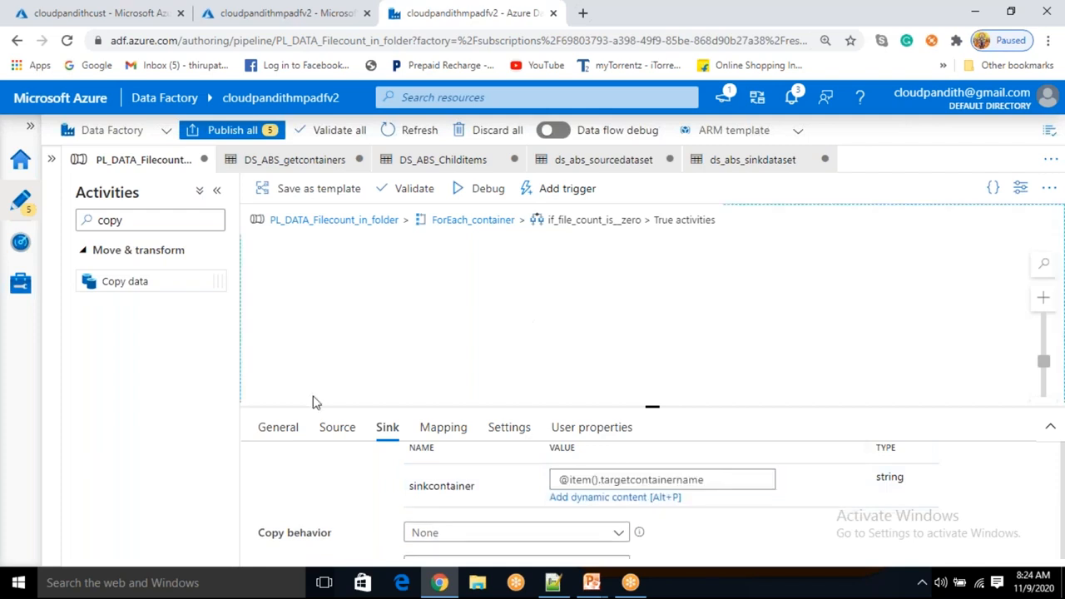
# Step: Go up to ForEach_container, reopen the True activities of if_file_count_is__zero and auto-align the canvas
pyautogui.click(473, 219)
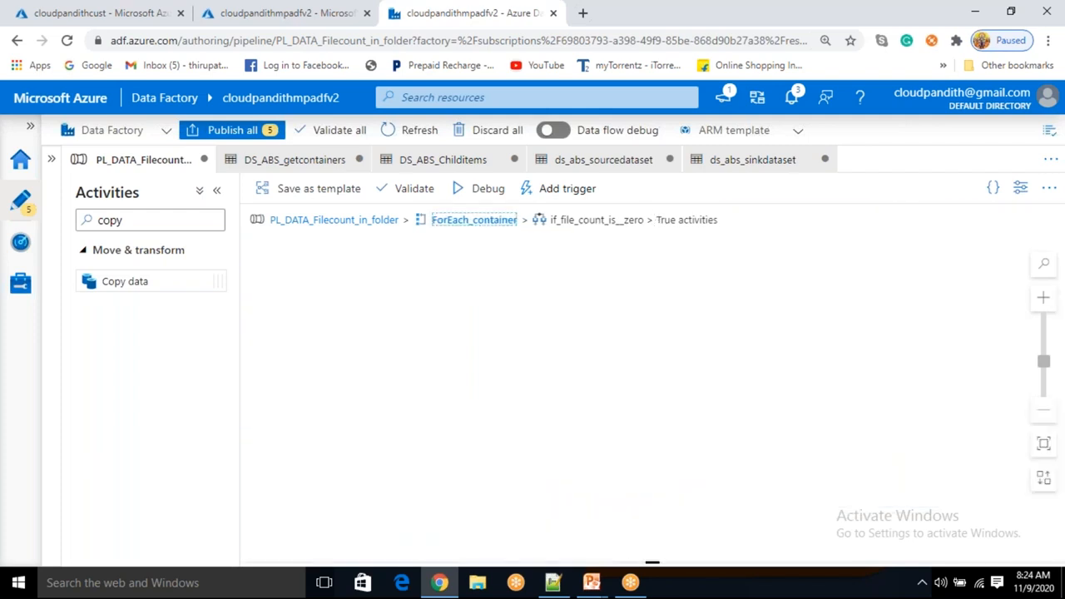
pyautogui.click(807, 275)
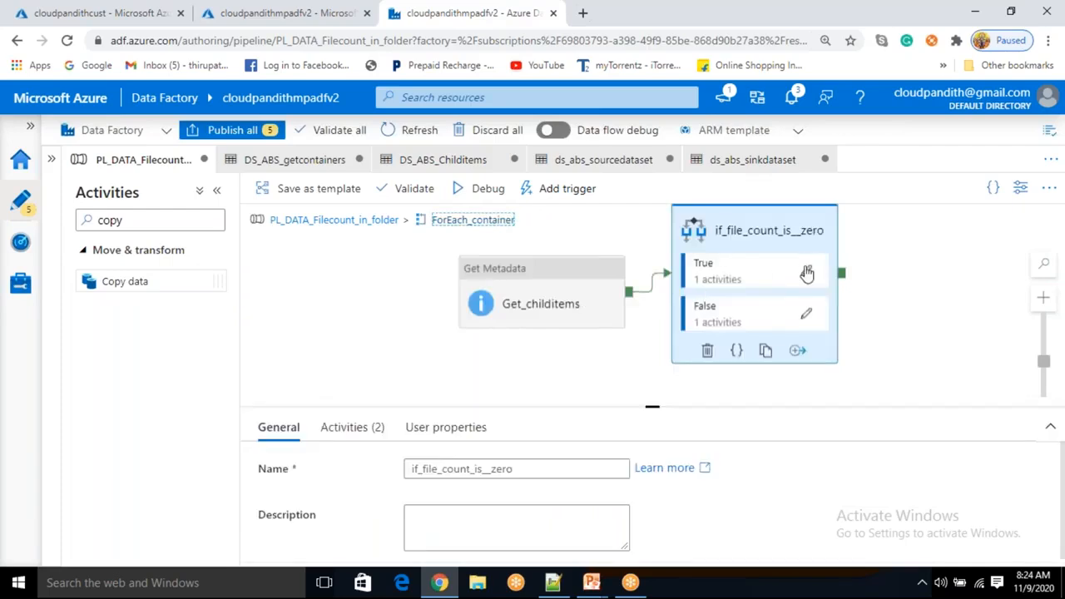
pyautogui.click(807, 273)
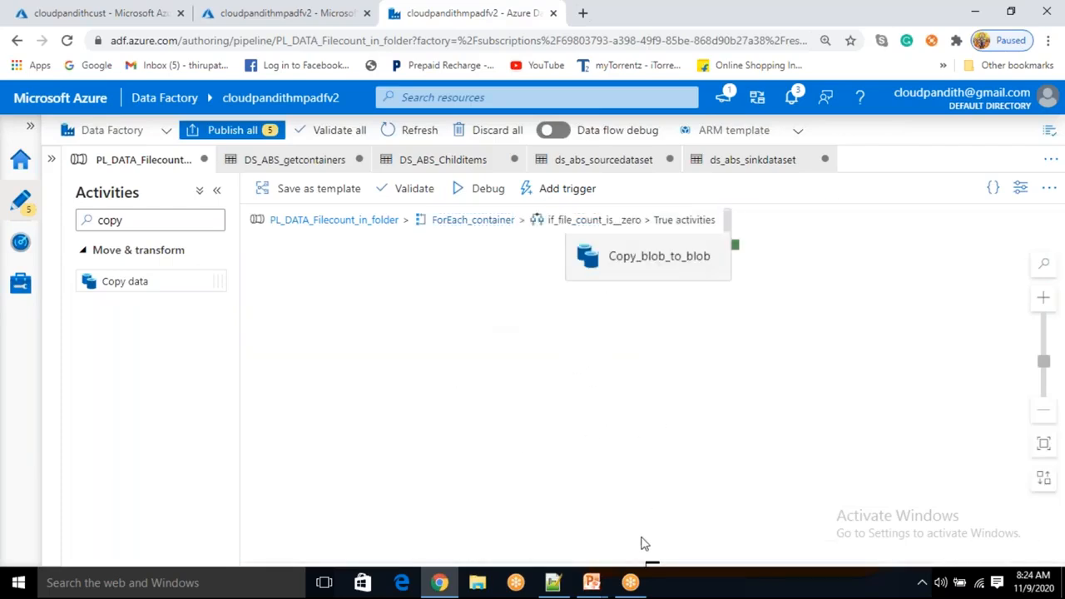
pyautogui.click(648, 410)
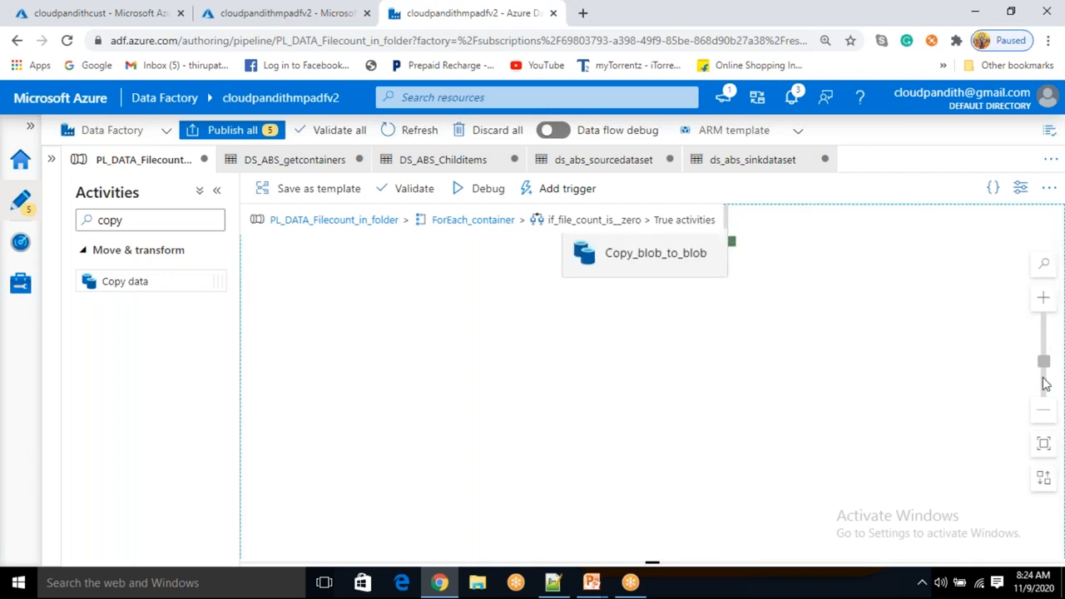
pyautogui.moveTo(1043, 360)
pyautogui.mouseDown()
pyautogui.moveTo(1044, 387)
pyautogui.moveTo(1044, 348)
pyautogui.moveTo(1042, 370)
pyautogui.mouseUp()
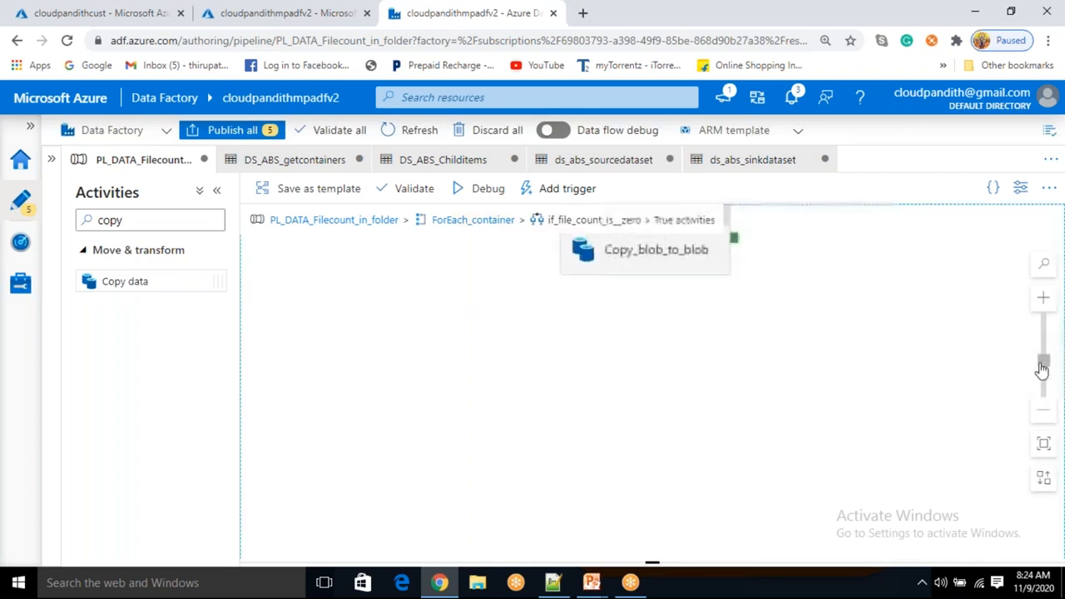
pyautogui.click(1045, 480)
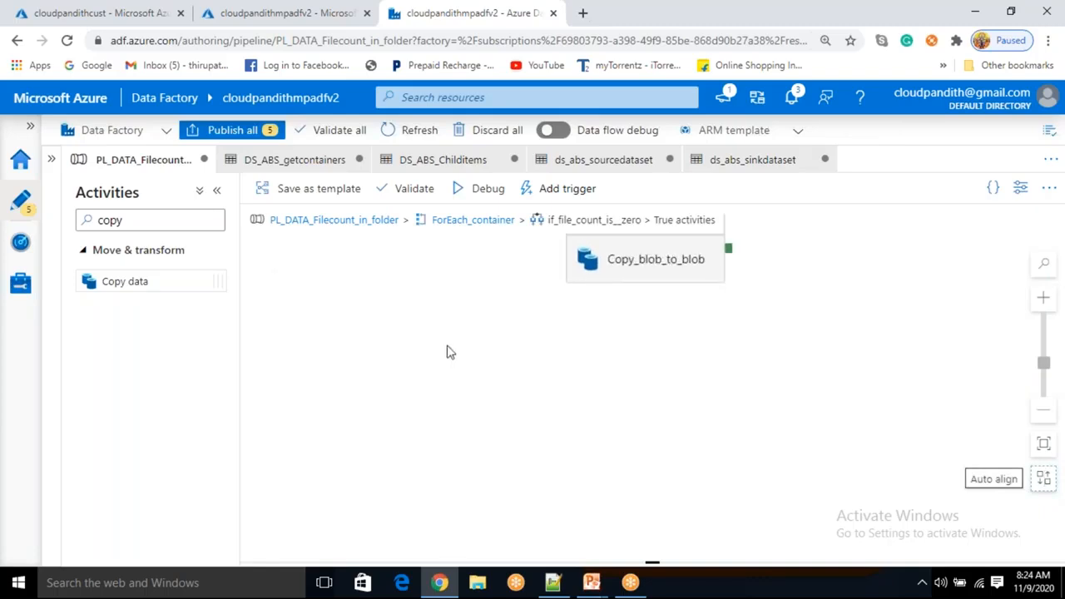
# Step: Reopen the True activities of if_file_count_is__zero by way of ForEach_container and select the Copy_blob_to_blob activity
pyautogui.scroll(-1, 450, 352)
pyautogui.scroll(2, 207, 365)
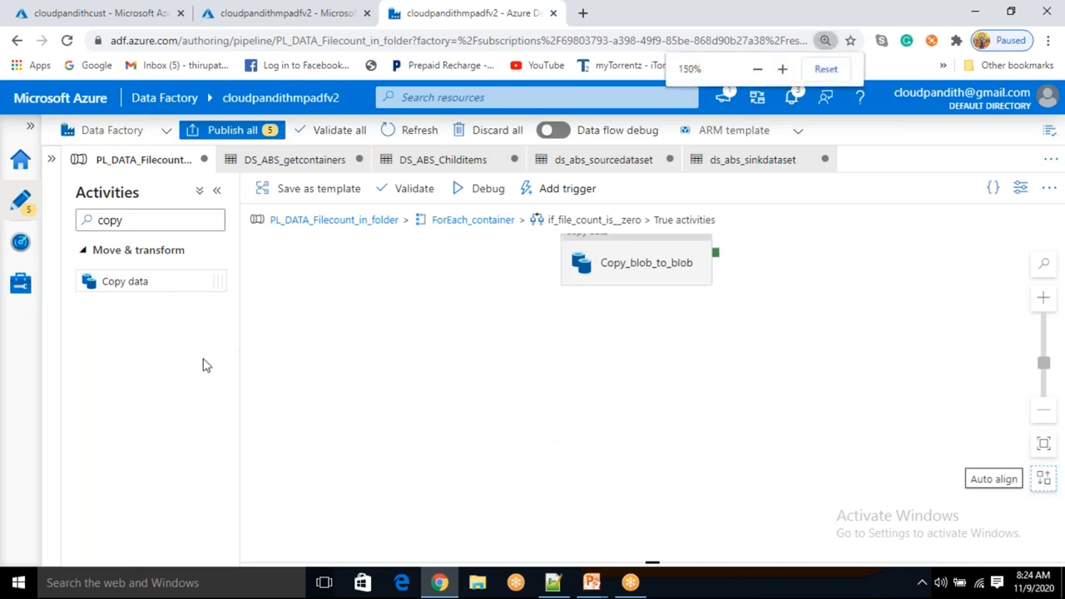
pyautogui.scroll(-3, 205, 360)
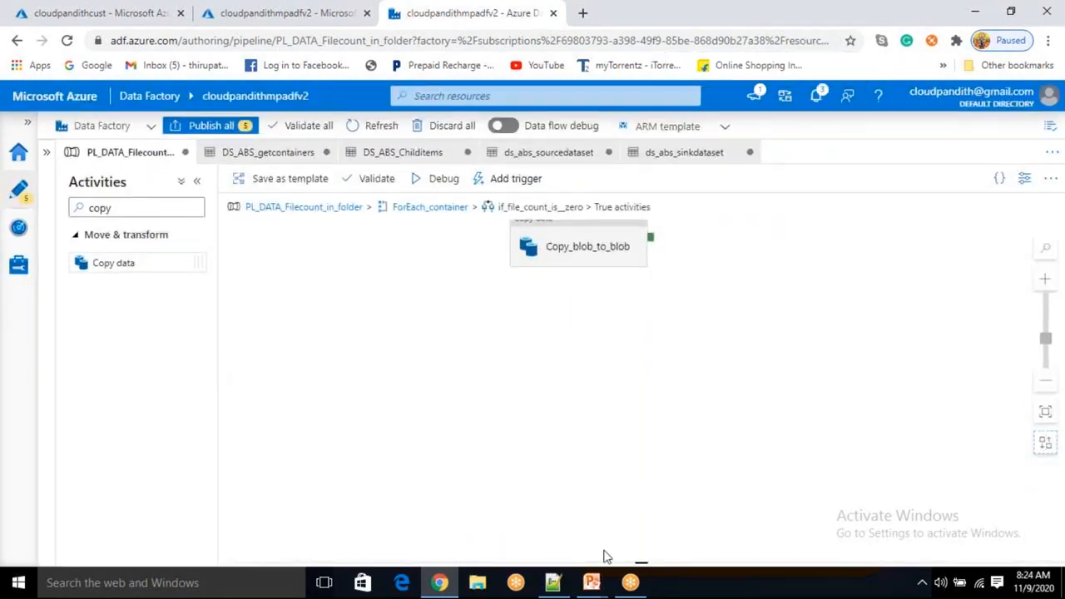
pyautogui.click(639, 441)
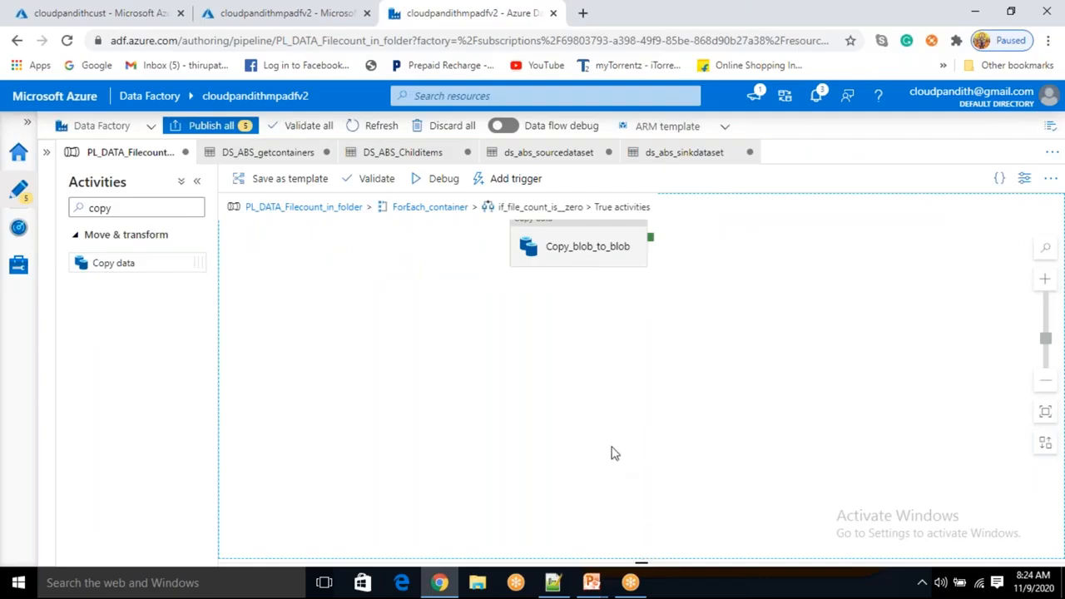
pyautogui.click(453, 210)
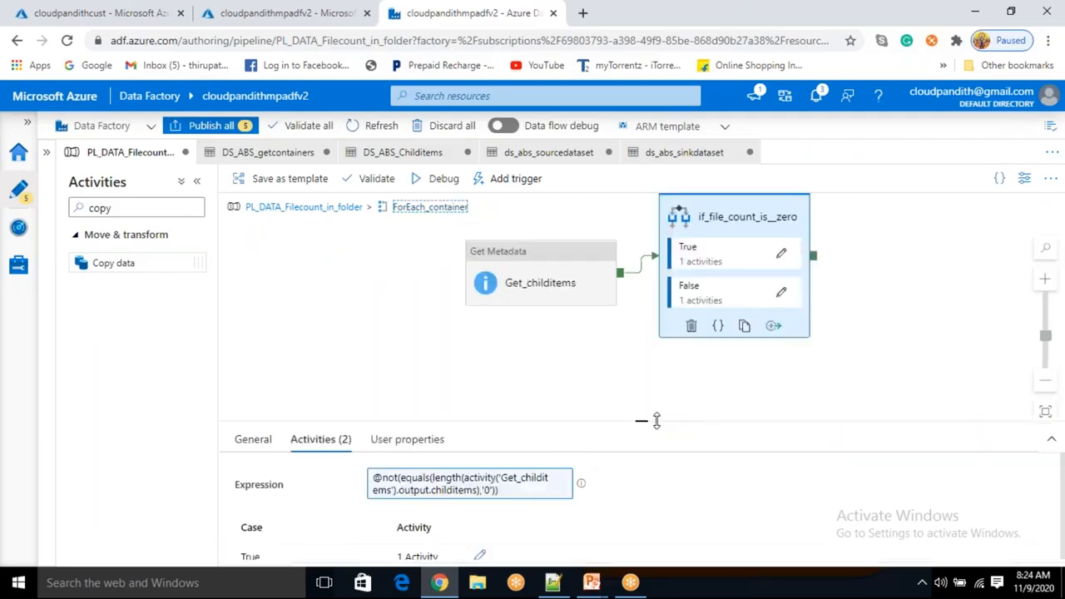
pyautogui.moveTo(643, 431); pyautogui.dragTo(638, 359)
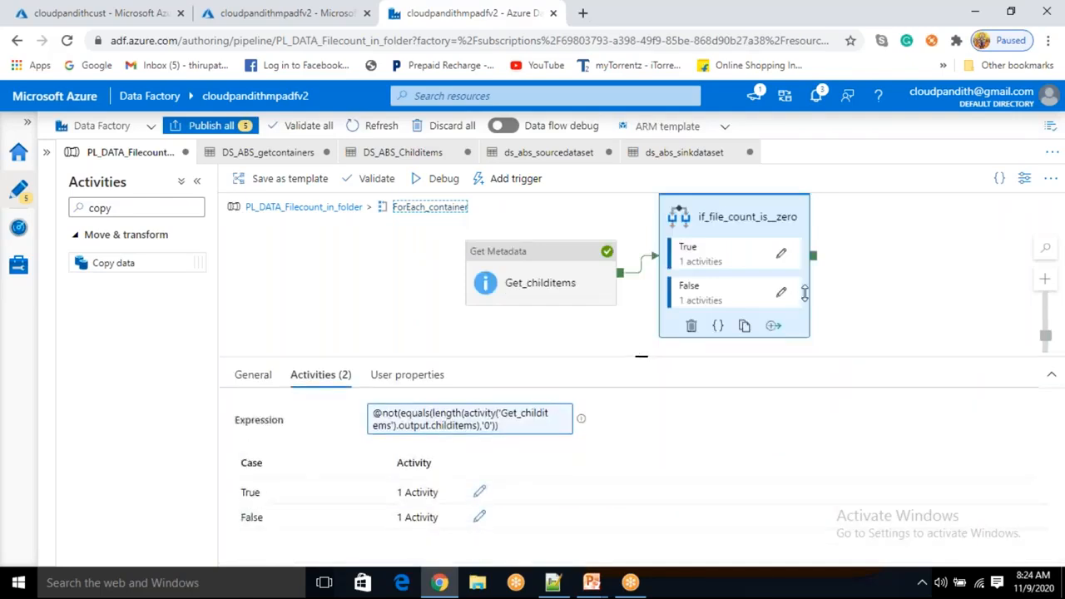
pyautogui.click(780, 253)
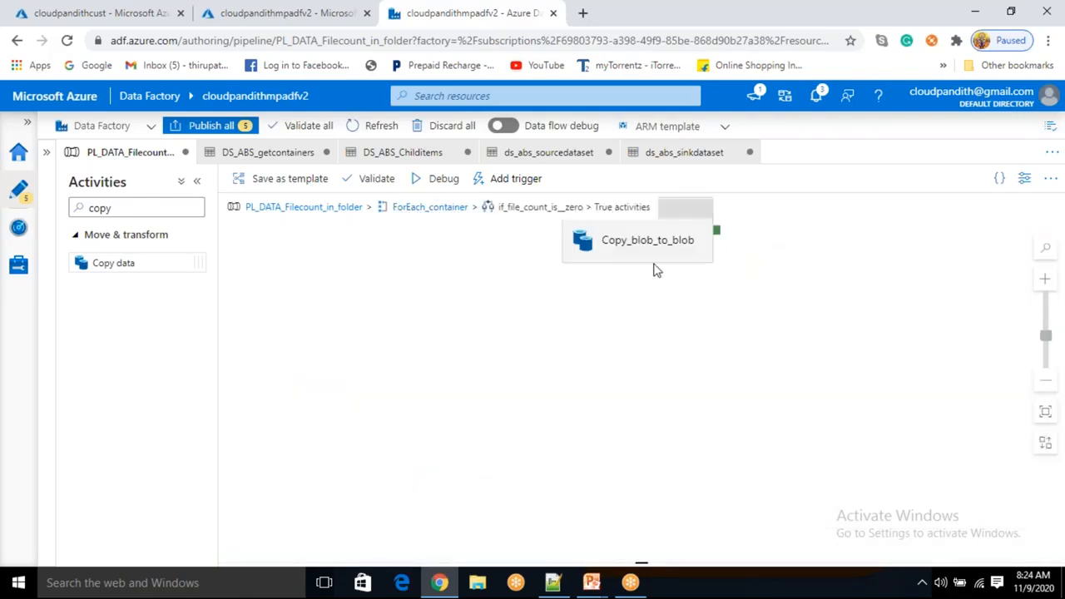
pyautogui.click(676, 226)
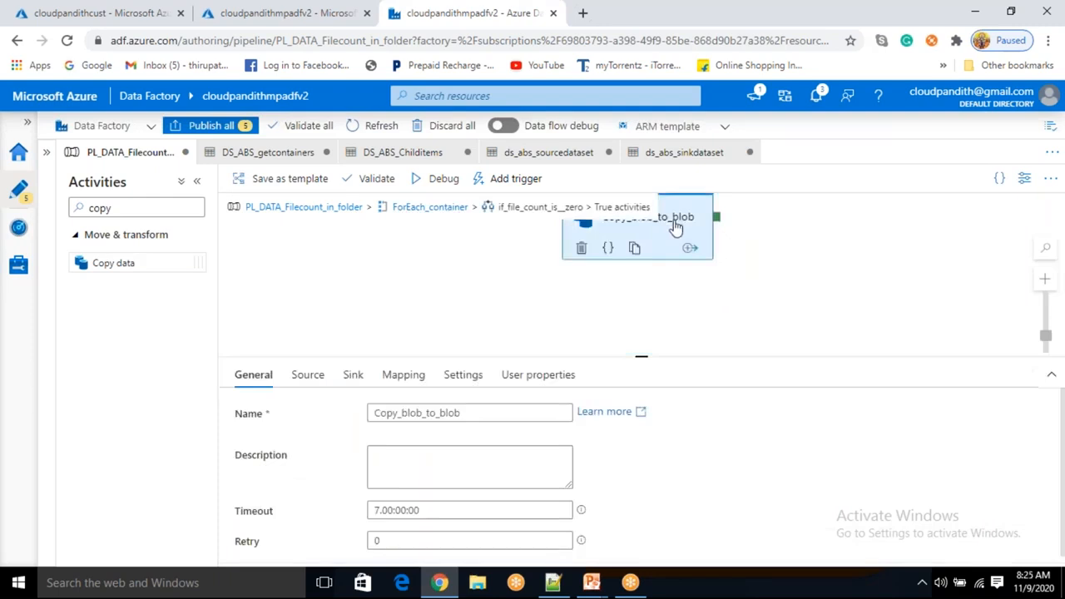
pyautogui.moveTo(687, 225); pyautogui.dragTo(689, 271)
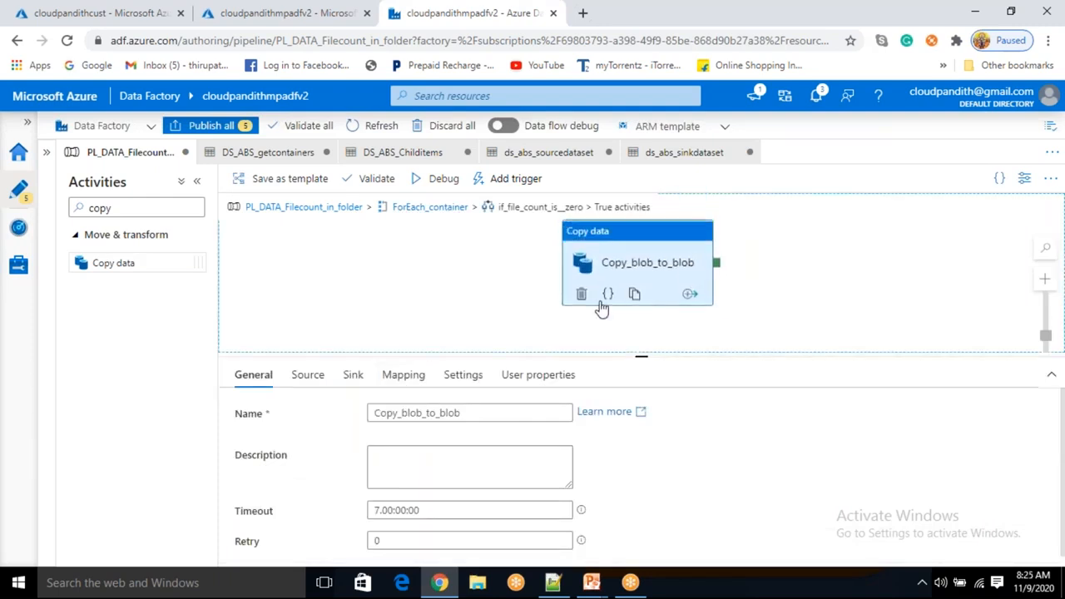
# Step: Set the file path type of Copy_blob_to_blob's source to Wildcard file path, with * as the wildcard file name
pyautogui.click(315, 379)
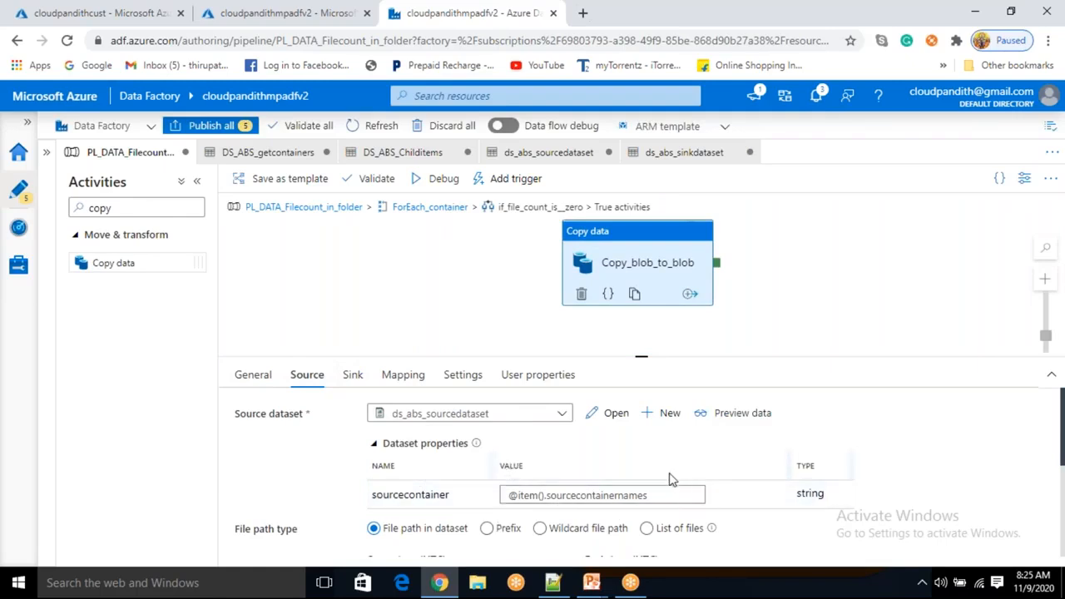
pyautogui.scroll(-5, 666, 483)
pyautogui.scroll(2, 541, 444)
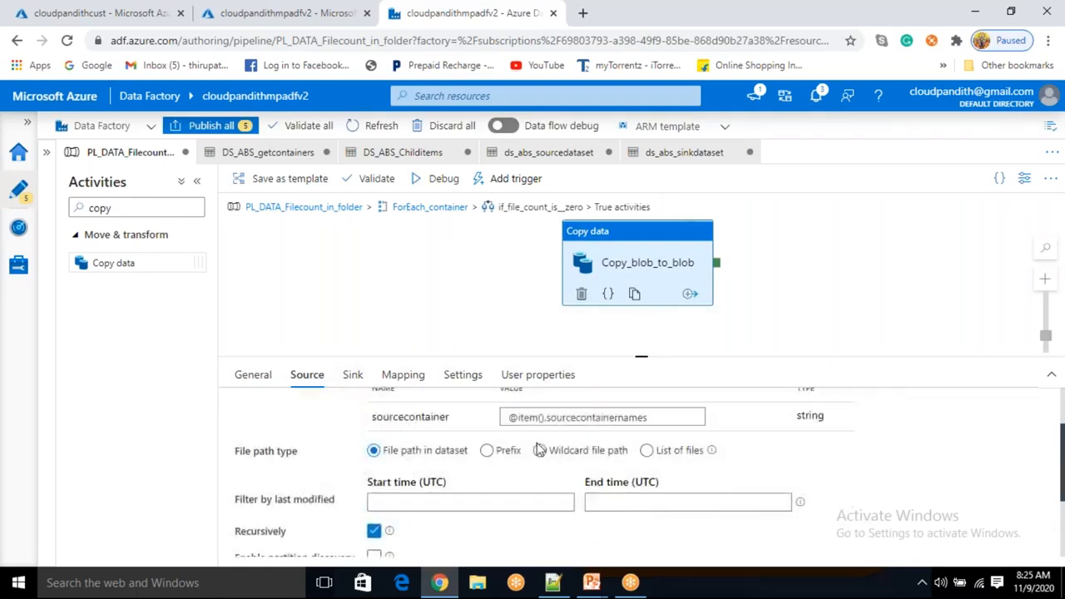
pyautogui.click(540, 451)
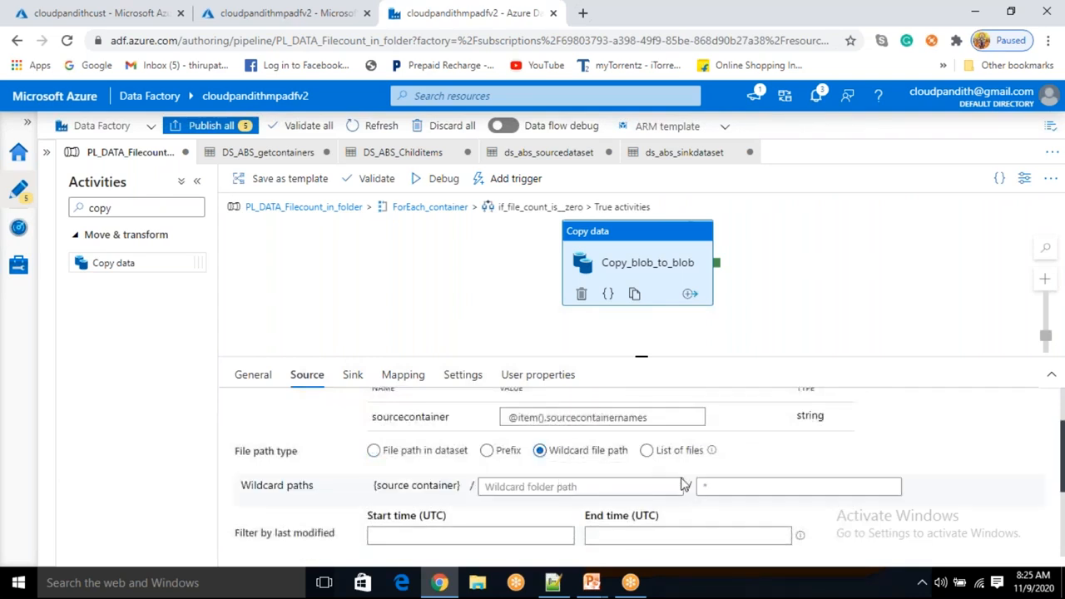
pyautogui.click(712, 486)
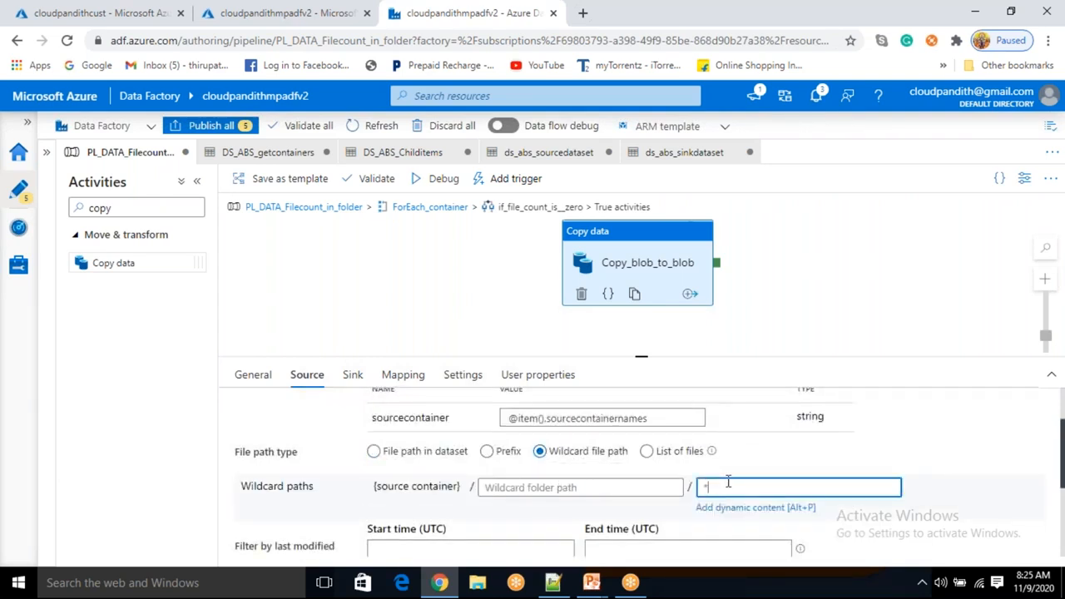
pyautogui.write('*.csv')
pyautogui.write('json')
pyautogui.press('BackSpace')
pyautogui.press('BackSpace')
pyautogui.press('BackSpace')
pyautogui.press('BackSpace')
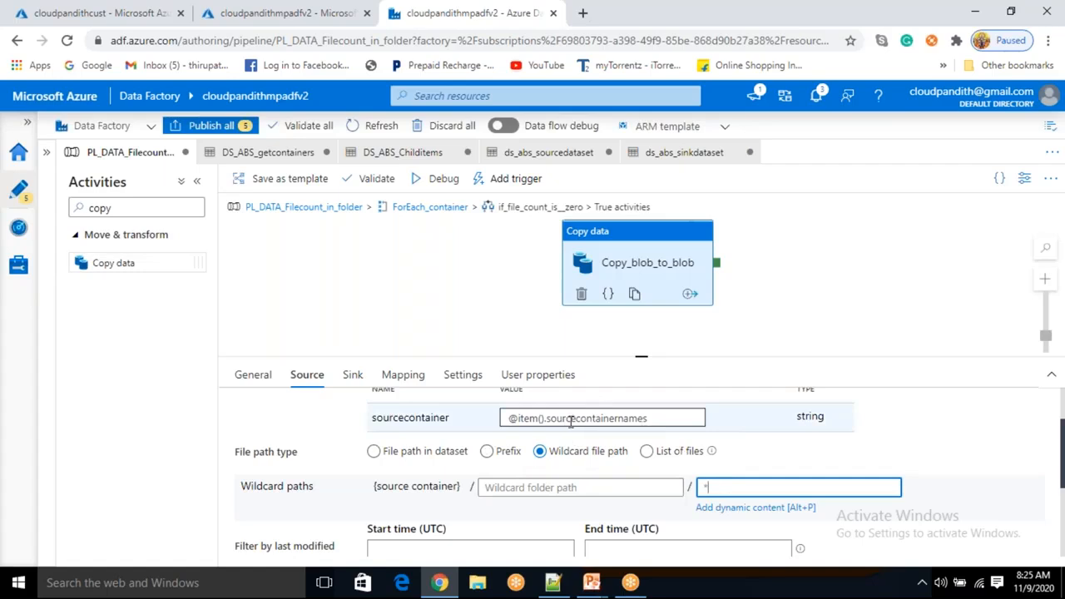
# Step: Review the copy activity's remaining source options, its sink dataset settings and its source dataset settings
pyautogui.scroll(-1, 404, 494)
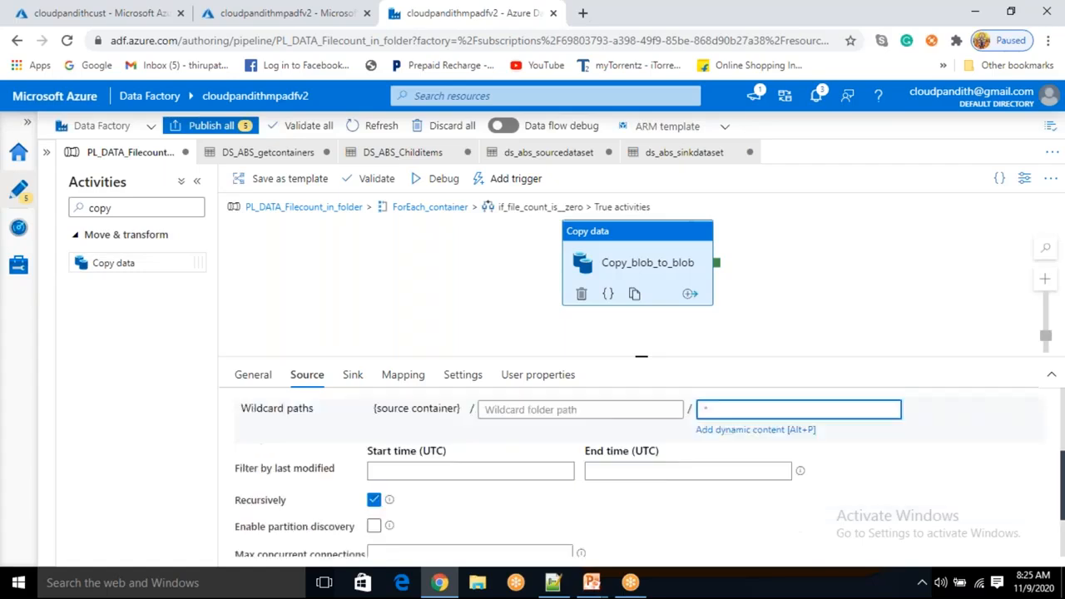
pyautogui.scroll(2, 400, 491)
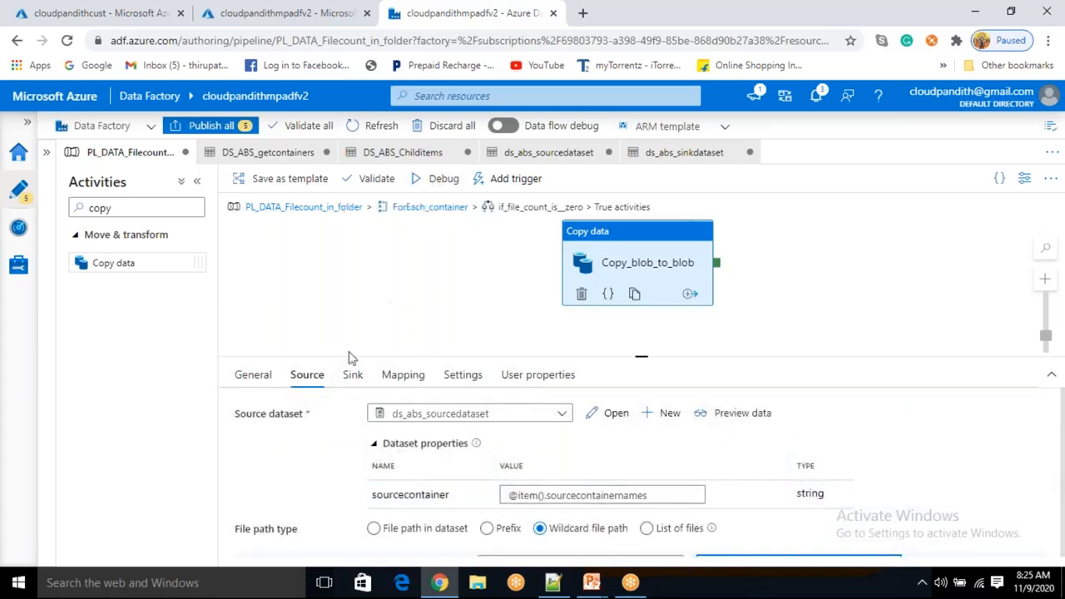
pyautogui.click(350, 380)
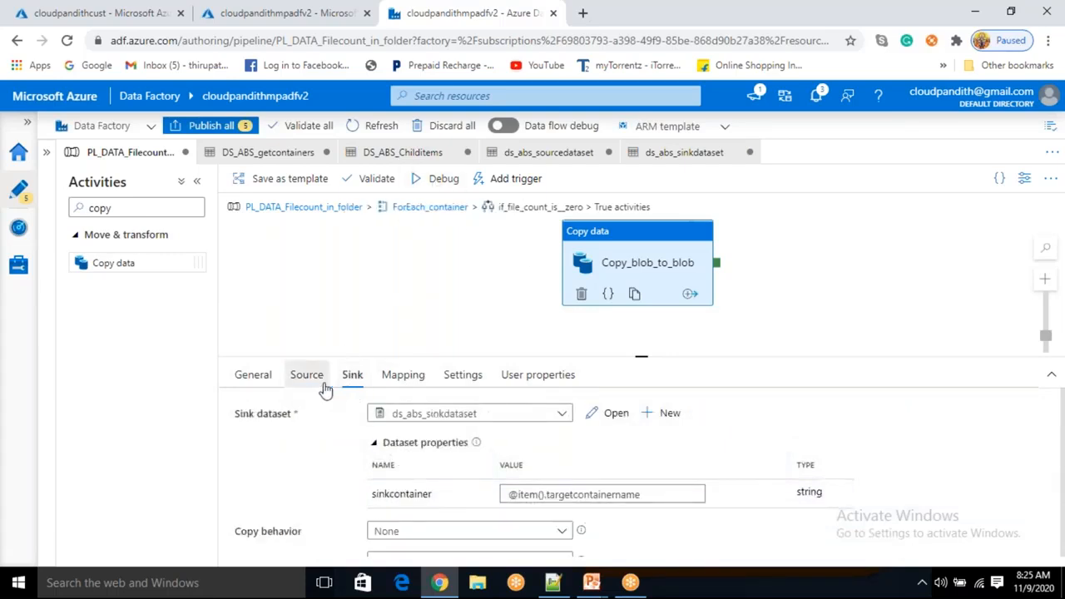
pyautogui.click(323, 388)
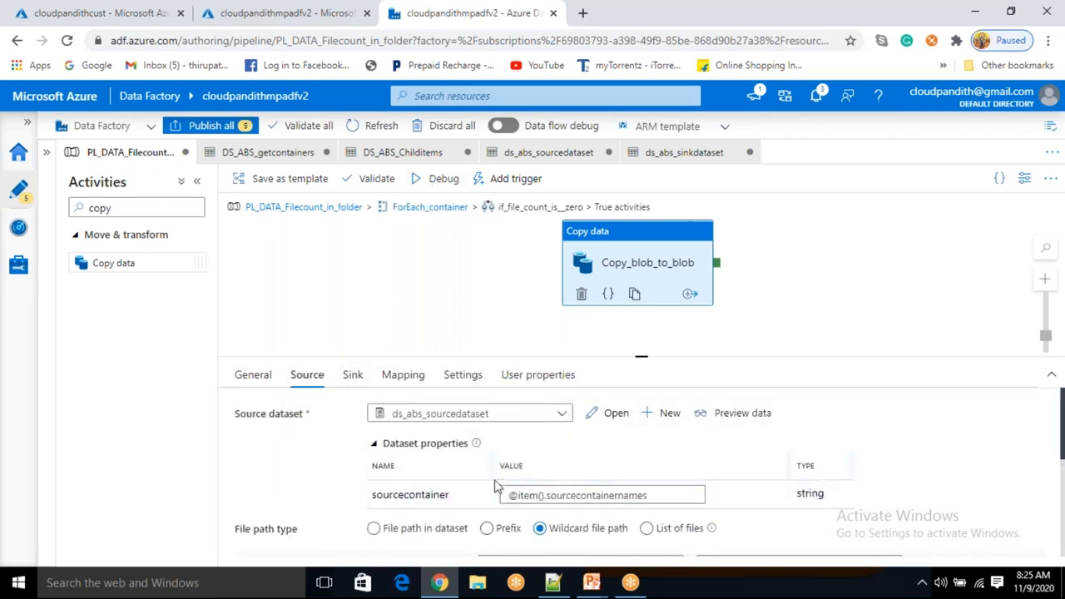
# Step: Switch to Notepad++ and compare the source and target container names of the cloudpandith and training entries in Containersinfo.csv
pyautogui.click(552, 582)
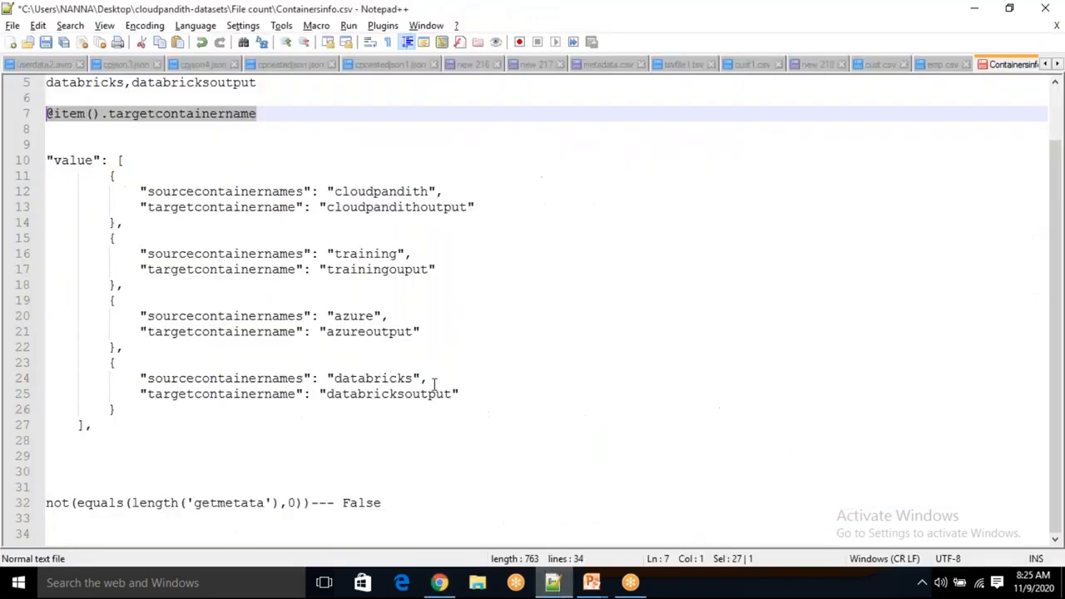
pyautogui.doubleClick(372, 192)
pyautogui.click(375, 253)
pyautogui.doubleClick(375, 254)
pyautogui.doubleClick(396, 208)
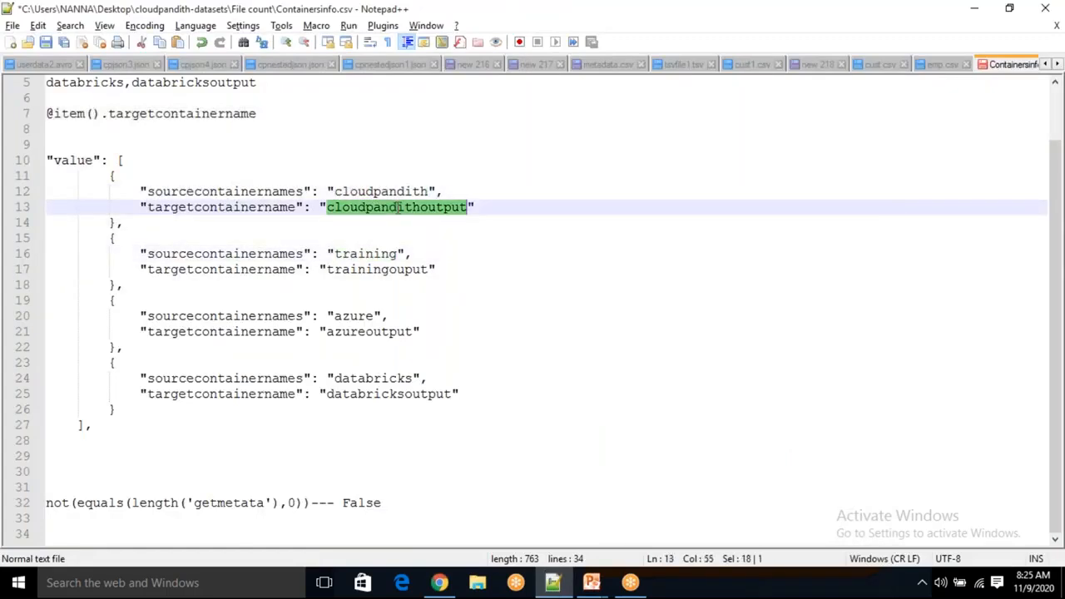
pyautogui.doubleClick(398, 192)
pyautogui.doubleClick(403, 204)
pyautogui.doubleClick(405, 192)
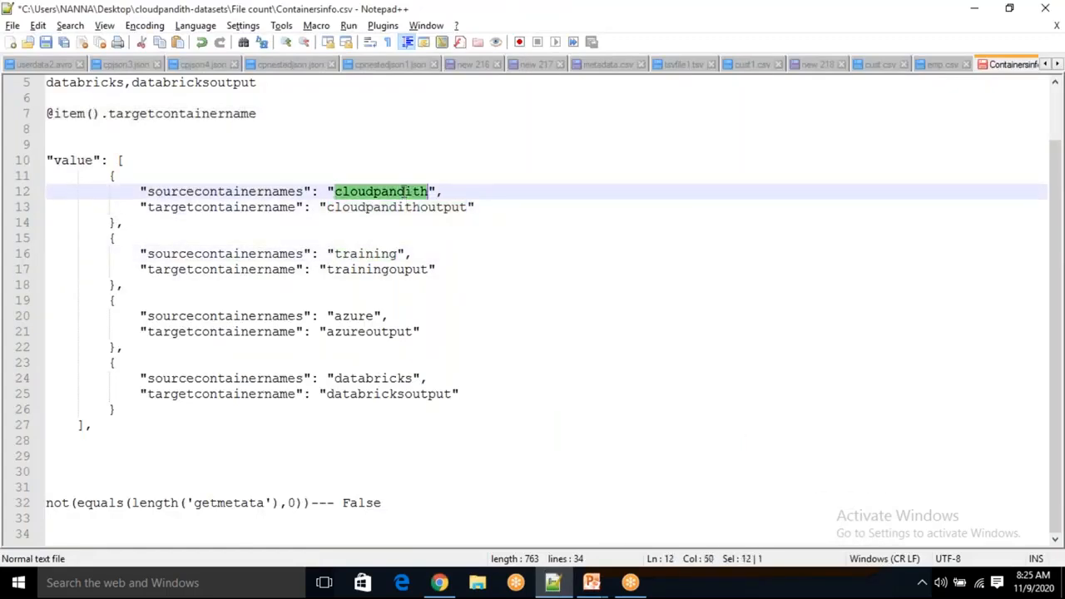
pyautogui.doubleClick(408, 207)
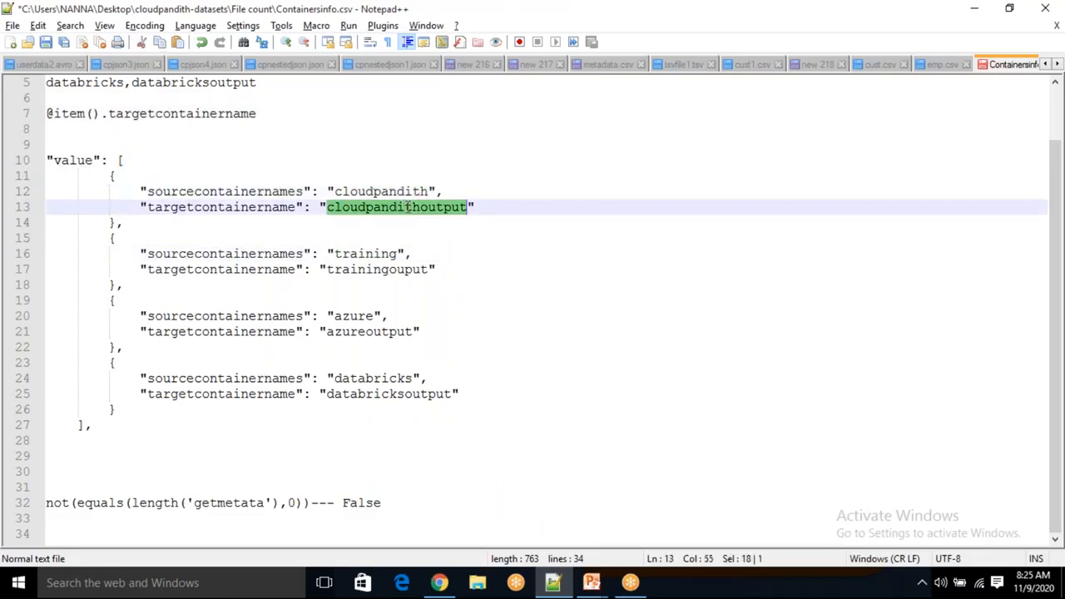
pyautogui.doubleClick(375, 254)
pyautogui.doubleClick(396, 270)
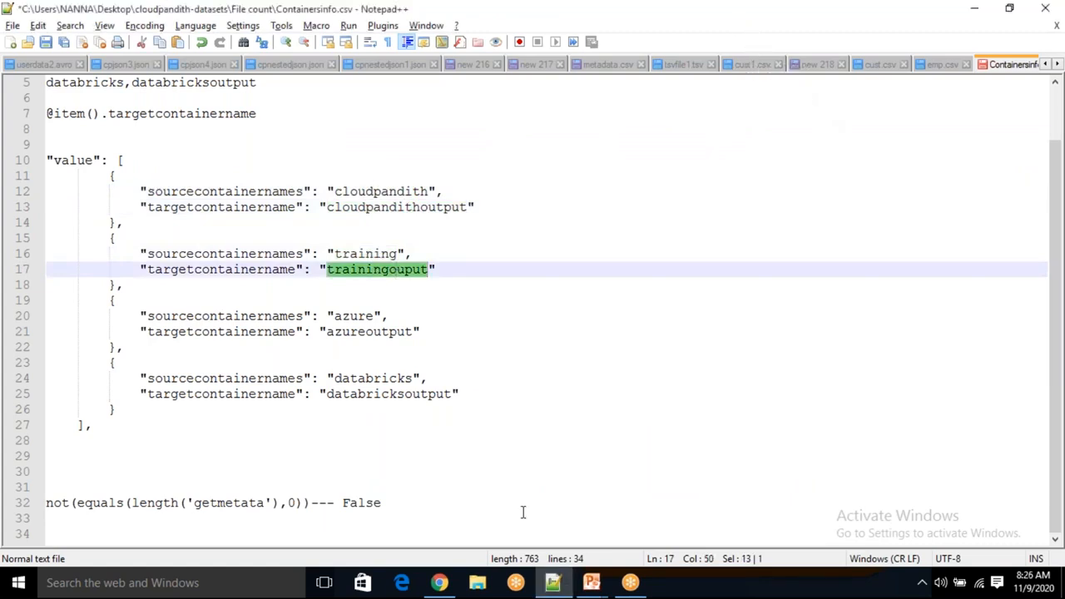
# Step: Switch to the PowerPoint slide show and step through the Data Flow Diagram from Lookup to the If activity's branches
pyautogui.click(438, 583)
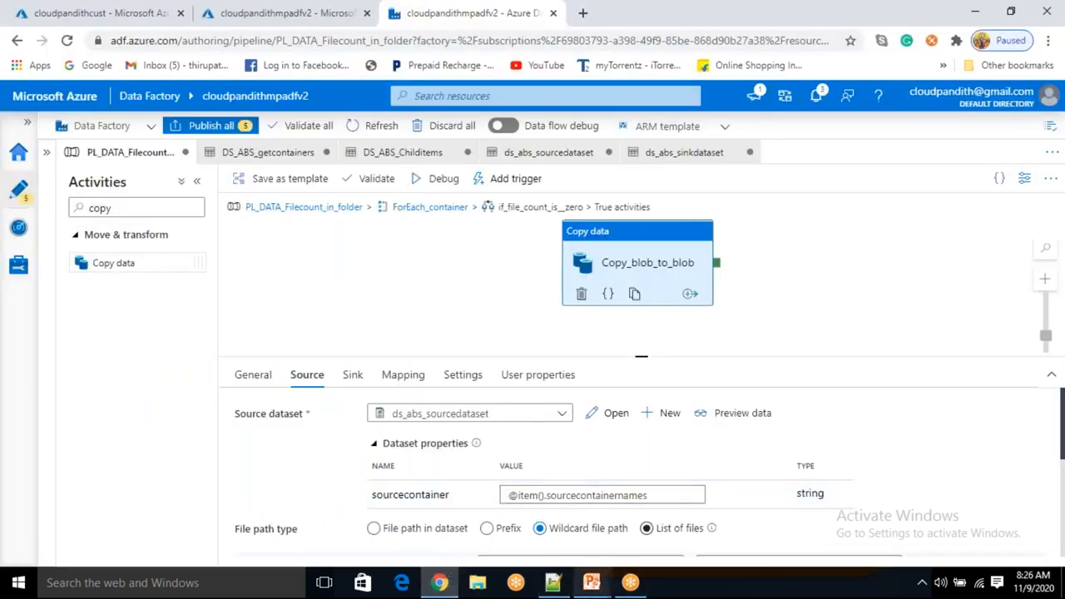
pyautogui.moveTo(591, 582)
pyautogui.click(715, 507)
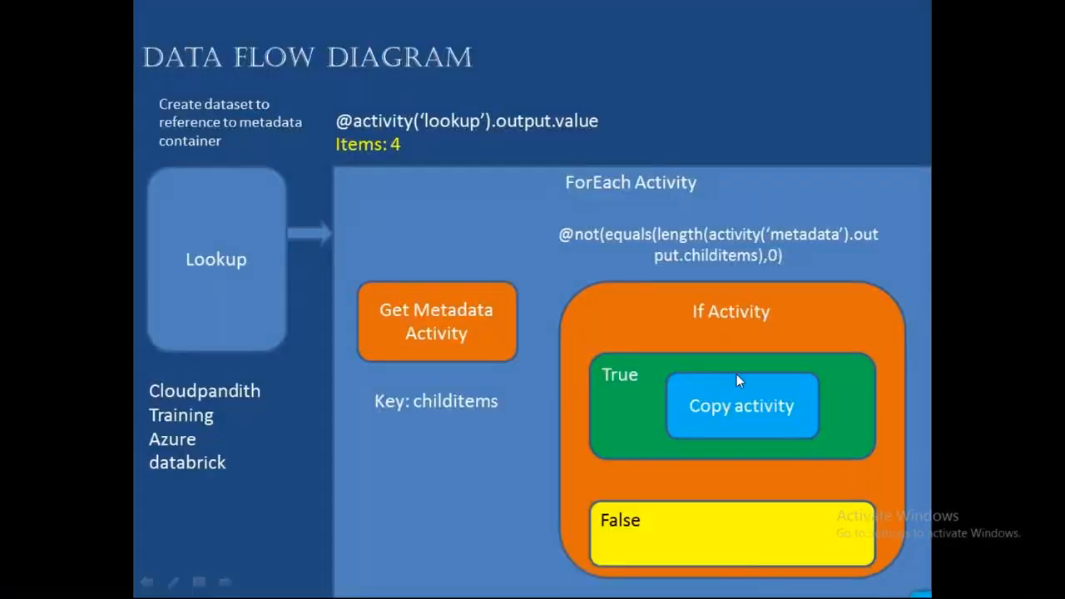
pyautogui.click(736, 373)
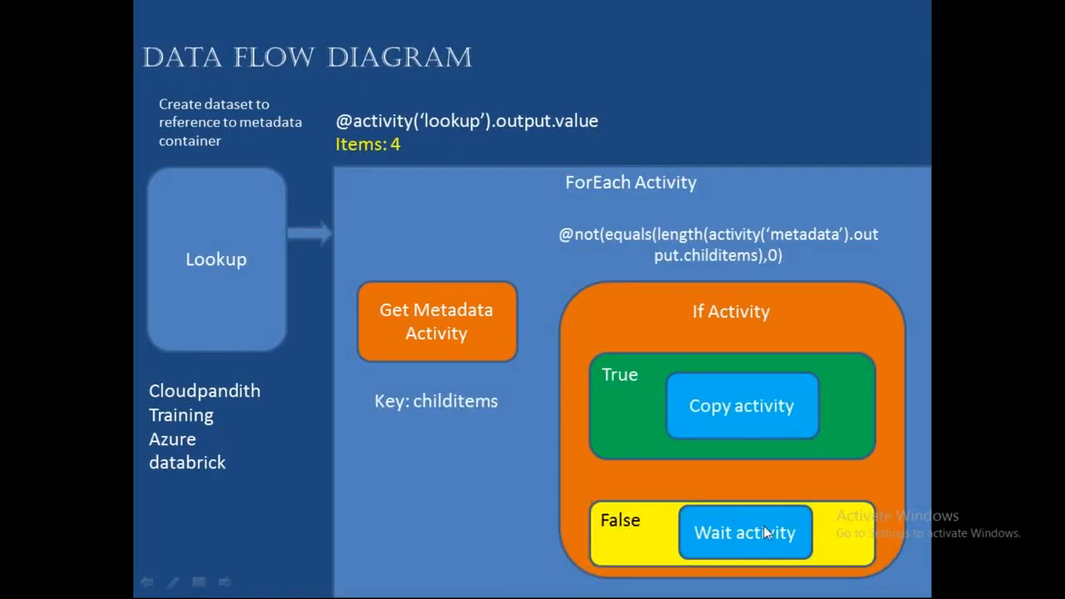
pyautogui.click(578, 418)
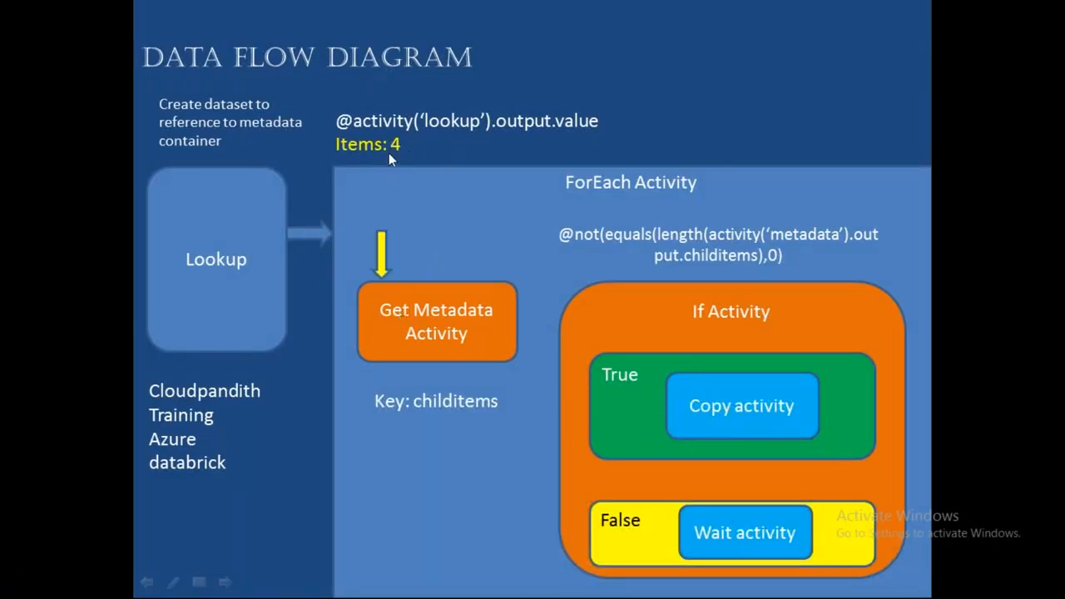
pyautogui.click(590, 348)
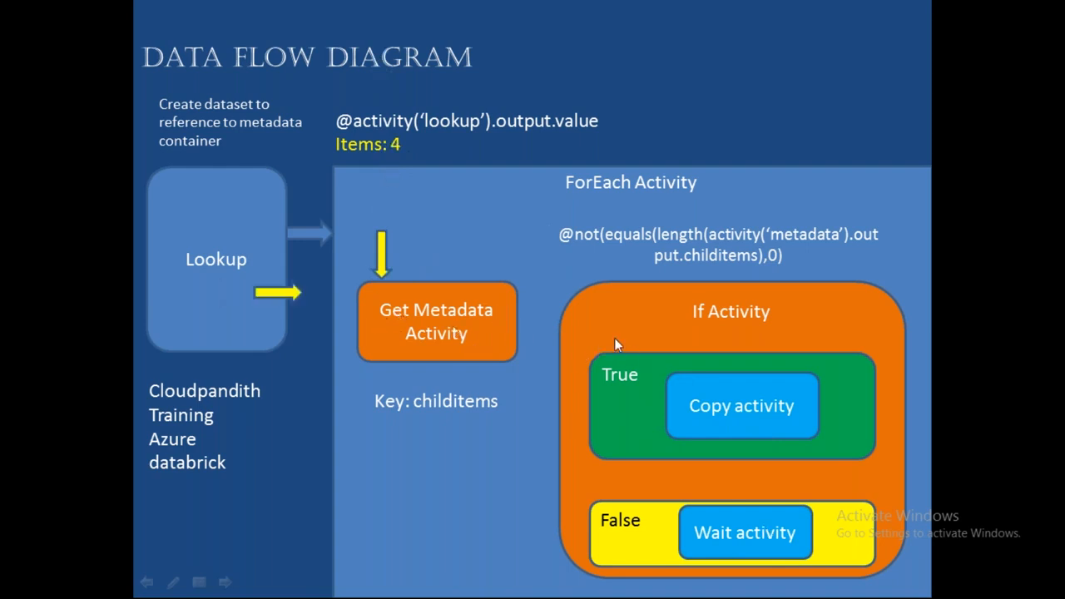
pyautogui.click(729, 249)
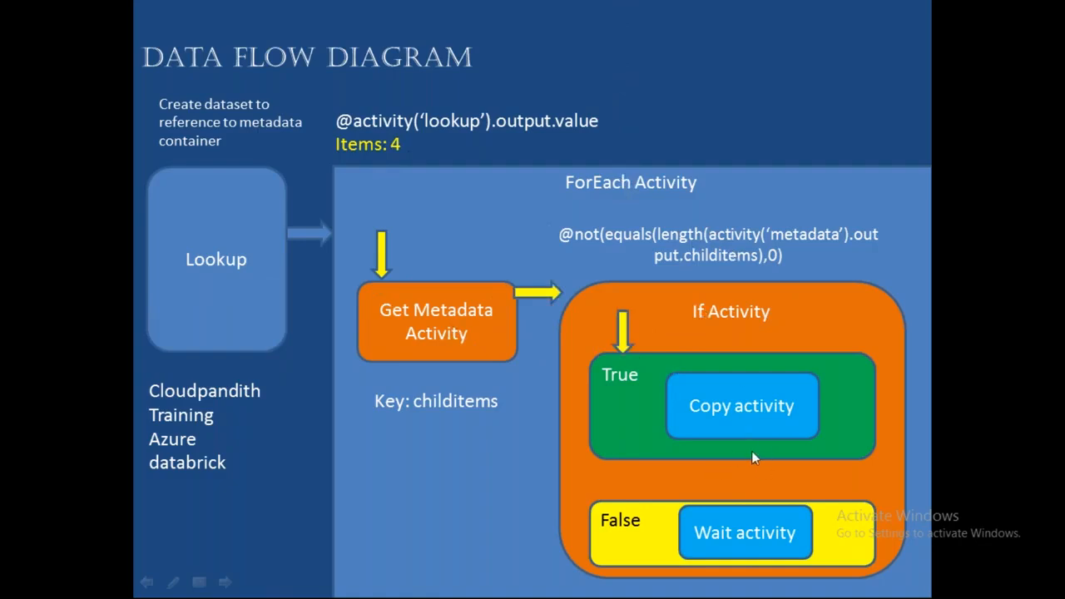
# Step: Return to Data Factory in Chrome and publish all pending pipeline and dataset changes
pyautogui.hotkey('alt', 'Tab')
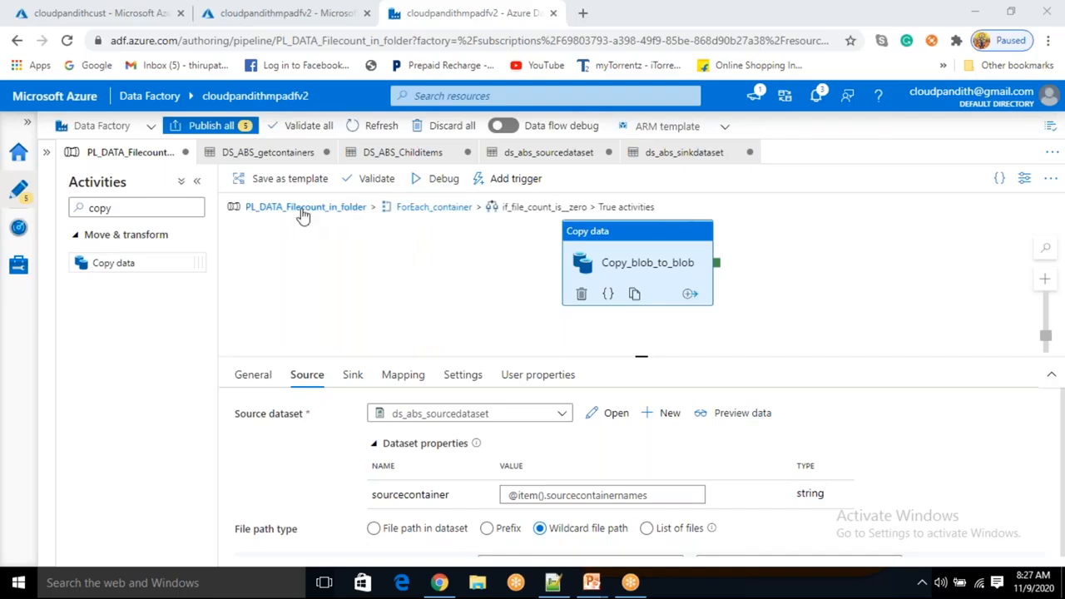
pyautogui.click(212, 125)
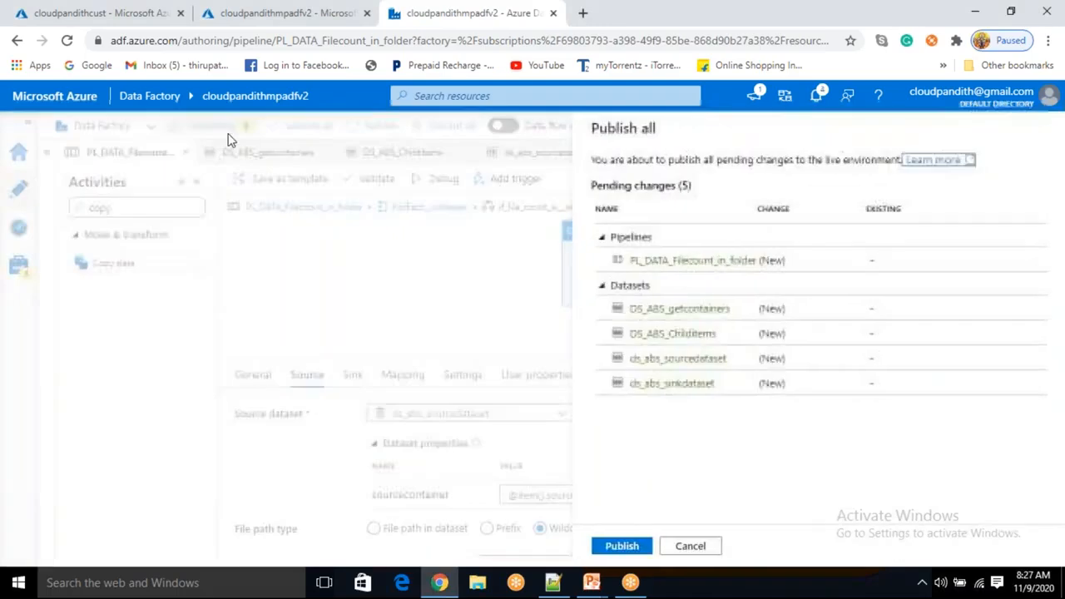
pyautogui.click(624, 546)
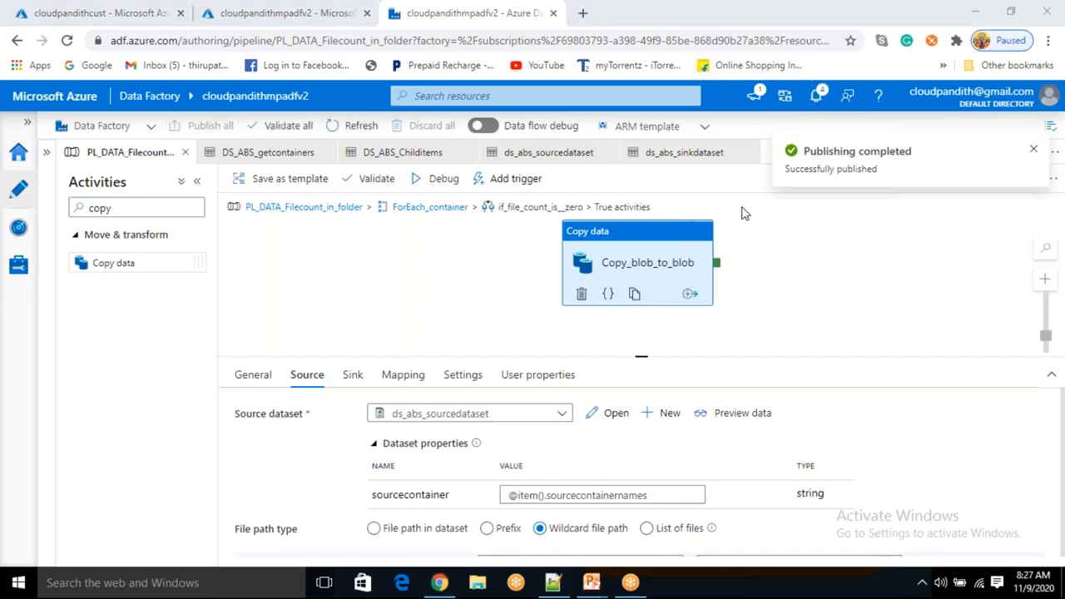
# Step: Trigger an immediate run of the published PL_DATA_Filecount_in_folder pipeline
pyautogui.click(509, 183)
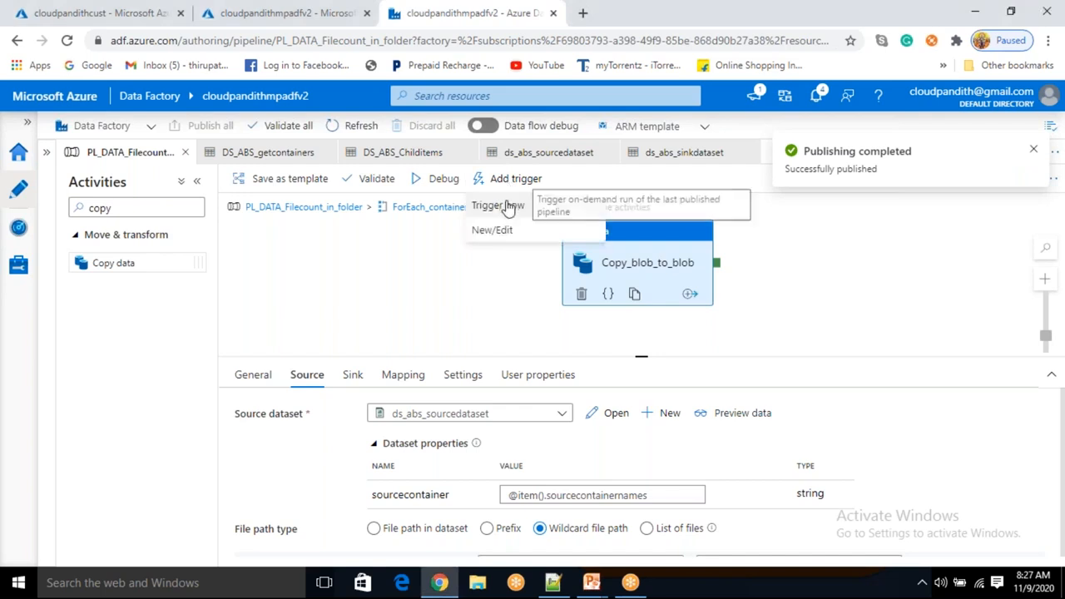
pyautogui.click(507, 204)
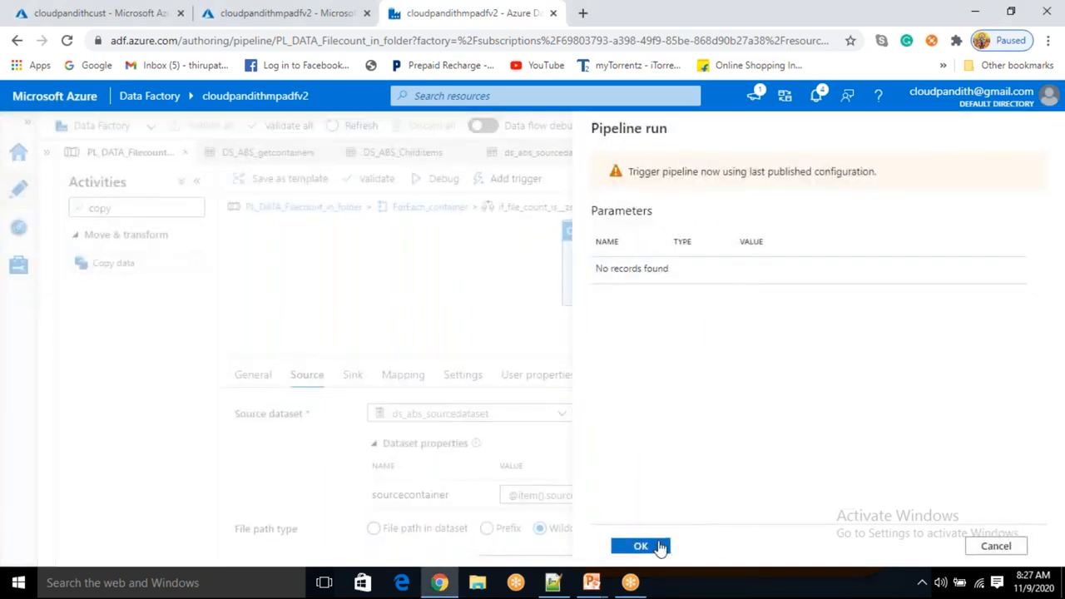
pyautogui.click(659, 546)
pyautogui.moveTo(645, 245); pyautogui.dragTo(641, 254)
# Step: Open the pipeline run monitoring and show the activity runs of PL_DATA_Filecount_in_folder
pyautogui.click(14, 236)
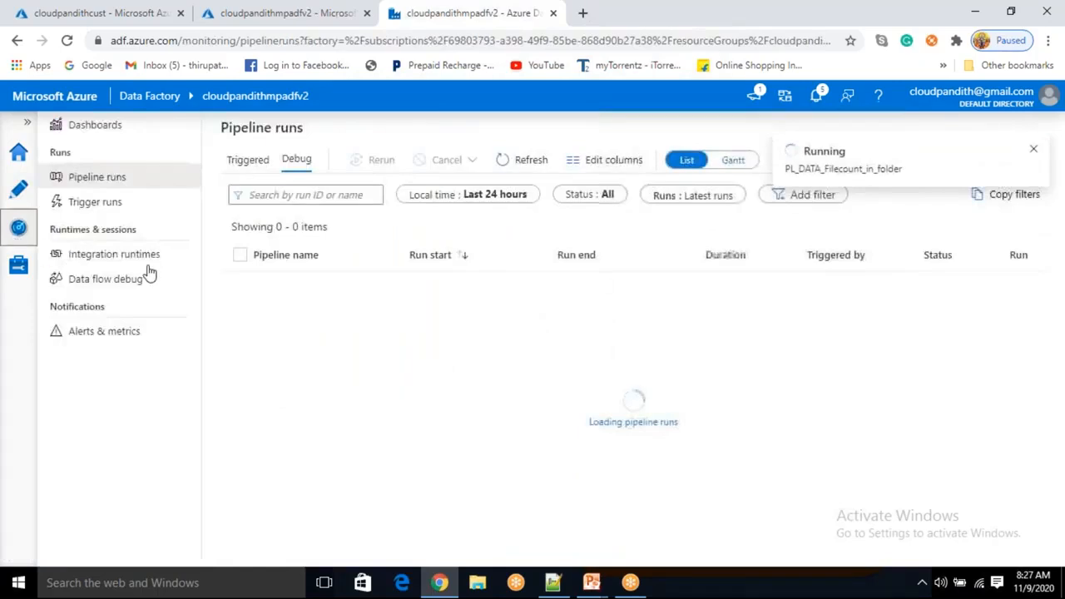
pyautogui.click(304, 295)
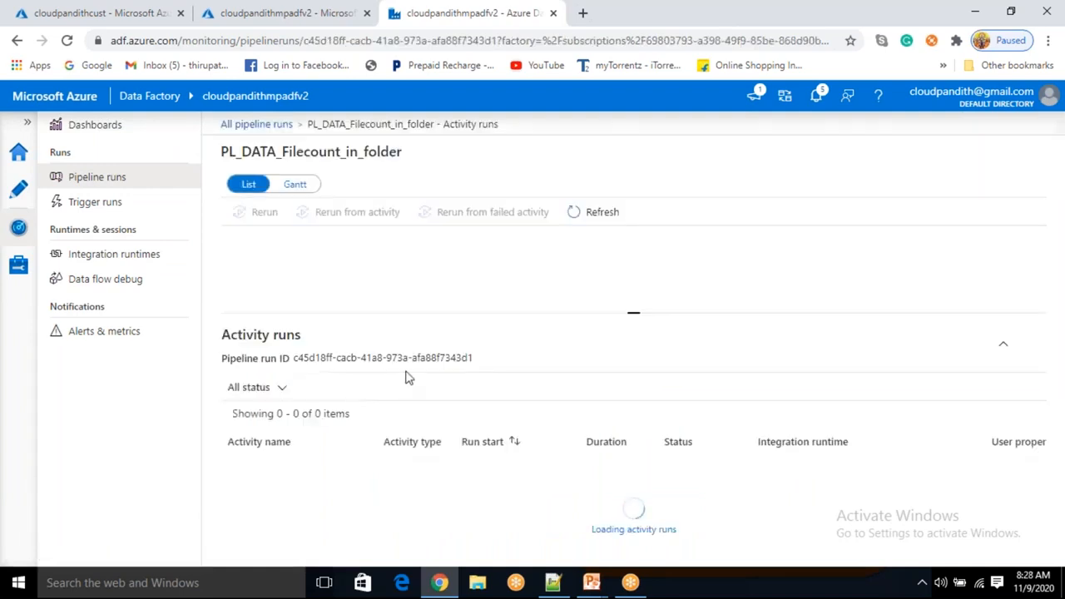
# Step: Examine the Lookup_get_container_list run's output and the ForEach_container run's input in the activity runs
pyautogui.scroll(-1, 301, 539)
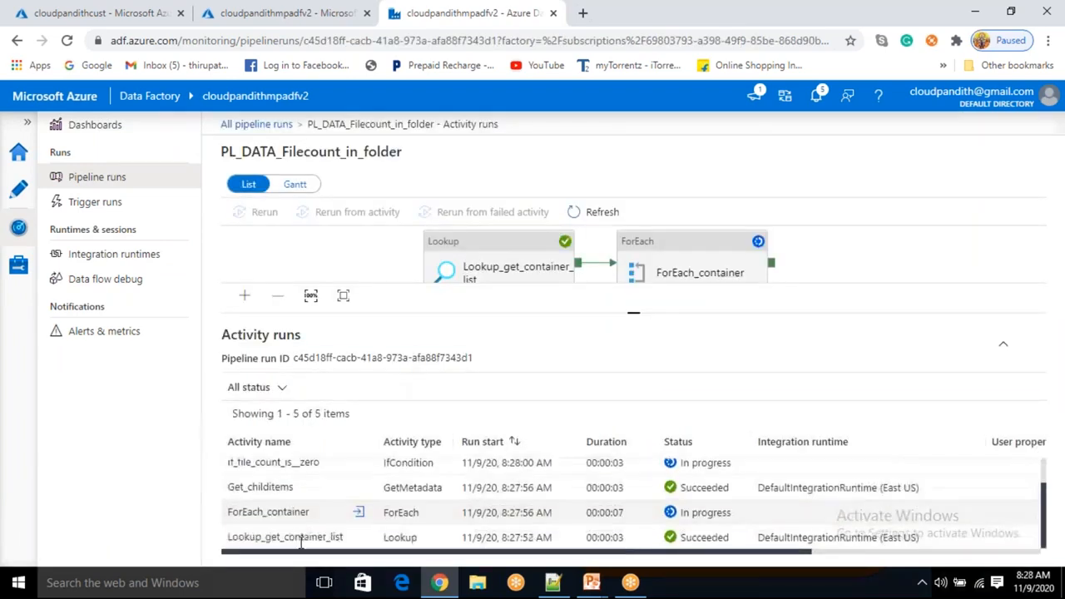
pyautogui.moveTo(354, 538)
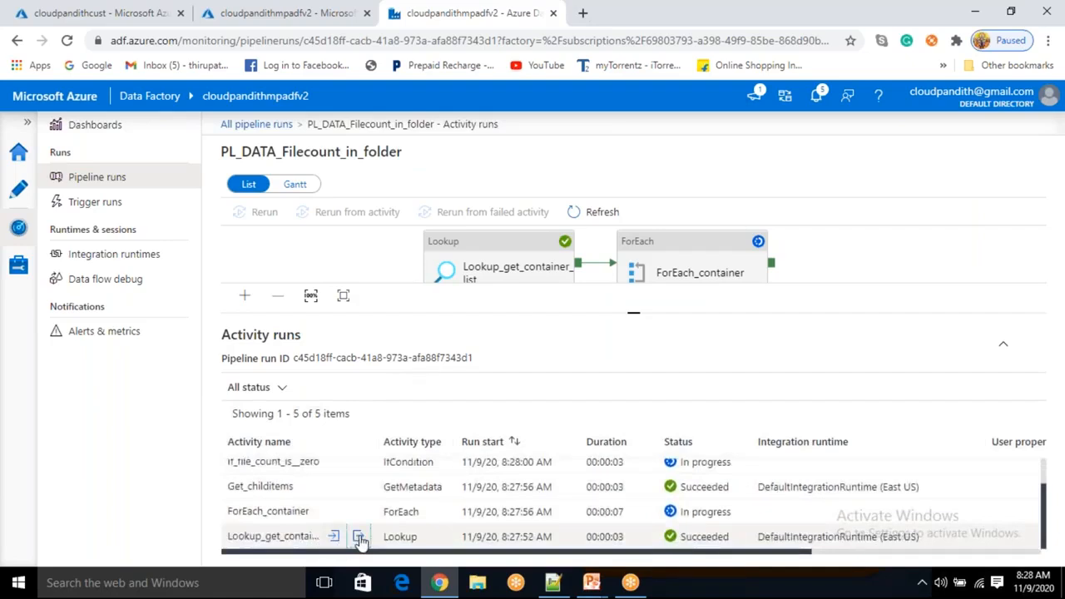
pyautogui.click(359, 537)
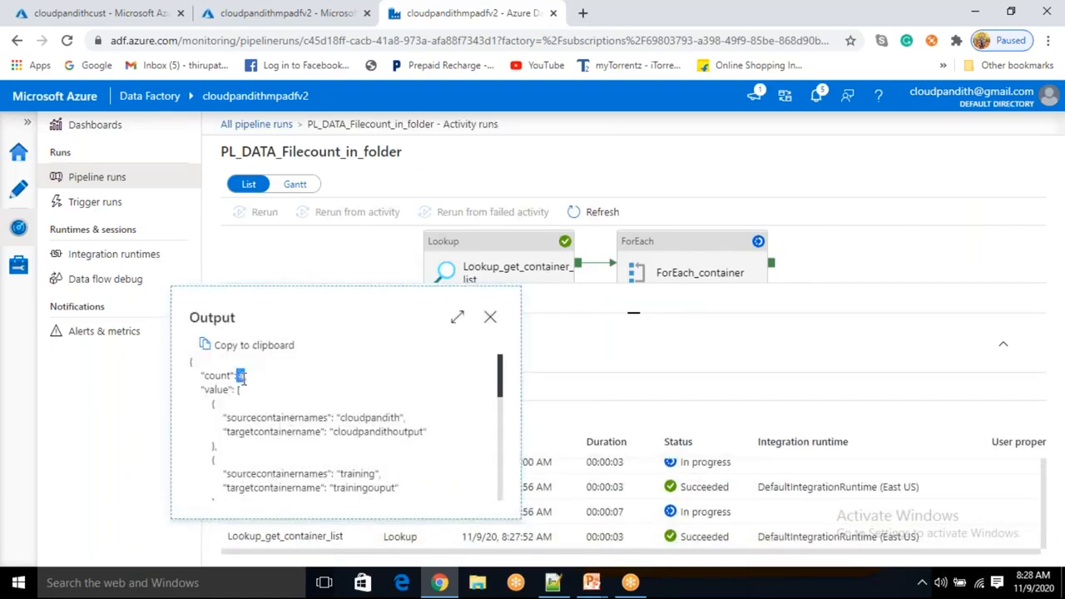
pyautogui.moveTo(202, 389); pyautogui.dragTo(225, 472)
pyautogui.click(490, 317)
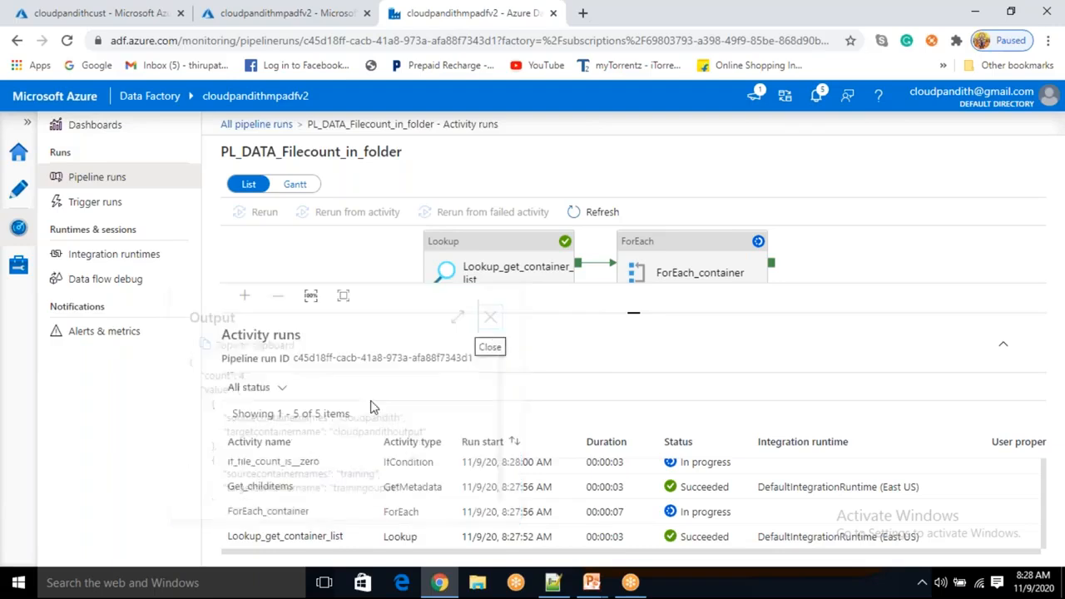
pyautogui.click(360, 511)
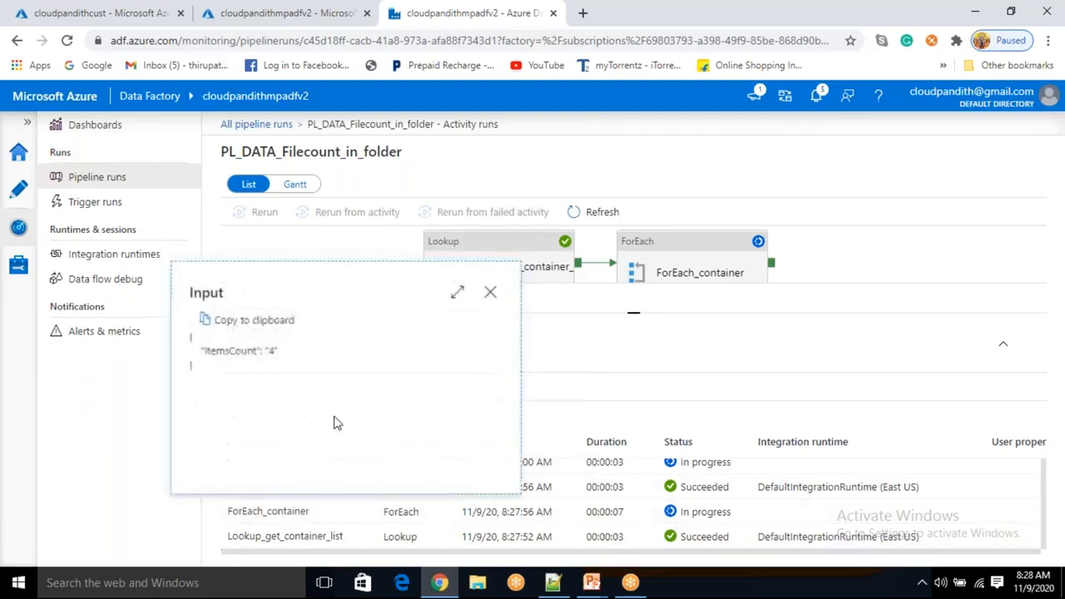
pyautogui.click(490, 293)
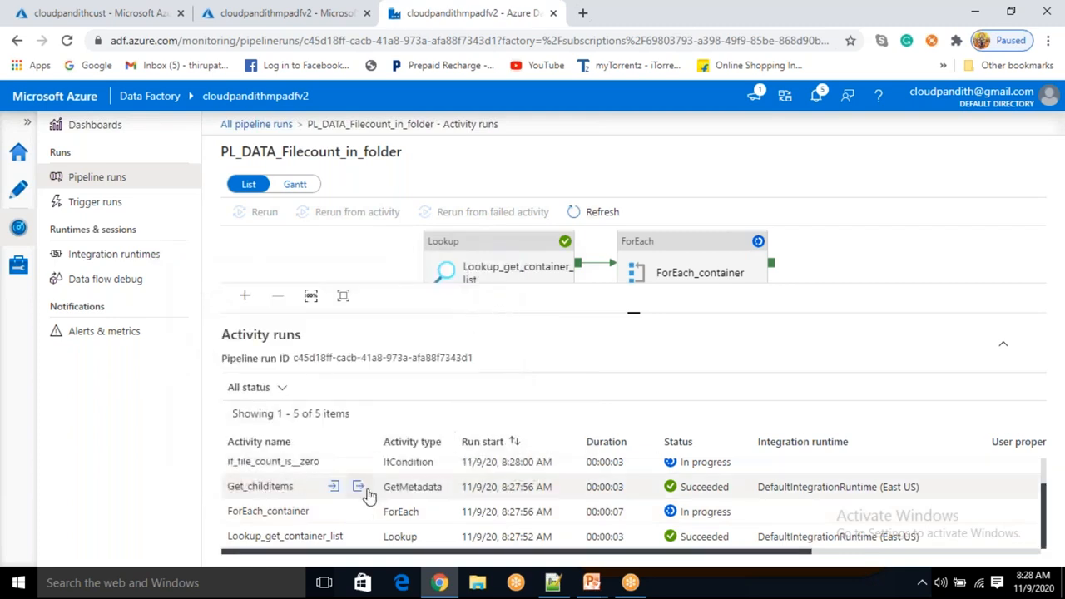
# Step: Examine the source container in the Get_childitems run's input, as well as the Copy_blob_to_blob run's input
pyautogui.scroll(2, 339, 492)
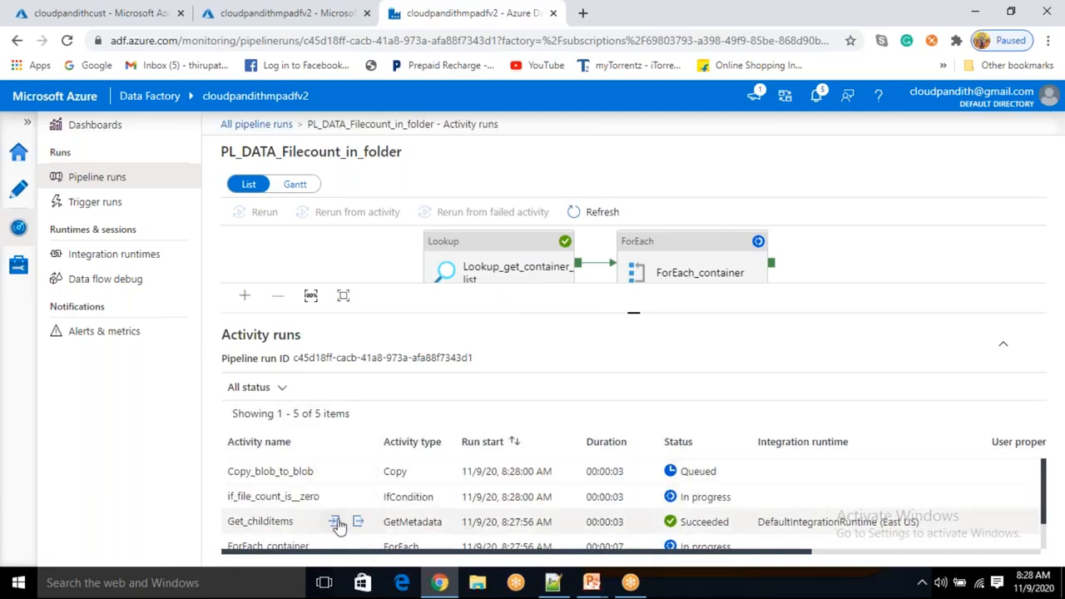
pyautogui.click(336, 522)
pyautogui.moveTo(298, 418); pyautogui.dragTo(326, 418)
pyautogui.click(465, 302)
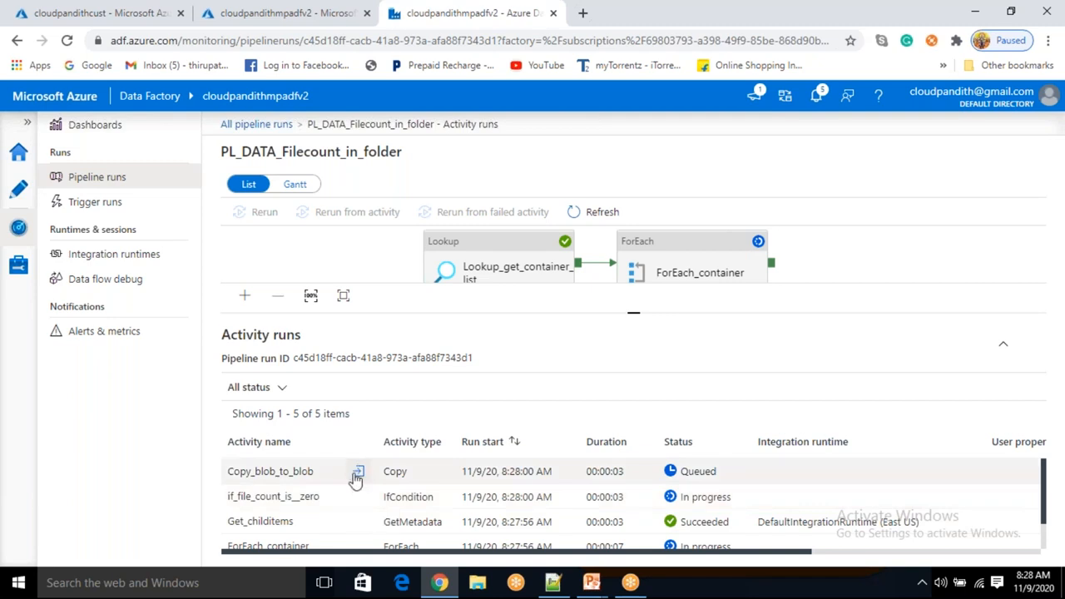
pyautogui.click(360, 472)
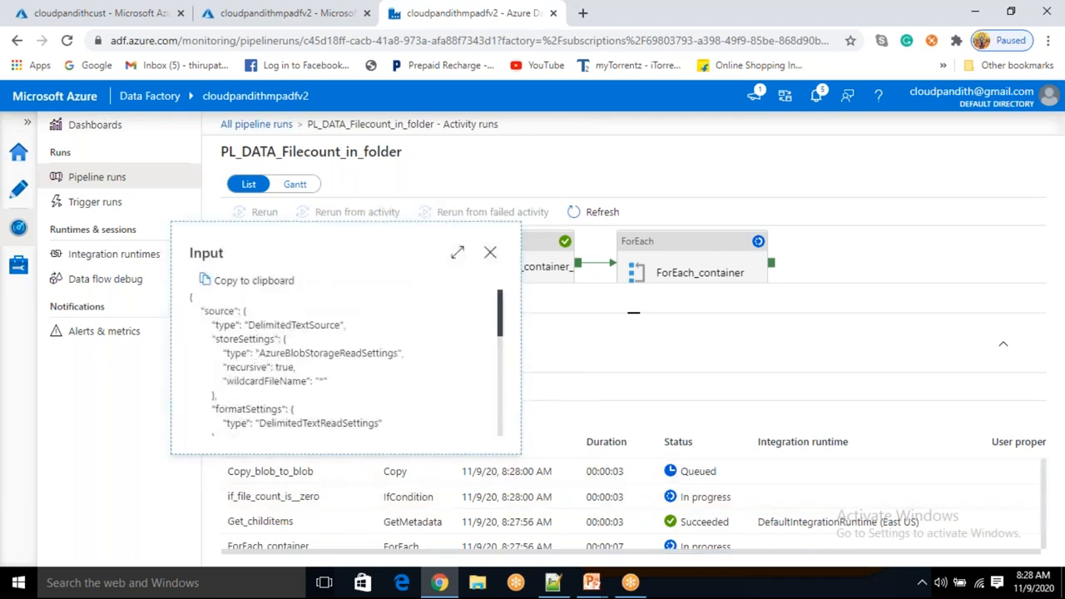
pyautogui.click(490, 252)
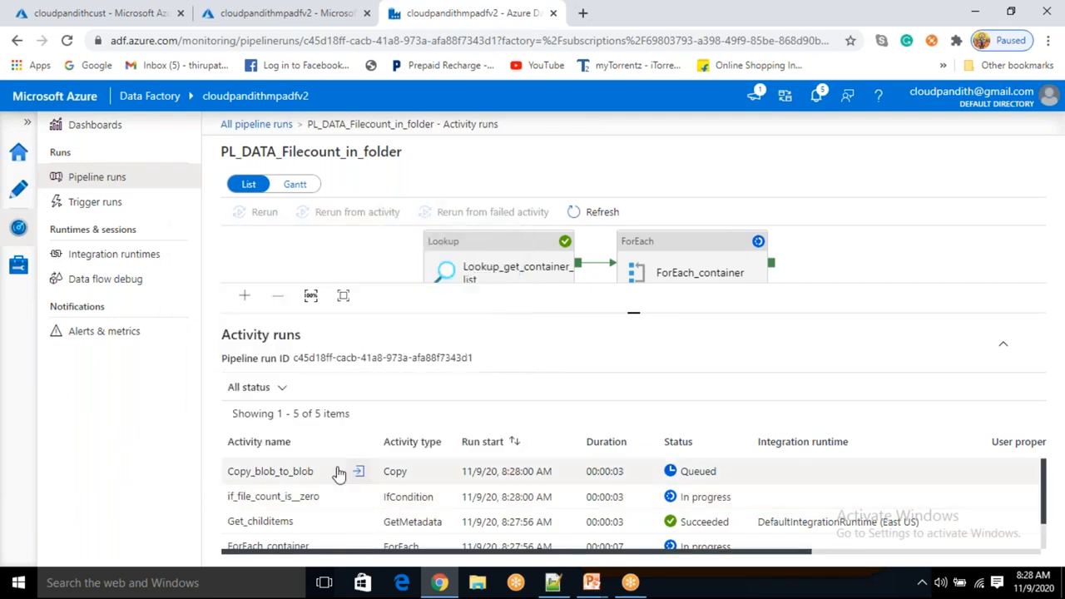
# Step: Refresh the activity runs twice, checking the source container in the newest Get_childitems input each time
pyautogui.click(592, 217)
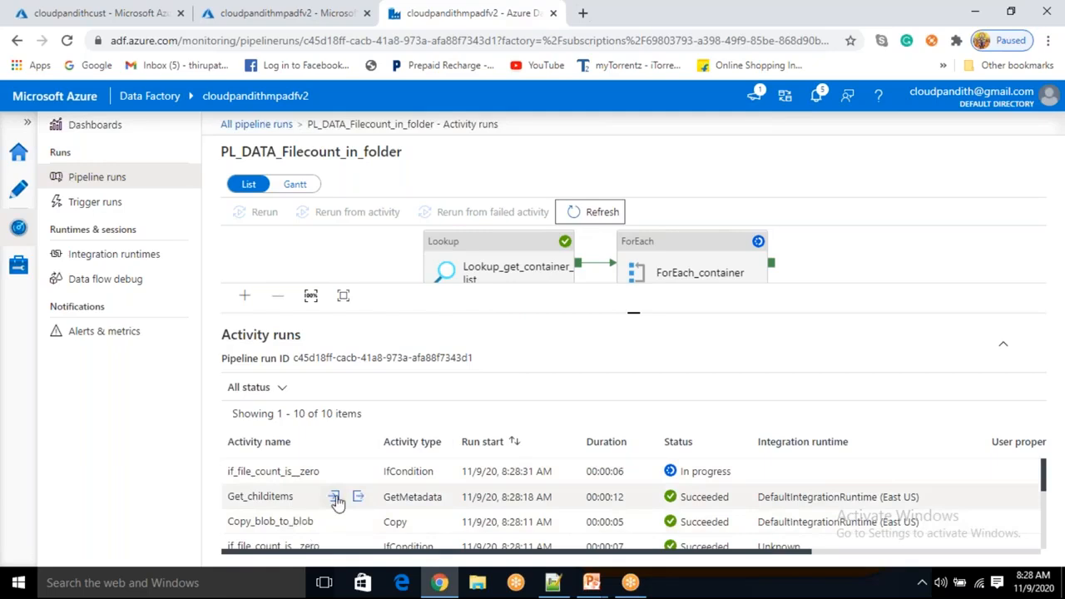
pyautogui.click(334, 497)
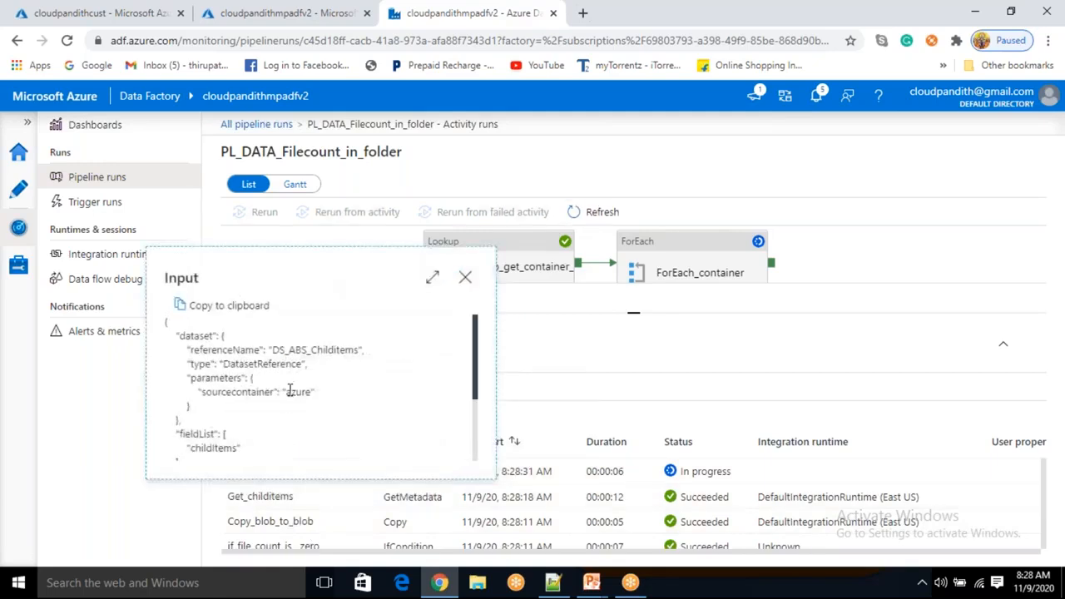
pyautogui.moveTo(287, 391); pyautogui.dragTo(313, 405)
pyautogui.click(466, 277)
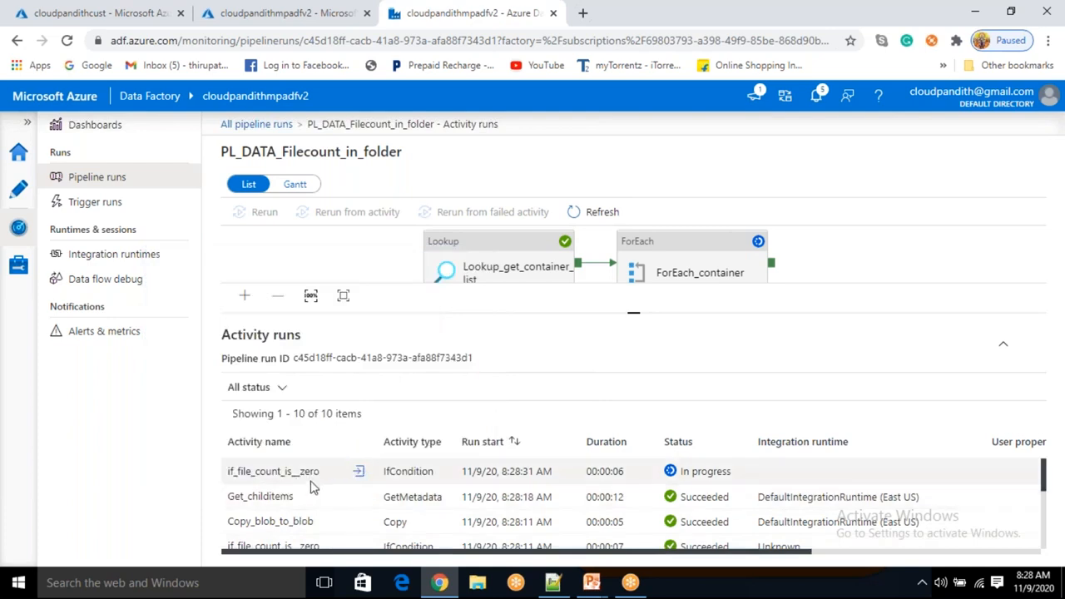
pyautogui.click(588, 213)
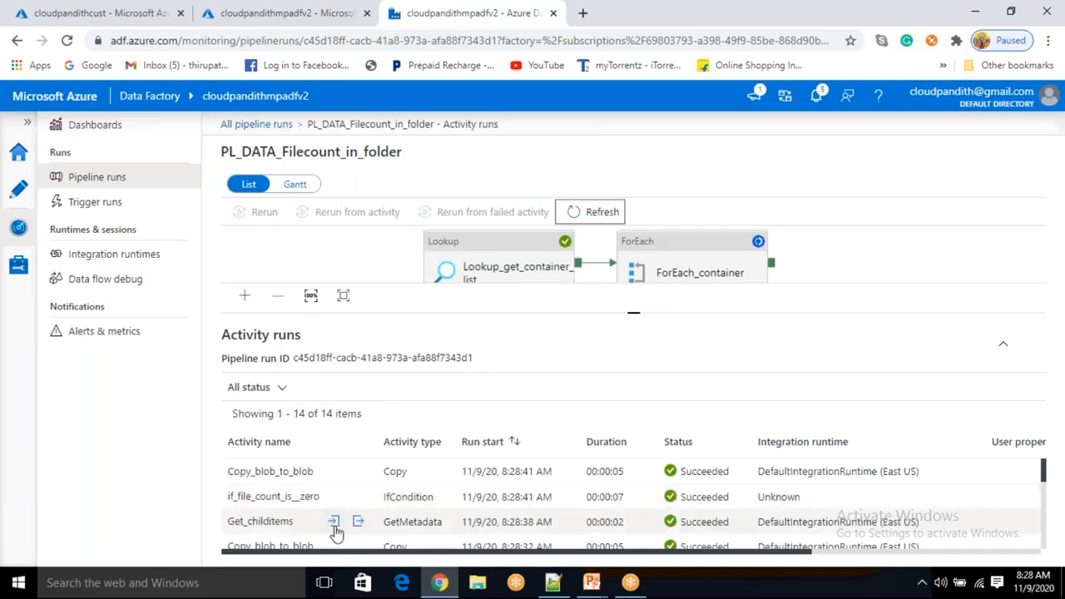
pyautogui.click(334, 526)
pyautogui.moveTo(287, 417); pyautogui.dragTo(314, 417)
pyautogui.click(465, 303)
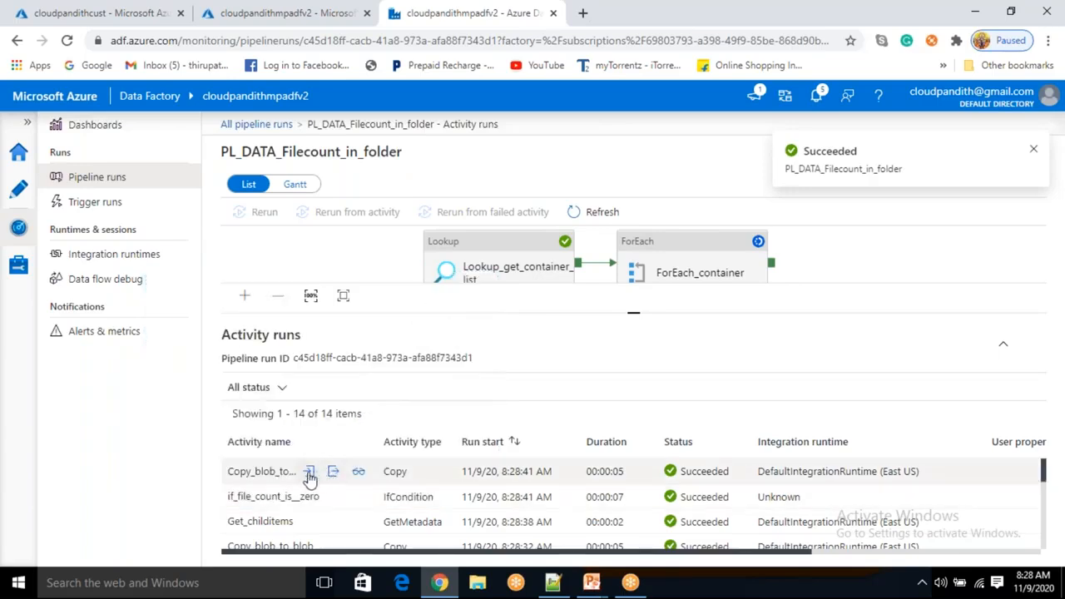
# Step: Refresh the run status, enlarge the activity runs list and review all its entries
pyautogui.click(585, 214)
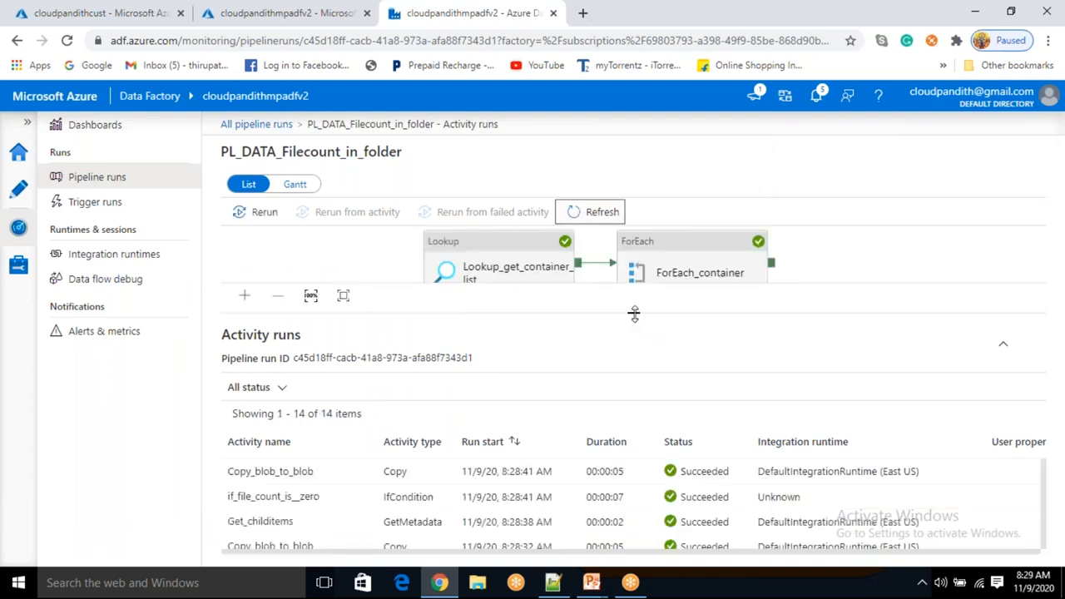
pyautogui.moveTo(634, 313); pyautogui.dragTo(635, 226)
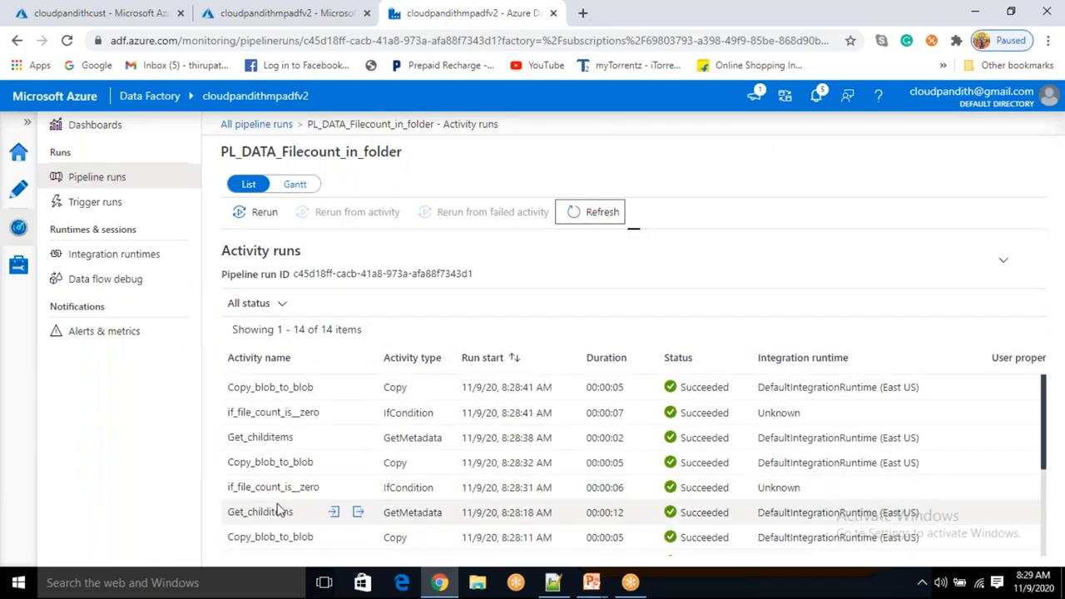
pyautogui.scroll(-3, 279, 509)
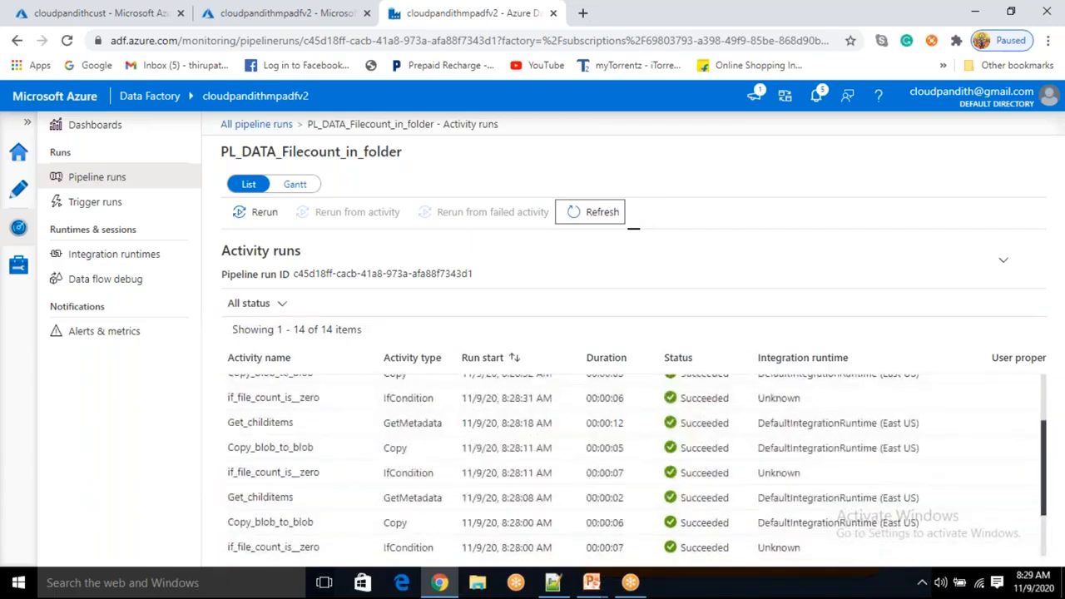
pyautogui.scroll(-2, 277, 509)
pyautogui.scroll(5, 277, 510)
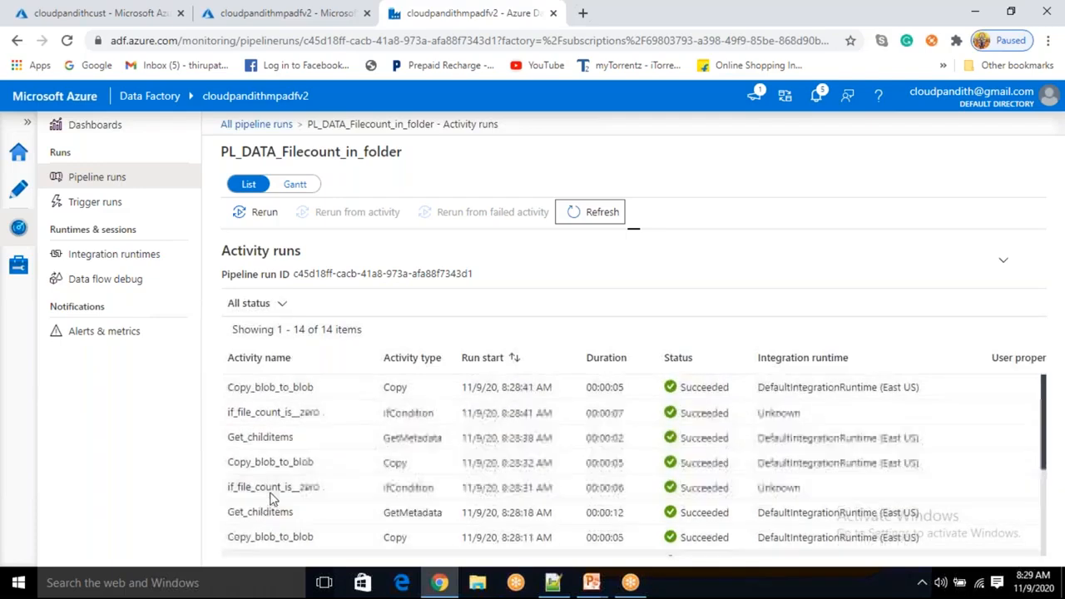
# Step: Refresh the container list of the cloudpandithcust storage account and inspect the databricks source container
pyautogui.click(125, 20)
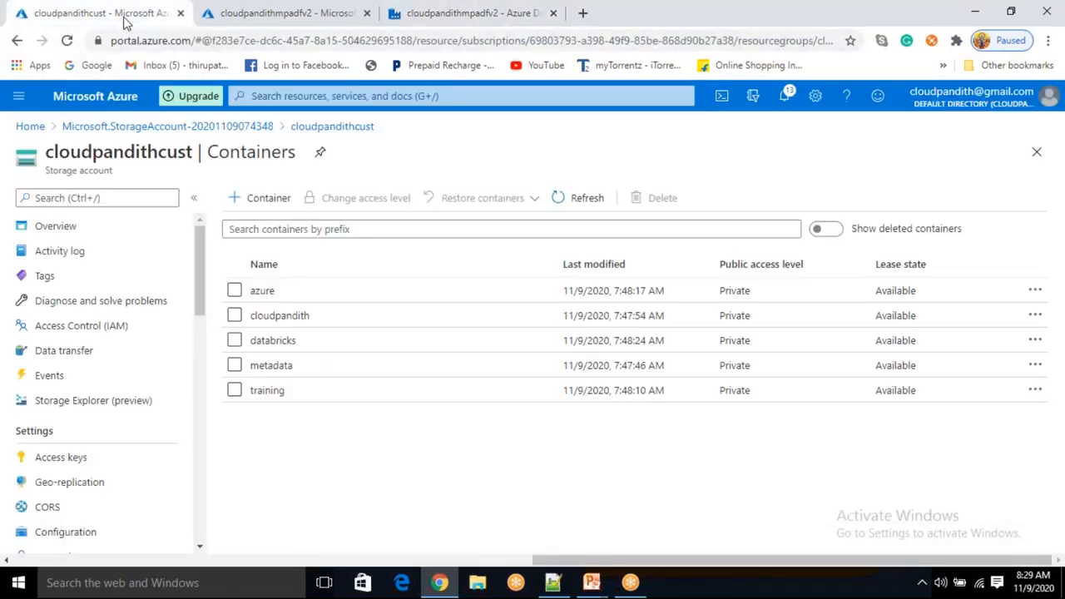
pyautogui.click(577, 197)
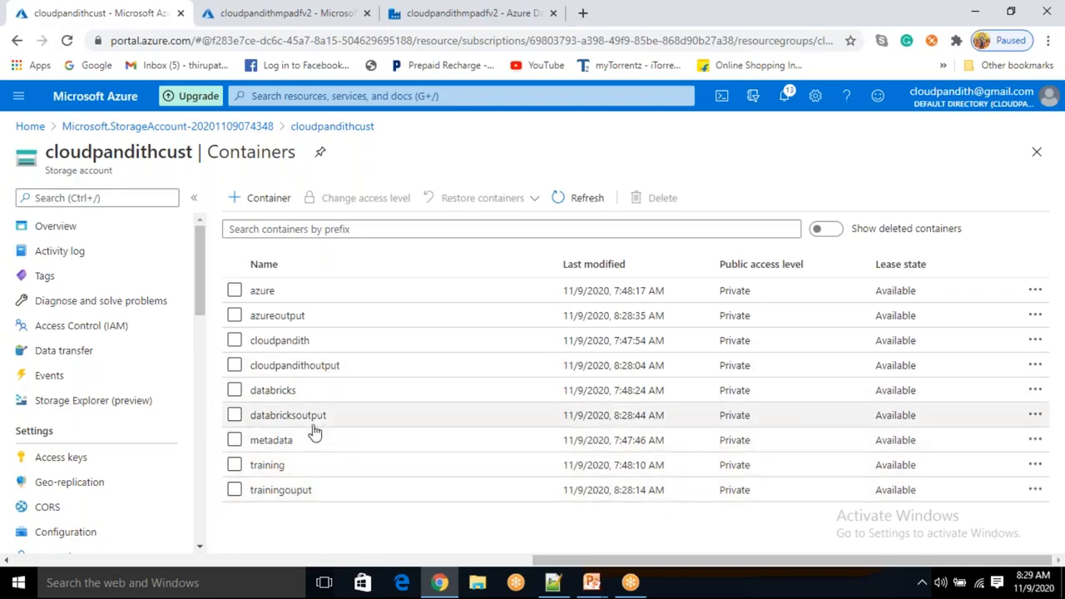
pyautogui.click(307, 393)
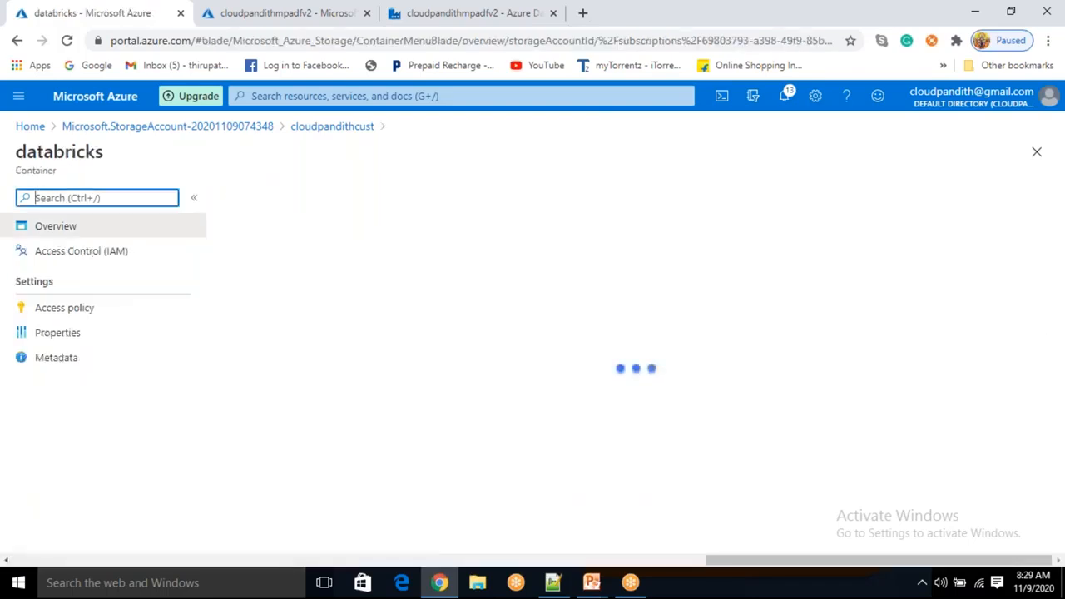
pyautogui.click(335, 129)
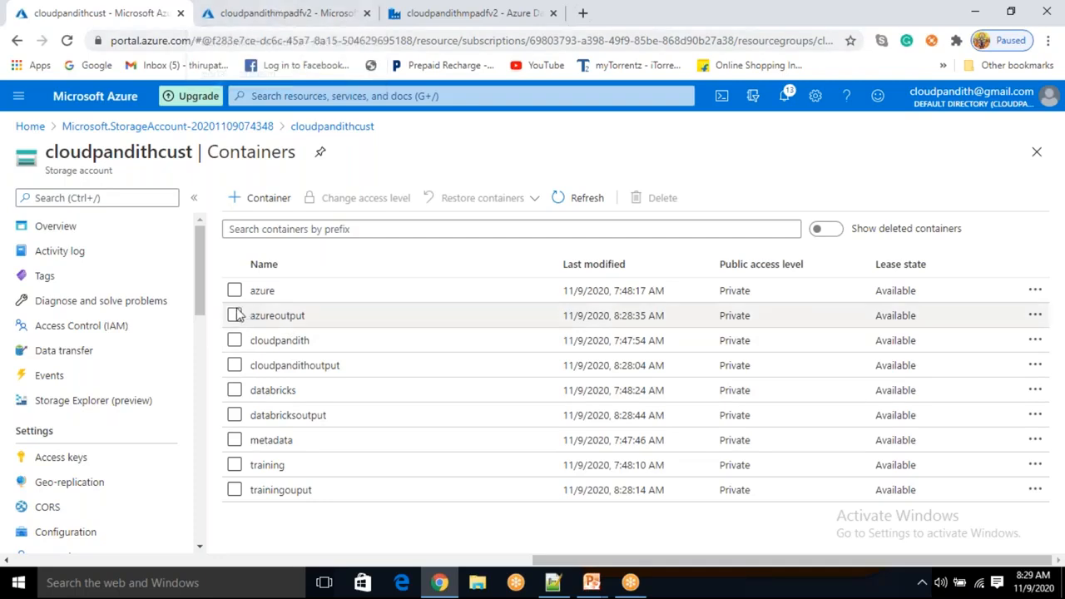
# Step: Inspect the contents of the azureoutput, cloudpandithoutput, databricksoutput and trainingouput containers in turn
pyautogui.click(281, 316)
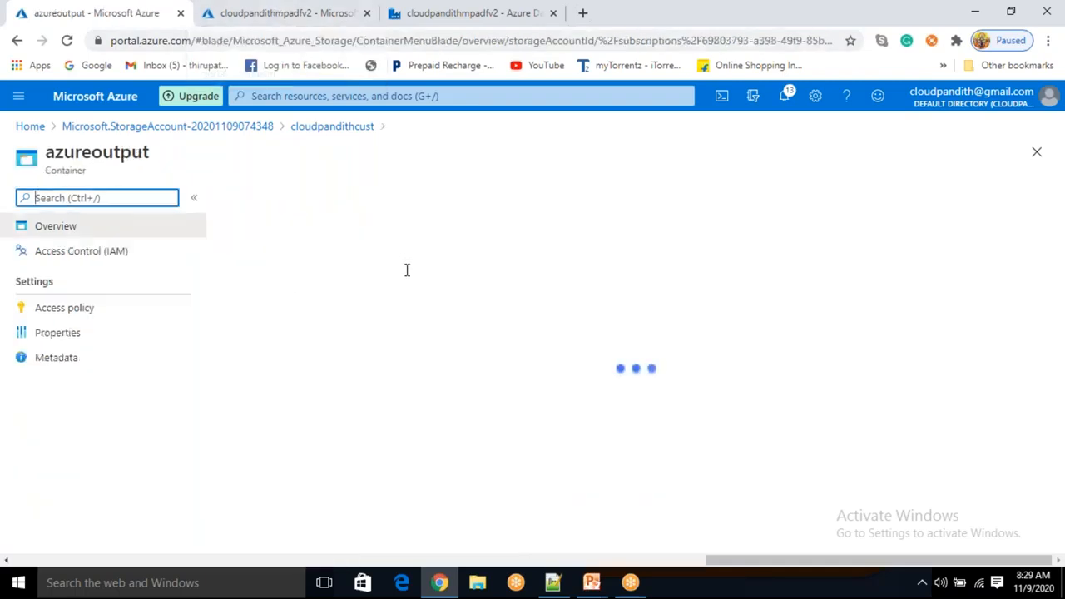
pyautogui.click(346, 129)
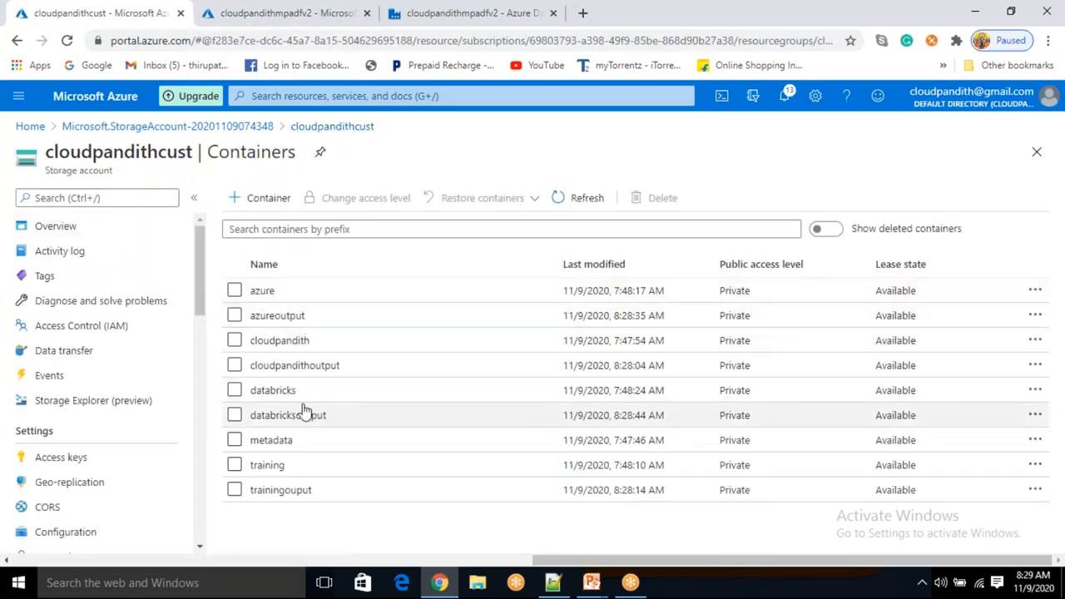
pyautogui.click(300, 367)
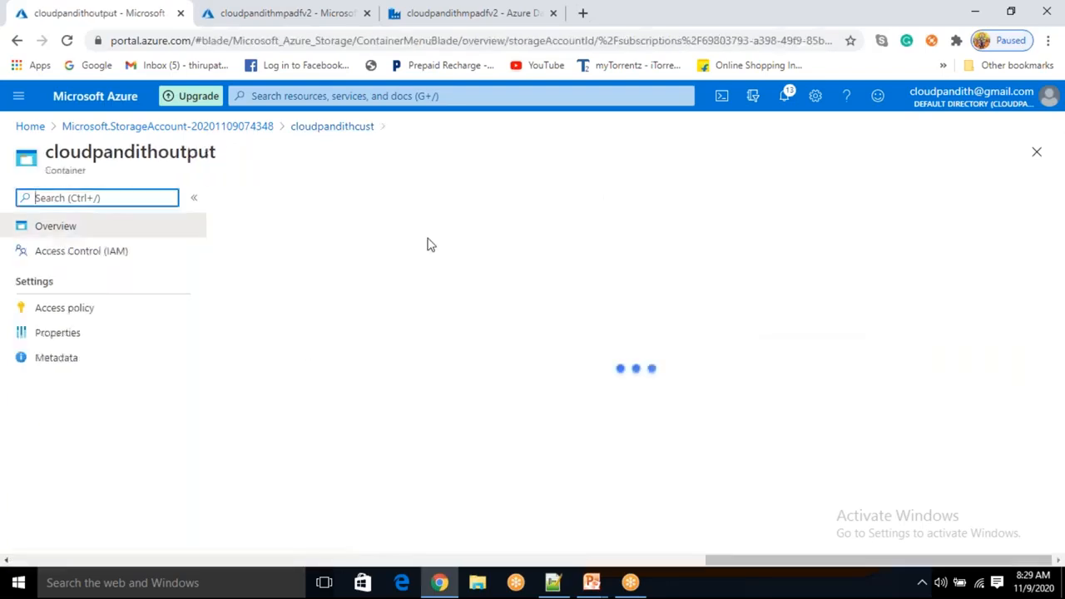
pyautogui.click(342, 133)
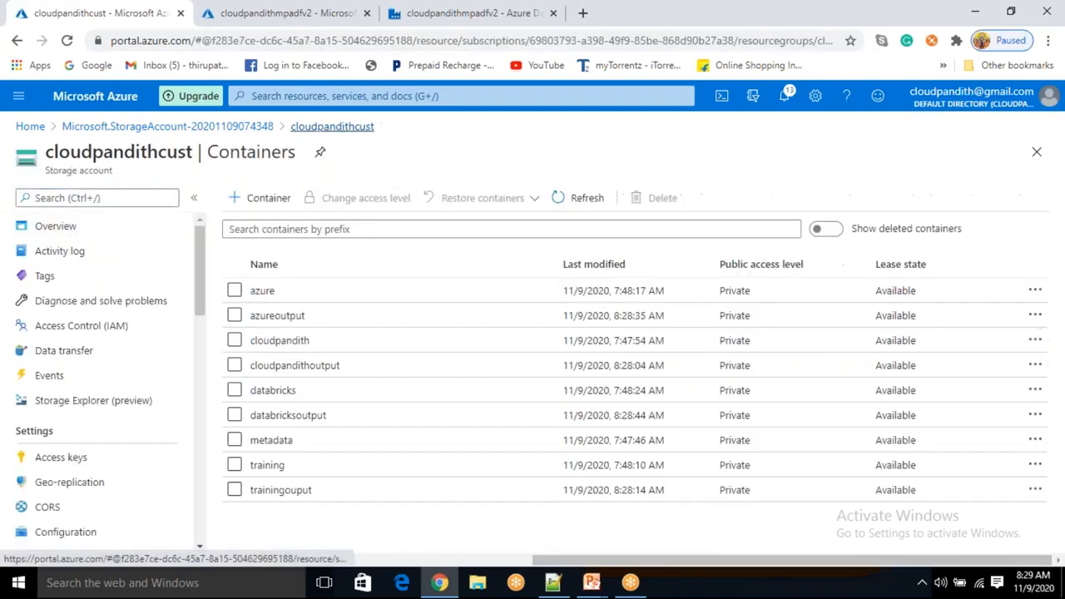
pyautogui.click(293, 416)
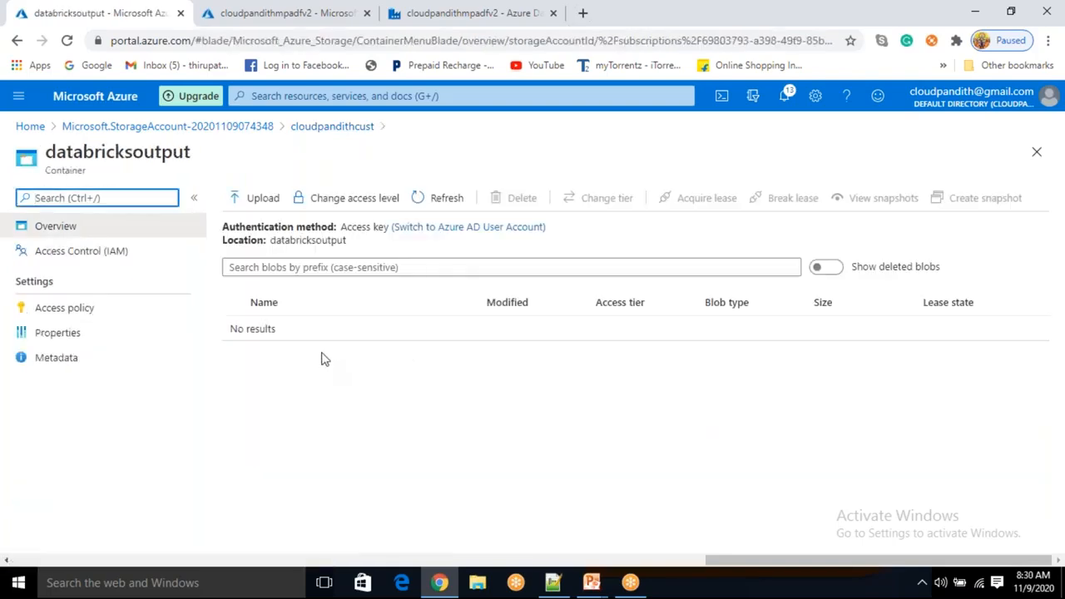
pyautogui.click(356, 130)
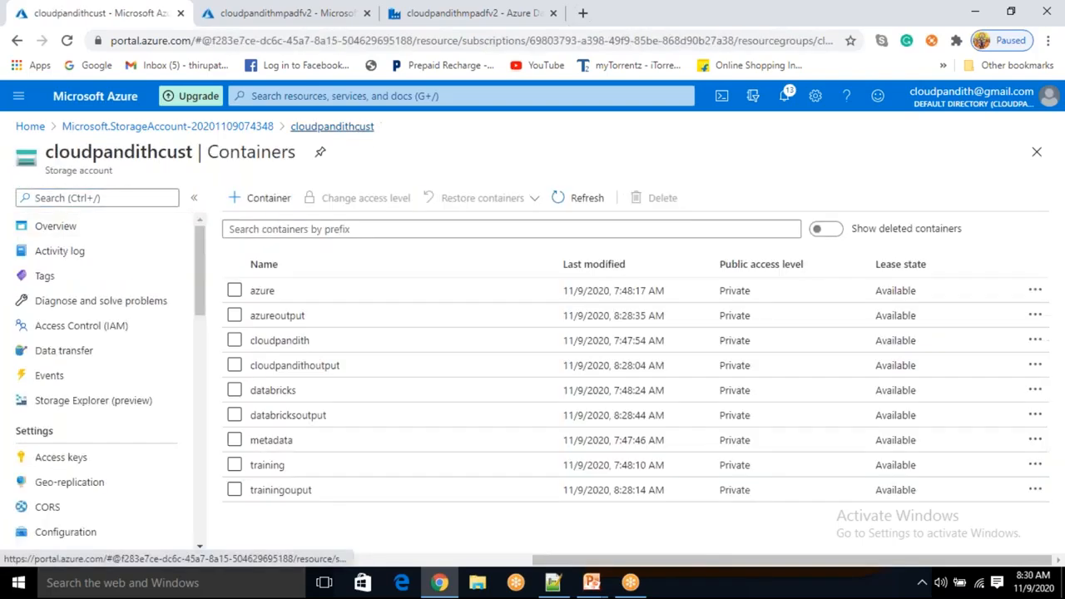
pyautogui.click(283, 490)
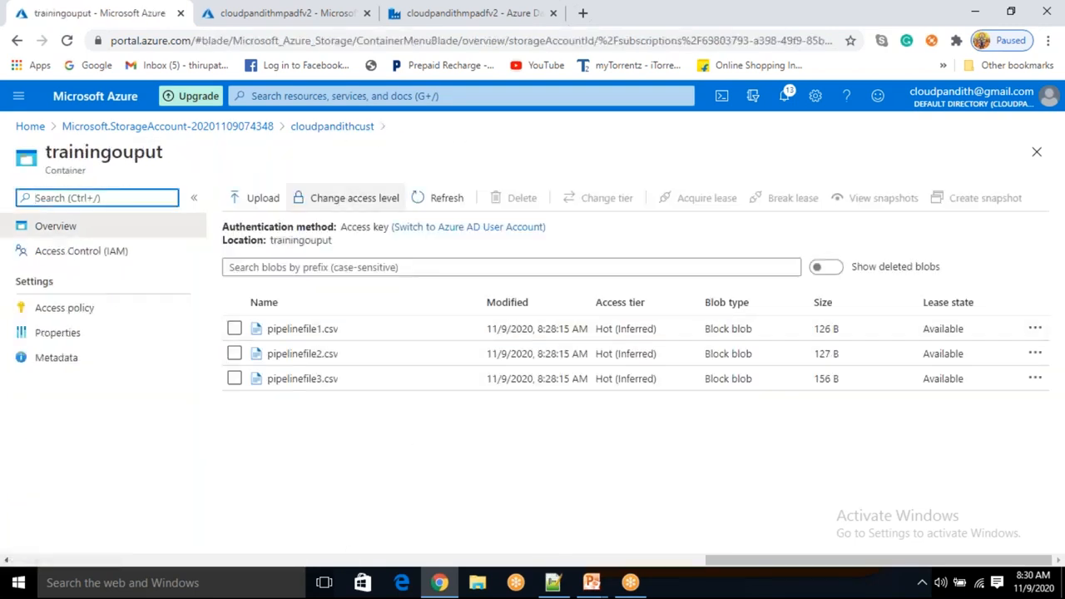
pyautogui.click(352, 130)
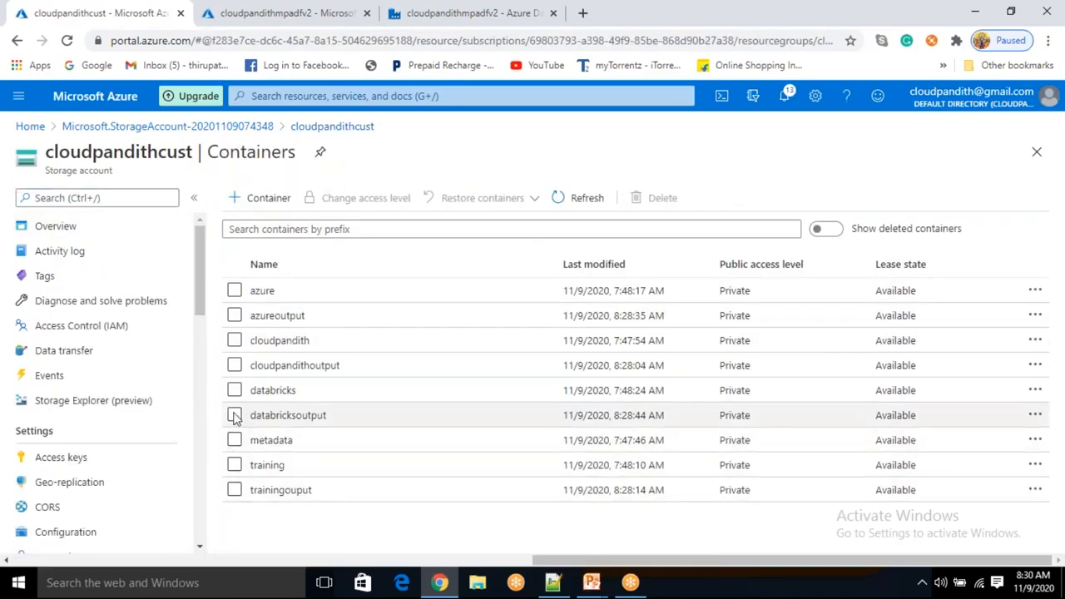
# Step: Delete the azureoutput, cloudpandithoutput, databricksoutput and trainingouput containers from the cloudpandithcust storage account
pyautogui.click(235, 316)
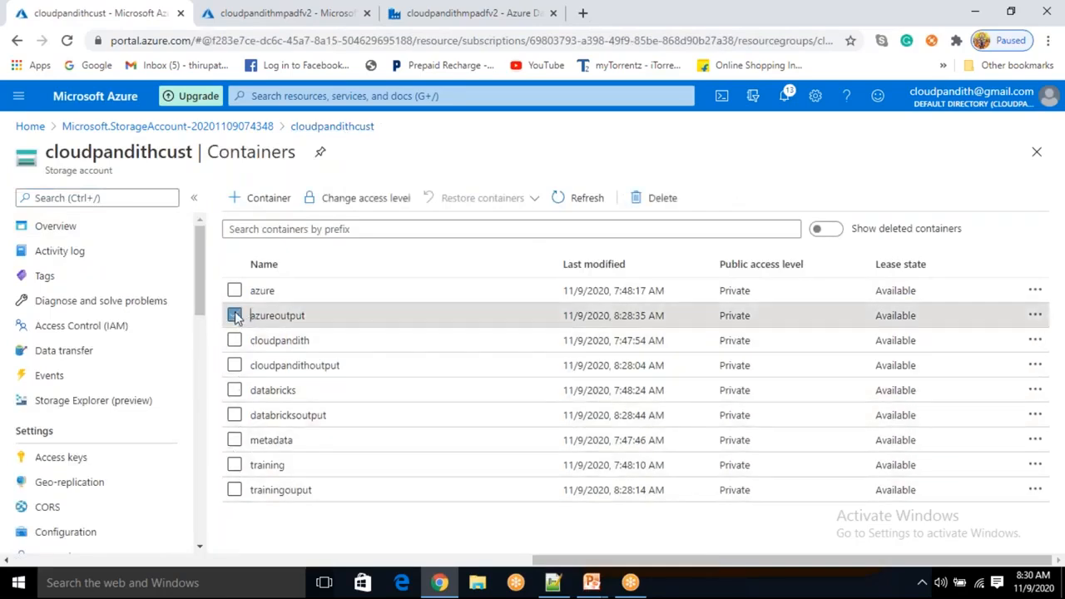
pyautogui.click(234, 415)
pyautogui.click(234, 490)
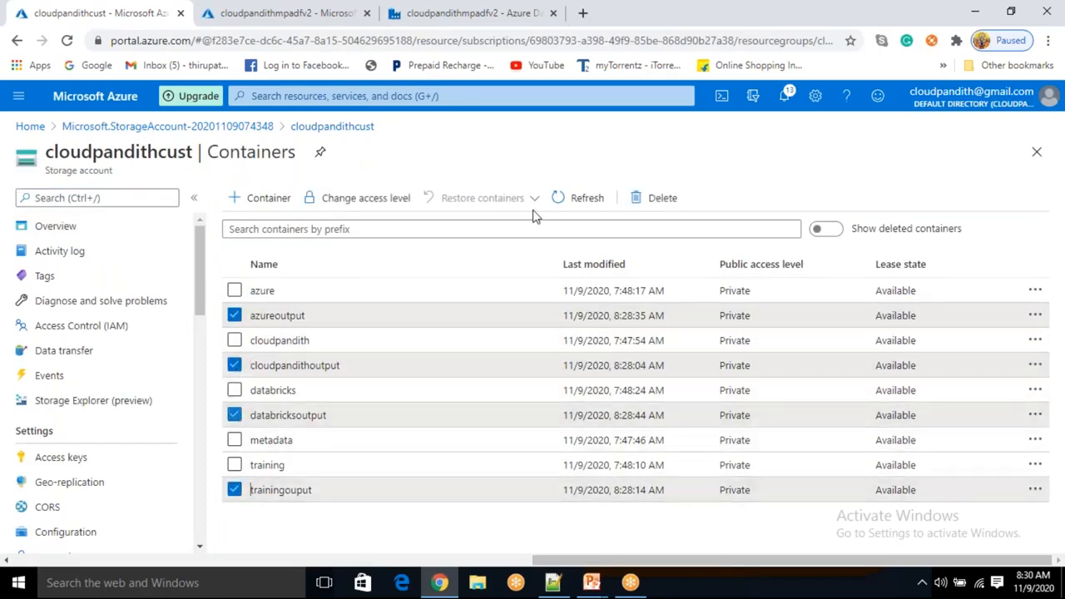
pyautogui.click(652, 198)
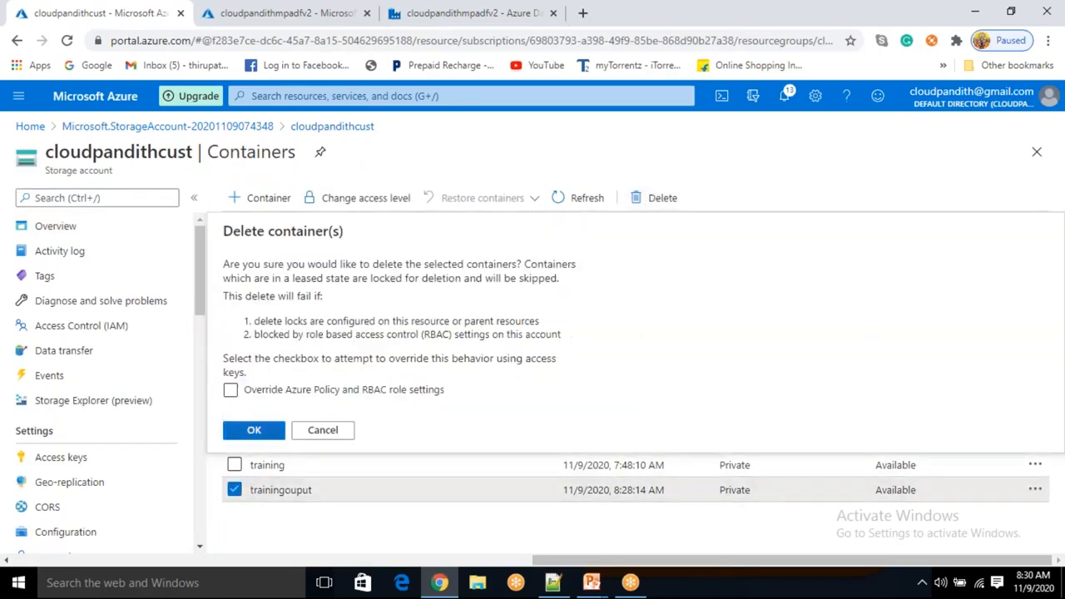
pyautogui.click(255, 430)
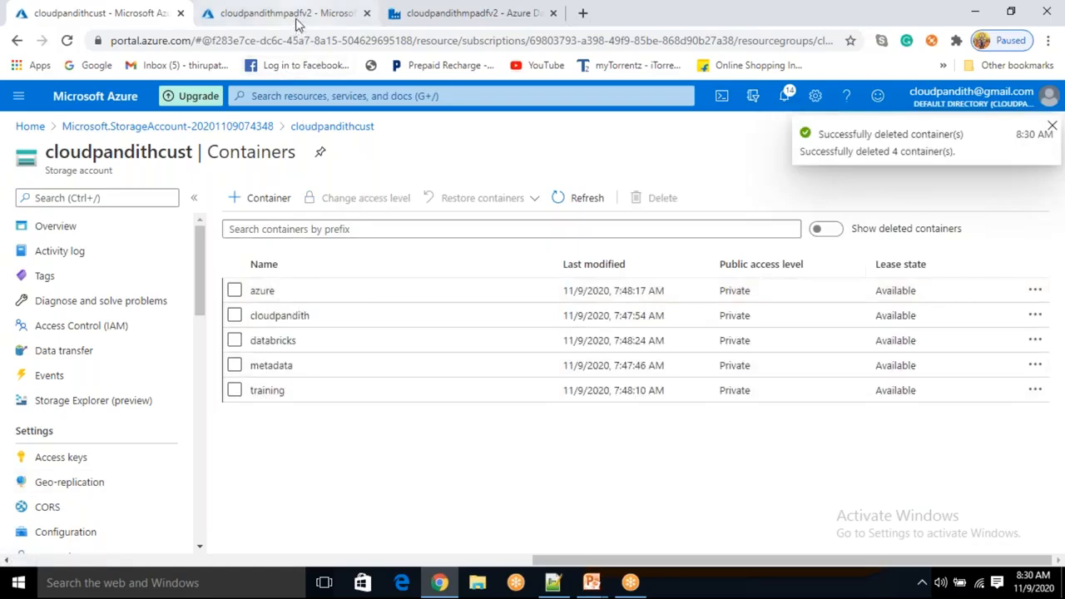
# Step: Switch to the data factory's pipeline run and inspect the input and output of the latest if_file_count_is__zero activity run
pyautogui.click(421, 18)
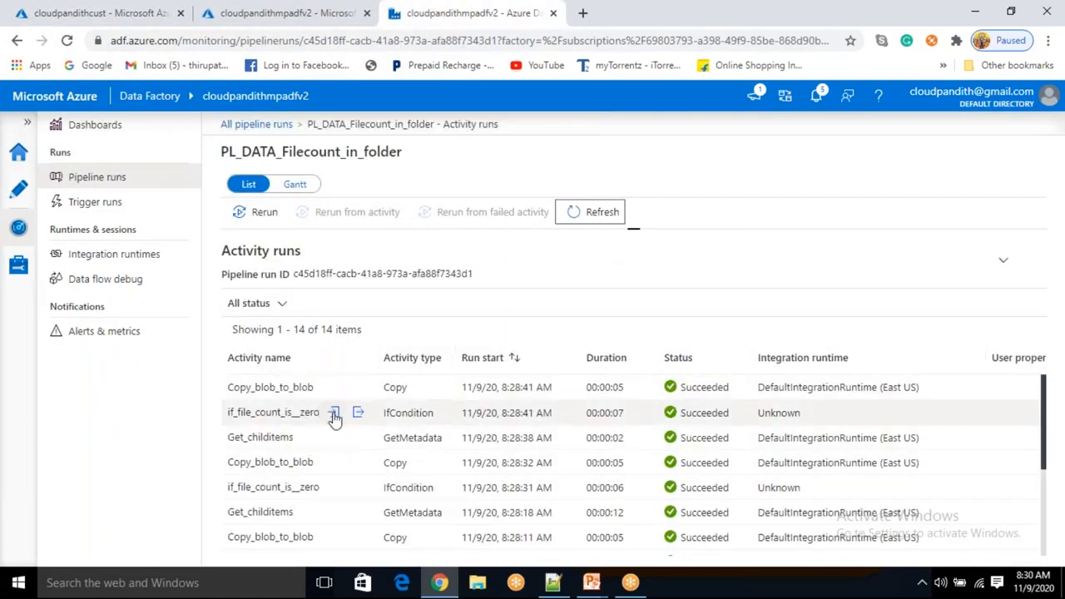
pyautogui.click(333, 412)
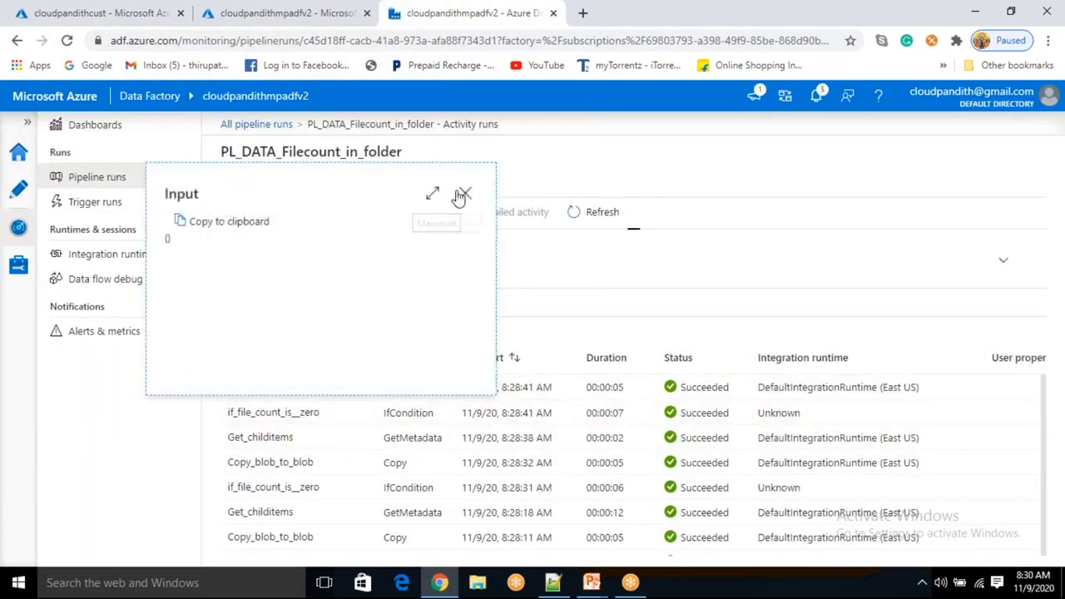
pyautogui.click(465, 193)
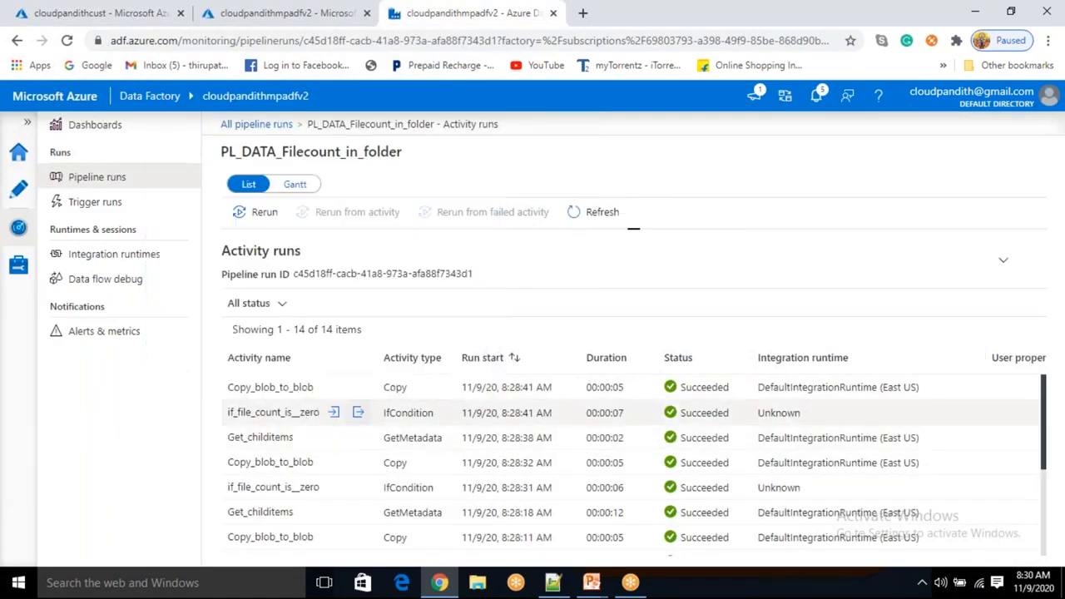
pyautogui.click(358, 412)
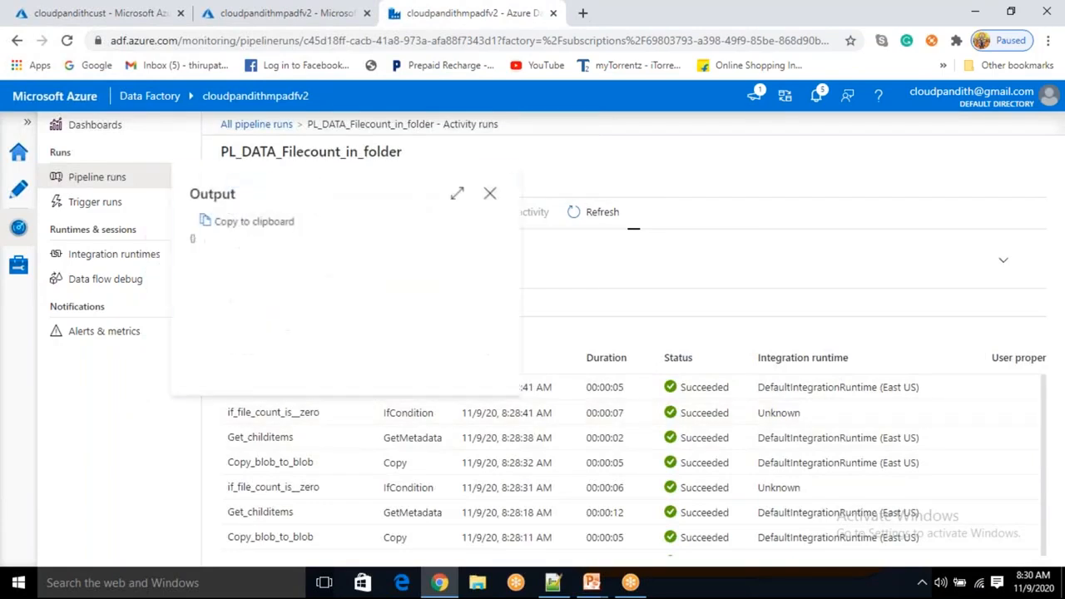
pyautogui.click(490, 194)
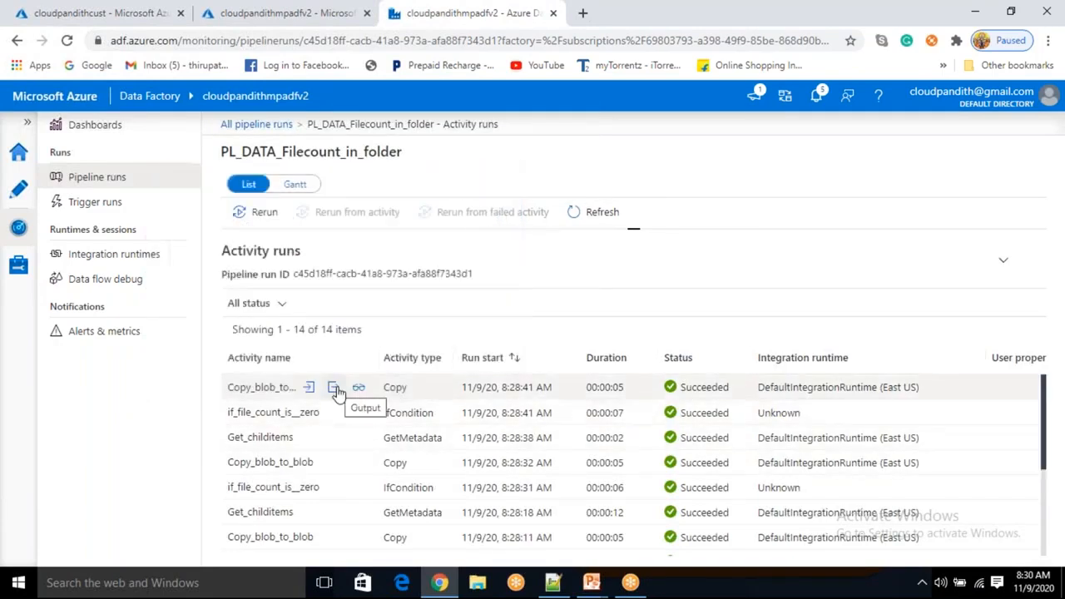
# Step: Refresh the debug output of PL_DATA_Filecount_in_folder and examine the child items returned by the individual Get_childitems runs
pyautogui.click(19, 190)
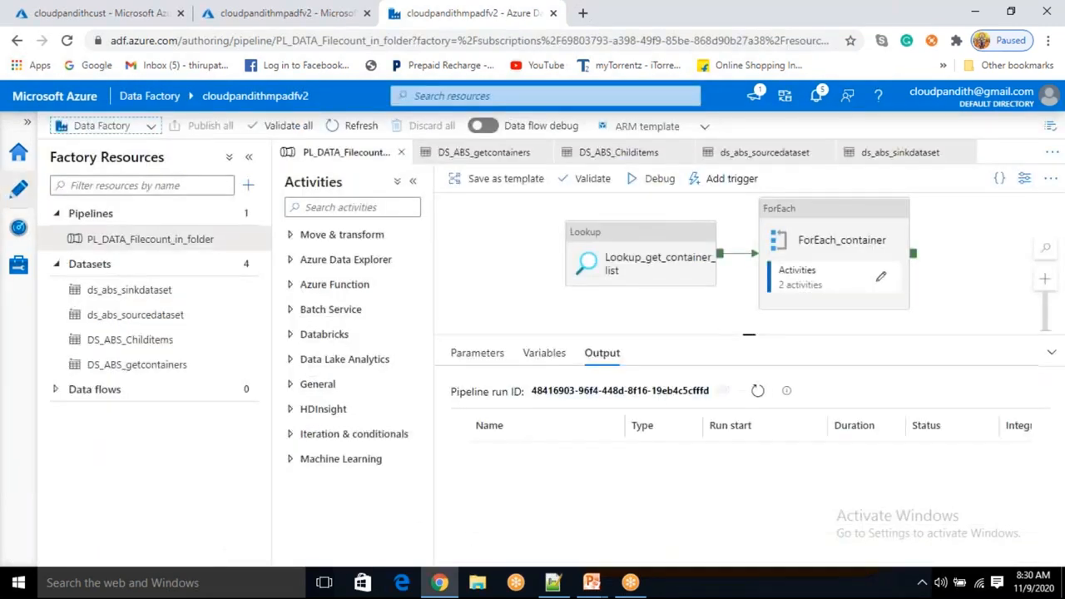
pyautogui.click(757, 391)
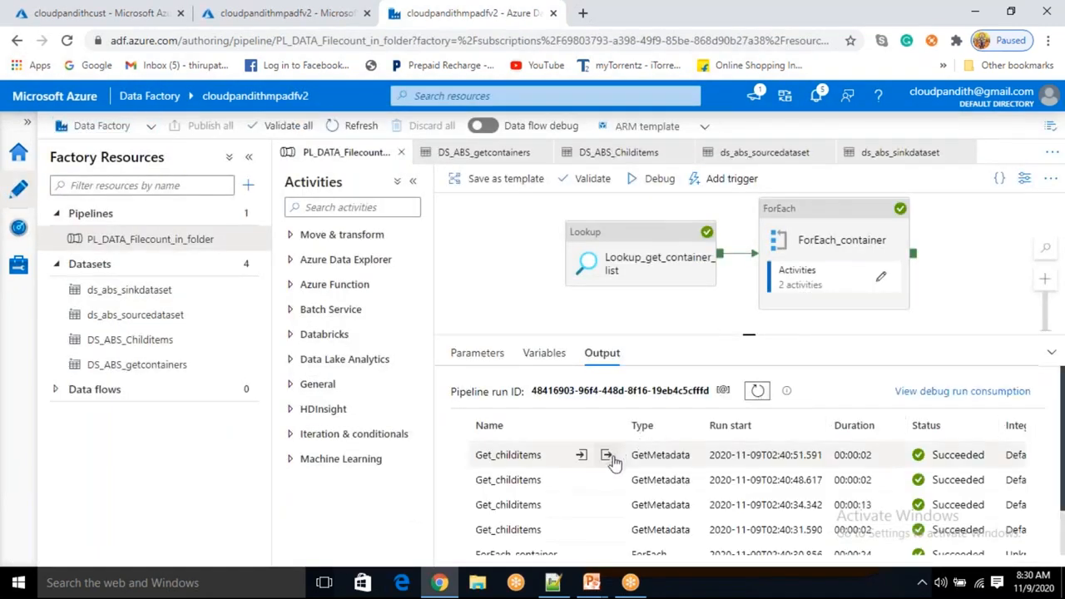
pyautogui.scroll(-2, 591, 499)
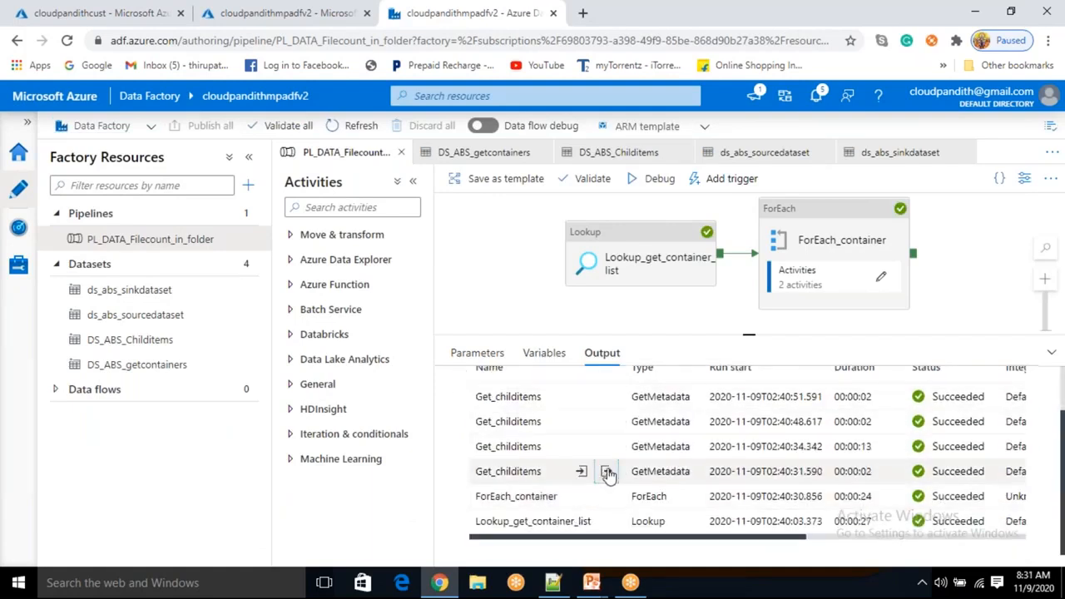
pyautogui.click(606, 471)
pyautogui.moveTo(463, 318); pyautogui.dragTo(464, 349)
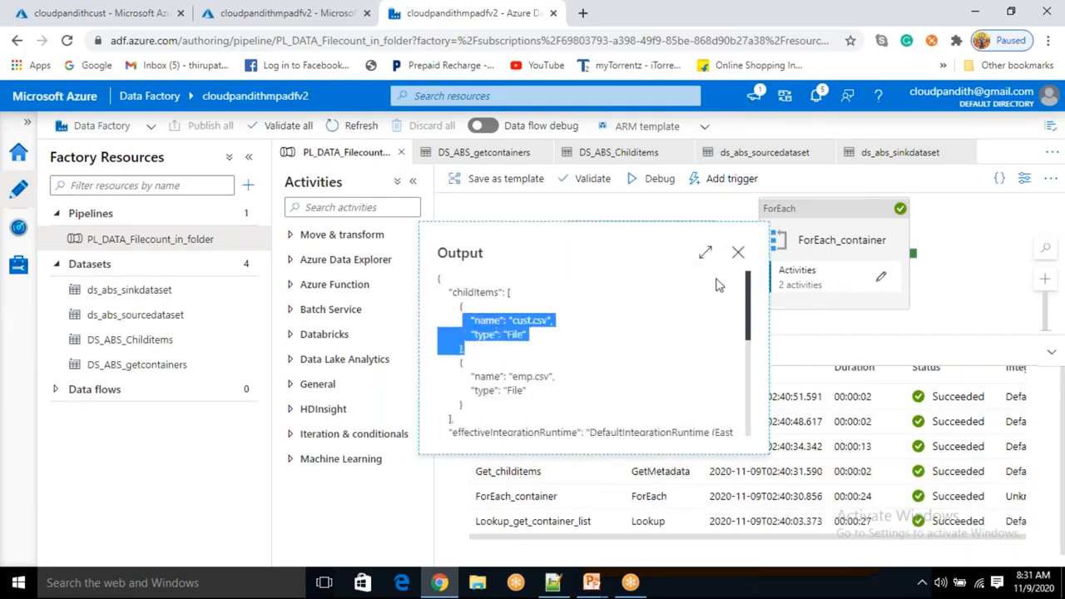
pyautogui.click(738, 253)
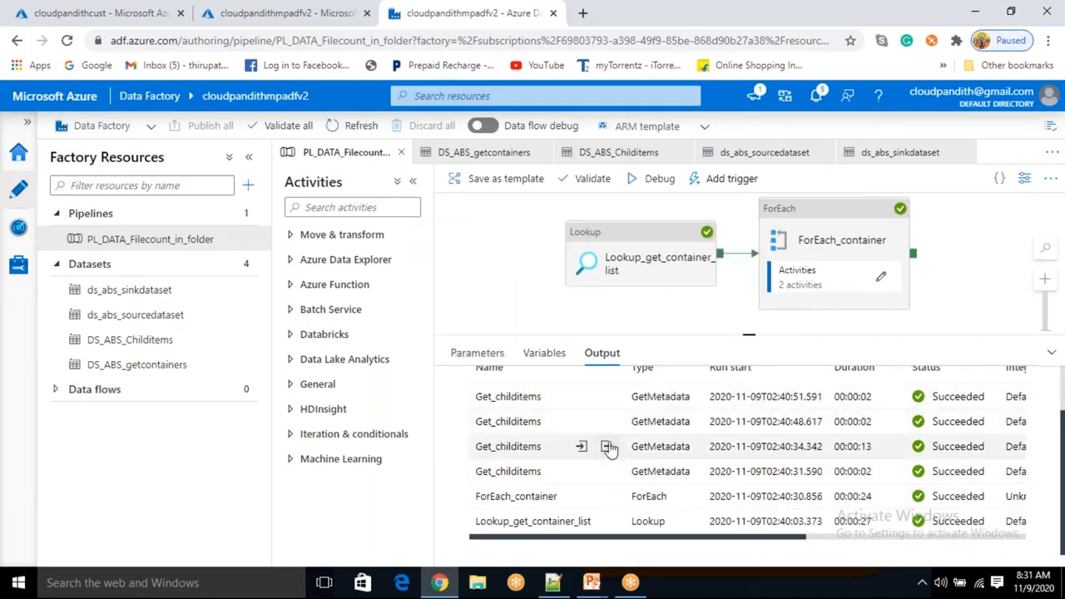
pyautogui.click(606, 446)
pyautogui.moveTo(460, 282); pyautogui.dragTo(539, 351)
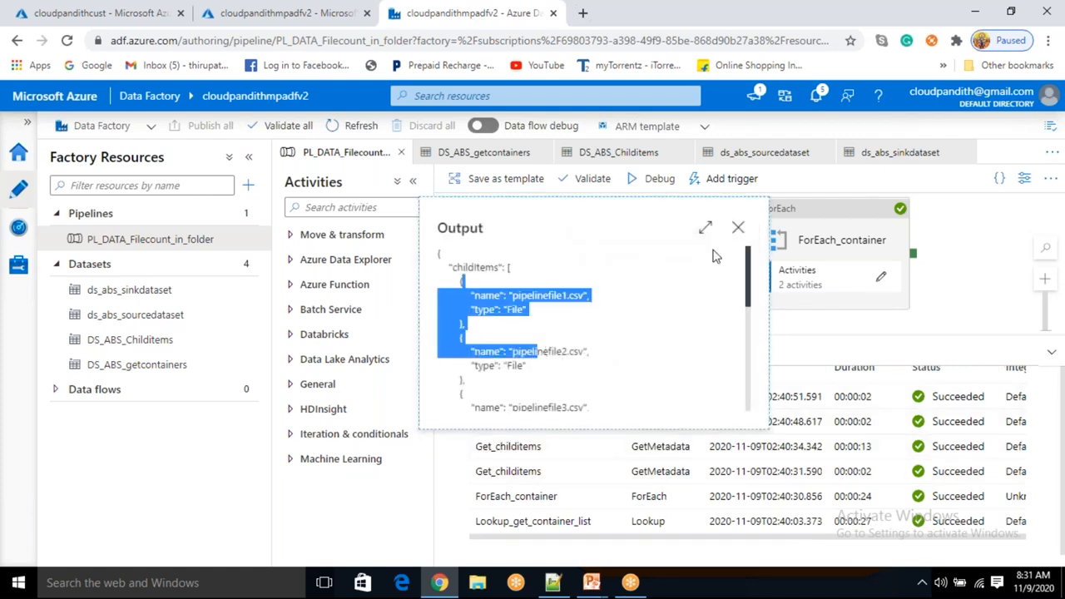
pyautogui.click(737, 233)
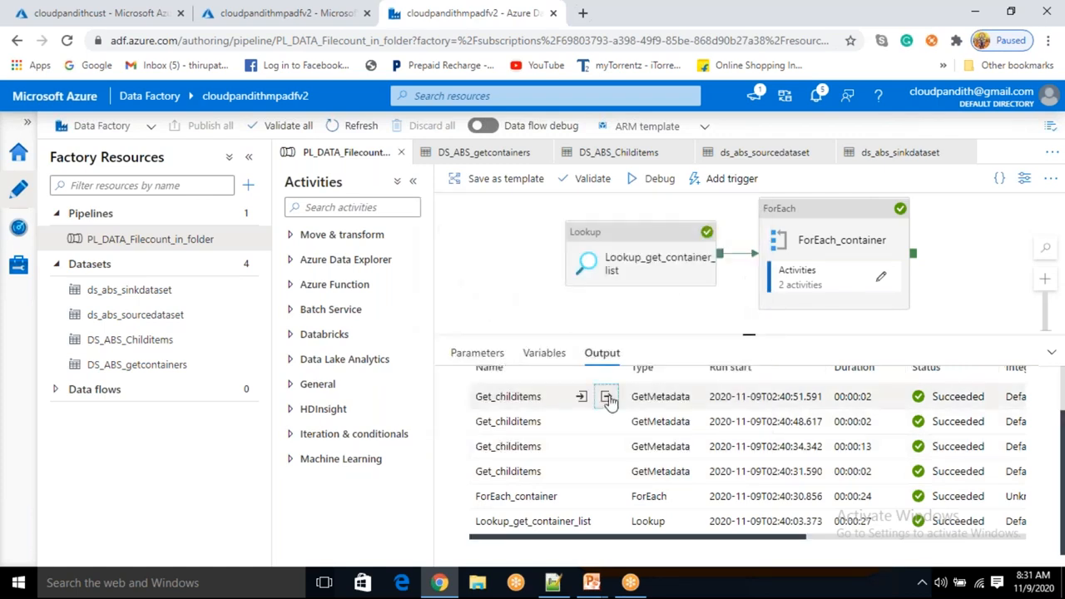
pyautogui.click(609, 402)
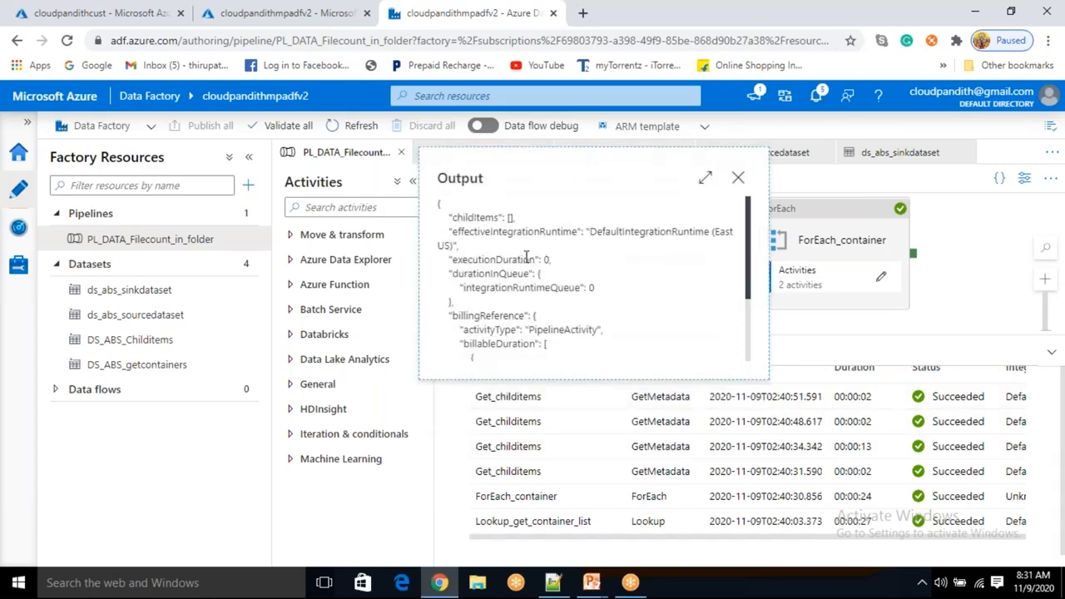
pyautogui.click(738, 177)
# Step: Open the condition expression of the if_file_count_is__zero activity inside ForEach_container for editing
pyautogui.click(881, 280)
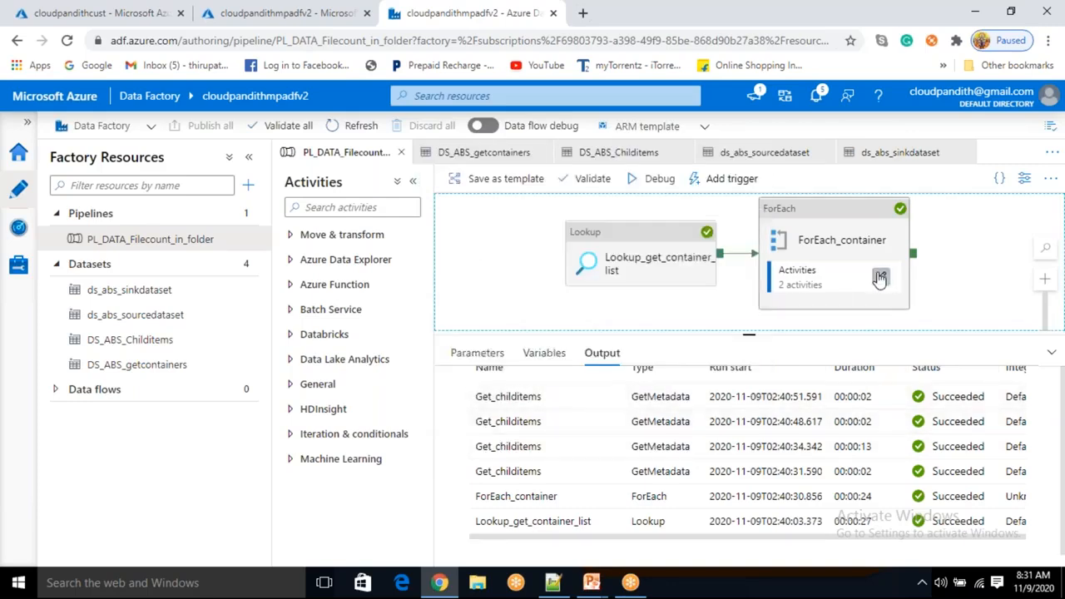
pyautogui.click(803, 233)
pyautogui.click(537, 353)
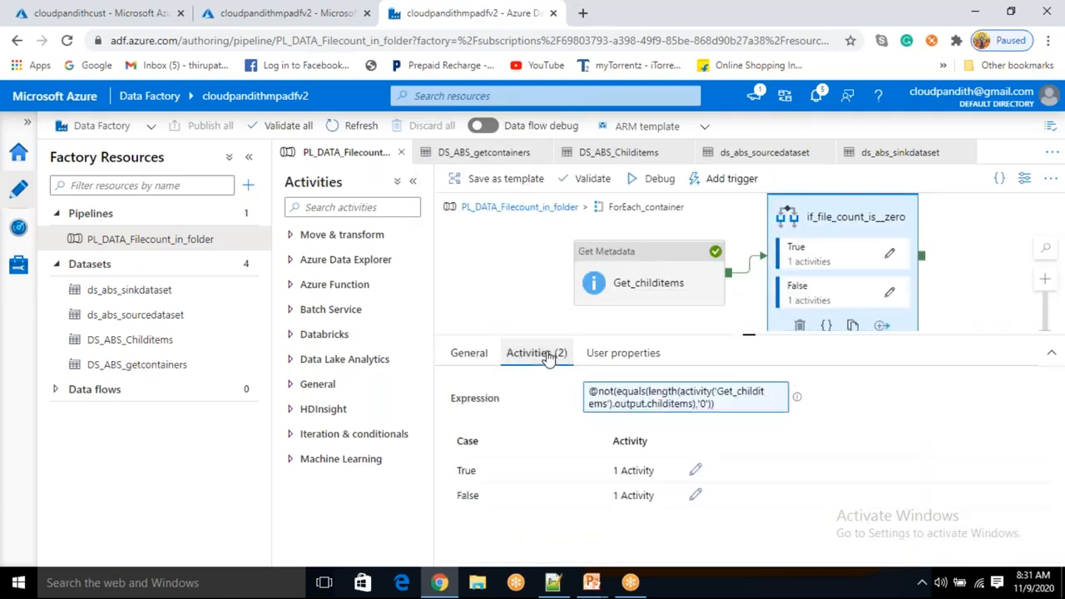
pyautogui.click(678, 401)
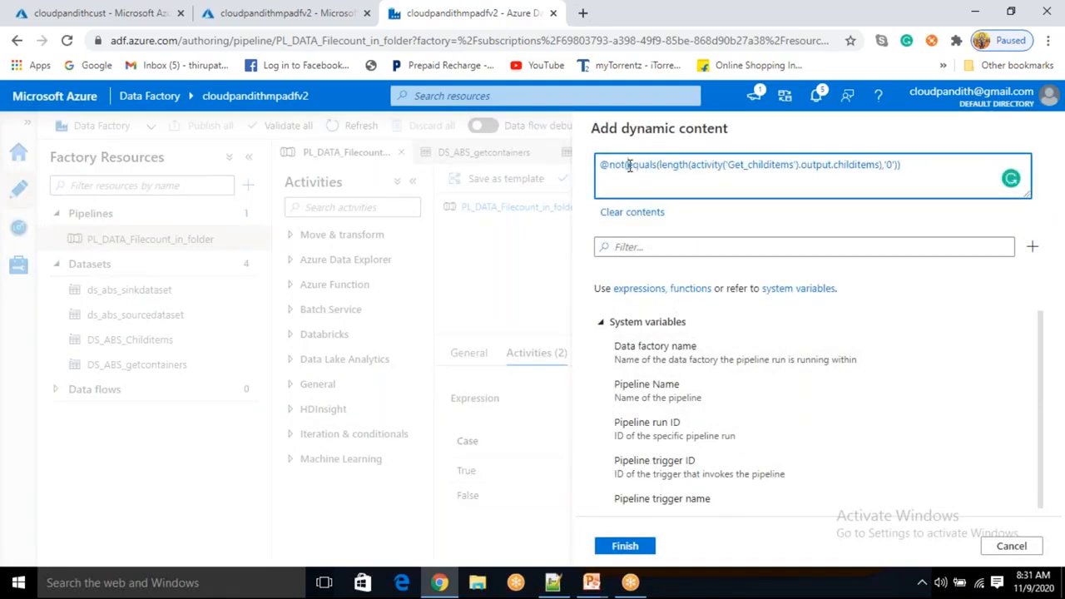
pyautogui.press('BackSpace')
pyautogui.press('BackSpace')
pyautogui.press('BackSpace')
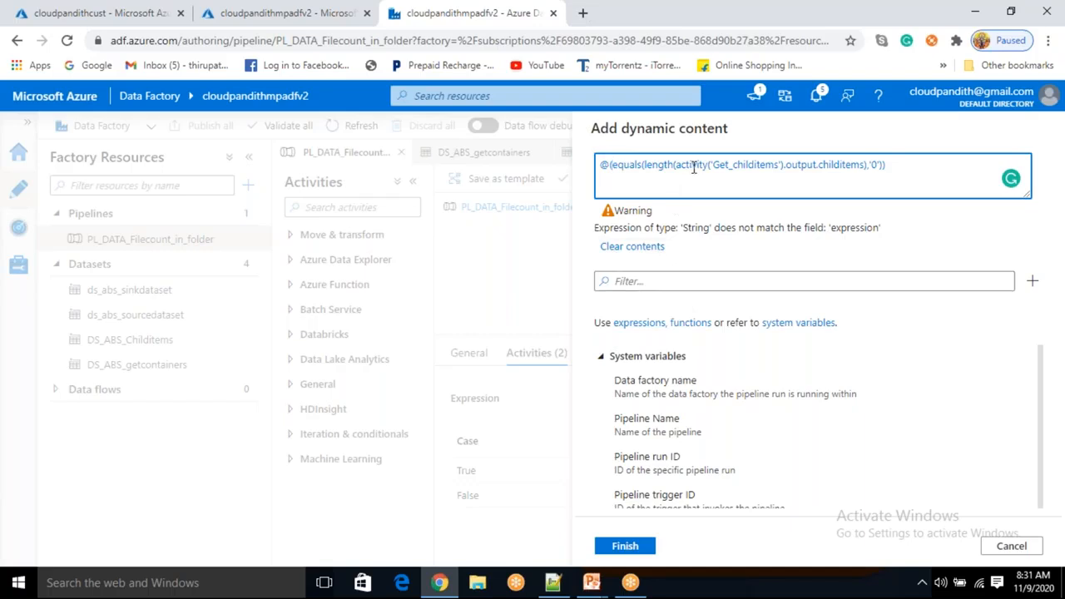
pyautogui.moveTo(651, 169); pyautogui.dragTo(862, 166)
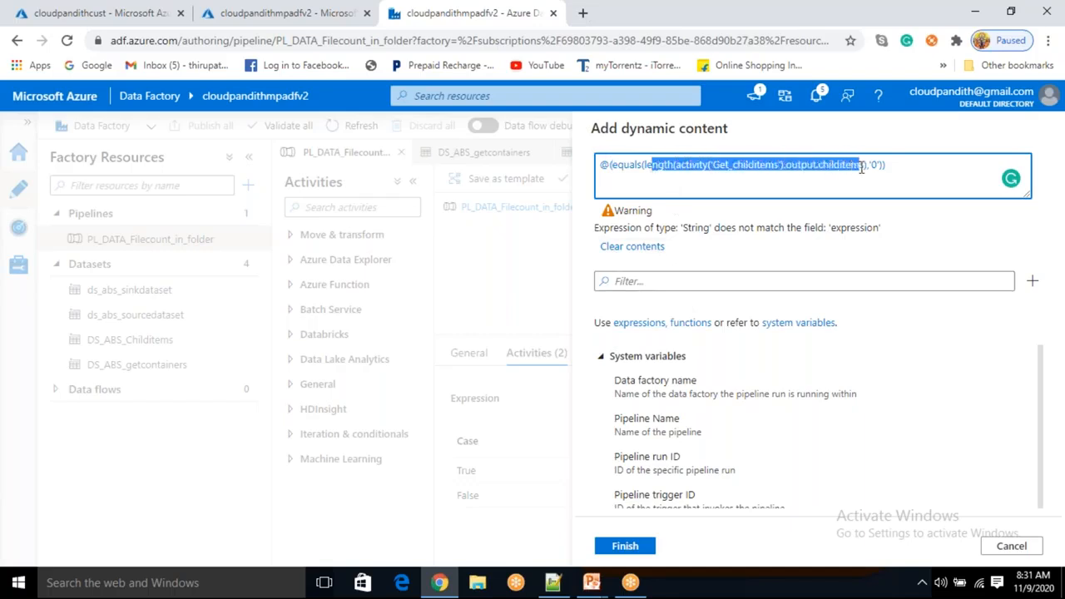
pyautogui.click(675, 281)
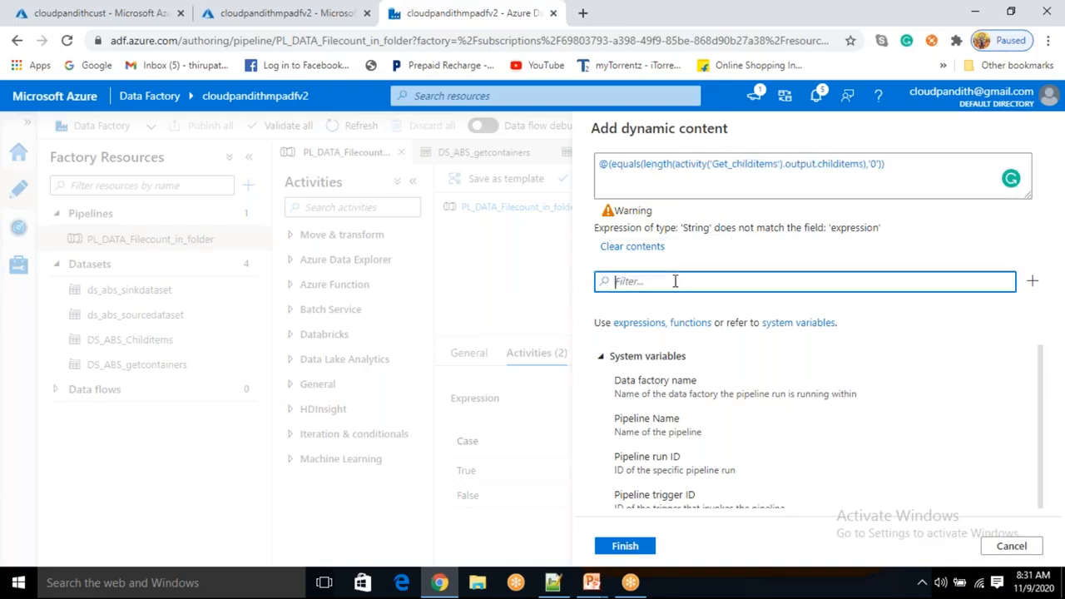
pyautogui.click(871, 164)
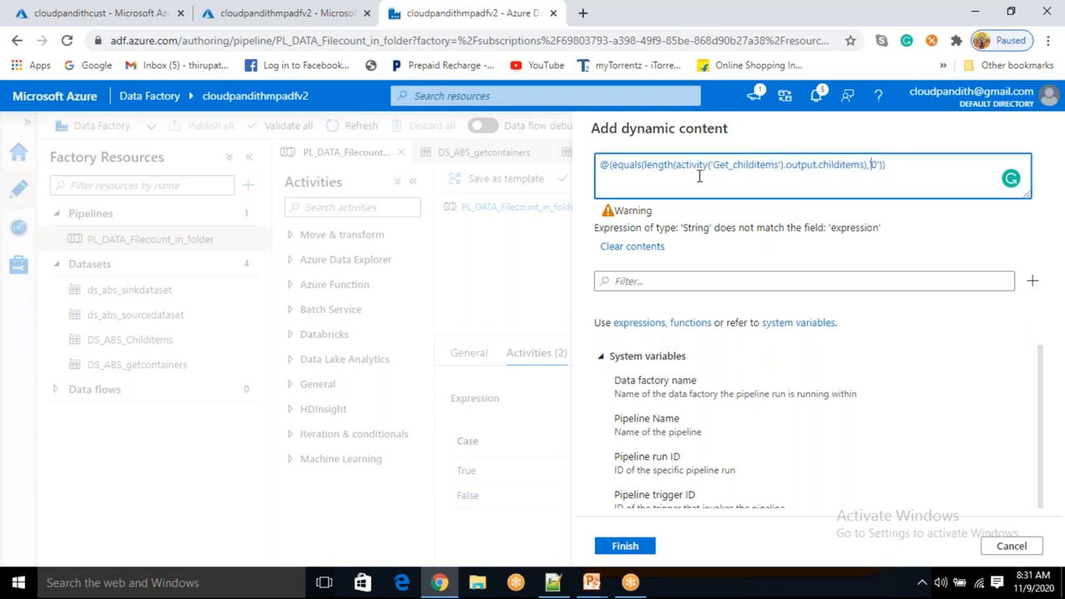
pyautogui.moveTo(673, 165); pyautogui.dragTo(707, 162)
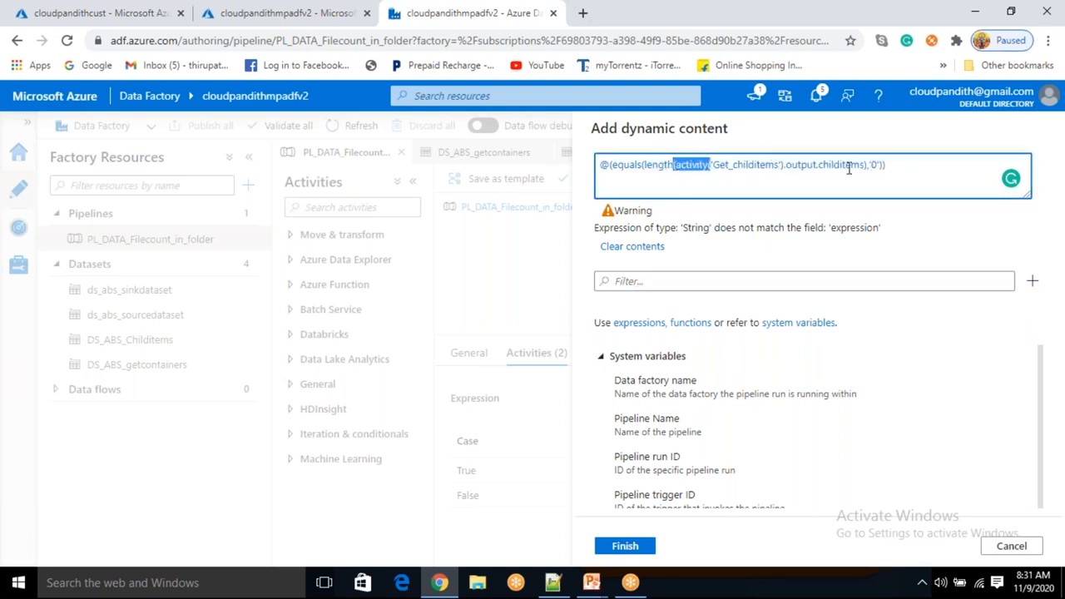
pyautogui.click(849, 165)
pyautogui.moveTo(865, 165); pyautogui.dragTo(646, 171)
pyautogui.click(613, 165)
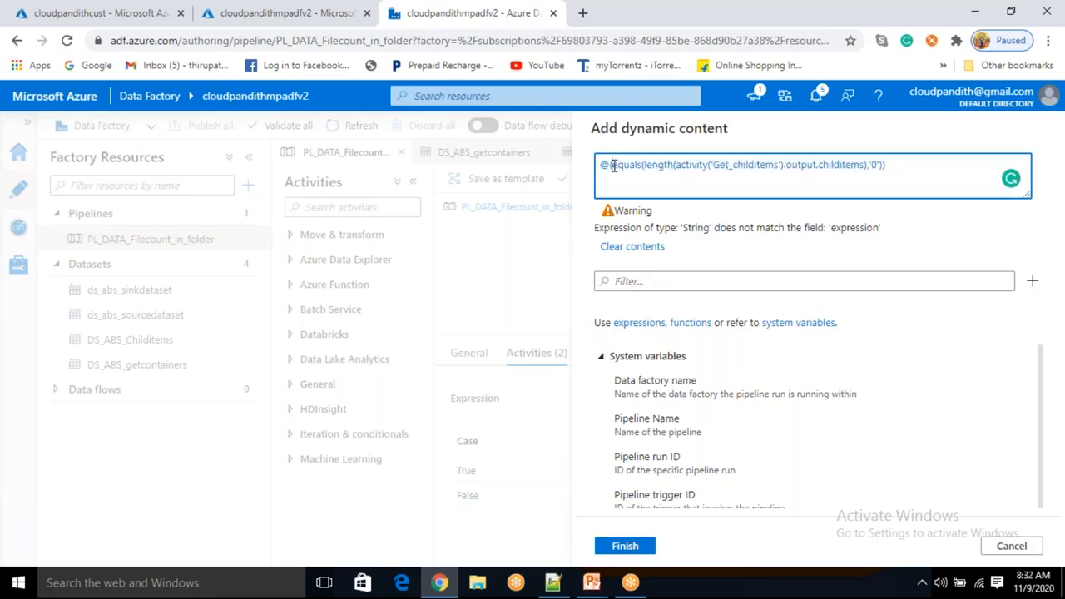
pyautogui.press('BackSpace')
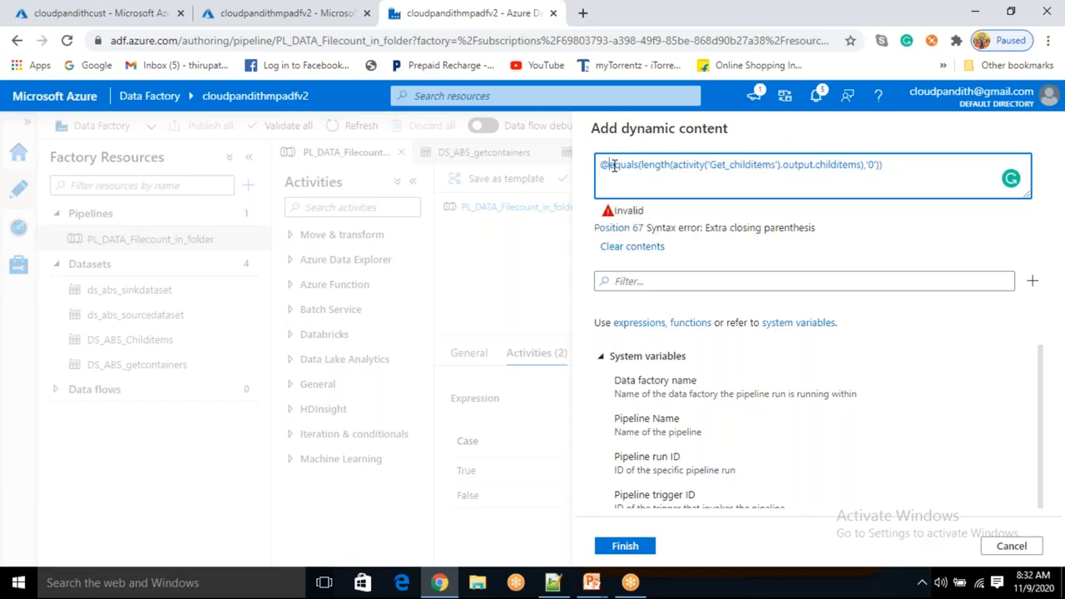
pyautogui.doubleClick(658, 166)
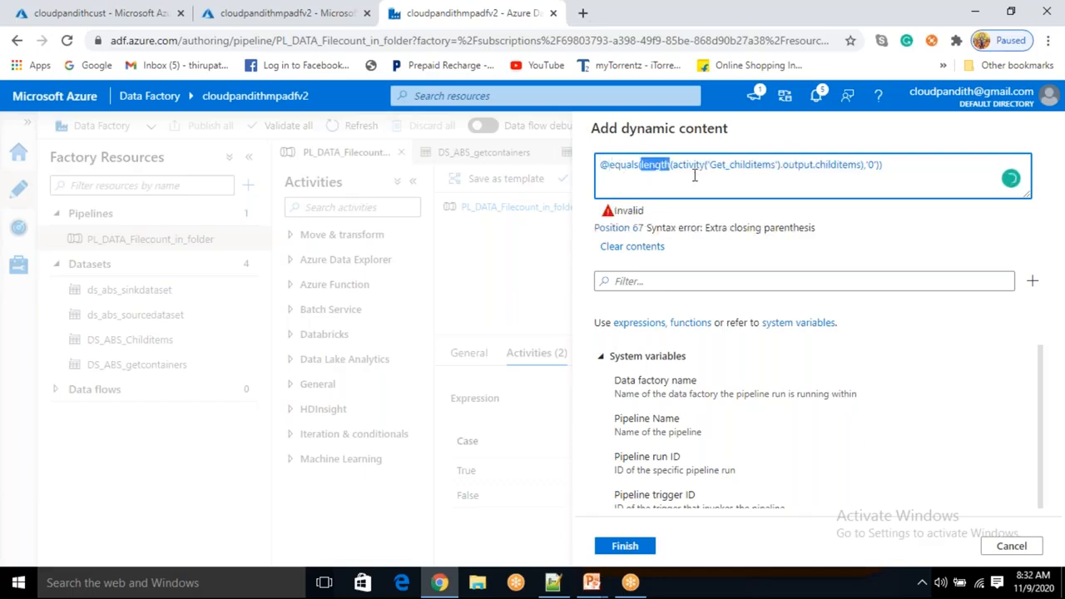
pyautogui.click(884, 164)
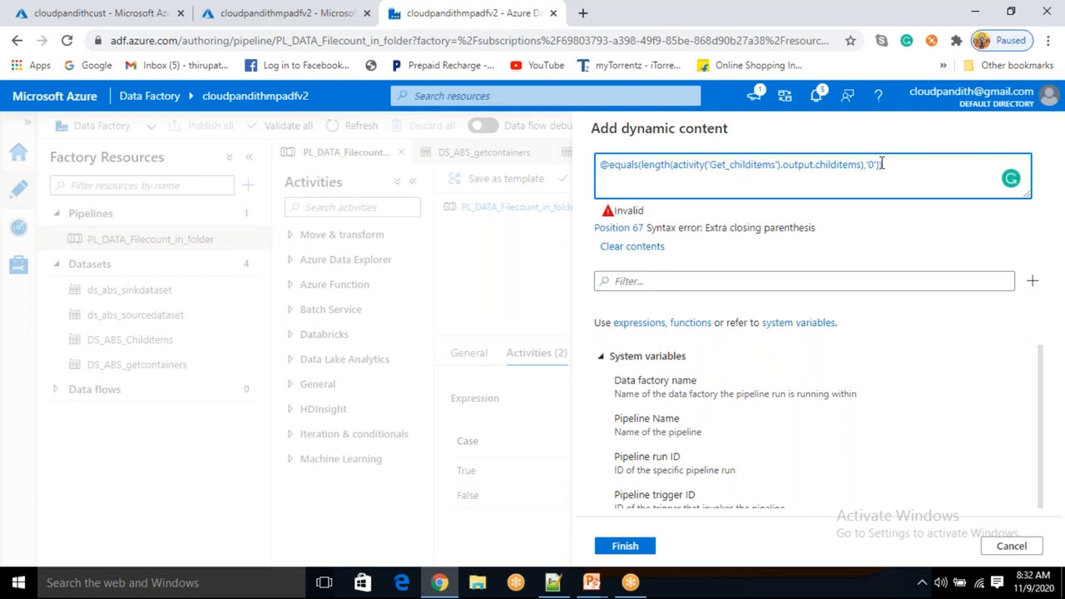
pyautogui.press('BackSpace')
# Step: Look up the length function in the function list and compare it with its use in the expression
pyautogui.doubleClick(619, 168)
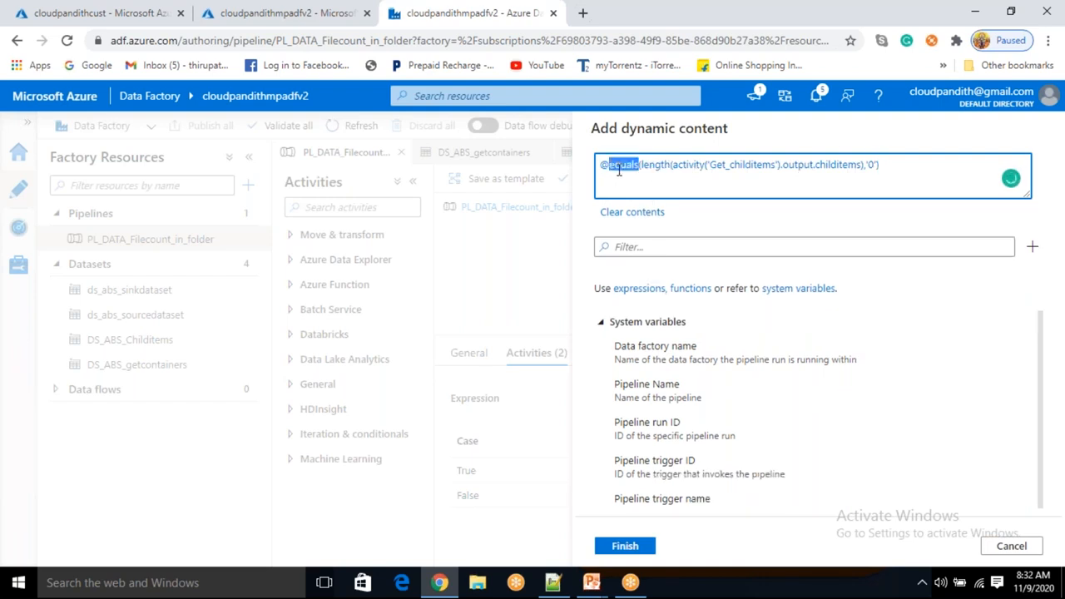
pyautogui.doubleClick(661, 166)
pyautogui.click(666, 182)
pyautogui.click(638, 246)
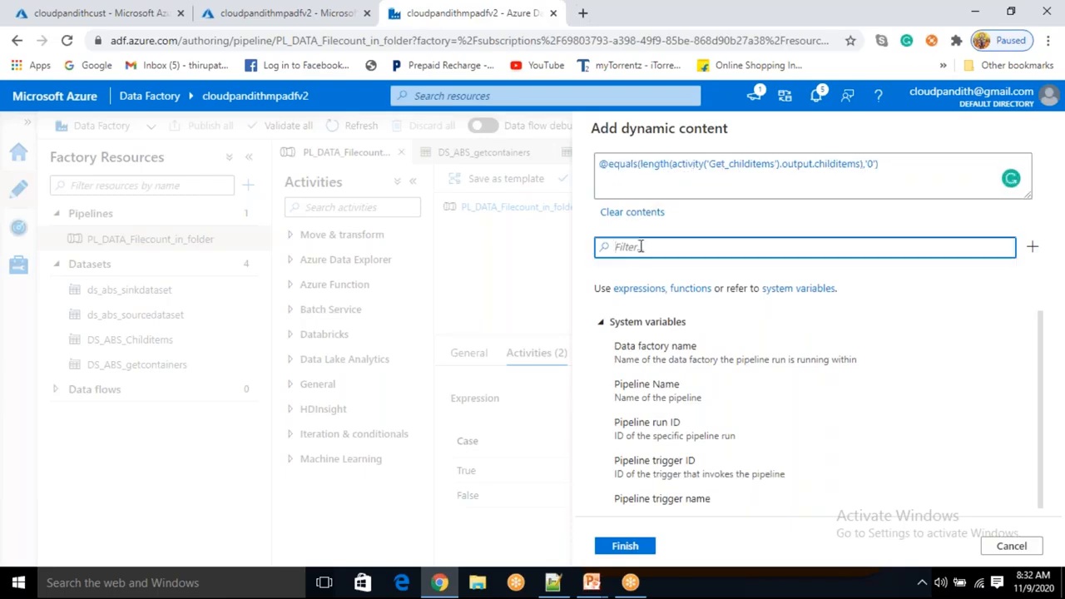
pyautogui.write('length')
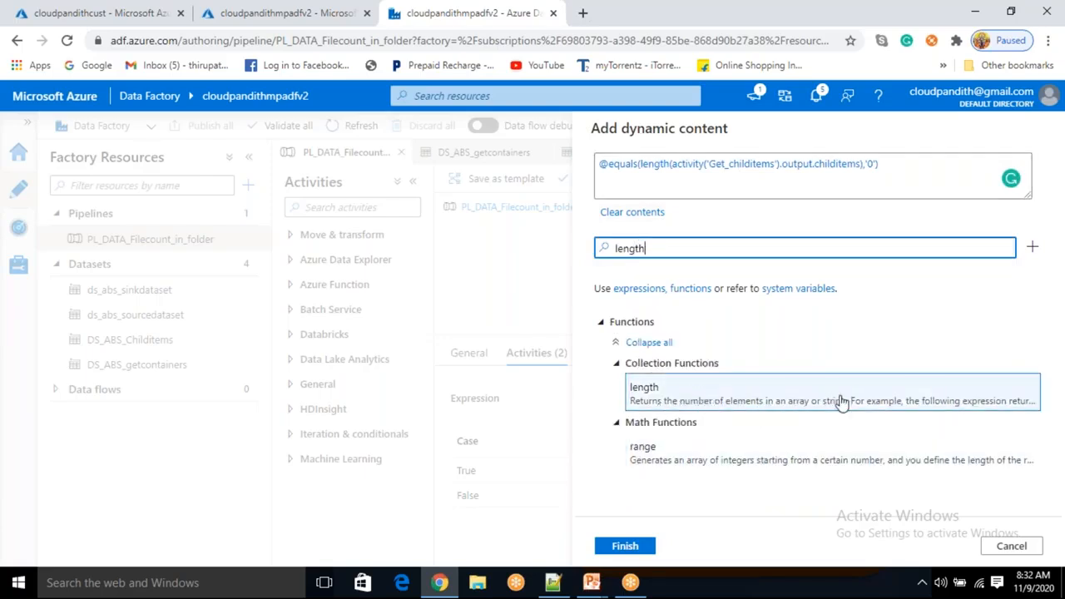
pyautogui.click(641, 164)
pyautogui.moveTo(641, 164); pyautogui.dragTo(838, 165)
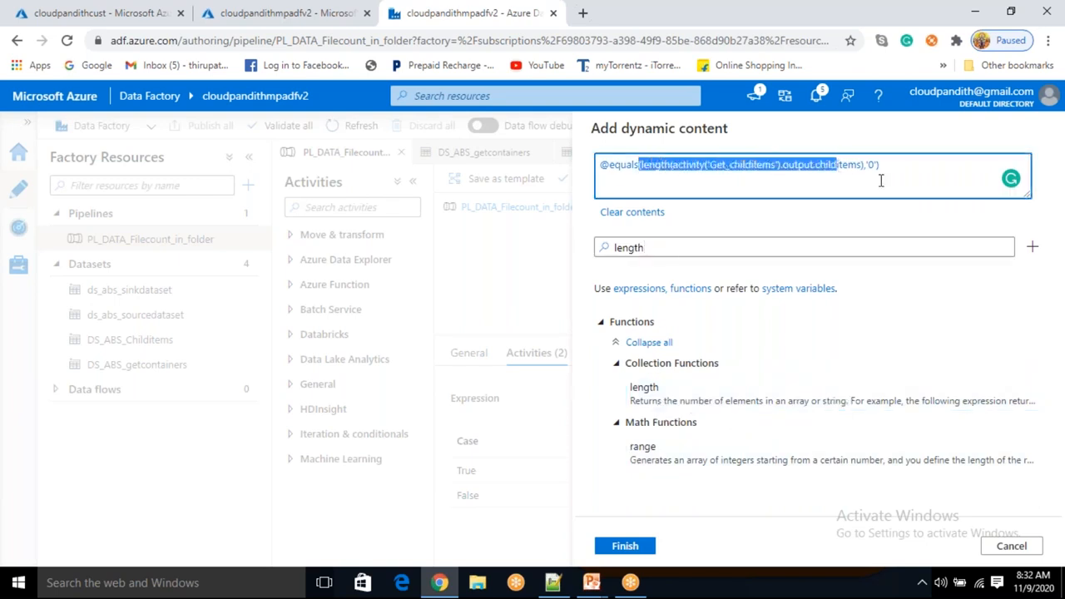
# Step: Set the value compared in the equals expression to '1'
pyautogui.click(876, 167)
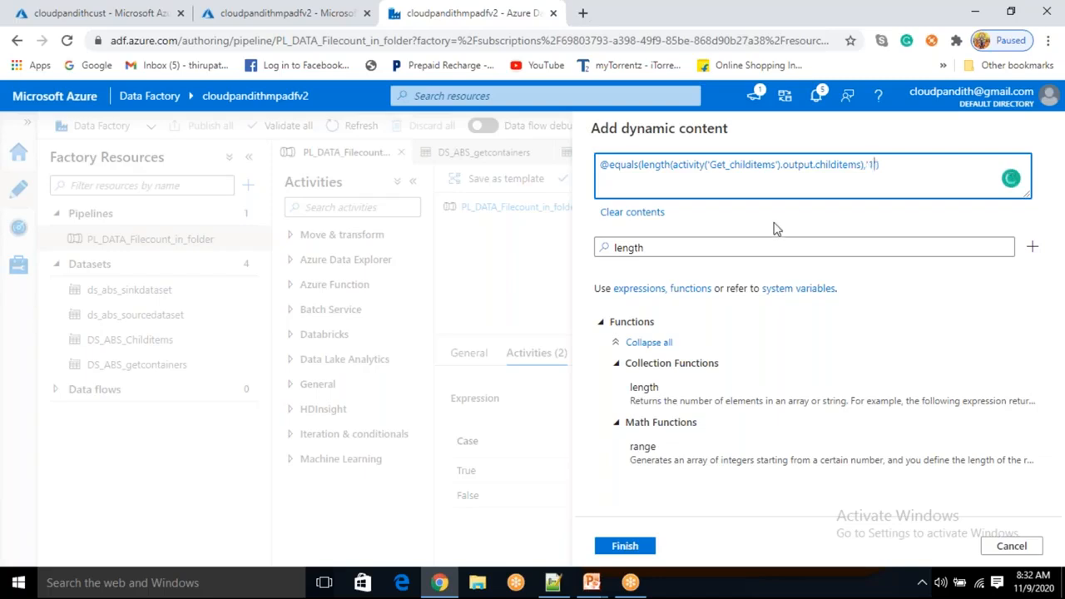
pyautogui.write("'")
pyautogui.click(779, 184)
pyautogui.doubleClick(628, 165)
pyautogui.click(873, 165)
pyautogui.click(672, 248)
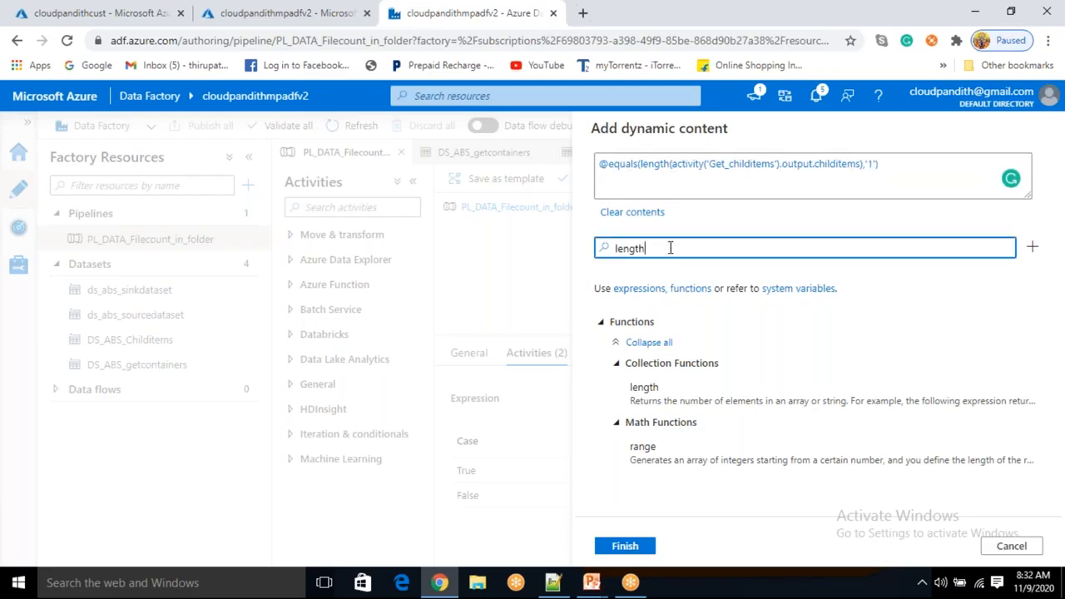
pyautogui.press('BackSpace')
pyautogui.press('BackSpace')
pyautogui.press('BackSpace')
pyautogui.press('BackSpace')
pyautogui.press('BackSpace')
pyautogui.press('BackSpace')
pyautogui.write('grea')
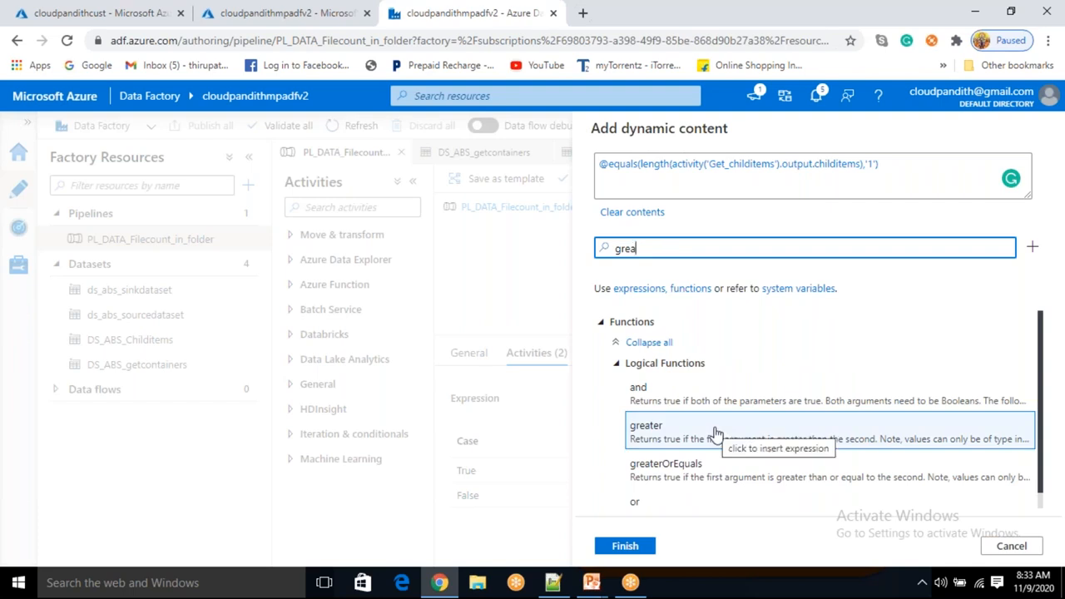
pyautogui.click(716, 433)
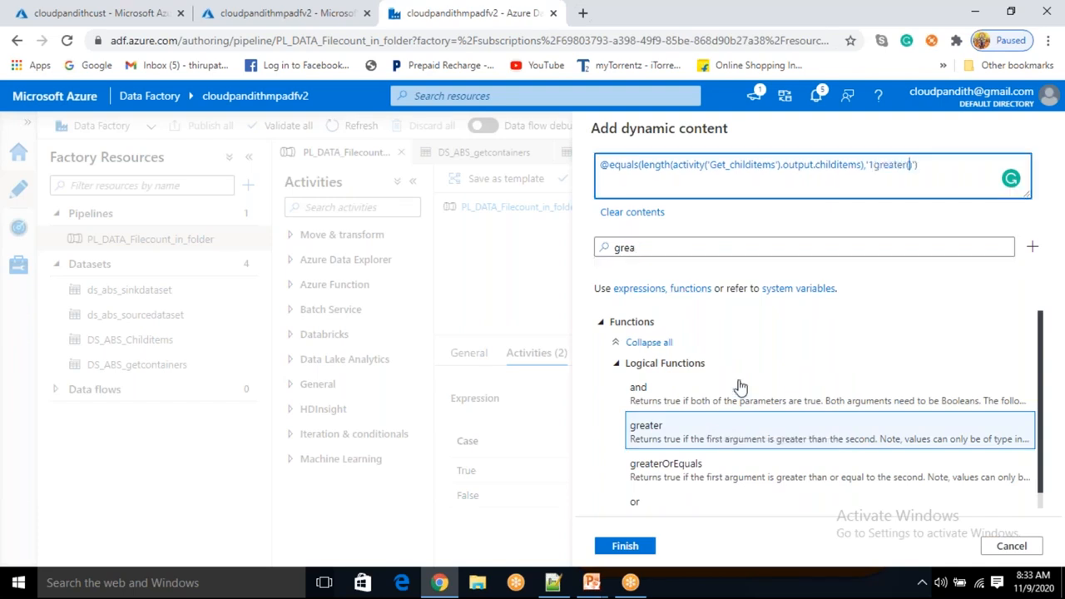
pyautogui.moveTo(919, 164); pyautogui.dragTo(601, 154)
pyautogui.press('BackSpace')
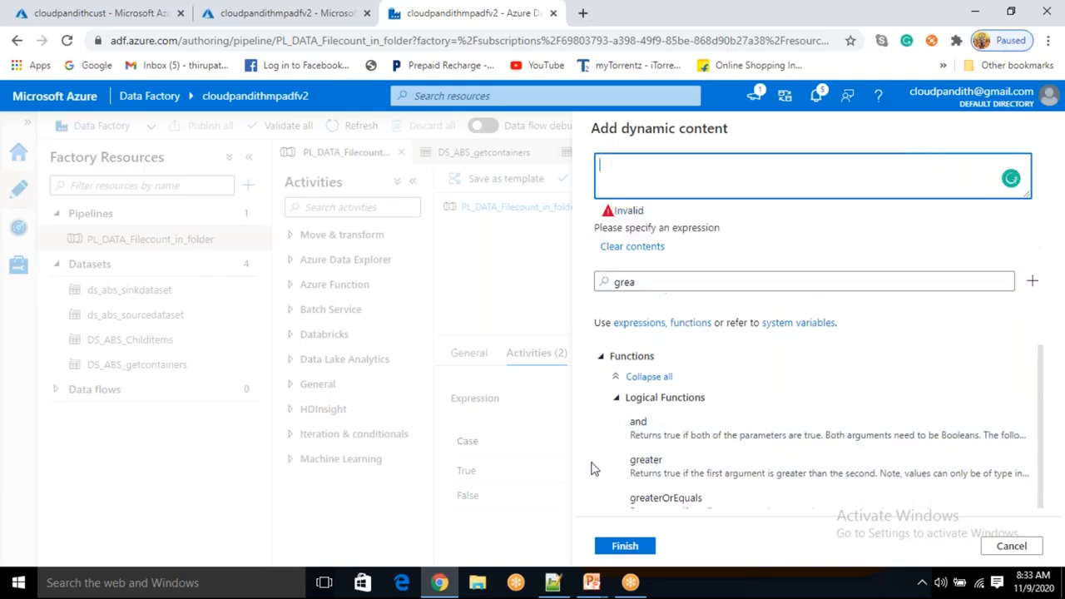
pyautogui.click(666, 464)
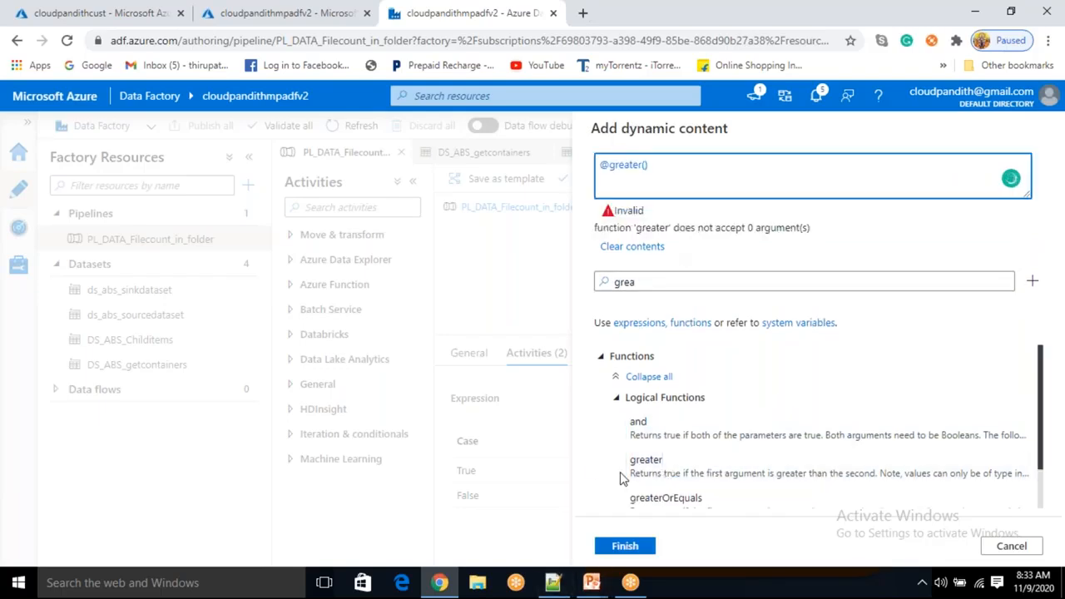
# Step: Clear the function filter and insert the Get_childitems activity output into greater(), extended with .childitems
pyautogui.click(645, 285)
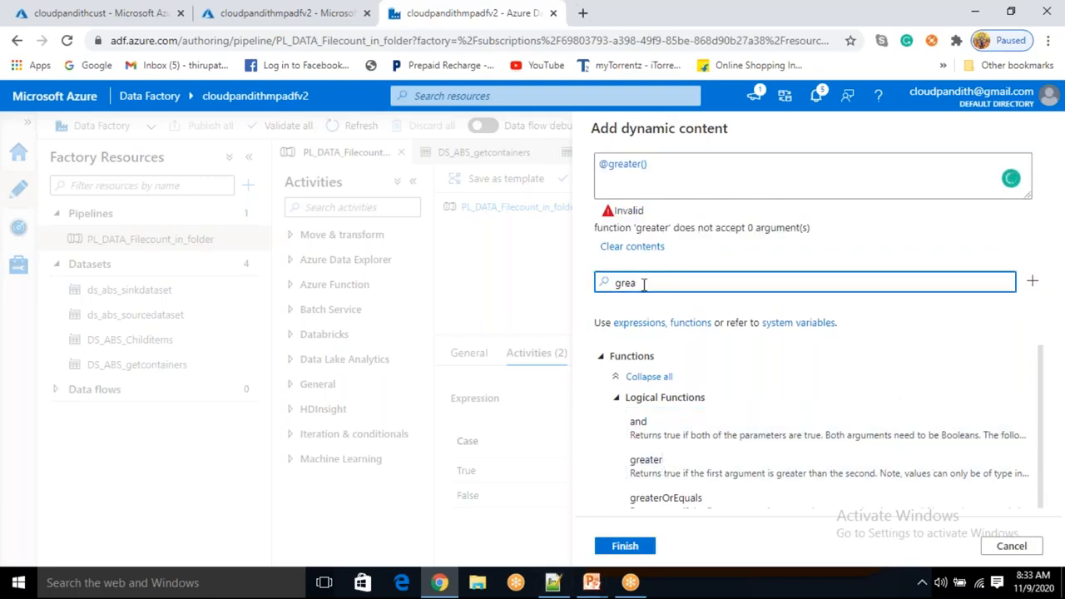
pyautogui.press('BackSpace')
pyautogui.press('BackSpace')
pyautogui.press('BackSpace')
pyautogui.scroll(-10, 708, 495)
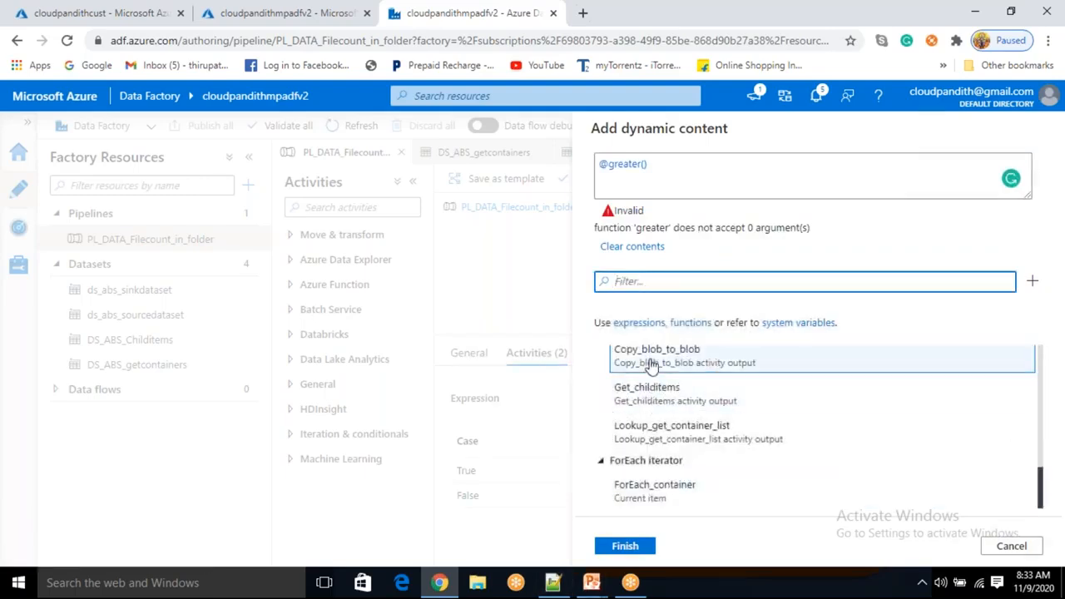
pyautogui.scroll(1, 647, 442)
pyautogui.scroll(-1, 647, 442)
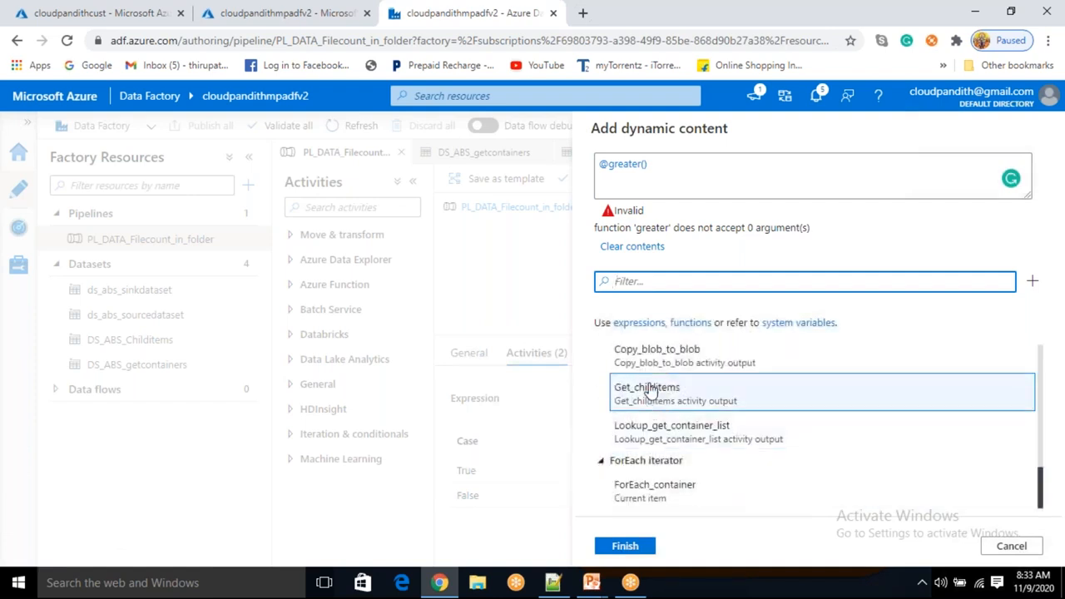
pyautogui.click(641, 401)
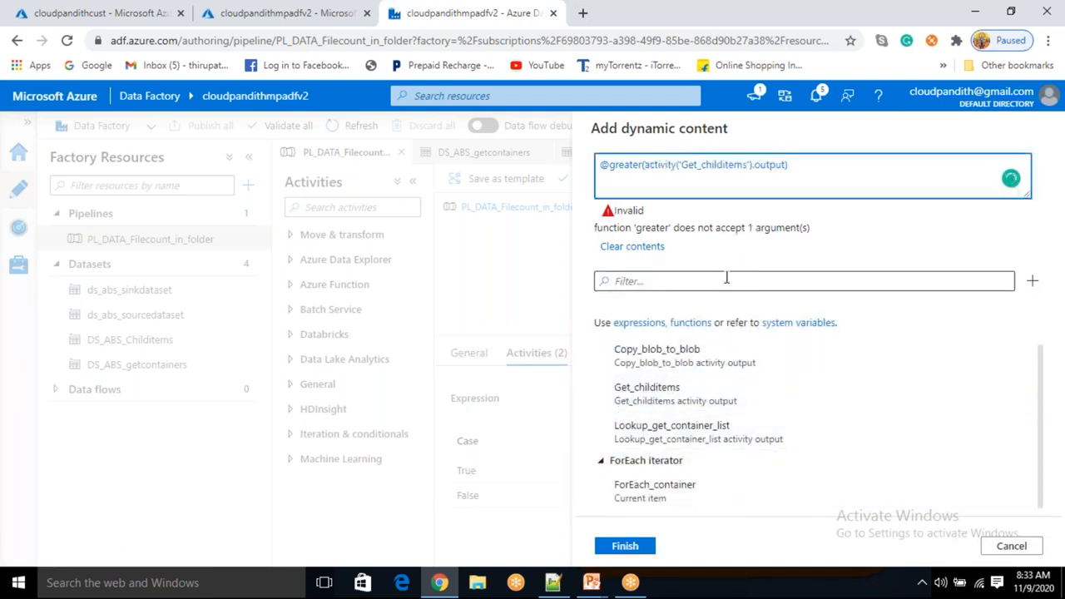
pyautogui.write('.')
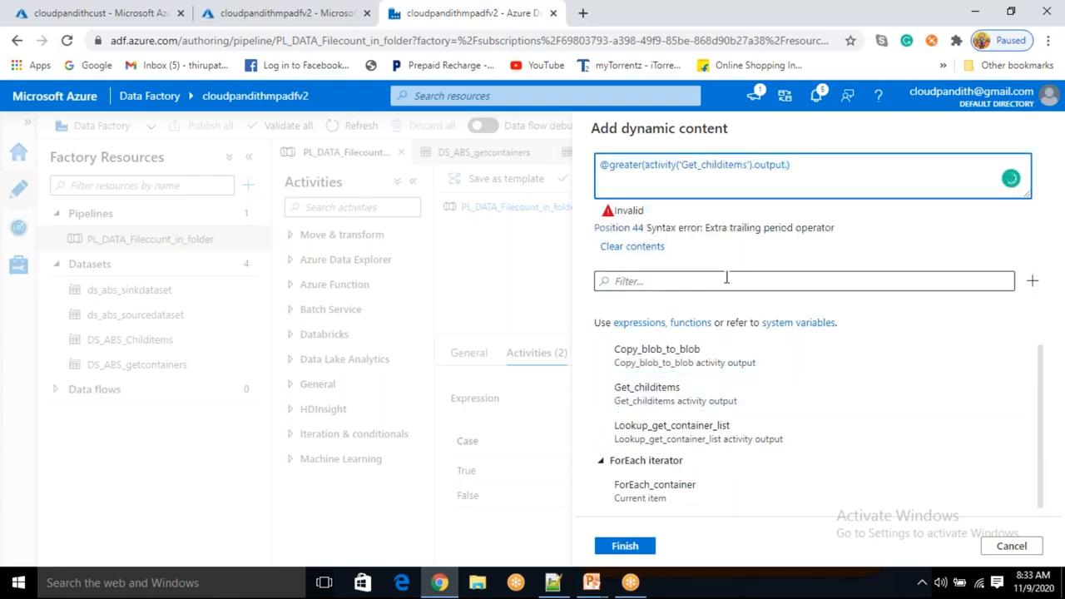
pyautogui.write('chil')
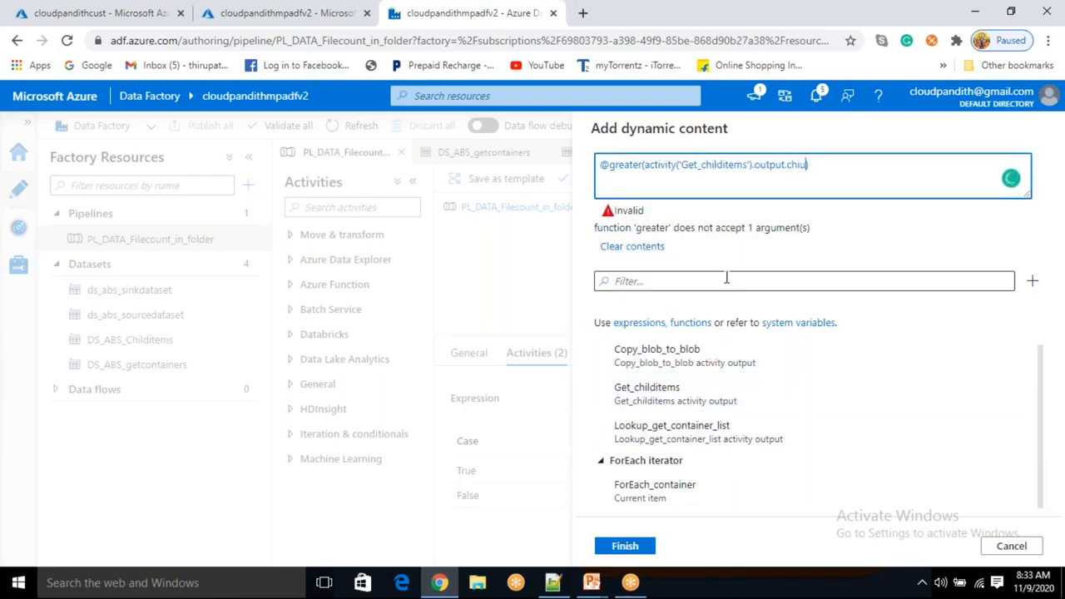
pyautogui.write('ditems')
pyautogui.write('(')
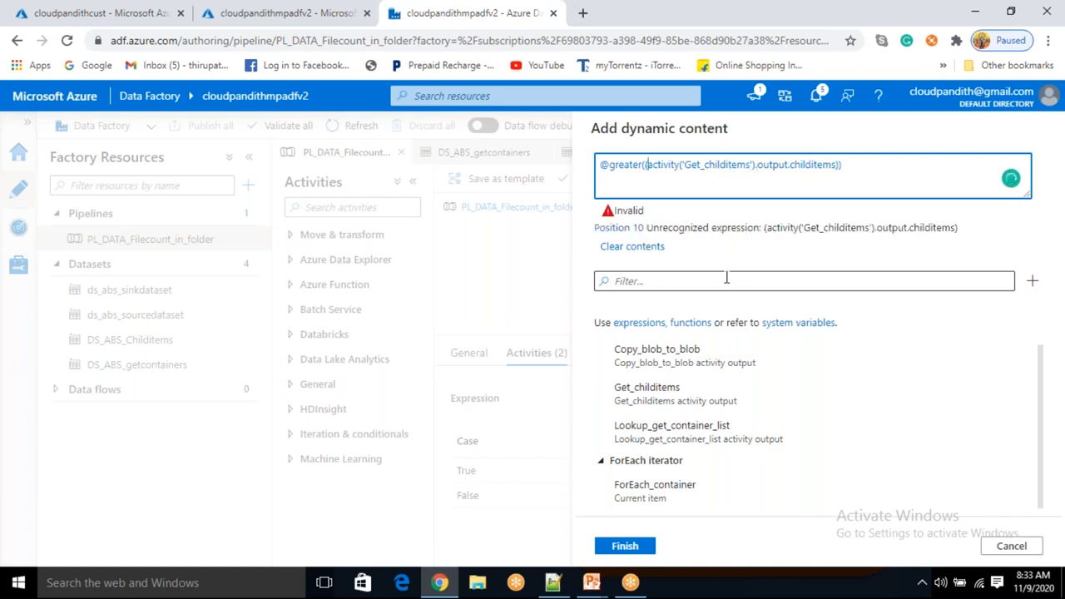
pyautogui.write('ngth')
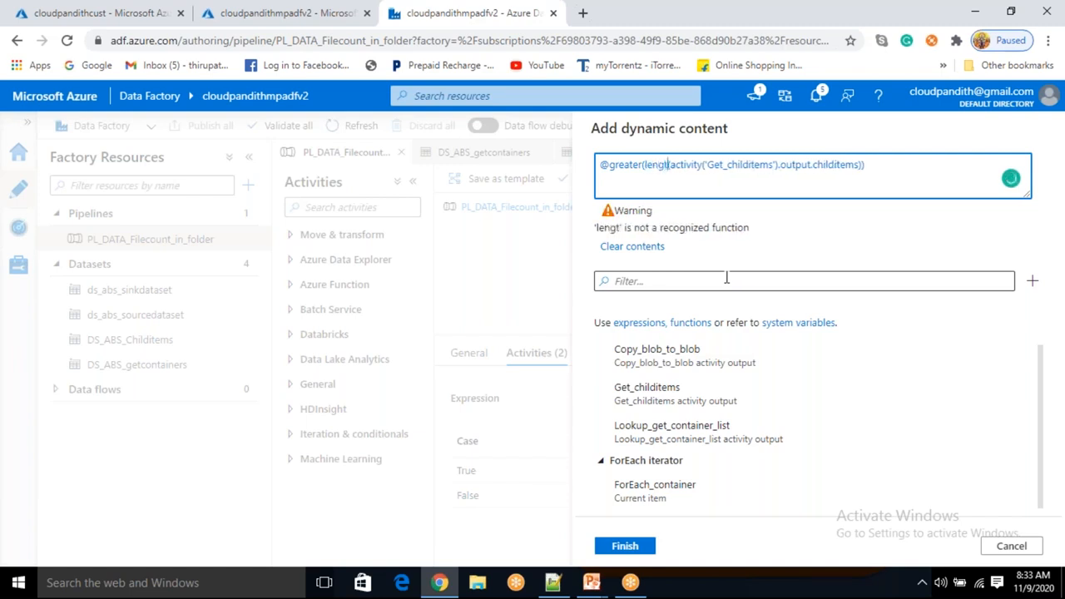
pyautogui.press('Left')
pyautogui.press('Left')
pyautogui.press('Left')
pyautogui.press('Left')
pyautogui.press('Left')
pyautogui.press('Left')
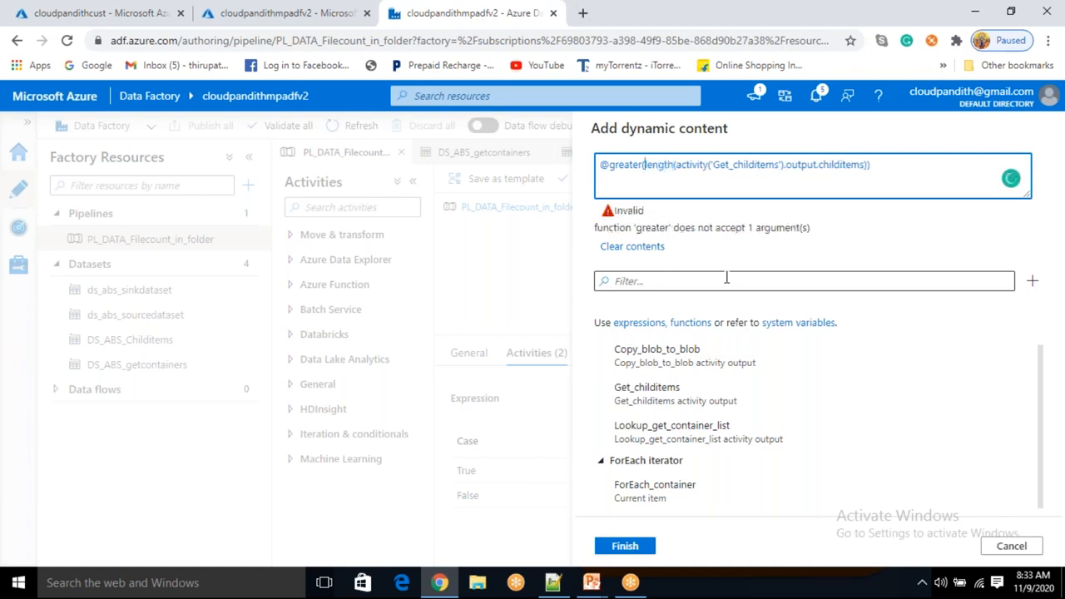
pyautogui.write('int')
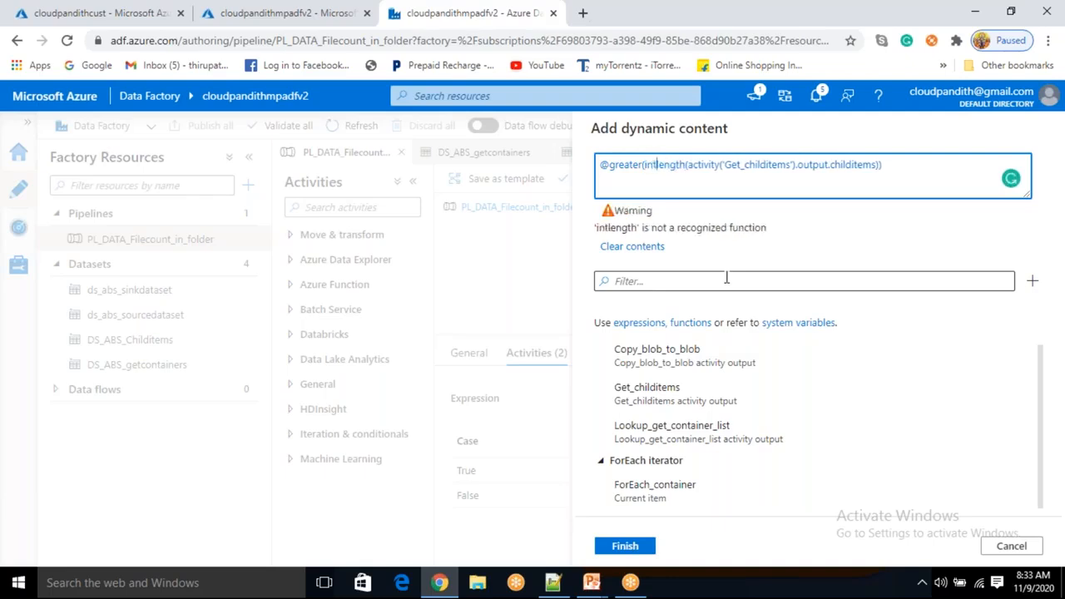
pyautogui.write('(')
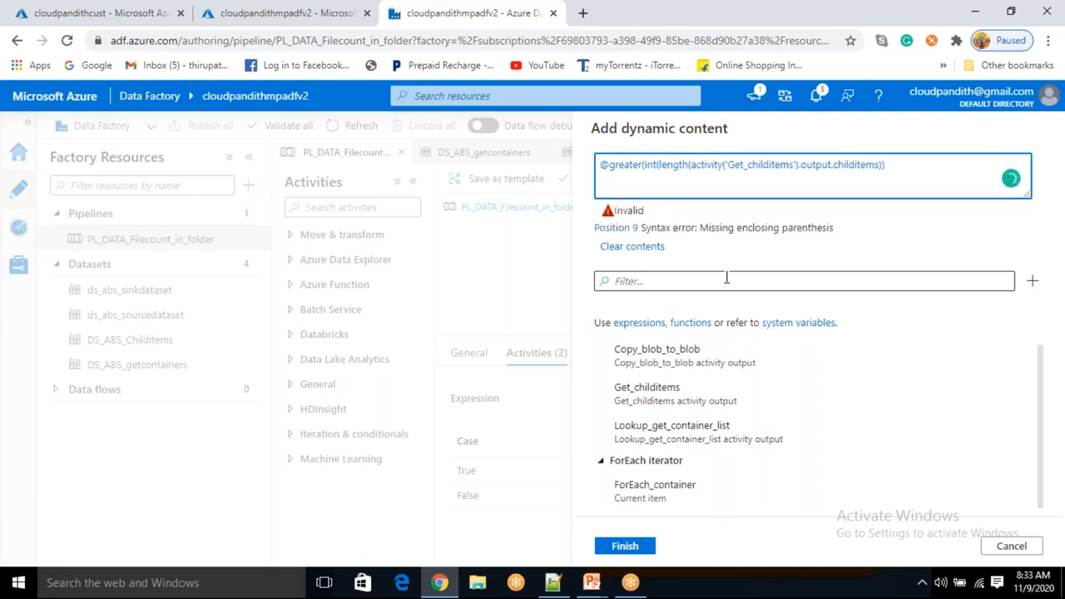
pyautogui.press('End')
pyautogui.write(')')
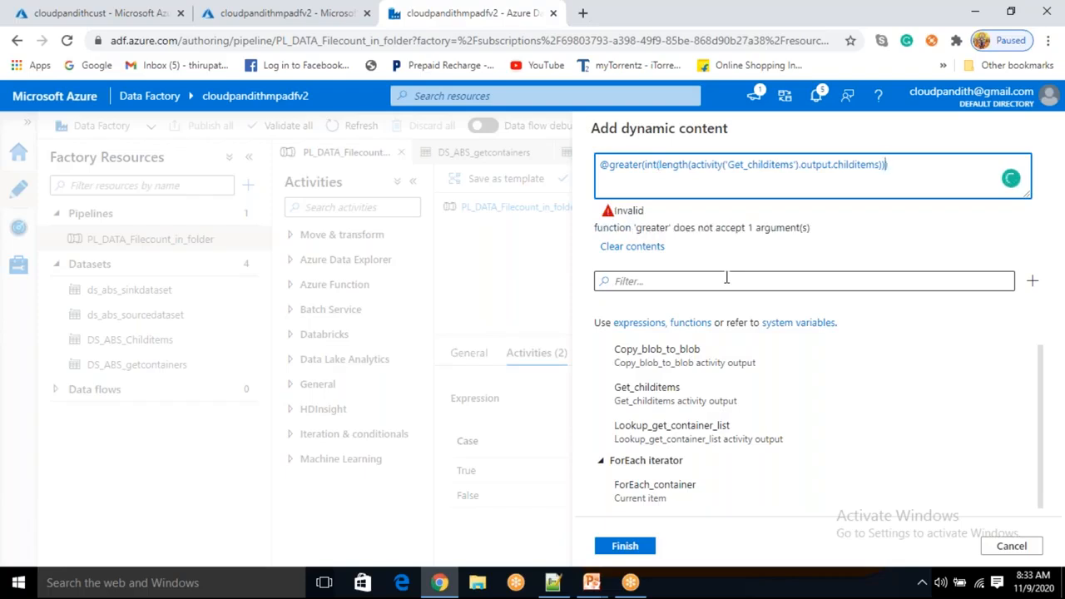
pyautogui.write(',0)')
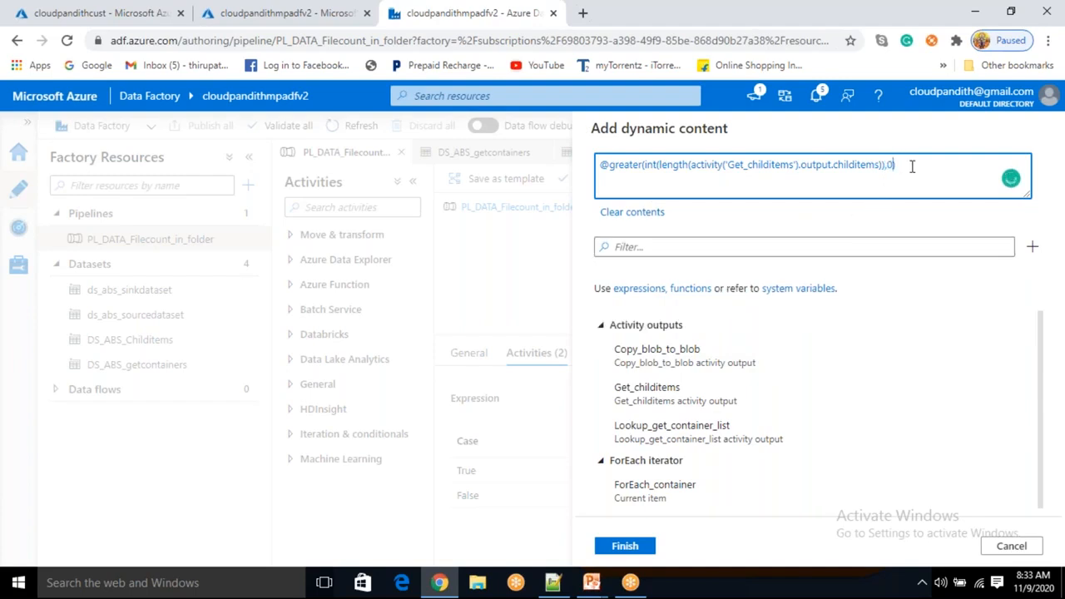
# Step: Copy the whole greater expression into the Containersinfo.csv notes in Notepad++, below the not(equals(...)) line, followed by blank lines
pyautogui.moveTo(912, 168); pyautogui.dragTo(591, 149)
pyautogui.hotkey('ctrl', 'c')
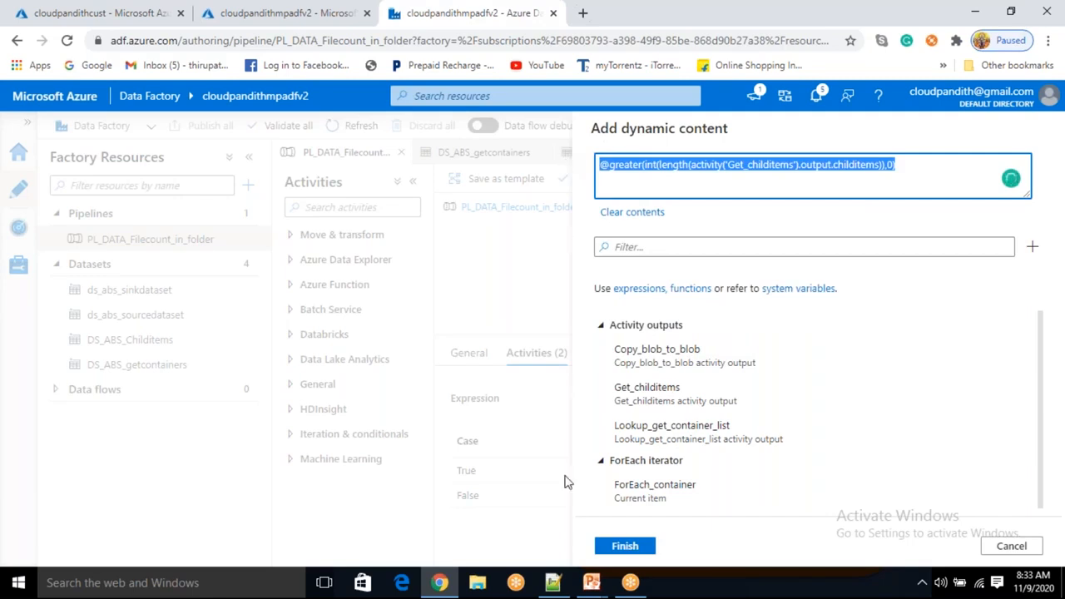
pyautogui.click(550, 589)
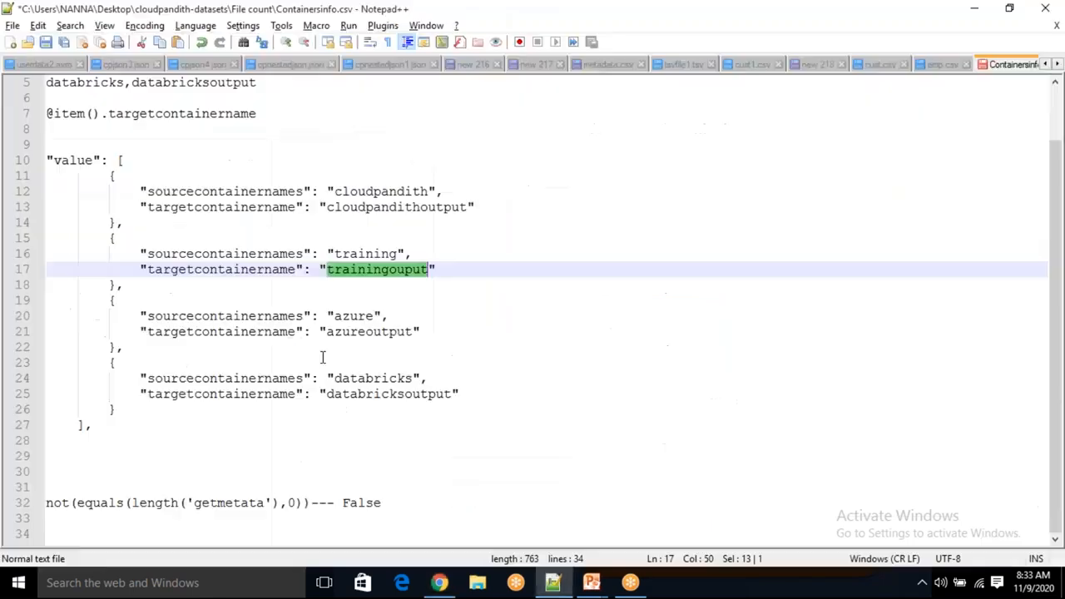
pyautogui.click(169, 519)
pyautogui.hotkey('ctrl', 'v')
pyautogui.press('Return')
pyautogui.press('Return')
pyautogui.press('Return')
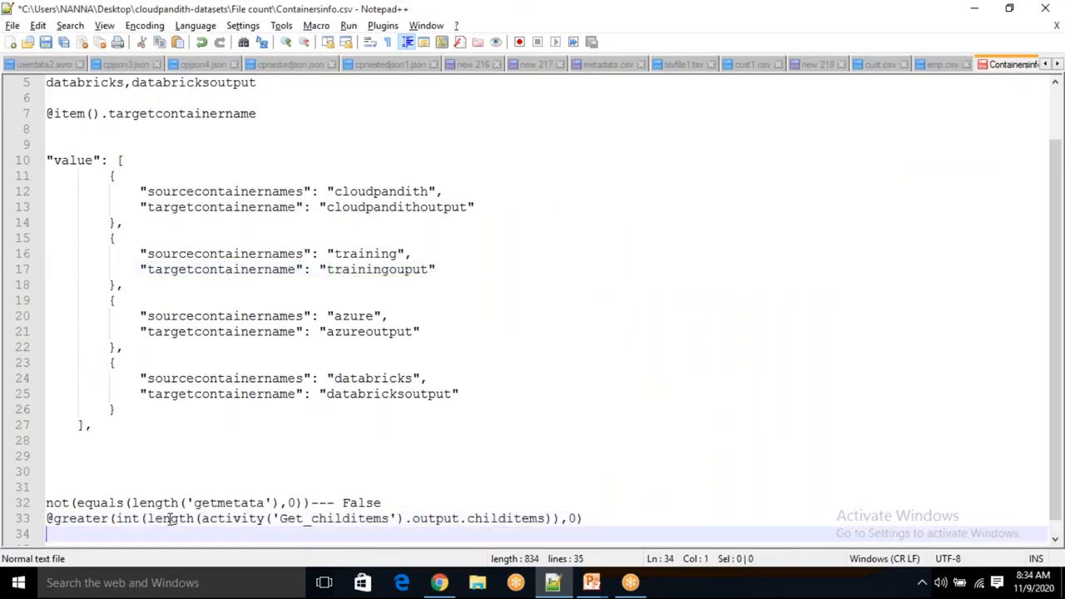
# Step: Replace the length(activity('Get_childitems').output.childitems) part inside int() with 0 in the pasted note
pyautogui.moveTo(203, 487); pyautogui.dragTo(547, 490)
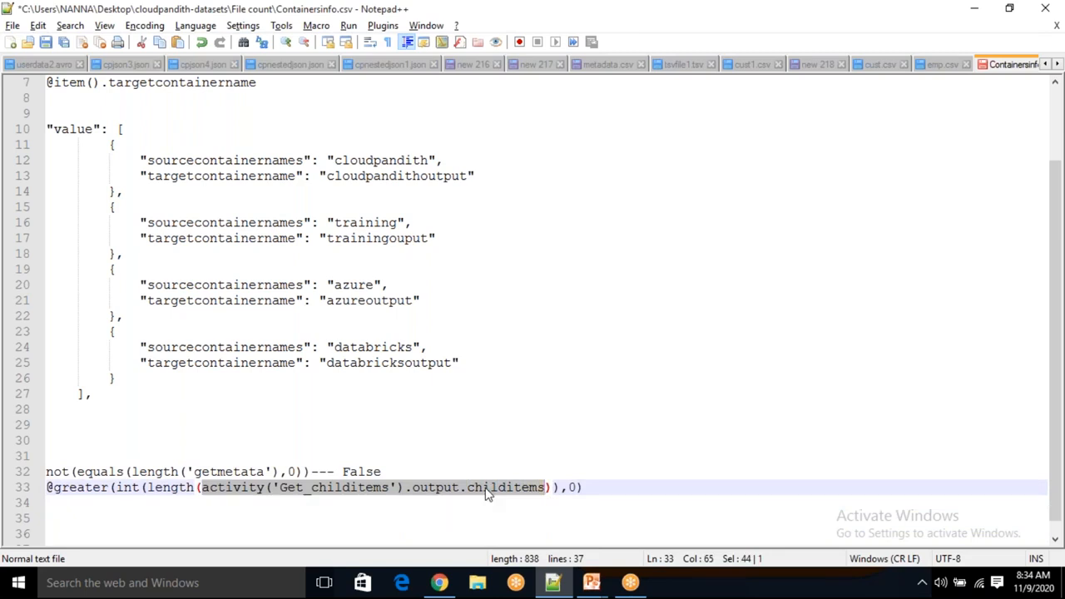
pyautogui.moveTo(149, 488); pyautogui.dragTo(556, 491)
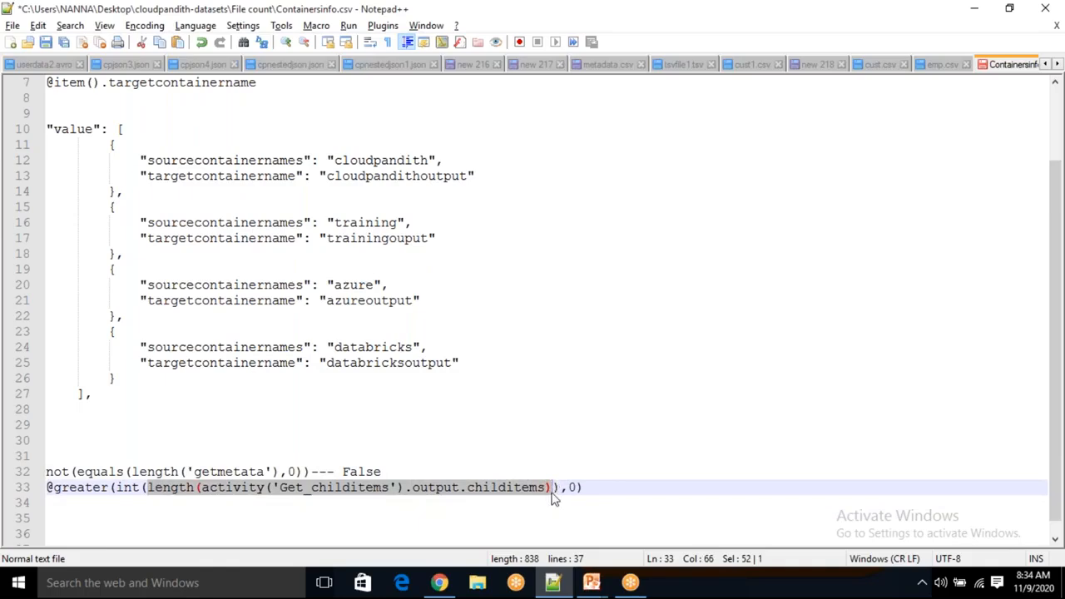
pyautogui.press('Delete')
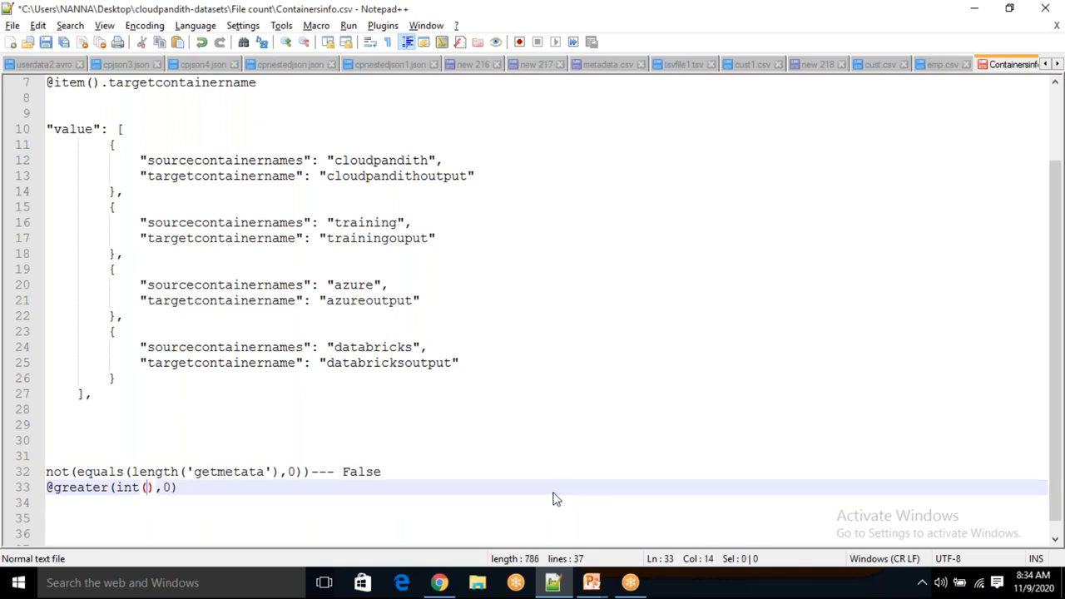
pyautogui.write('0')
pyautogui.moveTo(162, 488); pyautogui.dragTo(143, 472)
pyautogui.click(166, 488)
pyautogui.doubleClick(176, 488)
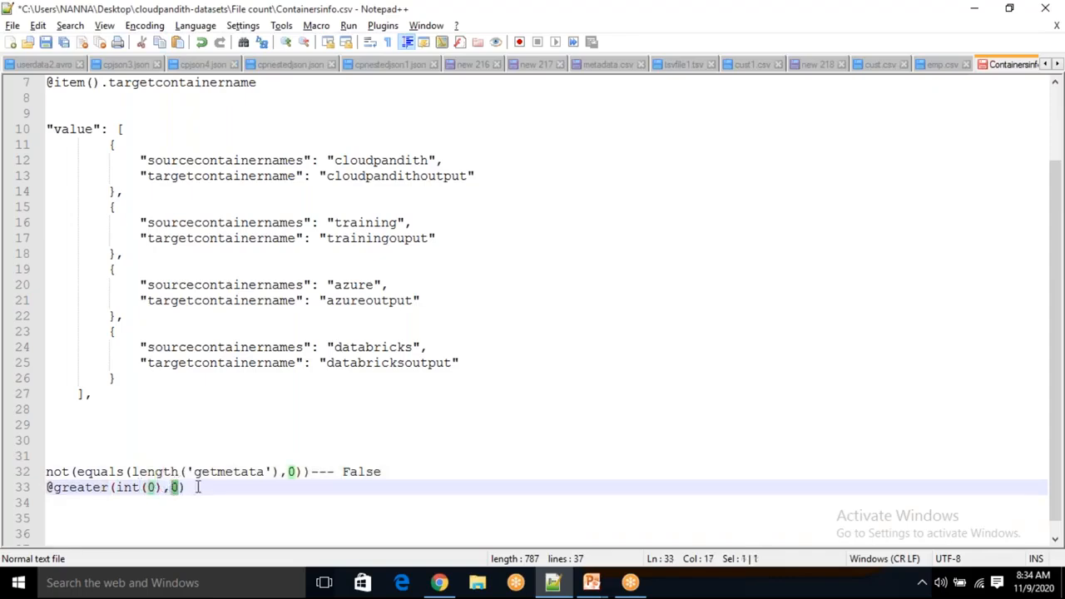
# Step: Annotate the greater line in the notes with "--- False----wait" and start a new line below it
pyautogui.click(197, 488)
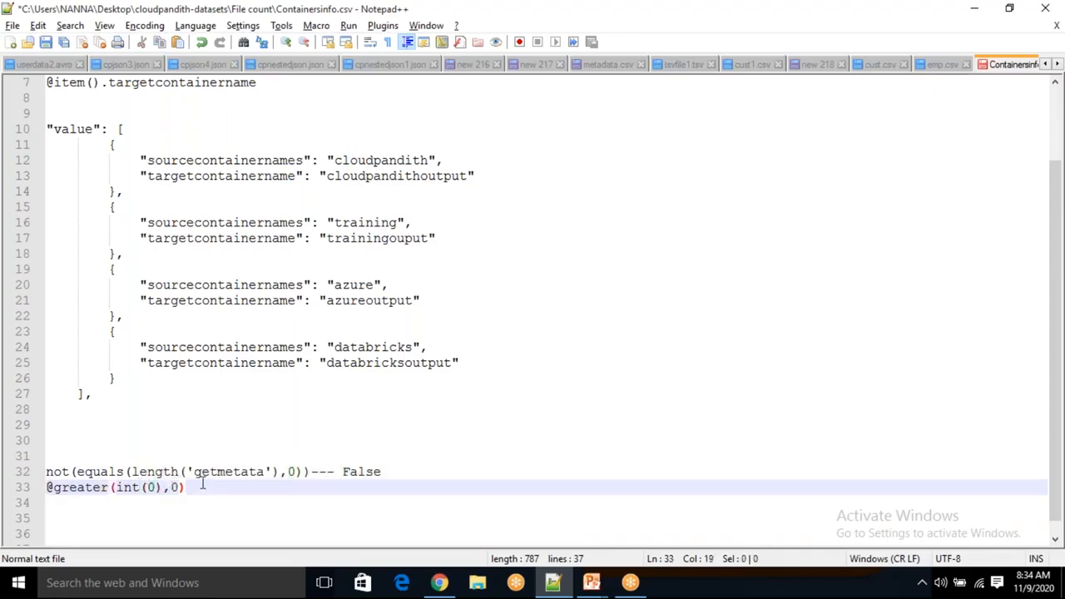
pyautogui.write('--- F')
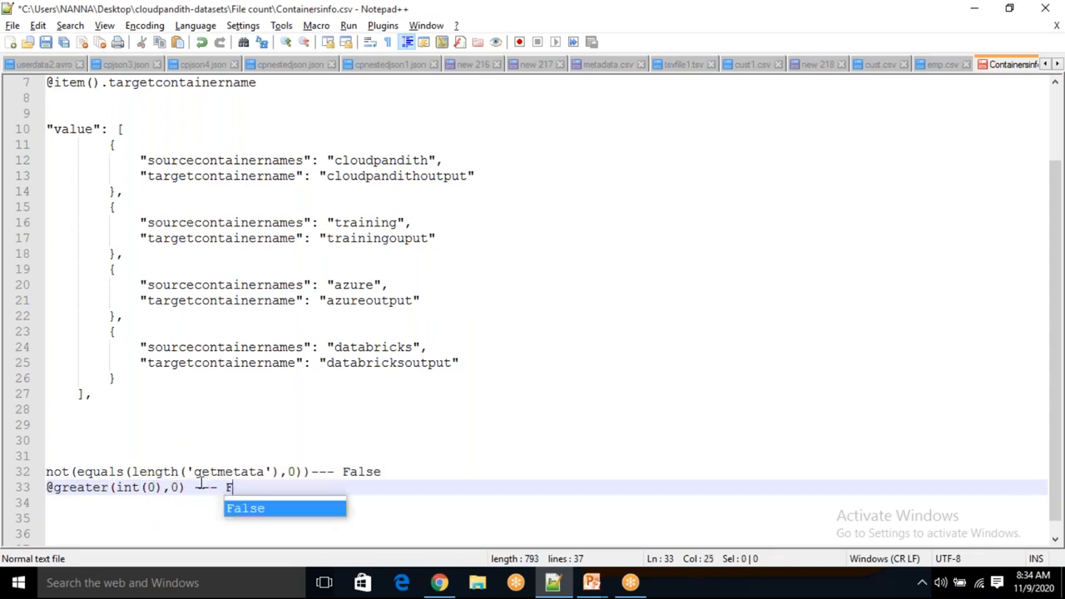
pyautogui.write('alse')
pyautogui.click(279, 491)
pyautogui.write('----wait')
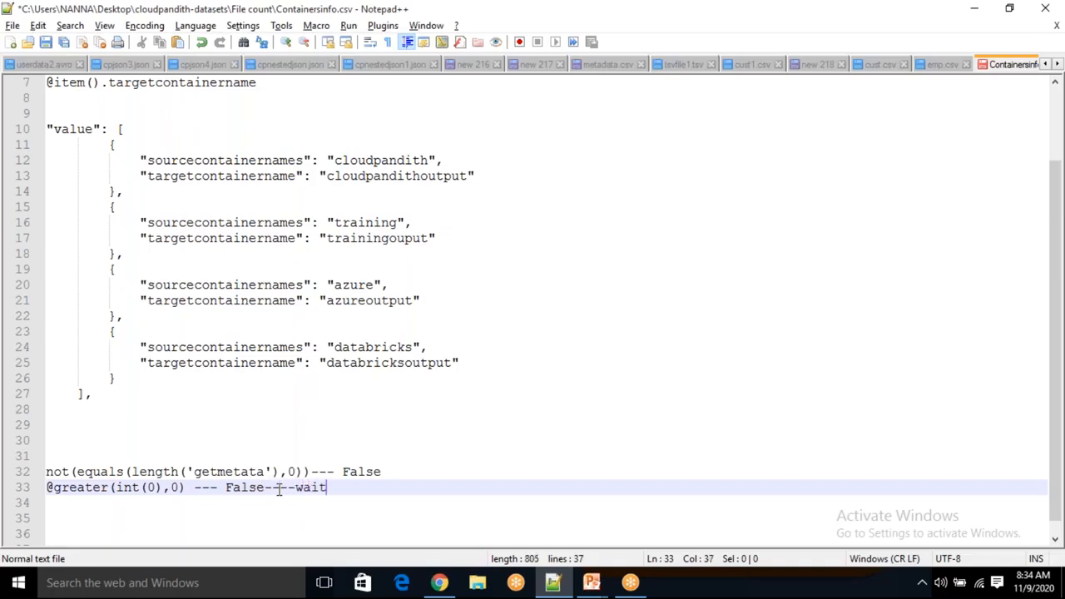
pyautogui.press('Return')
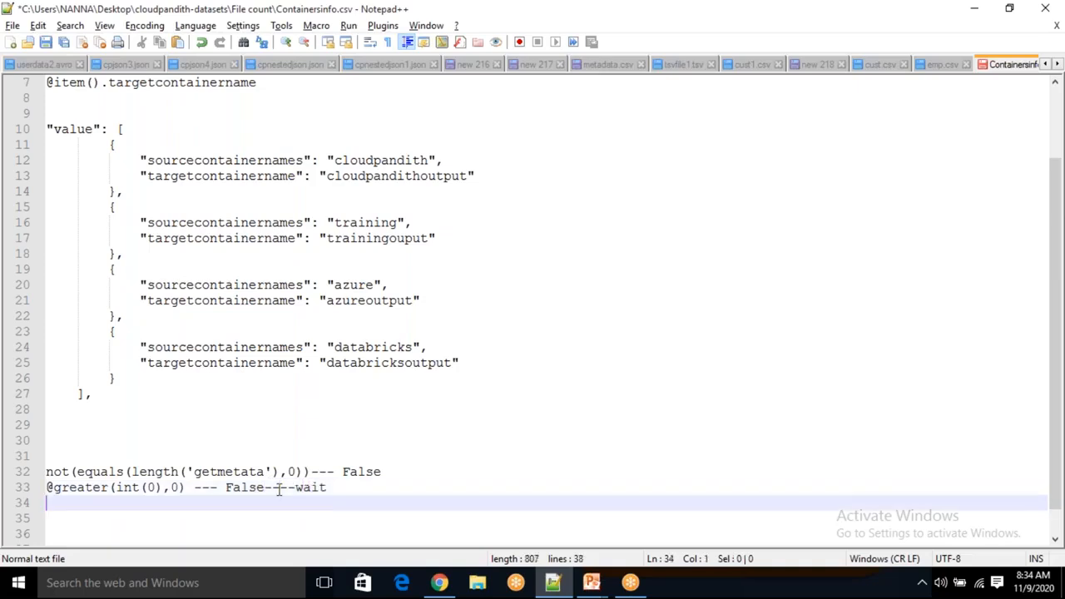
pyautogui.click(148, 491)
pyautogui.click(155, 487)
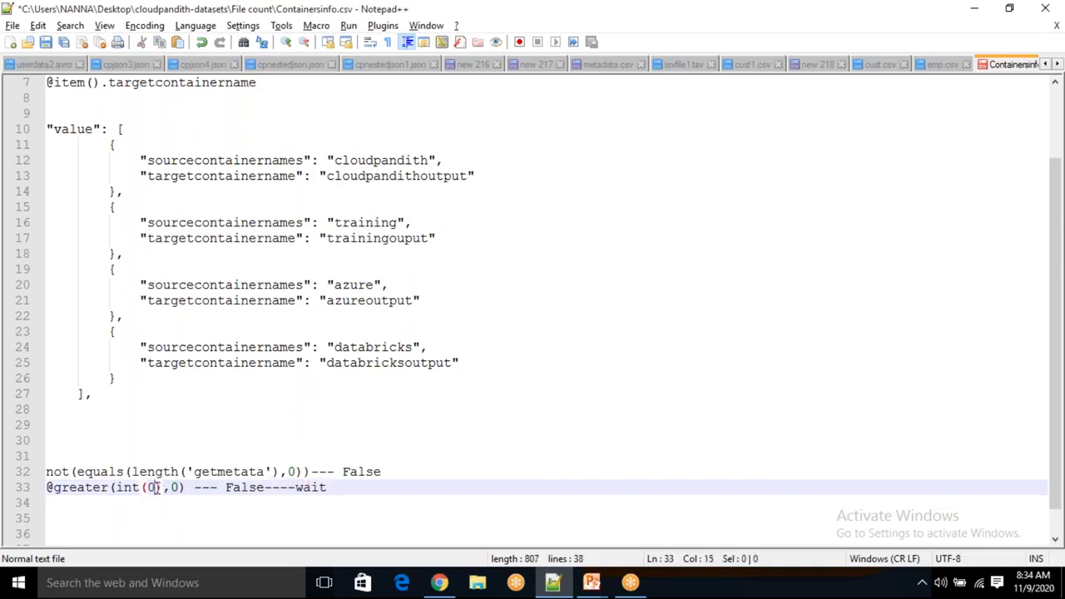
pyautogui.press('BackSpace')
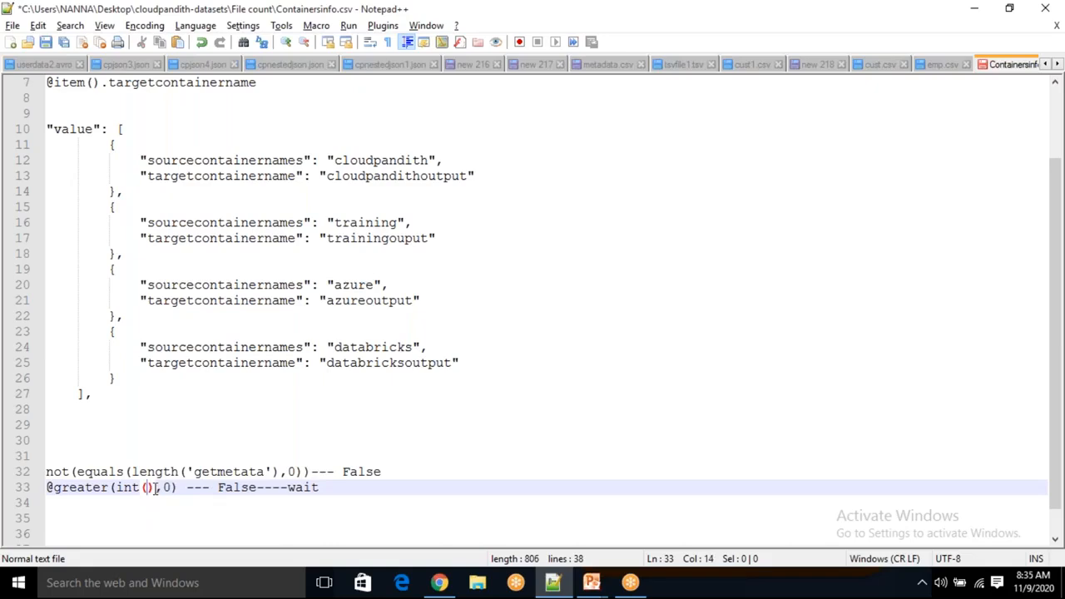
pyautogui.write('2')
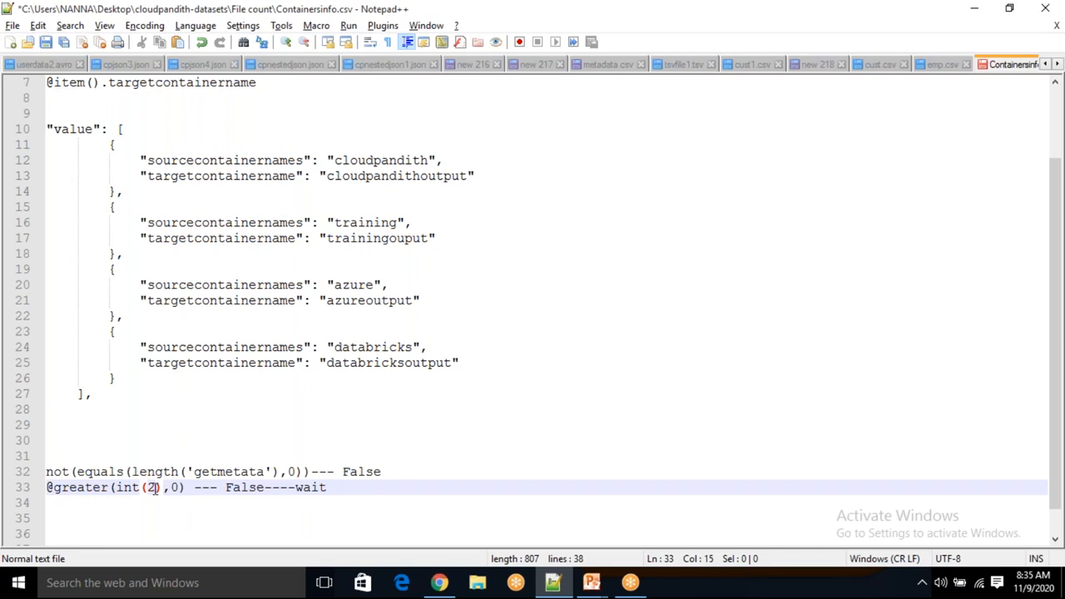
pyautogui.press('Delete')
pyautogui.press('Left')
pyautogui.press('BackSpace')
pyautogui.press('BackSpace')
pyautogui.press('BackSpace')
pyautogui.press('BackSpace')
pyautogui.press('Right')
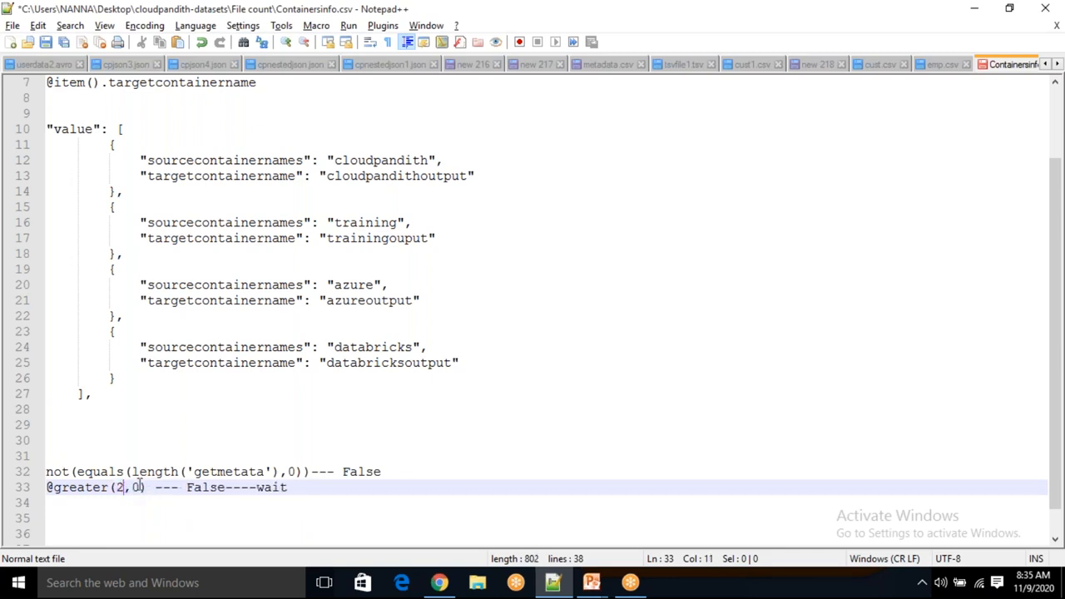
pyautogui.doubleClick(138, 489)
pyautogui.moveTo(320, 472); pyautogui.dragTo(317, 489)
# Step: Switch back to Data Factory and filter the function list by "grea" to read the description of greater
pyautogui.click(439, 582)
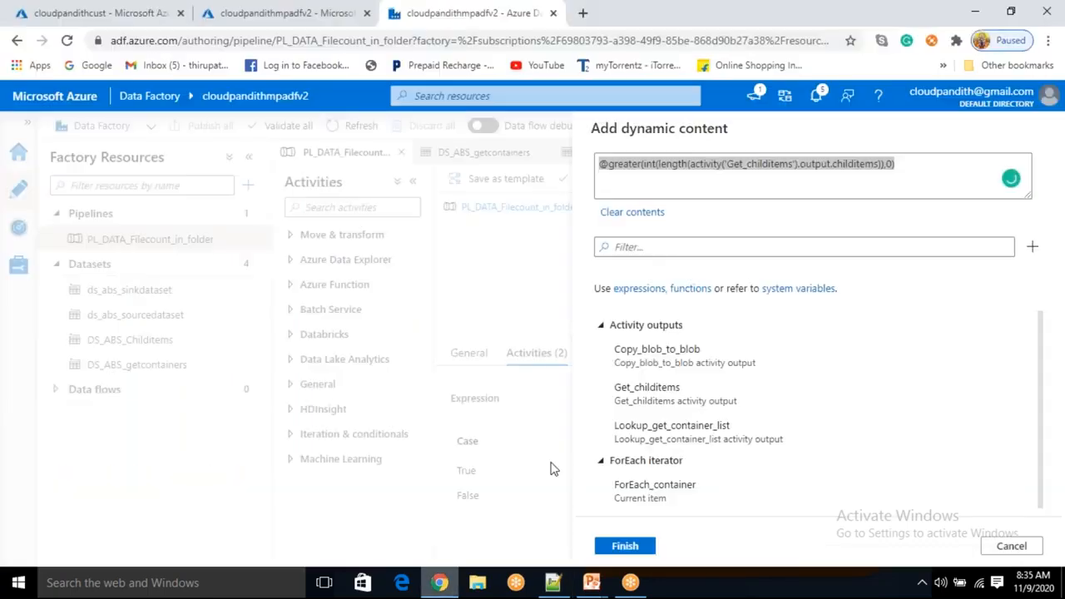
pyautogui.click(641, 247)
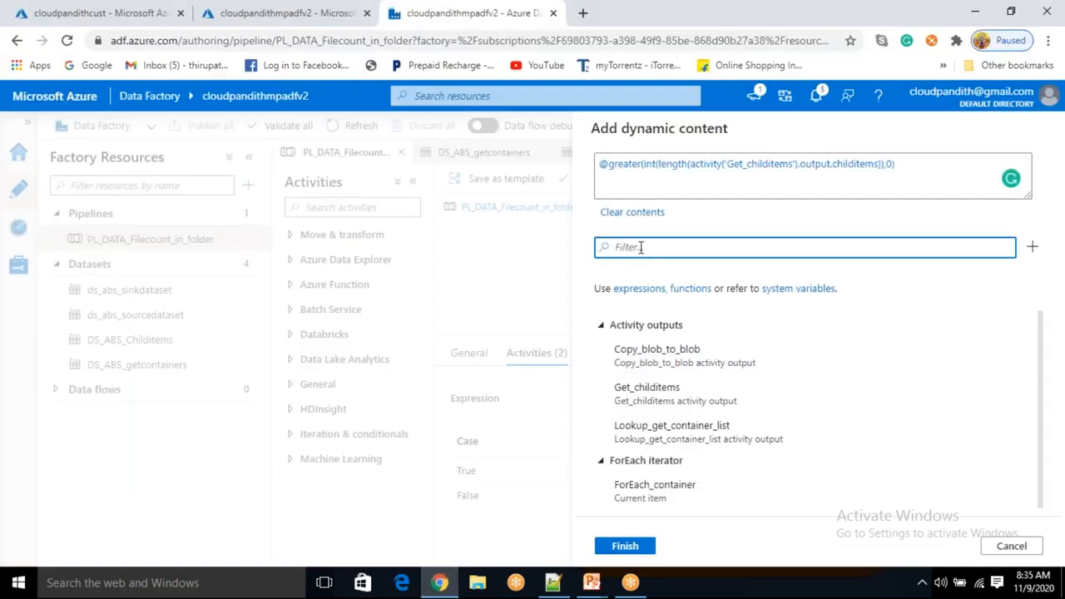
pyautogui.write('great')
pyautogui.press('BackSpace')
pyautogui.press('BackSpace')
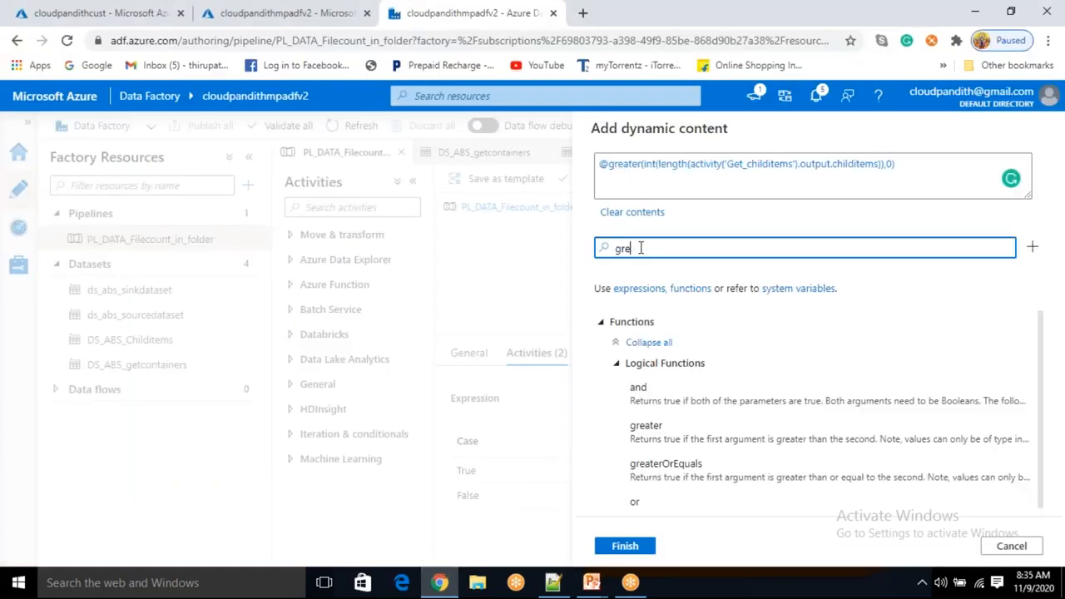
pyautogui.write('a')
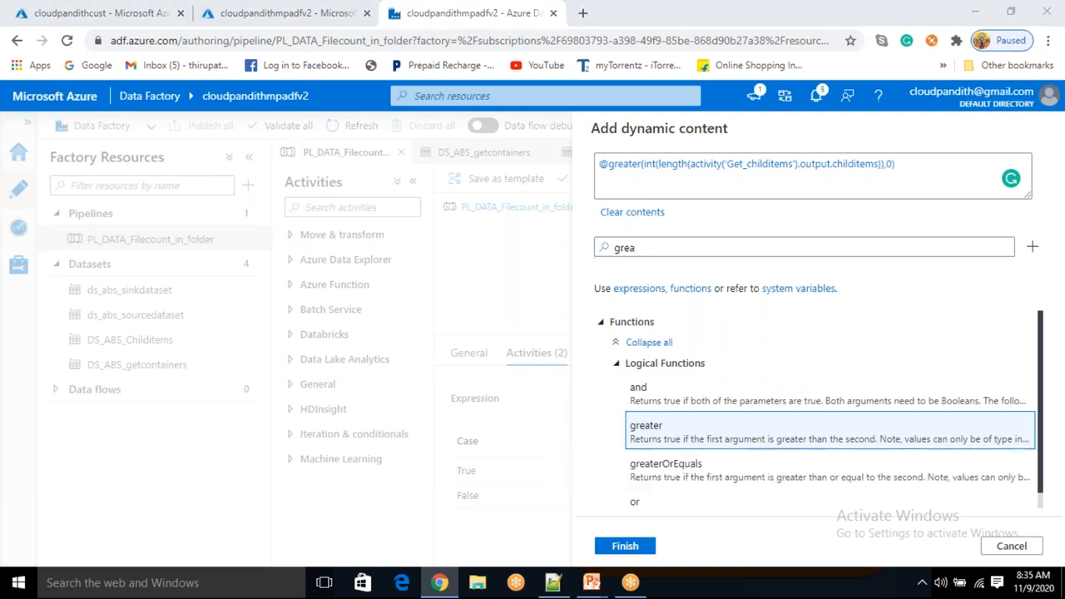
pyautogui.hotkey('alt', 'Tab')
pyautogui.click(113, 520)
pyautogui.click(124, 487)
pyautogui.moveTo(124, 488); pyautogui.dragTo(132, 488)
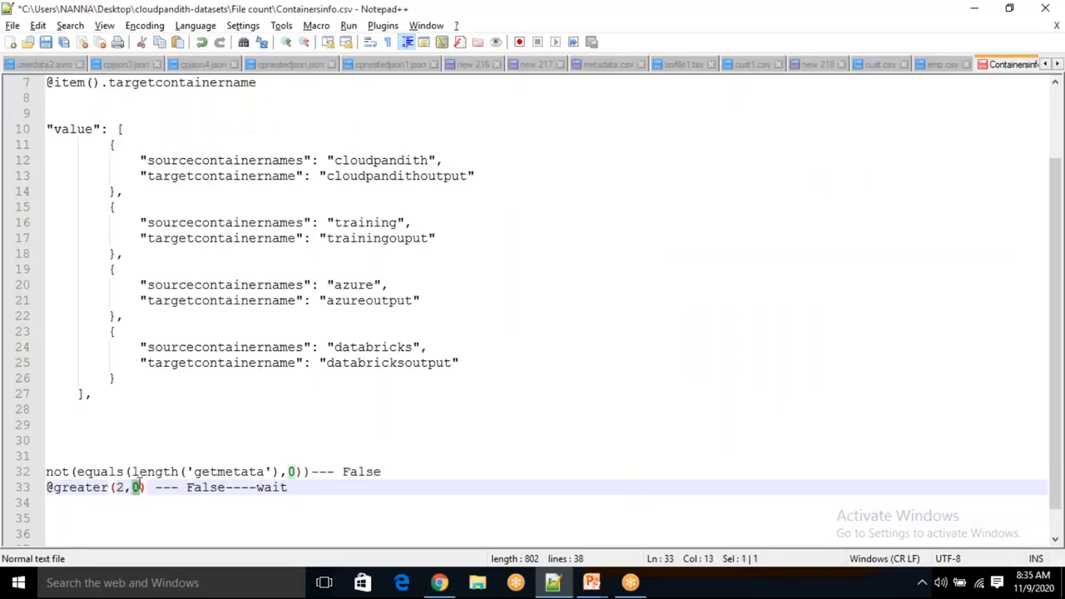
pyautogui.click(179, 518)
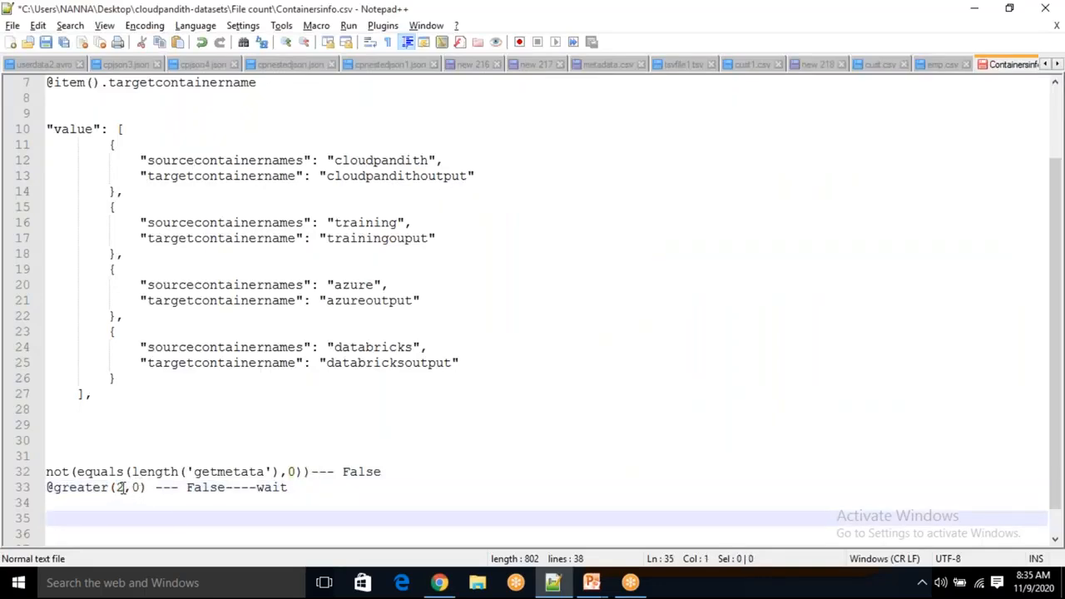
pyautogui.click(125, 488)
pyautogui.moveTo(125, 488); pyautogui.dragTo(146, 488)
pyautogui.click(166, 499)
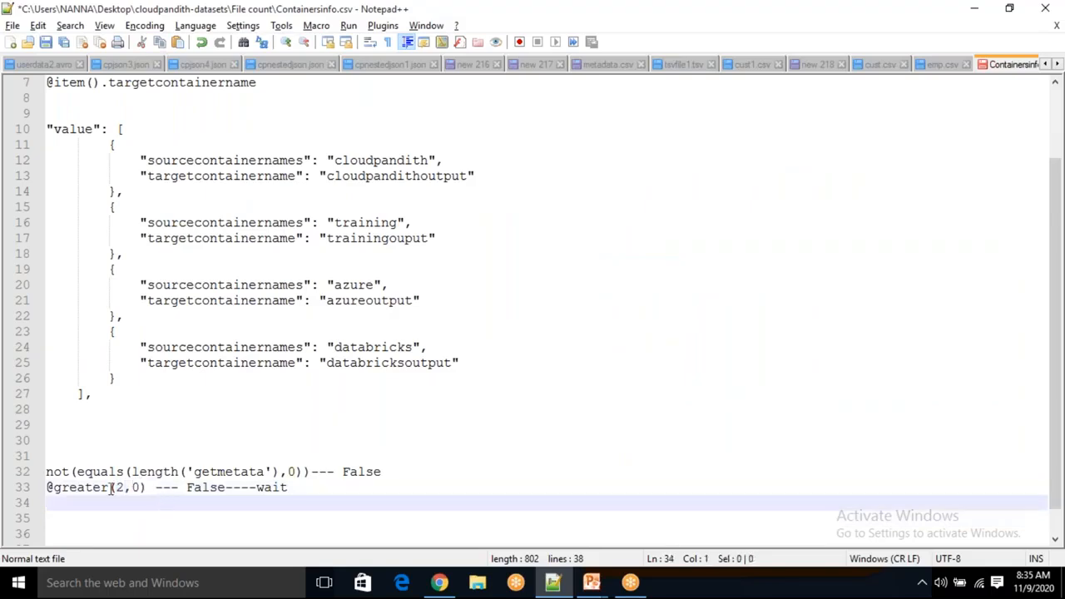
pyautogui.moveTo(129, 488); pyautogui.dragTo(118, 487)
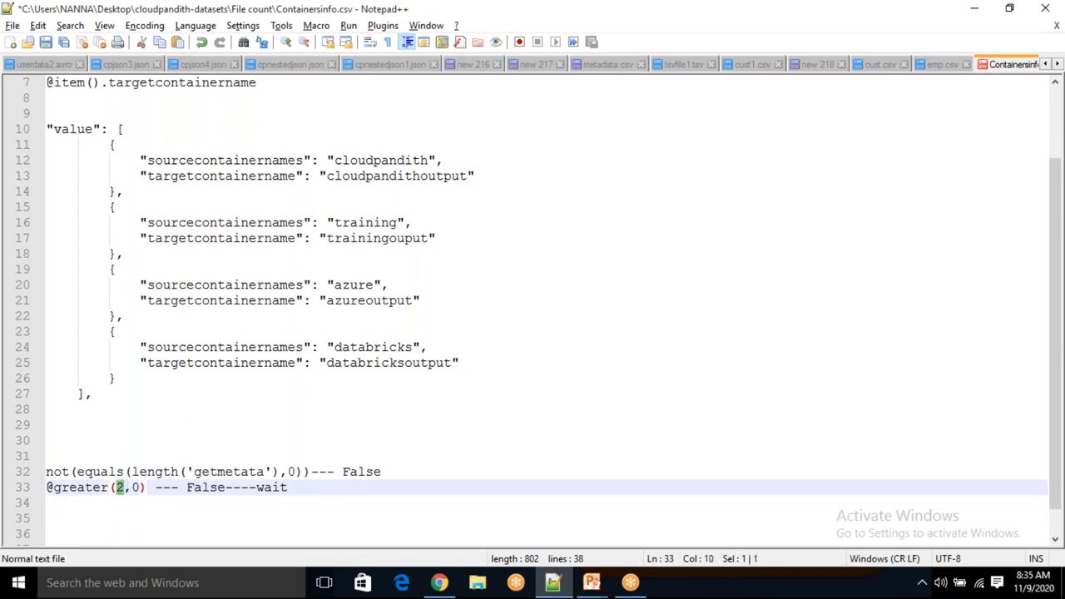
pyautogui.click(148, 503)
pyautogui.click(141, 488)
pyautogui.moveTo(126, 489); pyautogui.dragTo(43, 467)
pyautogui.click(171, 503)
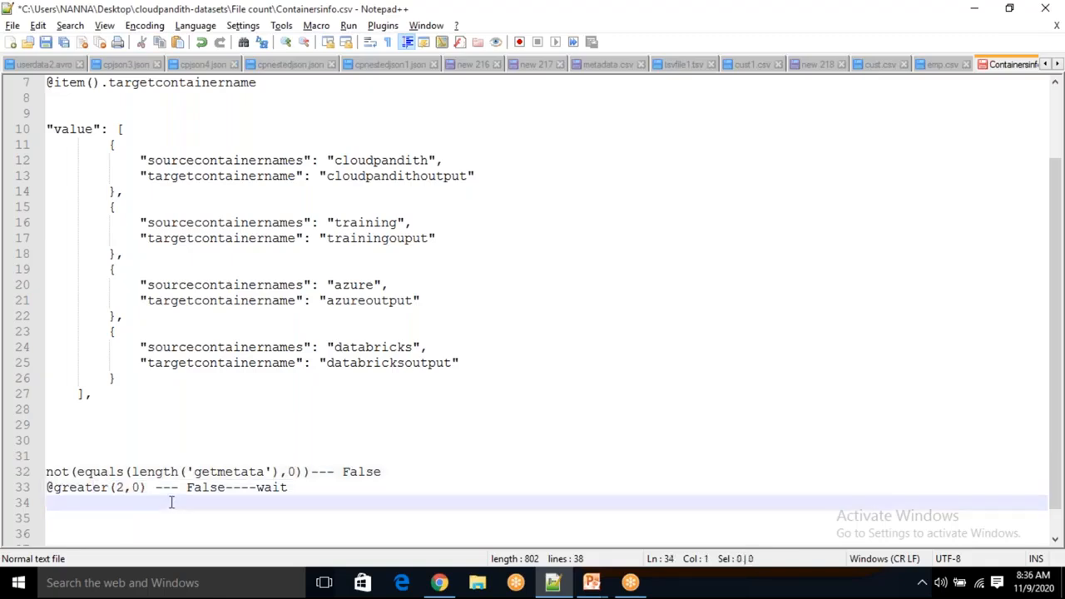
# Step: Switch back to Data Factory, accept the greater expression for the If condition and start a debug run of the pipeline
pyautogui.hotkey('alt', 'Tab')
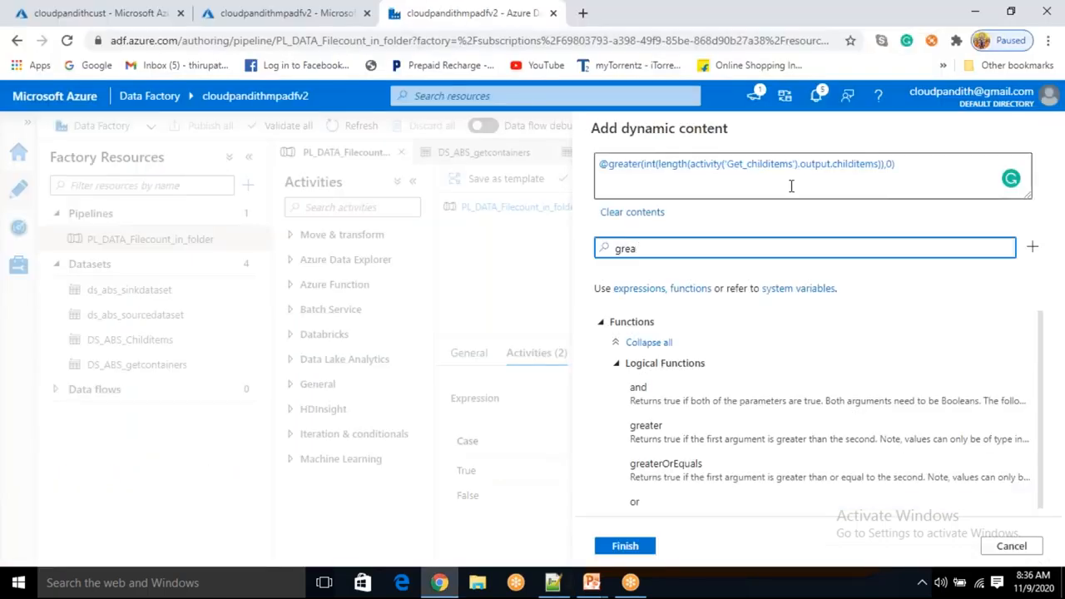
pyautogui.click(639, 548)
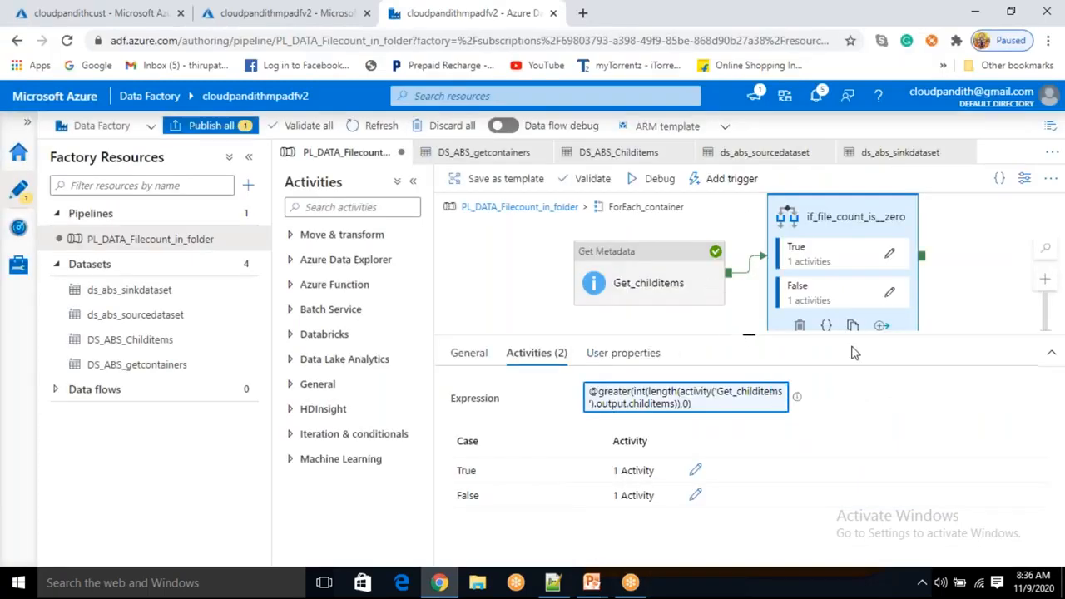
pyautogui.click(650, 183)
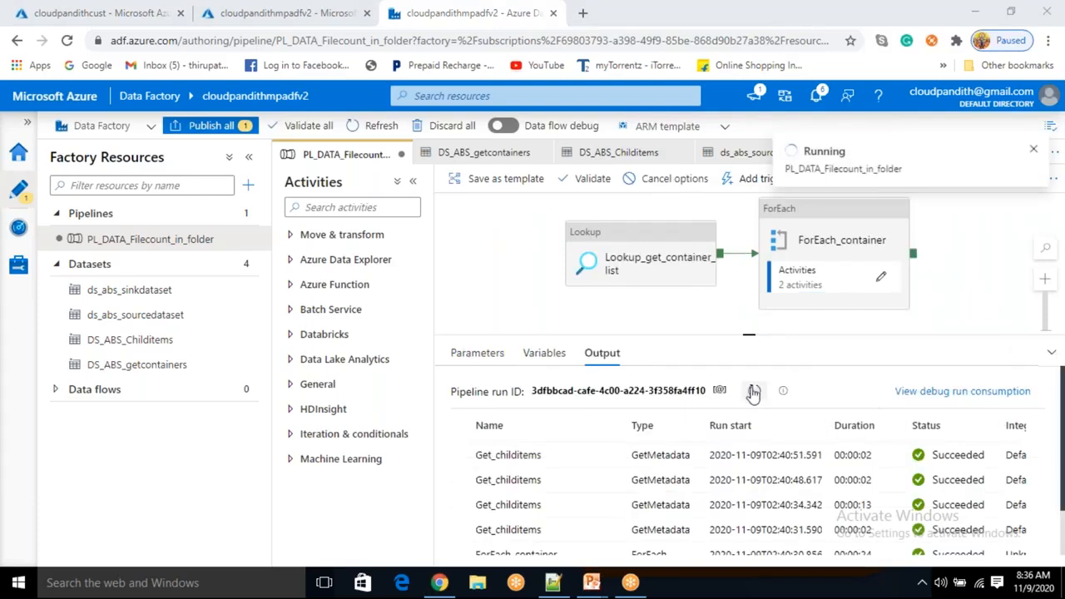
# Step: Refresh the debug run's output and check which source container the first Get_childitems run received as input
pyautogui.click(754, 391)
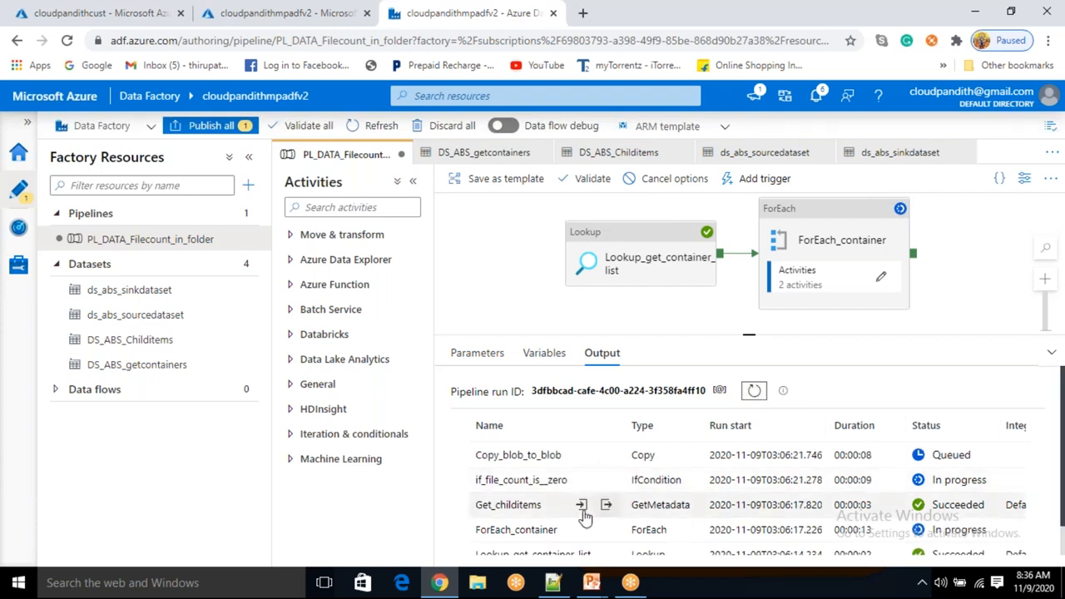
pyautogui.click(582, 505)
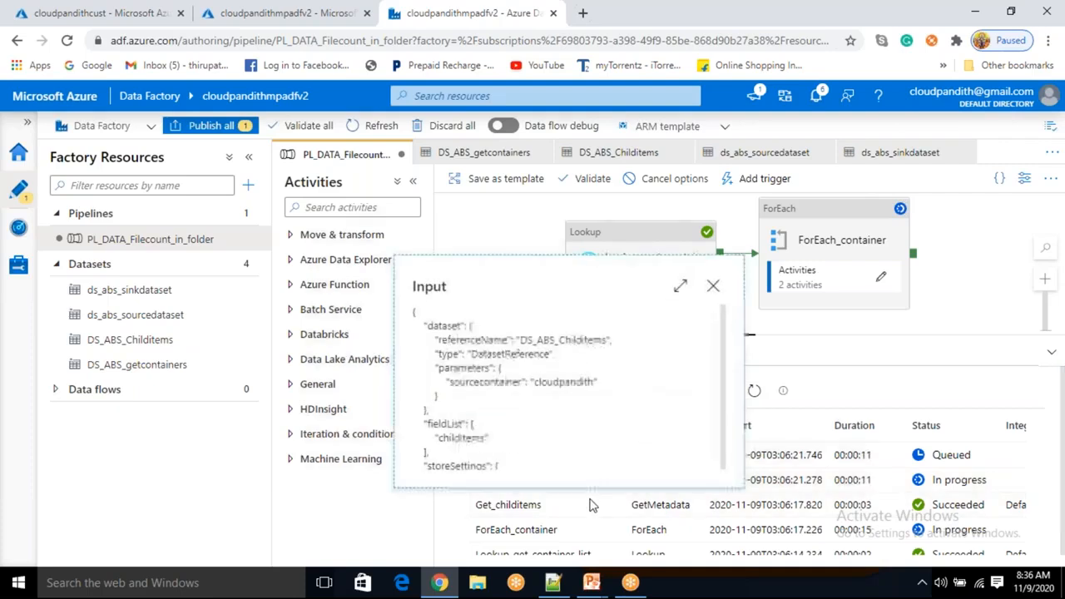
pyautogui.click(714, 289)
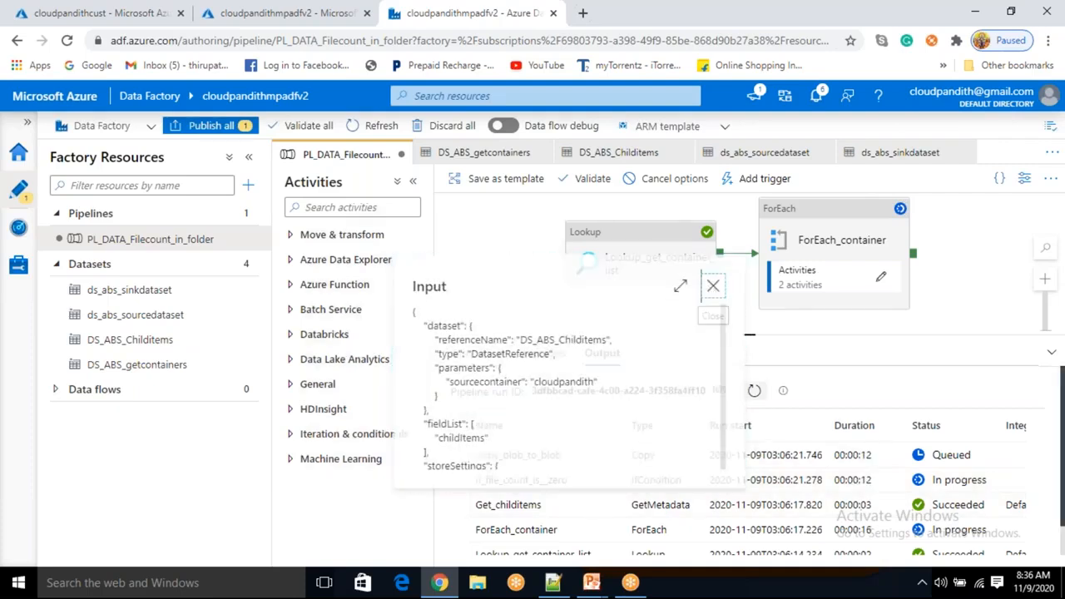
pyautogui.click(755, 392)
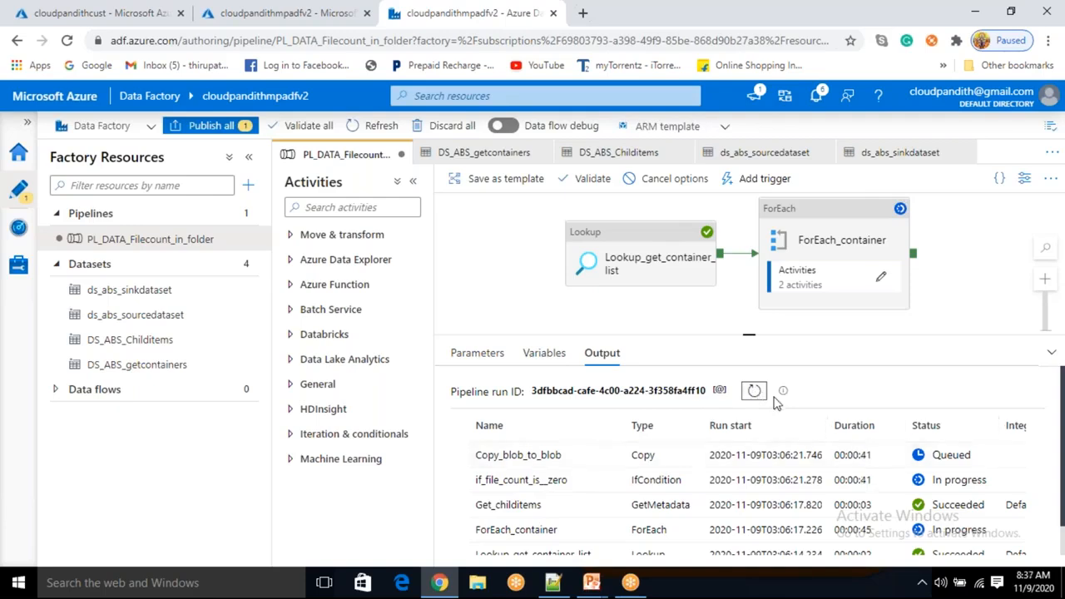
pyautogui.click(754, 392)
# Step: Refresh the container list of the cloudpandithcust storage account to check for new output containers
pyautogui.click(100, 14)
pyautogui.click(586, 198)
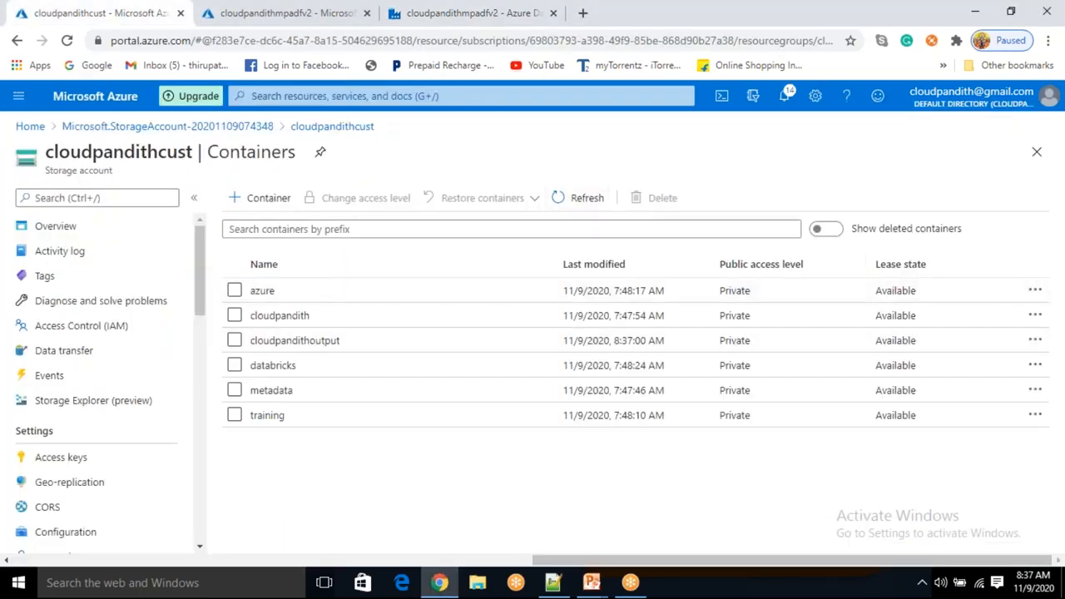
pyautogui.click(600, 198)
pyautogui.click(587, 204)
pyautogui.click(586, 207)
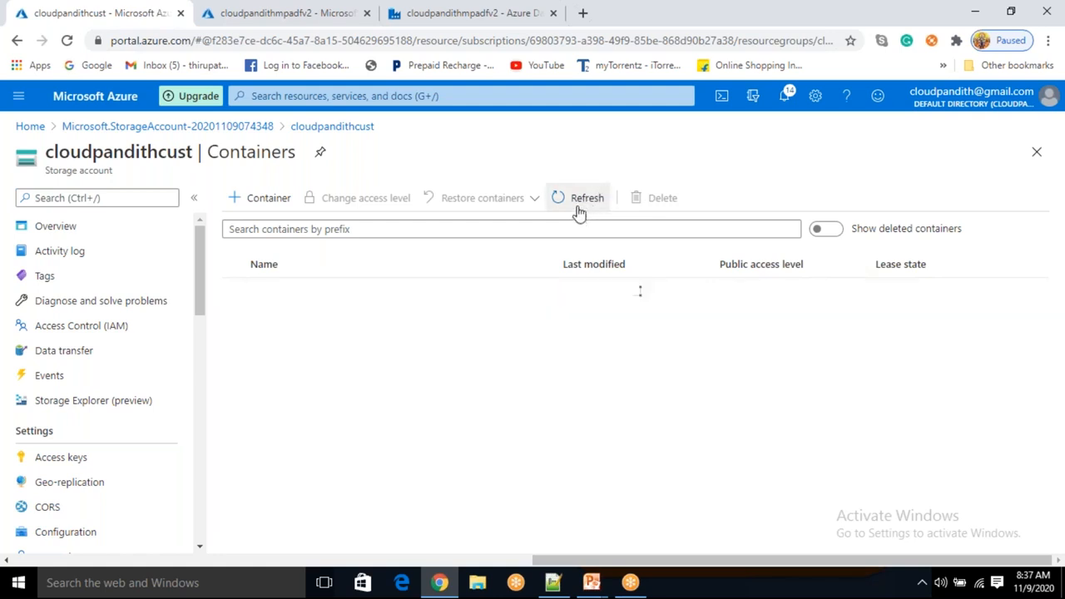
# Step: Return to the pipeline in Data Factory, refresh the run output and check the source container of the second Get_childitems run
pyautogui.click(489, 15)
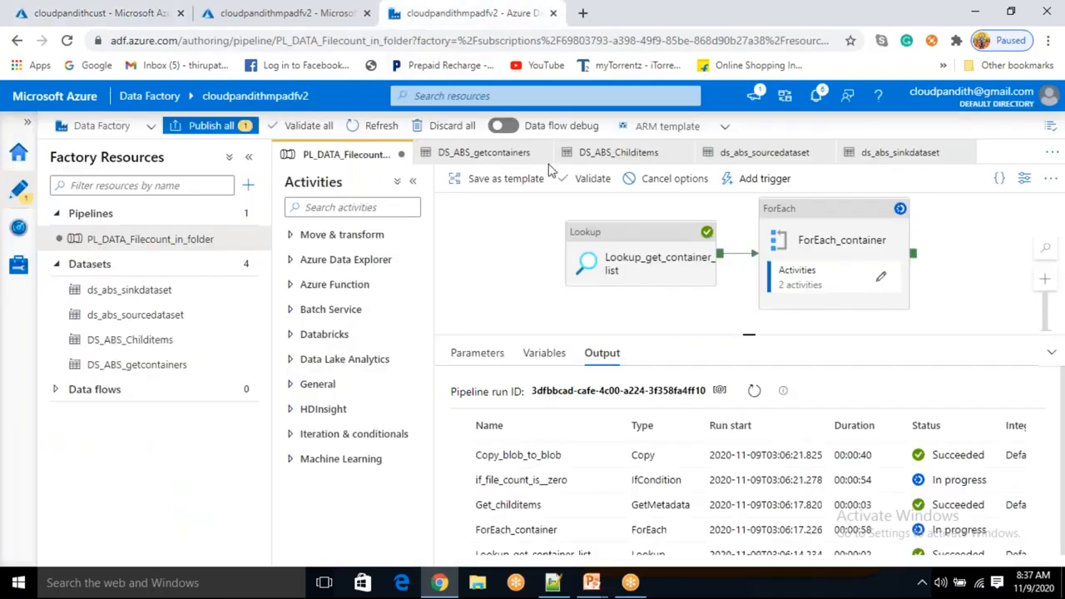
pyautogui.click(754, 390)
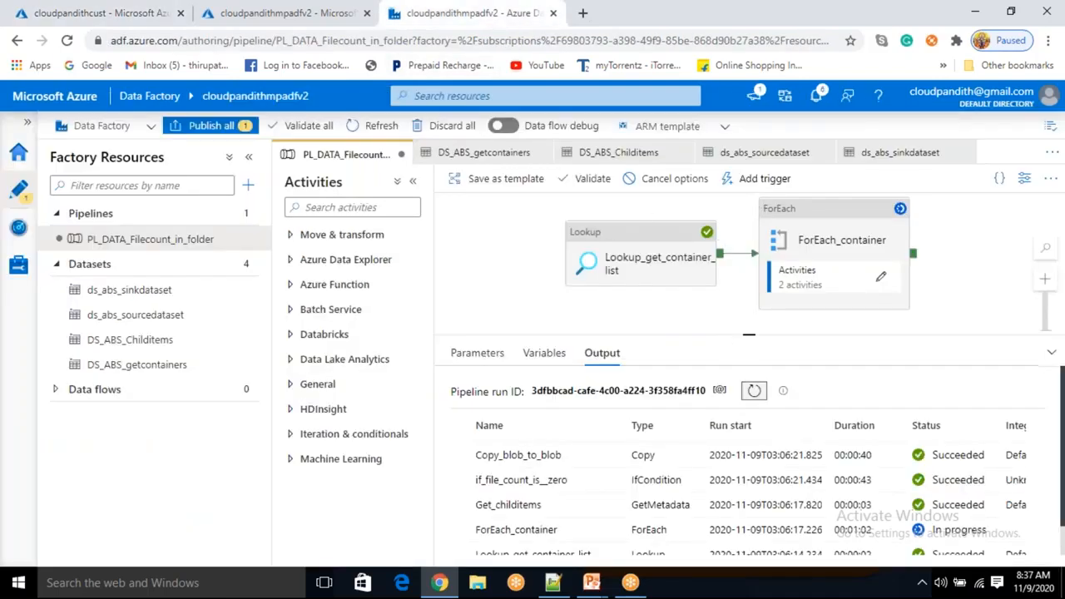
pyautogui.click(754, 391)
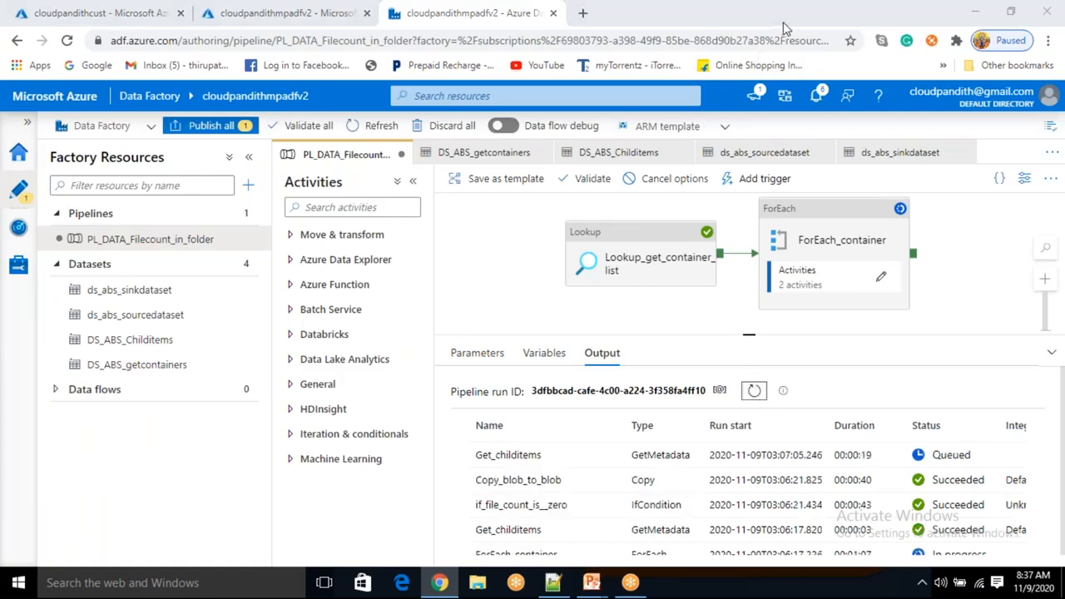
pyautogui.click(754, 391)
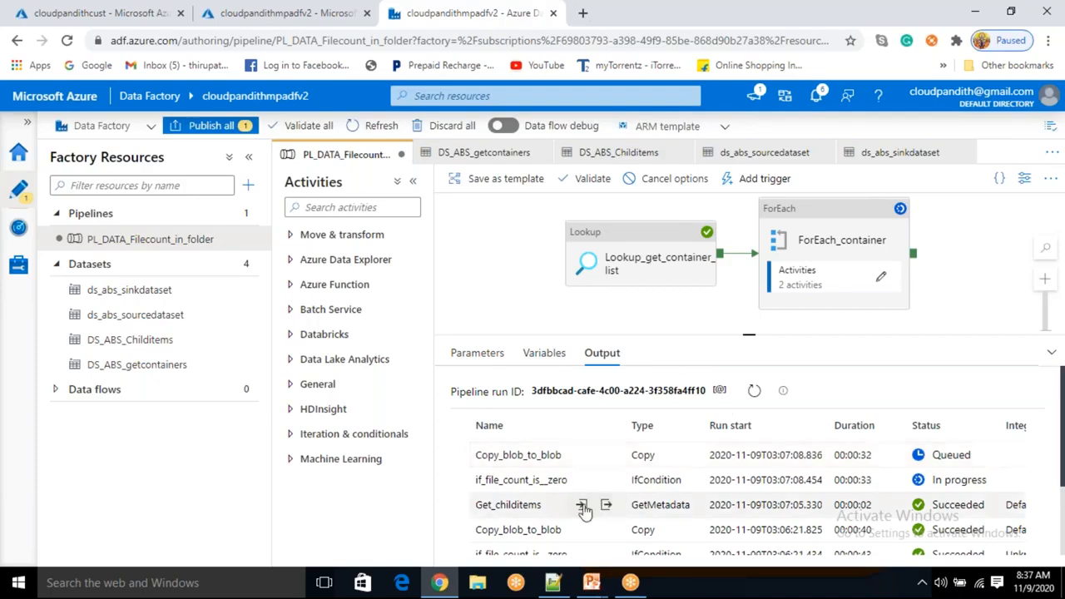
pyautogui.click(581, 505)
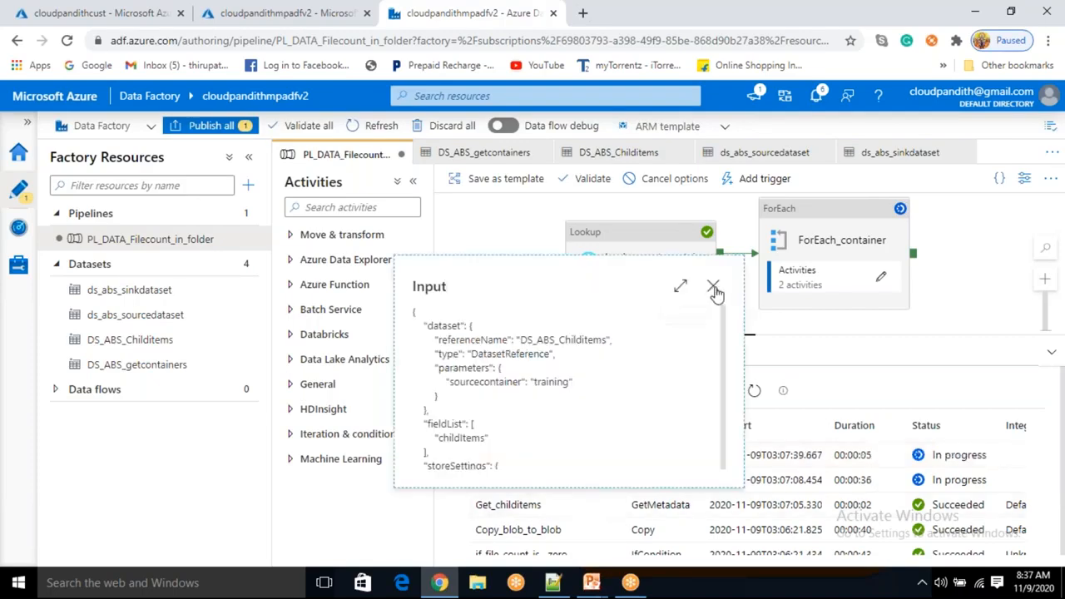
pyautogui.click(712, 285)
# Step: Keep refreshing the run output and check the source container in the input of the Get_childitems run preceding the Waiting activity
pyautogui.click(754, 393)
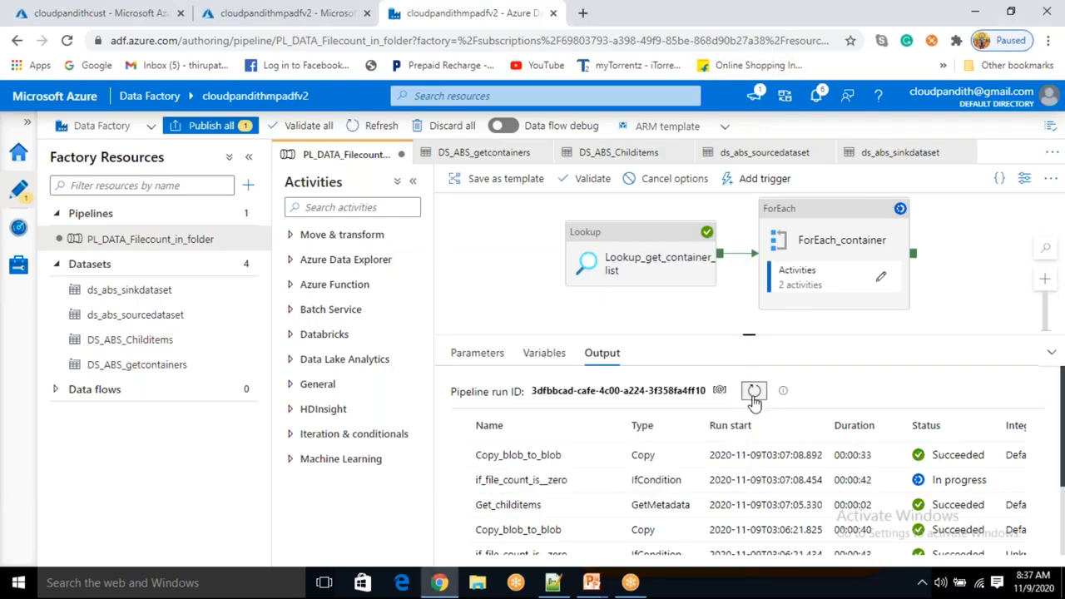
pyautogui.click(754, 393)
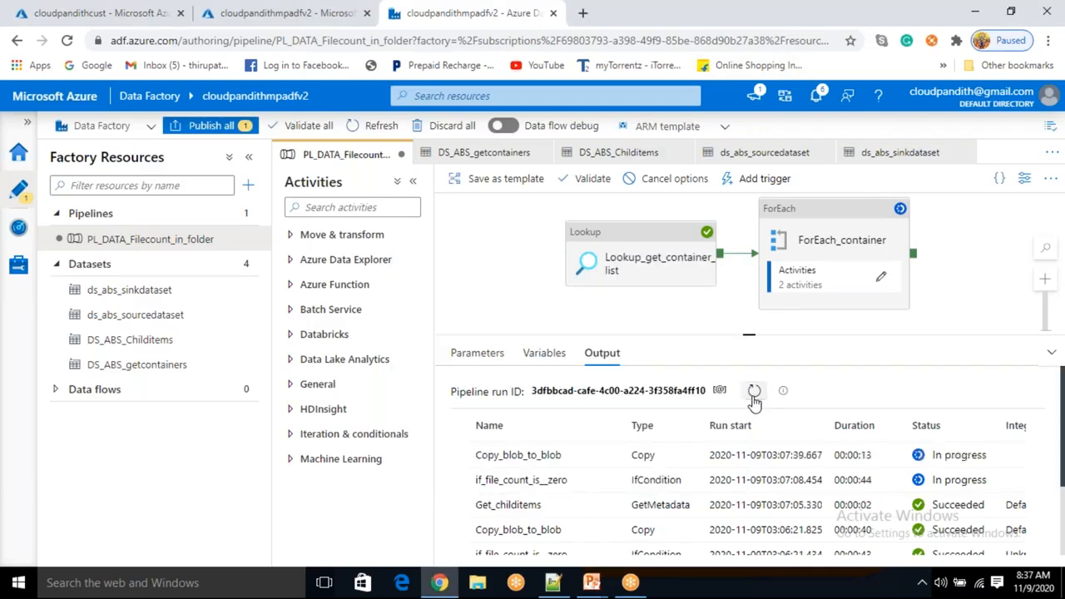
pyautogui.click(754, 396)
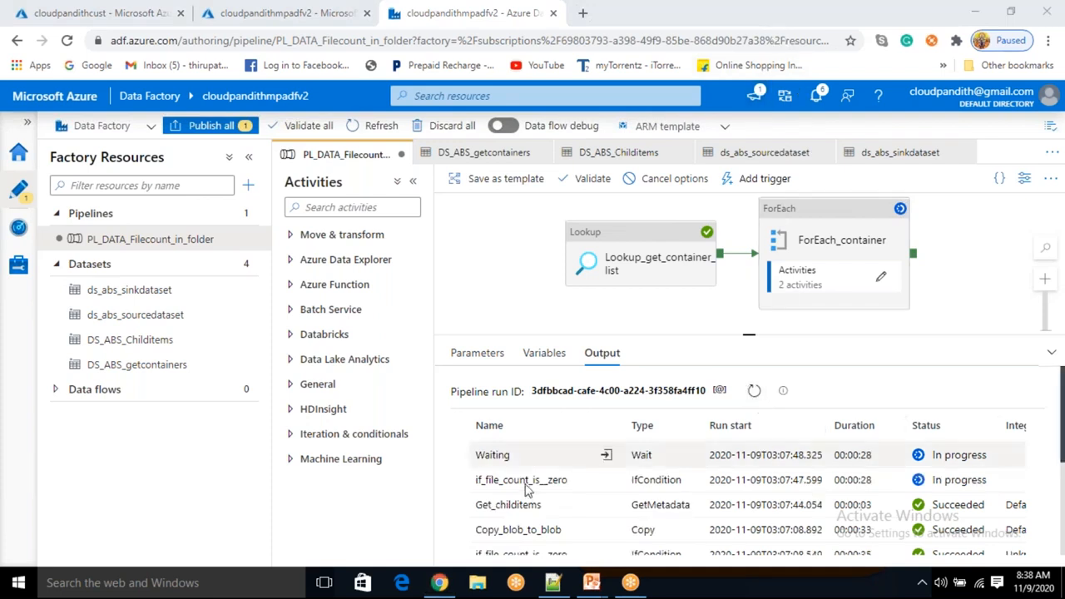
pyautogui.click(483, 457)
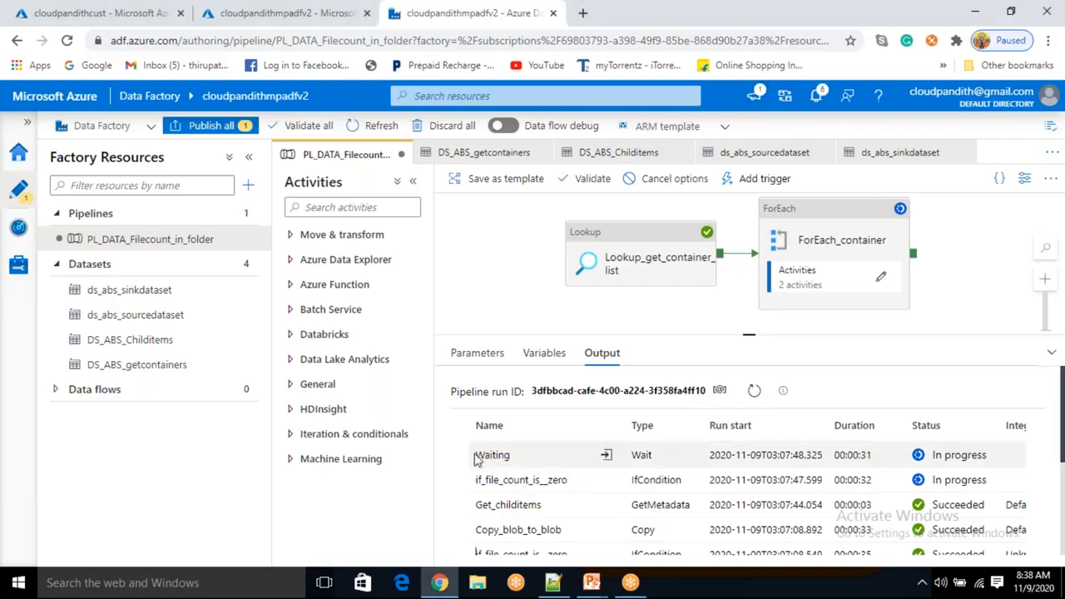
pyautogui.click(581, 507)
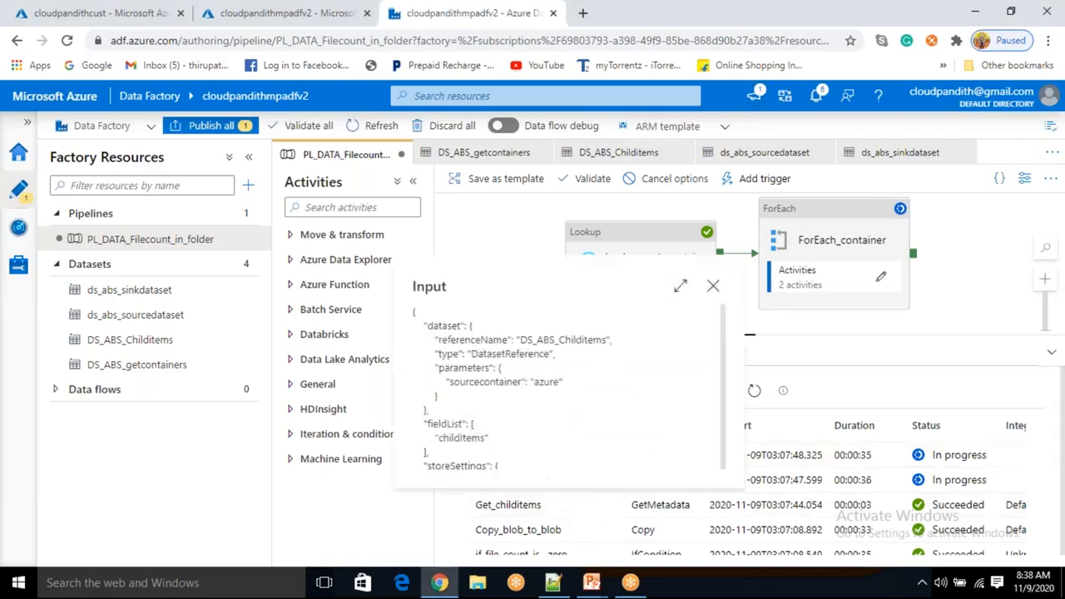
pyautogui.moveTo(534, 381); pyautogui.dragTo(586, 393)
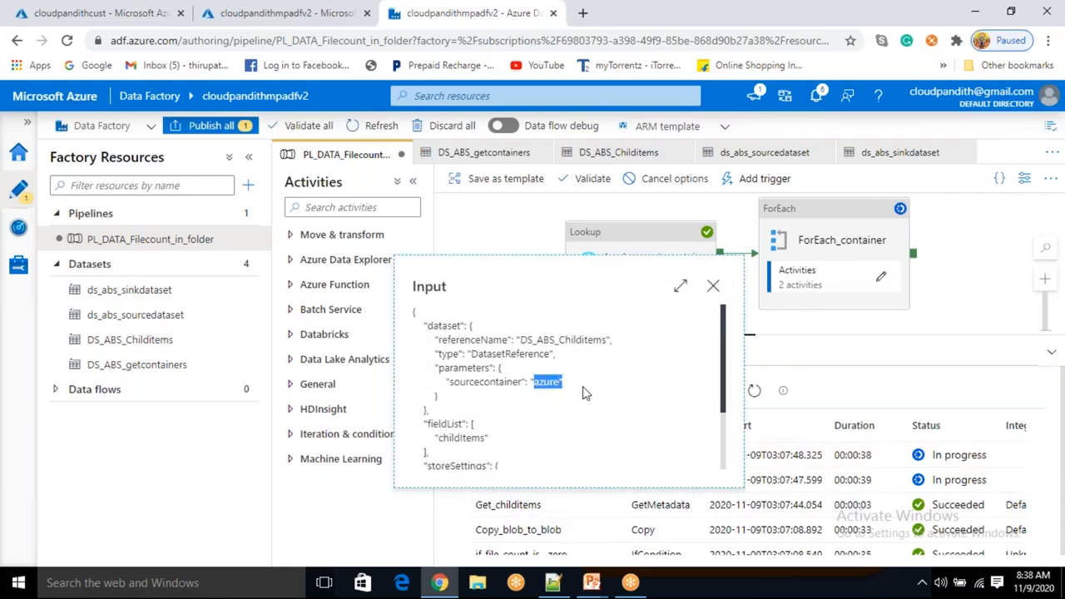
pyautogui.click(713, 286)
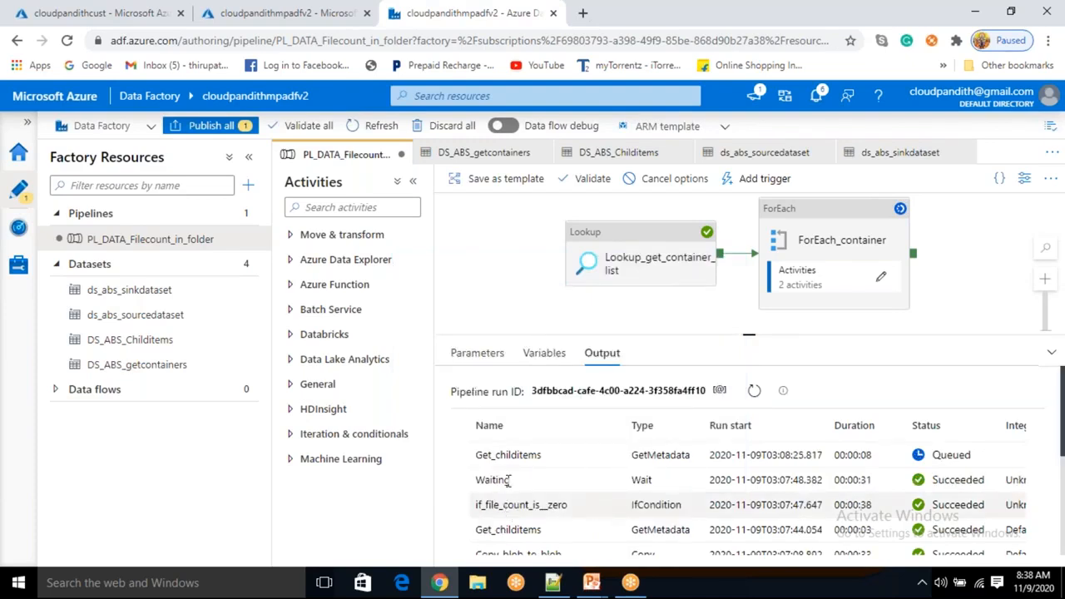
# Step: Review the Waiting activity's duration, check the newest Get_childitems run's input for its source container and refresh the run output
pyautogui.moveTo(871, 479); pyautogui.dragTo(861, 480)
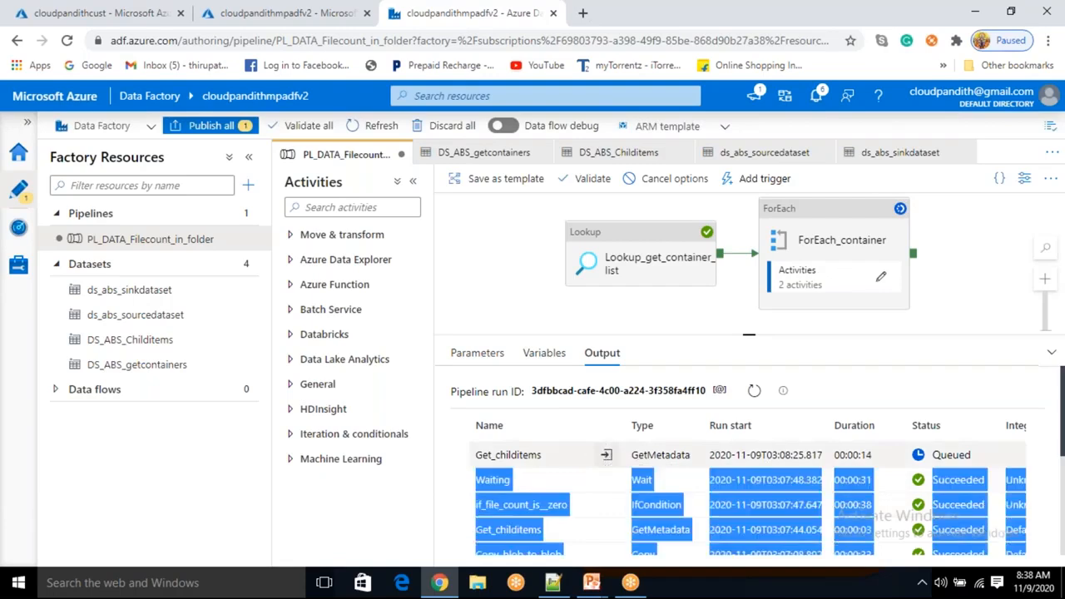
pyautogui.click(607, 456)
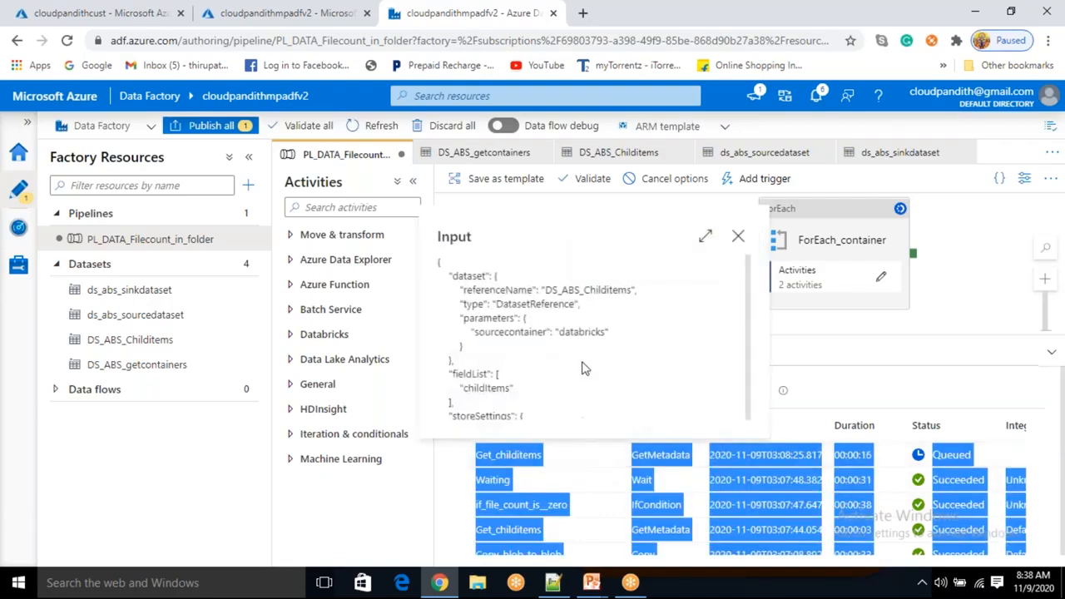
pyautogui.click(739, 237)
pyautogui.click(755, 392)
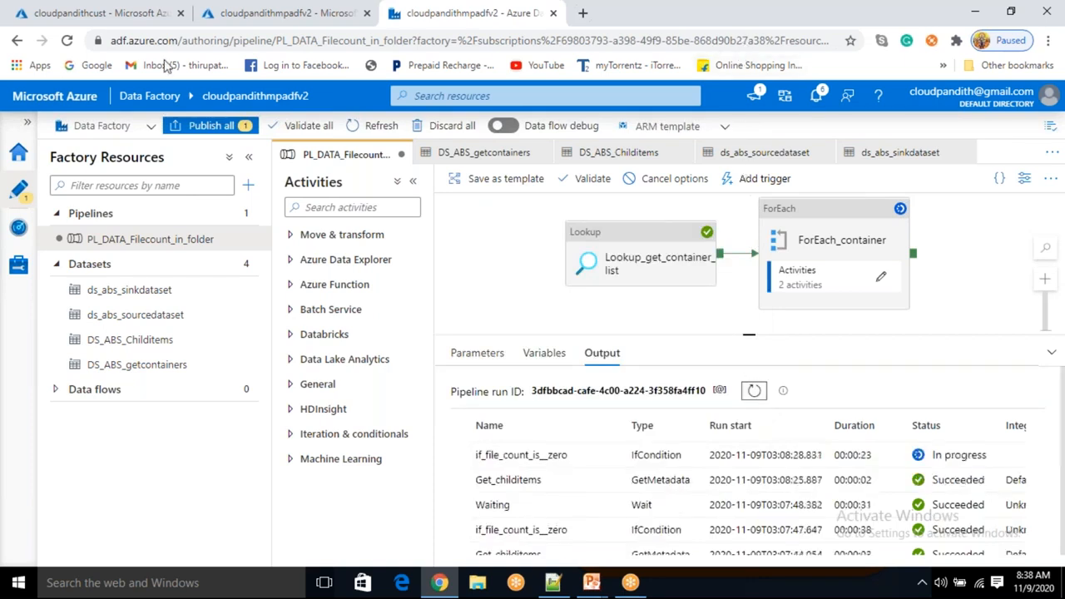
# Step: Refresh the storage account's container list and inspect the files in the cloudpandithoutput and trainingouput containers
pyautogui.click(136, 20)
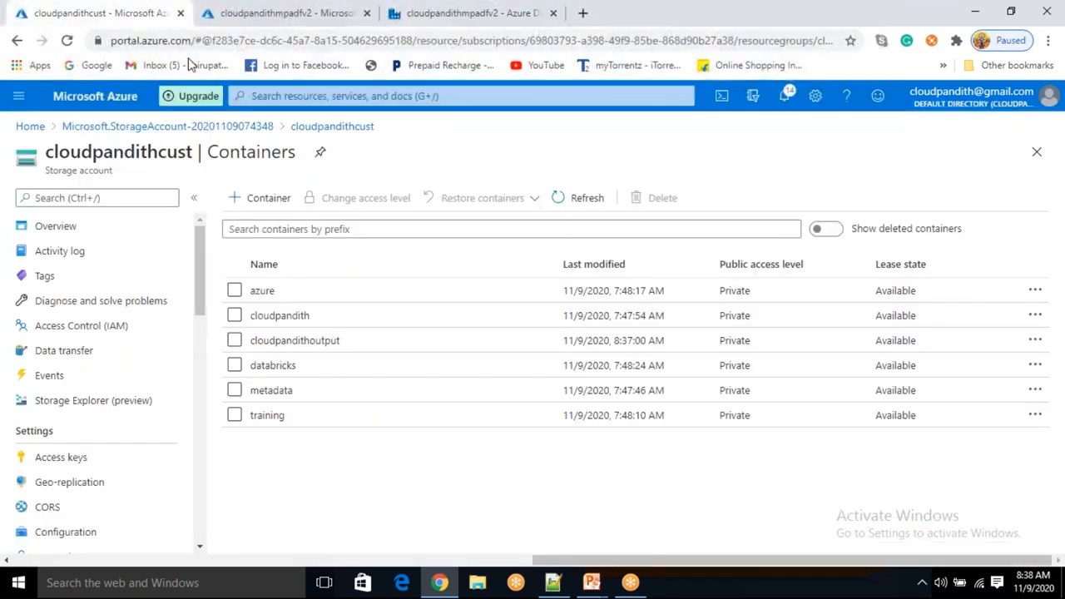
pyautogui.click(563, 202)
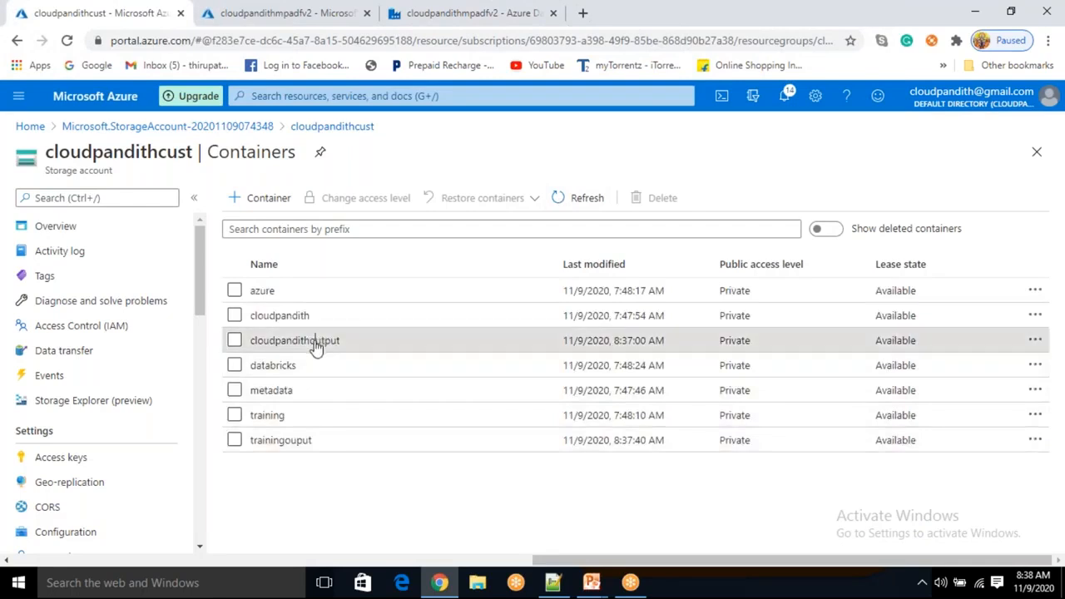
pyautogui.click(316, 342)
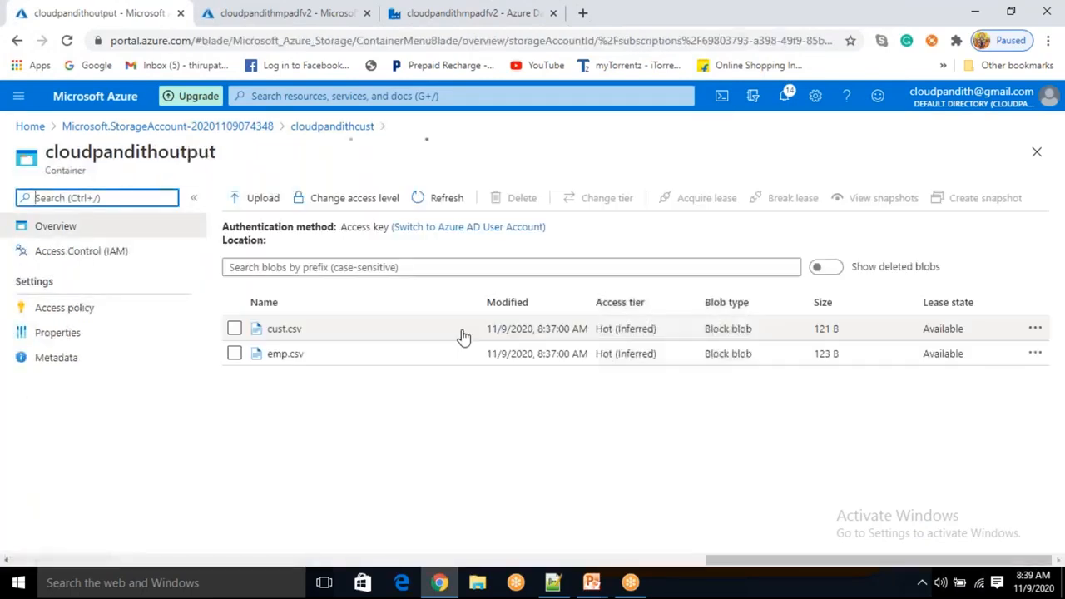
pyautogui.click(329, 129)
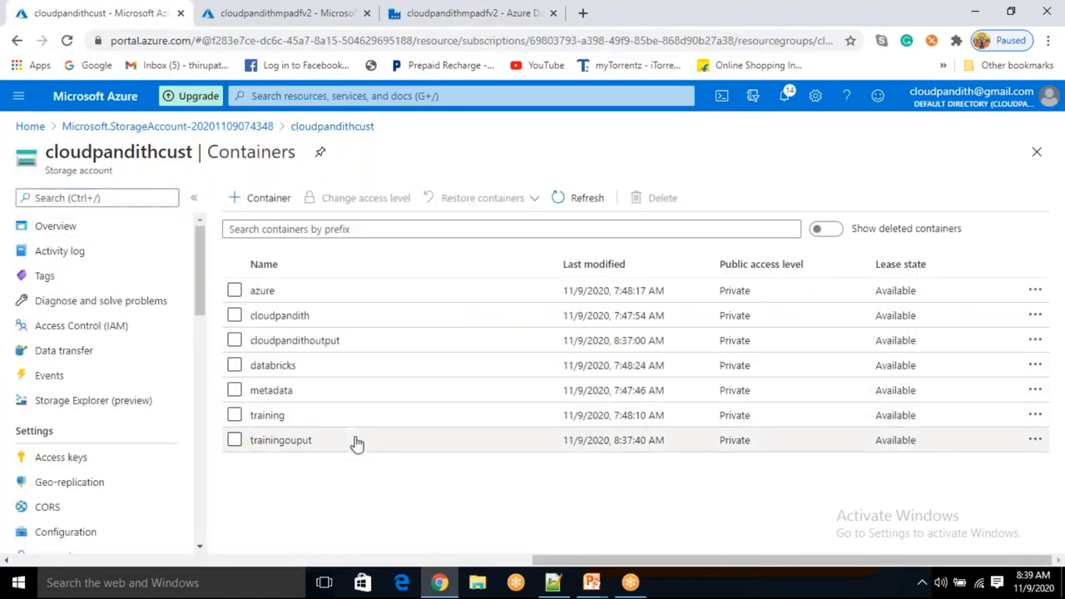
pyautogui.click(349, 442)
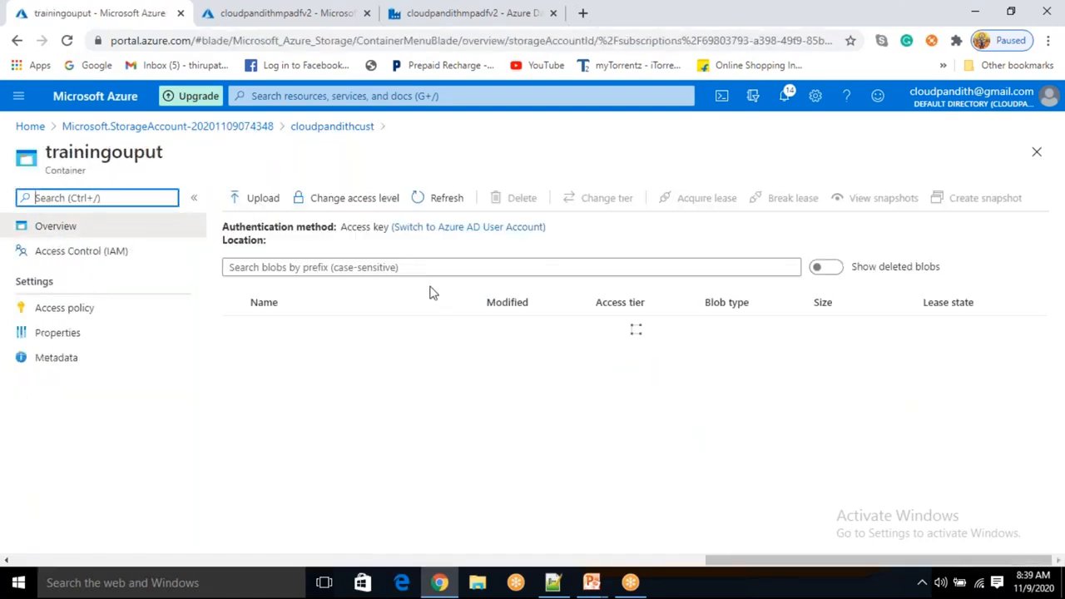
pyautogui.click(332, 126)
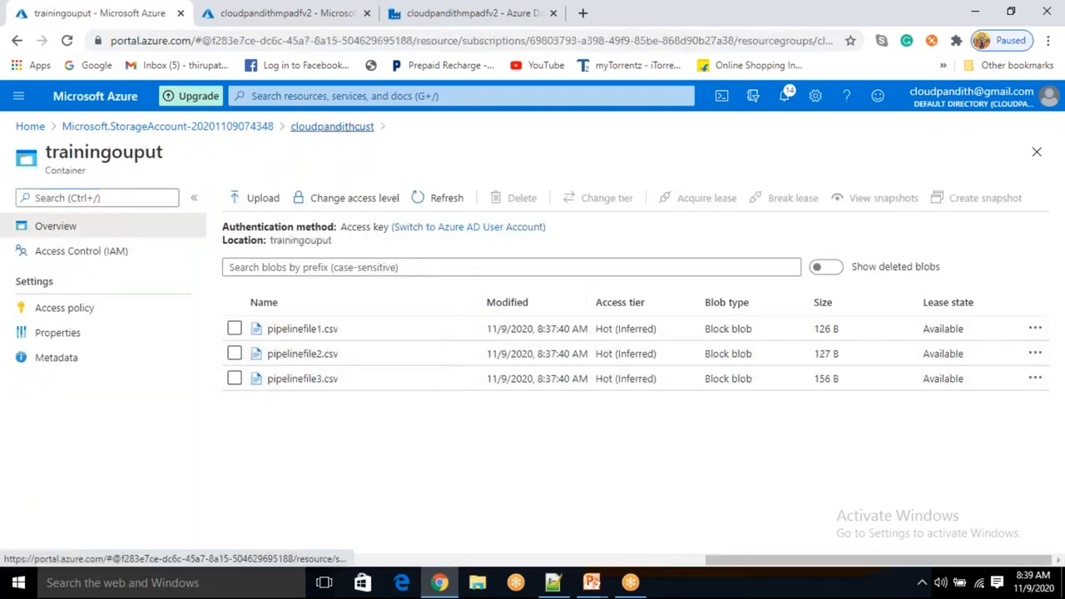
# Step: Return to the pipeline in Data Factory and select the ForEach_container activity to check its run status
pyautogui.click(443, 23)
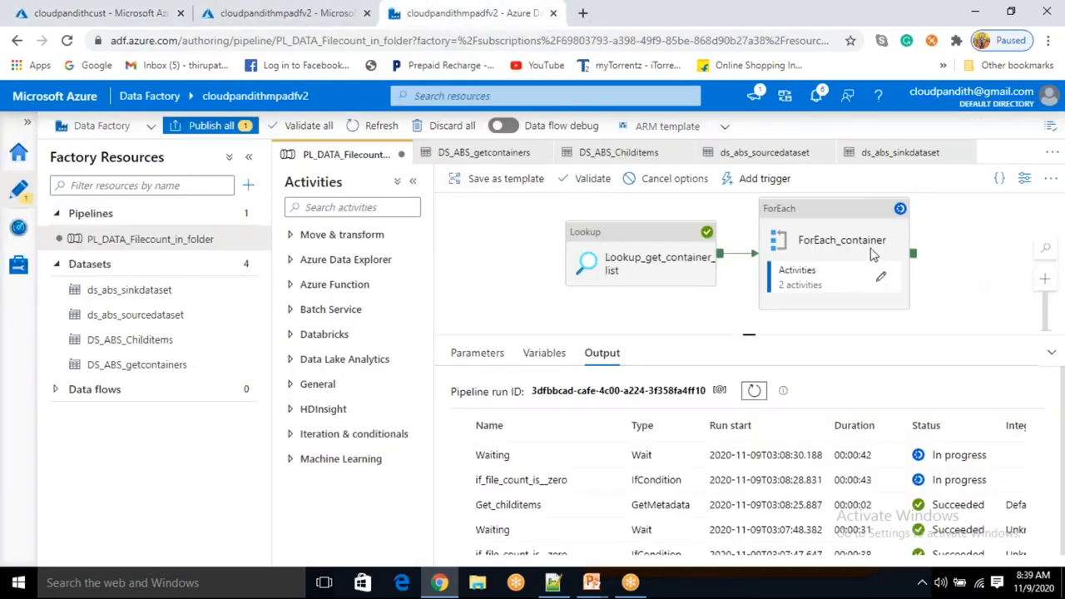
pyautogui.click(853, 244)
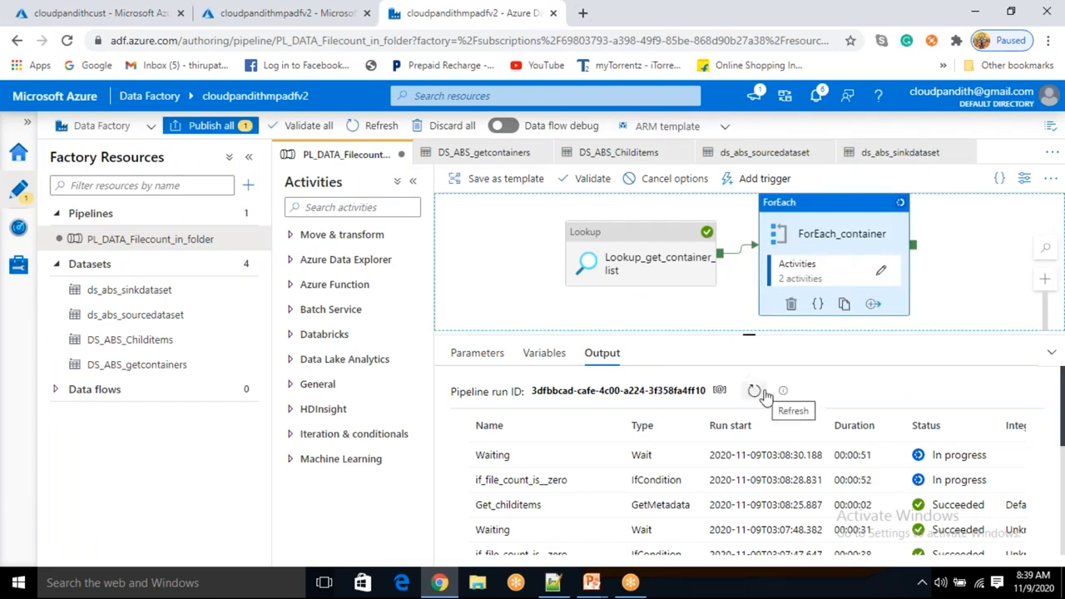
pyautogui.click(907, 253)
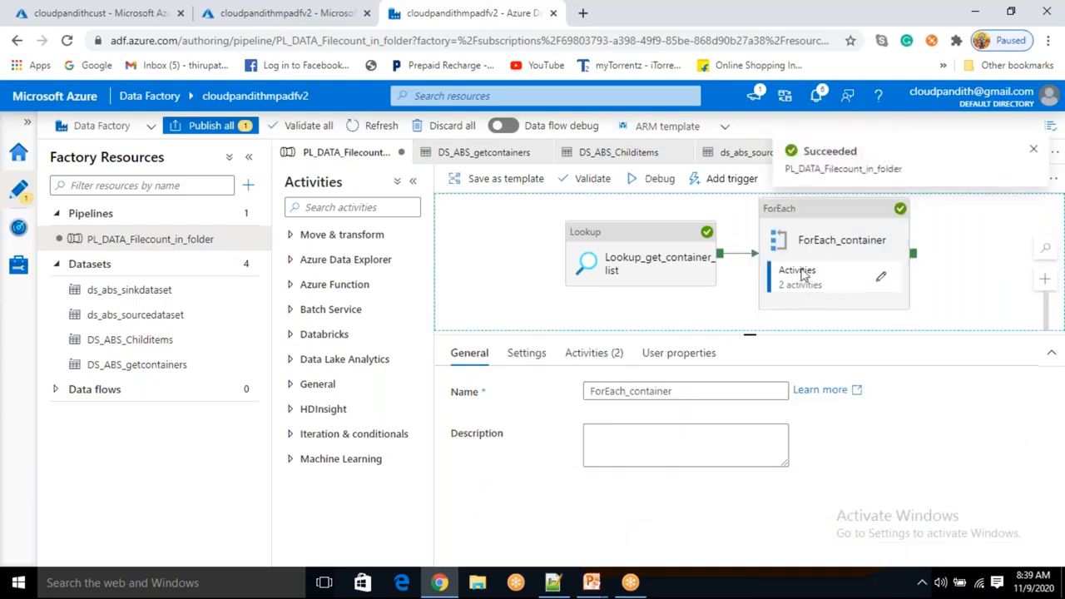
# Step: Review the pipeline's run output and the expression notes in Notepad++, and select the Lookup_get_container_list activity back in Data Factory
pyautogui.click(928, 265)
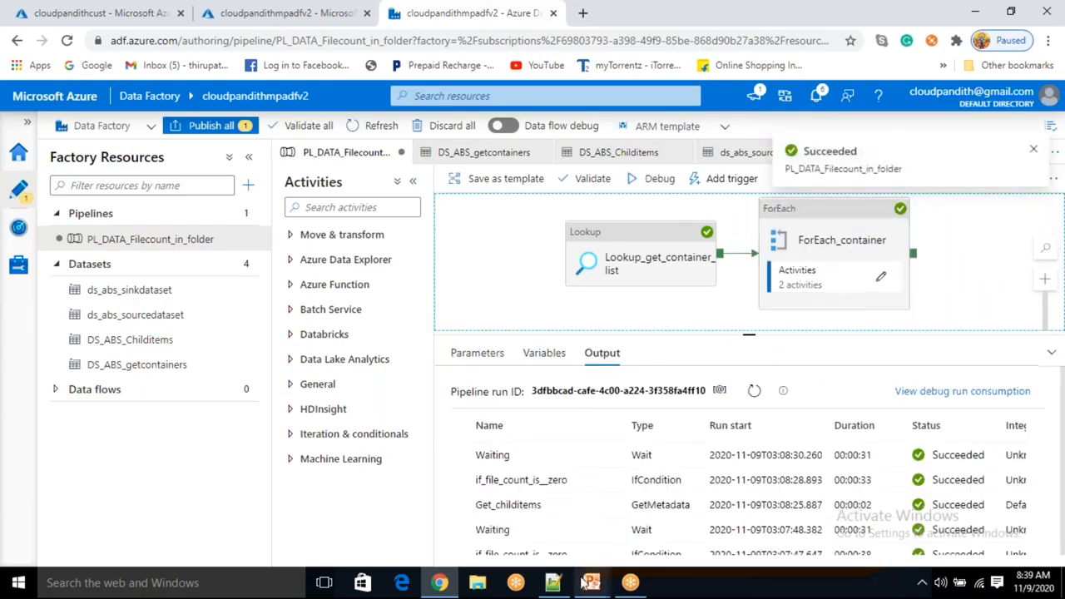
pyautogui.click(553, 582)
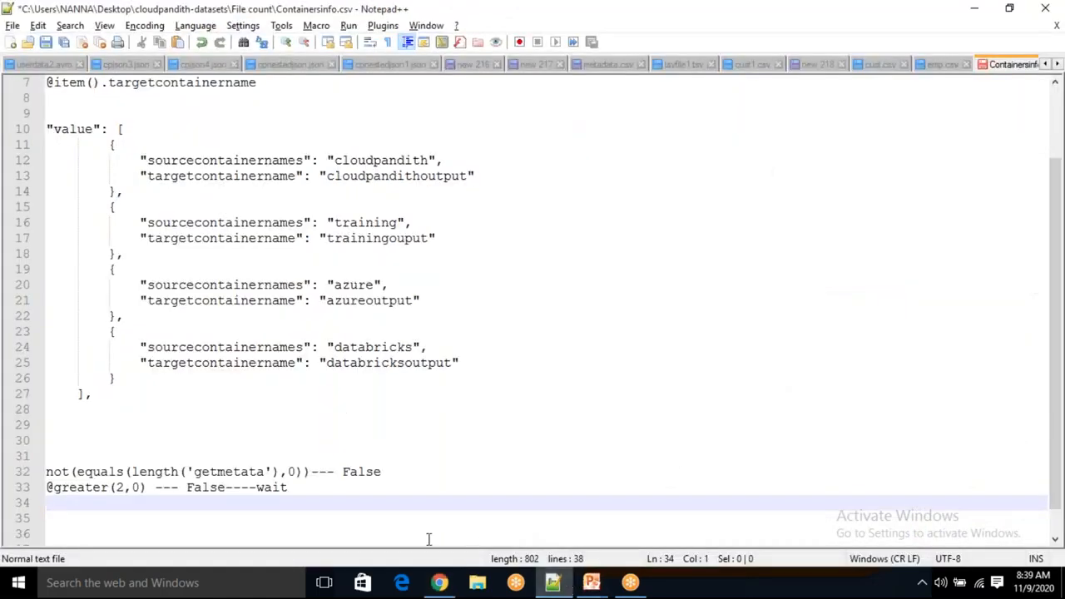
pyautogui.click(497, 487)
pyautogui.hotkey('alt', 'Tab')
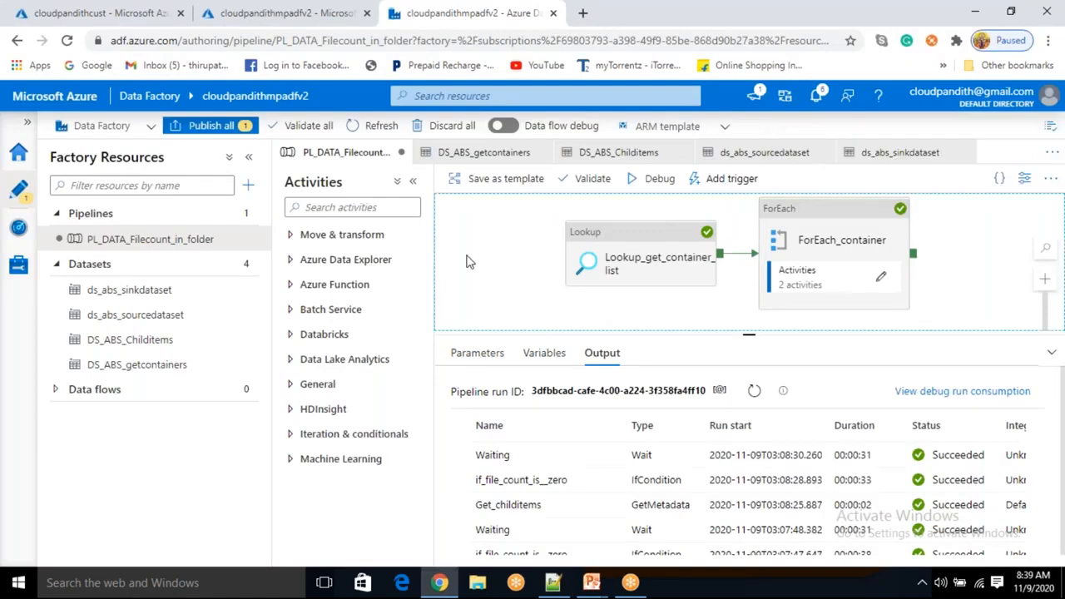
pyautogui.click(744, 27)
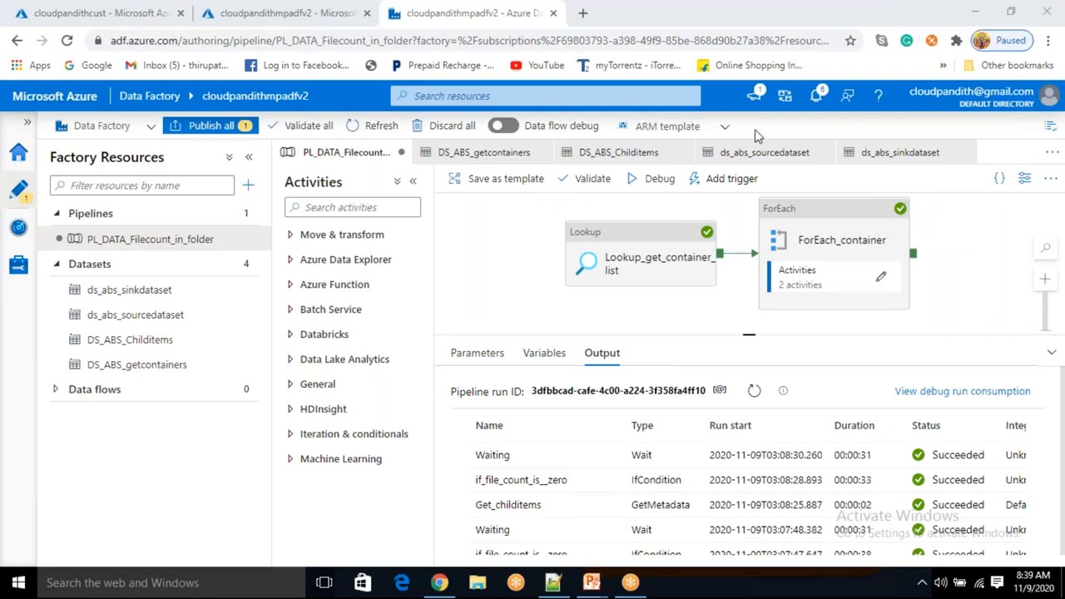
pyautogui.click(652, 262)
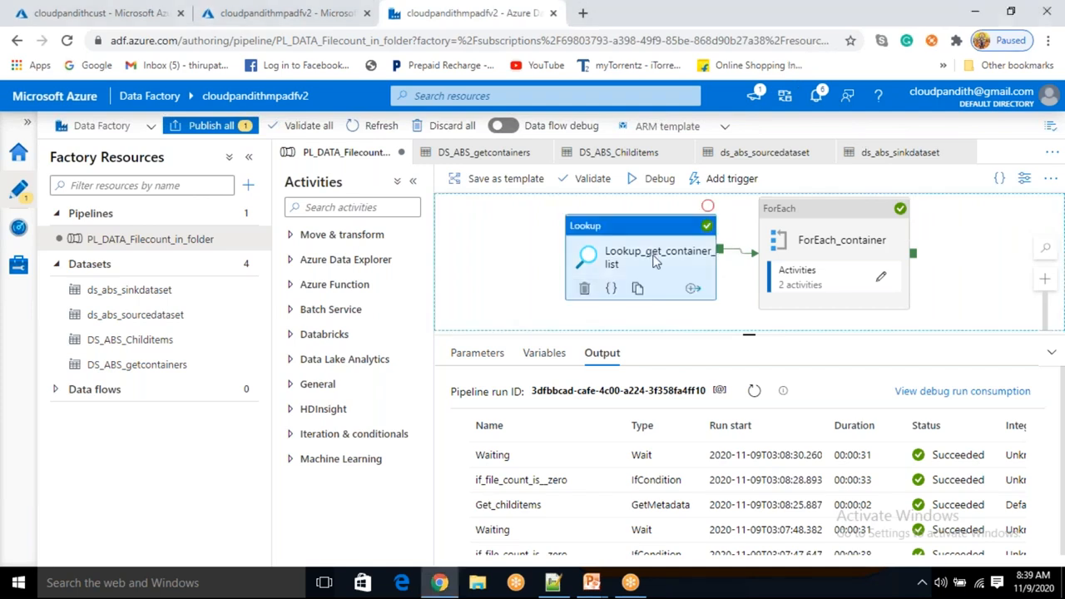
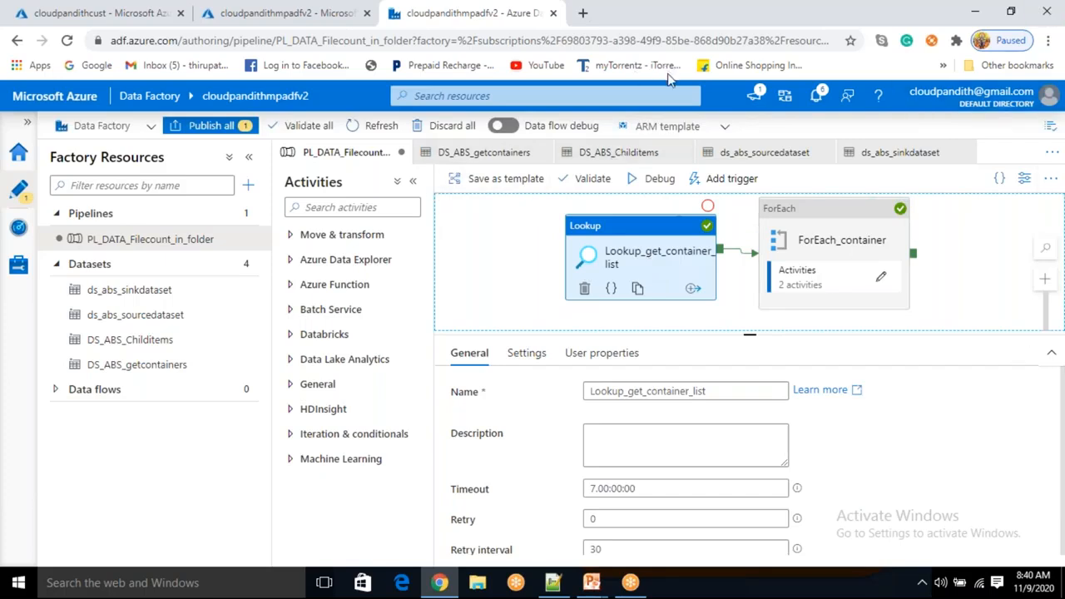
# Step: Open the activities inside ForEach_container and copy the full expression of the if_file_count_is__zero condition
pyautogui.click(552, 582)
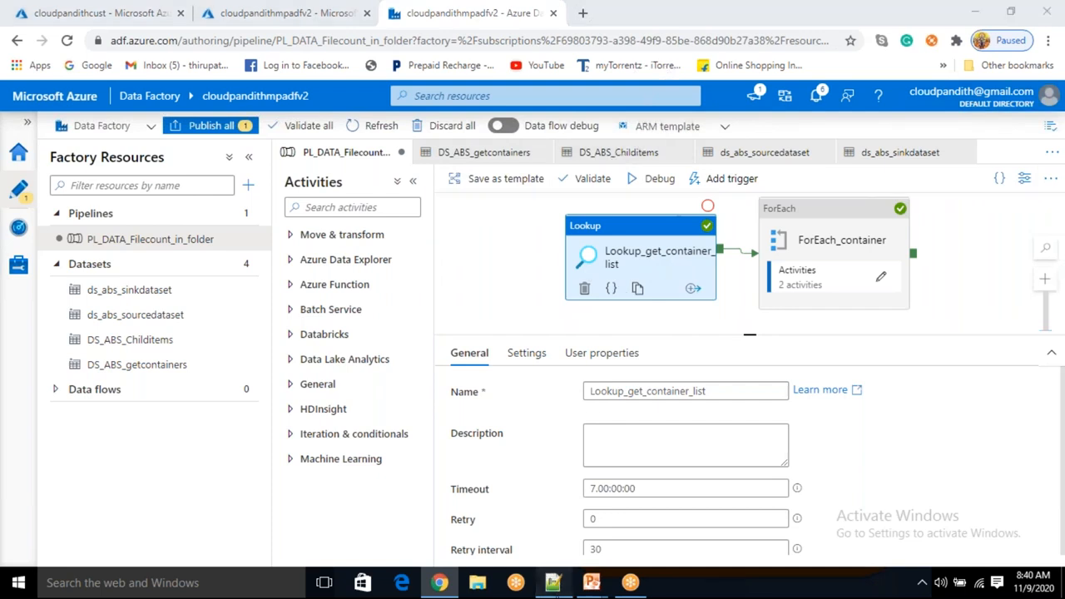
pyautogui.click(345, 509)
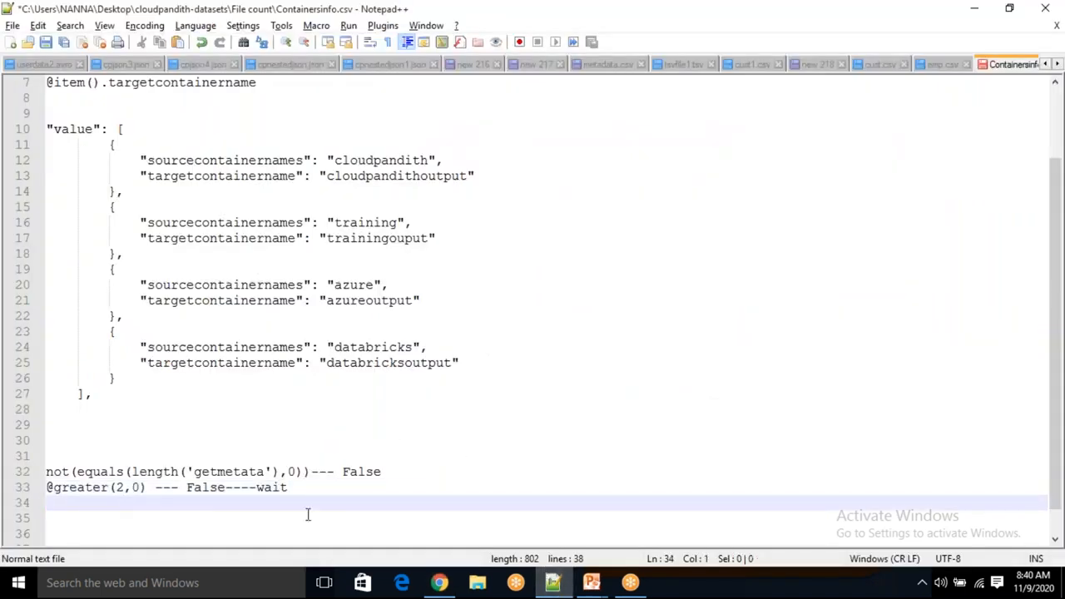
pyautogui.click(439, 582)
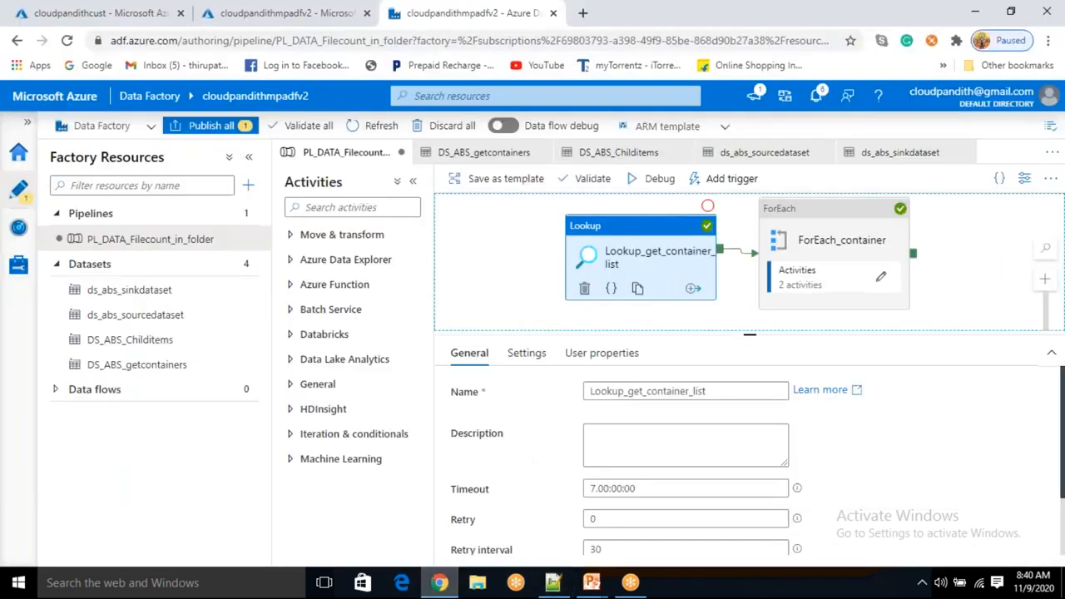
pyautogui.click(880, 280)
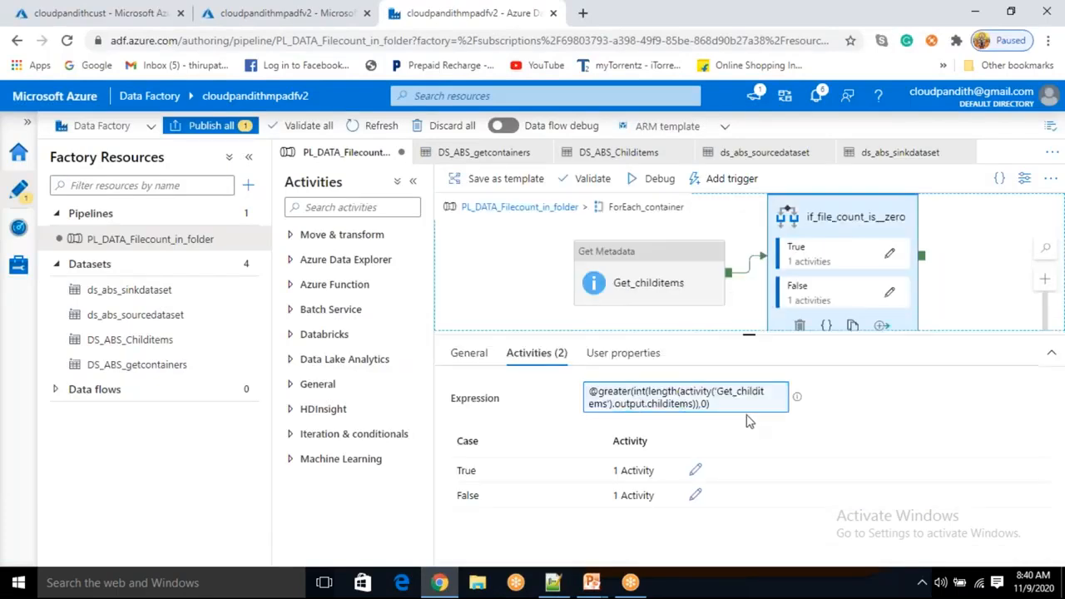
pyautogui.click(734, 406)
pyautogui.moveTo(907, 164); pyautogui.dragTo(550, 156)
pyautogui.click(659, 175)
pyautogui.moveTo(908, 166); pyautogui.dragTo(571, 157)
pyautogui.hotkey('ctrl', 'c')
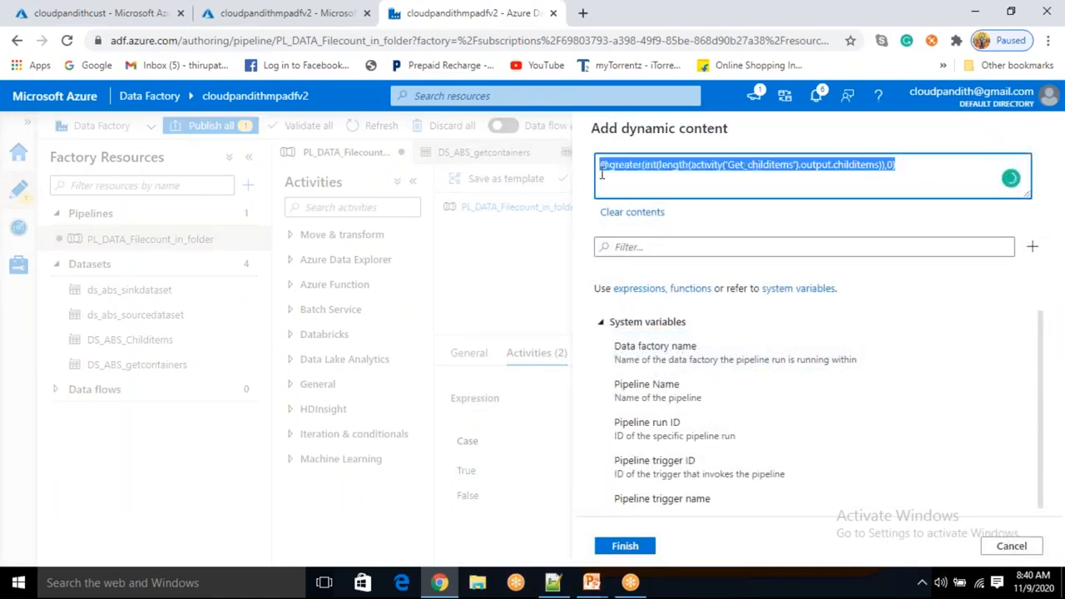
pyautogui.hotkey('alt', 'Tab')
pyautogui.click(402, 471)
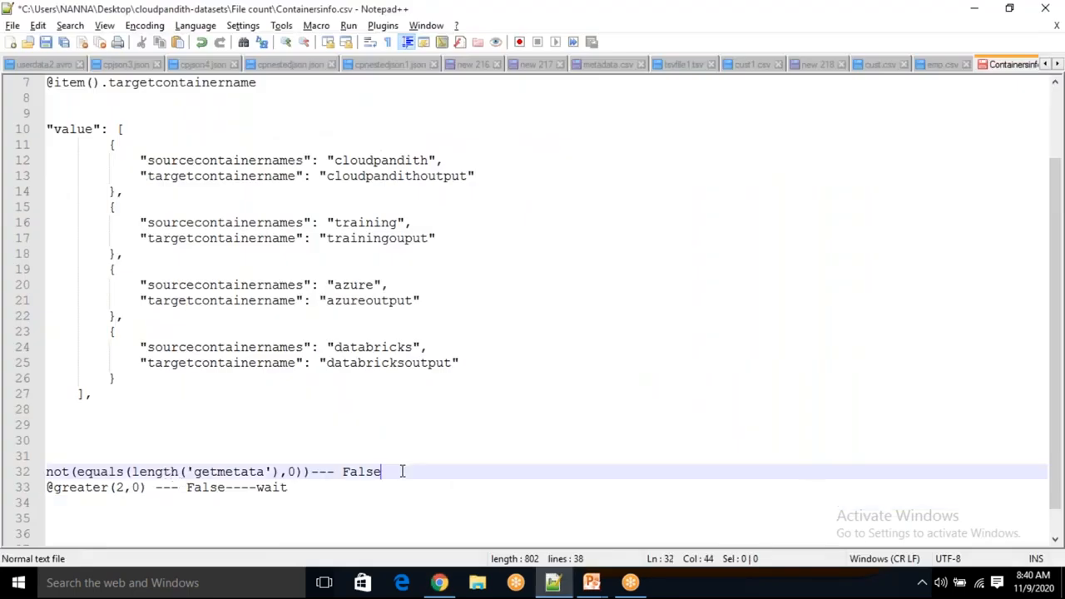
pyautogui.press('Return')
pyautogui.press('Return')
pyautogui.hotkey('ctrl', 'v')
pyautogui.press('Return')
pyautogui.press('Return')
pyautogui.scroll(-2, 120, 498)
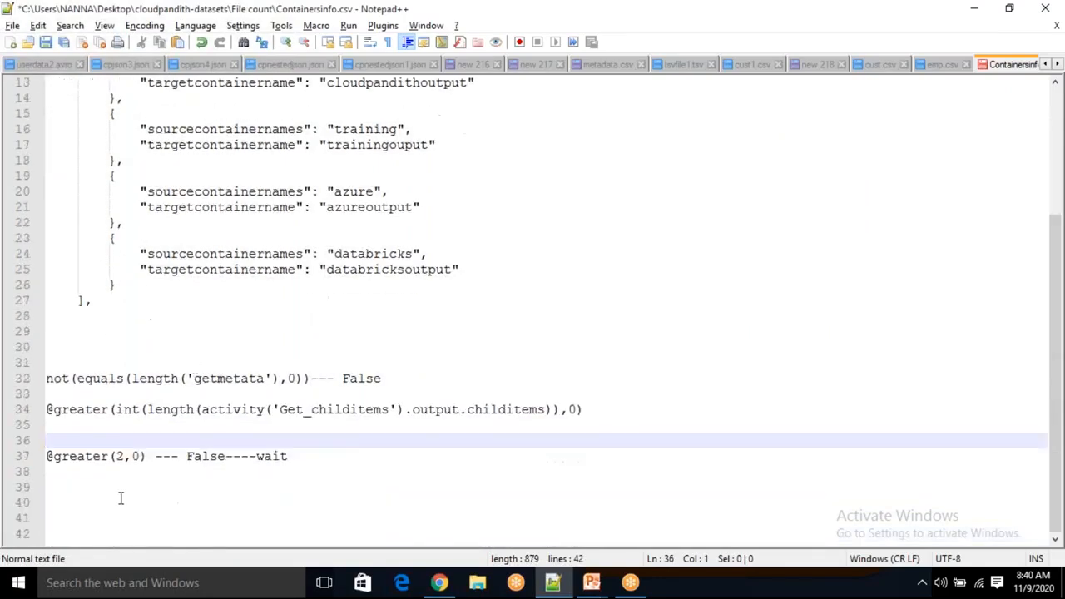
pyautogui.moveTo(126, 456); pyautogui.dragTo(117, 456)
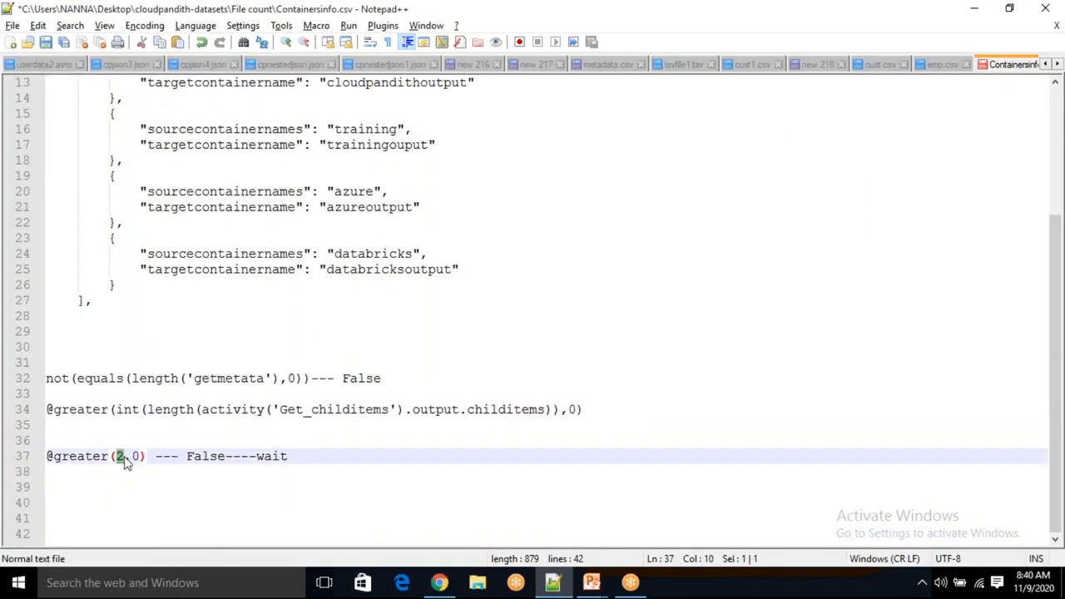
pyautogui.moveTo(179, 458); pyautogui.dragTo(443, 467)
pyautogui.press('BackSpace')
pyautogui.write('True')
pyautogui.press('Return')
pyautogui.write('@greater')
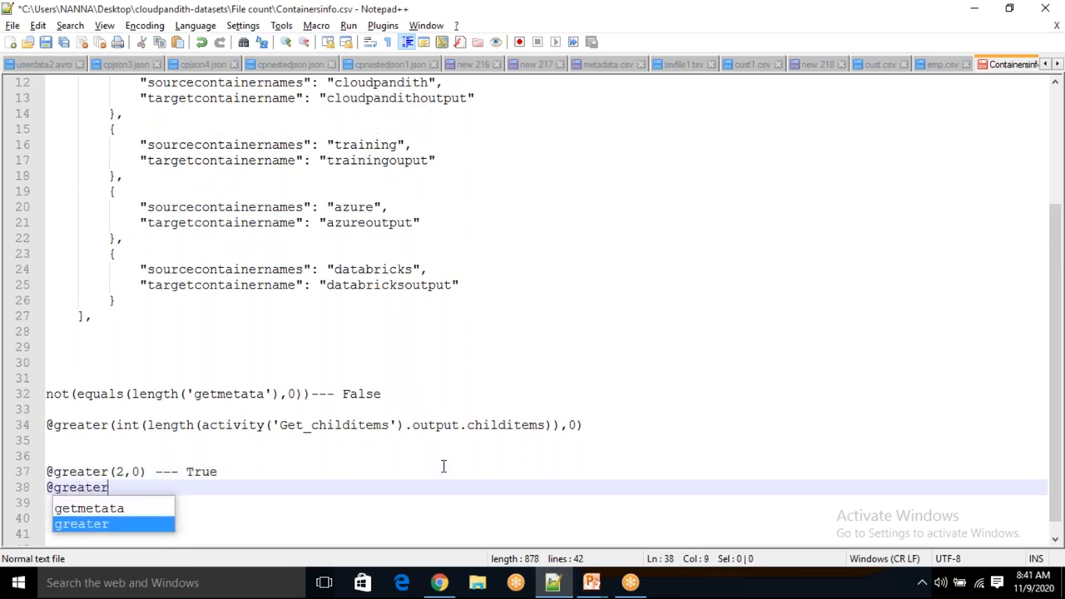
pyautogui.write('(0,0)')
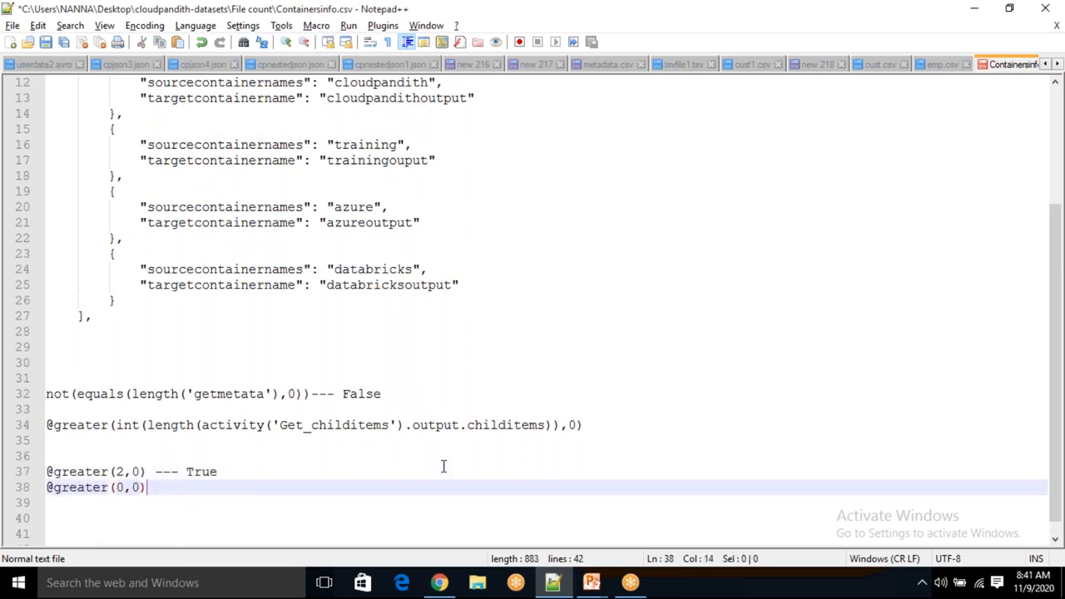
pyautogui.write(' --- False')
pyautogui.press('Return')
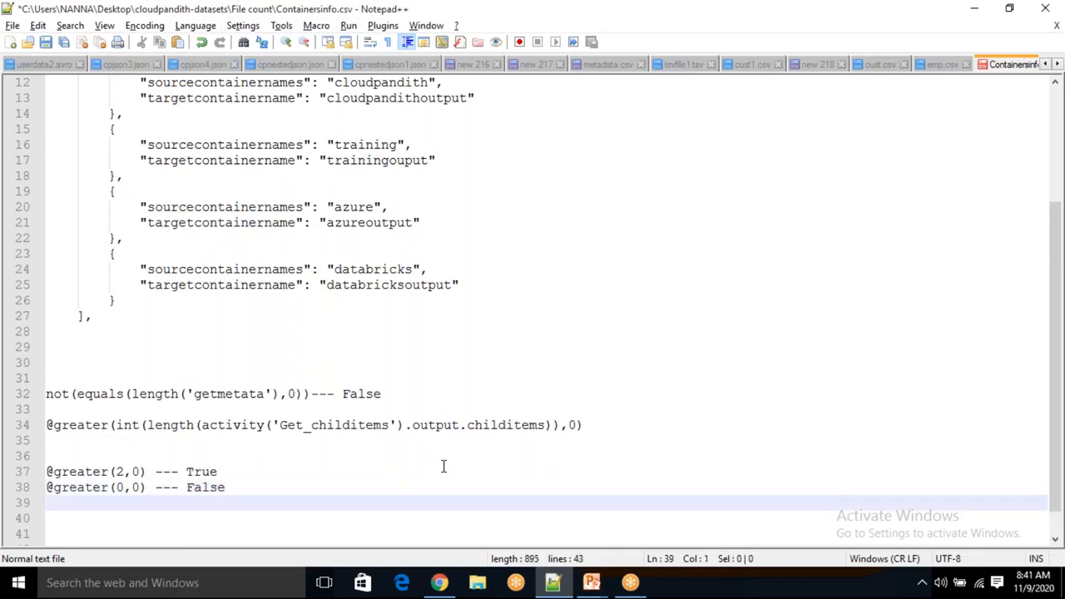
pyautogui.write('@greater')
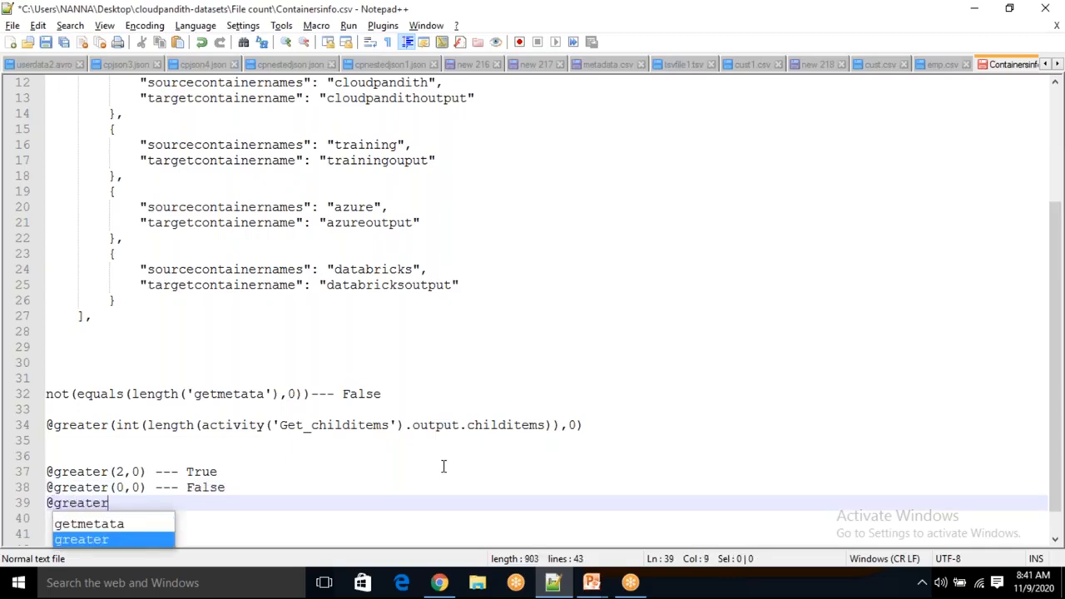
pyautogui.write('(2,3) ---')
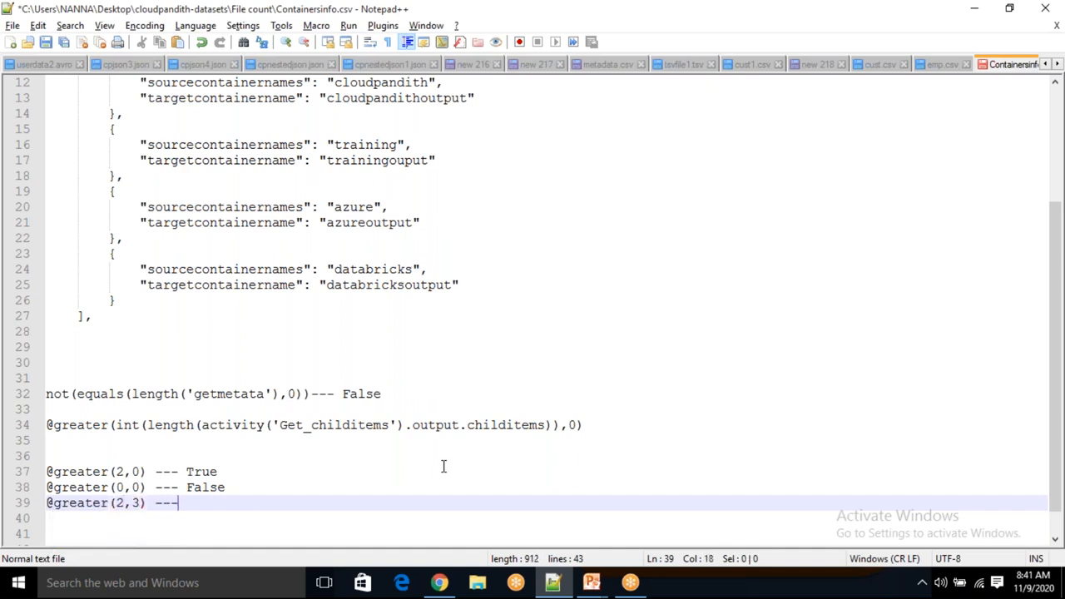
pyautogui.write(' False')
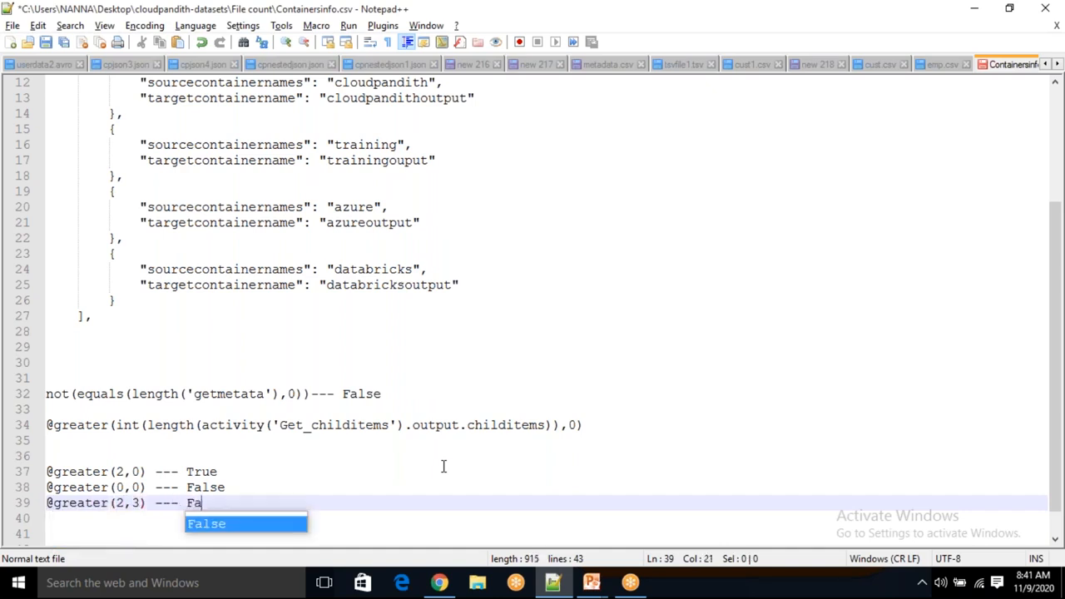
pyautogui.moveTo(125, 503); pyautogui.dragTo(111, 504)
pyautogui.doubleClick(137, 504)
pyautogui.click(149, 523)
pyautogui.moveTo(131, 506)
pyautogui.mouseDown()
pyautogui.moveTo(147, 503)
pyautogui.moveTo(119, 506)
pyautogui.mouseUp()
pyautogui.click(244, 502)
pyautogui.press('Return')
pyautogui.write('@g')
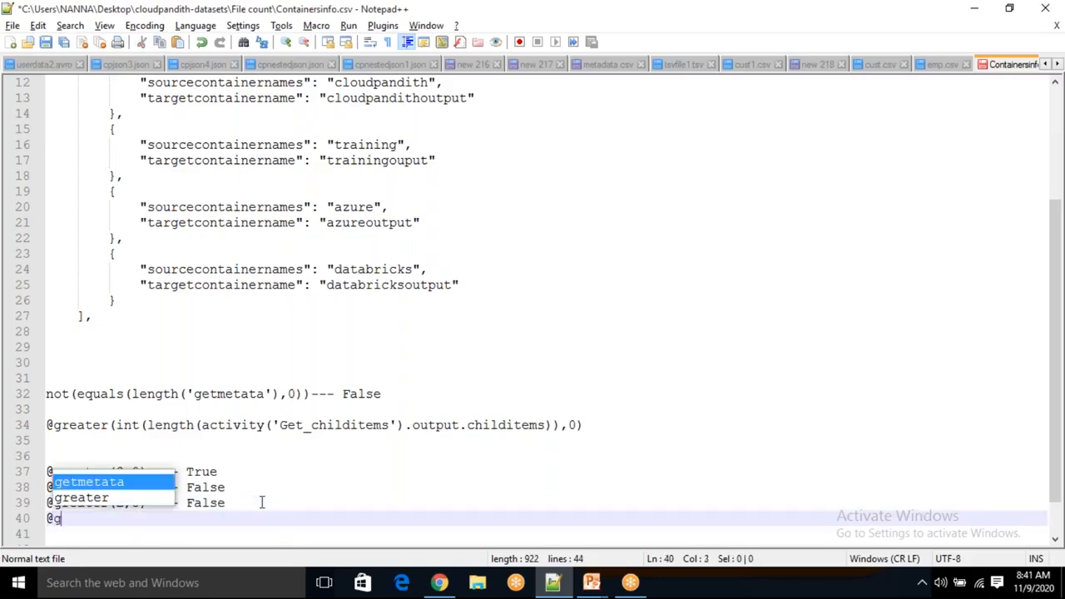
pyautogui.write('reater(10')
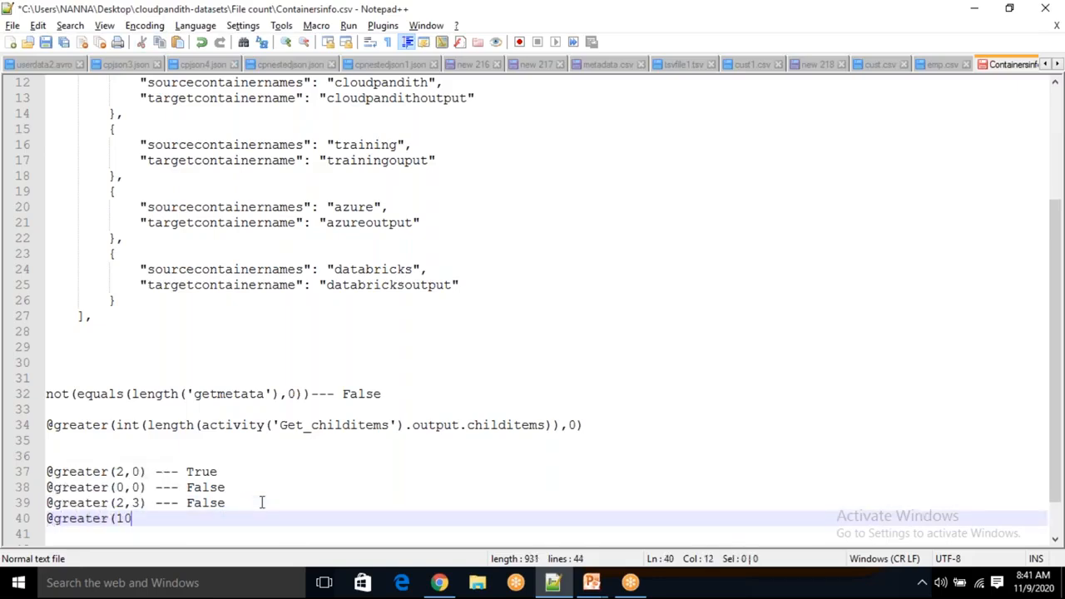
pyautogui.write(',3) ---')
pyautogui.write('Truye')
pyautogui.press('Insert')
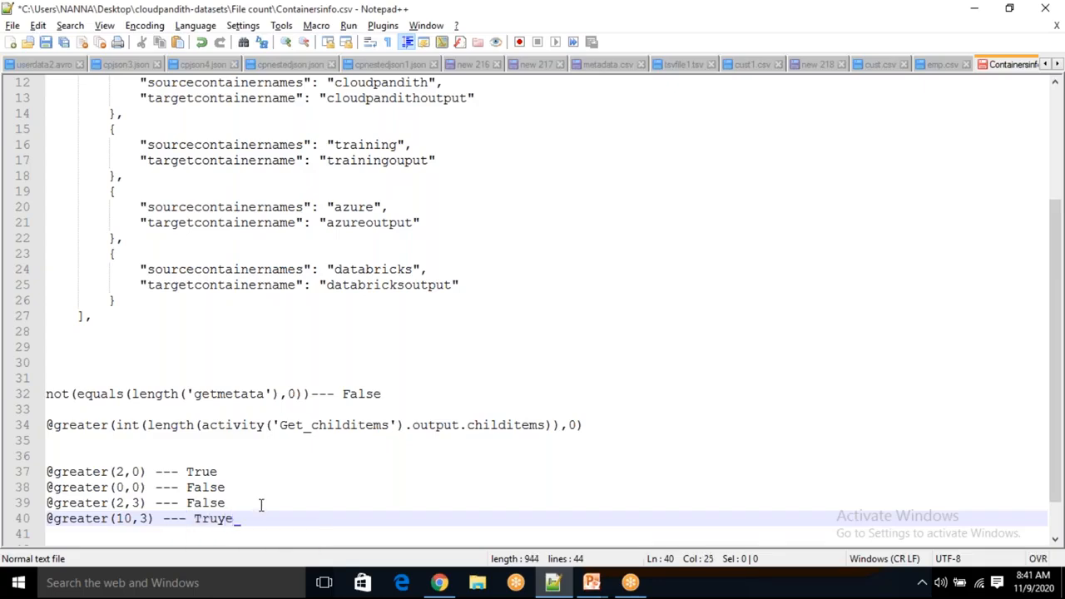
pyautogui.press('Insert')
pyautogui.write('e')
pyautogui.press('Return')
pyautogui.press('Return')
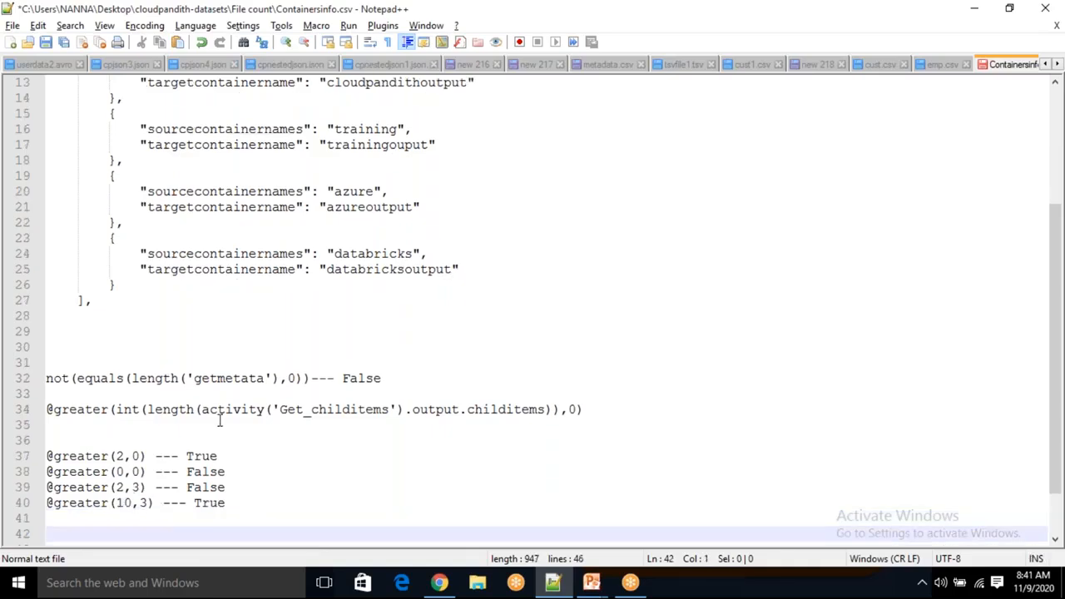
pyautogui.moveTo(116, 409); pyautogui.dragTo(563, 410)
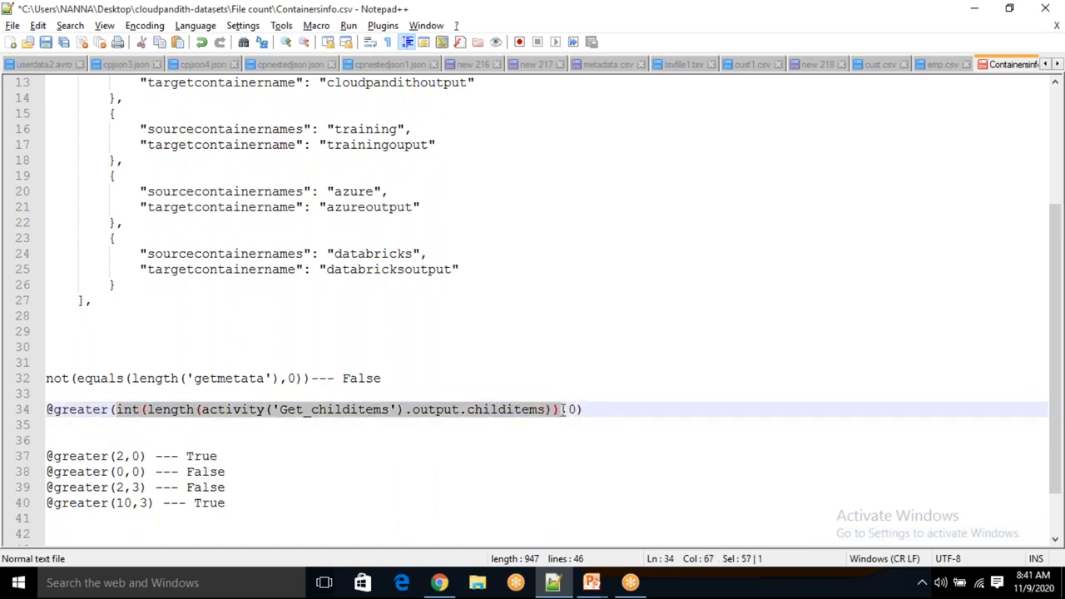
pyautogui.press('Delete')
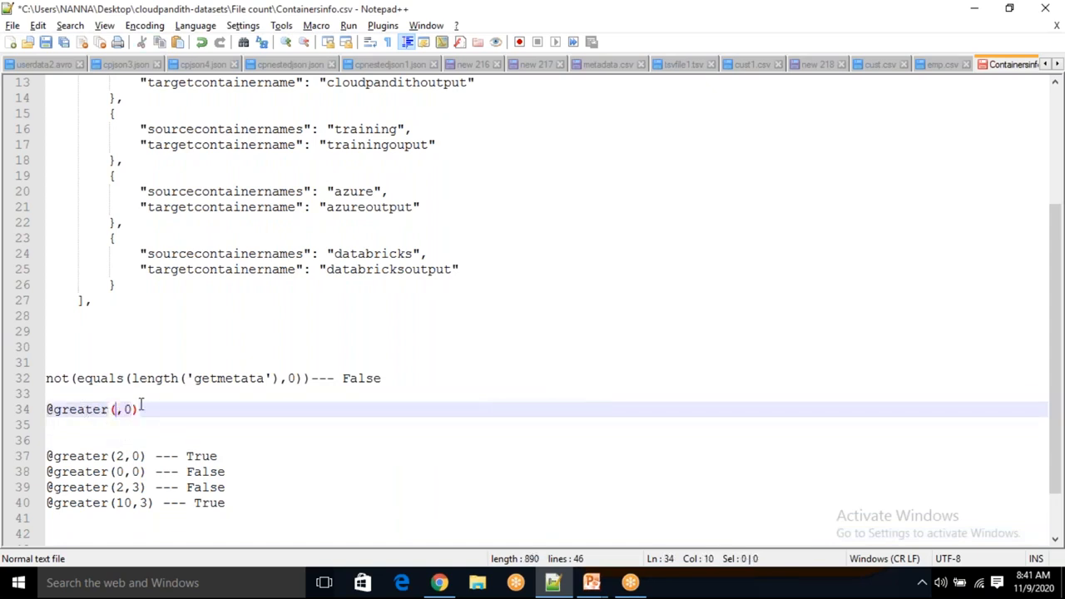
pyautogui.hotkey('ctrl', 'z')
pyautogui.moveTo(116, 410); pyautogui.dragTo(563, 409)
pyautogui.hotkey('ctrl', 'c')
pyautogui.press('Delete')
pyautogui.scroll(-2, 283, 447)
pyautogui.click(268, 449)
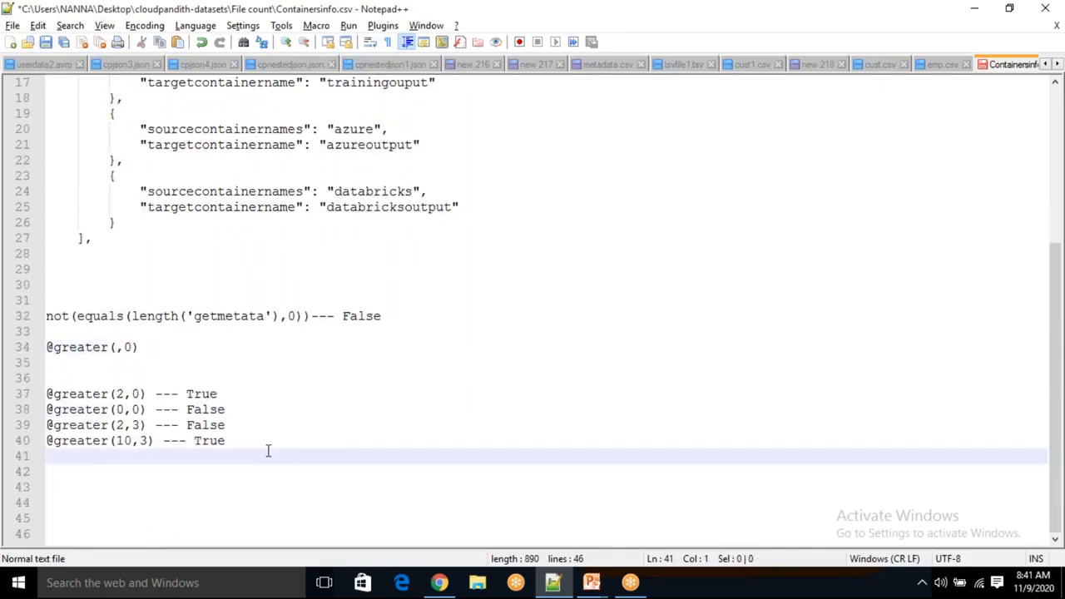
pyautogui.write("'")
pyautogui.press('Return')
pyautogui.press('Return')
pyautogui.press('Return')
pyautogui.hotkey('ctrl', 'v')
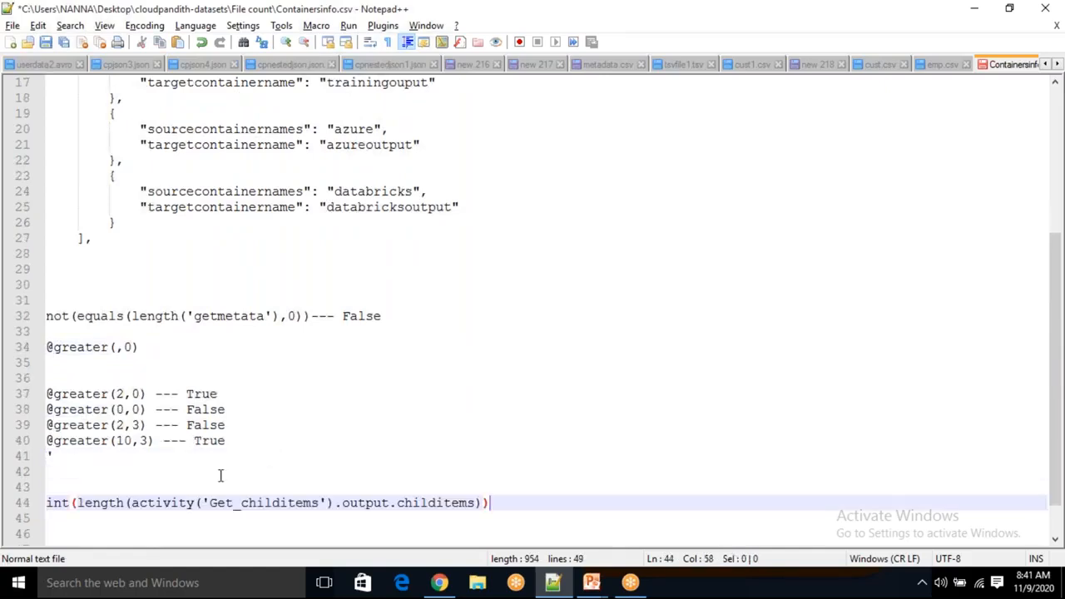
# Step: Move length(activity('Get_childitems').output.childitems) out of int() onto the line directly below and highlight its inner activity reference
pyautogui.click(75, 504)
pyautogui.hotkey('shift', 'End')
pyautogui.hotkey('shift', 'Left')
pyautogui.hotkey('ctrl', 'c')
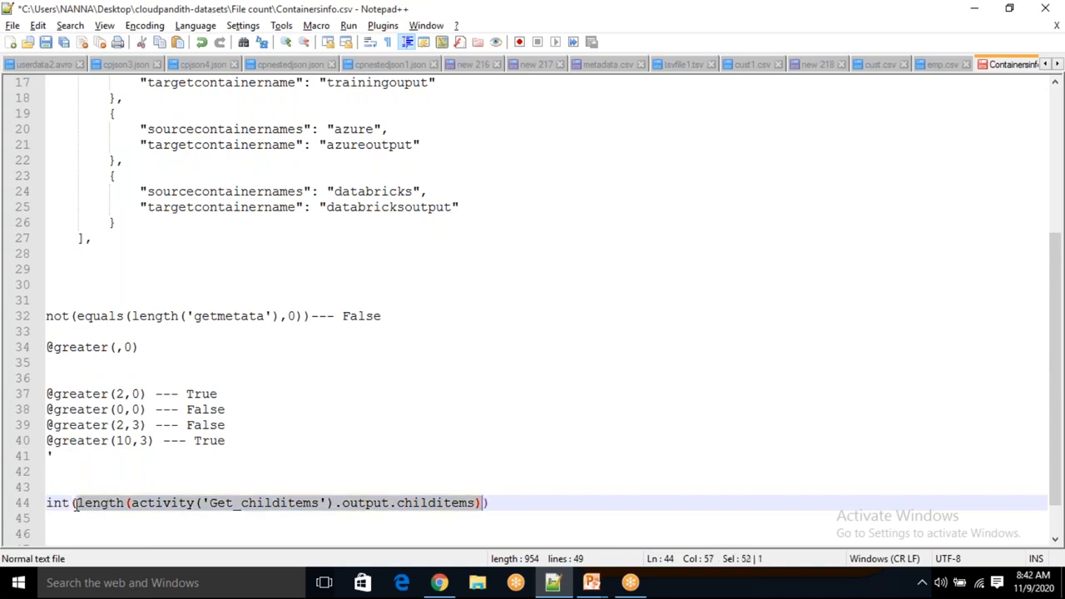
pyautogui.press('Delete')
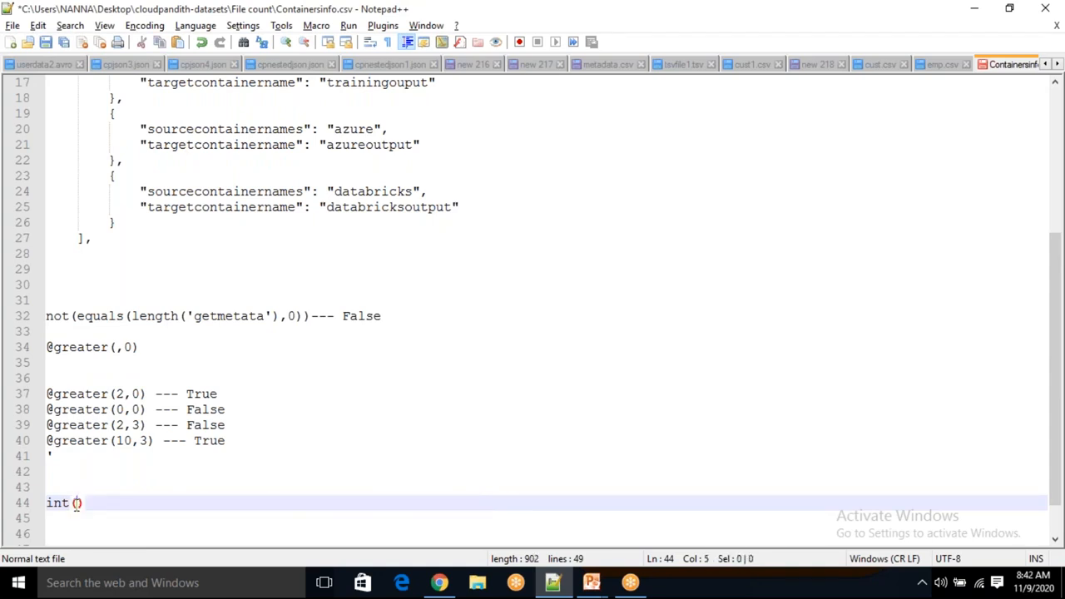
pyautogui.press('End')
pyautogui.press('Return')
pyautogui.press('Return')
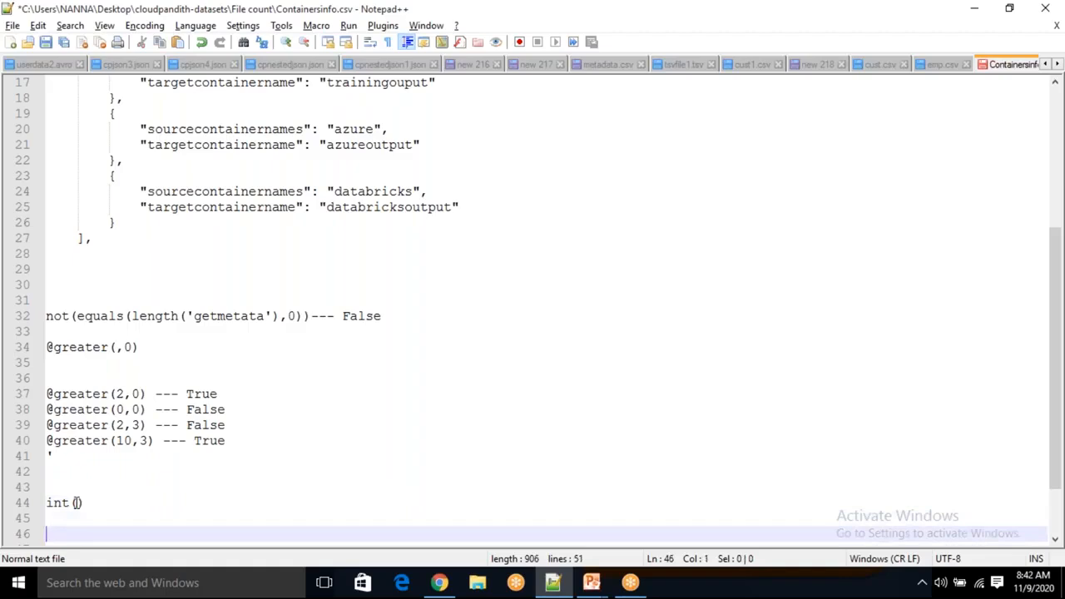
pyautogui.click(75, 503)
pyautogui.write("'")
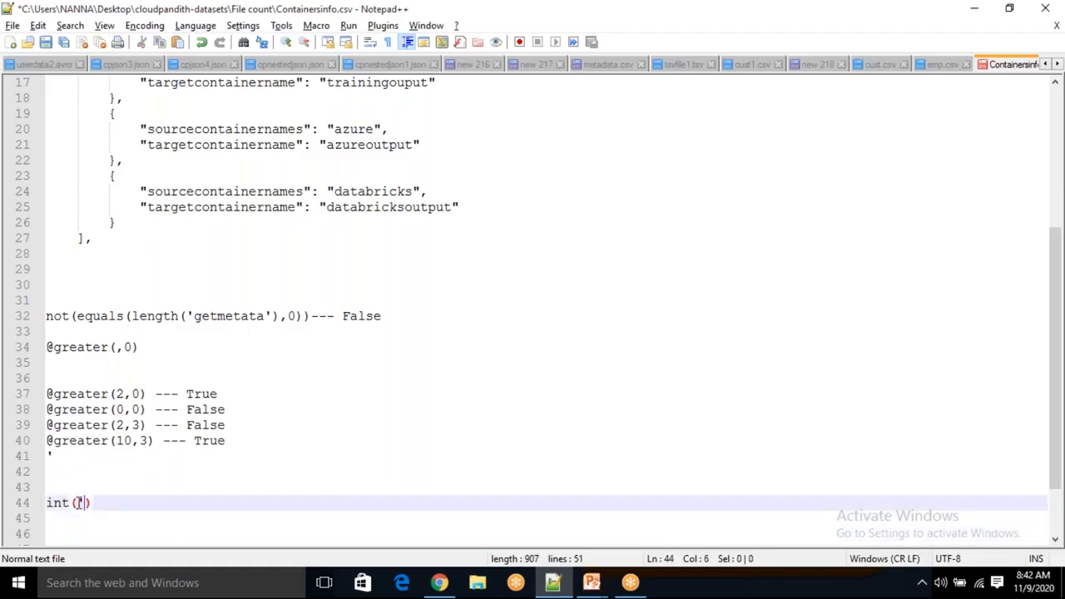
pyautogui.press('BackSpace')
pyautogui.press('Return')
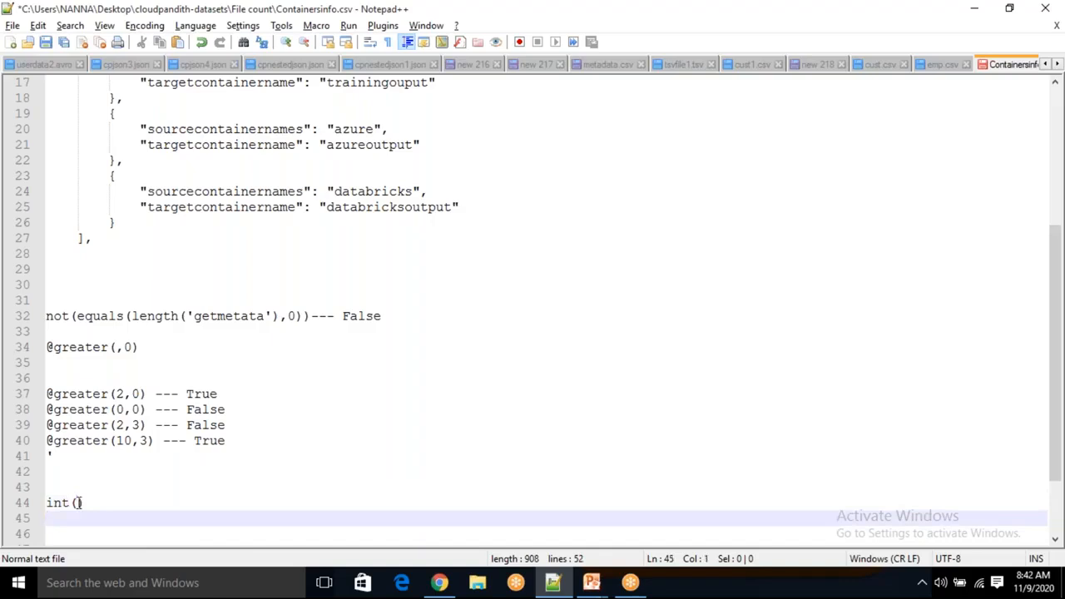
pyautogui.hotkey('ctrl', 'v')
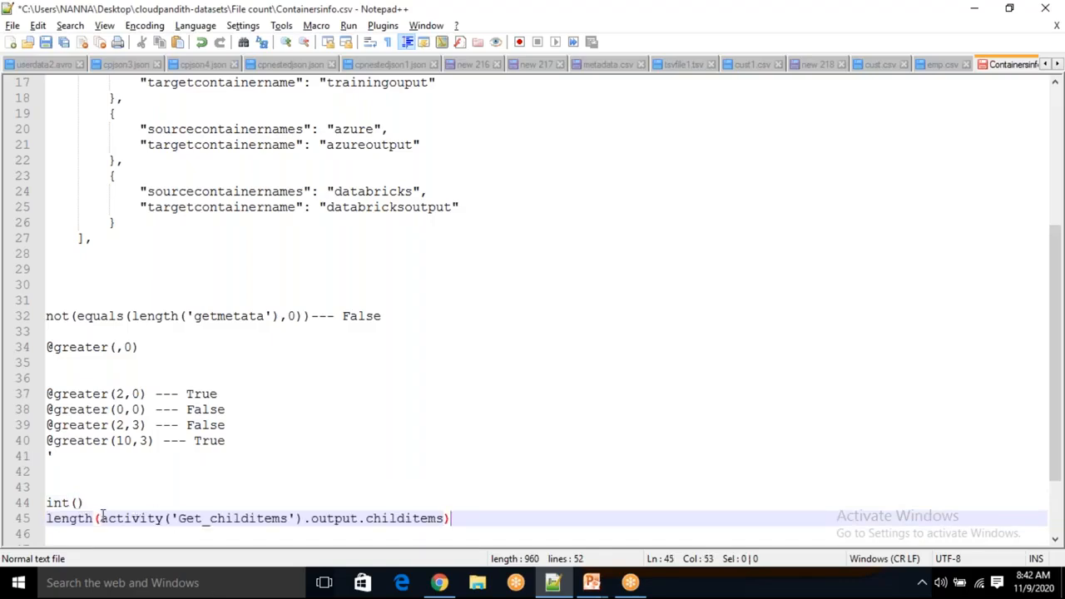
pyautogui.moveTo(102, 515); pyautogui.dragTo(445, 516)
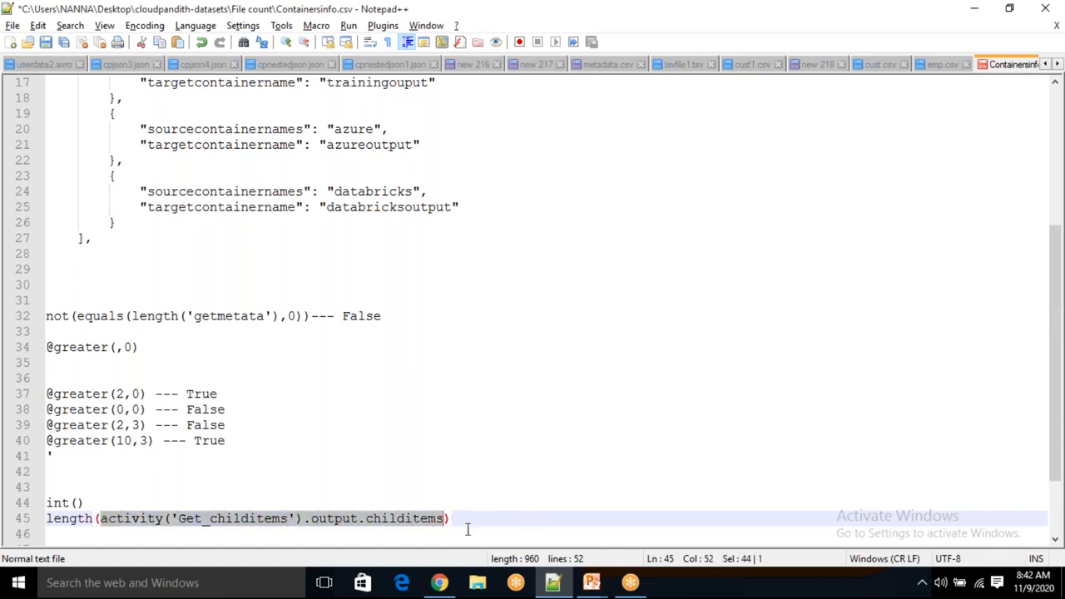
# Step: Move activity('Get_childitems').output.childitems out of length() onto its own line directly below
pyautogui.hotkey('ctrl', 'x')
pyautogui.press('End')
pyautogui.press('Return')
pyautogui.hotkey('ctrl', 'v')
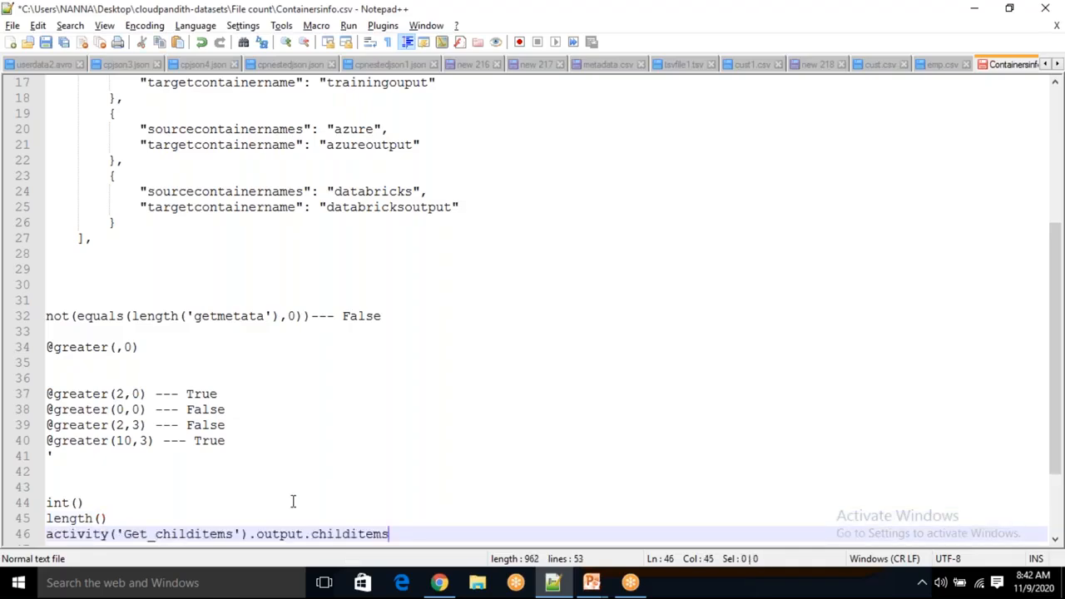
# Step: Highlight Get_childitems, output and childitems in turn, and annotate the end of that activity reference line with "-- filelist"
pyautogui.doubleClick(178, 534)
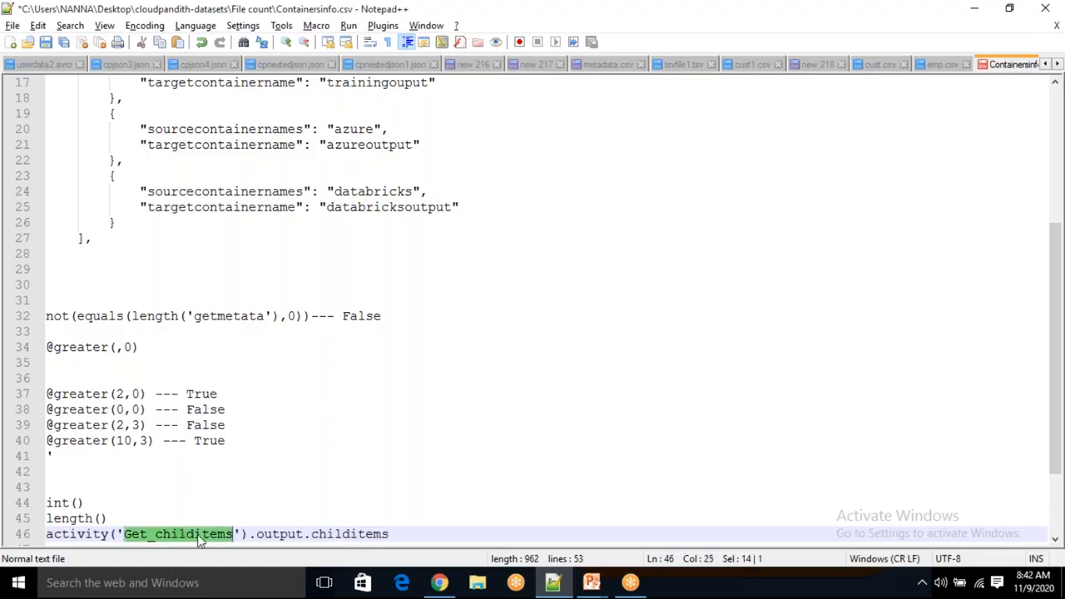
pyautogui.doubleClick(294, 537)
pyautogui.doubleClick(349, 536)
pyautogui.click(411, 532)
pyautogui.write('-- filelist')
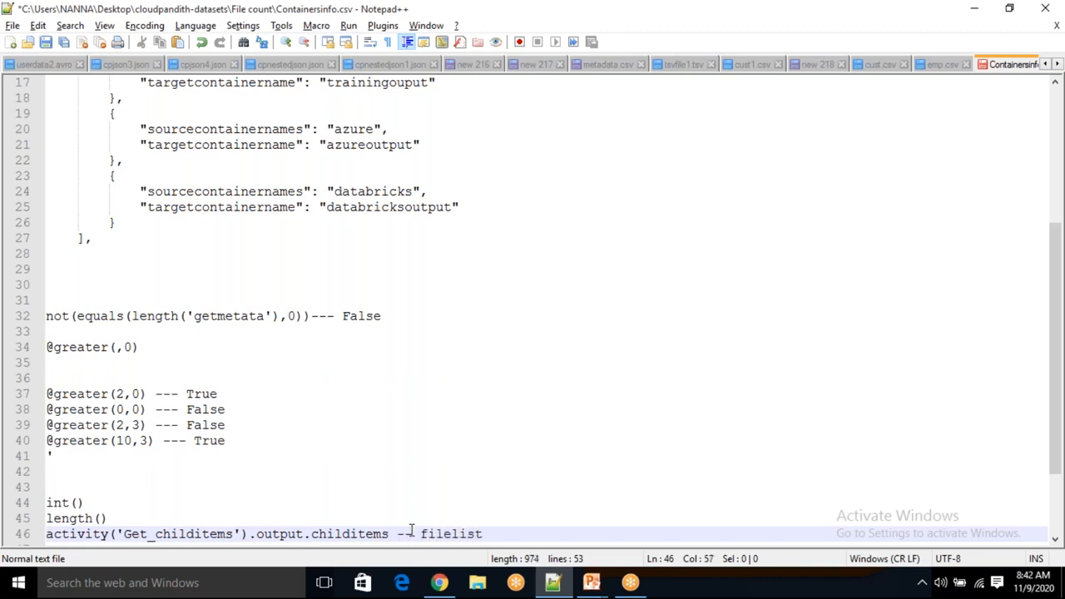
# Step: Annotate the length() line with "--- '2'", and highlight that value and the int() line above it
pyautogui.moveTo(421, 533); pyautogui.dragTo(47, 518)
pyautogui.click(124, 407)
pyautogui.write('---')
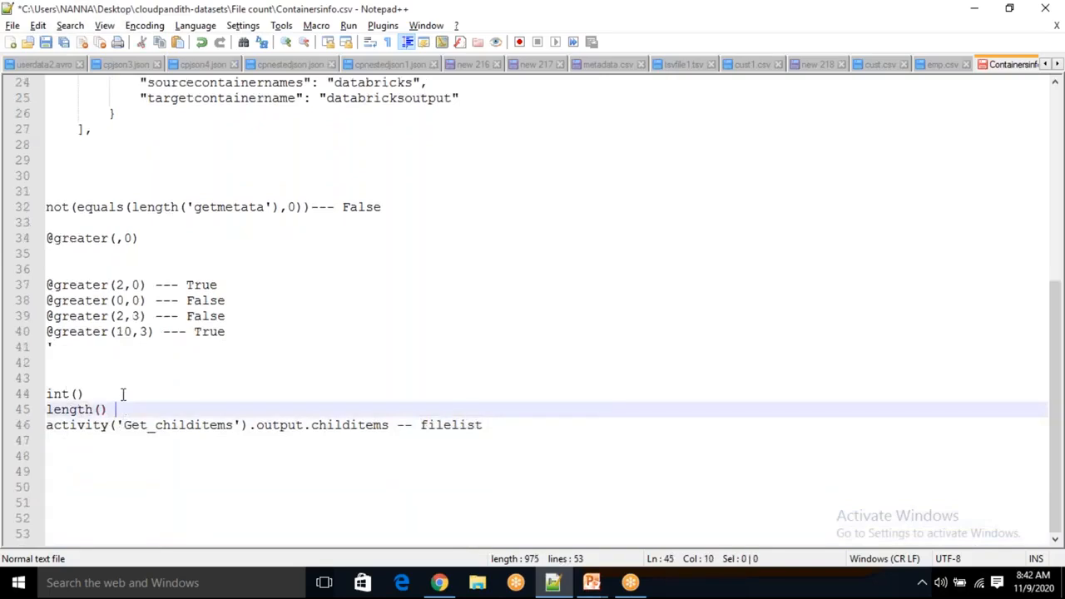
pyautogui.write(' 2')
pyautogui.write("'2")
pyautogui.moveTo(144, 400); pyautogui.dragTo(172, 407)
pyautogui.moveTo(87, 393); pyautogui.dragTo(46, 395)
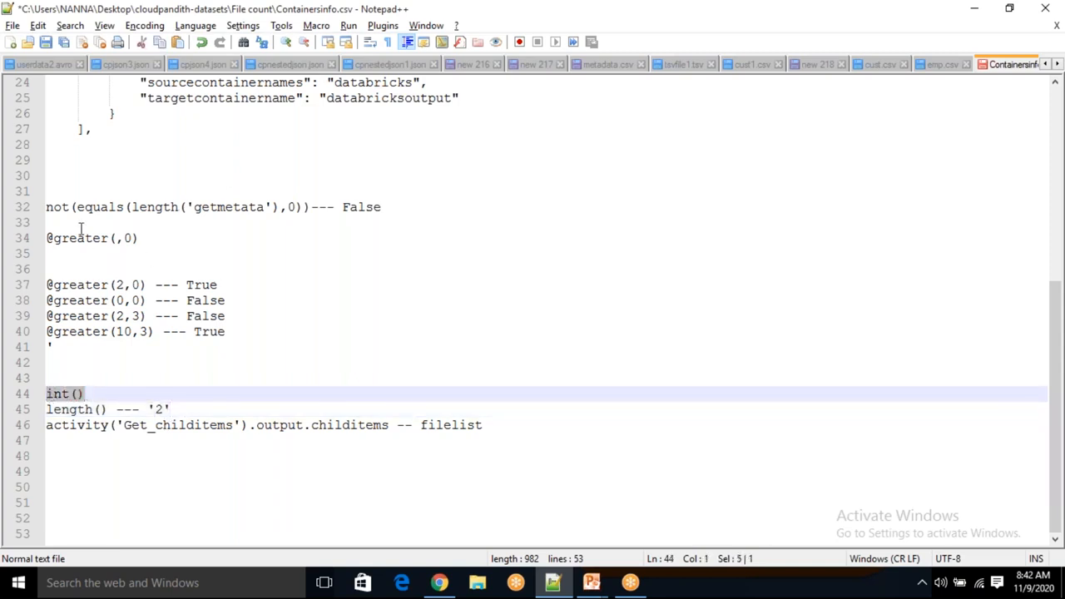
pyautogui.doubleClick(57, 395)
pyautogui.moveTo(46, 379); pyautogui.dragTo(115, 425)
# Step: Undo the annotations and line splits back to the single expression int(length(activity('Get_childitems').output.childitems))
pyautogui.click(117, 238)
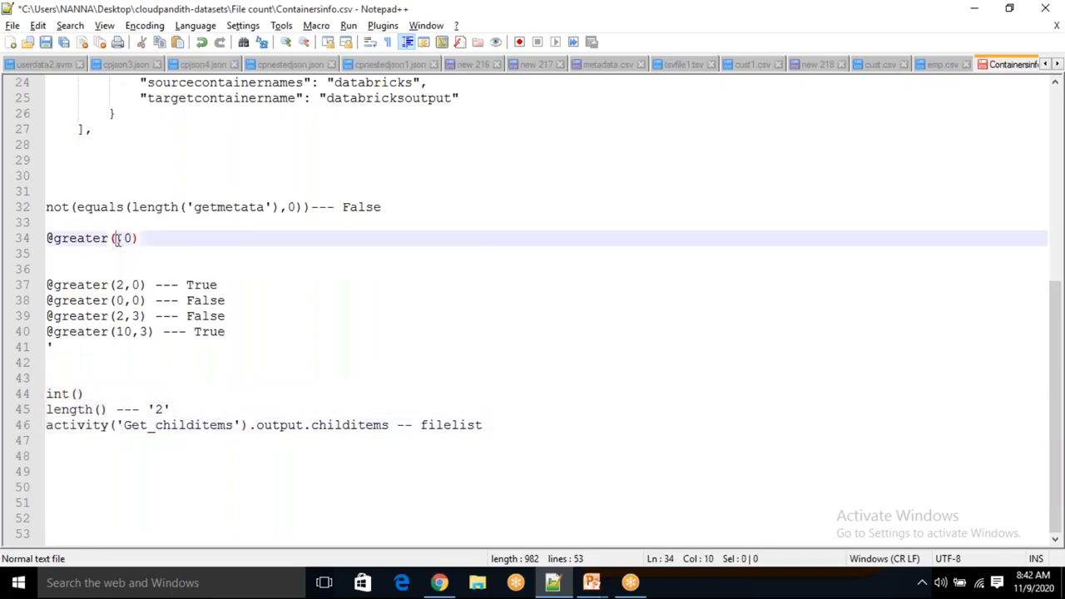
pyautogui.hotkey('ctrl', 'z')
pyautogui.hotkey('ctrl', 'z')
pyautogui.hotkey('ctrl', 'z')
pyautogui.hotkey('ctrl', 'z')
pyautogui.hotkey('ctrl', 'z')
pyautogui.hotkey('ctrl', 'z')
pyautogui.hotkey('ctrl', 'z')
pyautogui.hotkey('ctrl', 'z')
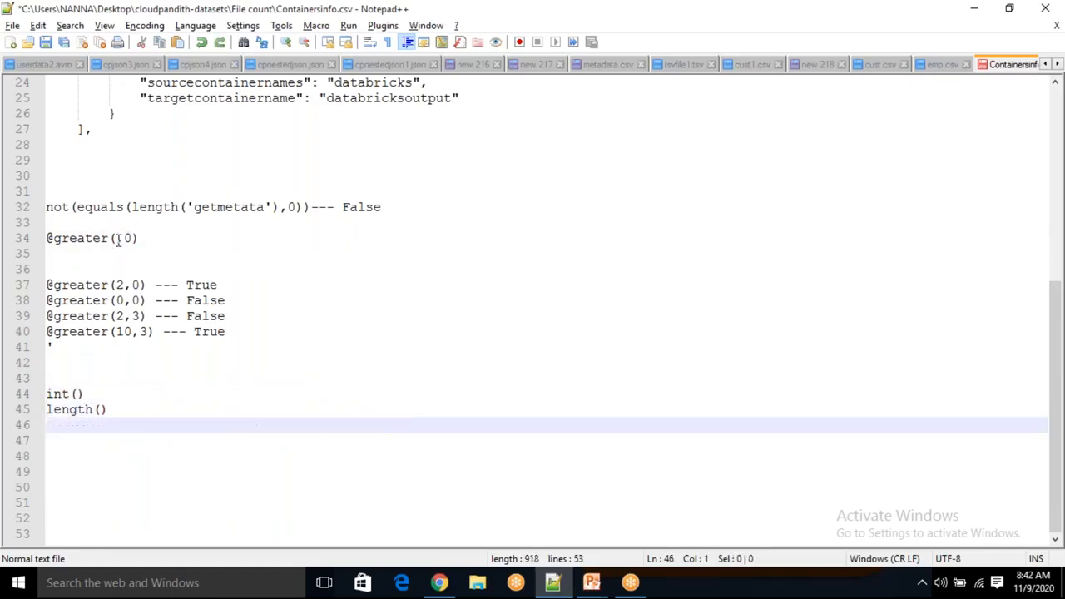
pyautogui.hotkey('ctrl', 'z')
pyautogui.hotkey('ctrl', 'z')
pyautogui.hotkey('ctrl', 'z')
pyautogui.hotkey('ctrl', 'z')
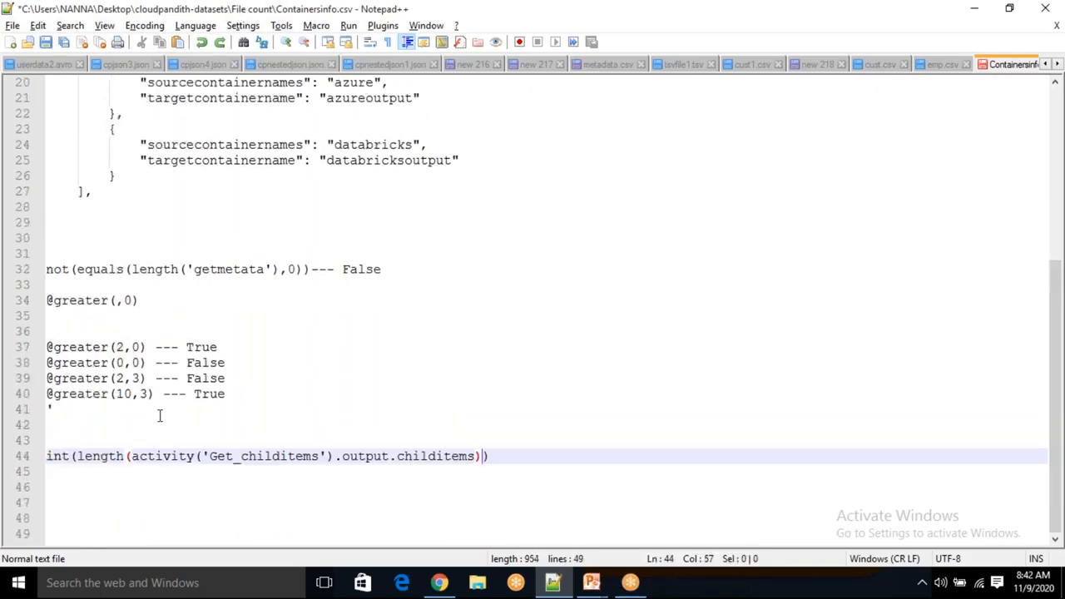
# Step: Highlight the activity reference, the length function and the int function in turn within the nested expression
pyautogui.moveTo(131, 456); pyautogui.dragTo(474, 454)
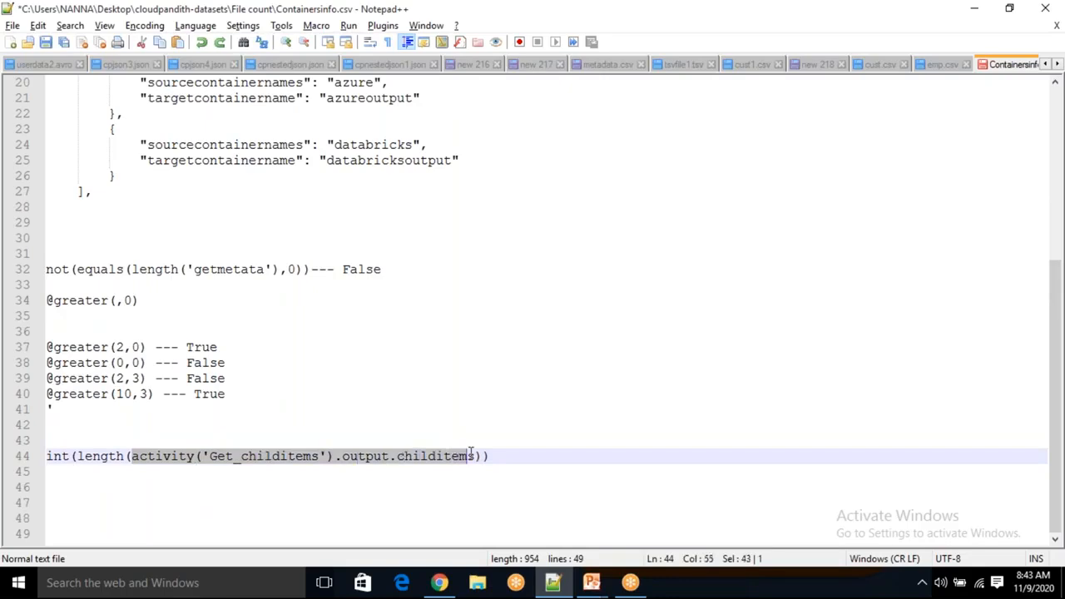
pyautogui.doubleClick(112, 455)
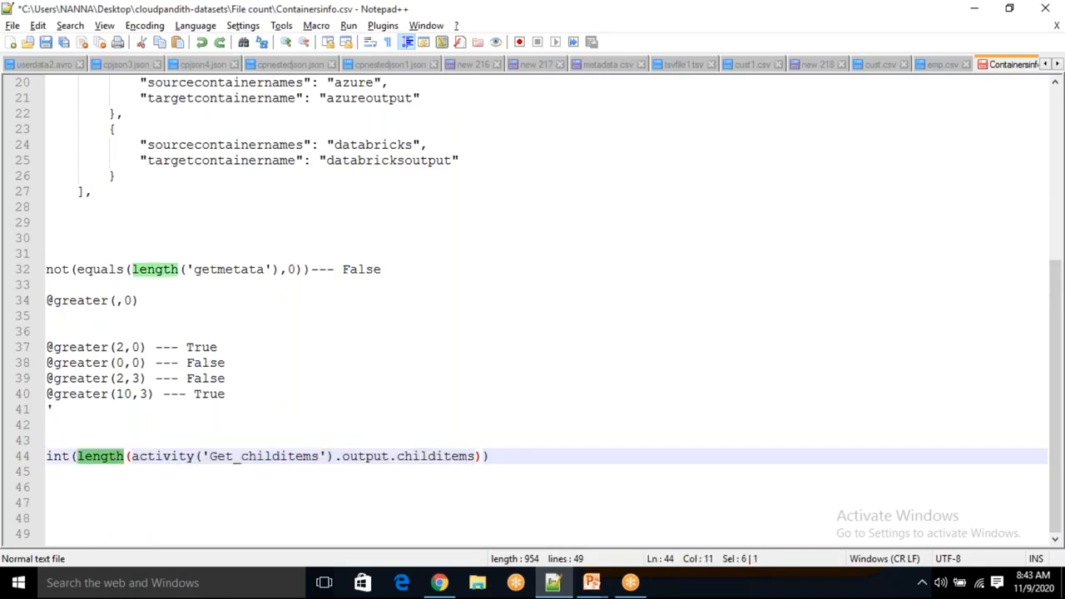
pyautogui.doubleClick(109, 457)
pyautogui.doubleClick(56, 456)
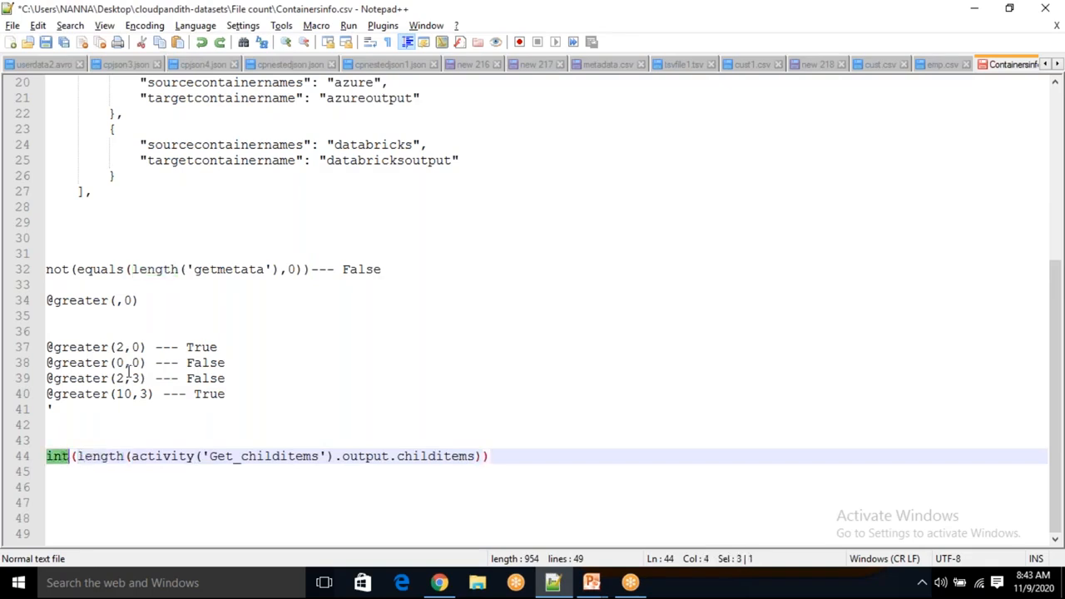
pyautogui.click(117, 301)
pyautogui.write('2')
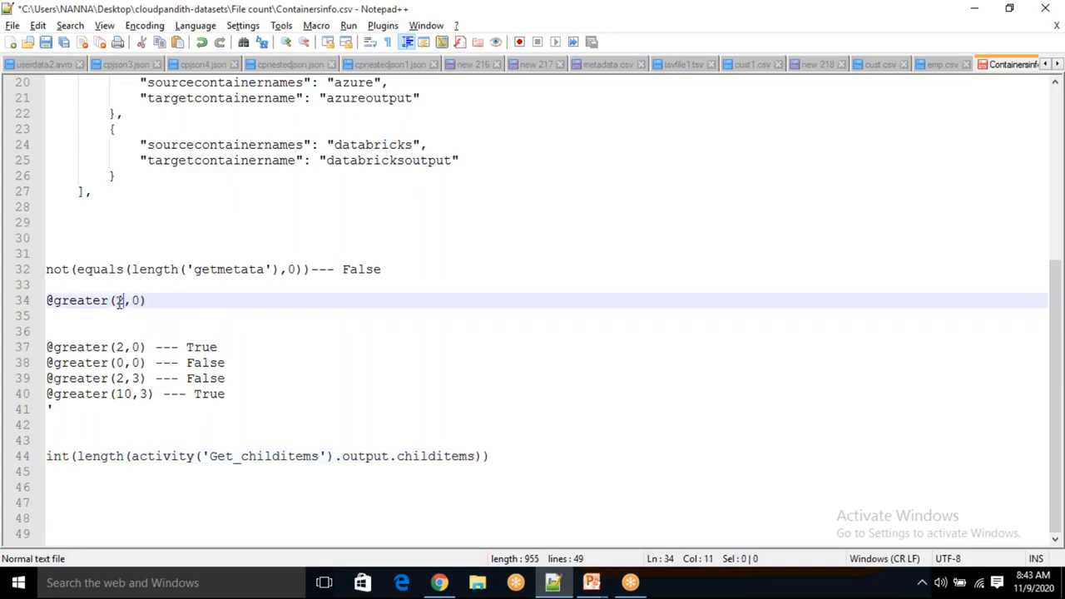
pyautogui.click(168, 307)
pyautogui.write('-- True')
pyautogui.press('Left')
pyautogui.press('Left')
pyautogui.press('Left')
pyautogui.press('Left')
pyautogui.press('Left')
pyautogui.press('Left')
pyautogui.press('Left')
pyautogui.press('Left')
pyautogui.press('Left')
pyautogui.press('Left')
pyautogui.press('Left')
pyautogui.press('BackSpace')
pyautogui.write('0')
pyautogui.press('End')
pyautogui.press('BackSpace')
pyautogui.press('BackSpace')
pyautogui.press('BackSpace')
pyautogui.press('BackSpace')
pyautogui.write('False')
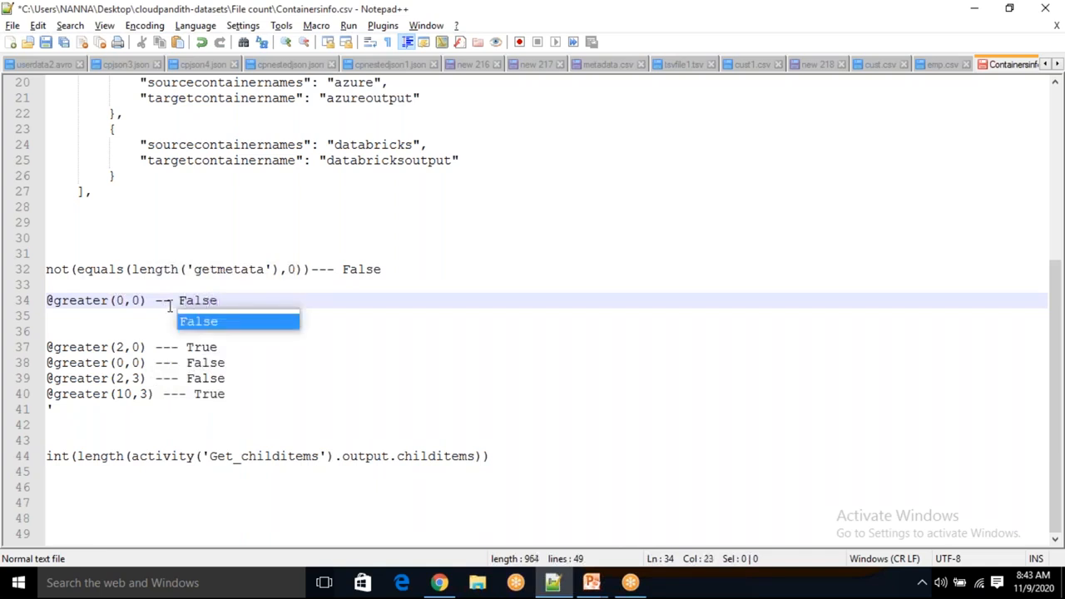
pyautogui.click(938, 163)
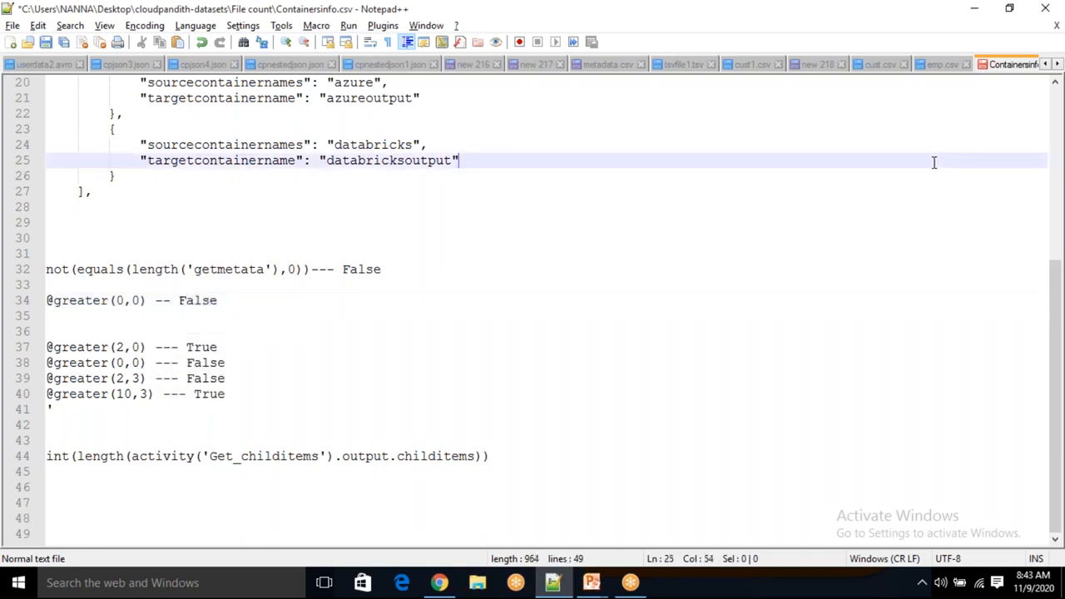
pyautogui.click(739, 24)
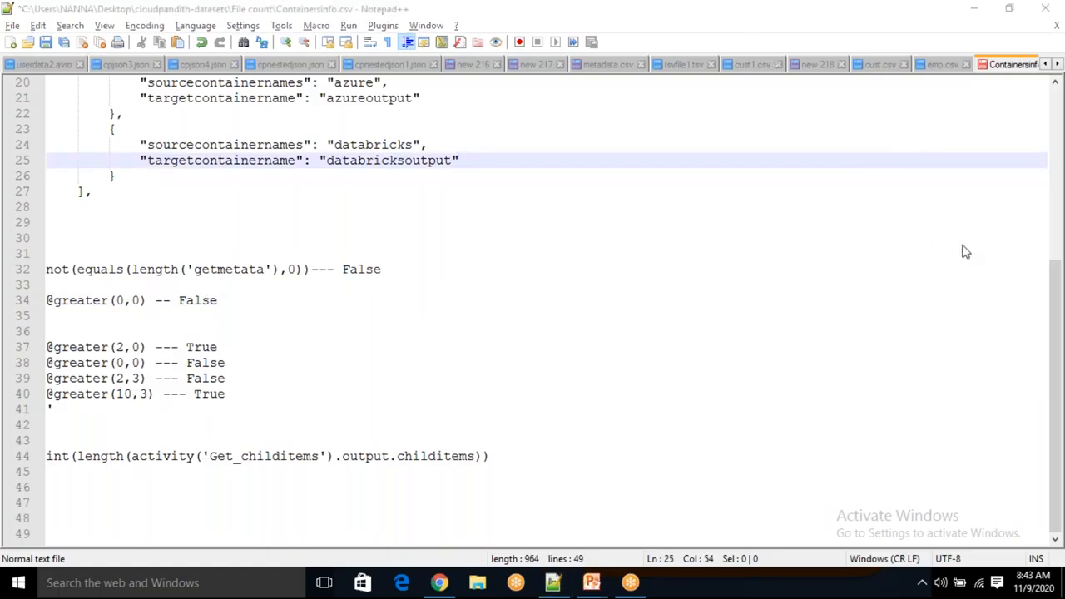